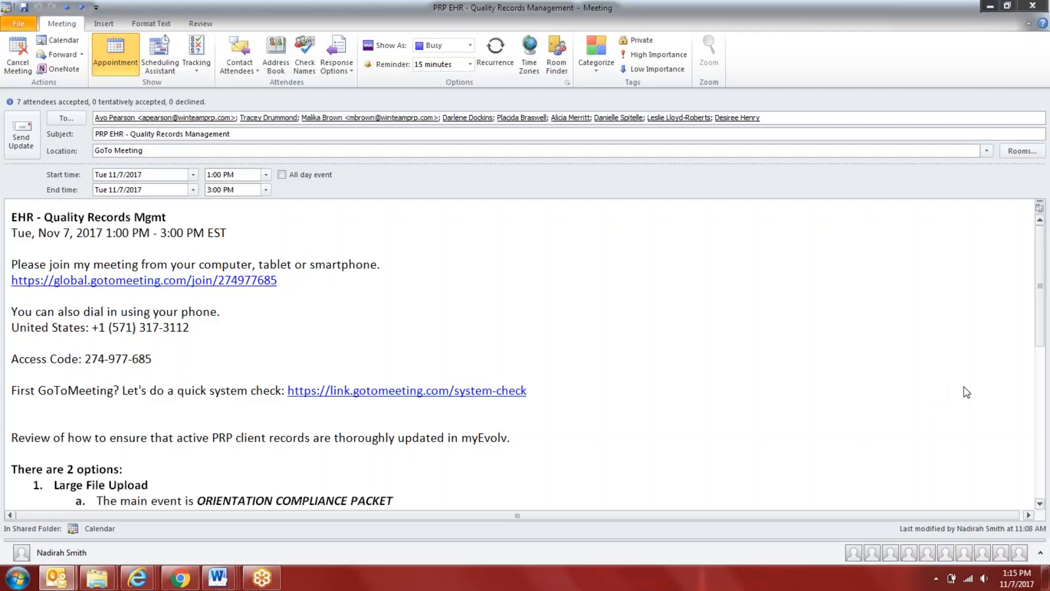
Read the meeting invitation's notes down to the Large File Upload option
{"action": "left_click", "coordinate": [615, 428]}
{"action": "left_click_drag", "start_coordinate": [1041, 290], "coordinate": [1043, 311]}
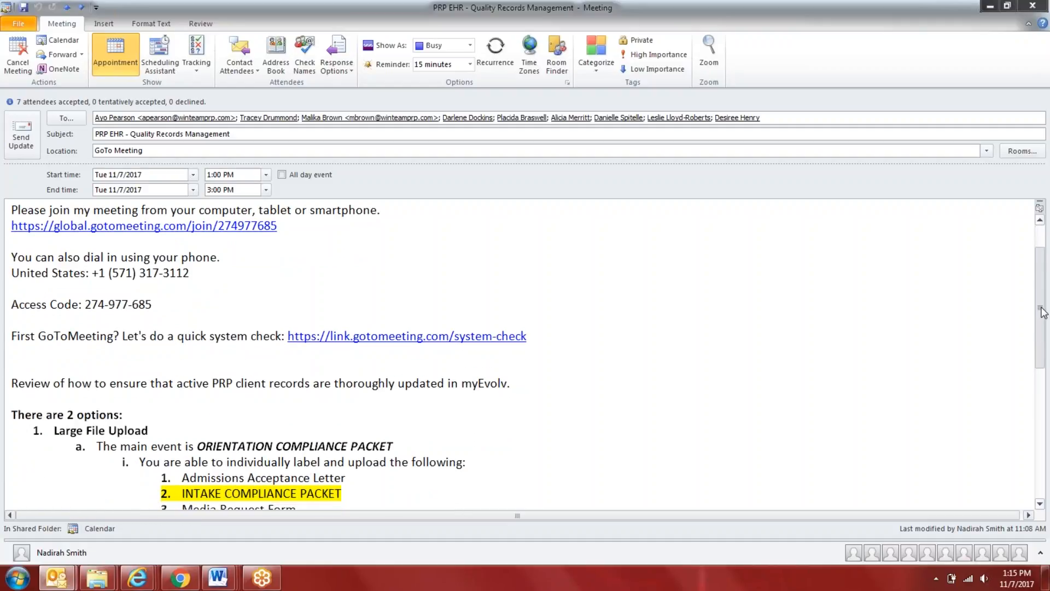
{"action": "left_click_drag", "start_coordinate": [1043, 312], "coordinate": [1042, 340]}
Open the Word document "11.3.17 - Client Table of contents Checklist April 2017 (Recovered)" from the NetSmart > Admissions System folder
{"action": "mouse_move", "coordinate": [98, 577]}
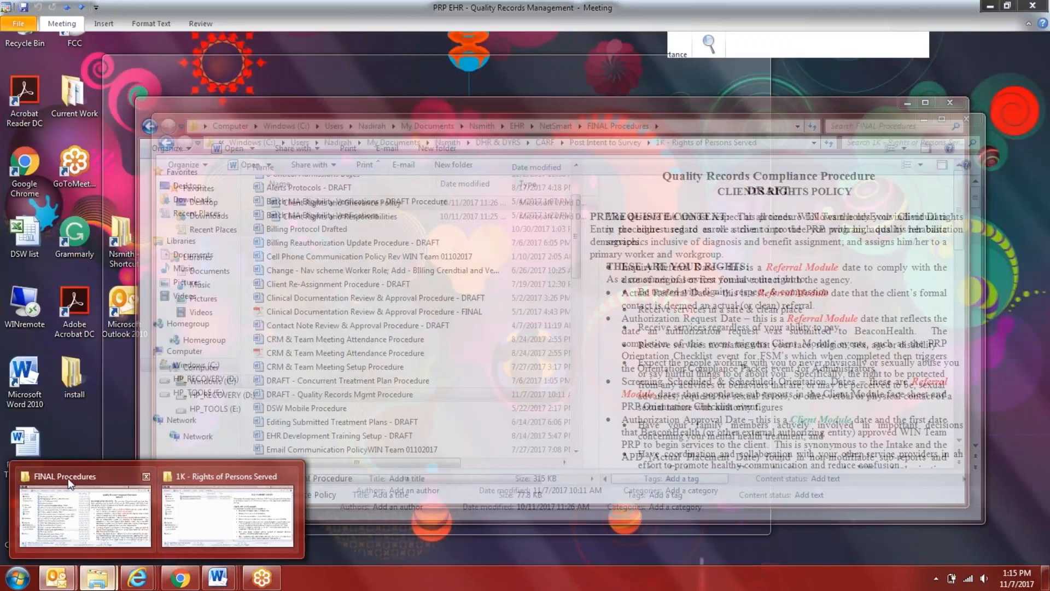
{"action": "left_click", "coordinate": [68, 478]}
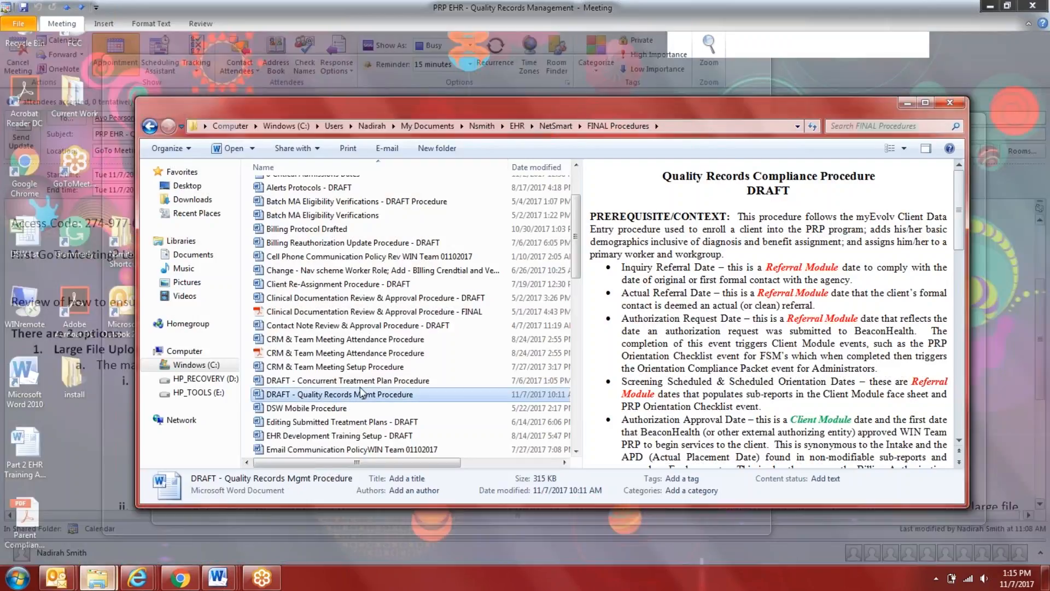
{"action": "left_click", "coordinate": [554, 128]}
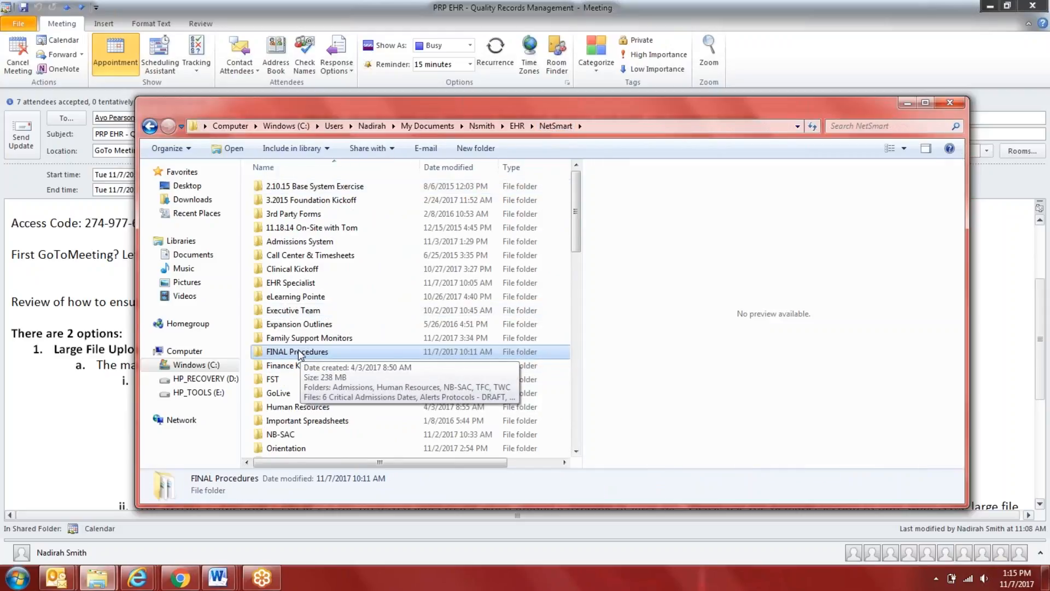
{"action": "double_click", "coordinate": [300, 241]}
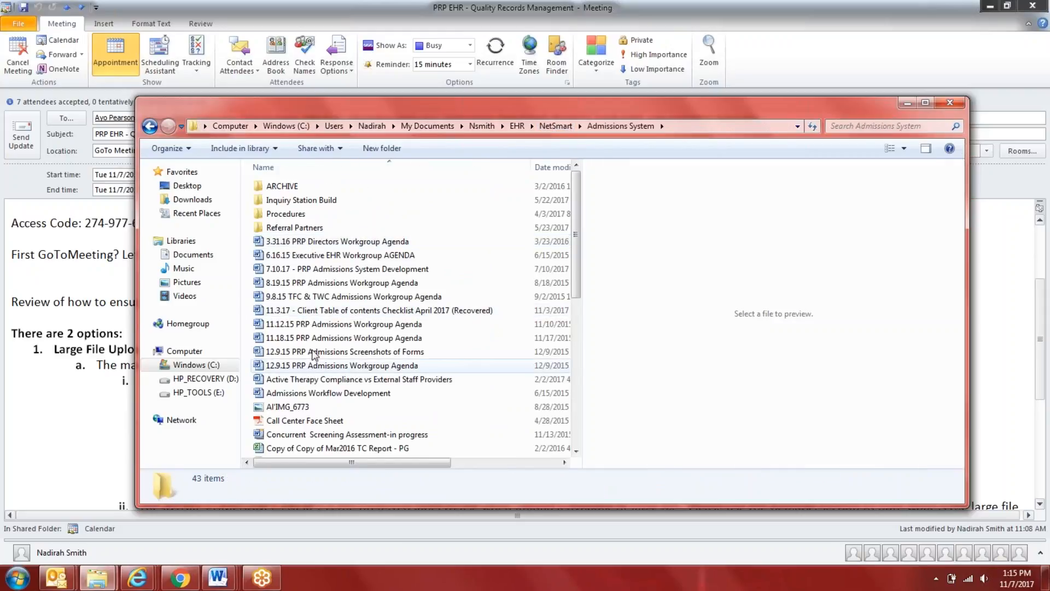
{"action": "left_click", "coordinate": [312, 310]}
{"action": "key", "text": "Return"}
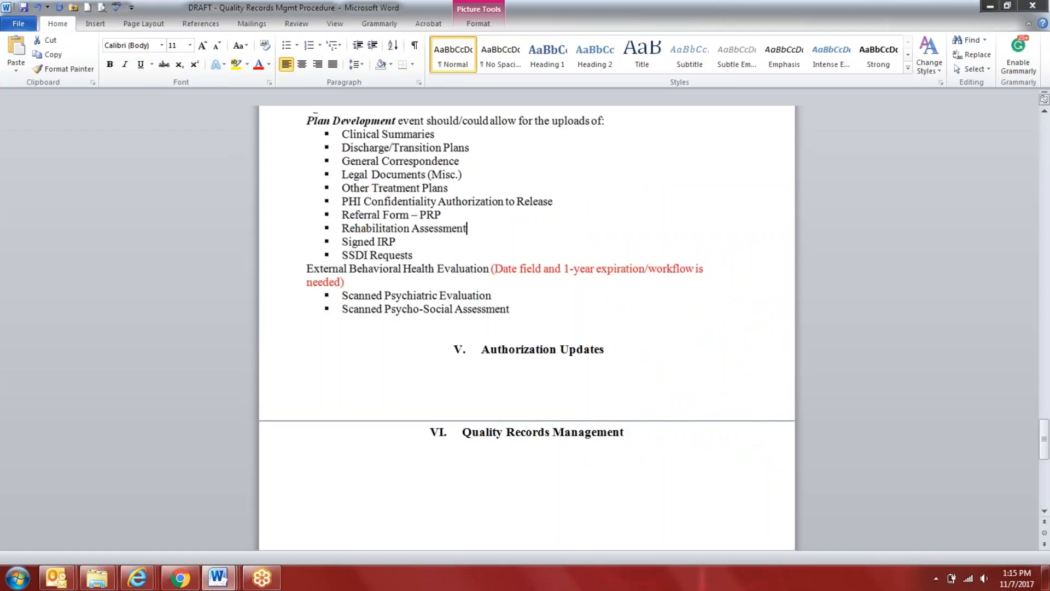
Review the checklist's sections, marking the Client Orientation Checklist entry and the Authorization to Release Protected Health Information lines
{"action": "left_click", "coordinate": [966, 557]}
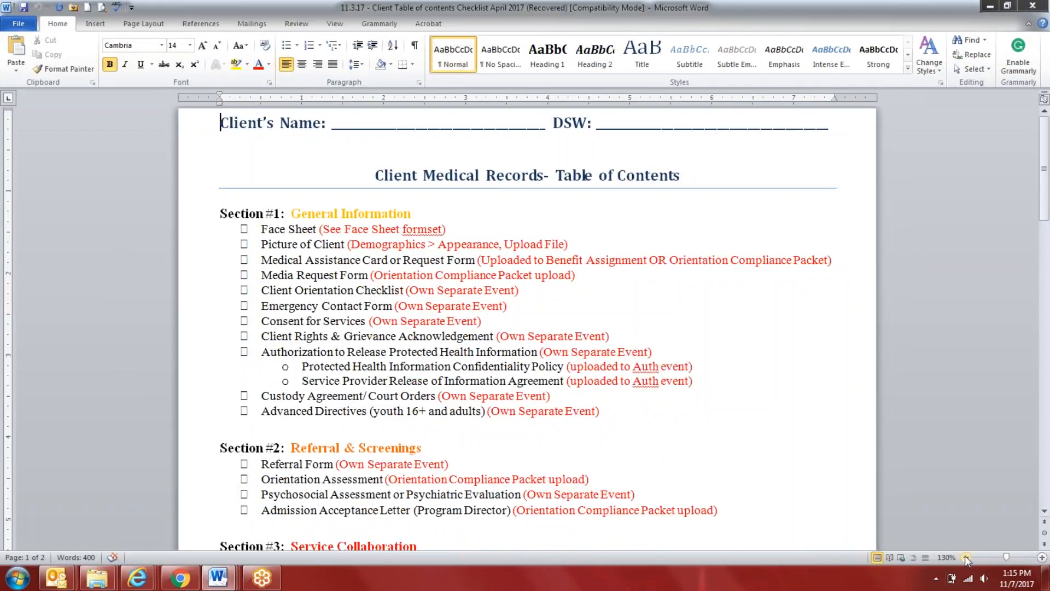
{"action": "left_click", "coordinate": [966, 557]}
{"action": "left_click", "coordinate": [966, 557]}
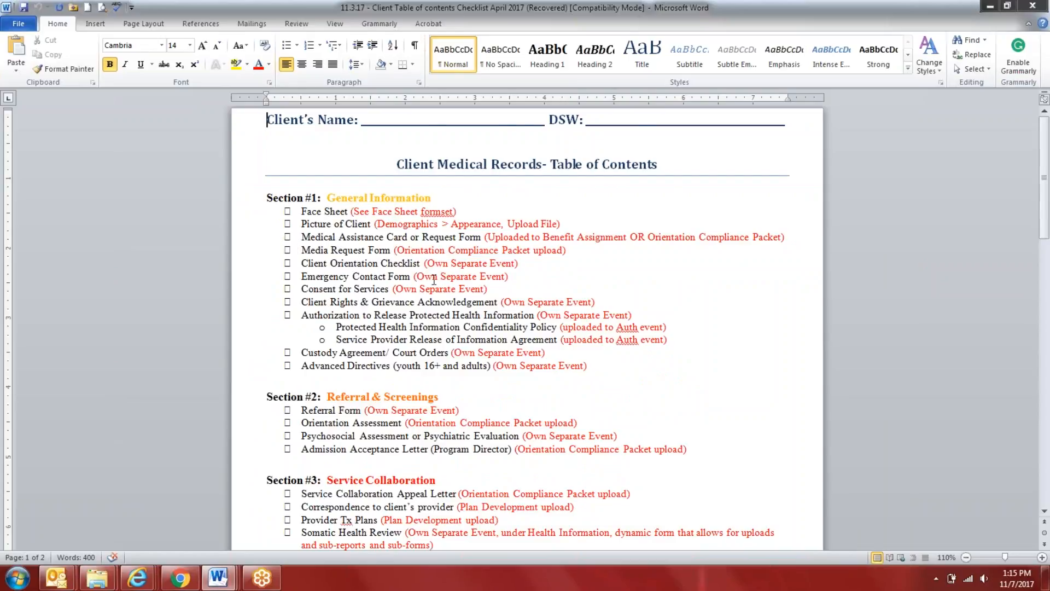
{"action": "scroll", "coordinate": [430, 279], "scroll_direction": "down", "scroll_amount": 1}
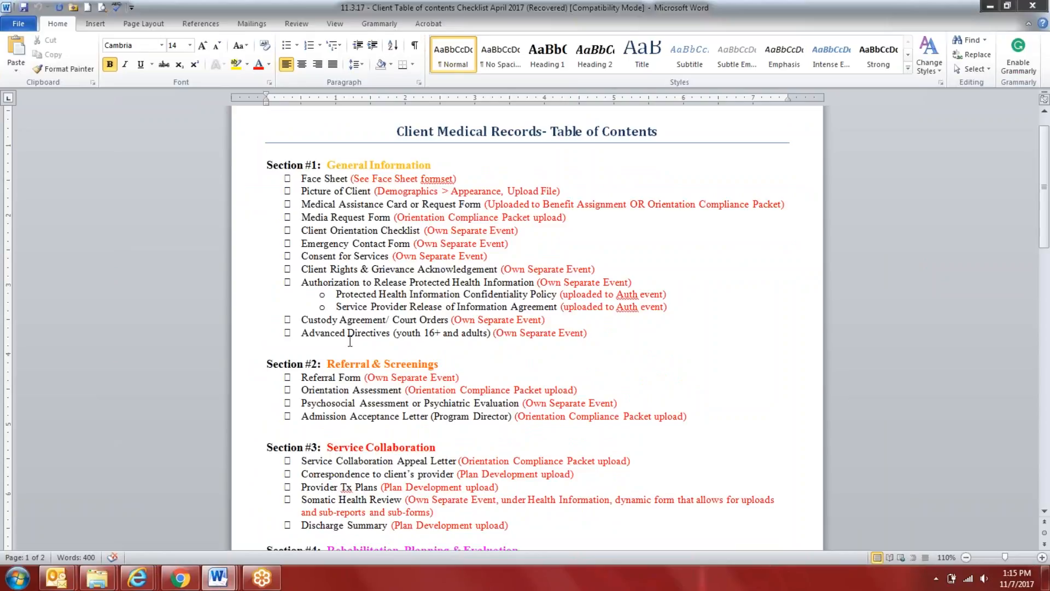
{"action": "scroll", "coordinate": [348, 340], "scroll_direction": "down", "scroll_amount": 1}
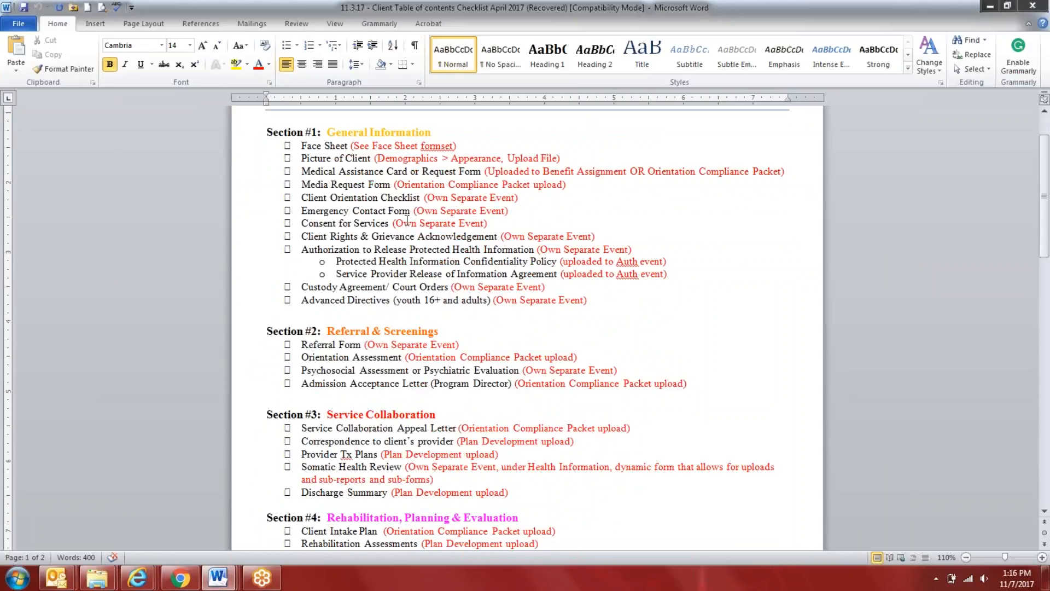
{"action": "left_click_drag", "start_coordinate": [424, 198], "coordinate": [283, 198]}
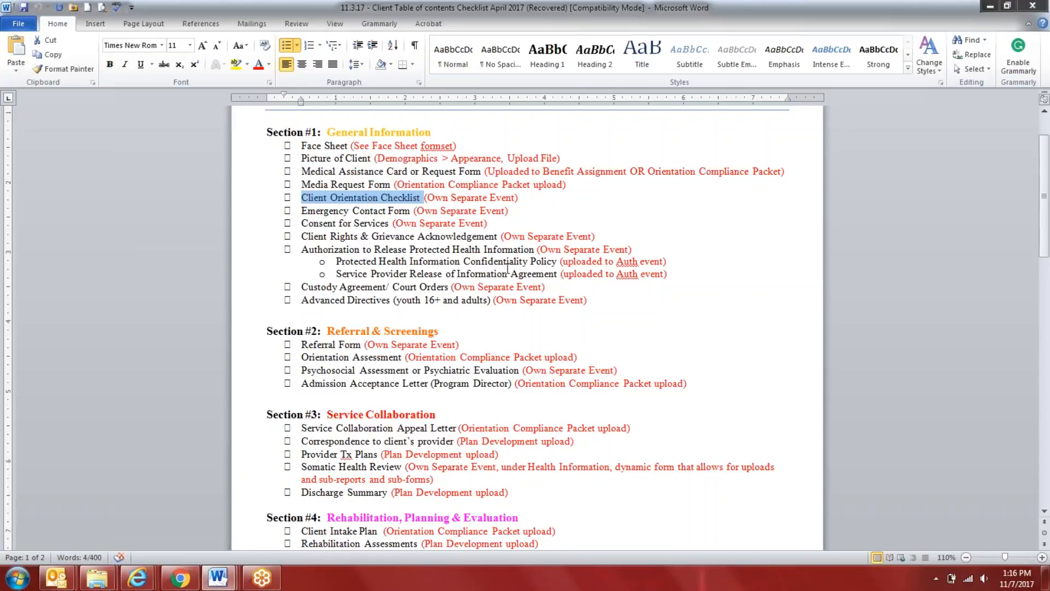
{"action": "scroll", "coordinate": [507, 268], "scroll_direction": "down", "scroll_amount": 2}
{"action": "left_click_drag", "start_coordinate": [558, 198], "coordinate": [269, 182]}
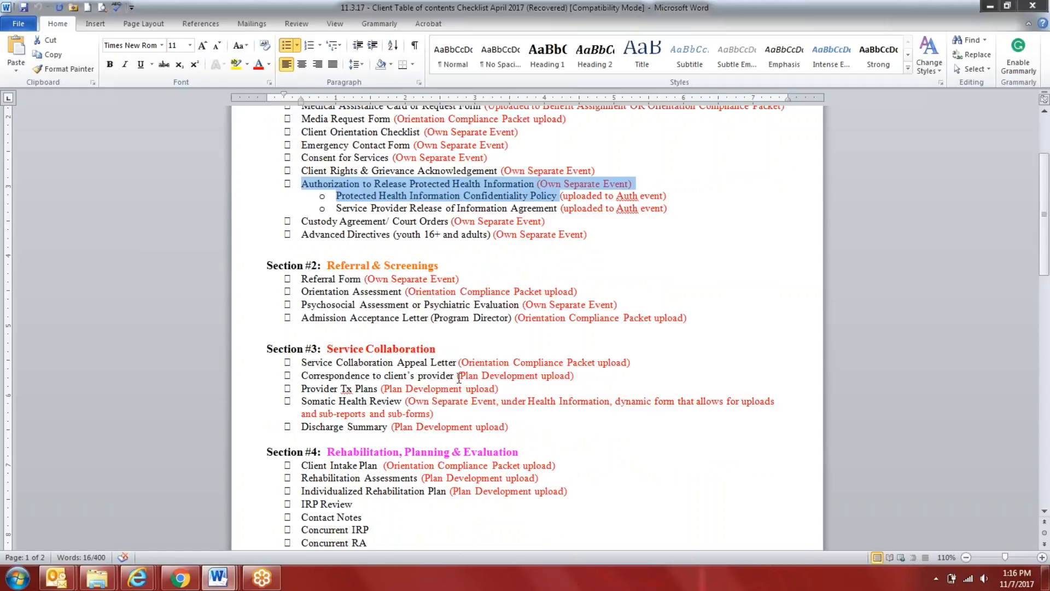
{"action": "scroll", "coordinate": [458, 377], "scroll_direction": "up", "scroll_amount": 3}
{"action": "scroll", "coordinate": [479, 243], "scroll_direction": "down", "scroll_amount": 7}
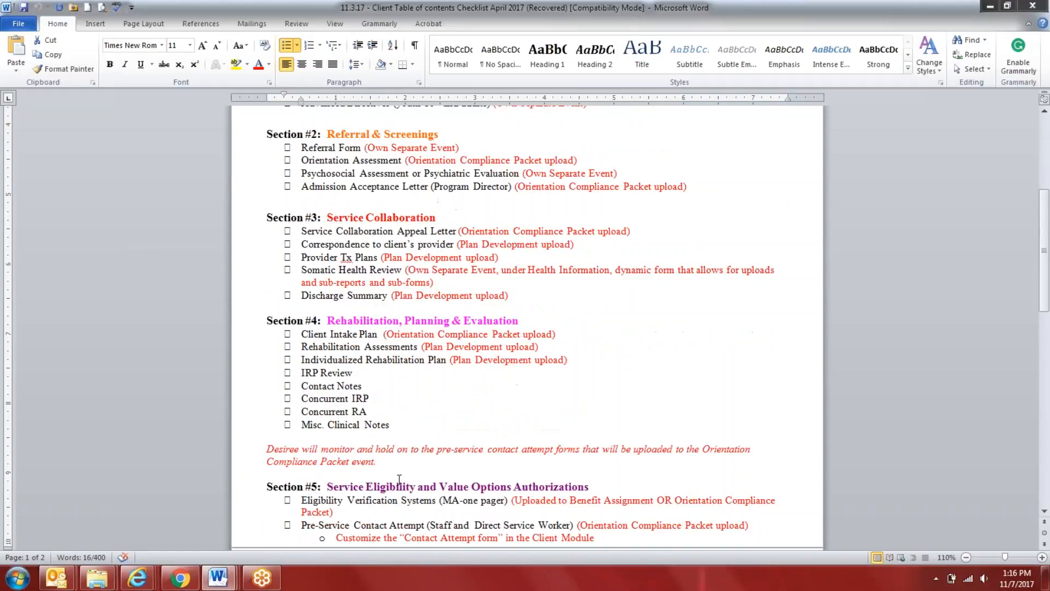
Switch to the "DRAFT - Quality Records Mgmt Procedure" document and go to its first page
{"action": "mouse_move", "coordinate": [218, 577]}
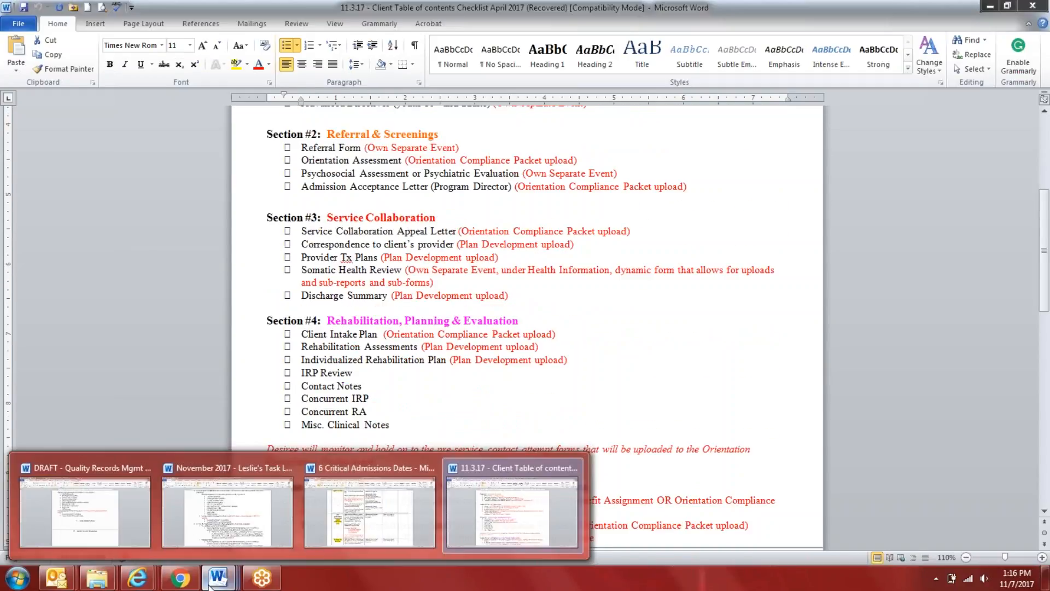
{"action": "left_click", "coordinate": [69, 508]}
{"action": "left_click_drag", "start_coordinate": [1045, 446], "coordinate": [1046, 131]}
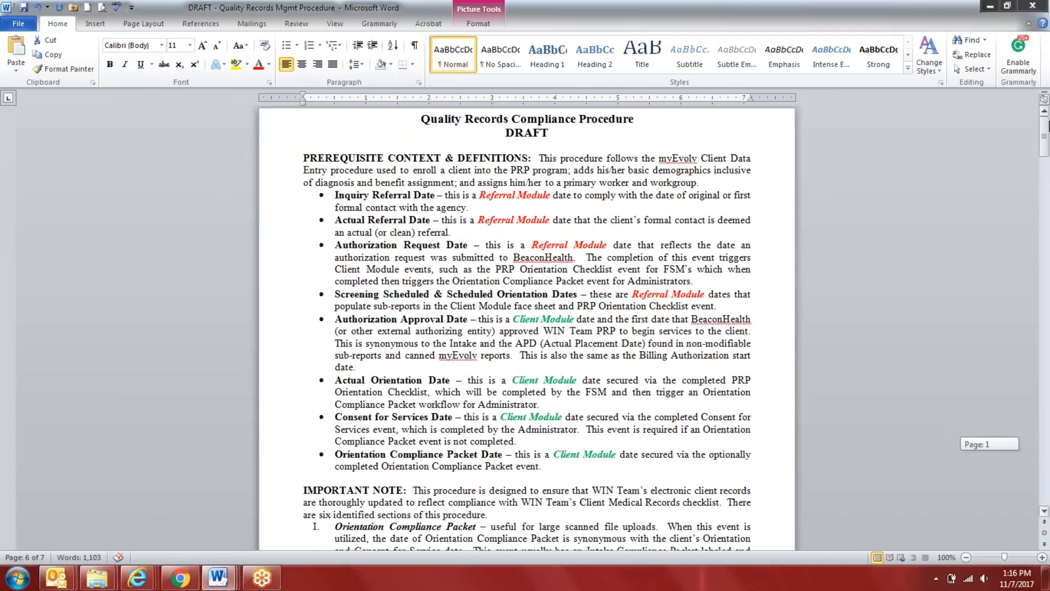
{"action": "mouse_move", "coordinate": [1048, 130]}
{"action": "left_mouse_down"}
{"action": "mouse_move", "coordinate": [1048, 145]}
{"action": "mouse_move", "coordinate": [1047, 136]}
{"action": "left_mouse_up"}
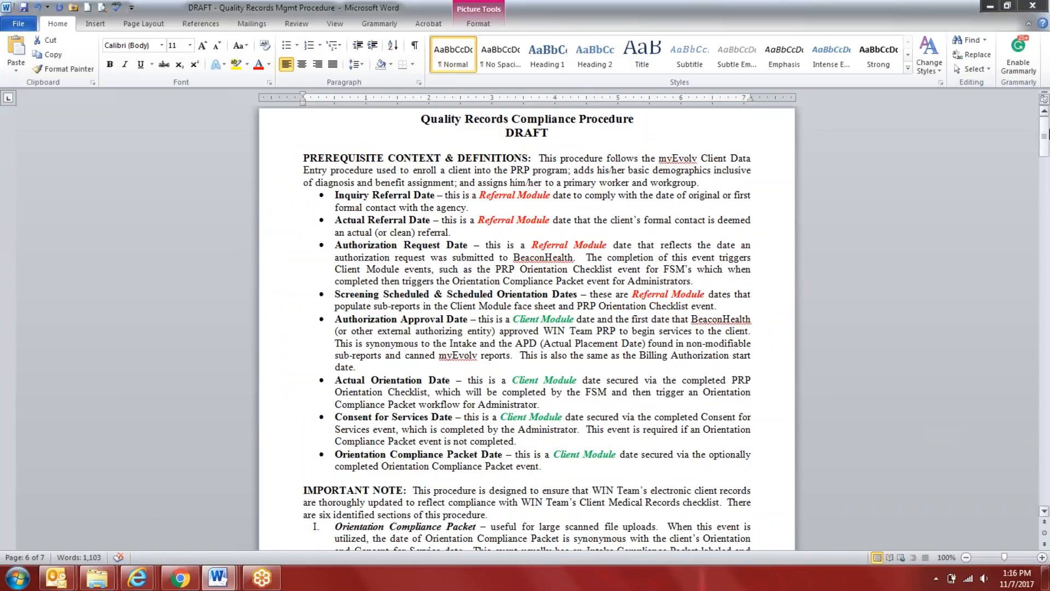
Open the PDF "TEMP - Orientation Compliance Packet Procedure" from the FINAL Procedures folder and look through its numbered upload steps
{"action": "mouse_move", "coordinate": [96, 577]}
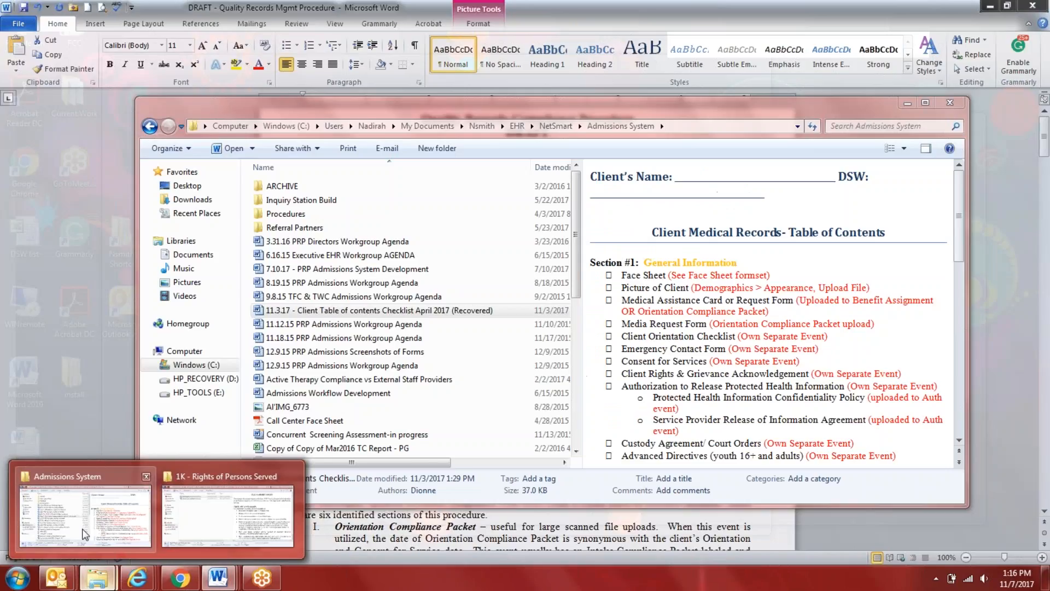
{"action": "left_click", "coordinate": [85, 535]}
{"action": "left_click", "coordinate": [556, 126]}
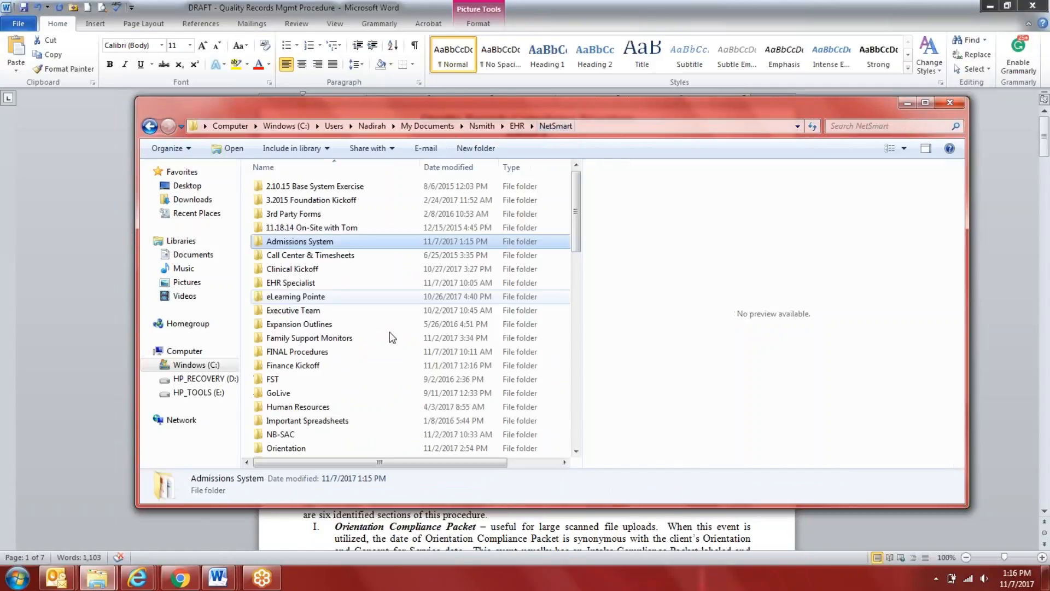
{"action": "scroll", "coordinate": [346, 421], "scroll_direction": "down", "scroll_amount": 1}
{"action": "double_click", "coordinate": [394, 312]}
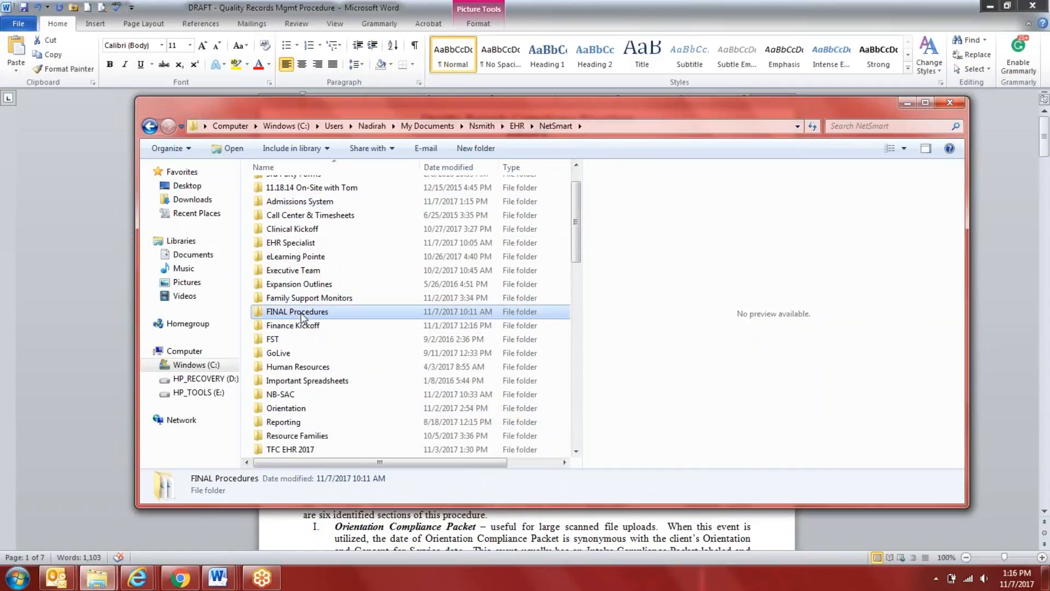
{"action": "scroll", "coordinate": [402, 332], "scroll_direction": "down", "scroll_amount": 1}
{"action": "left_click_drag", "start_coordinate": [576, 246], "coordinate": [573, 426]}
{"action": "left_click", "coordinate": [293, 336]}
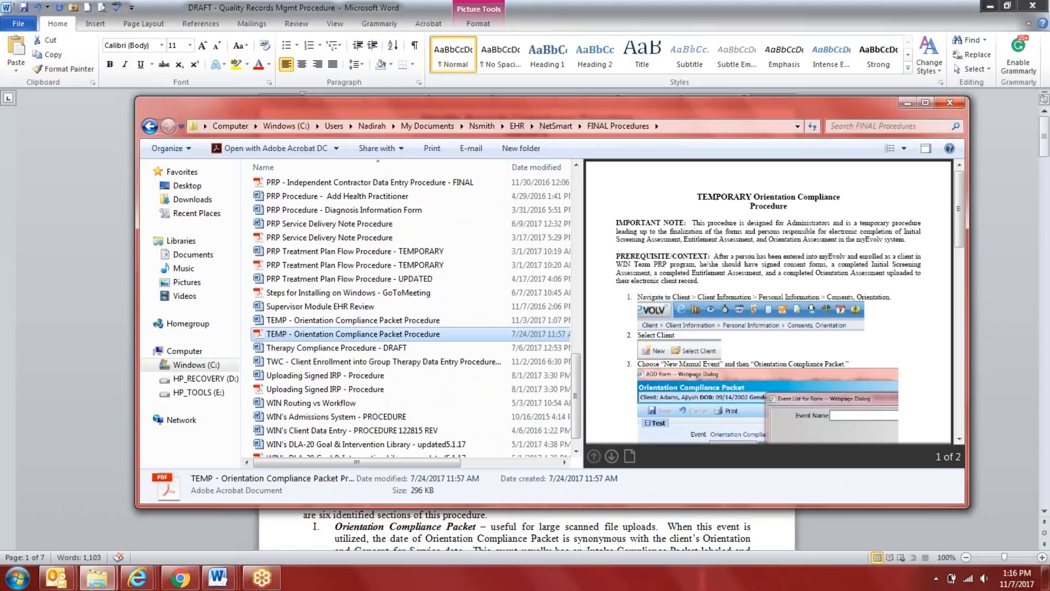
{"action": "double_click", "coordinate": [307, 334]}
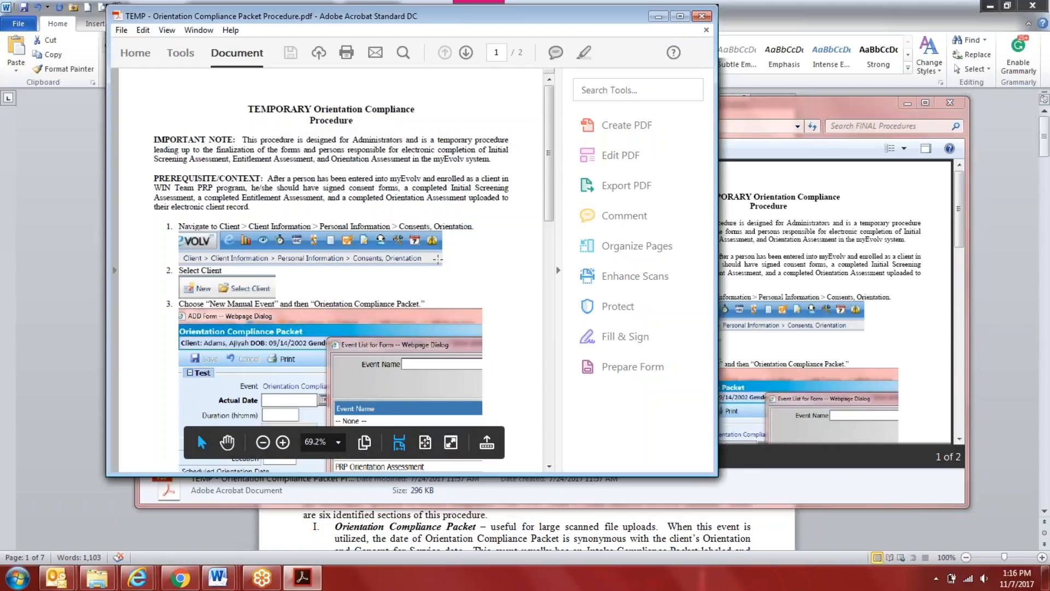
{"action": "scroll", "coordinate": [547, 167], "scroll_direction": "down", "scroll_amount": 3}
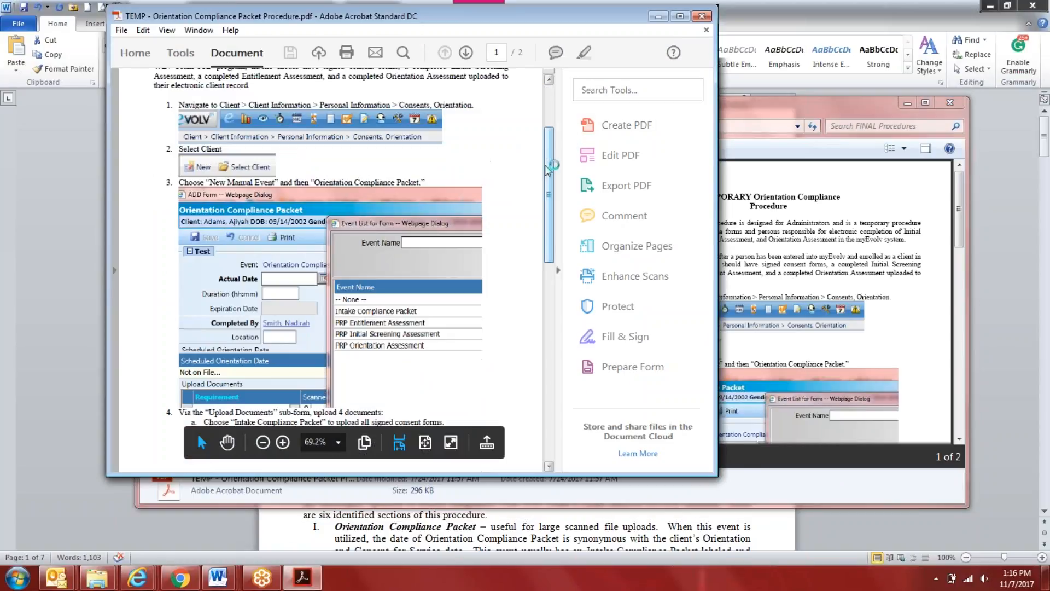
{"action": "left_click_drag", "start_coordinate": [550, 188], "coordinate": [555, 233]}
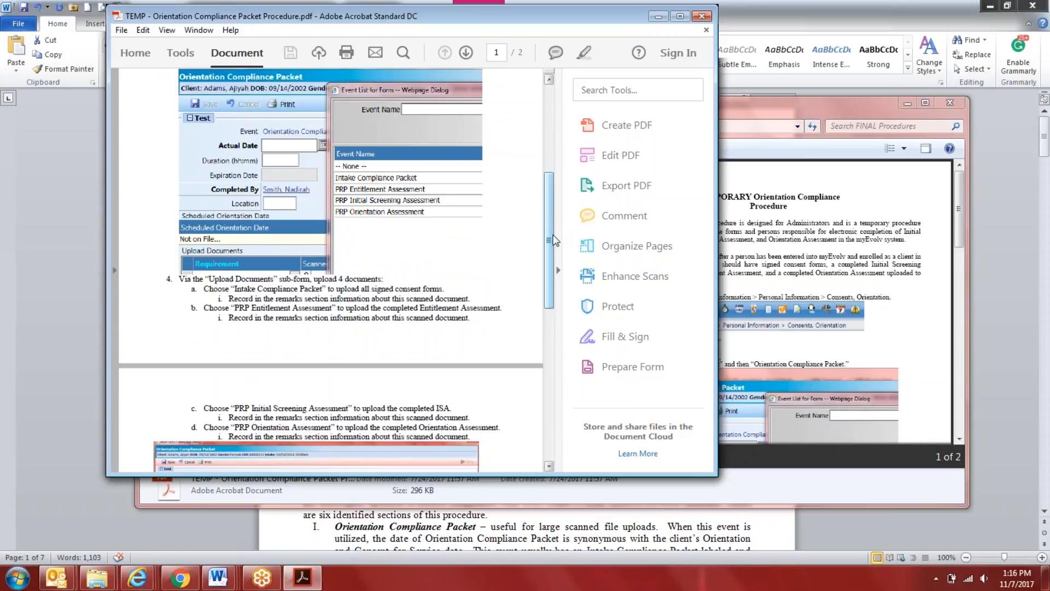
Return to the Quality Records draft and select the whole Prerequisite Context & Definitions section
{"action": "left_click", "coordinate": [493, 536]}
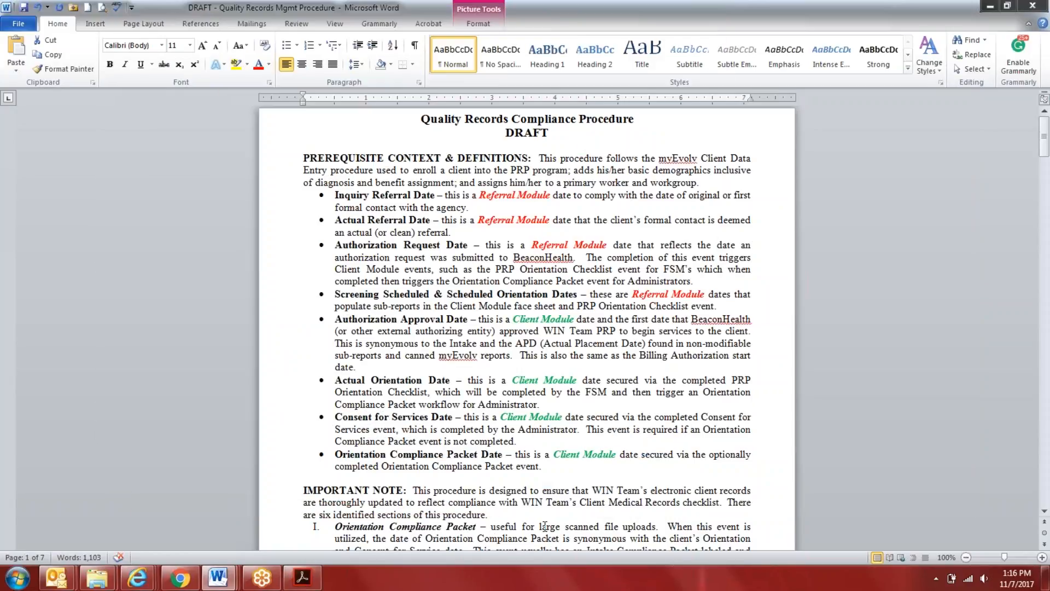
{"action": "left_click", "coordinate": [551, 467]}
{"action": "left_click_drag", "start_coordinate": [551, 468], "coordinate": [225, 157]}
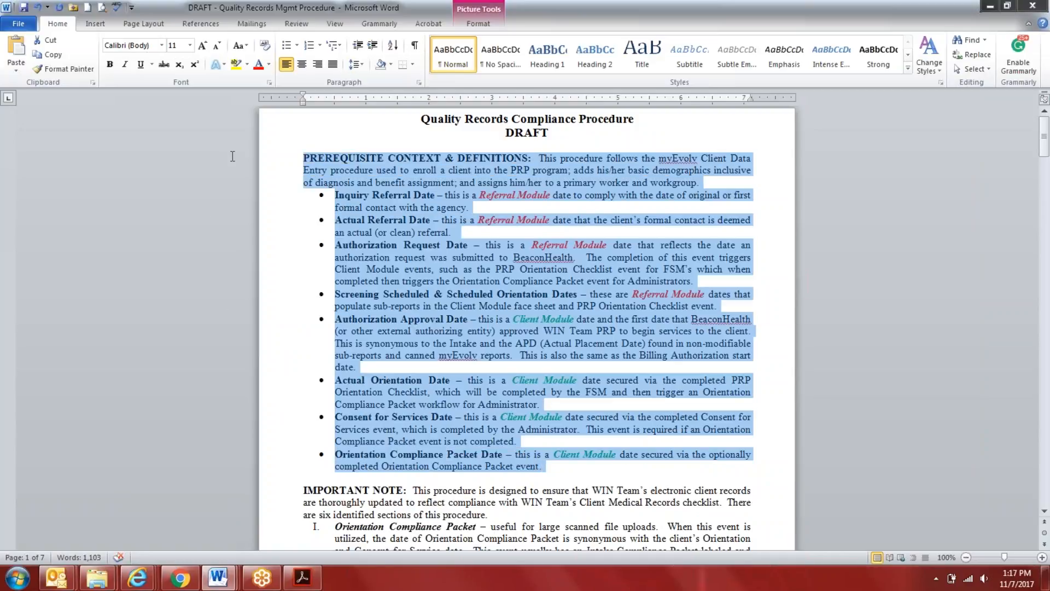
Examine the Important Note's list of procedure sections, selecting the entries from Orientation Compliance Packet onward and clearing the selection
{"action": "scroll", "coordinate": [314, 284], "scroll_direction": "down", "scroll_amount": 5}
{"action": "scroll", "coordinate": [490, 548], "scroll_direction": "down", "scroll_amount": 3}
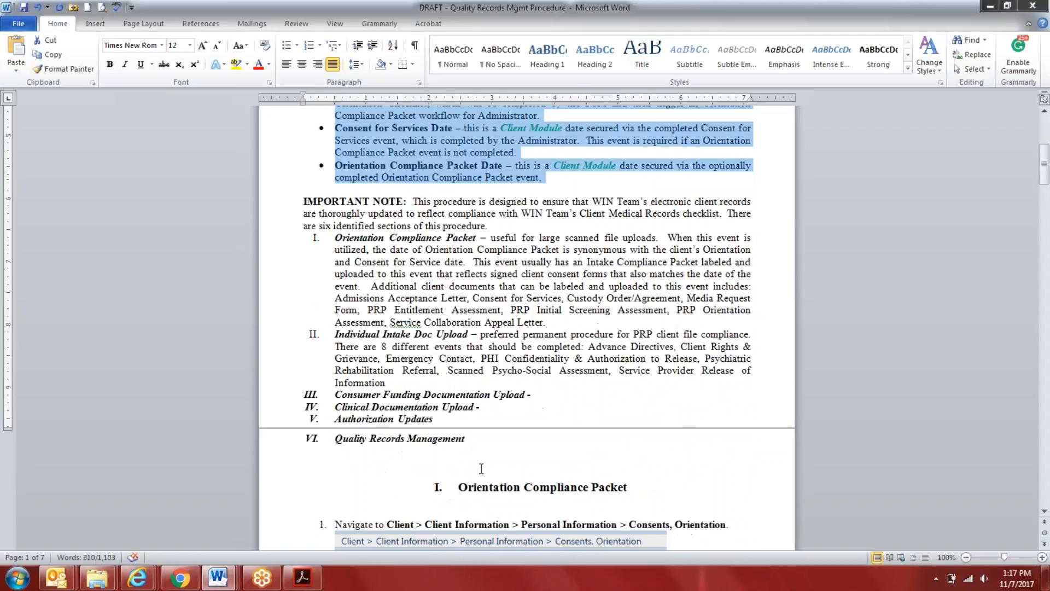
{"action": "left_click_drag", "start_coordinate": [481, 440], "coordinate": [319, 223]}
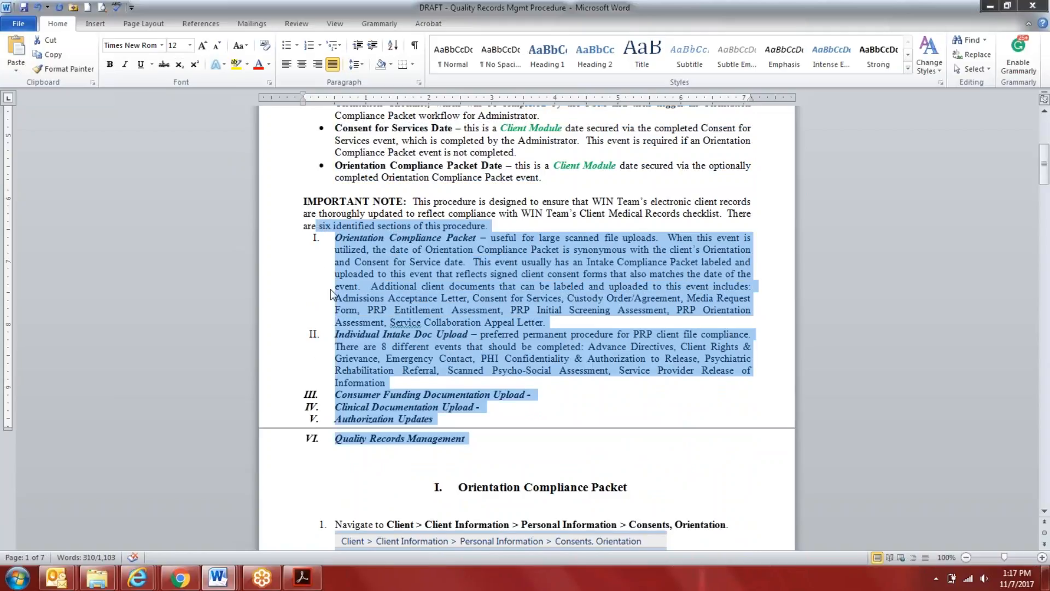
{"action": "left_click", "coordinate": [419, 382]}
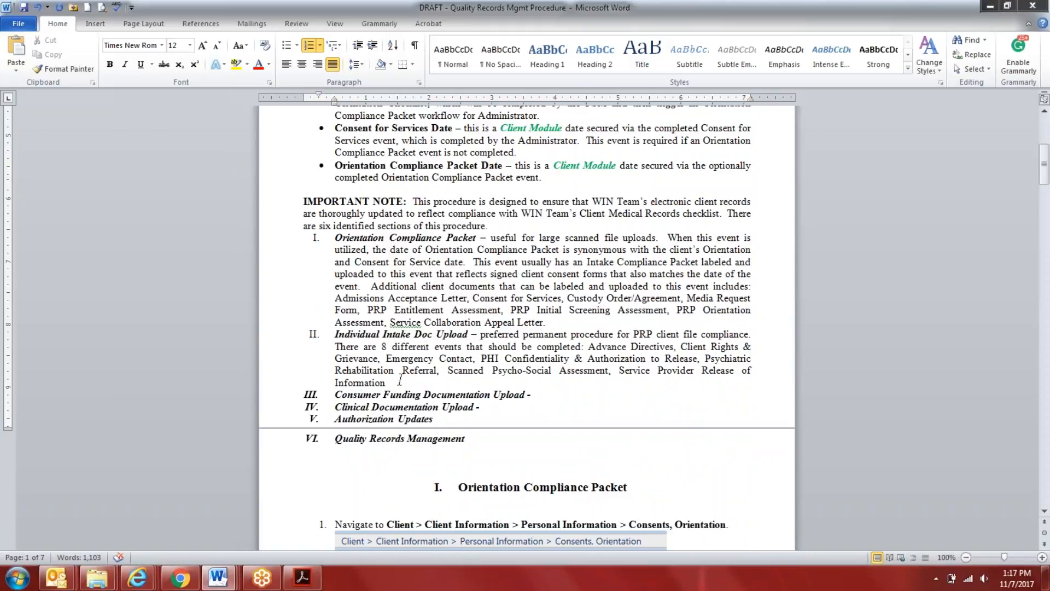
{"action": "left_click_drag", "start_coordinate": [567, 400], "coordinate": [304, 225]}
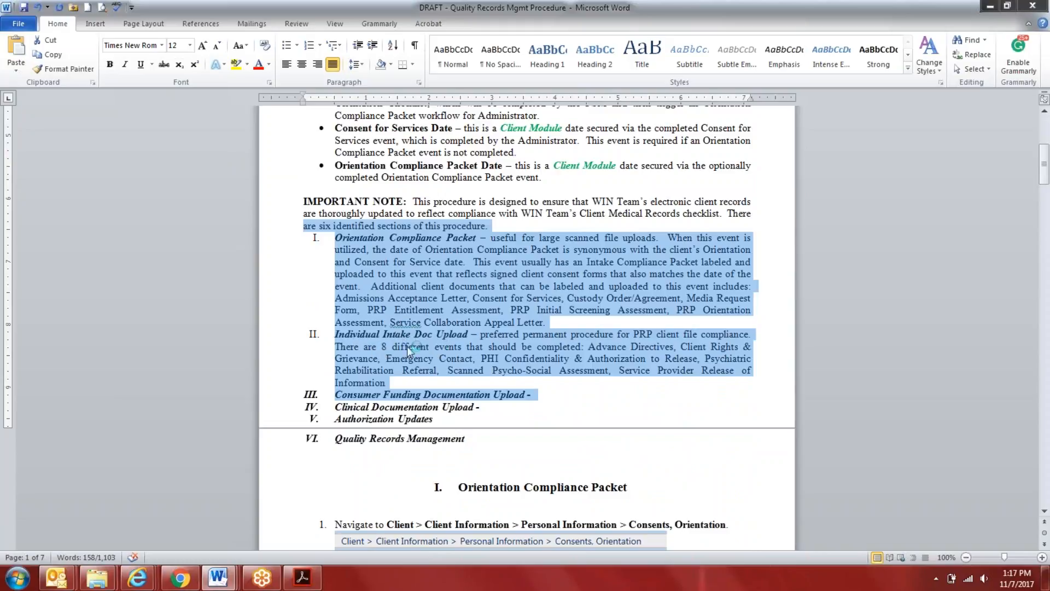
{"action": "left_click", "coordinate": [365, 388]}
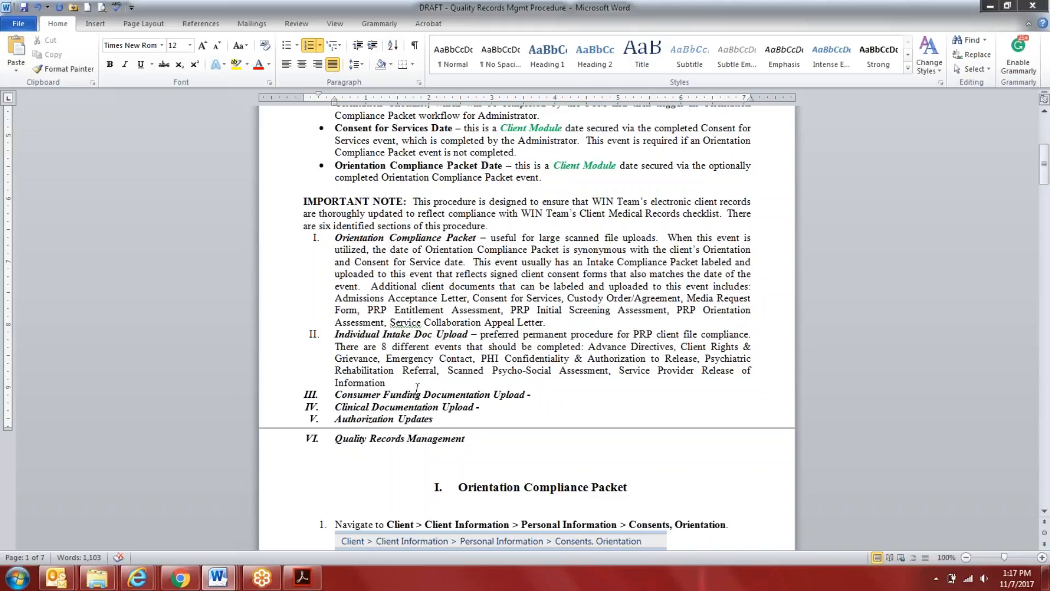
Return to the Outlook meeting invitation and review the Large File Upload and Several Individual Doc Uploads options, marking ORIENTATION COMPLIANCE PACKET
{"action": "mouse_move", "coordinate": [56, 584]}
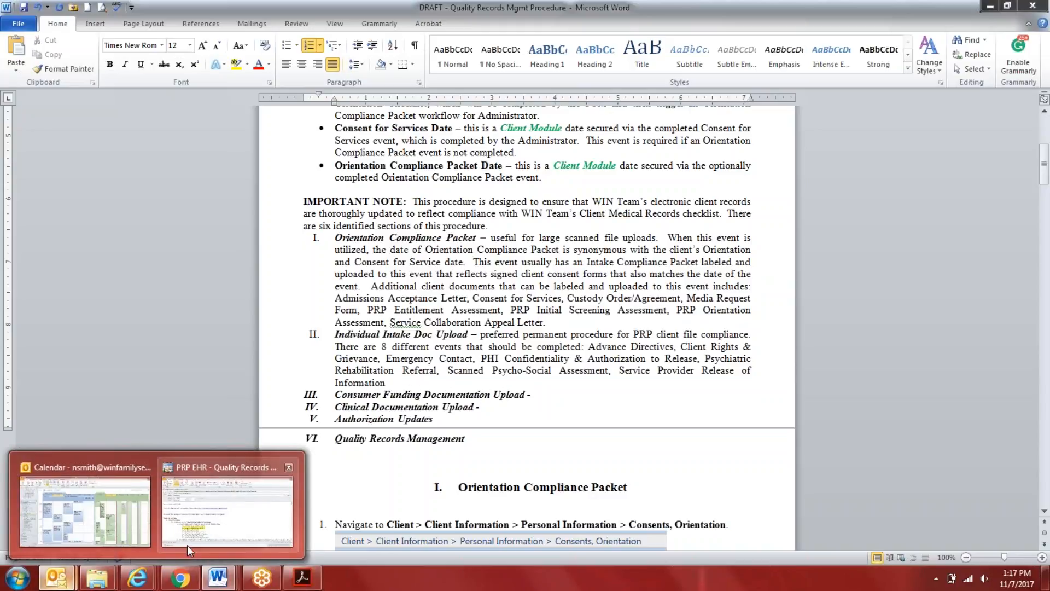
{"action": "left_click", "coordinate": [212, 531]}
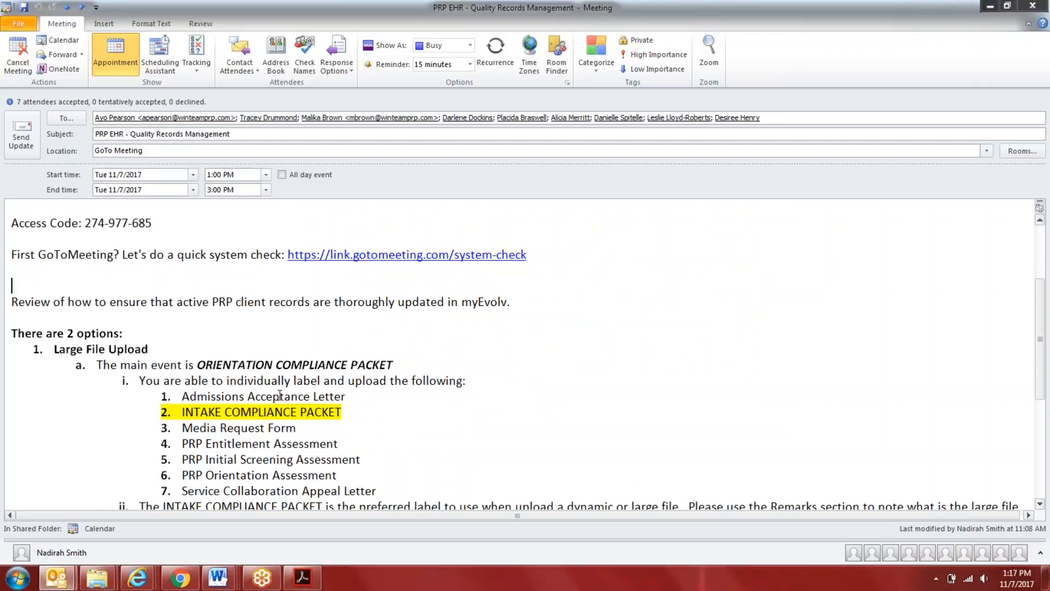
{"action": "scroll", "coordinate": [281, 395], "scroll_direction": "down", "scroll_amount": 2}
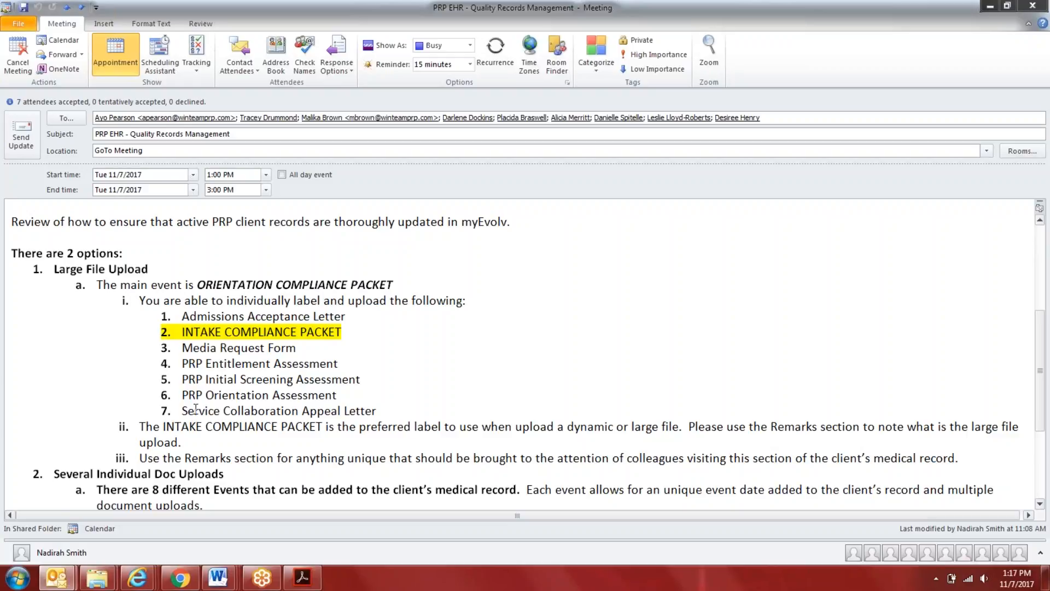
{"action": "left_click_drag", "start_coordinate": [430, 285], "coordinate": [210, 280]}
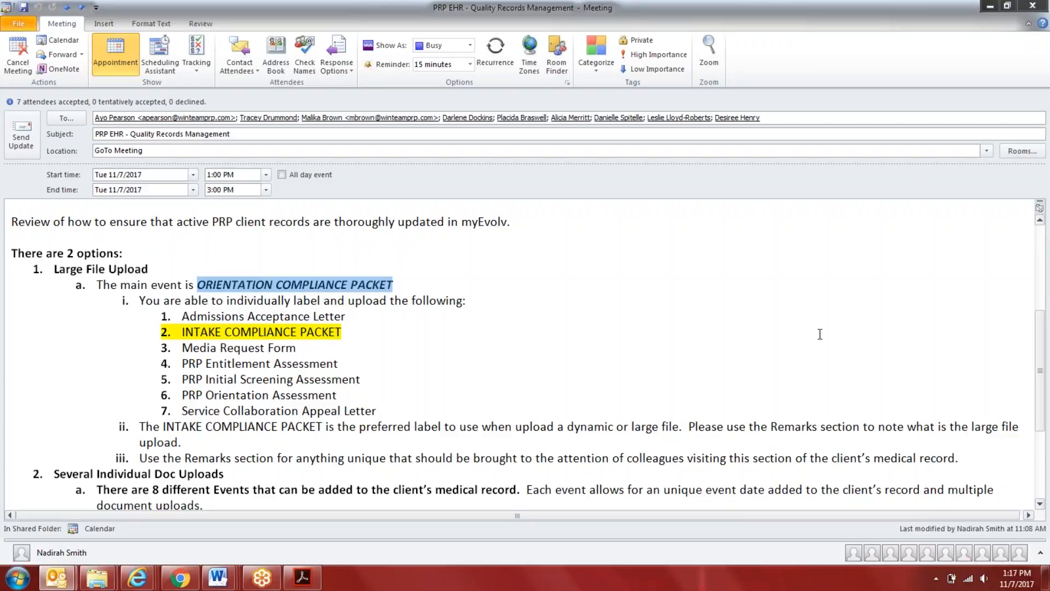
{"action": "scroll", "coordinate": [1048, 372], "scroll_direction": "down", "scroll_amount": 2}
{"action": "scroll", "coordinate": [1048, 372], "scroll_direction": "down", "scroll_amount": 2}
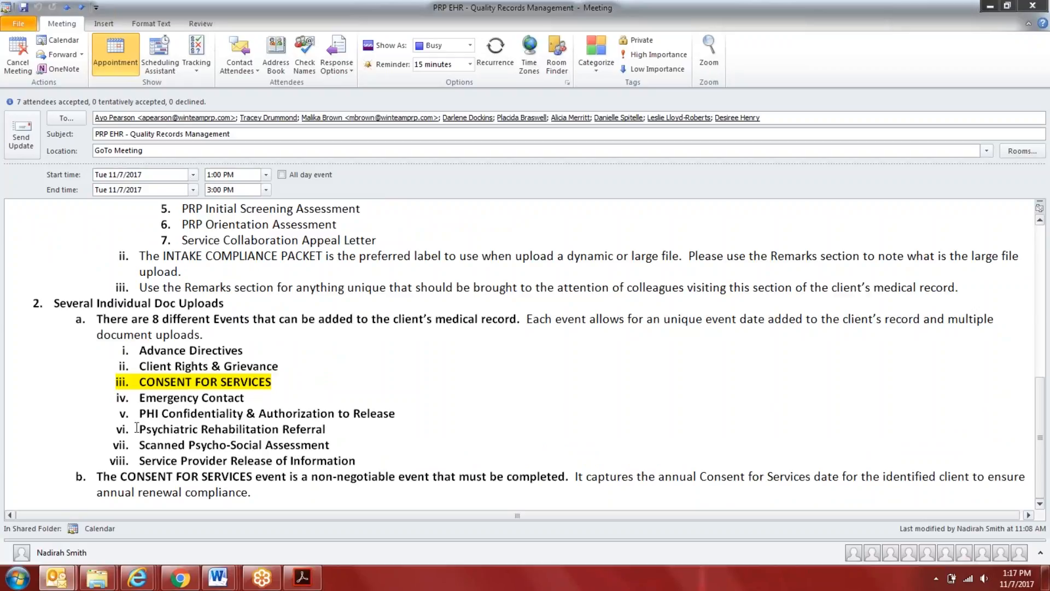
Select the CONSENT FOR SERVICES entry in the meeting invitation and compare the Large File Upload and Several Individual Doc Uploads lists
{"action": "left_click_drag", "start_coordinate": [331, 388], "coordinate": [97, 390]}
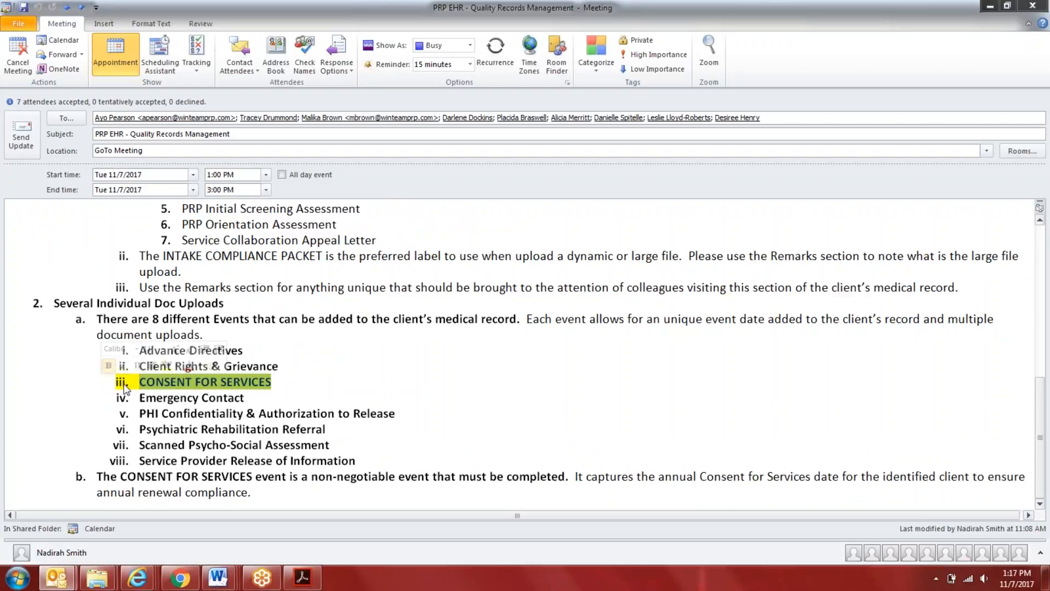
{"action": "scroll", "coordinate": [97, 389], "scroll_direction": "up", "scroll_amount": 3}
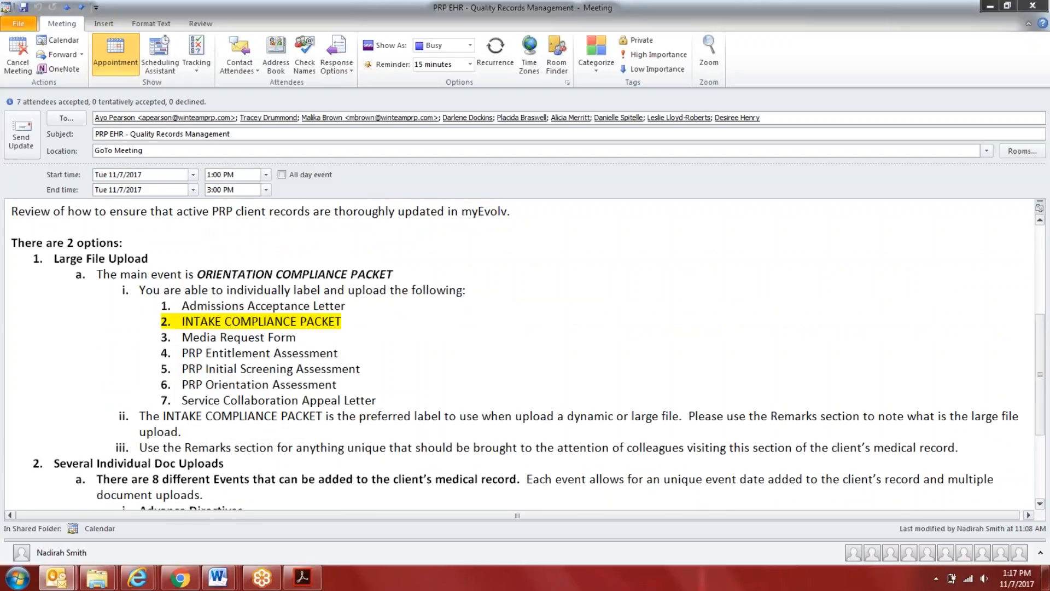
{"action": "scroll", "coordinate": [527, 354], "scroll_direction": "down", "scroll_amount": 1}
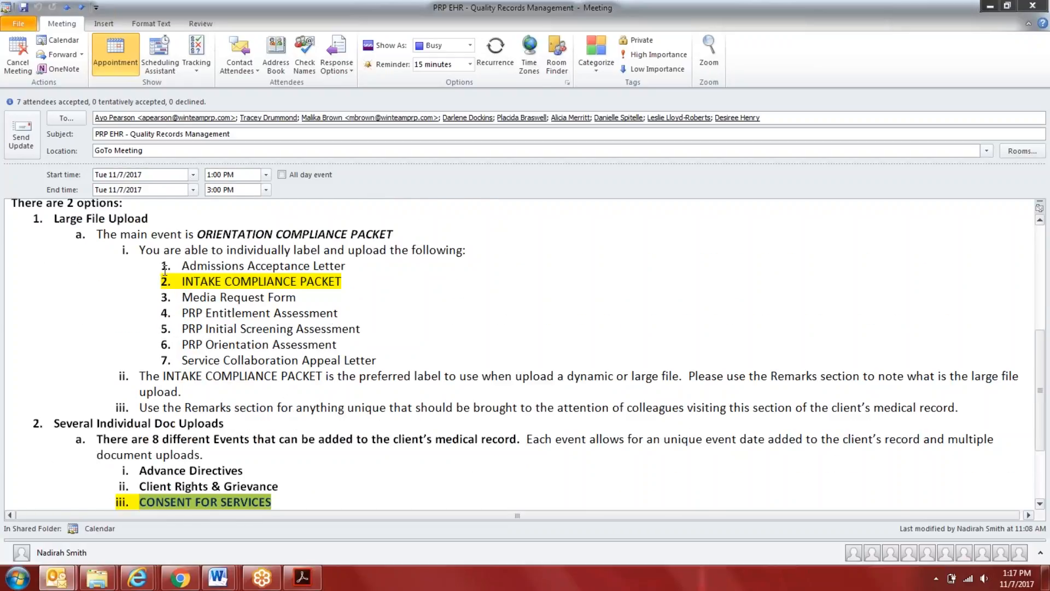
{"action": "scroll", "coordinate": [187, 435], "scroll_direction": "down", "scroll_amount": 2}
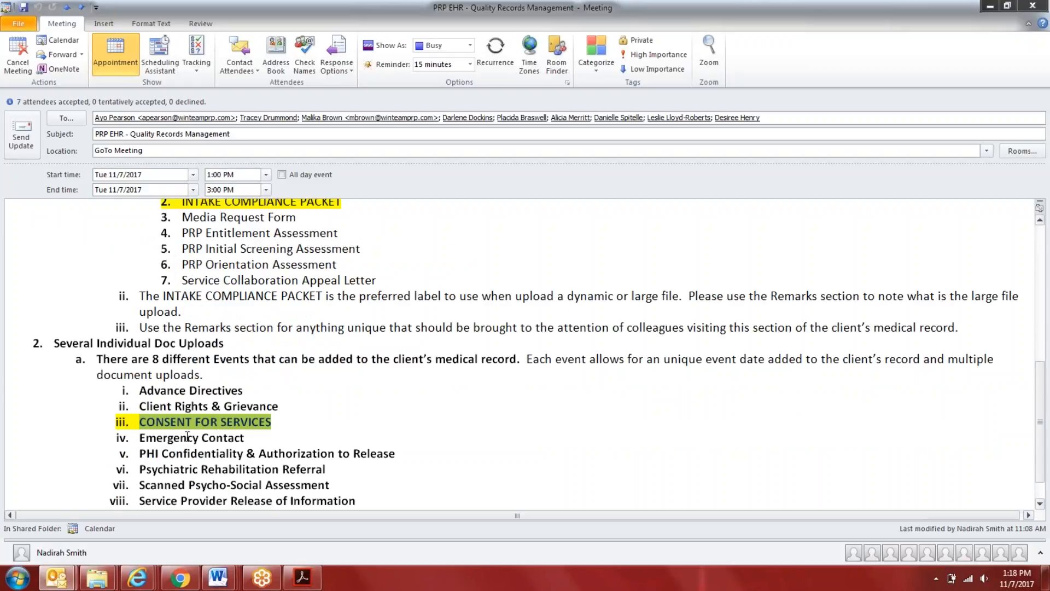
Switch to the Quality Records draft in Word and end the Individual Intake Doc Upload entry with a period
{"action": "left_click", "coordinate": [218, 577]}
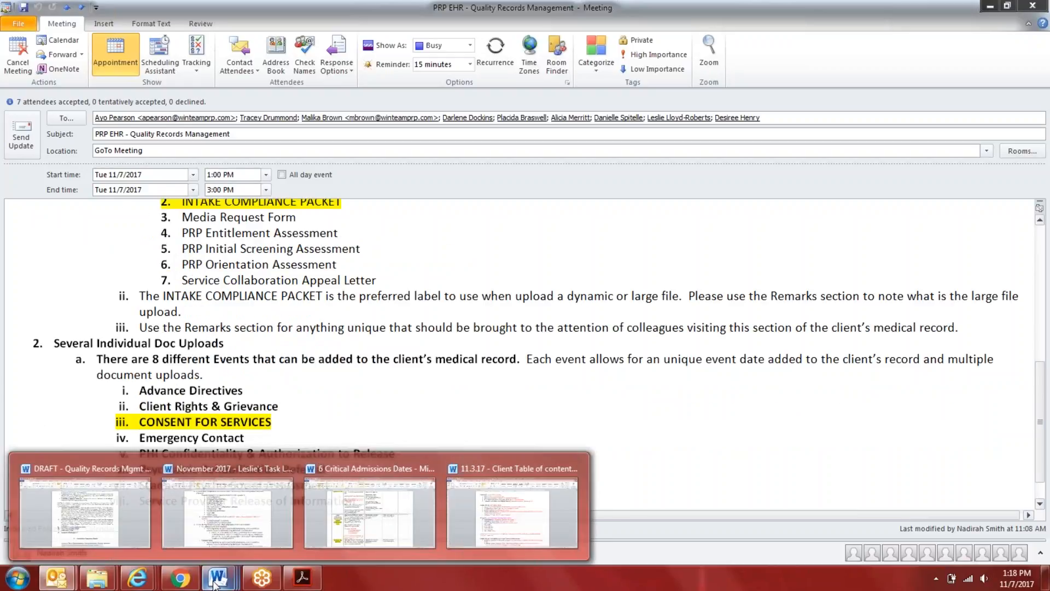
{"action": "left_click", "coordinate": [118, 524]}
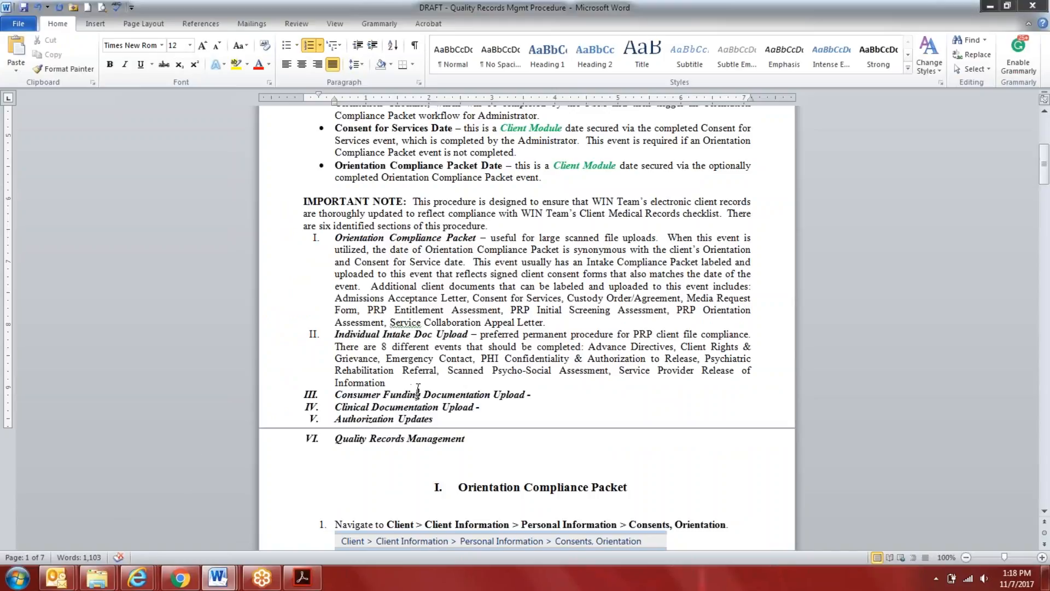
{"action": "left_click", "coordinate": [409, 382]}
{"action": "type", "text": "."}
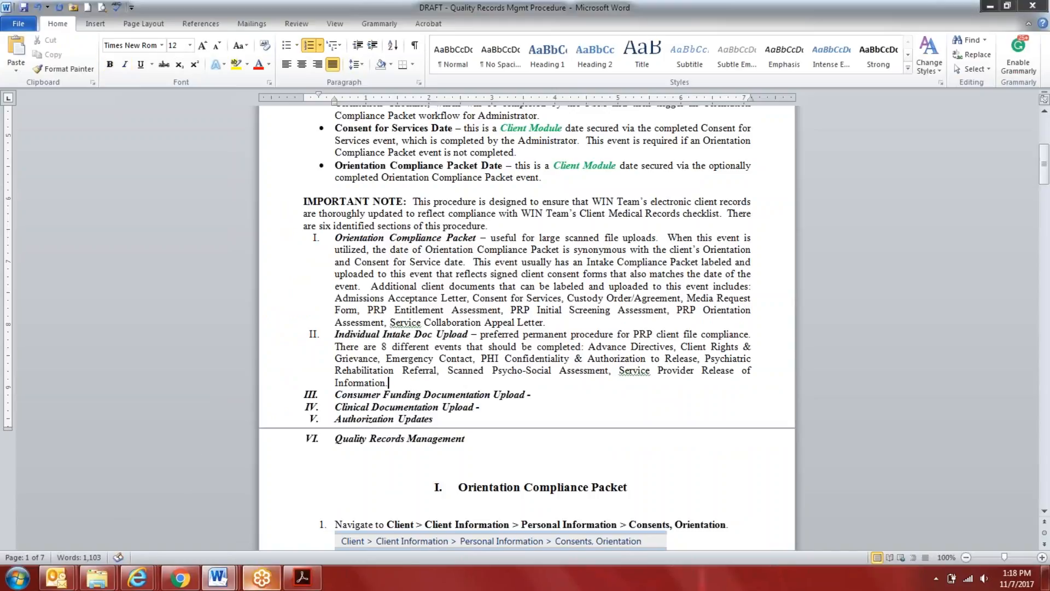
Preview the 11.3.17 Client Table of contents checklist, and return to the Quality Records draft to look over the Orientation Compliance Packet steps
{"action": "mouse_move", "coordinate": [217, 577]}
{"action": "mouse_move", "coordinate": [466, 515]}
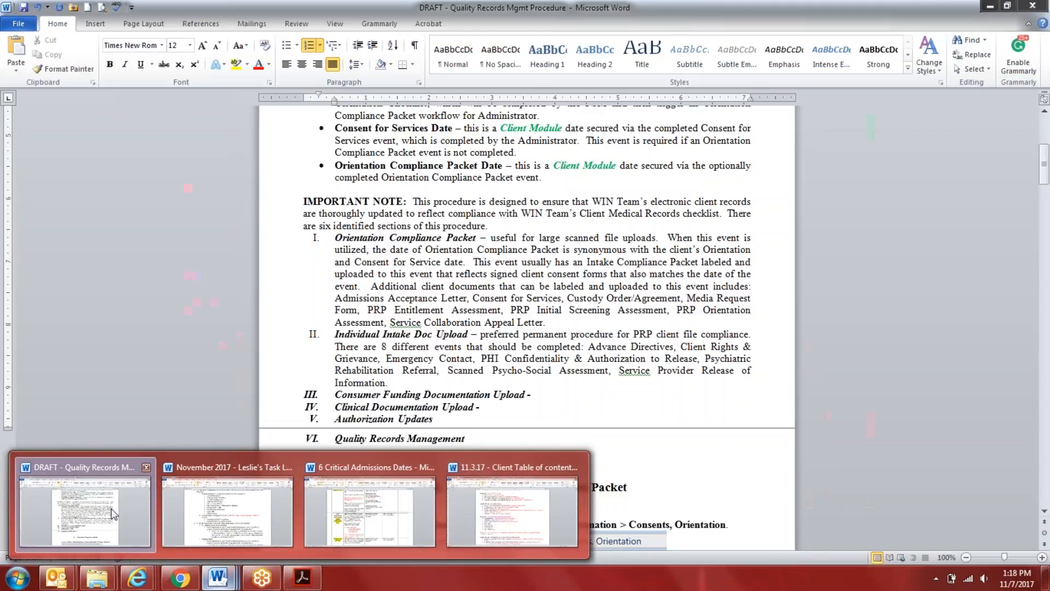
{"action": "left_click", "coordinate": [110, 508]}
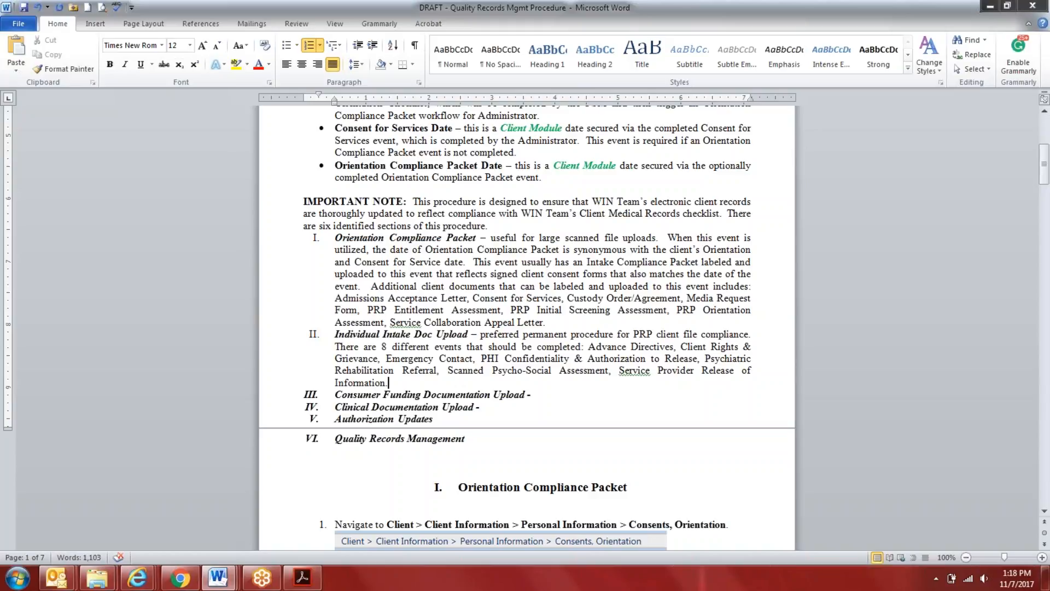
{"action": "scroll", "coordinate": [692, 445], "scroll_direction": "down", "scroll_amount": 8}
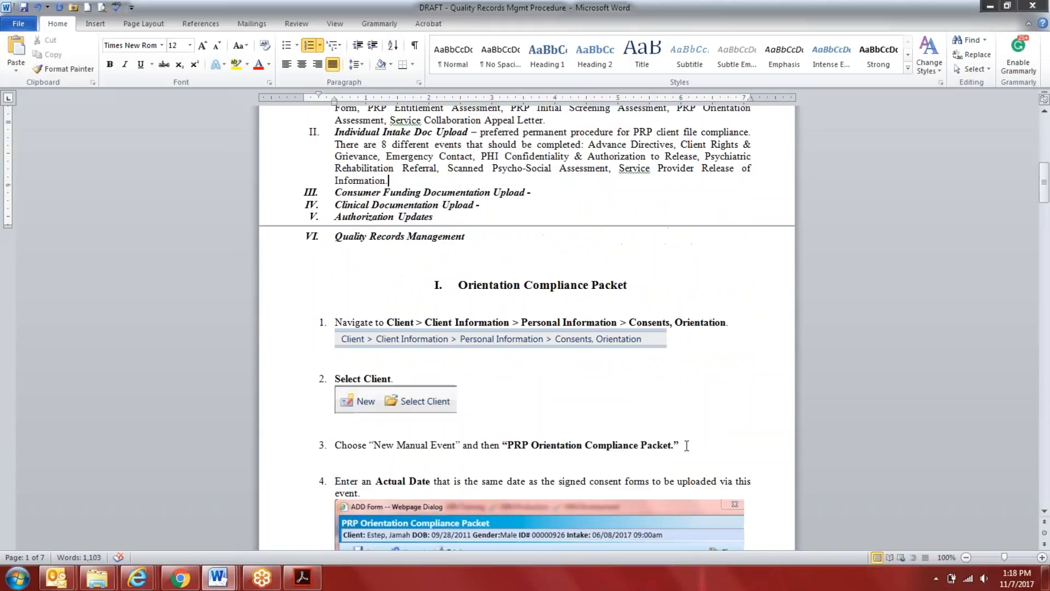
{"action": "scroll", "coordinate": [480, 298], "scroll_direction": "up", "scroll_amount": 7}
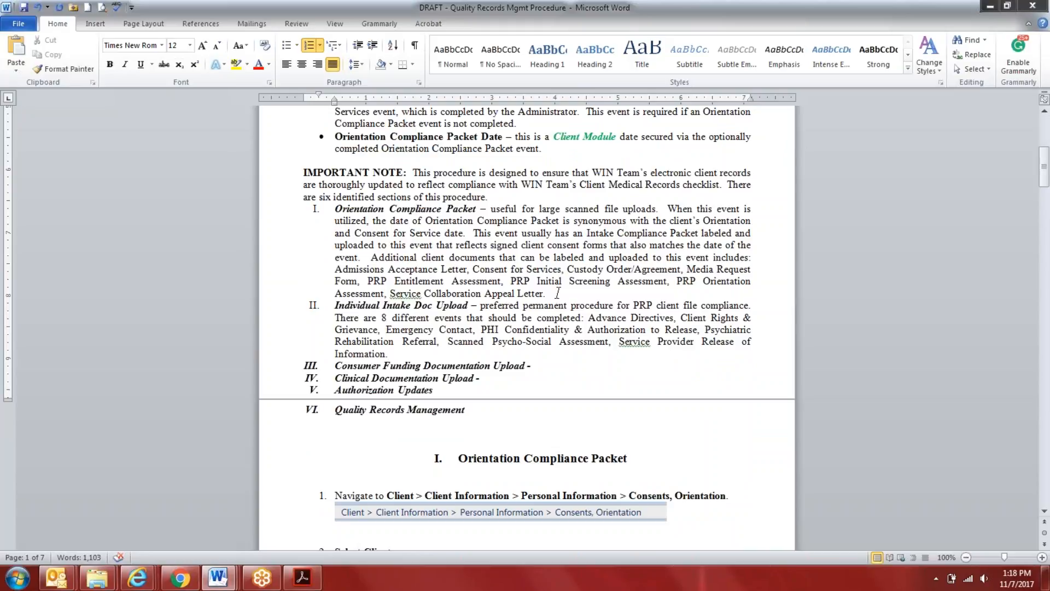
Review the Important Note's first two entries, selecting the Orientation Compliance Packet's additional documents and the whole Individual Intake Doc Upload entry
{"action": "left_click_drag", "start_coordinate": [546, 294], "coordinate": [345, 277]}
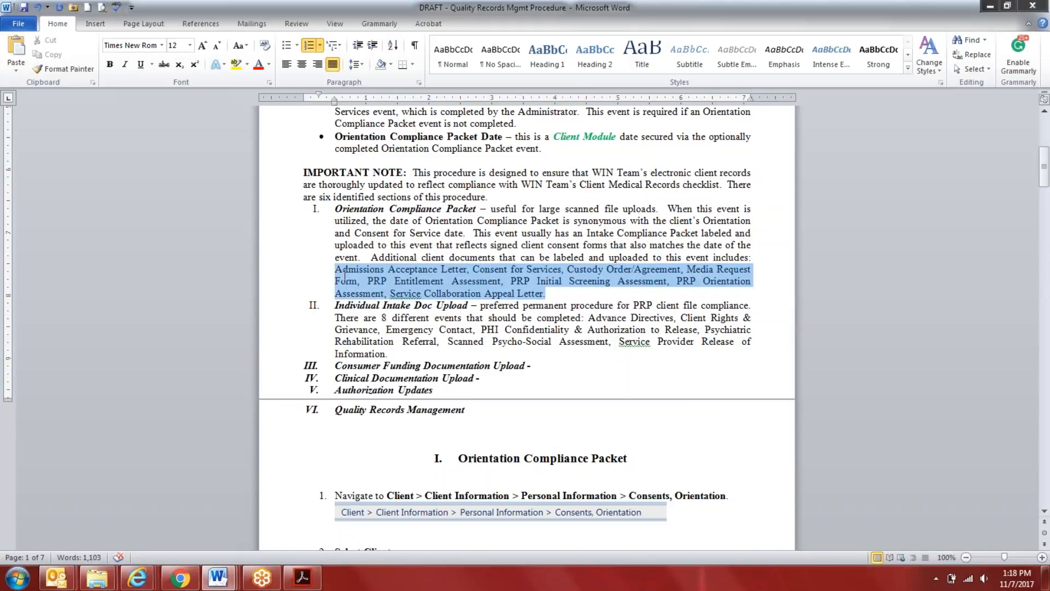
{"action": "left_click_drag", "start_coordinate": [345, 277], "coordinate": [344, 277]}
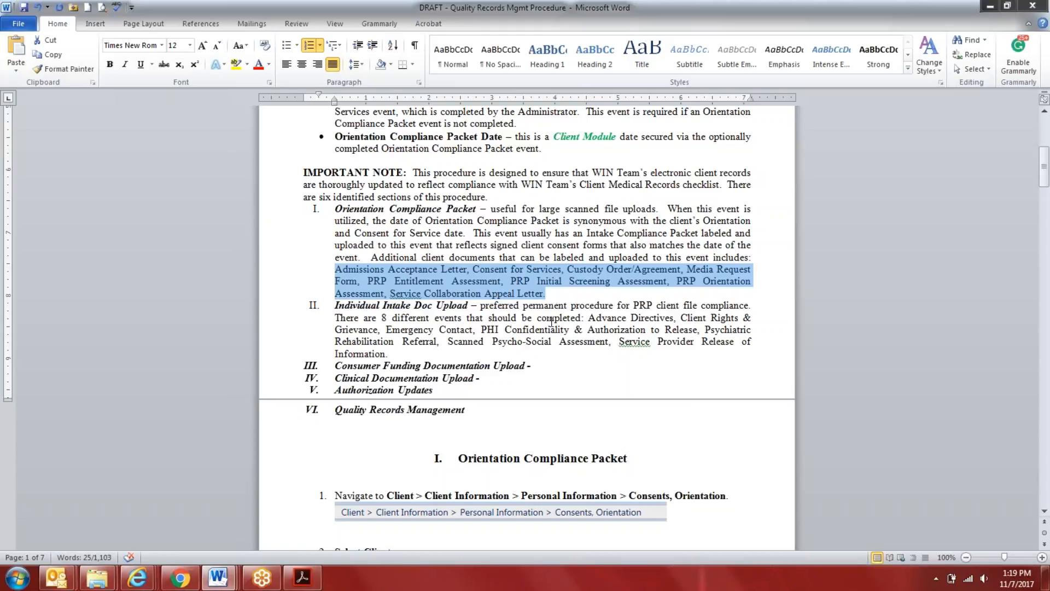
{"action": "left_click_drag", "start_coordinate": [556, 294], "coordinate": [295, 210]}
{"action": "left_click_drag", "start_coordinate": [400, 356], "coordinate": [302, 307]}
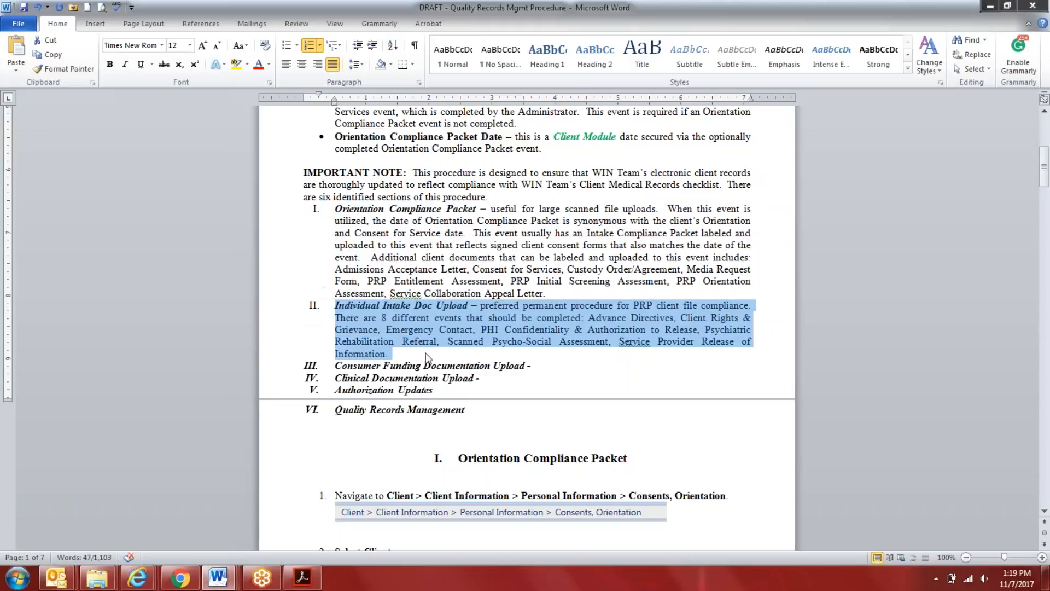
{"action": "scroll", "coordinate": [427, 358], "scroll_direction": "down", "scroll_amount": 7}
{"action": "scroll", "coordinate": [427, 359], "scroll_direction": "up", "scroll_amount": 4}
{"action": "scroll", "coordinate": [428, 358], "scroll_direction": "up", "scroll_amount": 1}
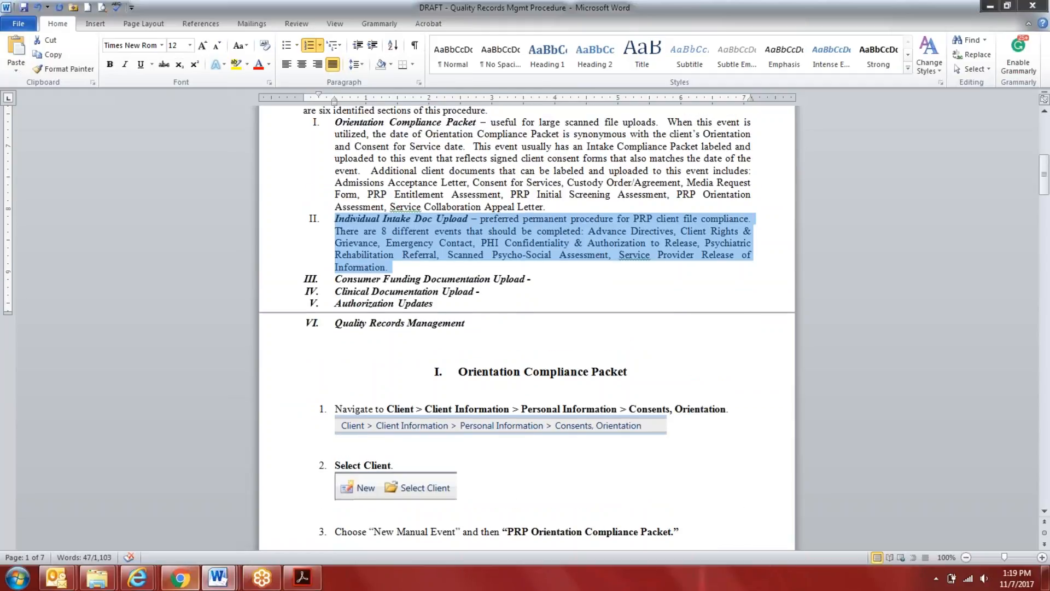
Switch to myEvolv in Internet Explorer and view the open Authorization Update form
{"action": "left_click", "coordinate": [137, 578]}
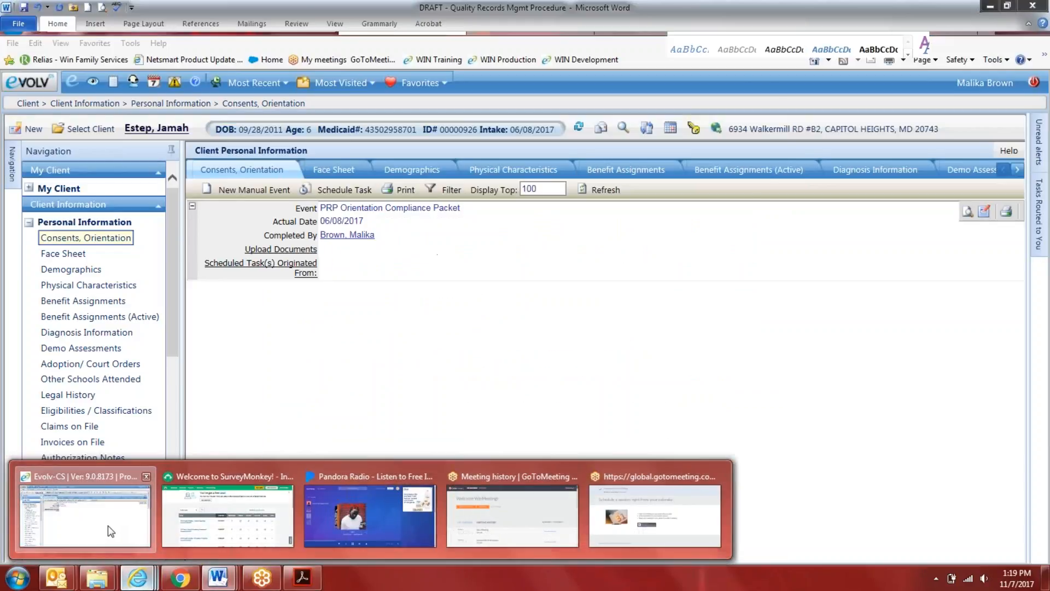
{"action": "left_click", "coordinate": [107, 531]}
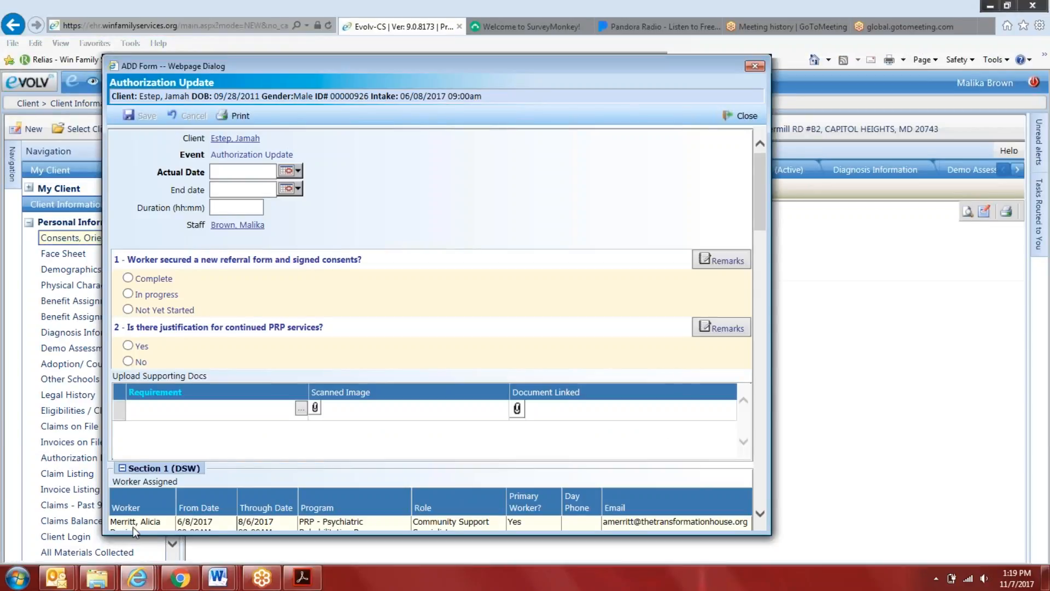
{"action": "mouse_move", "coordinate": [222, 580]}
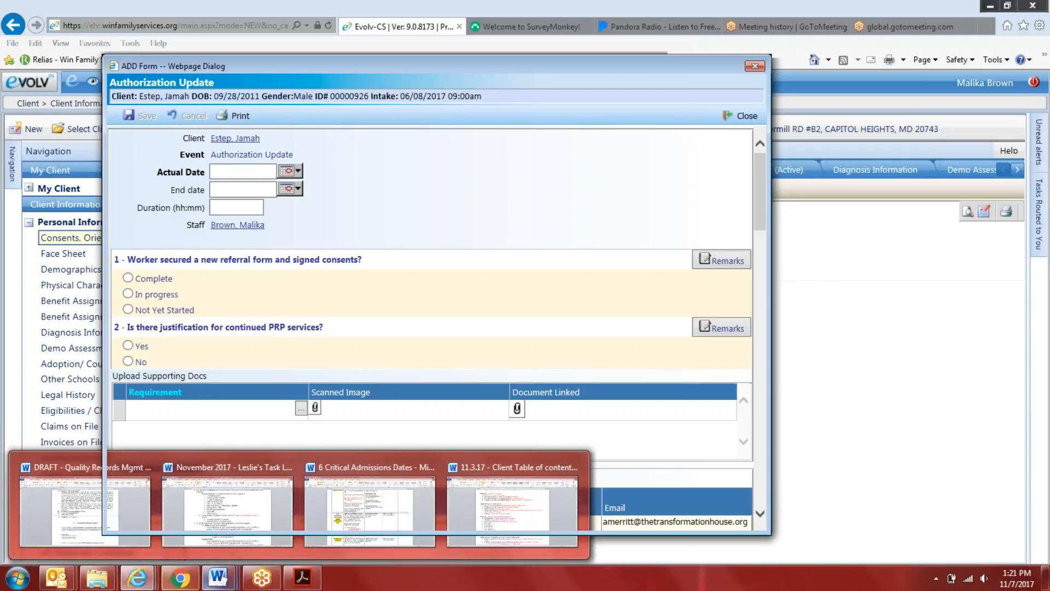
Return to the Outlook meeting invitation and add an "In Attendance:" line above "There are 2 options:"
{"action": "mouse_move", "coordinate": [57, 577]}
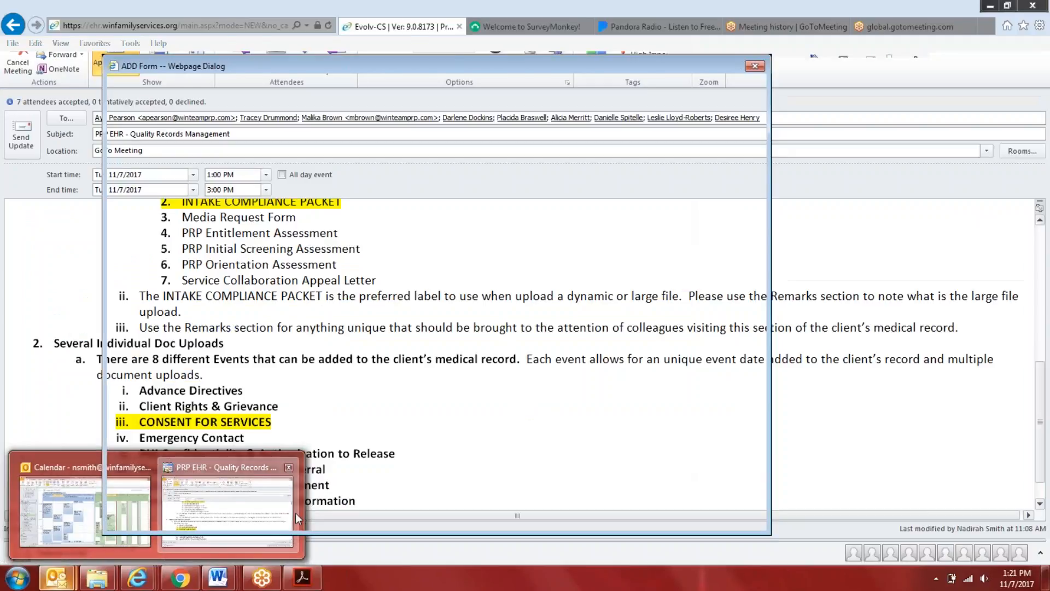
{"action": "left_click", "coordinate": [298, 518]}
{"action": "scroll", "coordinate": [77, 342], "scroll_direction": "up", "scroll_amount": 3}
{"action": "scroll", "coordinate": [77, 342], "scroll_direction": "down", "scroll_amount": 1}
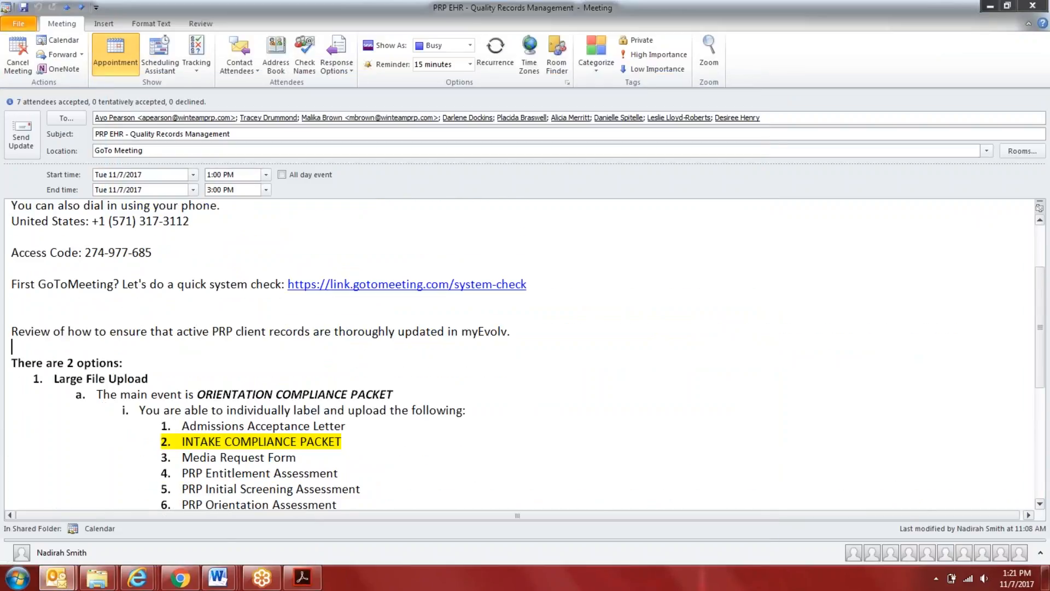
{"action": "key", "text": "Return"}
{"action": "type", "text": "In Arttendan"}
{"action": "scroll", "coordinate": [519, 355], "scroll_direction": "up", "scroll_amount": 1}
{"action": "type", "text": "ce:"}
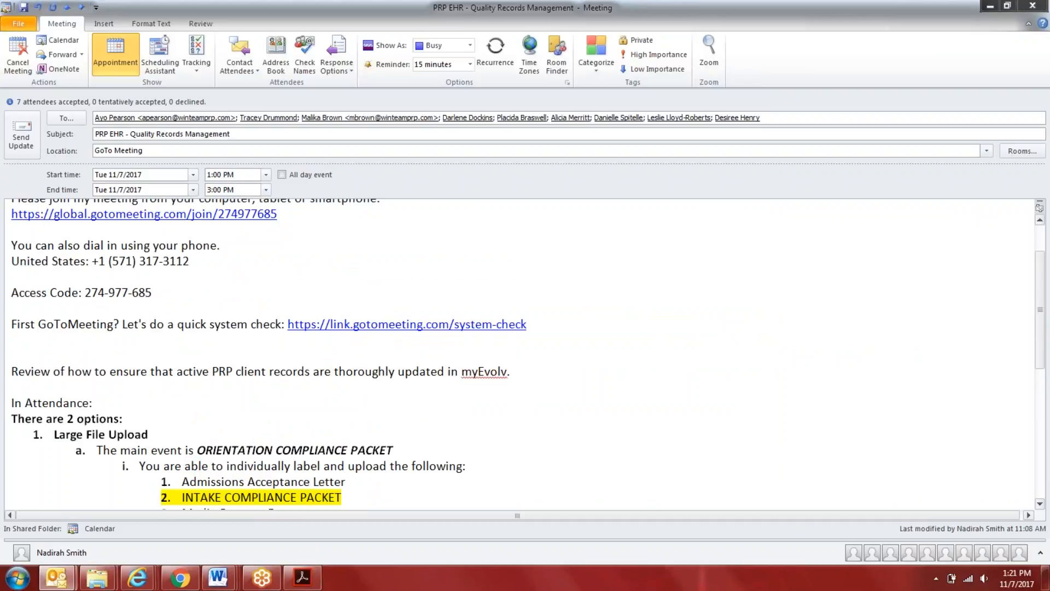
{"action": "type", "text": " Alicia, Placida, Malika, Tr"}
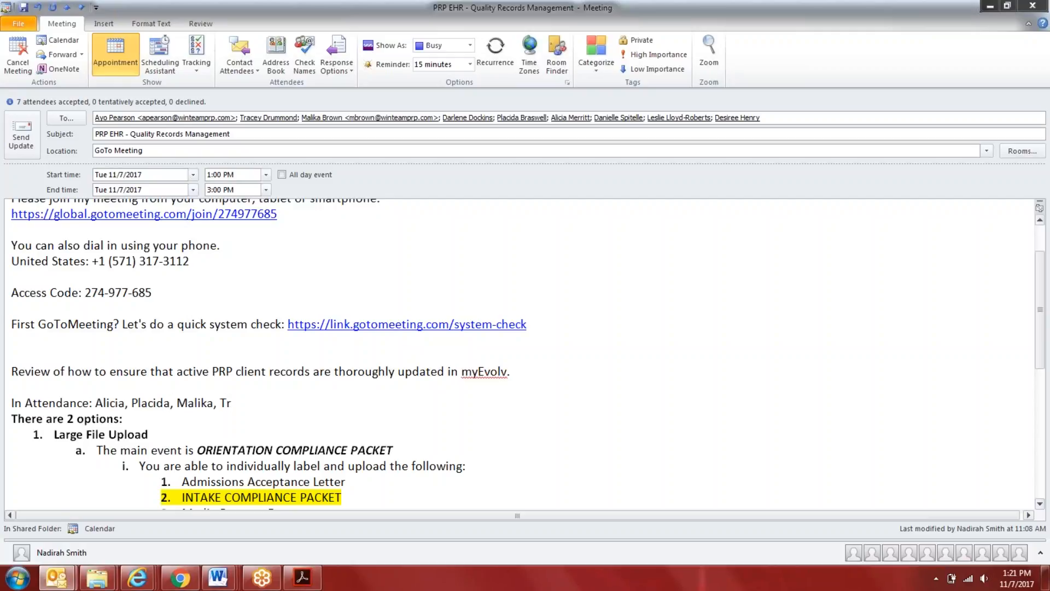
Enter the attendees' first names after the "In Attendance:" label and leave a blank line below them
{"action": "scroll", "coordinate": [268, 335], "scroll_direction": "down", "scroll_amount": 1}
{"action": "type", "text": "acey,"}
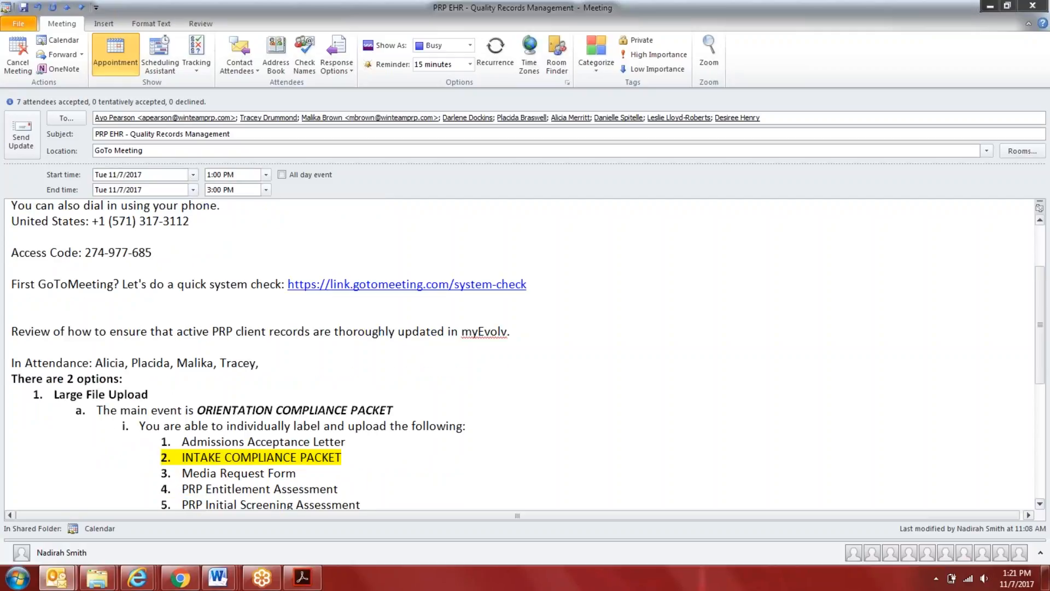
{"action": "type", "text": " Desiree, Leslie, Nadirah"}
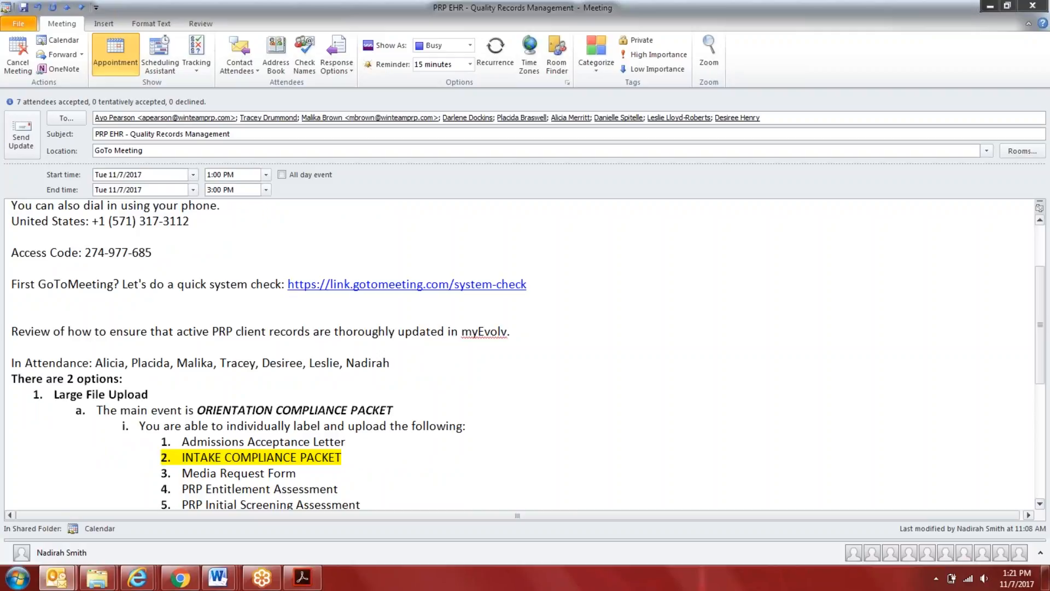
{"action": "key", "text": "Return"}
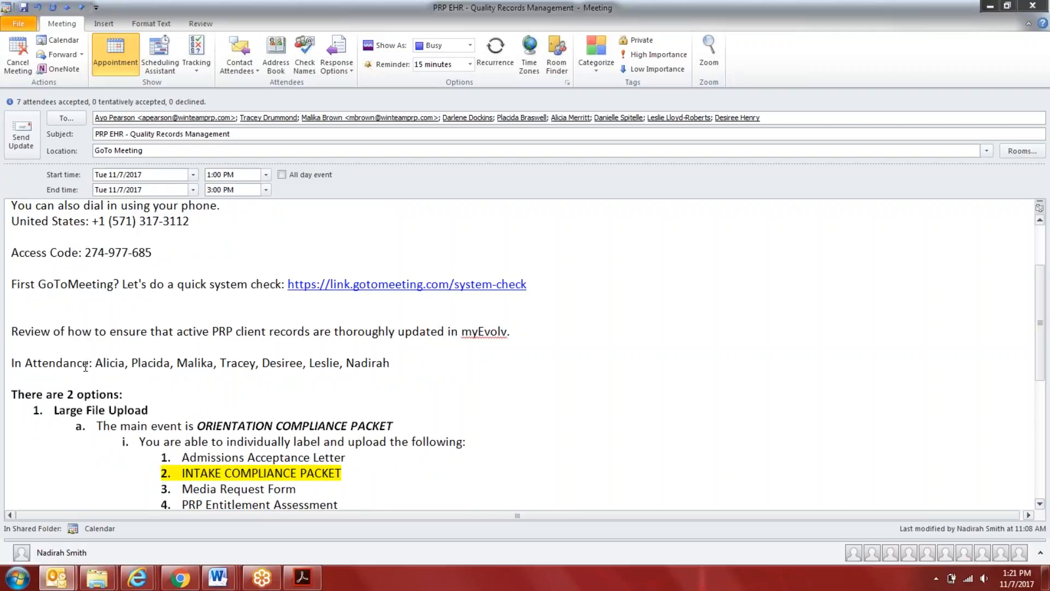
Make the "In Attendance:" label bold in the meeting invitation
{"action": "left_click_drag", "start_coordinate": [94, 362], "coordinate": [11, 363]}
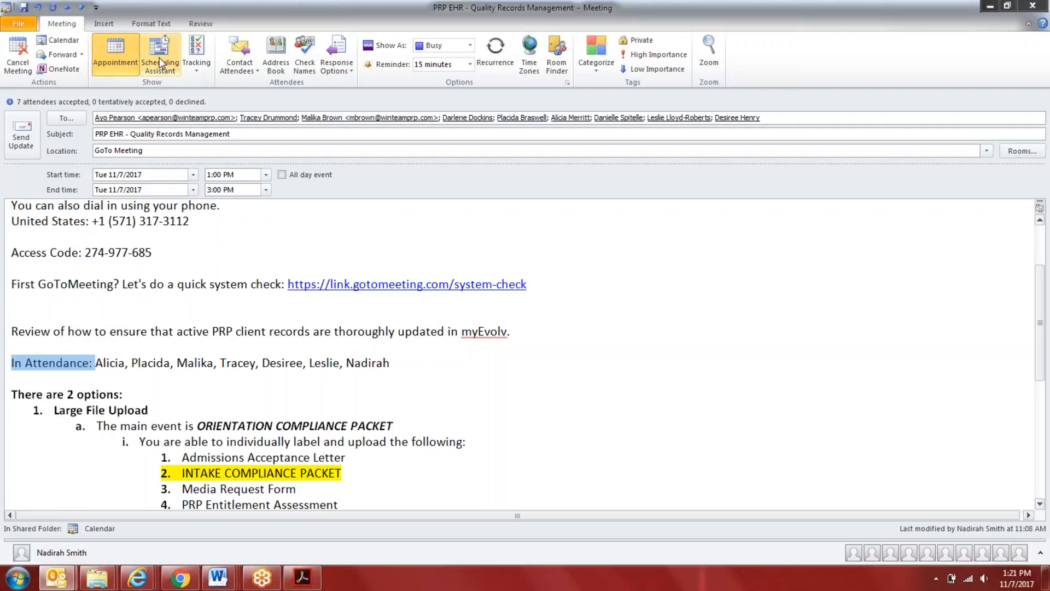
{"action": "left_click", "coordinate": [151, 24]}
{"action": "left_click", "coordinate": [109, 64]}
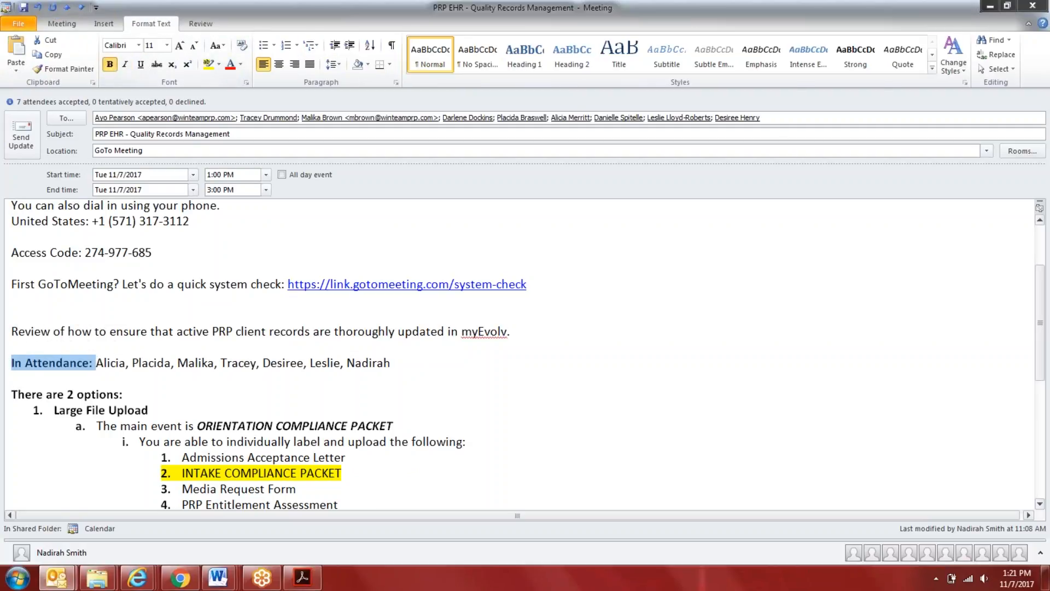
Look through the invitation's remaining notes, from the labels under Large File Upload to the events under Several Individual Doc Uploads
{"action": "left_click", "coordinate": [262, 578]}
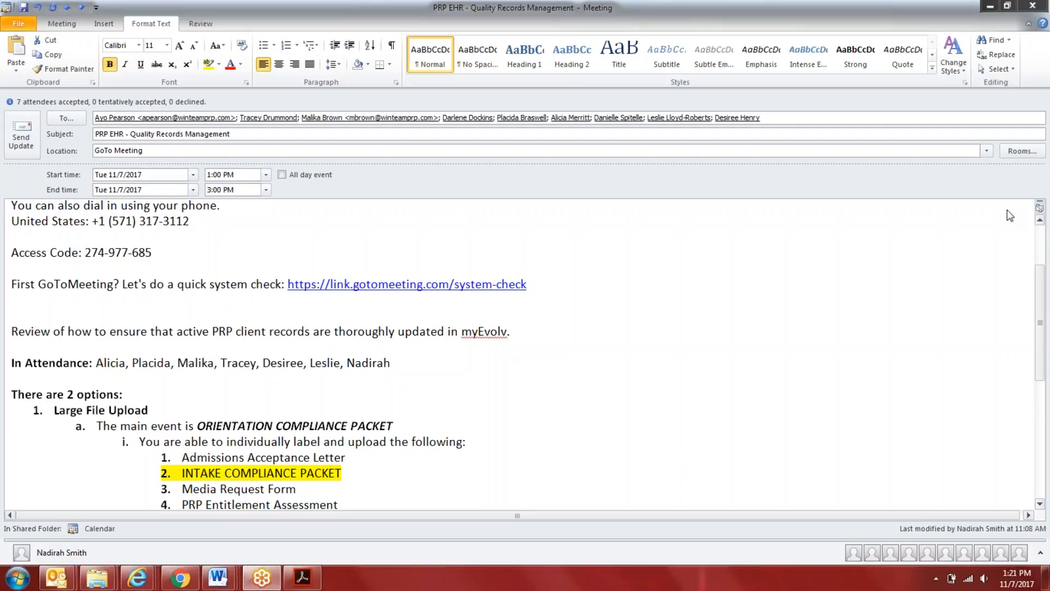
{"action": "left_click", "coordinate": [224, 579]}
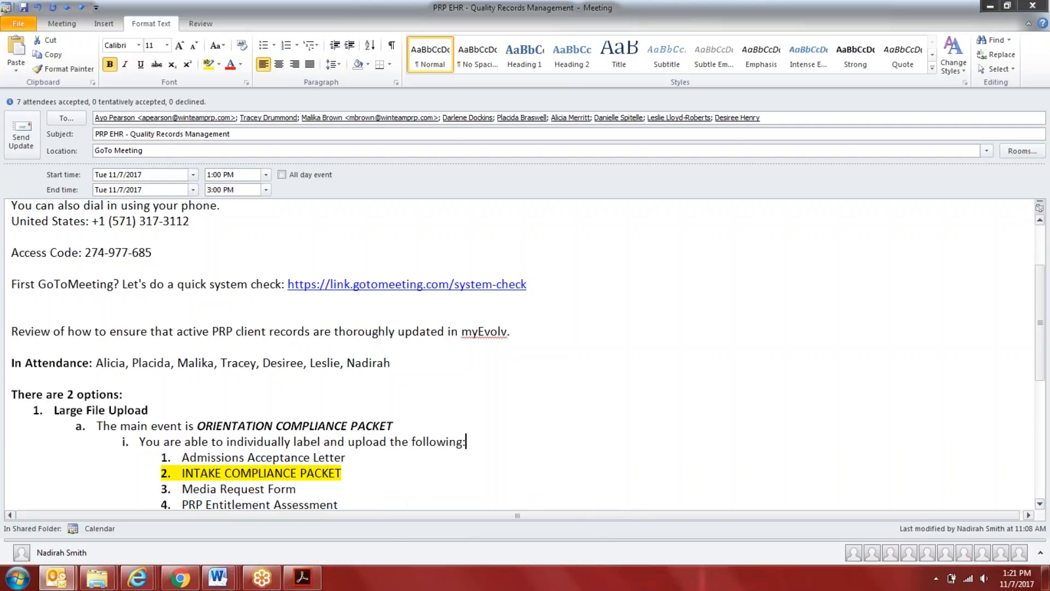
{"action": "left_click", "coordinate": [588, 487]}
{"action": "scroll", "coordinate": [612, 482], "scroll_direction": "down", "scroll_amount": 4}
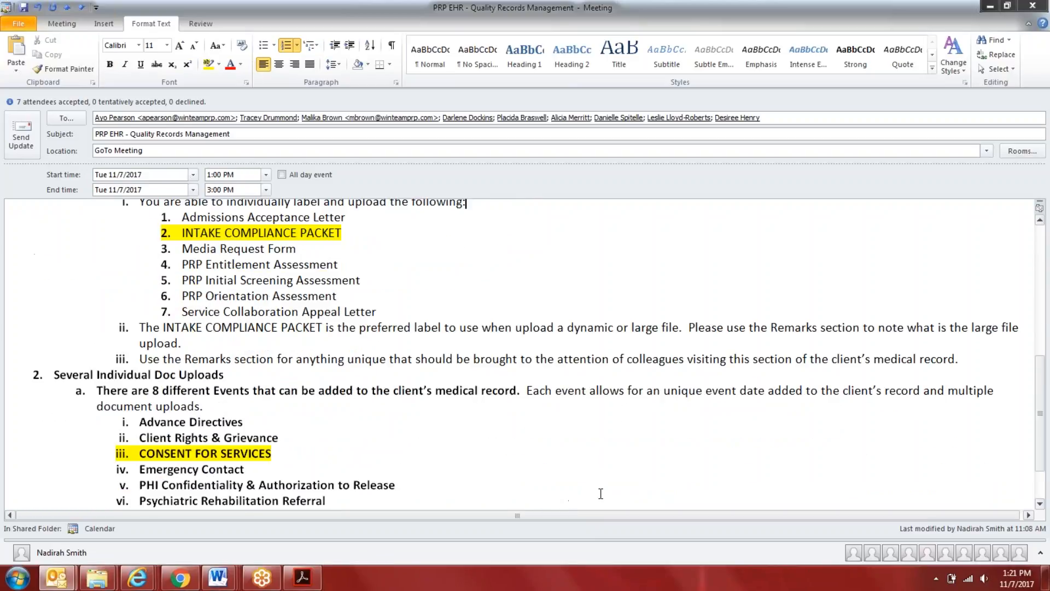
Switch to the Quality Records draft in Word and move the Individual Intake Doc Upload entry above Orientation Compliance Packet in the Important Note
{"action": "mouse_move", "coordinate": [218, 578]}
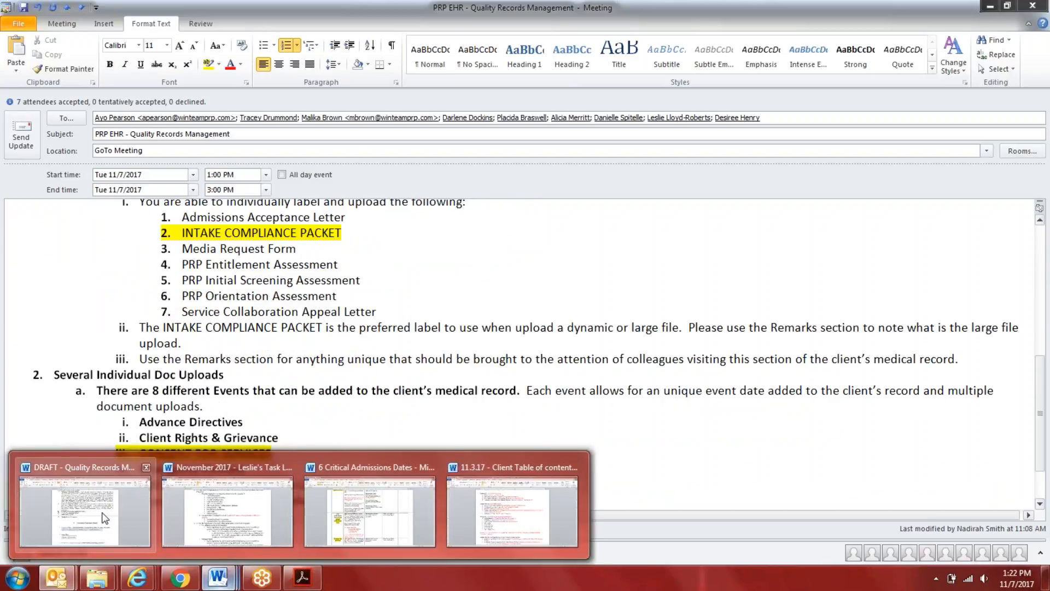
{"action": "left_click", "coordinate": [84, 512]}
{"action": "scroll", "coordinate": [528, 273], "scroll_direction": "up", "scroll_amount": 4}
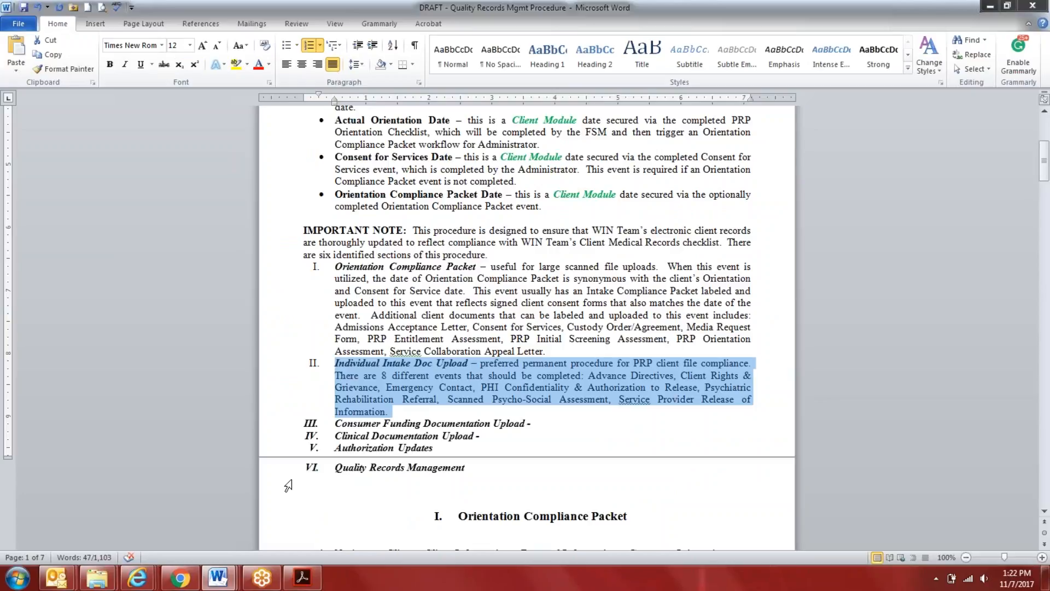
{"action": "left_click", "coordinate": [398, 412]}
{"action": "left_click_drag", "start_coordinate": [395, 414], "coordinate": [334, 365]}
{"action": "right_click", "coordinate": [370, 382]}
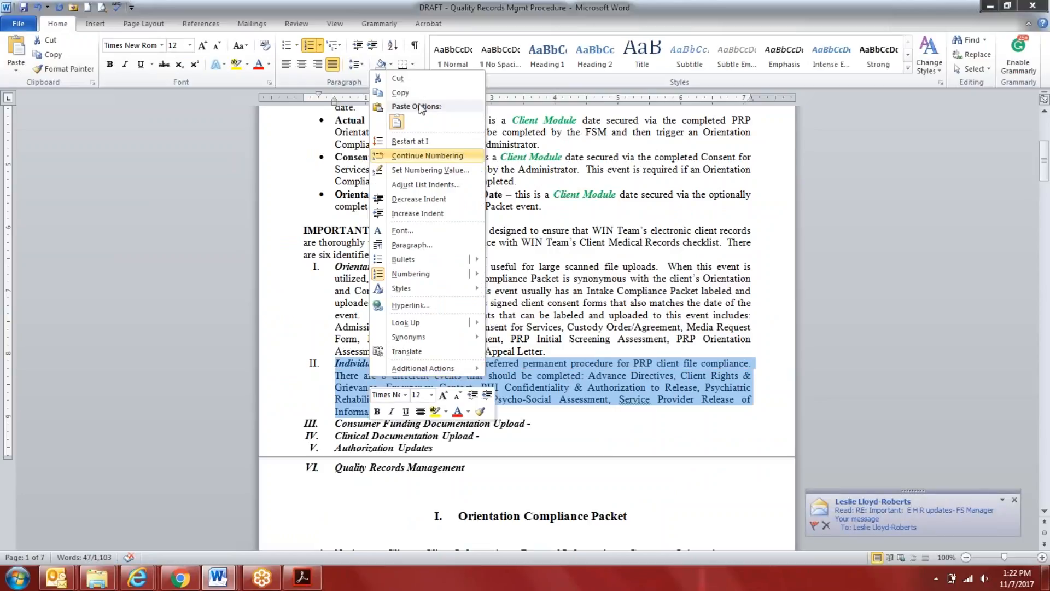
{"action": "left_click", "coordinate": [396, 80]}
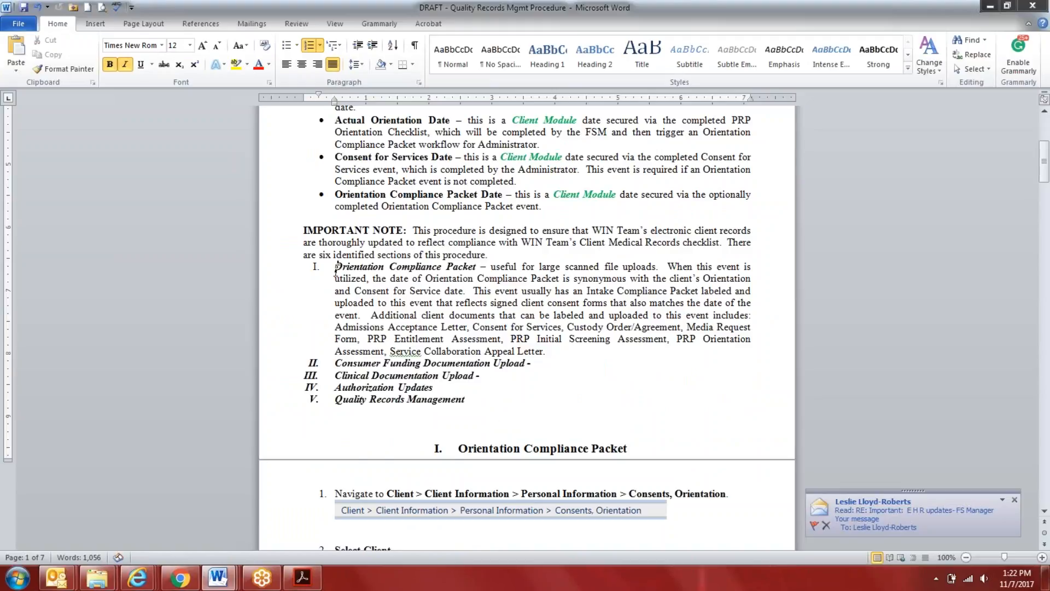
{"action": "right_click", "coordinate": [336, 266]}
{"action": "left_click", "coordinate": [358, 327]}
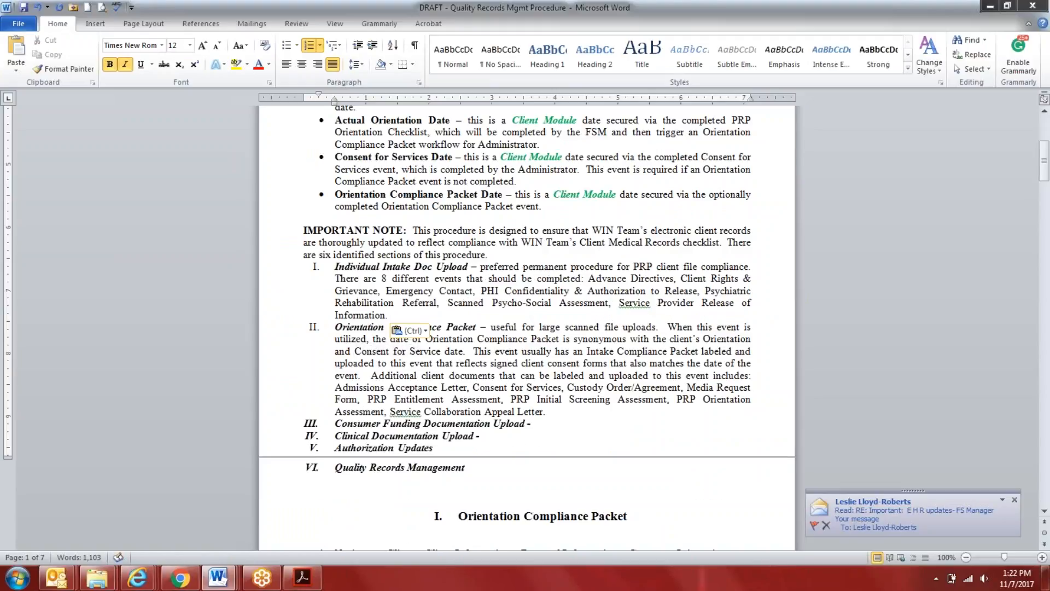
Insert "(optional" directly after the Orientation Compliance Packet title in the Important Note's list
{"action": "left_click", "coordinate": [480, 326]}
{"action": "type", "text": "(optional"}
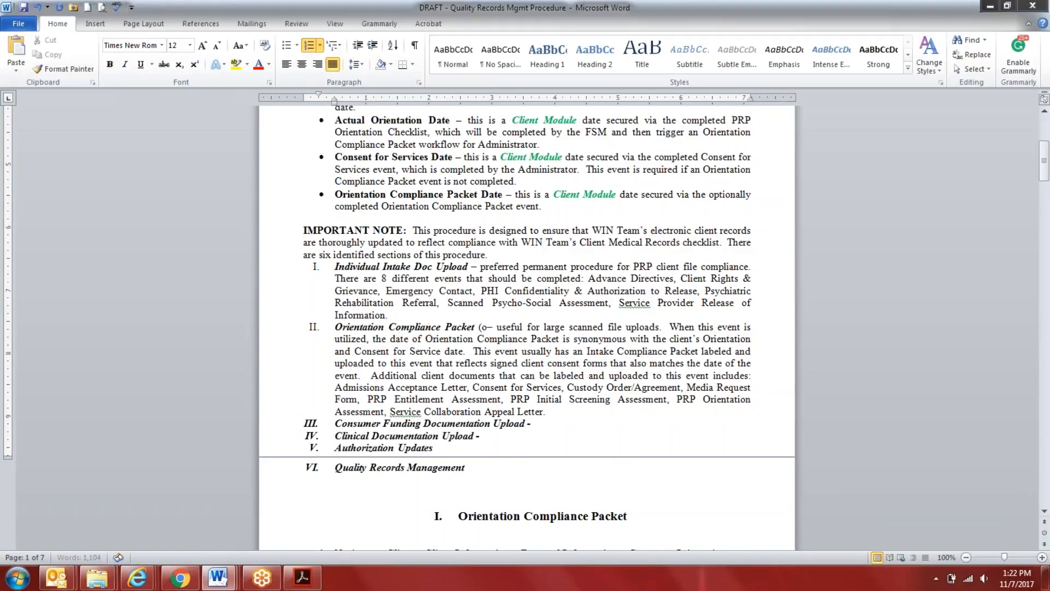
{"action": "scroll", "coordinate": [449, 524], "scroll_direction": "down", "scroll_amount": 20}
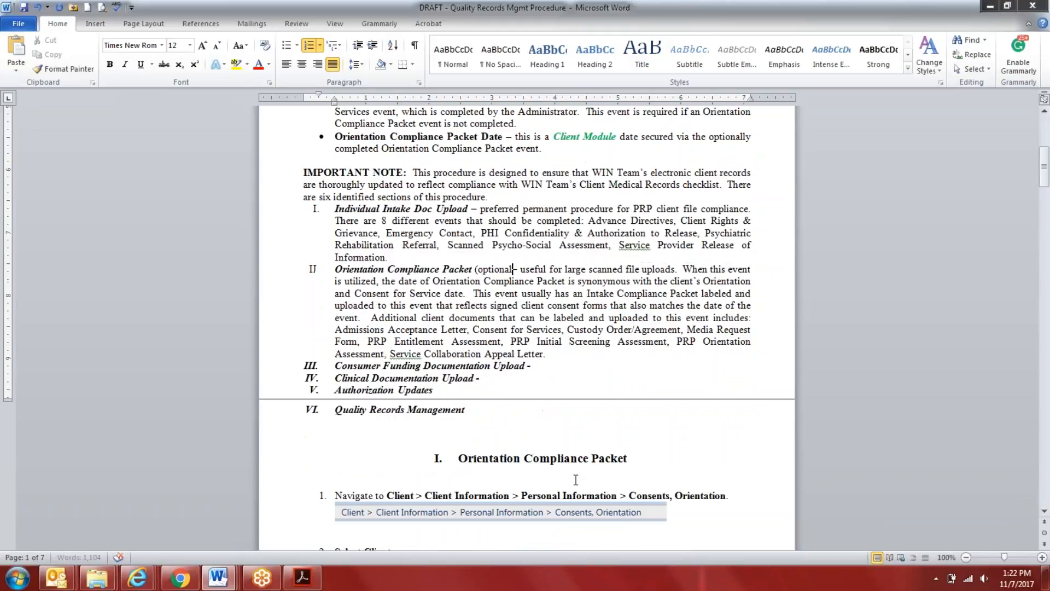
Move the whole Individual Intake Document Upload section, heading and list included, to just before the Orientation Compliance Packet section heading
{"action": "scroll", "coordinate": [448, 524], "scroll_direction": "down", "scroll_amount": 20}
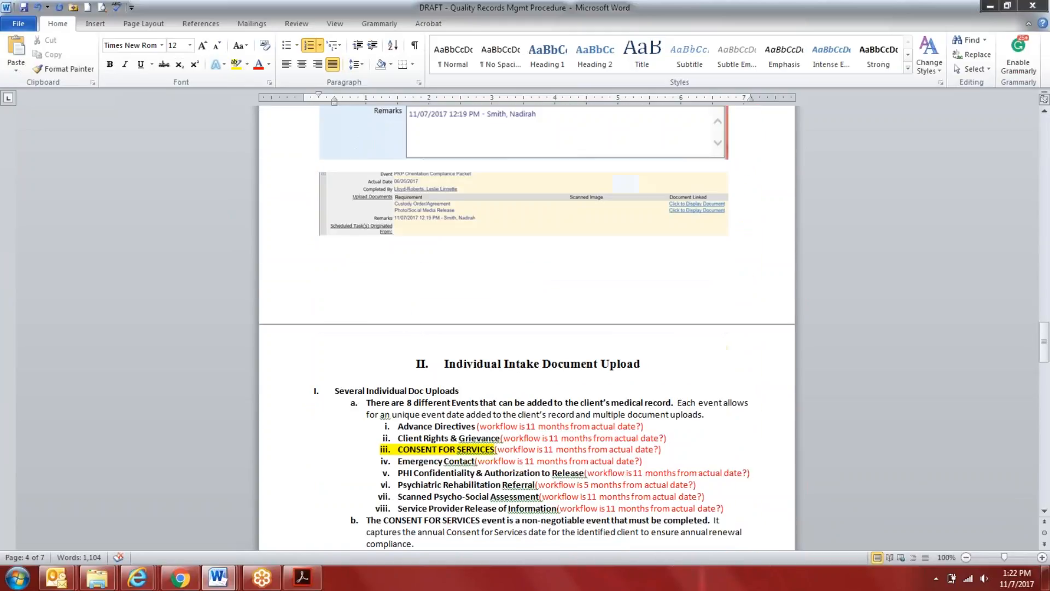
{"action": "scroll", "coordinate": [528, 350], "scroll_direction": "down", "scroll_amount": 6}
{"action": "left_click_drag", "start_coordinate": [419, 371], "coordinate": [285, 174]}
{"action": "right_click", "coordinate": [444, 176]}
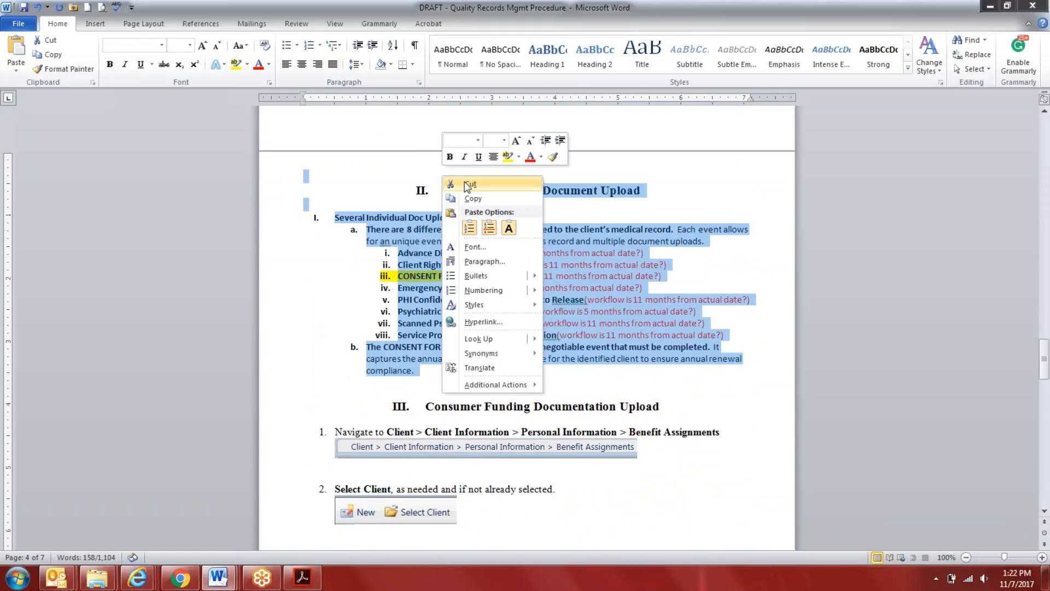
{"action": "left_click", "coordinate": [470, 184]}
{"action": "scroll", "coordinate": [466, 186], "scroll_direction": "up", "scroll_amount": 15}
{"action": "scroll", "coordinate": [527, 328], "scroll_direction": "up", "scroll_amount": 20}
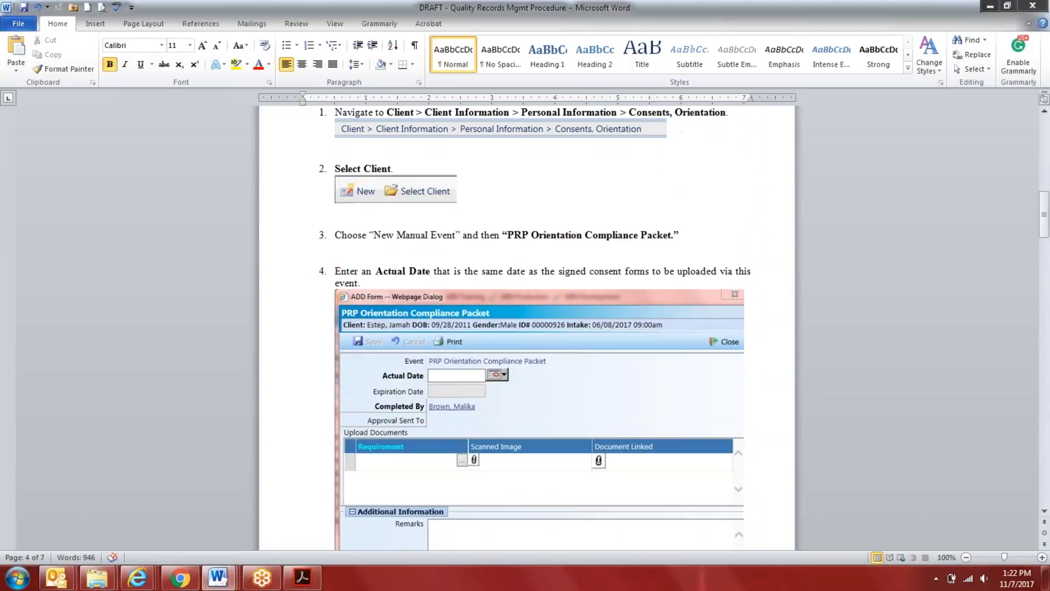
{"action": "scroll", "coordinate": [478, 261], "scroll_direction": "up", "scroll_amount": 6}
{"action": "left_click", "coordinate": [459, 276]}
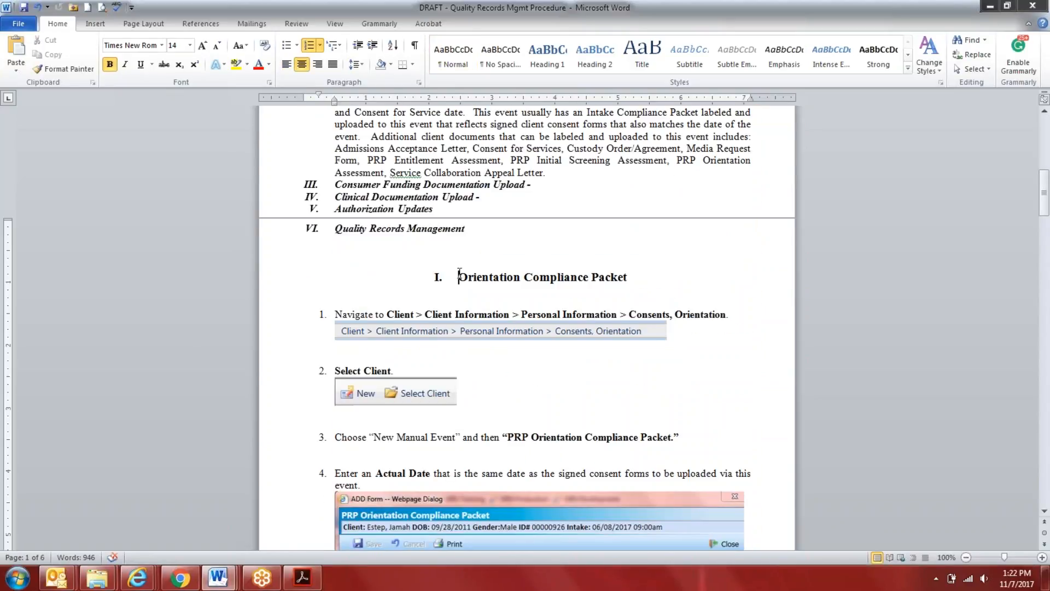
{"action": "right_click", "coordinate": [459, 273]}
{"action": "left_click", "coordinate": [486, 335]}
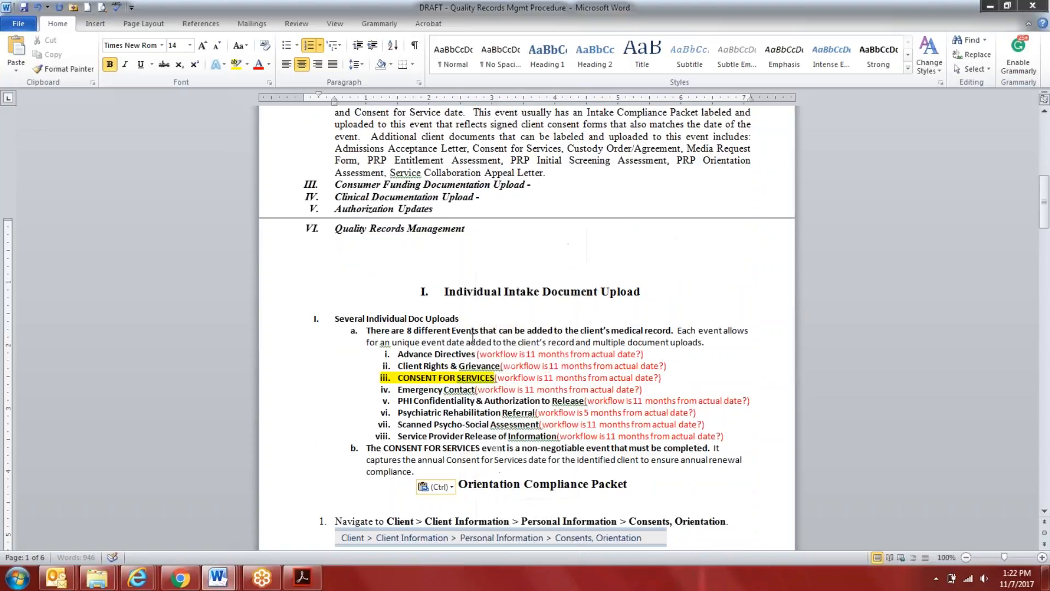
Add a new empty list item after the CONSENT FOR SERVICES paragraph to separate it from the Orientation Compliance Packet heading
{"action": "scroll", "coordinate": [469, 383], "scroll_direction": "down", "scroll_amount": 5}
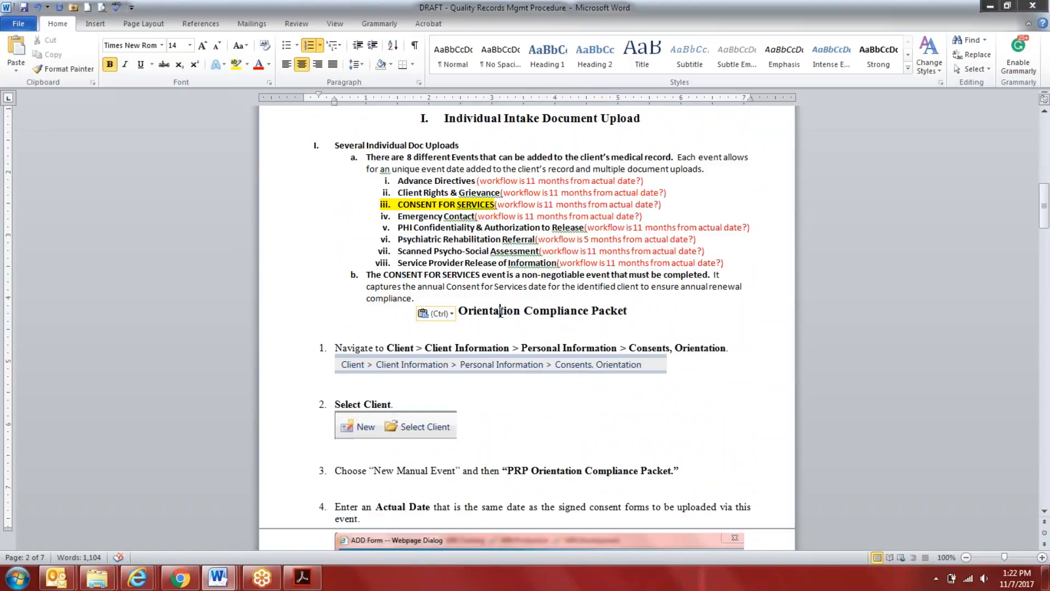
{"action": "left_click", "coordinate": [558, 301]}
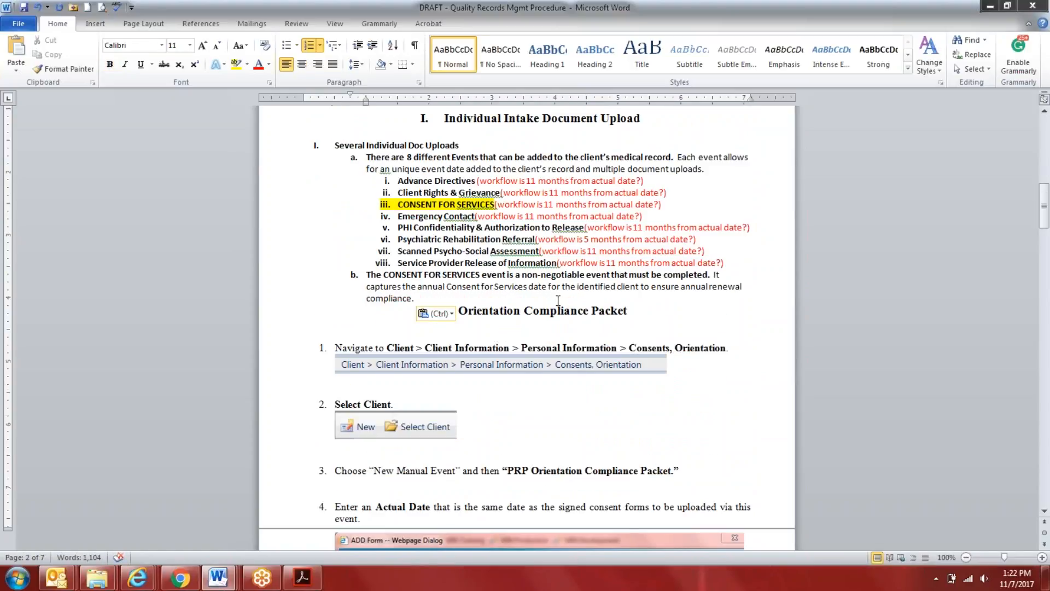
{"action": "key", "text": "Return"}
{"action": "key", "text": "Down"}
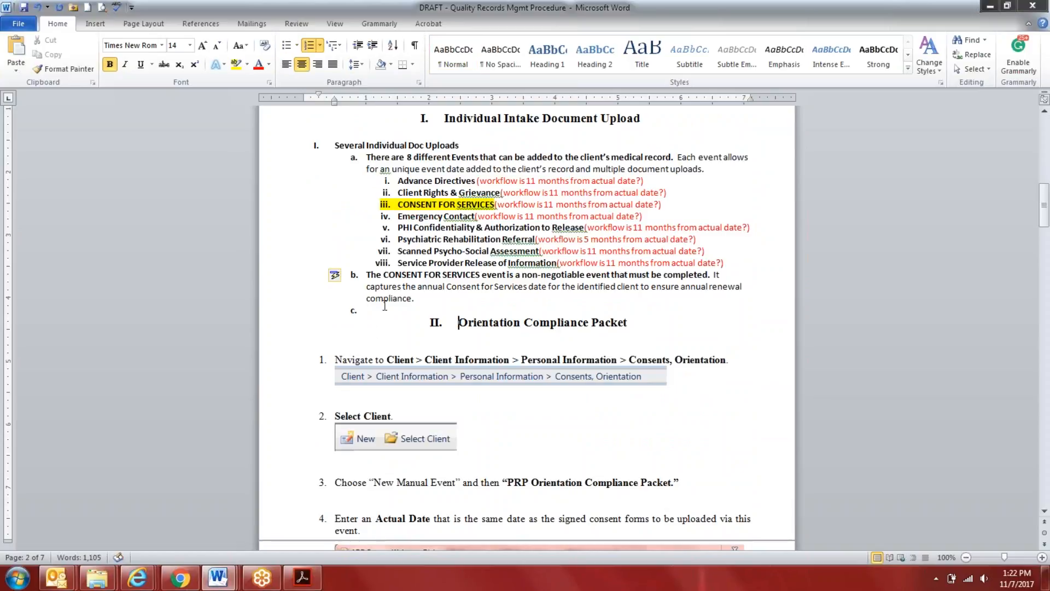
{"action": "left_click", "coordinate": [411, 298]}
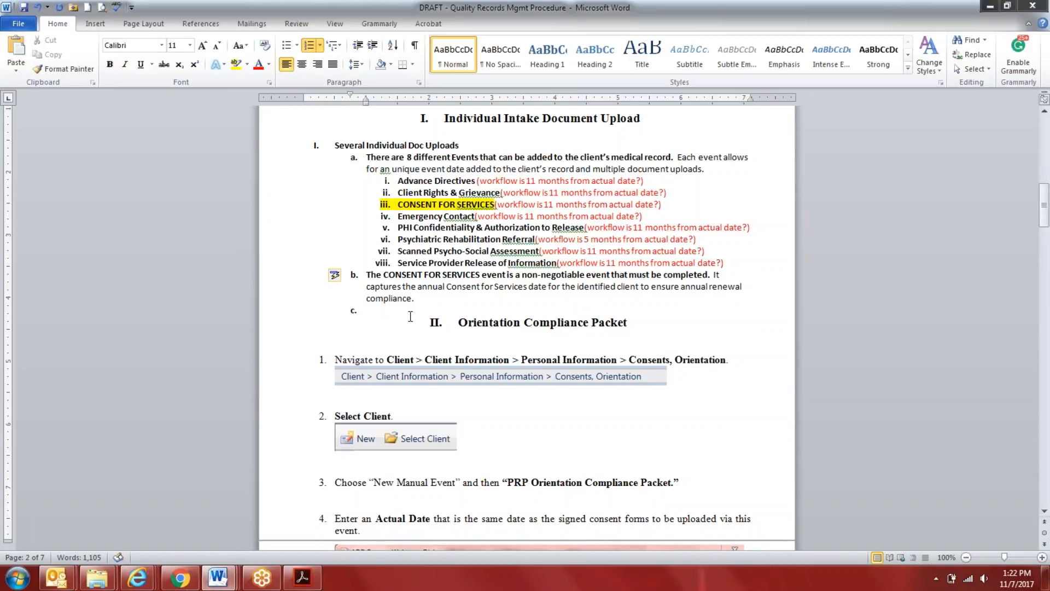
{"action": "left_click", "coordinate": [334, 146]}
{"action": "scroll", "coordinate": [414, 260], "scroll_direction": "down", "scroll_amount": 6}
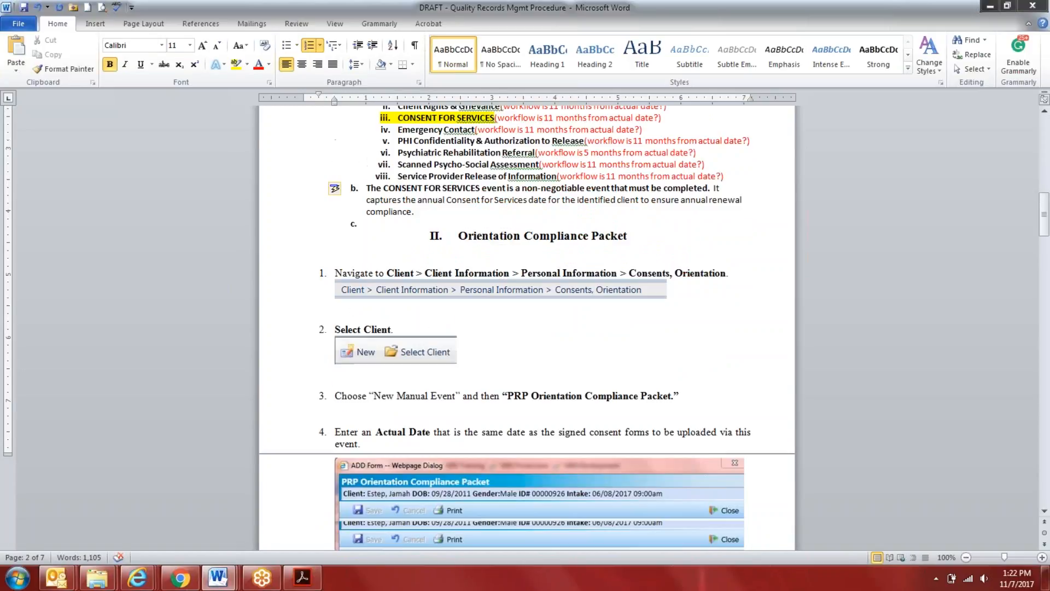
{"action": "scroll", "coordinate": [527, 328], "scroll_direction": "down", "scroll_amount": 3}
{"action": "scroll", "coordinate": [527, 328], "scroll_direction": "up", "scroll_amount": 5}
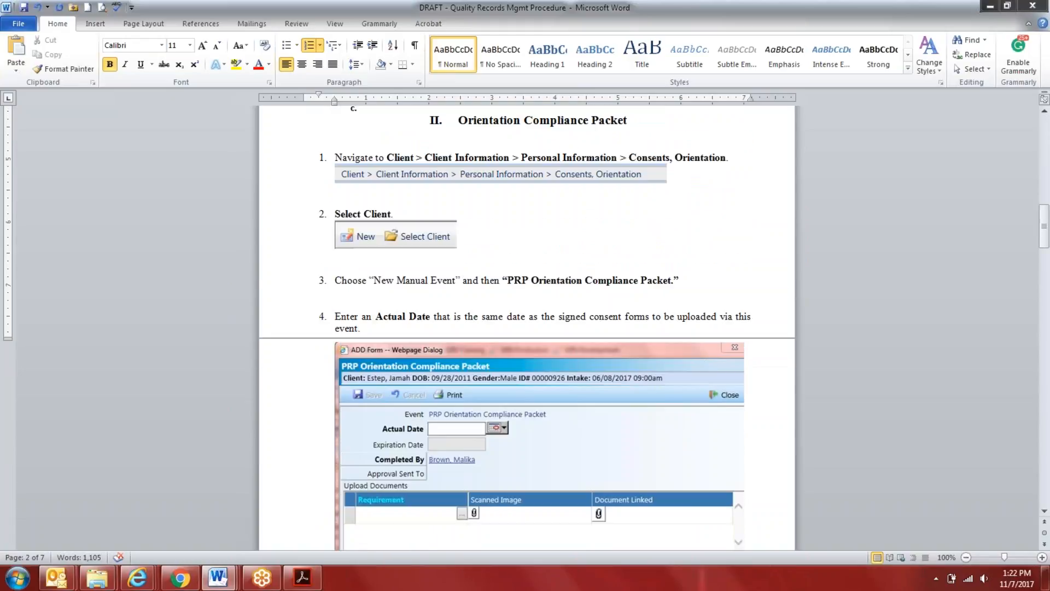
{"action": "scroll", "coordinate": [705, 395], "scroll_direction": "up", "scroll_amount": 1}
{"action": "left_click_drag", "start_coordinate": [682, 395], "coordinate": [335, 273]}
{"action": "right_click", "coordinate": [384, 284]}
{"action": "left_click", "coordinate": [685, 364]}
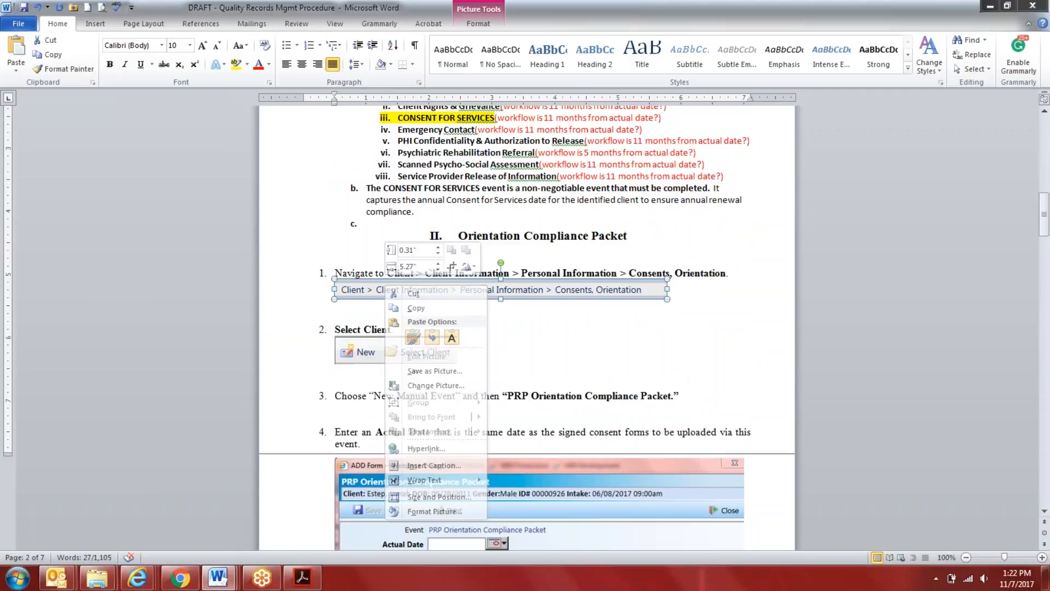
{"action": "left_click", "coordinate": [269, 271]}
Copy steps 1 to 4 of the Orientation Compliance Packet section, screenshots included, to blank lines under the Individual Intake Document Upload heading
{"action": "left_click_drag", "start_coordinate": [337, 271], "coordinate": [752, 444]}
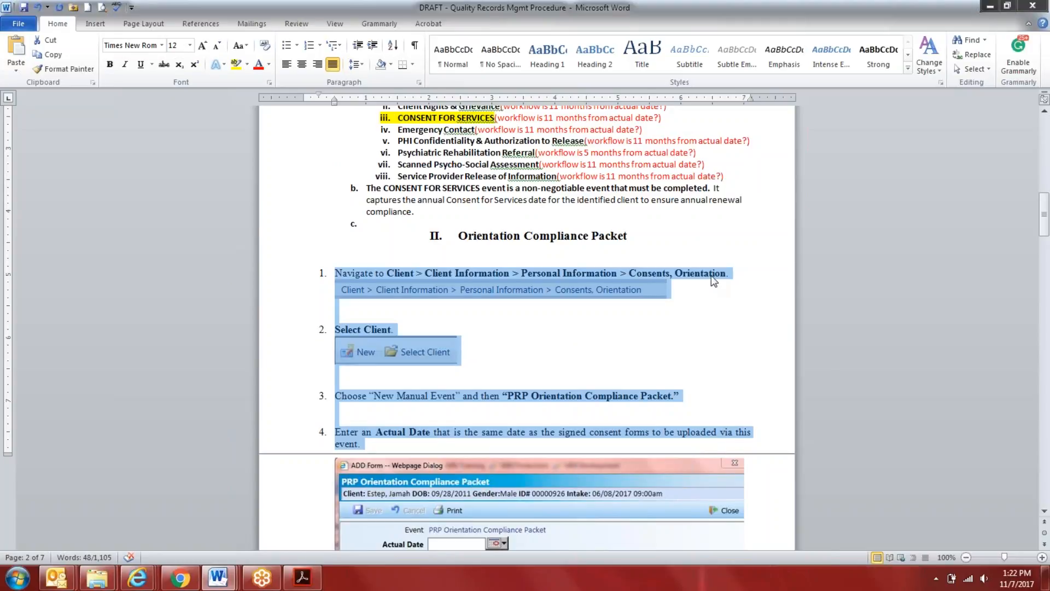
{"action": "right_click", "coordinate": [711, 272]}
{"action": "left_click", "coordinate": [741, 292]}
{"action": "scroll", "coordinate": [736, 291], "scroll_direction": "up", "scroll_amount": 4}
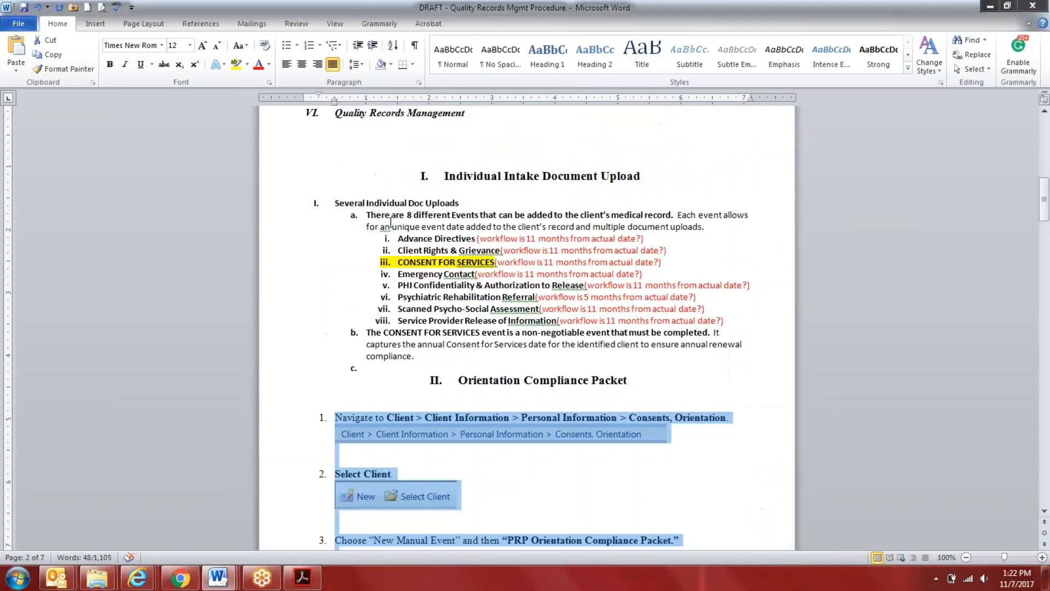
{"action": "left_click", "coordinate": [323, 186]}
{"action": "key", "text": "Return"}
{"action": "key", "text": "Return"}
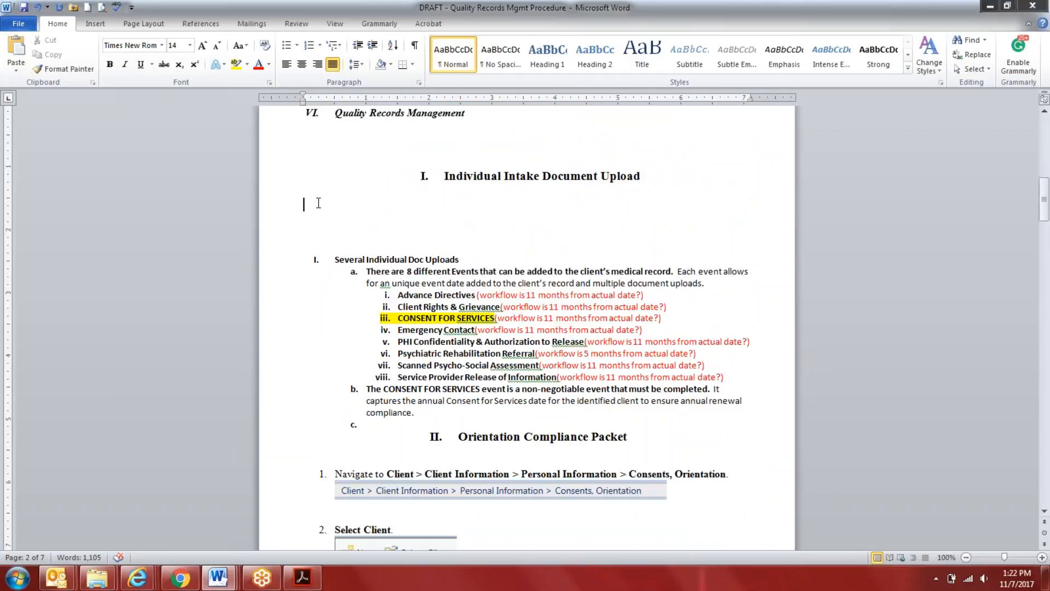
{"action": "right_click", "coordinate": [320, 201]}
{"action": "left_click", "coordinate": [350, 252]}
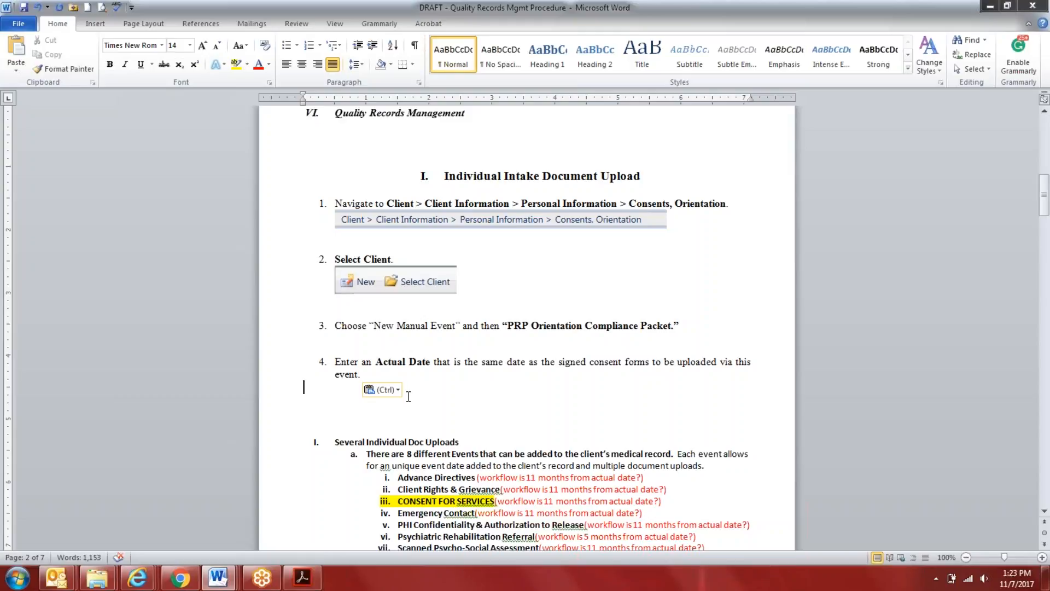
Add two blank lines between the copied step 4 and the Several Individual Doc Uploads list
{"action": "scroll", "coordinate": [409, 397], "scroll_direction": "down", "scroll_amount": 2}
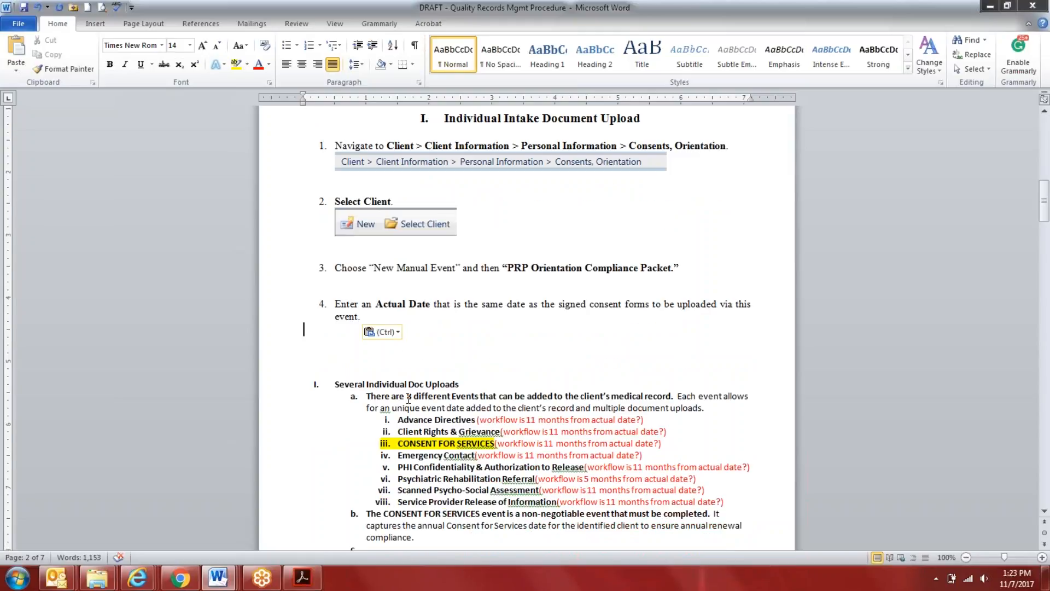
{"action": "key", "text": "Return"}
{"action": "key", "text": "Return"}
{"action": "scroll", "coordinate": [445, 431], "scroll_direction": "down", "scroll_amount": 5}
{"action": "scroll", "coordinate": [445, 432], "scroll_direction": "up", "scroll_amount": 5}
{"action": "scroll", "coordinate": [444, 431], "scroll_direction": "up", "scroll_amount": 3}
{"action": "scroll", "coordinate": [440, 433], "scroll_direction": "down", "scroll_amount": 2}
{"action": "scroll", "coordinate": [438, 434], "scroll_direction": "down", "scroll_amount": 2}
{"action": "scroll", "coordinate": [438, 432], "scroll_direction": "up", "scroll_amount": 2}
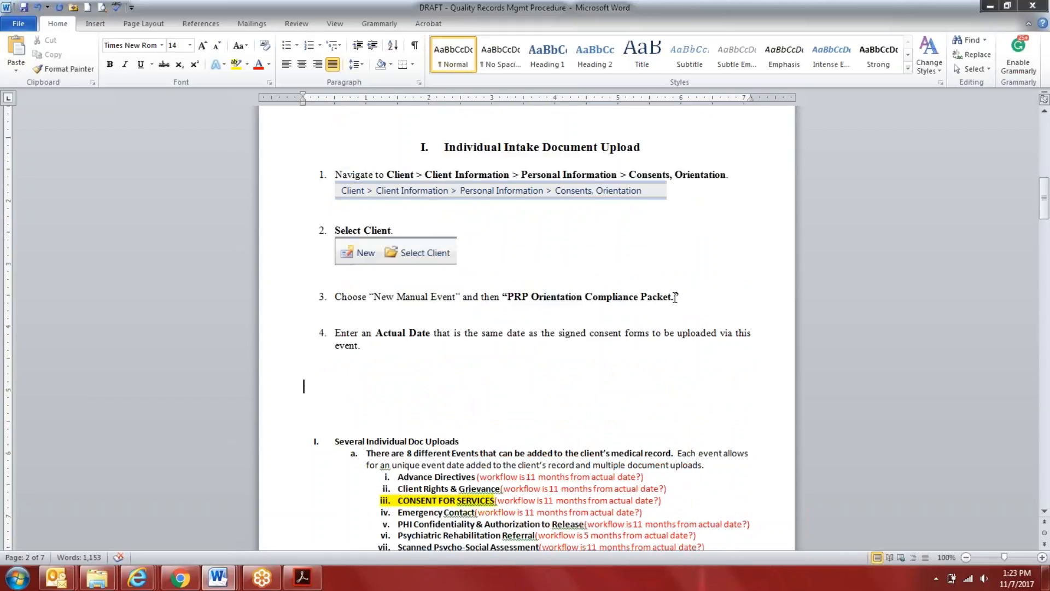
Enlarge the document to 160% and examine the event name in step 3 and the events listed under Several Individual Doc Uploads
{"action": "left_click_drag", "start_coordinate": [671, 296], "coordinate": [514, 293]}
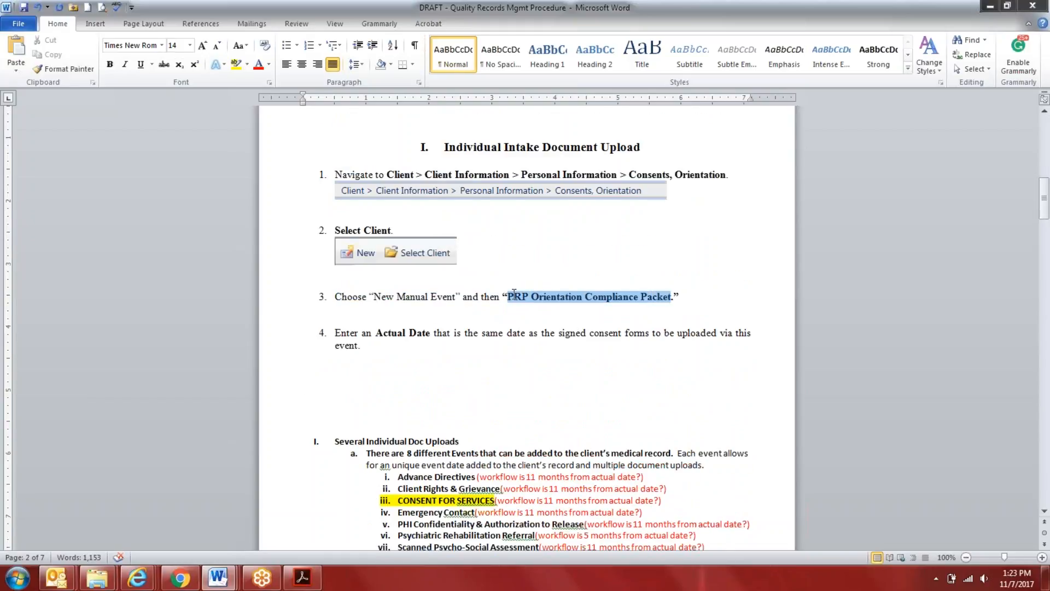
{"action": "scroll", "coordinate": [604, 366], "scroll_direction": "down", "scroll_amount": 3}
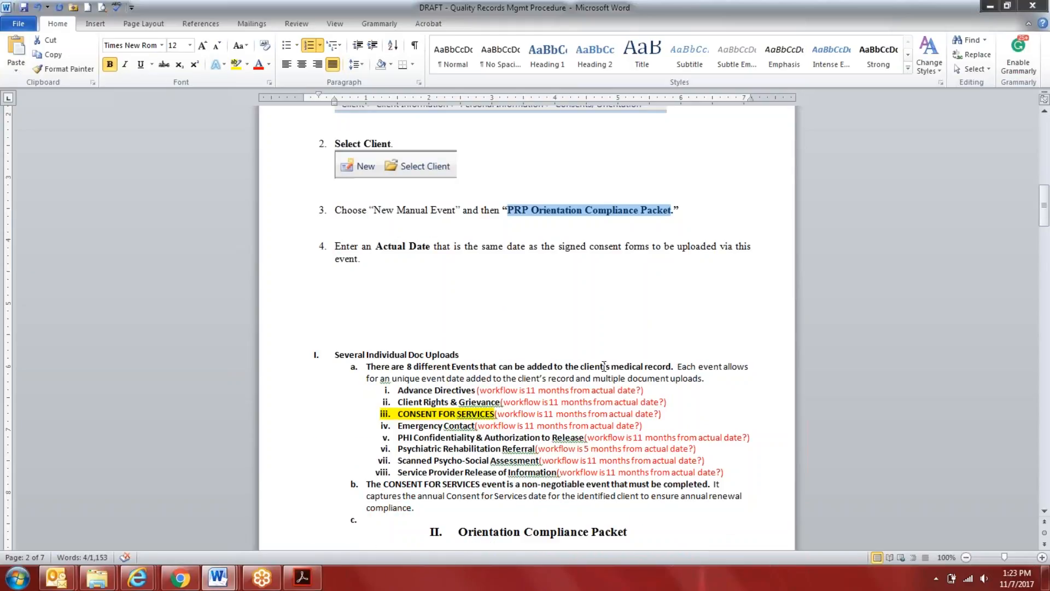
{"action": "double_click", "coordinate": [1042, 556]}
{"action": "scroll", "coordinate": [521, 440], "scroll_direction": "down", "scroll_amount": 9}
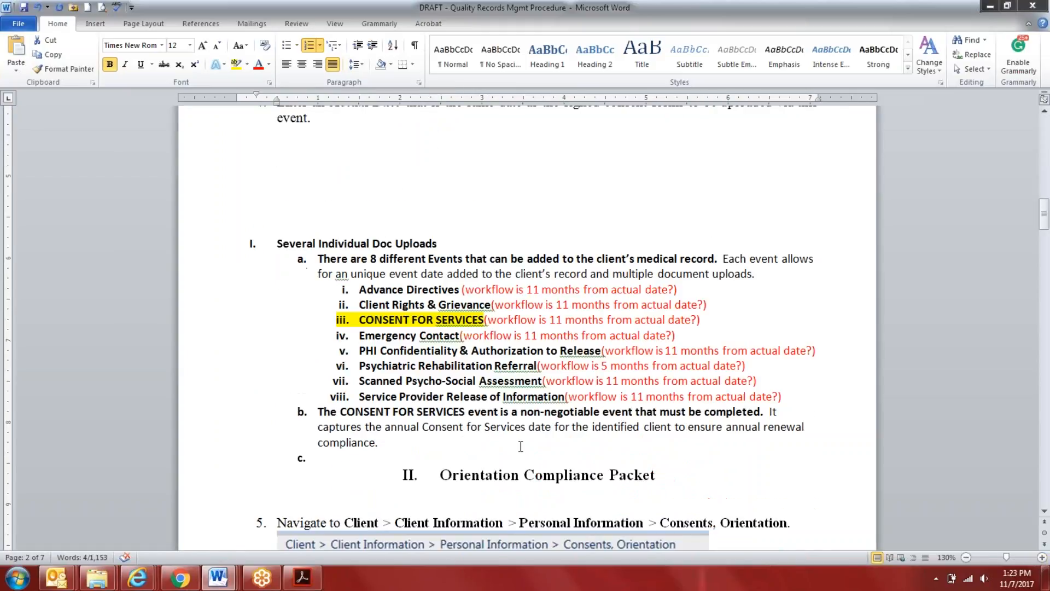
{"action": "double_click", "coordinate": [1041, 557]}
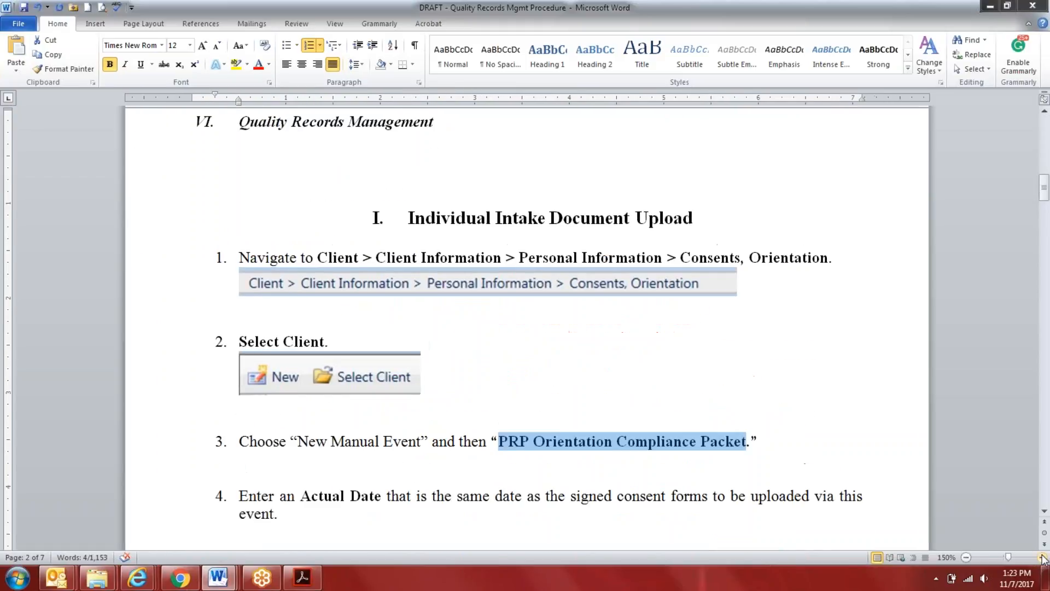
{"action": "left_click", "coordinate": [1042, 556]}
{"action": "scroll", "coordinate": [283, 372], "scroll_direction": "down", "scroll_amount": 8}
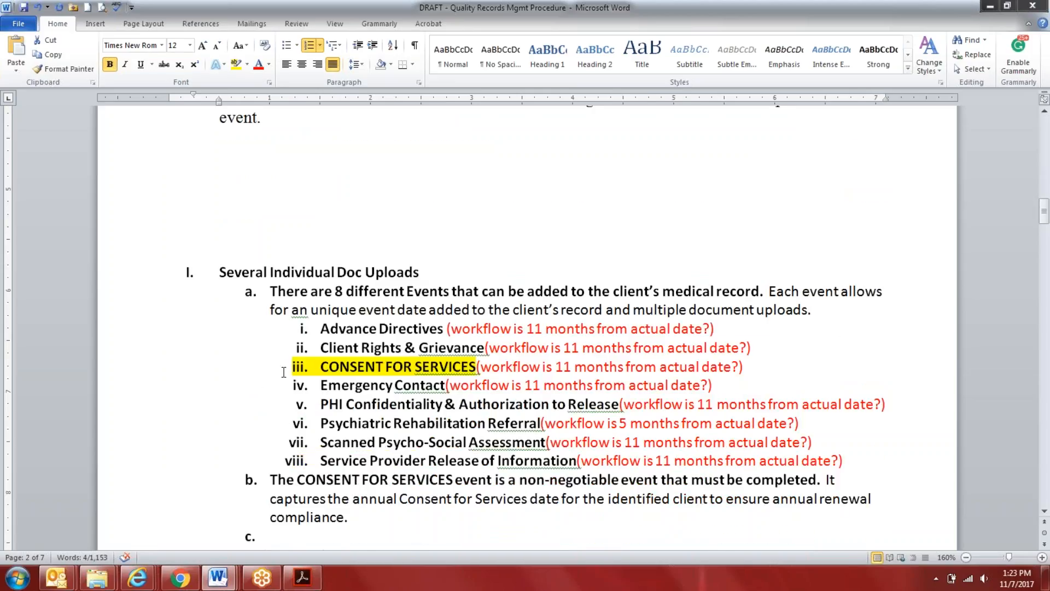
{"action": "left_click_drag", "start_coordinate": [321, 328], "coordinate": [856, 460]}
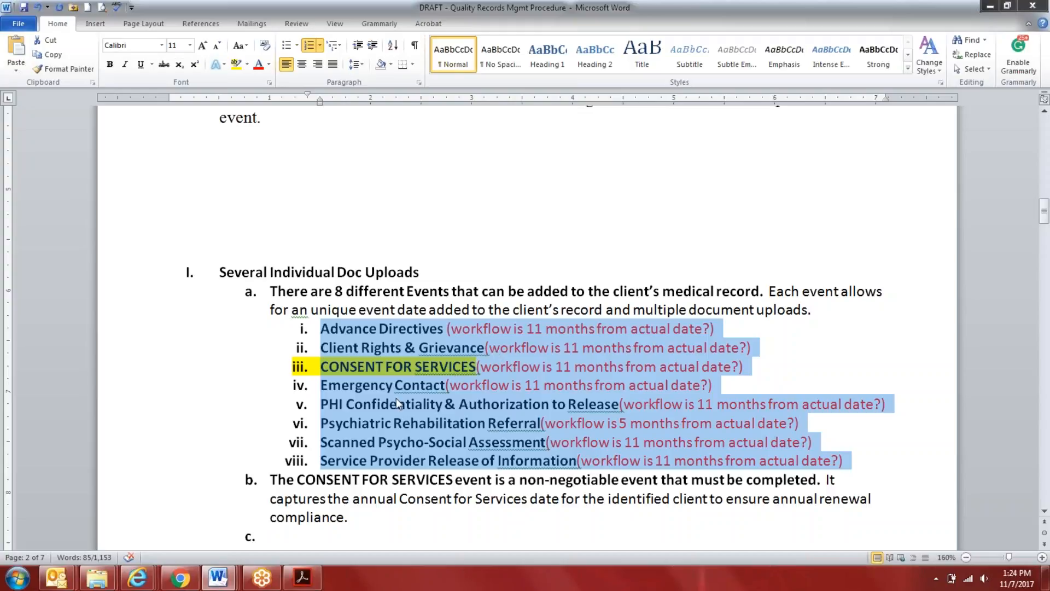
{"action": "scroll", "coordinate": [380, 410], "scroll_direction": "up", "scroll_amount": 3}
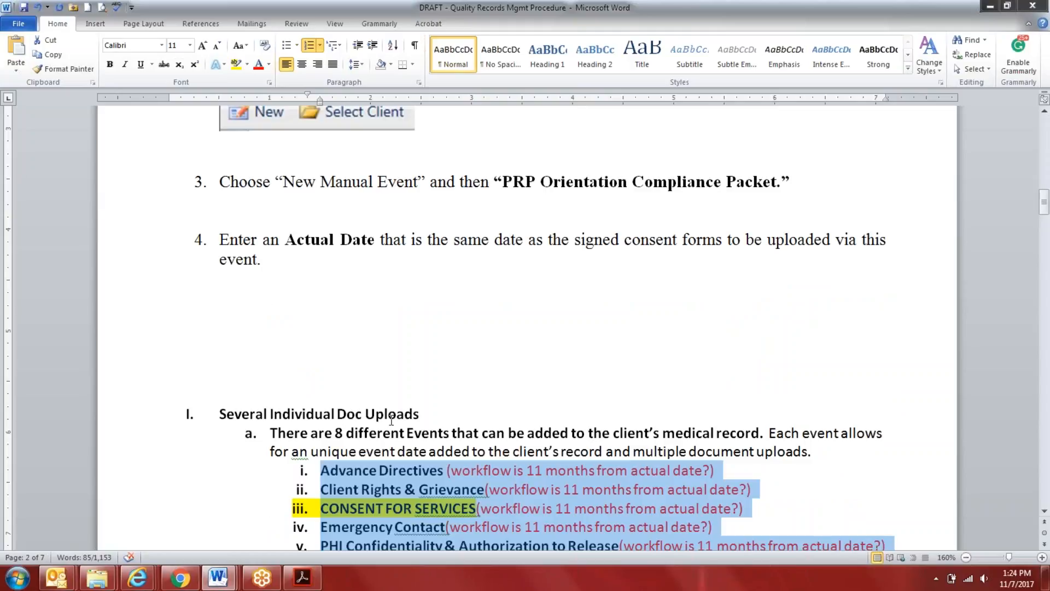
{"action": "scroll", "coordinate": [481, 481], "scroll_direction": "down", "scroll_amount": 1}
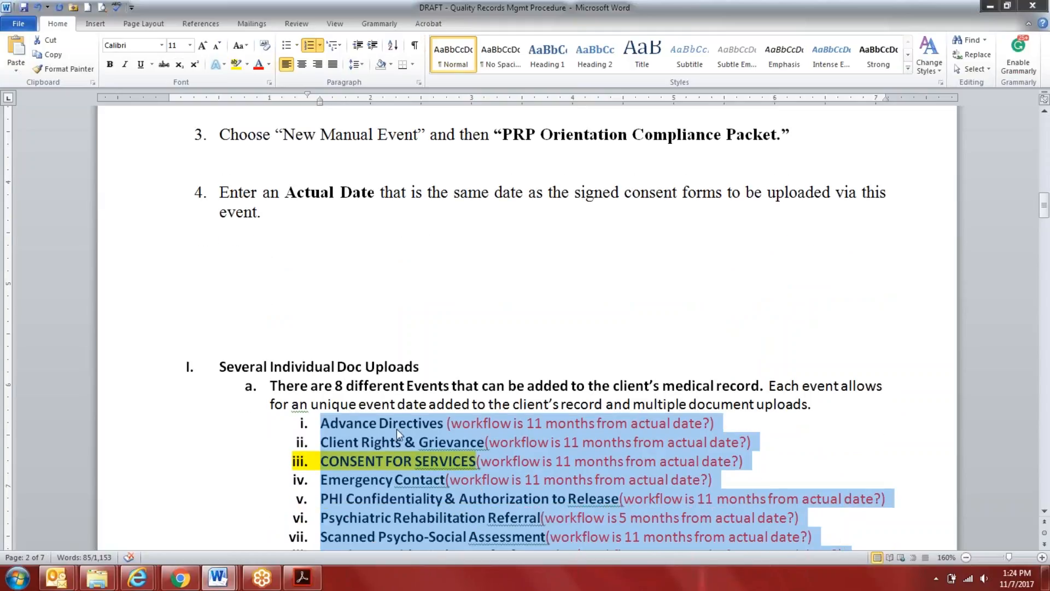
Switch to myEvolv in Internet Explorer, on the client's Consents, Orientation page
{"action": "mouse_move", "coordinate": [137, 577]}
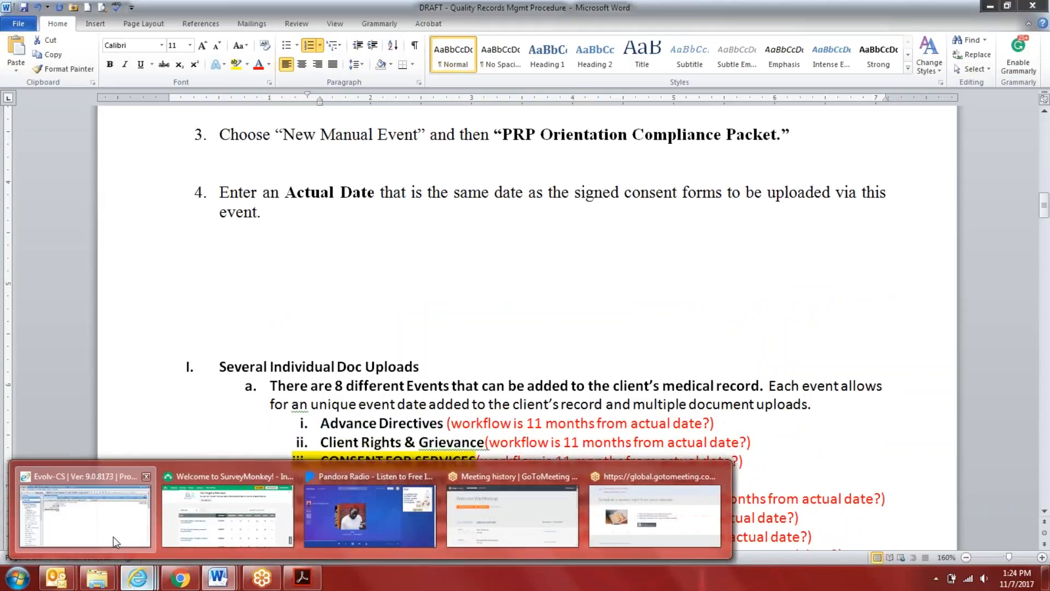
{"action": "left_click", "coordinate": [114, 537]}
{"action": "left_click", "coordinate": [744, 116]}
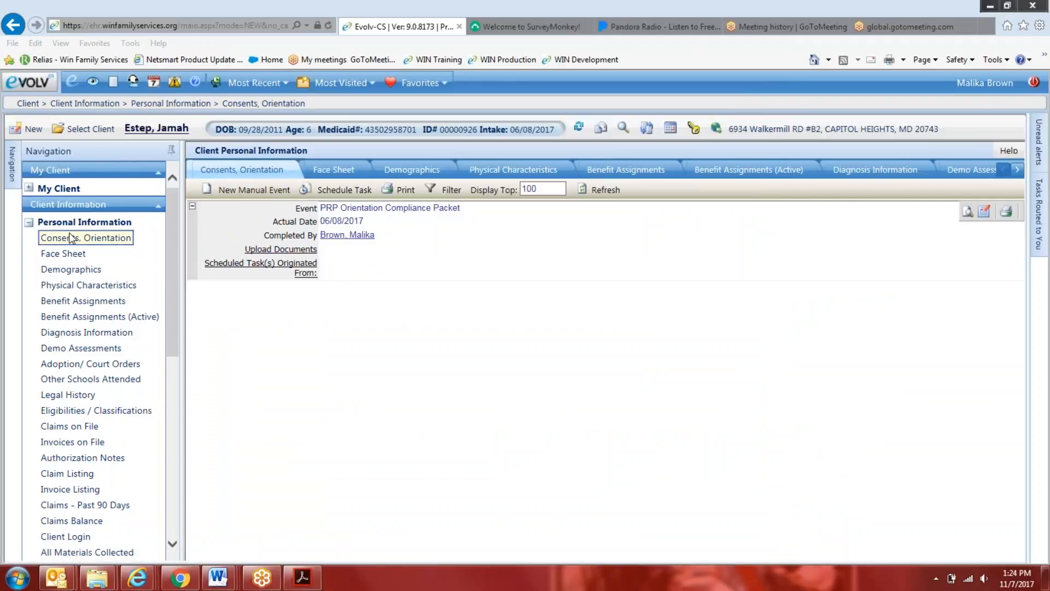
Search the client records for all last names with "%" and refine the last name search to "%client"
{"action": "left_click", "coordinate": [88, 129]}
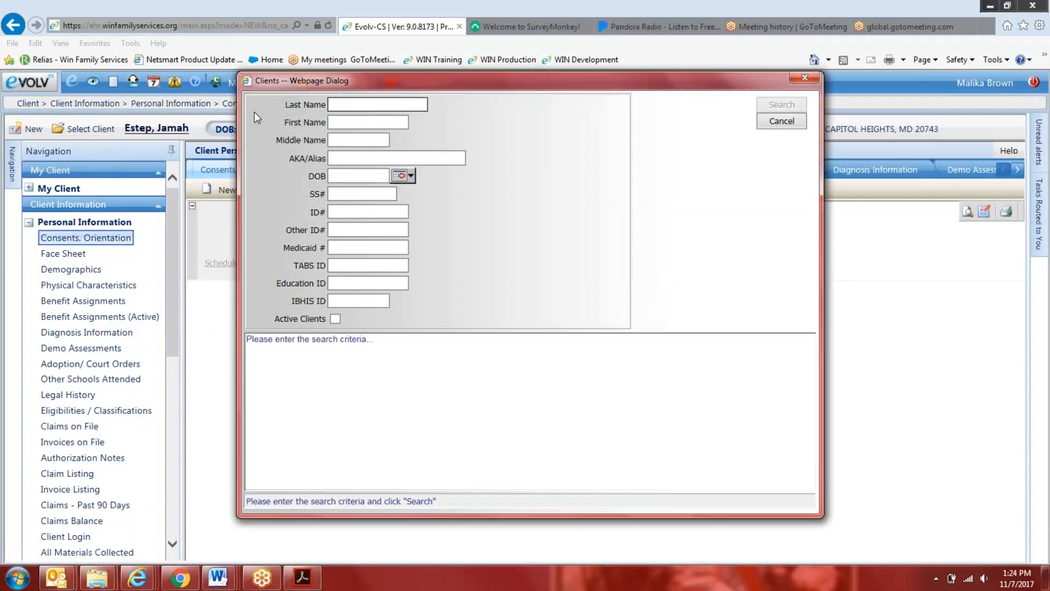
{"action": "type", "text": "%"}
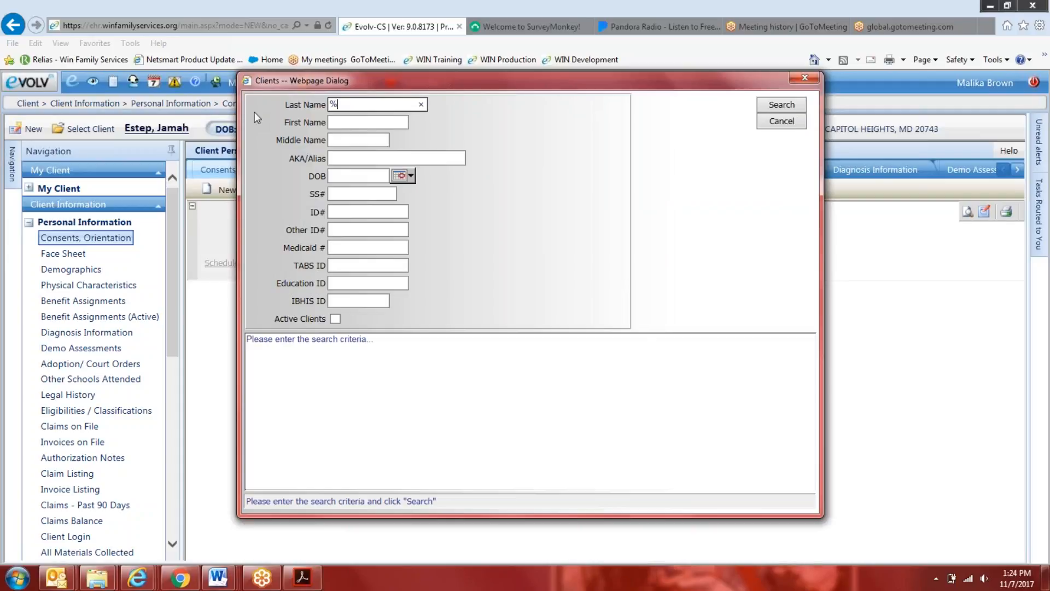
{"action": "left_click", "coordinate": [781, 105]}
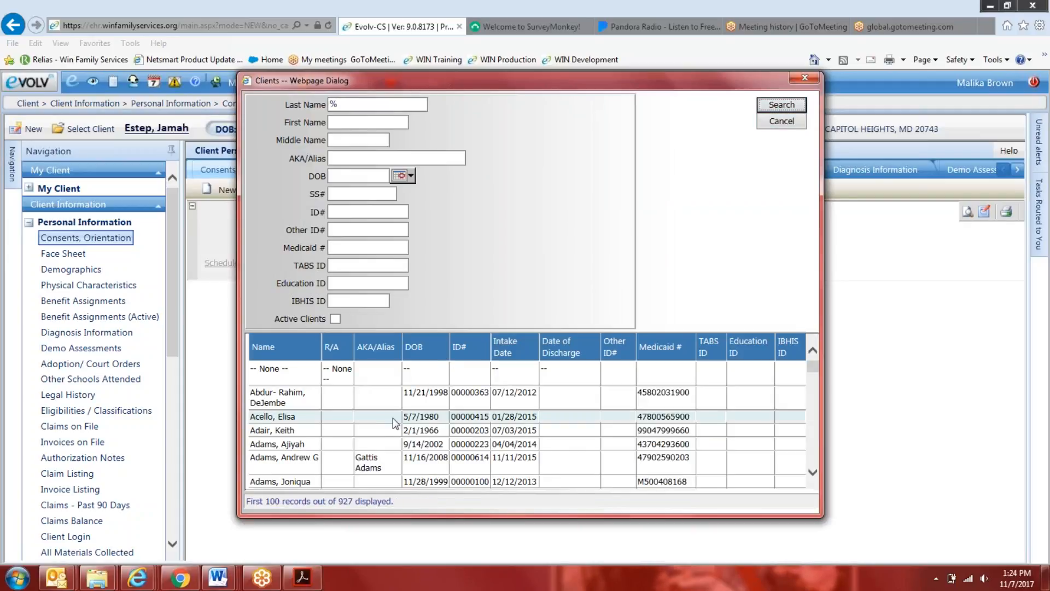
{"action": "scroll", "coordinate": [329, 451], "scroll_direction": "down", "scroll_amount": 2}
{"action": "left_click", "coordinate": [361, 104]}
{"action": "type", "text": "client"}
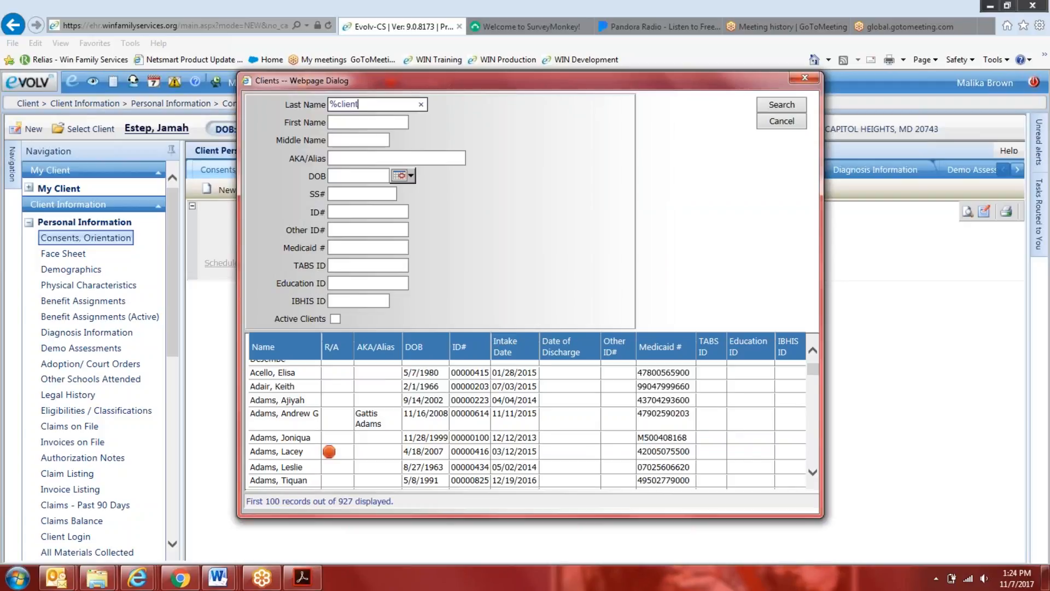
{"action": "key", "text": "Return"}
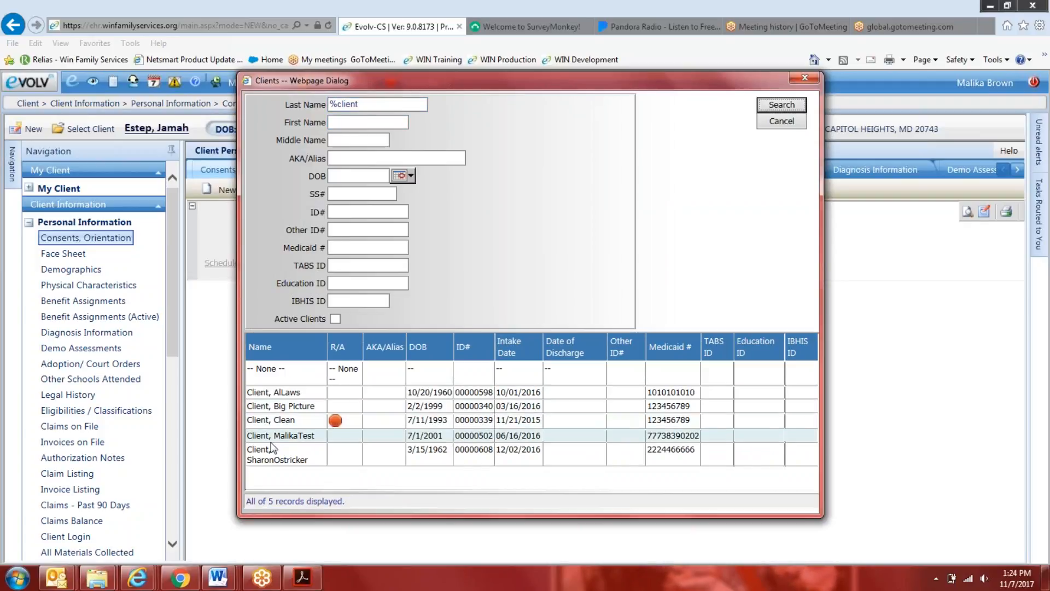
Select the Big Picture test client and start a new Consent for Services event with Consent Date 11/07/2017
{"action": "double_click", "coordinate": [296, 405]}
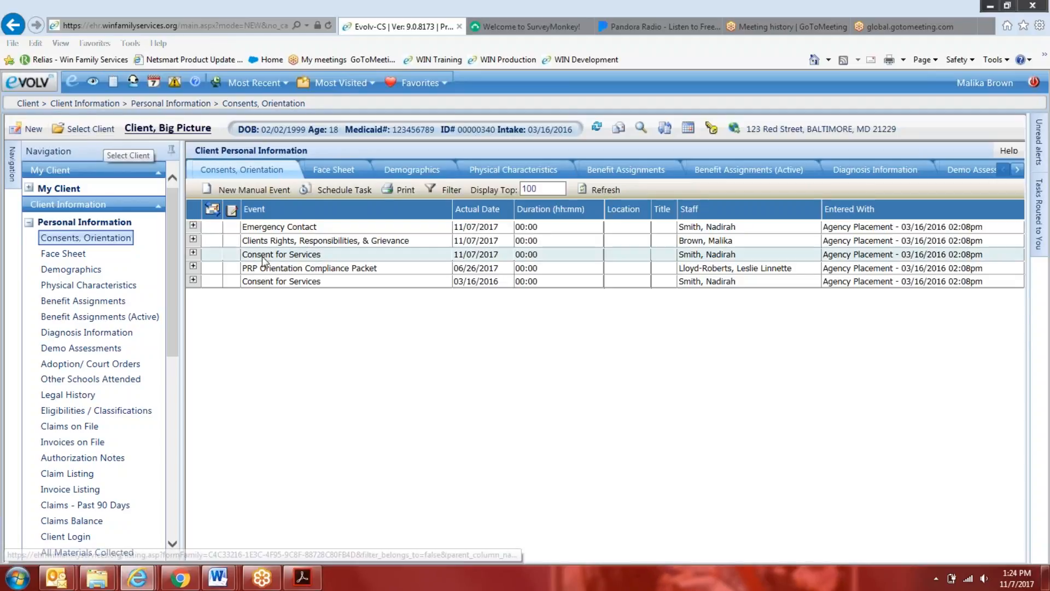
{"action": "left_click", "coordinate": [249, 189]}
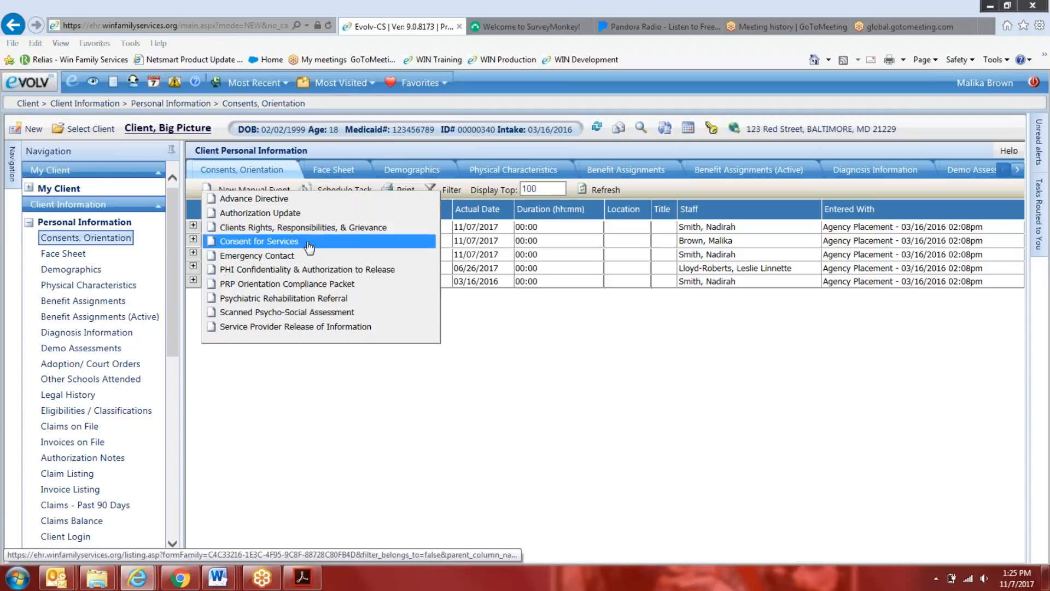
{"action": "left_click", "coordinate": [257, 241]}
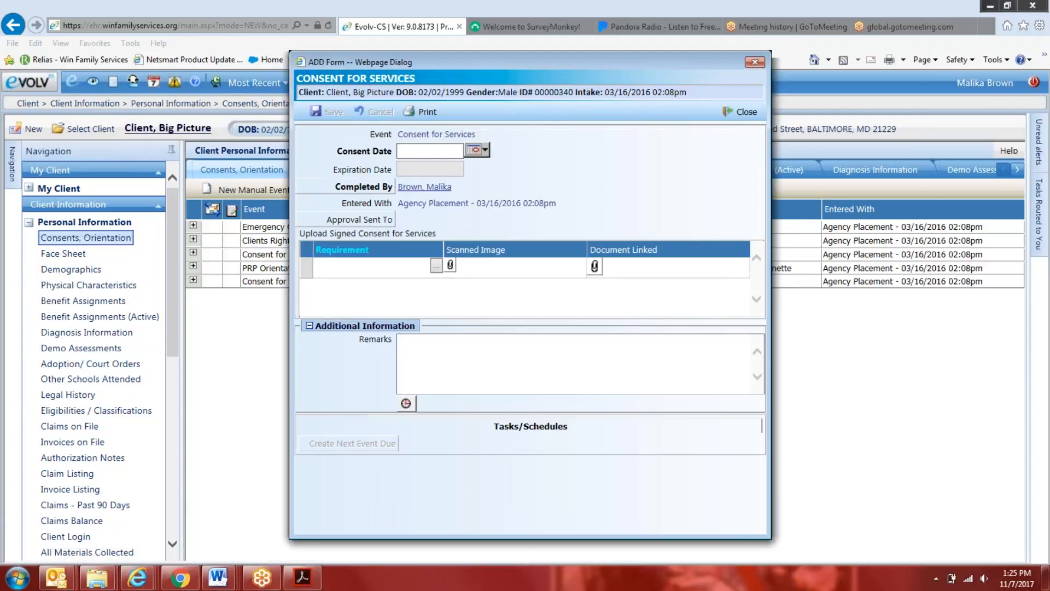
{"action": "left_click_drag", "start_coordinate": [290, 251], "coordinate": [261, 242]}
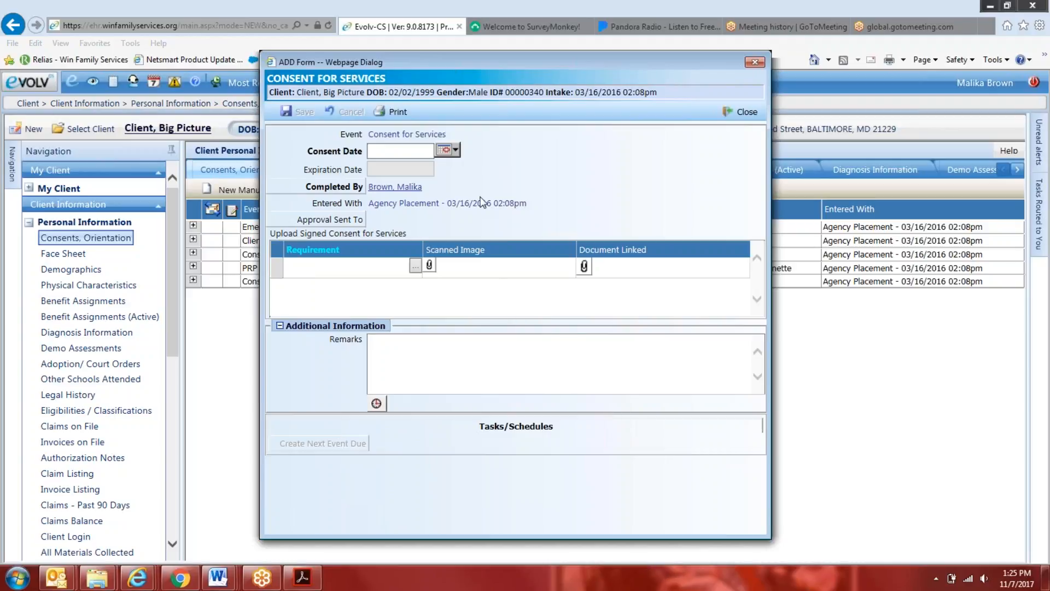
{"action": "left_click", "coordinate": [445, 150]}
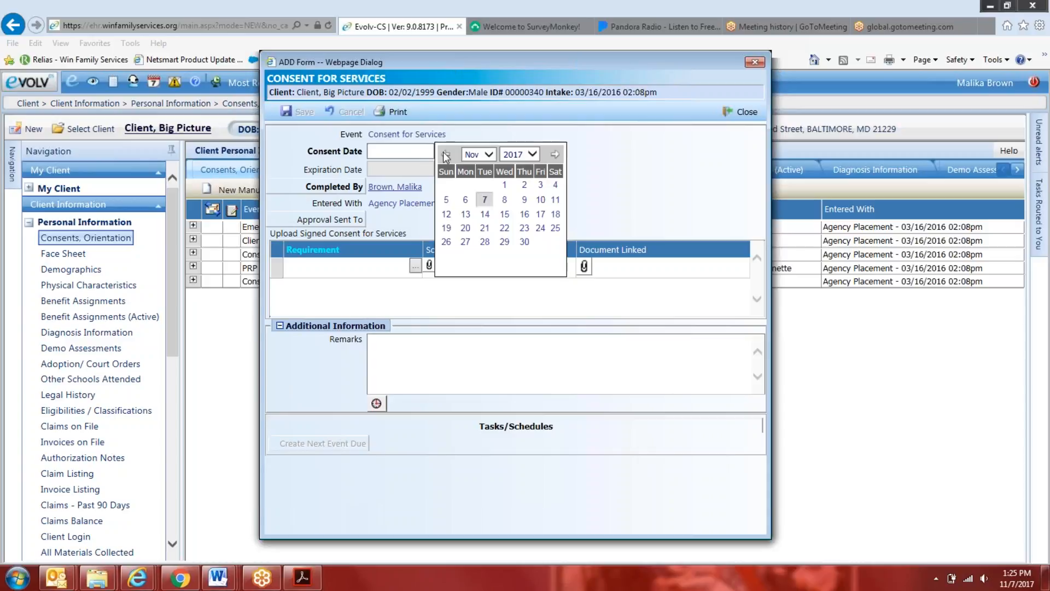
{"action": "left_click", "coordinate": [481, 203]}
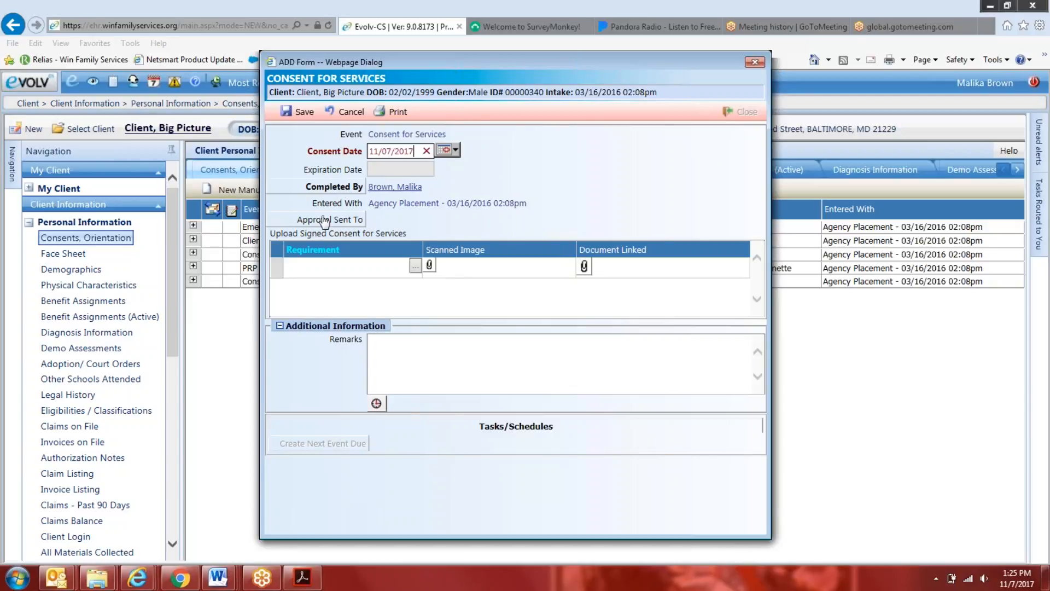
Search the supervisors by last name and set Approval Sent To to the Director of Operations
{"action": "left_click", "coordinate": [340, 220]}
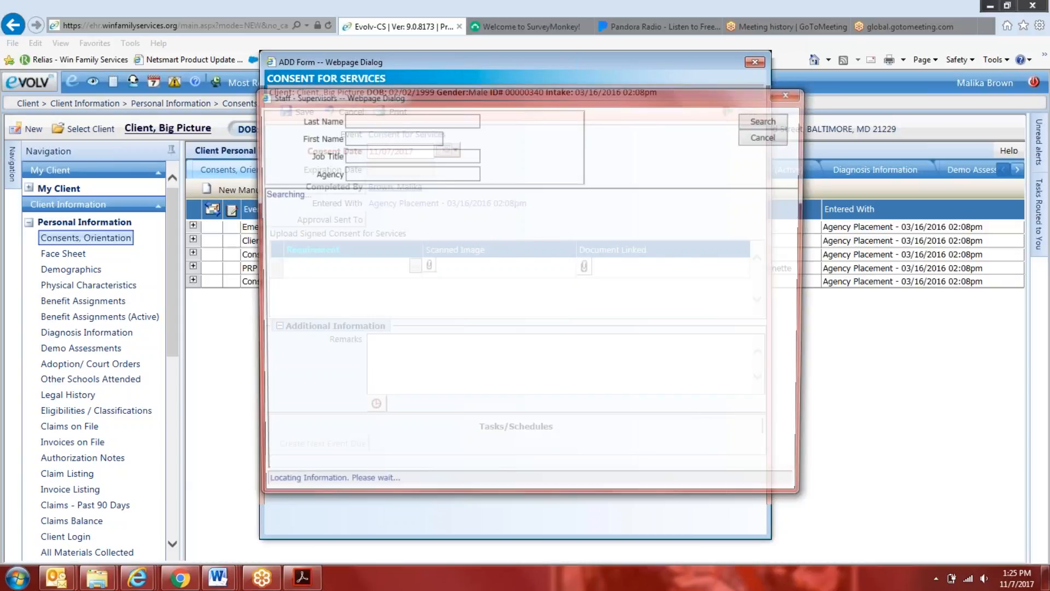
{"action": "left_click_drag", "start_coordinate": [496, 93], "coordinate": [661, 91]}
{"action": "type", "text": "pe"}
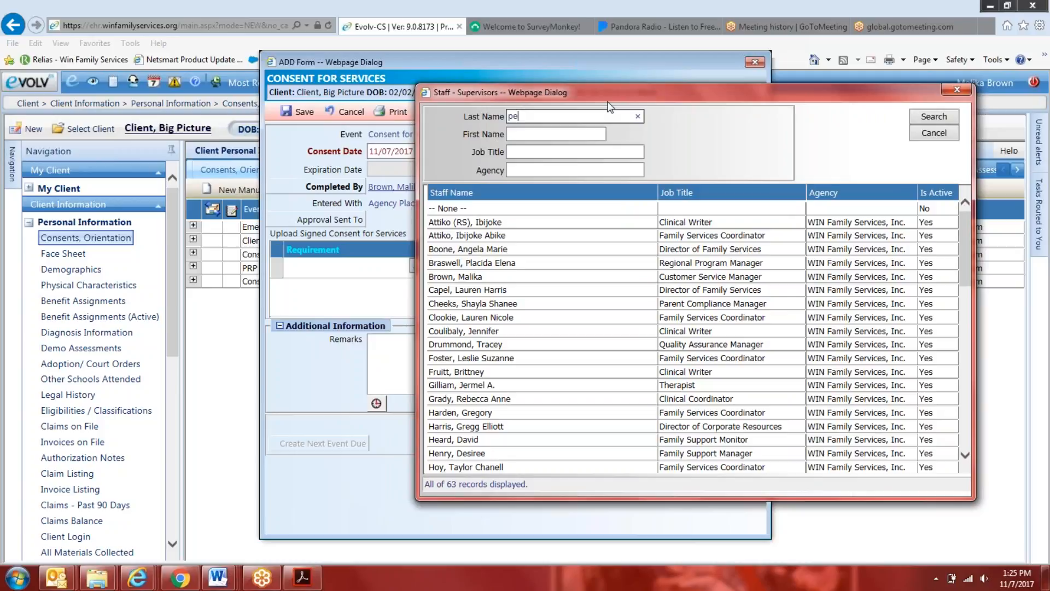
{"action": "type", "text": "arson"}
{"action": "key", "text": "Return"}
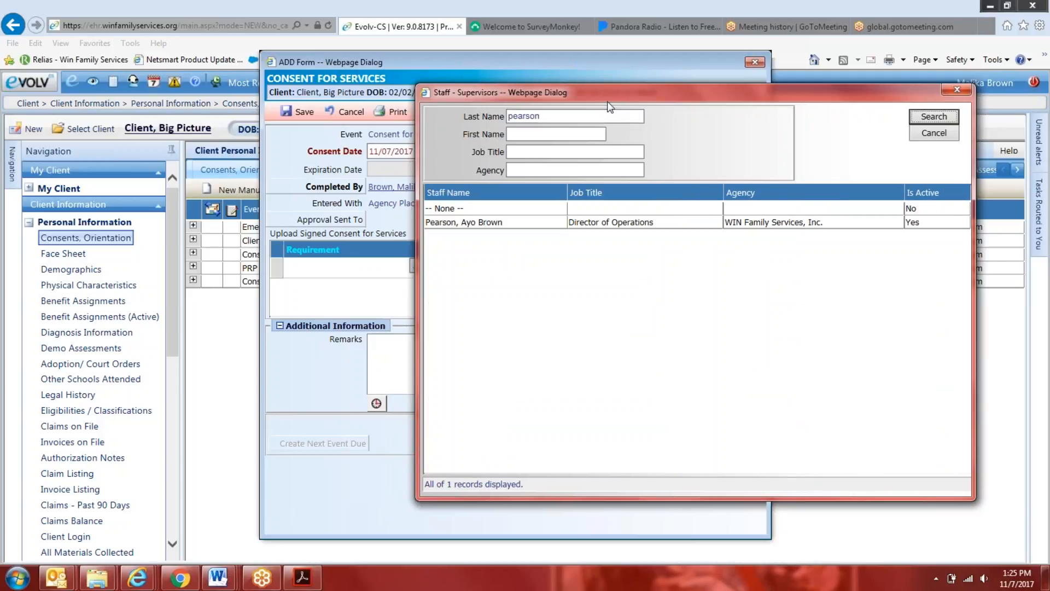
{"action": "left_click", "coordinate": [493, 226]}
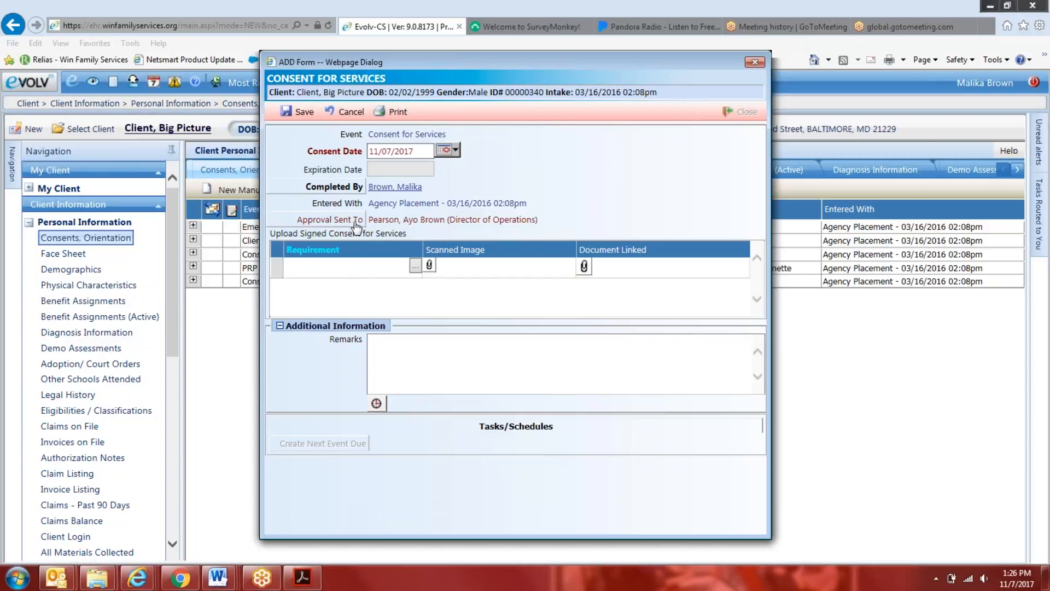
Examine the Requirement choices for the signed Consent for Services upload and close the form without saving
{"action": "left_click", "coordinate": [416, 267]}
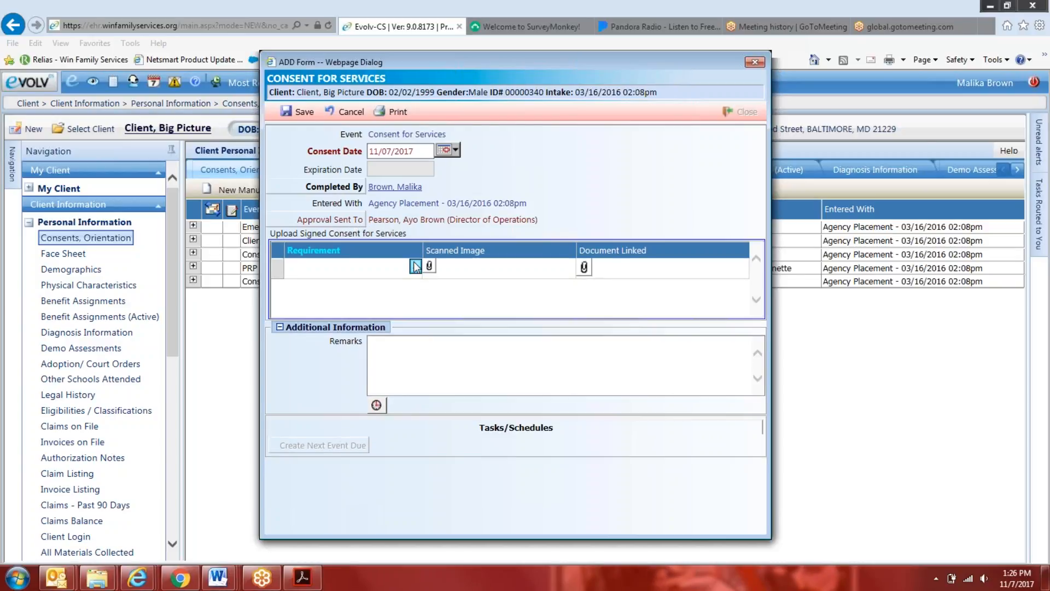
{"action": "left_click_drag", "start_coordinate": [516, 92], "coordinate": [744, 83]}
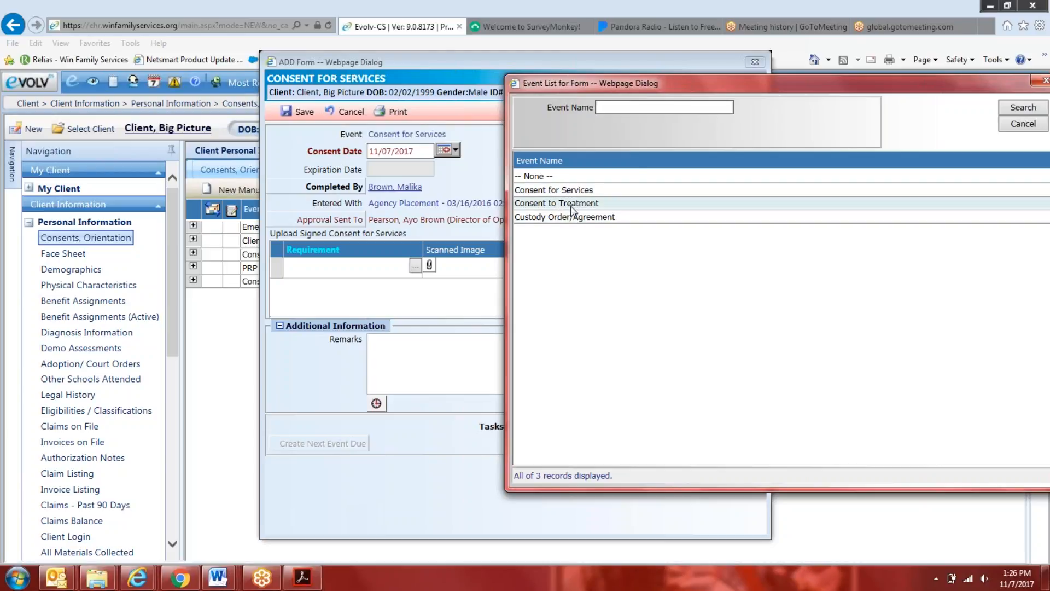
{"action": "left_click_drag", "start_coordinate": [736, 84], "coordinate": [561, 176]}
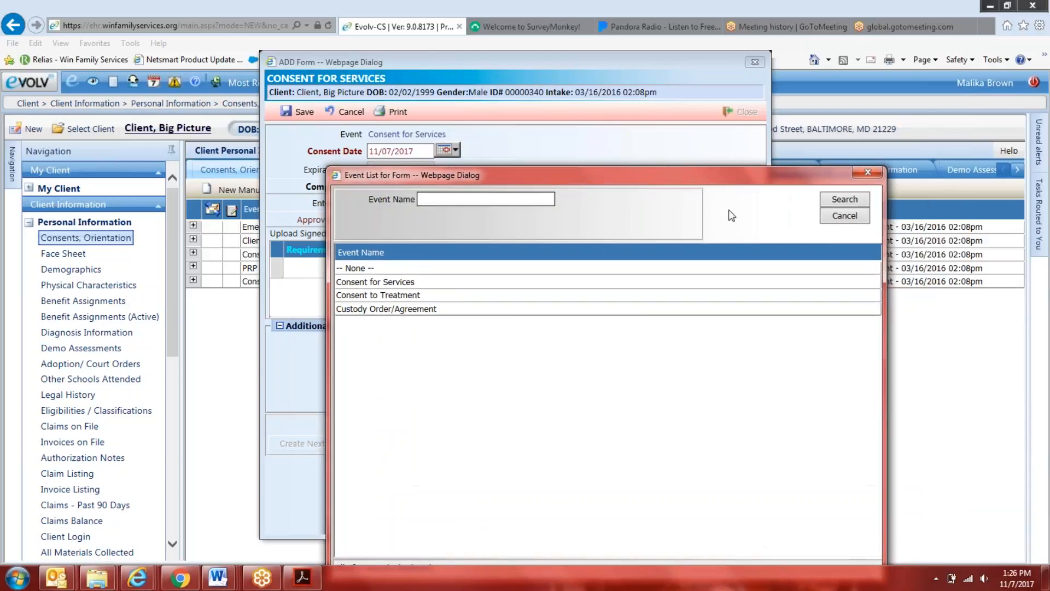
{"action": "left_click", "coordinate": [843, 216]}
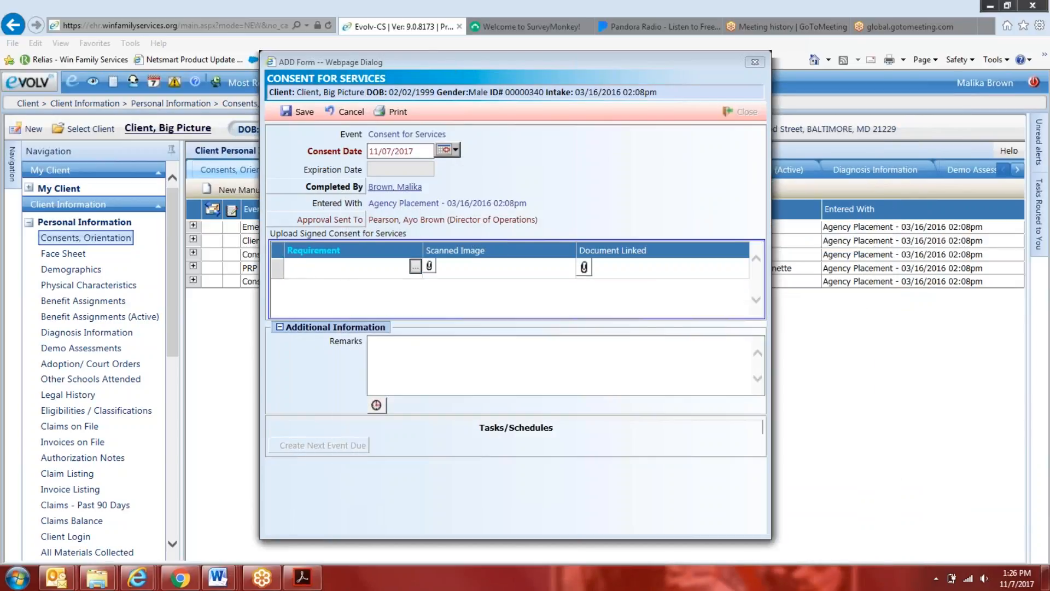
{"action": "left_click", "coordinate": [416, 267]}
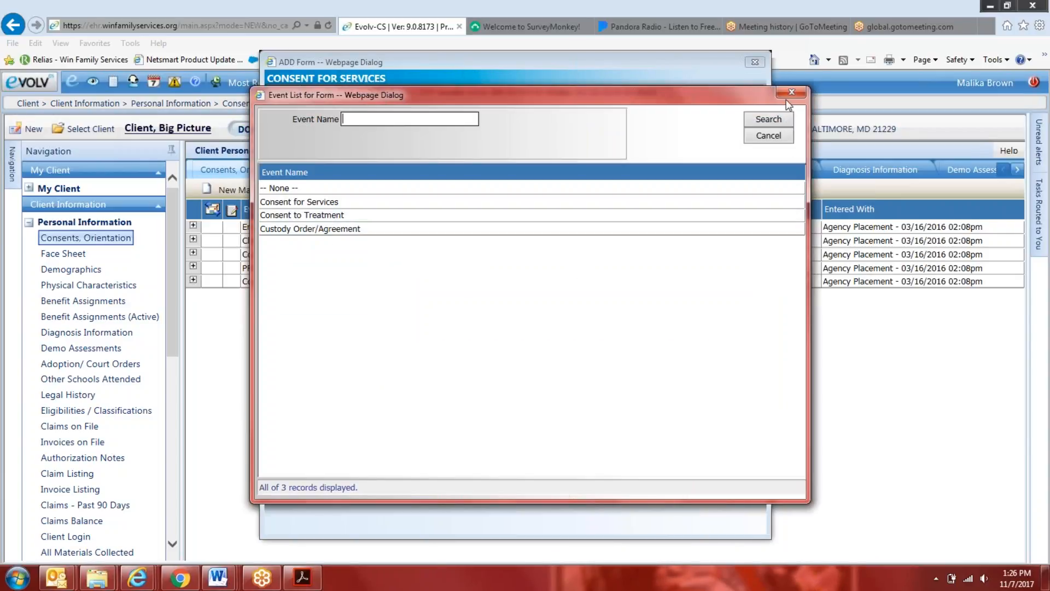
{"action": "left_click_drag", "start_coordinate": [701, 96], "coordinate": [846, 116]}
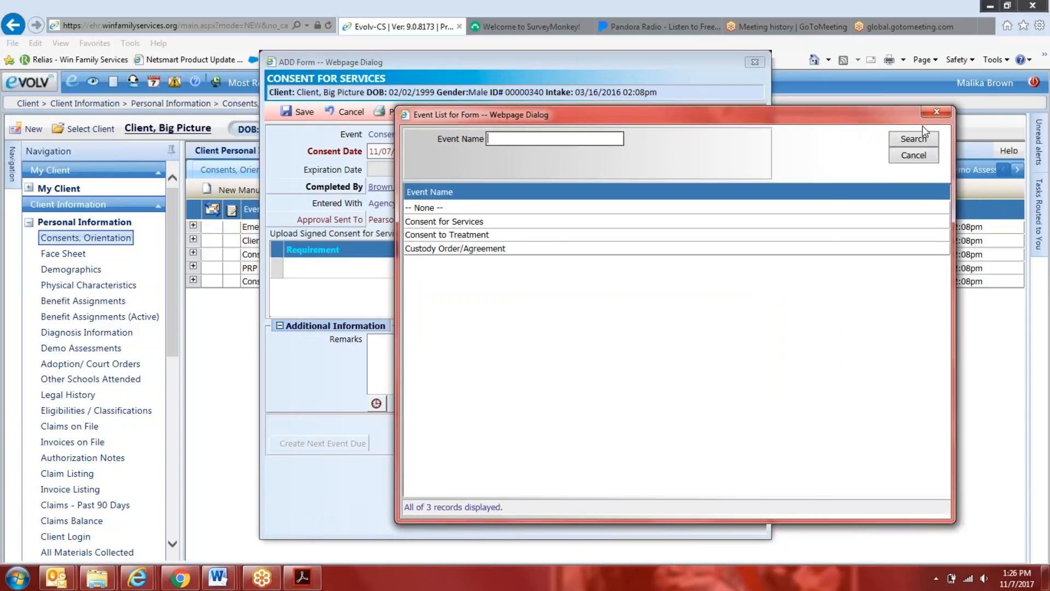
{"action": "left_click", "coordinate": [936, 112]}
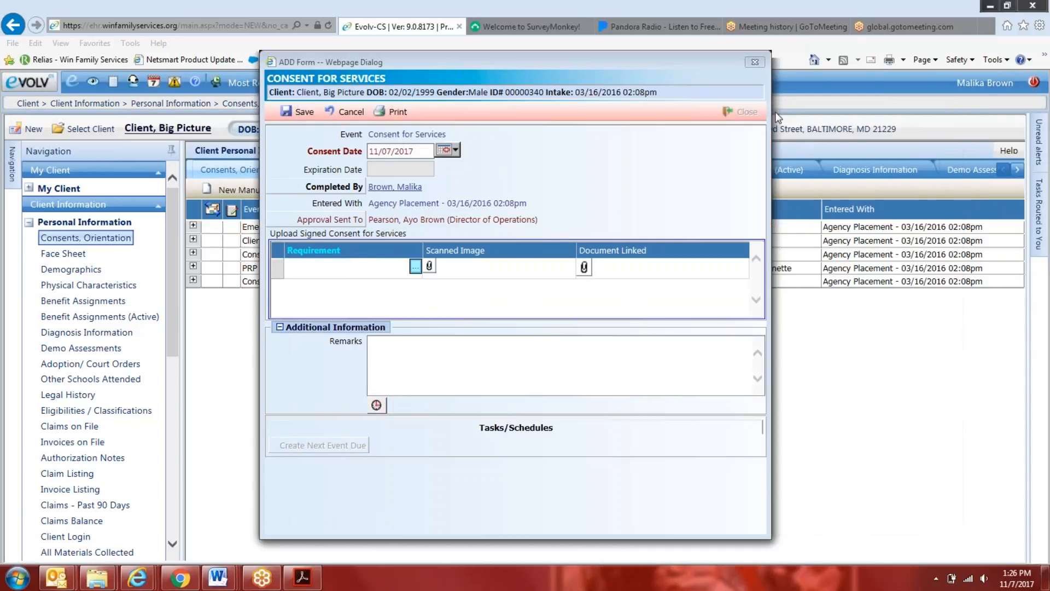
{"action": "left_click", "coordinate": [755, 62]}
{"action": "left_click", "coordinate": [569, 351]}
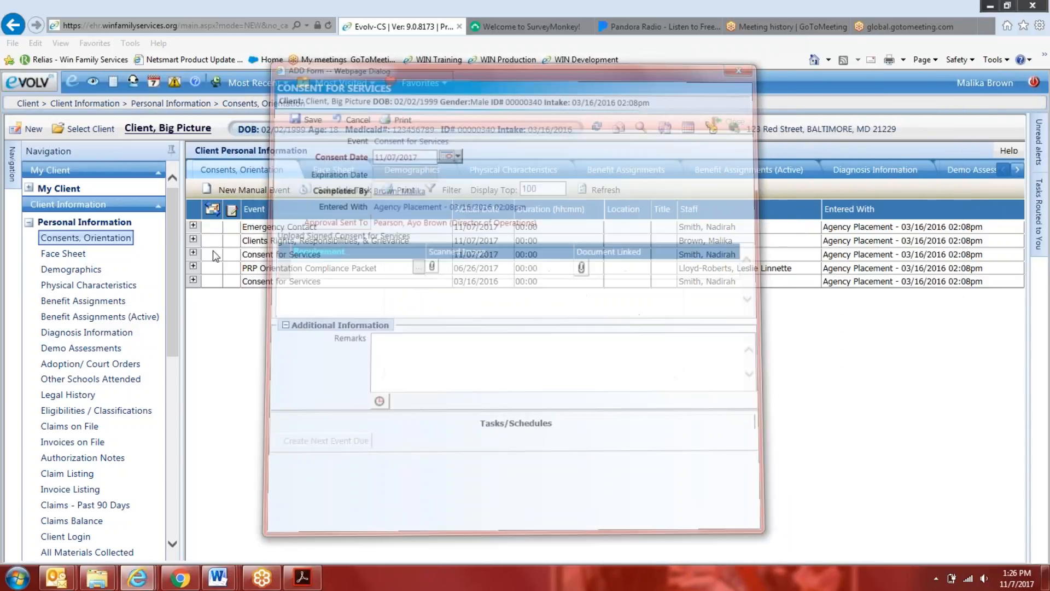
Start a new Advance Directive event, examine the Requirement choices for its signed upload, and close the form
{"action": "left_click", "coordinate": [256, 201]}
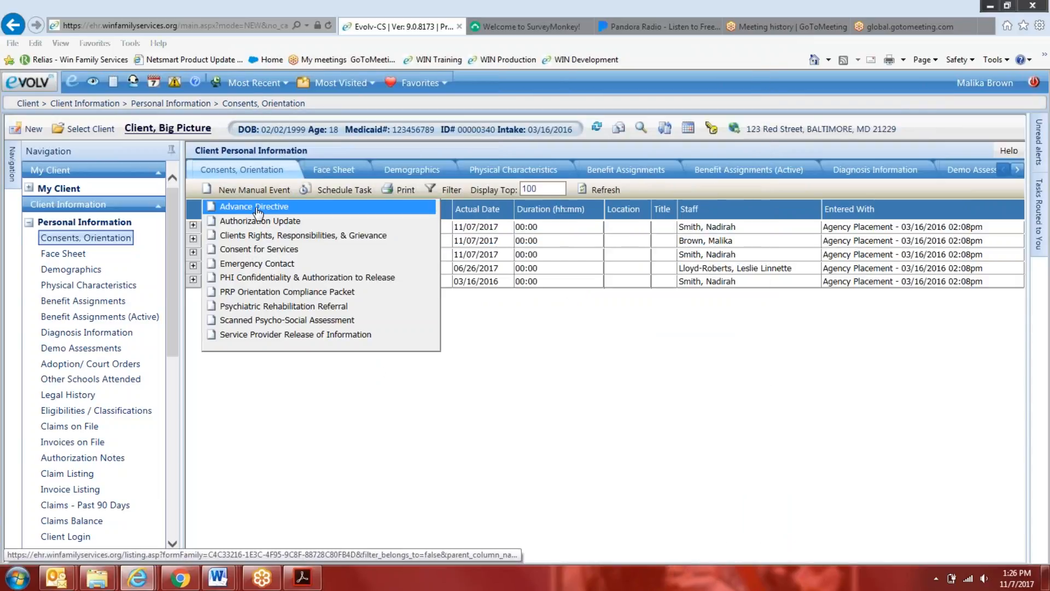
{"action": "left_click", "coordinate": [257, 207]}
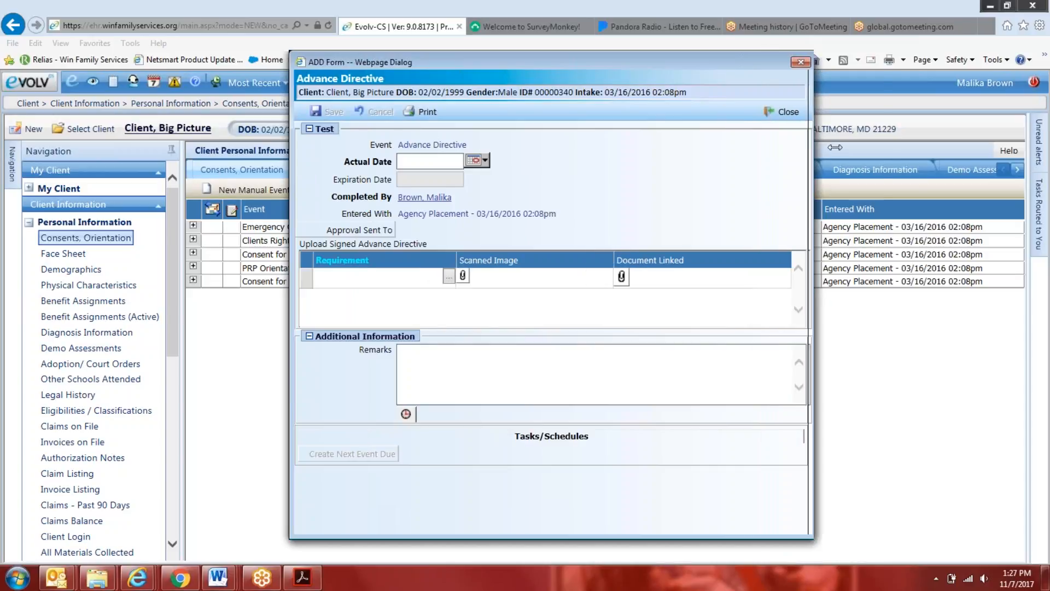
{"action": "left_click", "coordinate": [473, 164]}
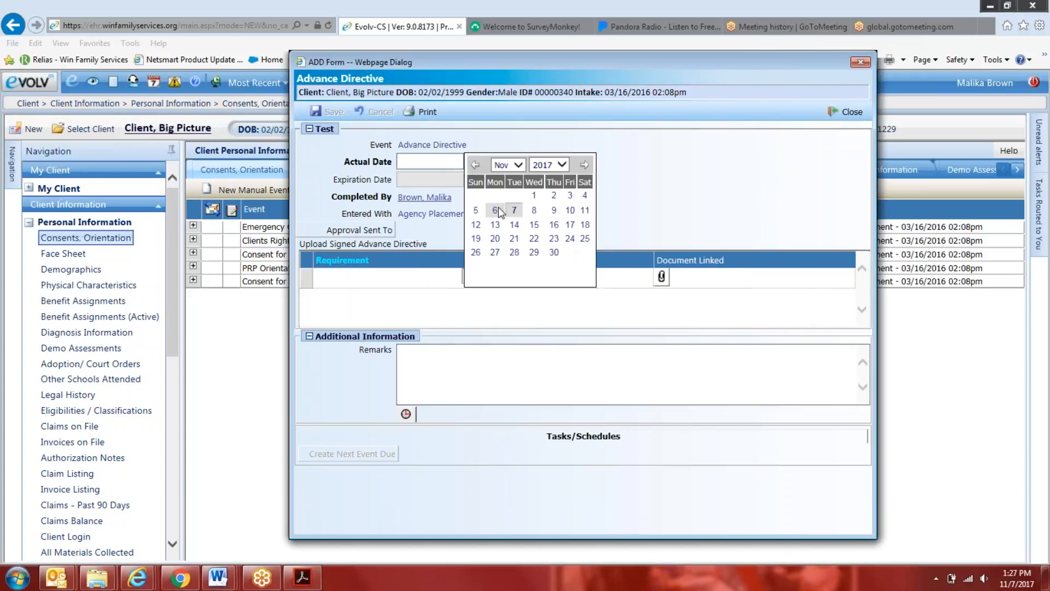
{"action": "left_click", "coordinate": [429, 308]}
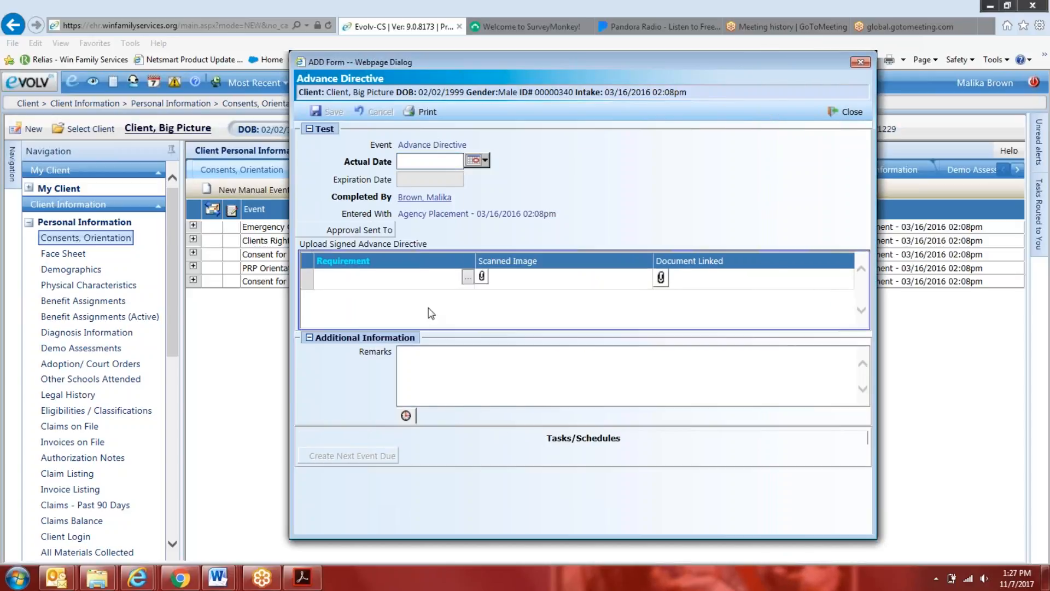
{"action": "left_click", "coordinate": [467, 277]}
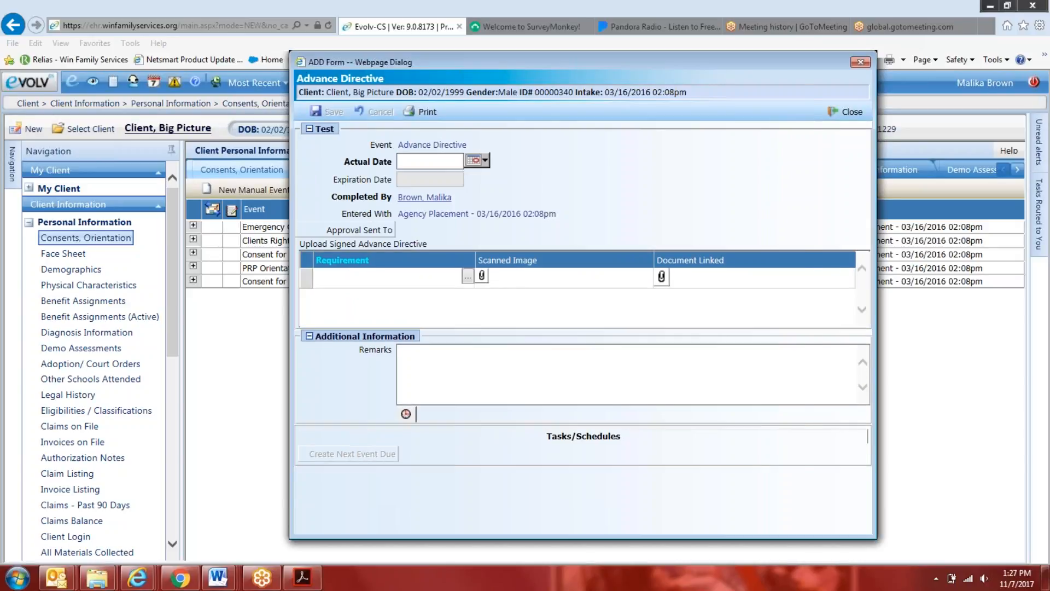
{"action": "left_click", "coordinate": [767, 134]}
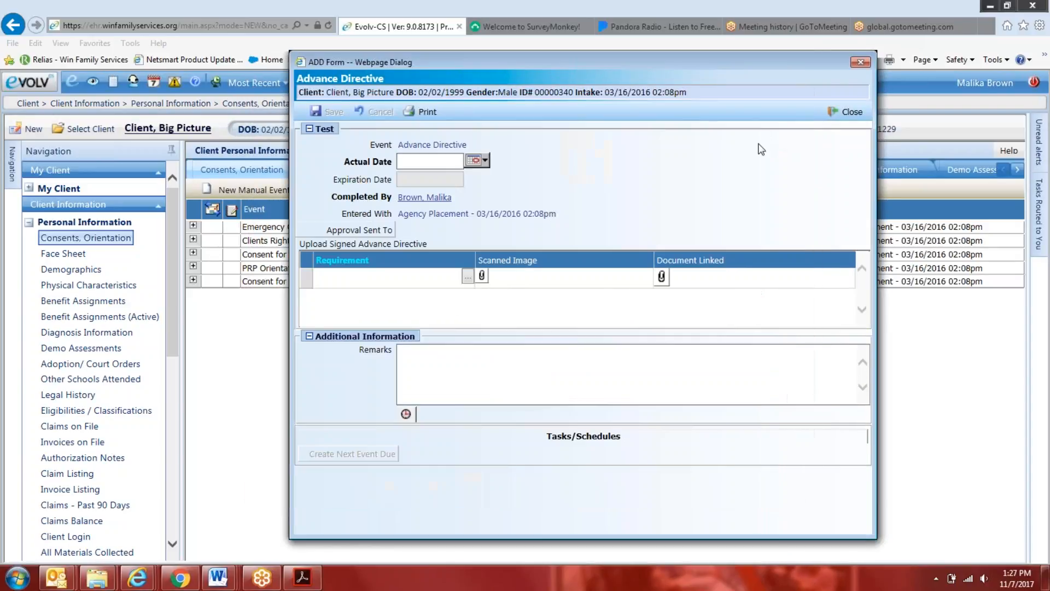
{"action": "left_click", "coordinate": [468, 277]}
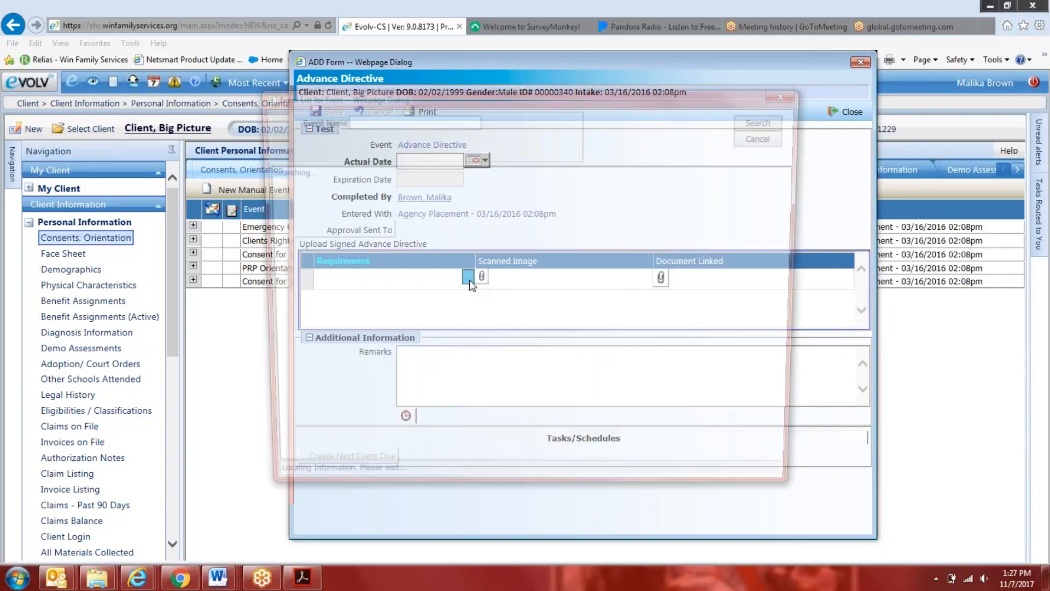
{"action": "left_click_drag", "start_coordinate": [492, 97], "coordinate": [712, 94]}
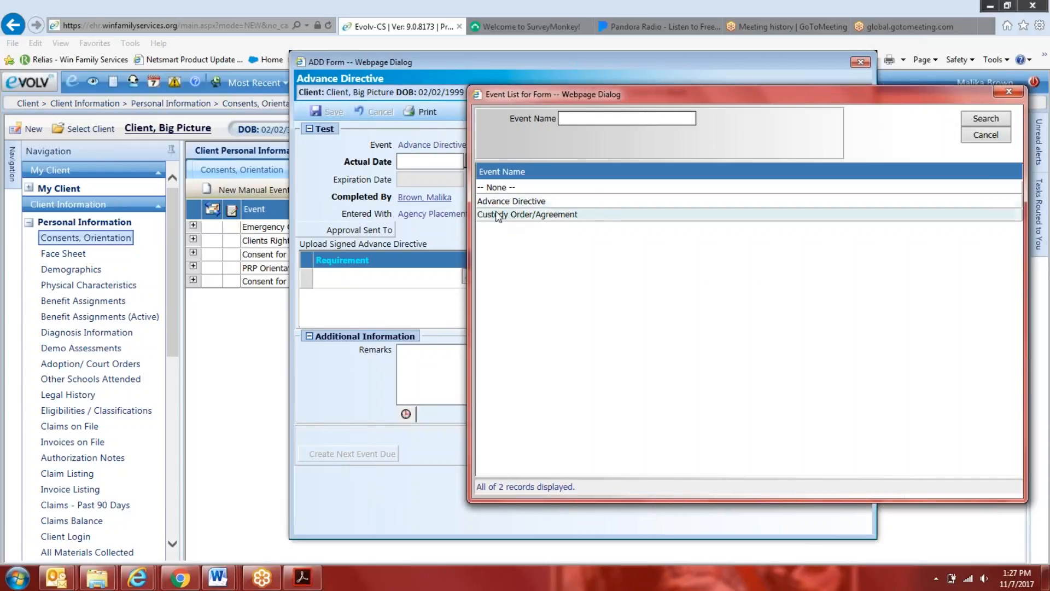
{"action": "left_click", "coordinate": [1008, 92]}
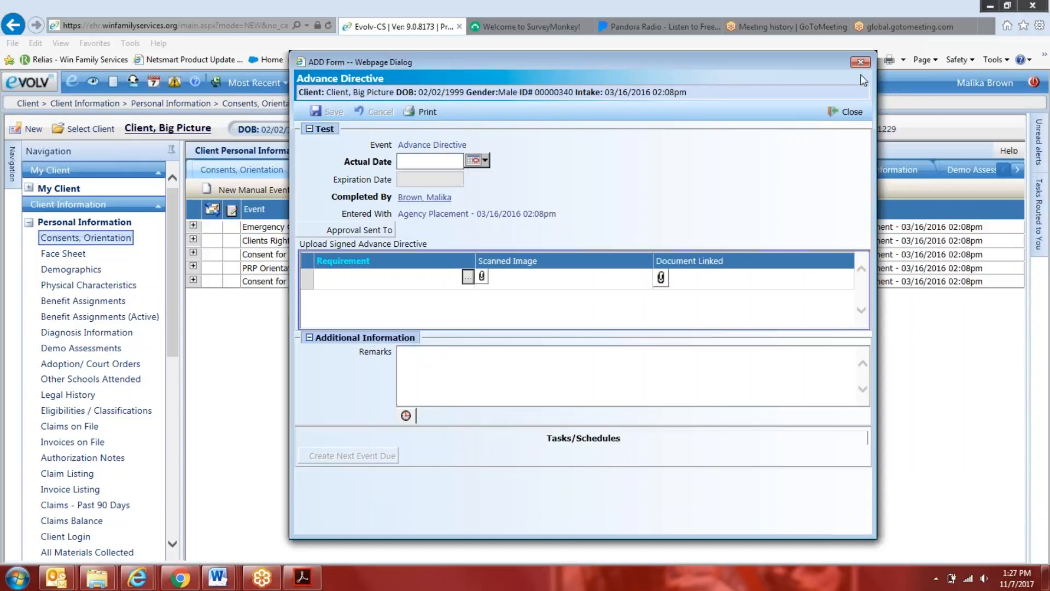
{"action": "left_click", "coordinate": [844, 112]}
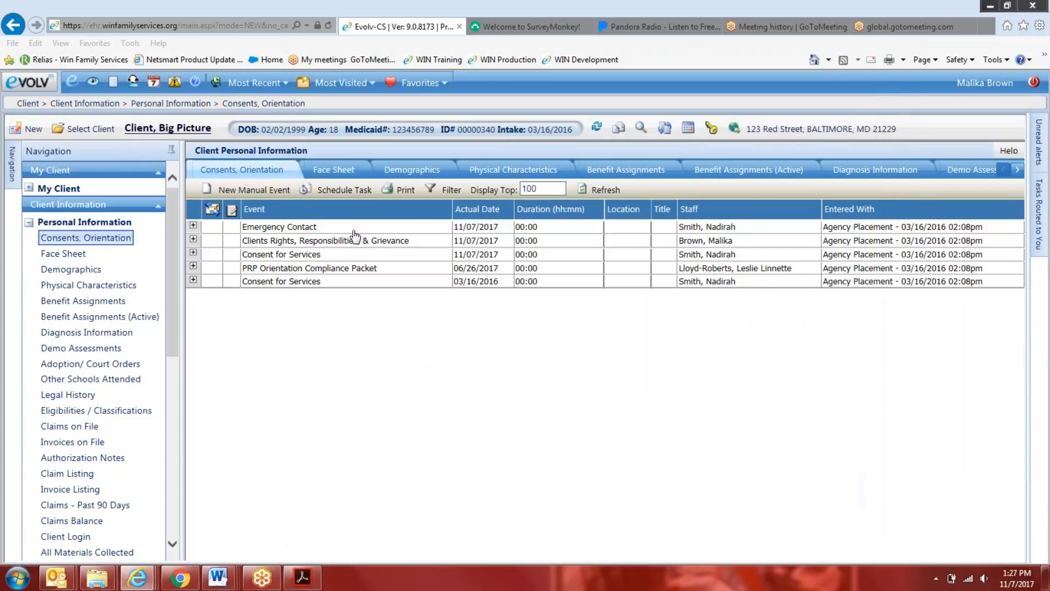
Reopen a blank Advance Directive event to review its upload Requirement choices again, and close it unsaved
{"action": "left_click", "coordinate": [256, 191]}
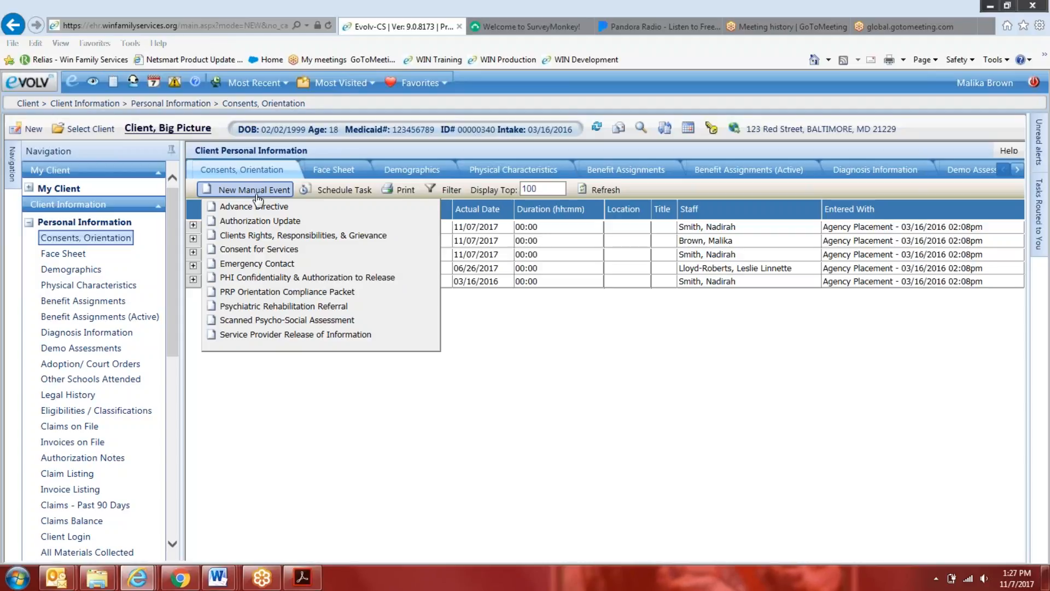
{"action": "left_click", "coordinate": [255, 206]}
{"action": "left_click", "coordinate": [436, 276]}
{"action": "left_click_drag", "start_coordinate": [499, 103], "coordinate": [740, 130]}
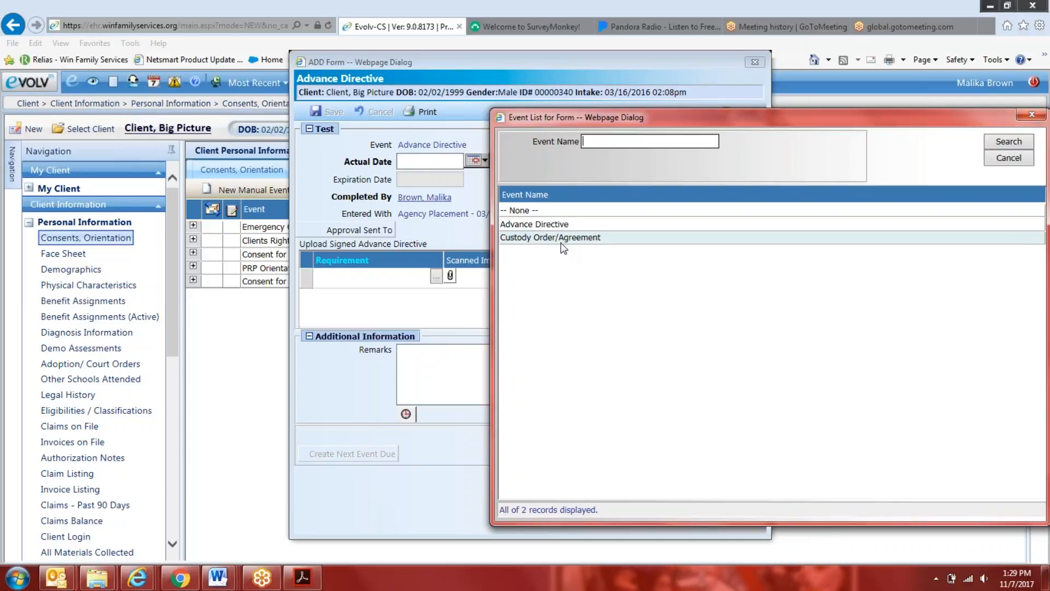
{"action": "left_click", "coordinate": [1038, 113]}
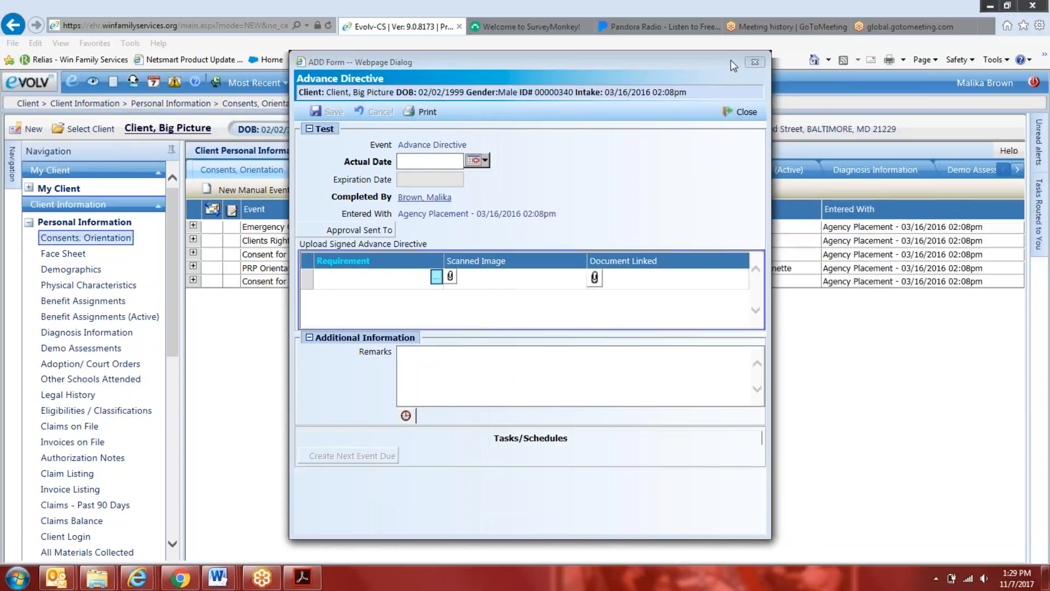
{"action": "left_click", "coordinate": [754, 64]}
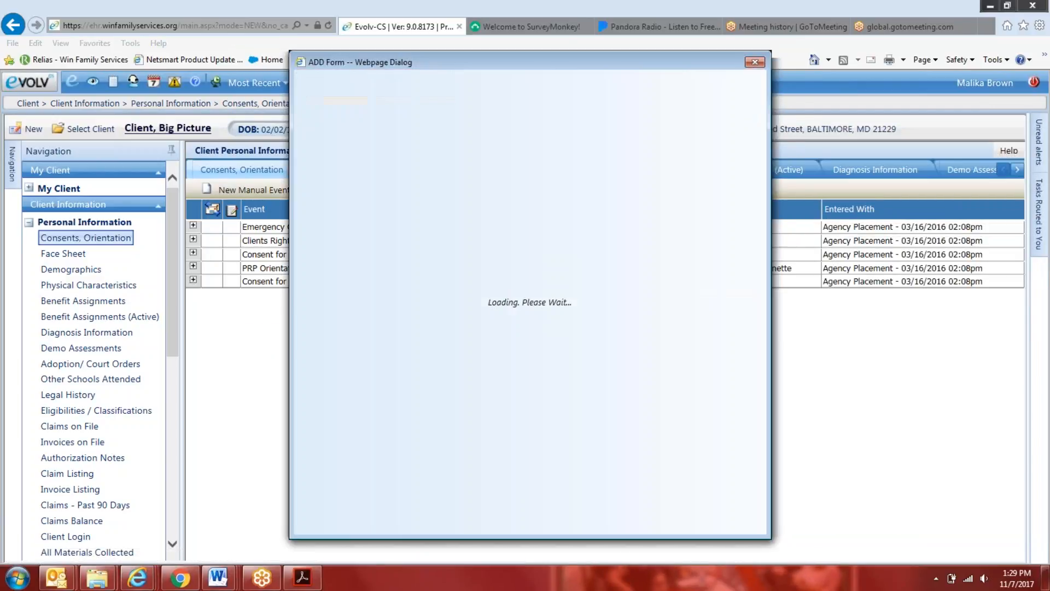
Open a new Clients Rights, Responsibilities, & Grievance event and examine the Requirement choices for its signed acknowledgement upload
{"action": "left_click", "coordinate": [436, 276]}
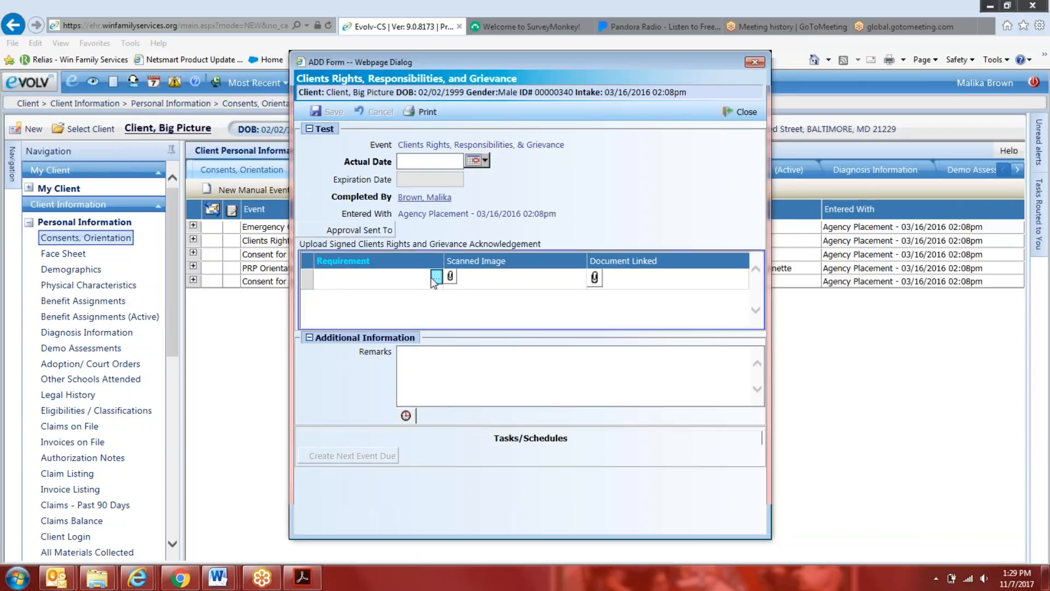
{"action": "left_click_drag", "start_coordinate": [523, 91], "coordinate": [717, 83]}
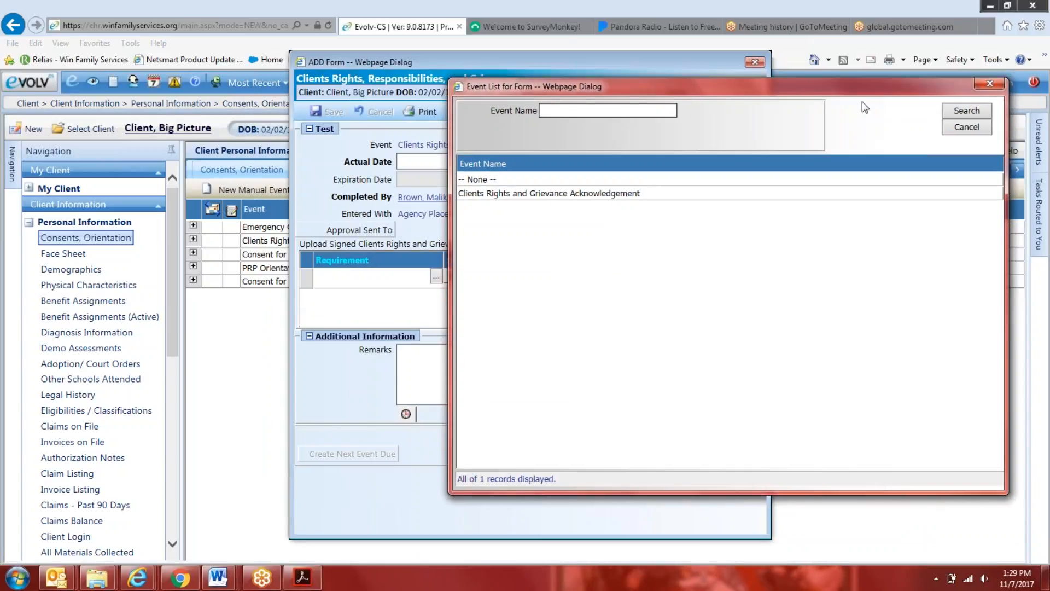
{"action": "left_click", "coordinate": [954, 124]}
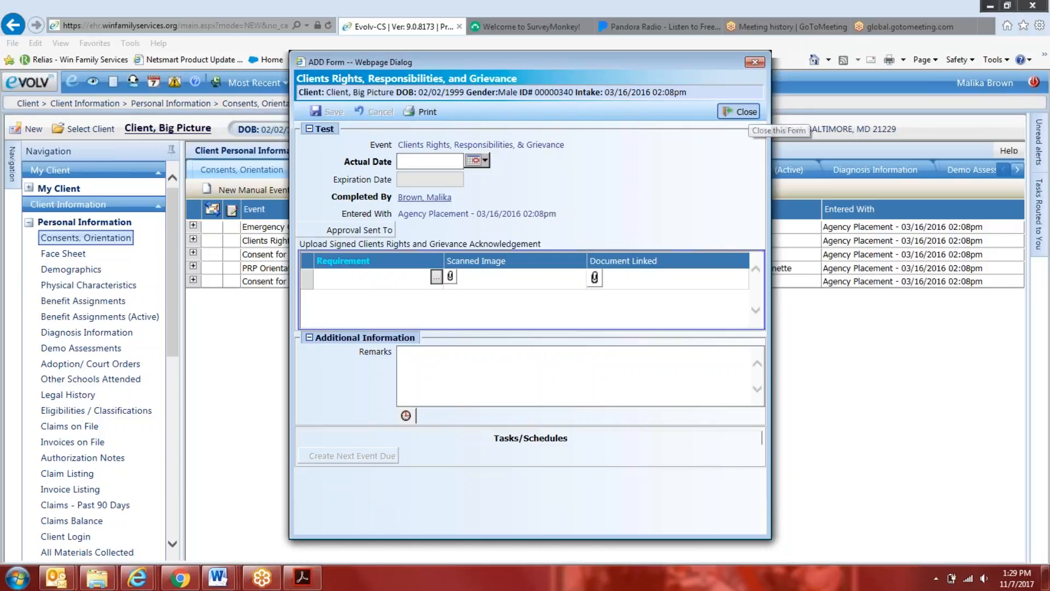
Reopen a blank Clients Rights, Responsibilities, & Grievance event, examine its Requirement choices again, and close it unsaved
{"action": "left_click", "coordinate": [740, 111]}
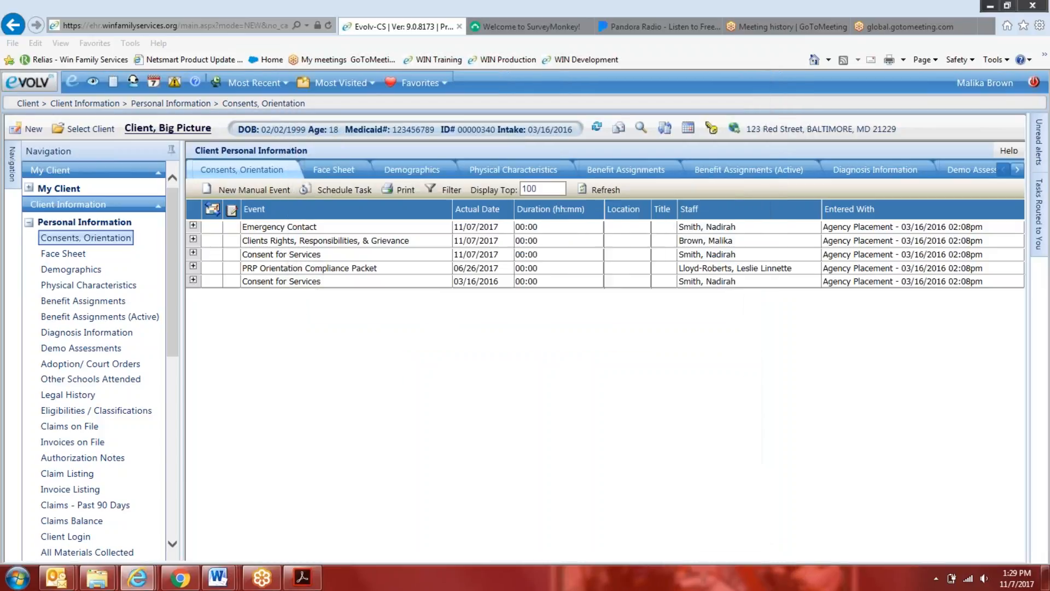
{"action": "left_click", "coordinate": [244, 192]}
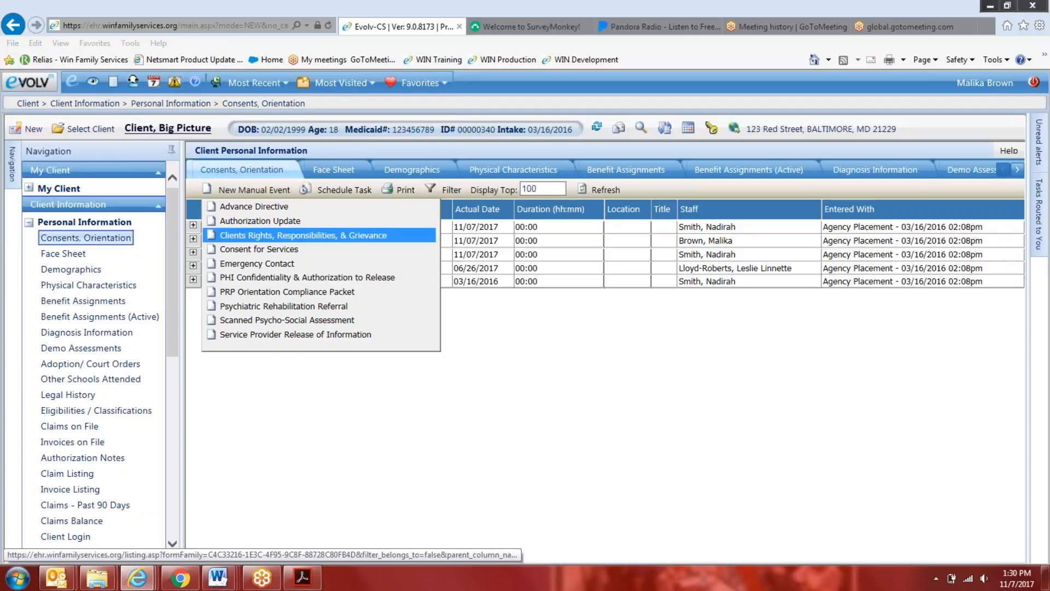
{"action": "left_click", "coordinate": [285, 236]}
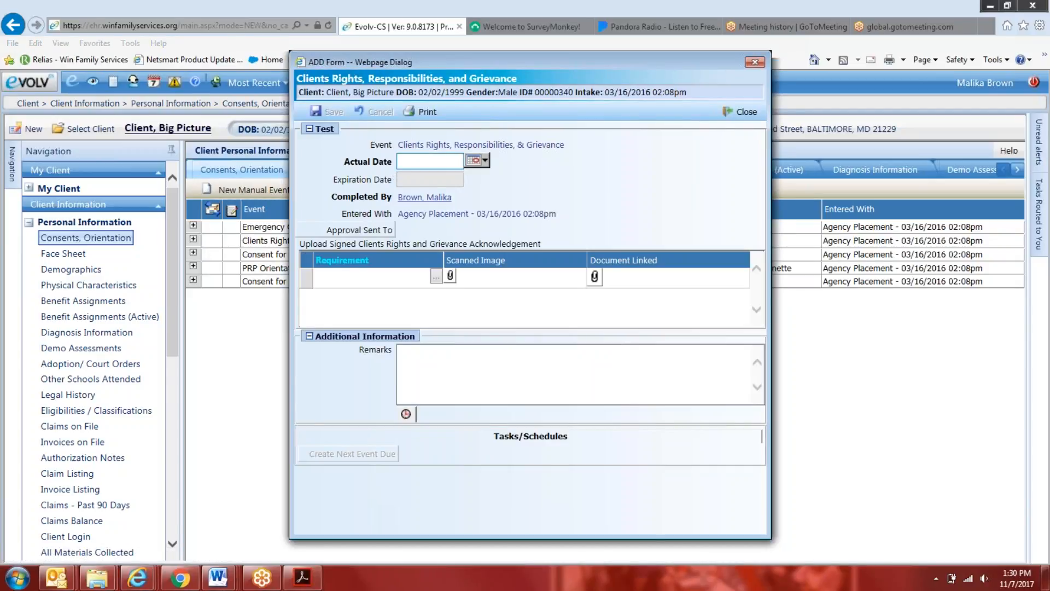
{"action": "left_click", "coordinate": [437, 277]}
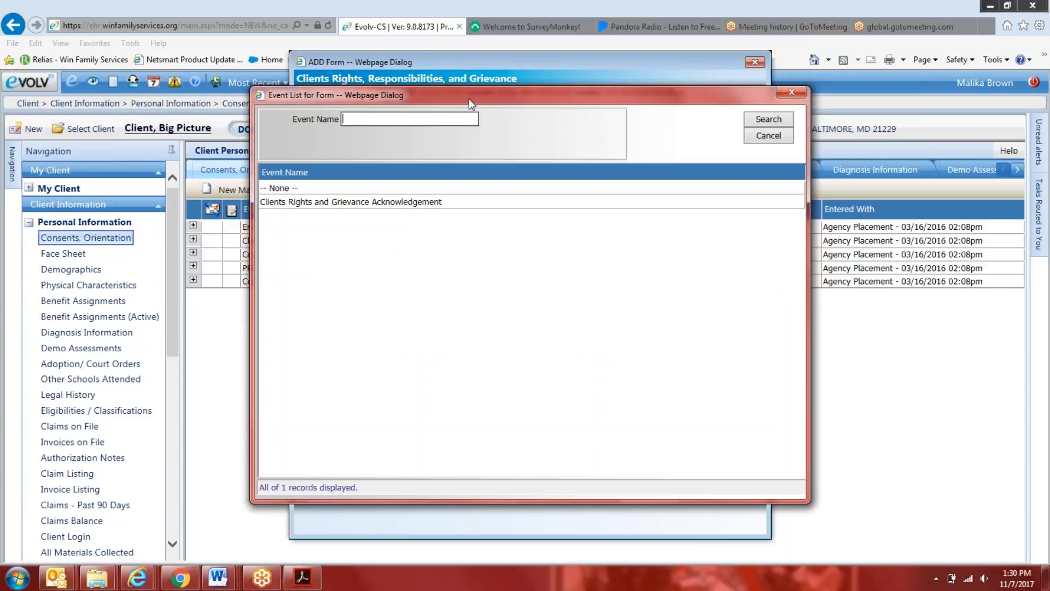
{"action": "left_click_drag", "start_coordinate": [616, 74], "coordinate": [660, 78]}
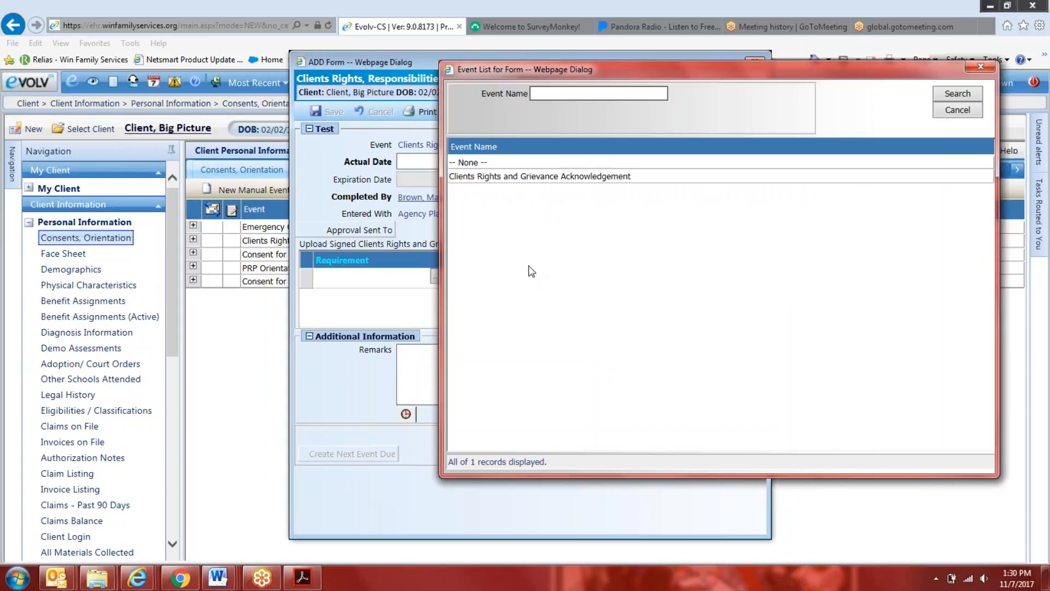
{"action": "left_click_drag", "start_coordinate": [721, 70], "coordinate": [681, 126]}
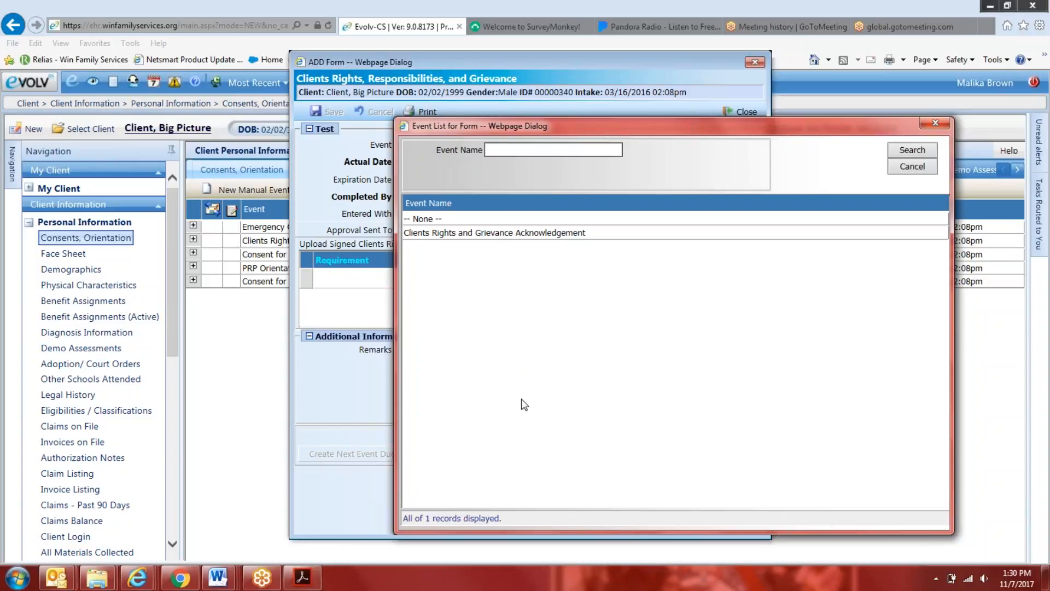
{"action": "left_click", "coordinate": [912, 166]}
{"action": "left_click", "coordinate": [754, 63]}
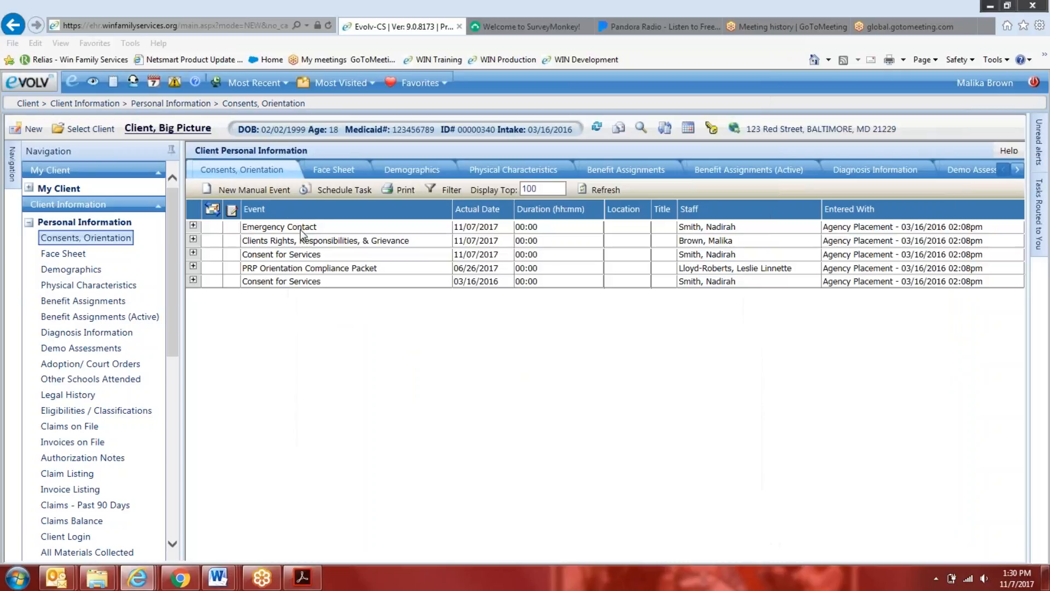
Start a new Emergency Contact event, widen its form, and set the signed upload's Requirement to Emergency Contact
{"action": "left_click", "coordinate": [254, 189]}
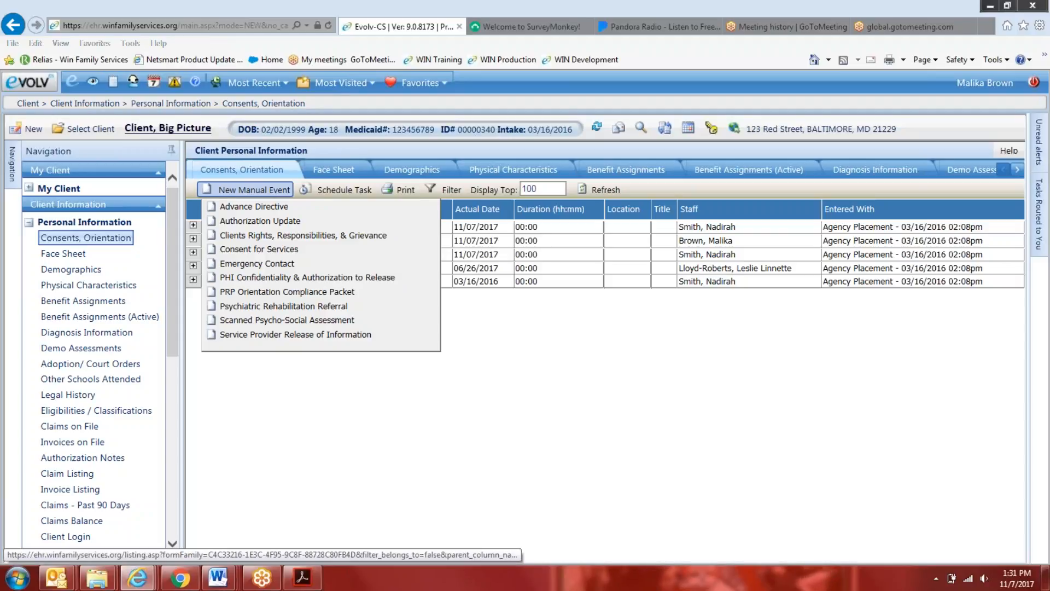
{"action": "left_click", "coordinate": [276, 265]}
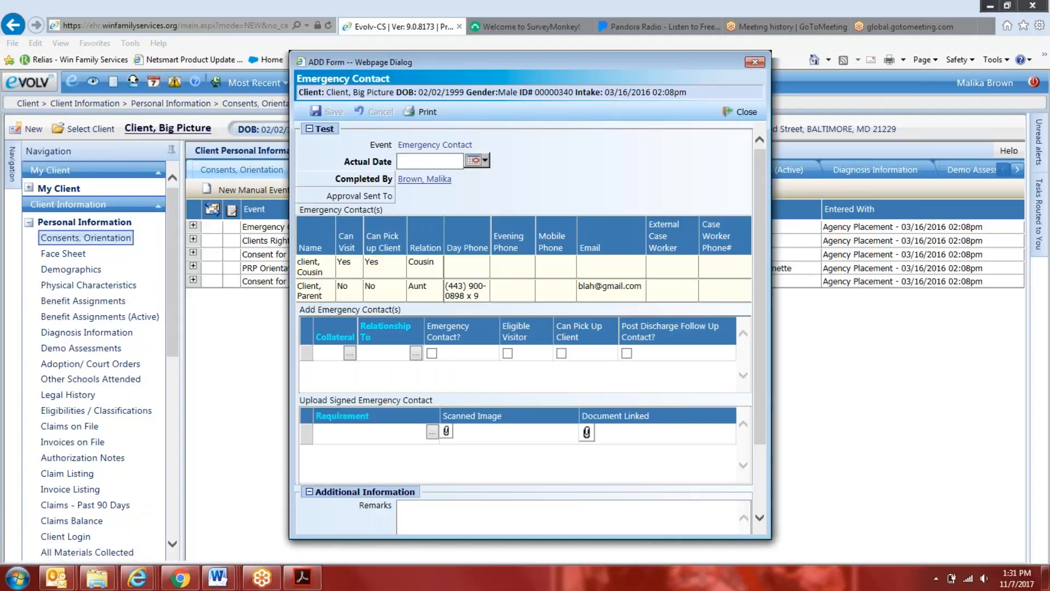
{"action": "left_click_drag", "start_coordinate": [159, 173], "coordinate": [136, 172]}
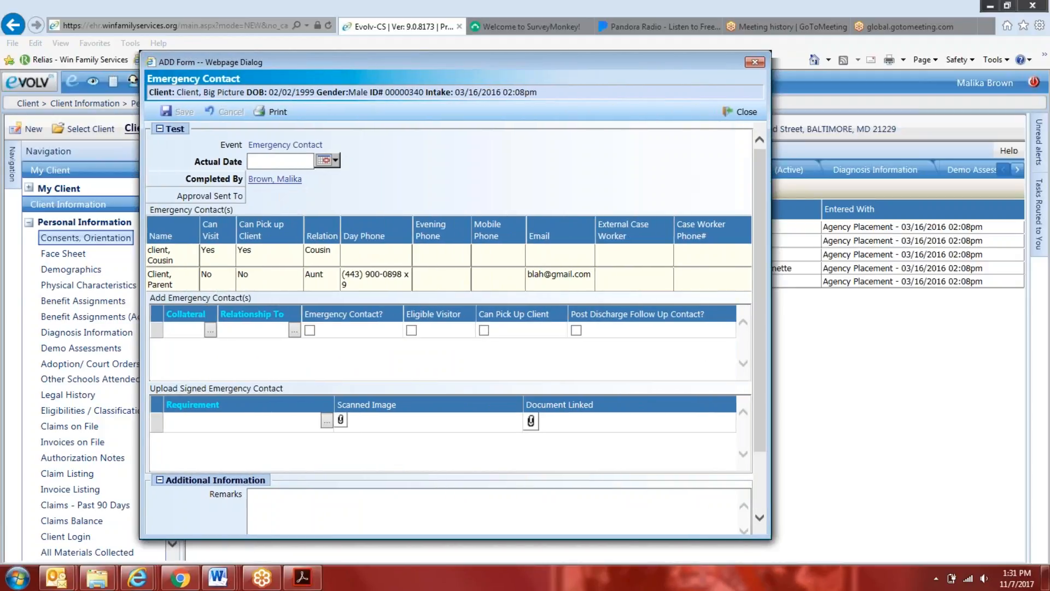
{"action": "left_click_drag", "start_coordinate": [771, 157], "coordinate": [932, 157]}
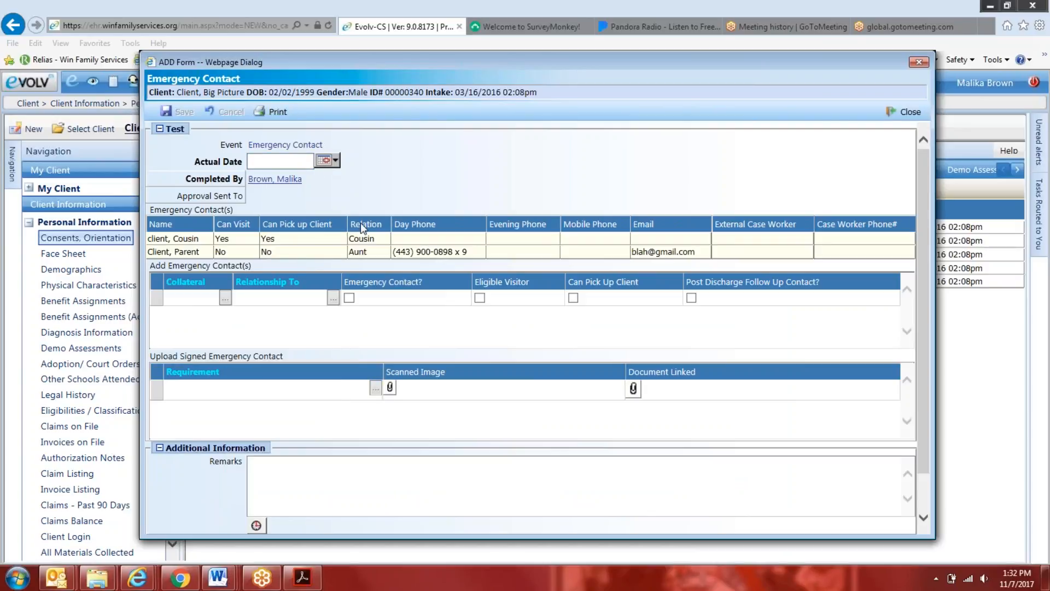
{"action": "left_click", "coordinate": [376, 389]}
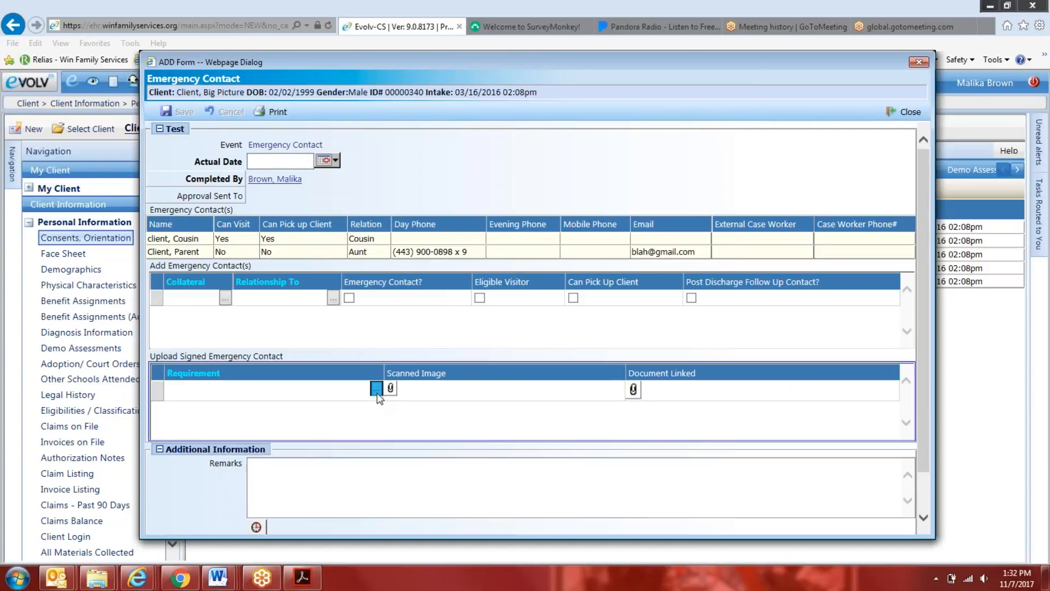
{"action": "left_click", "coordinate": [329, 202]}
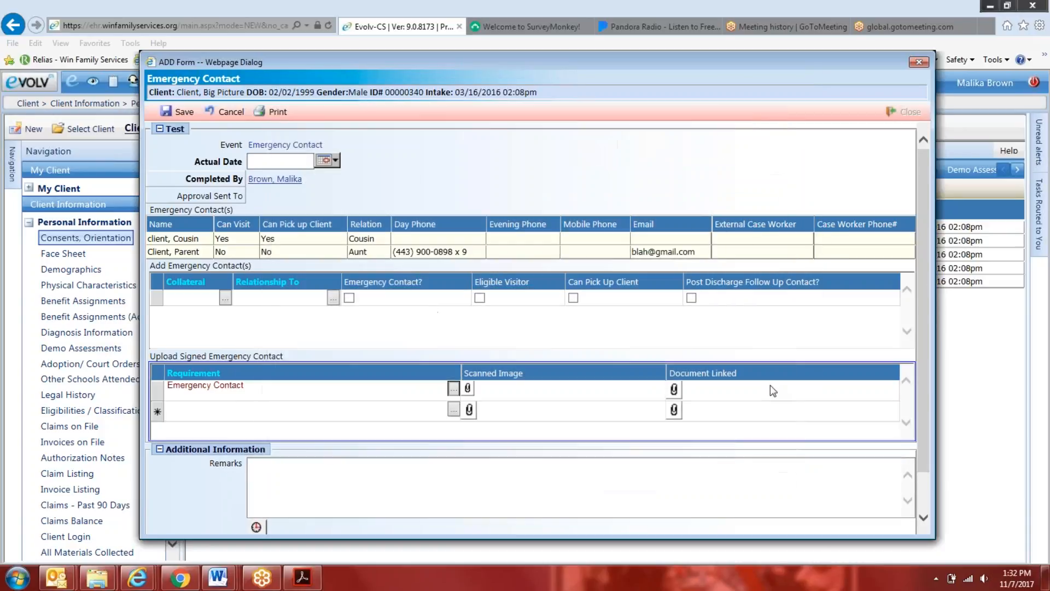
Upload the DSW list file from the Desktop as the linked document for the Emergency Contact requirement
{"action": "left_click", "coordinate": [673, 389]}
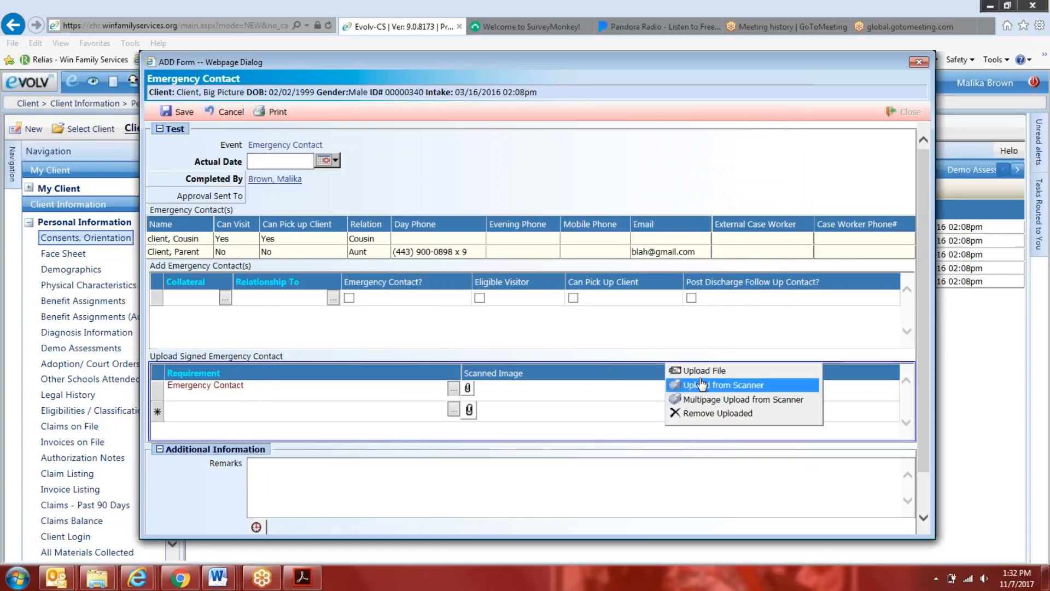
{"action": "left_click", "coordinate": [704, 370]}
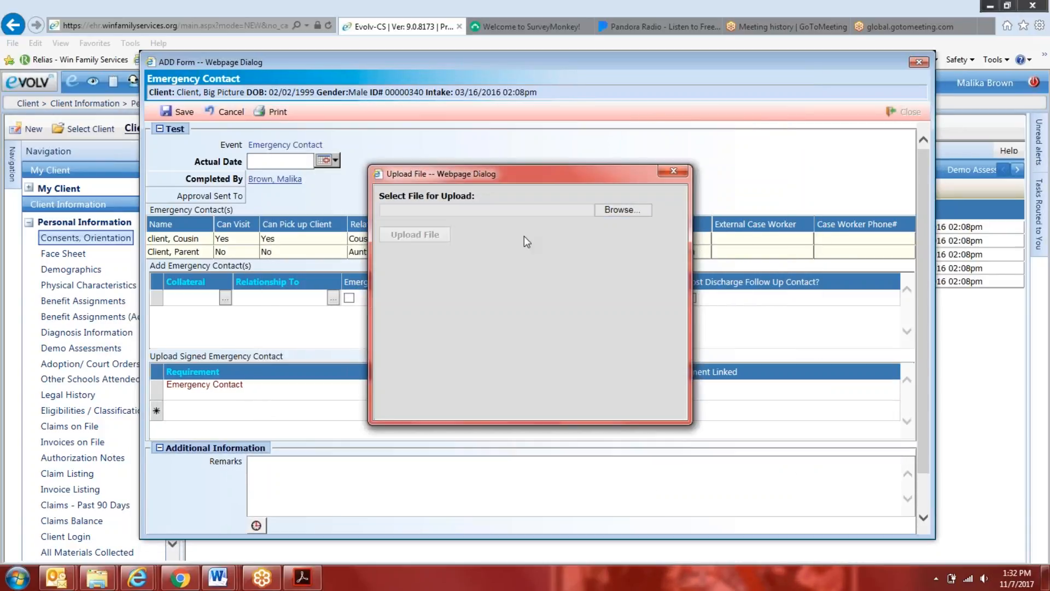
{"action": "left_click", "coordinate": [622, 212]}
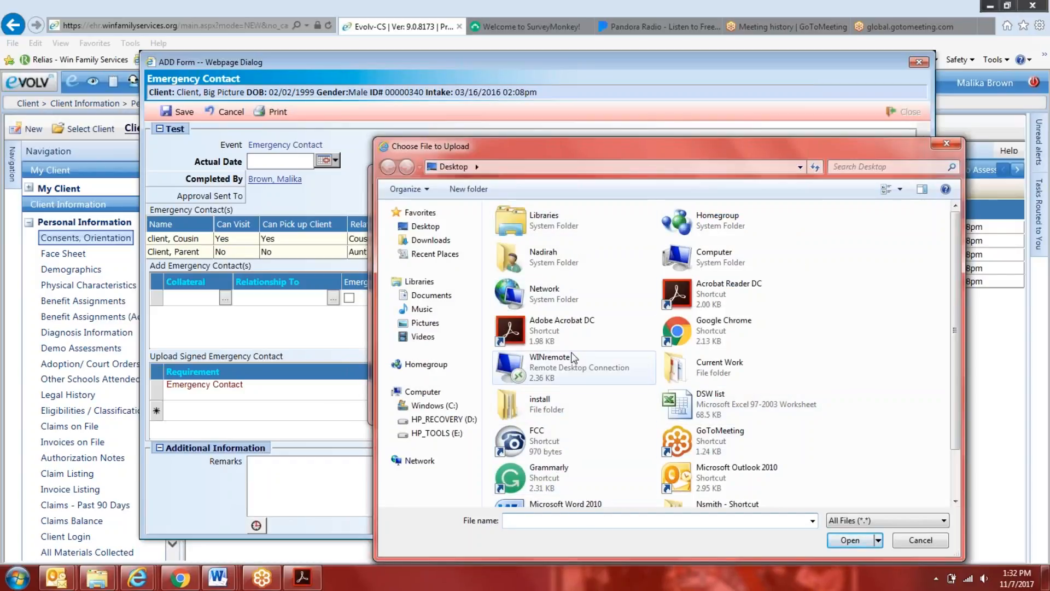
{"action": "left_click", "coordinate": [738, 401]}
{"action": "left_click", "coordinate": [850, 541]}
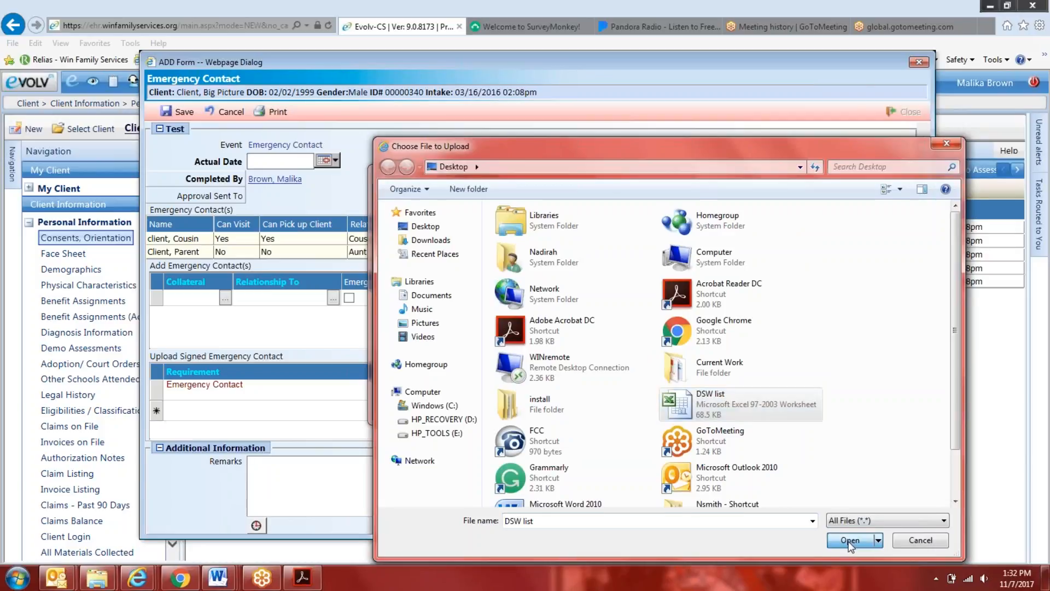
{"action": "left_click", "coordinate": [432, 240]}
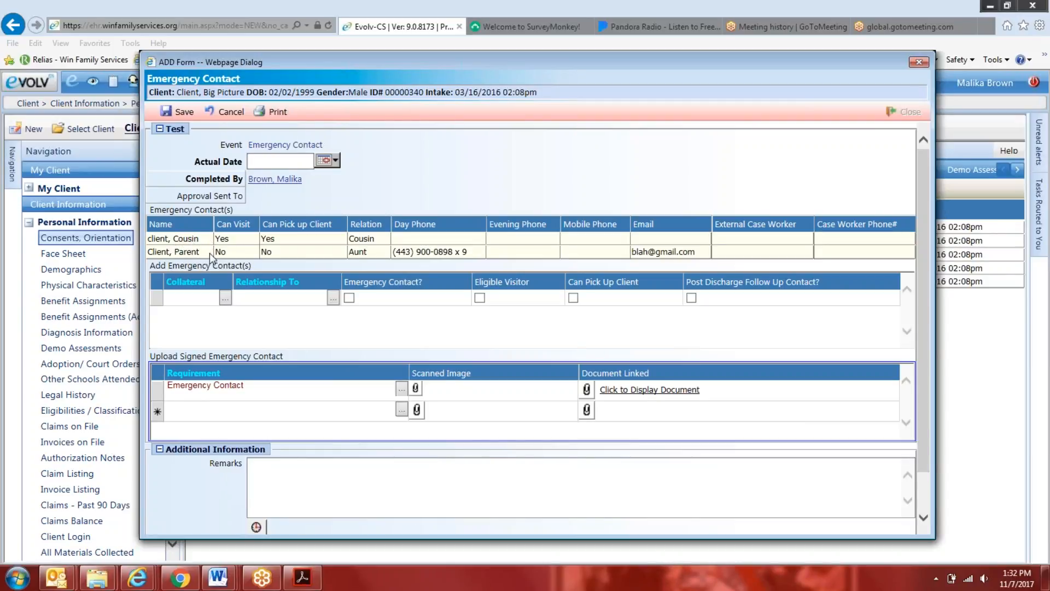
Find a person by last name to add as the emergency contact's collateral, with the relationship Church Member
{"action": "left_click", "coordinate": [225, 298]}
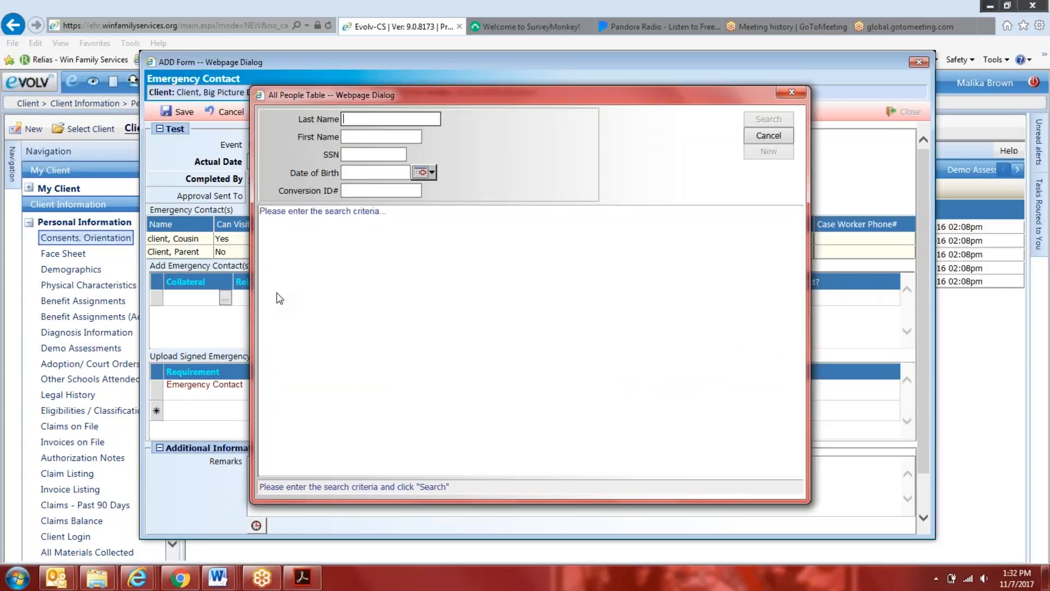
{"action": "type", "text": "smith"}
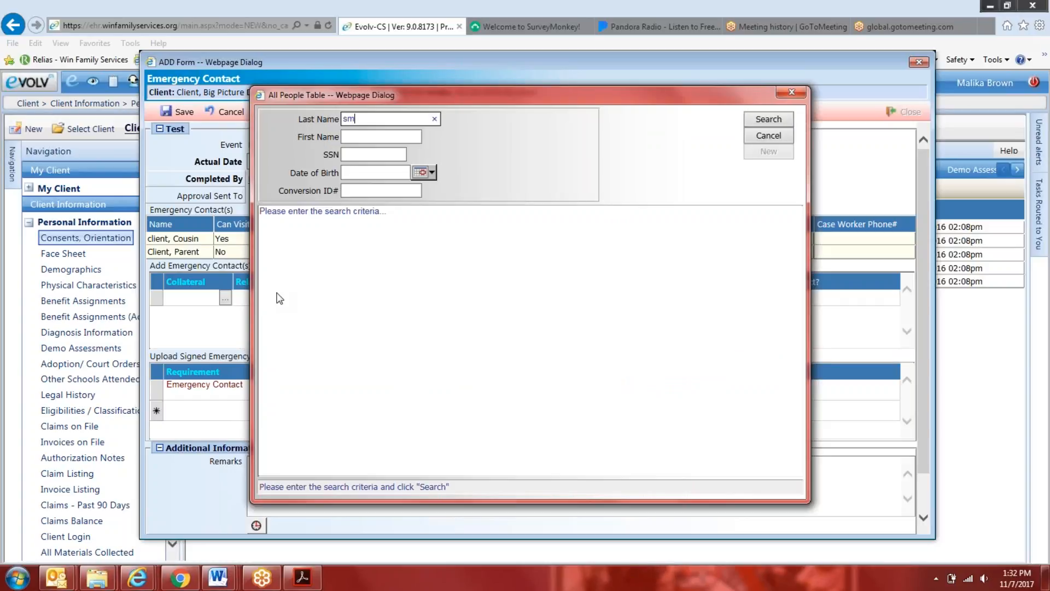
{"action": "key", "text": "Return"}
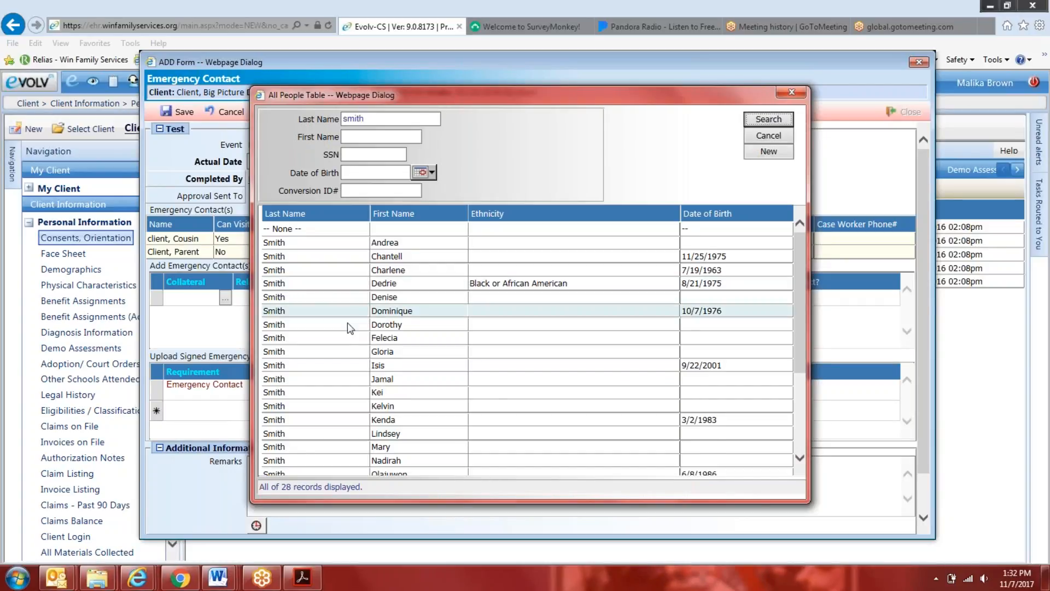
{"action": "scroll", "coordinate": [350, 328], "scroll_direction": "down", "scroll_amount": 2}
{"action": "left_click", "coordinate": [407, 388]}
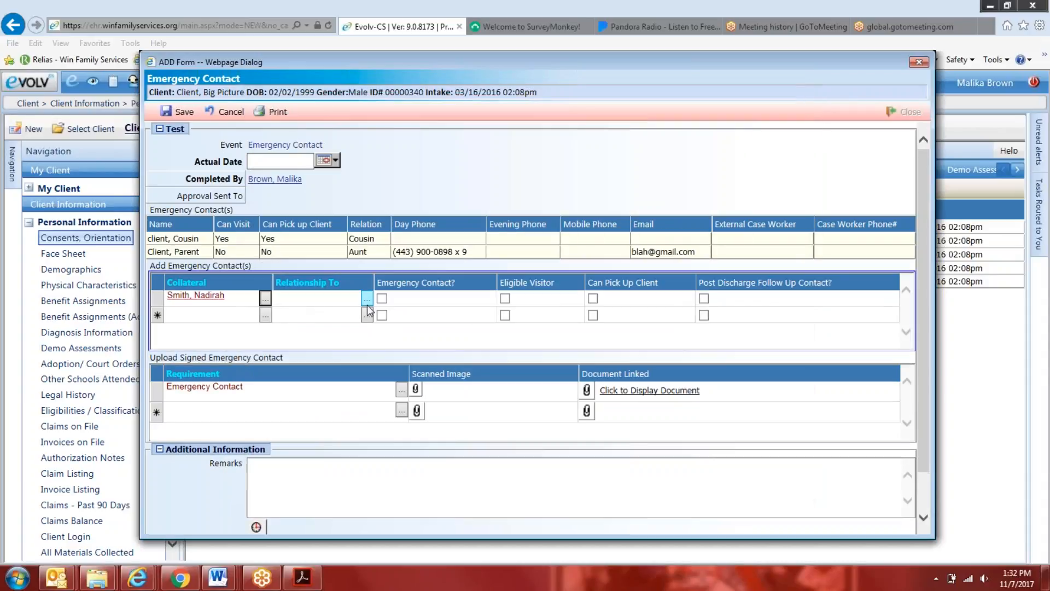
{"action": "left_click", "coordinate": [366, 301]}
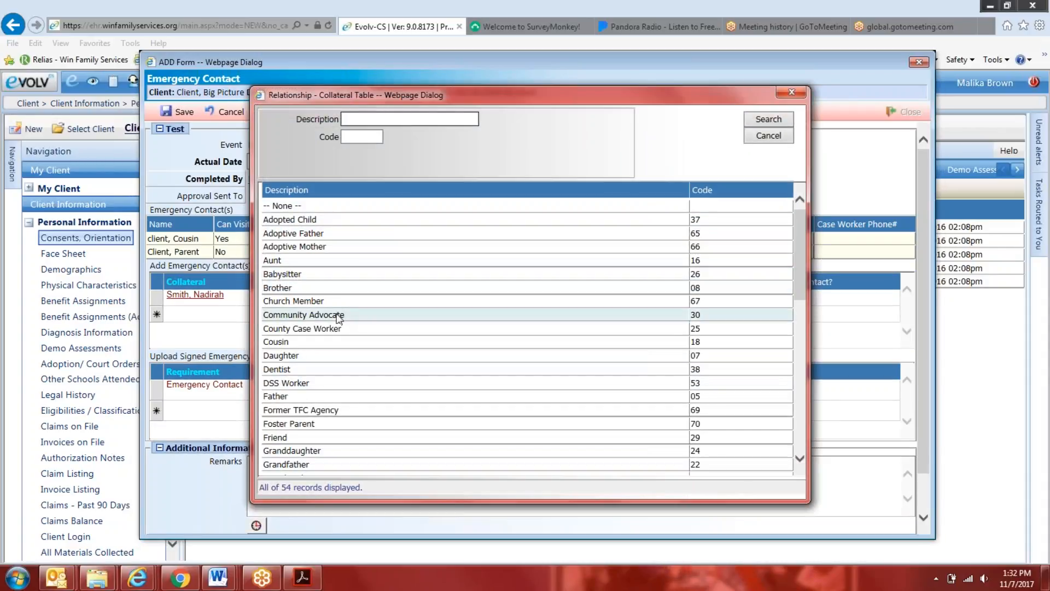
{"action": "left_click", "coordinate": [341, 302]}
Mark the collateral as Emergency Contact, Eligible Visitor and Can Pick Up Client, and save the event dated 11/07/2017
{"action": "left_click", "coordinate": [392, 299]}
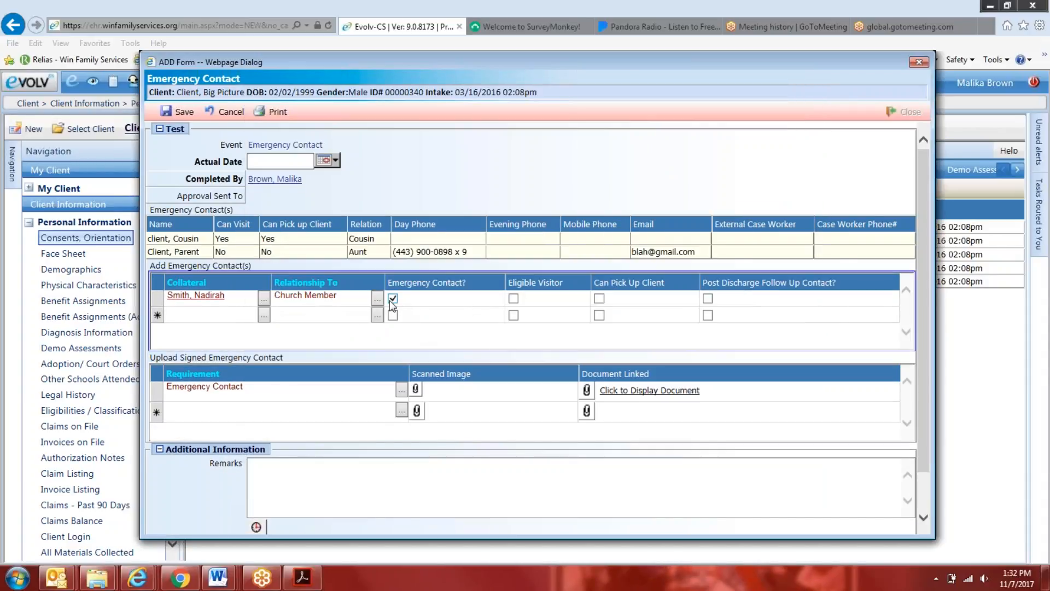
{"action": "left_click", "coordinate": [599, 301]}
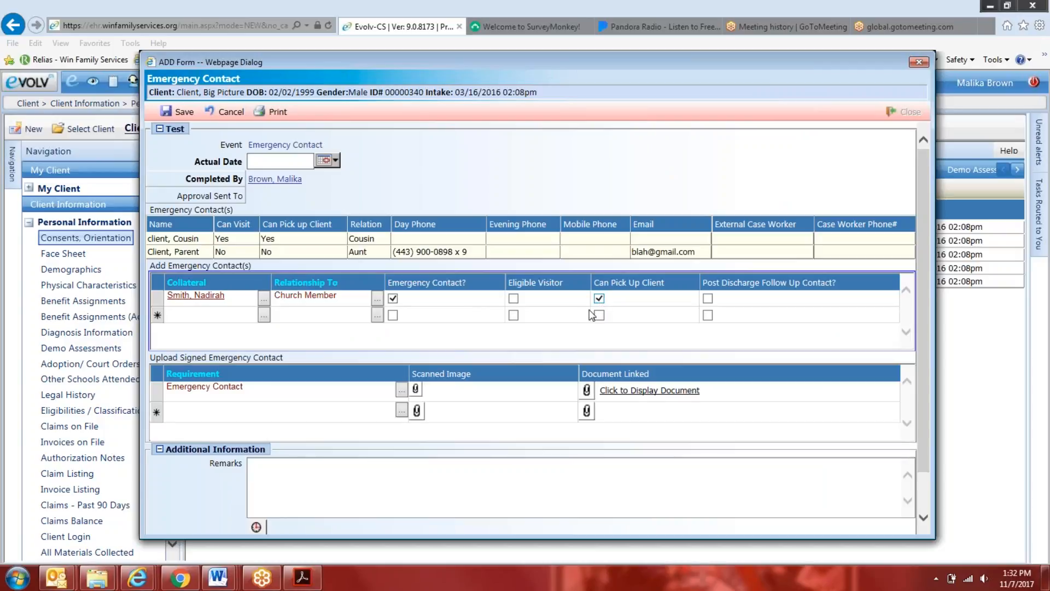
{"action": "left_click", "coordinate": [513, 300]}
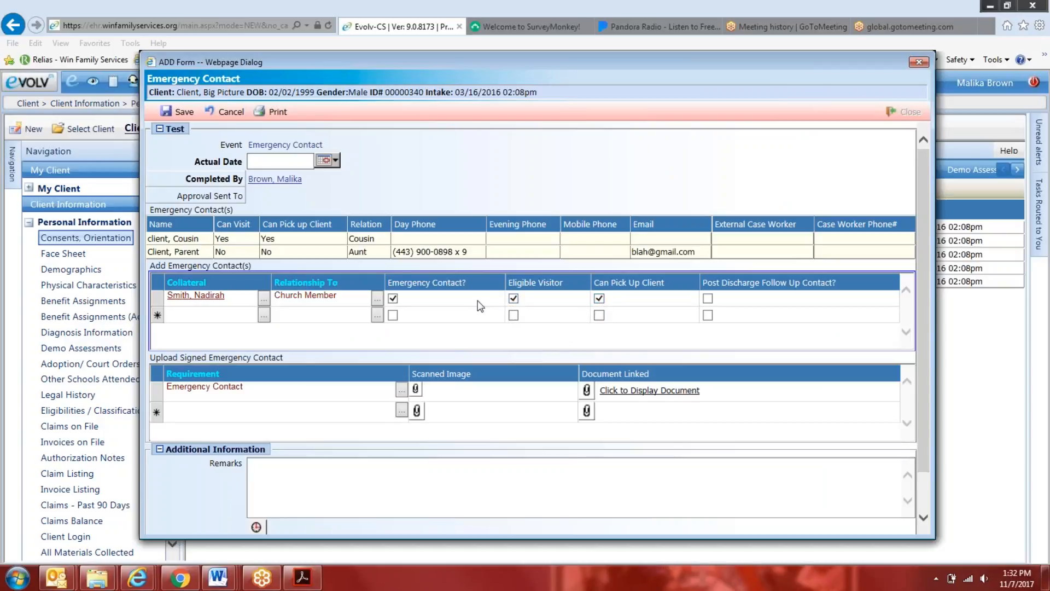
{"action": "left_click", "coordinate": [325, 160]}
{"action": "left_click", "coordinate": [360, 212]}
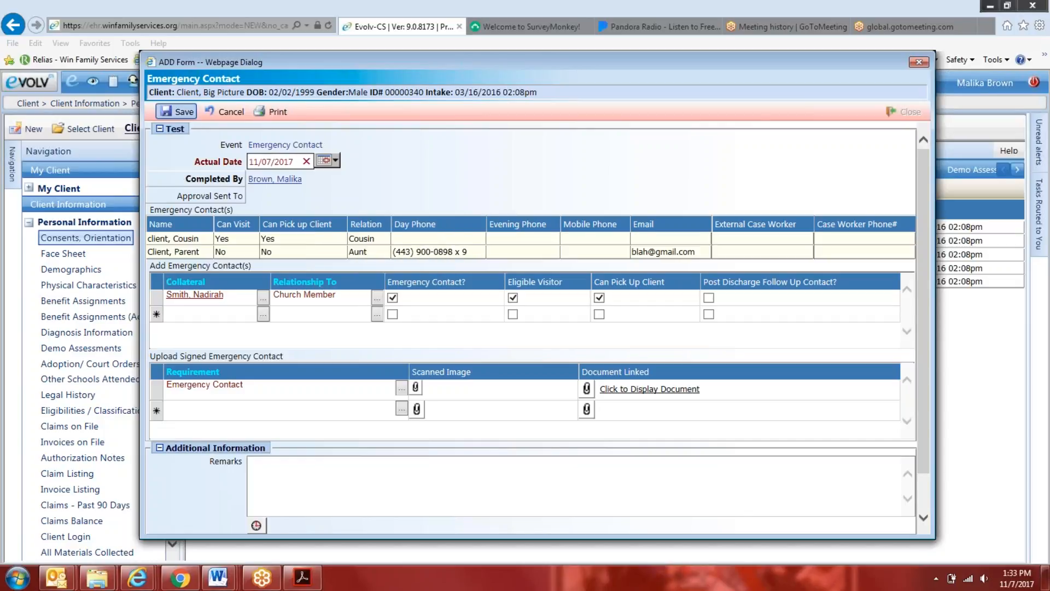
{"action": "left_click", "coordinate": [185, 113]}
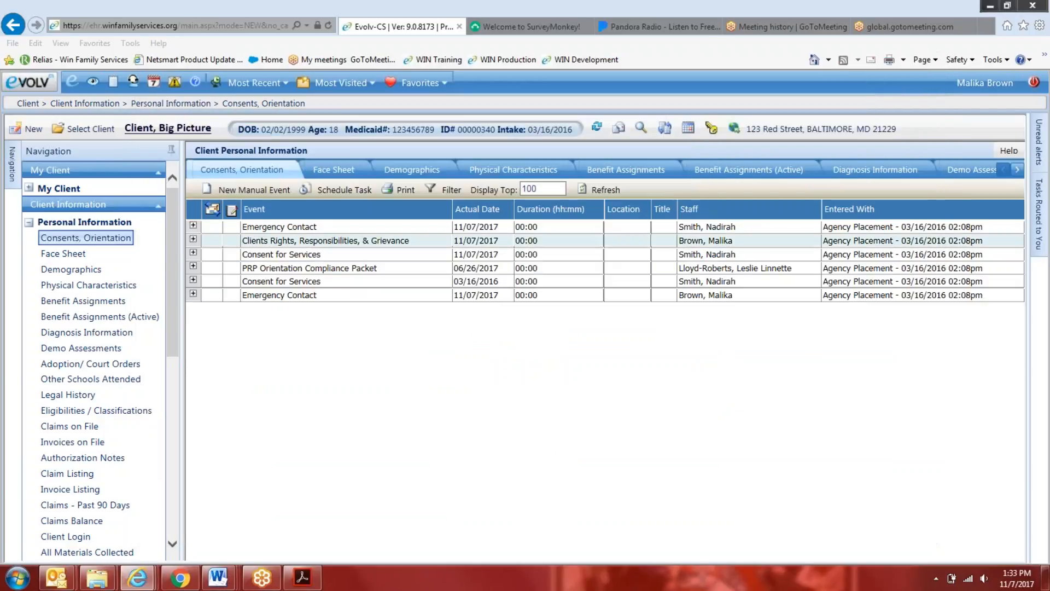
Expand the saved Emergency Contact event and open the new church member's record in the client's Collaterals for editing
{"action": "left_click", "coordinate": [192, 294]}
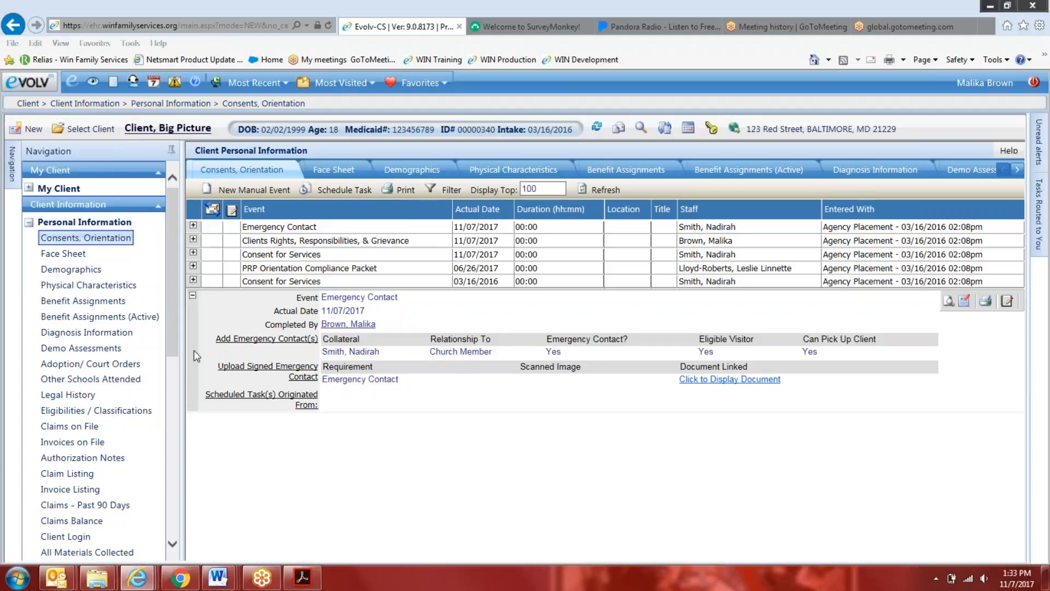
{"action": "left_click", "coordinate": [29, 222]}
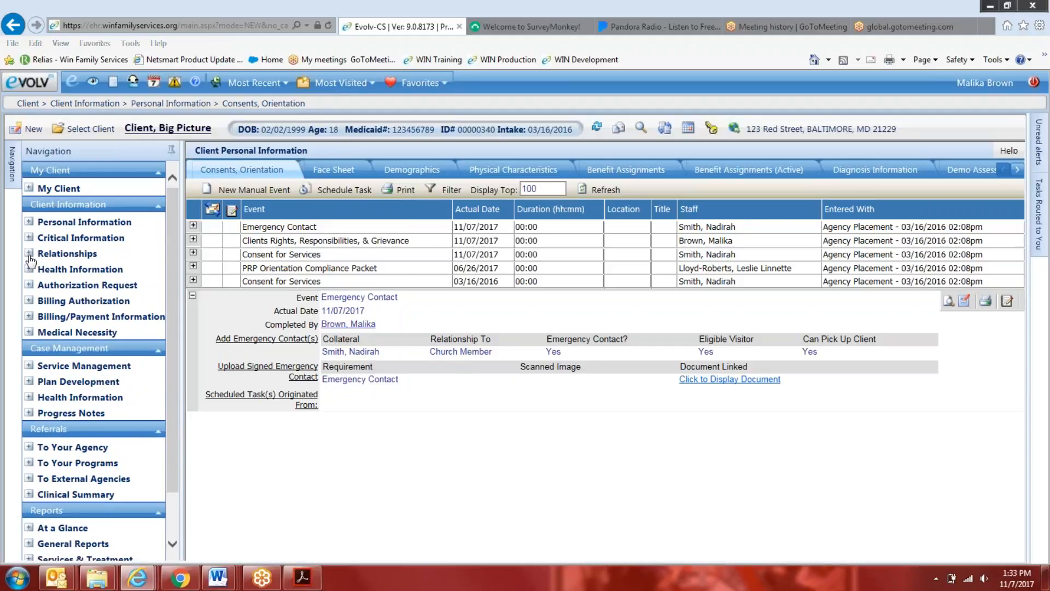
{"action": "left_click", "coordinate": [29, 254]}
{"action": "left_click", "coordinate": [62, 285]}
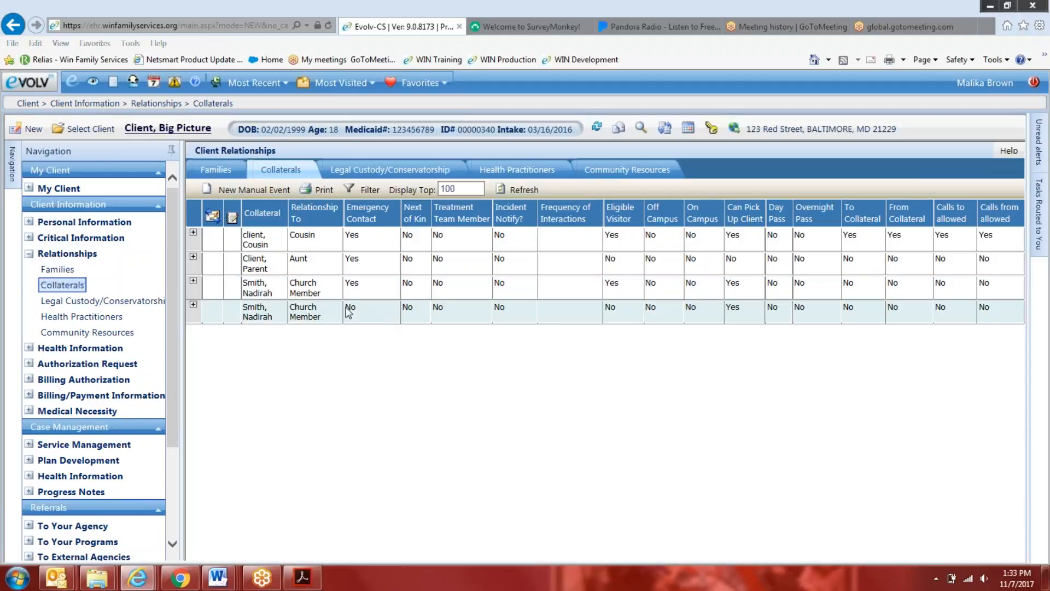
{"action": "left_click", "coordinate": [310, 296]}
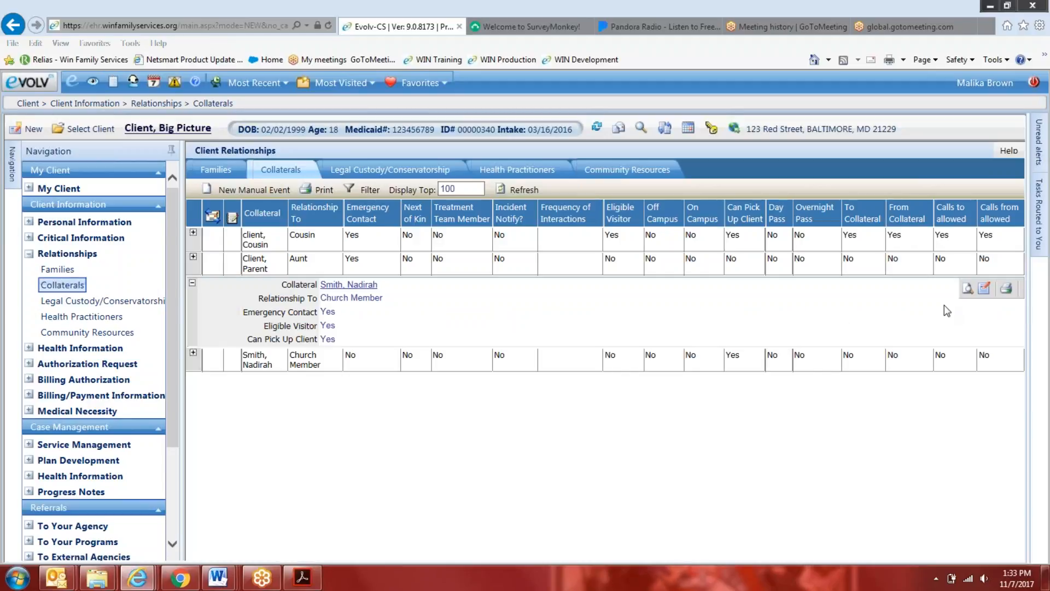
{"action": "left_click", "coordinate": [985, 289]}
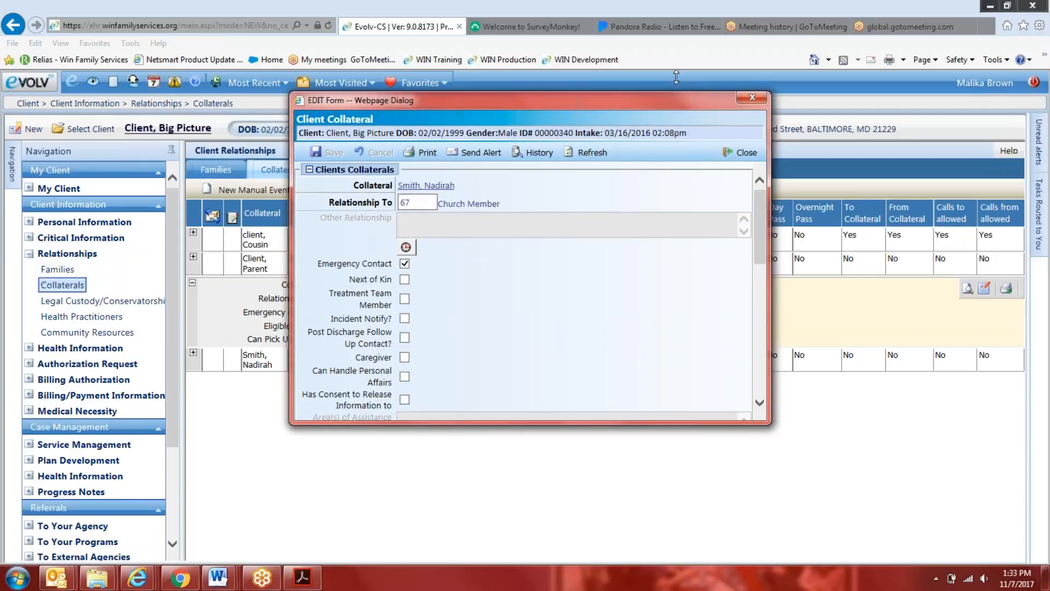
Mark the church member collateral as Next of Kin and review the remaining contact, visitation and transportation options
{"action": "scroll", "coordinate": [405, 290], "scroll_direction": "down", "scroll_amount": 3}
{"action": "scroll", "coordinate": [405, 290], "scroll_direction": "up", "scroll_amount": 3}
{"action": "left_click", "coordinate": [406, 174]}
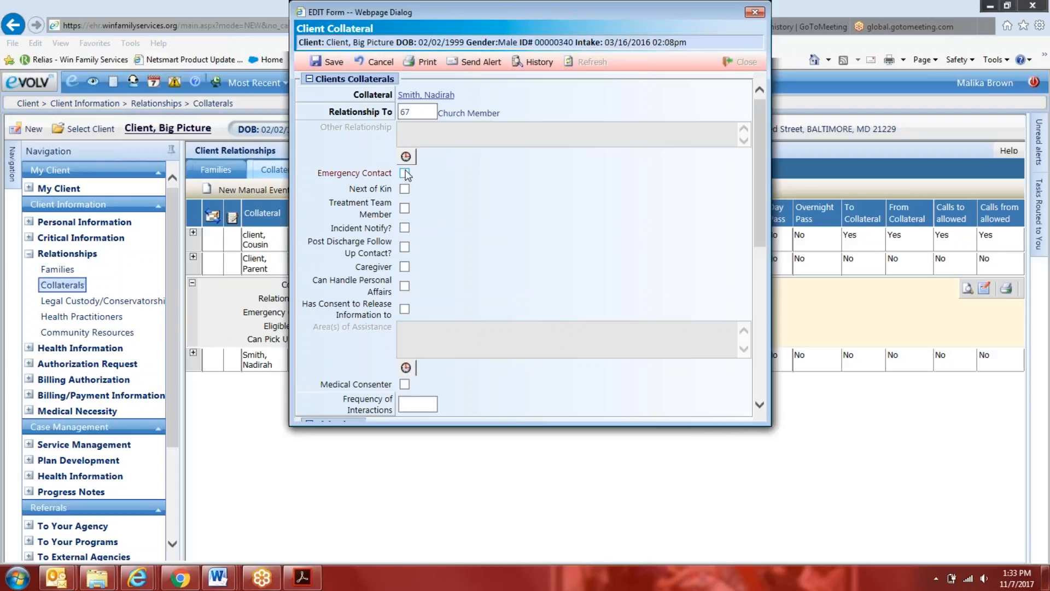
{"action": "left_click", "coordinate": [405, 174]}
{"action": "left_click", "coordinate": [406, 190]}
{"action": "scroll", "coordinate": [396, 230], "scroll_direction": "down", "scroll_amount": 3}
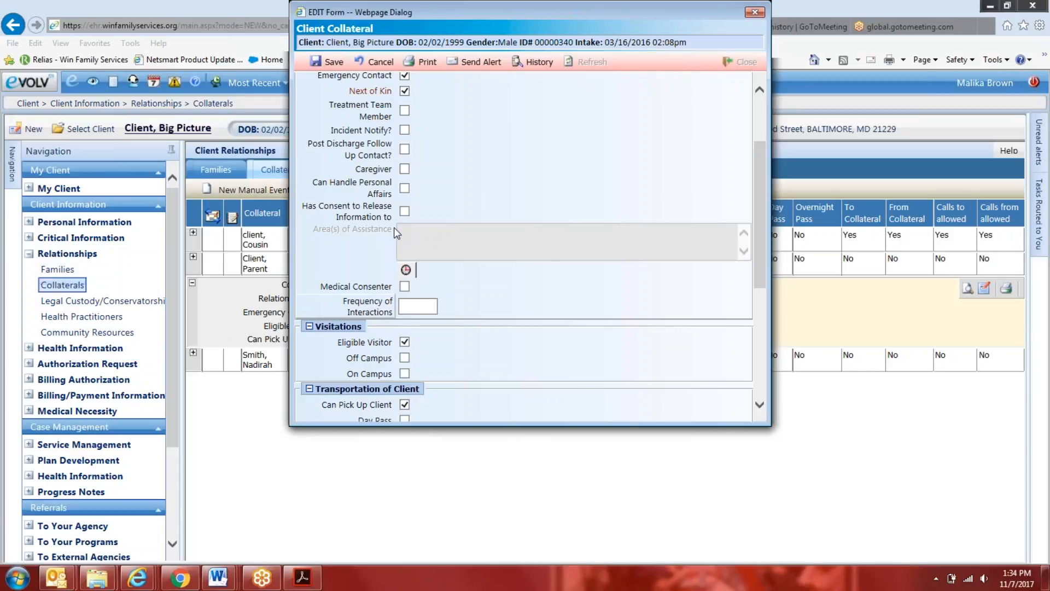
{"action": "scroll", "coordinate": [395, 229], "scroll_direction": "down", "scroll_amount": 5}
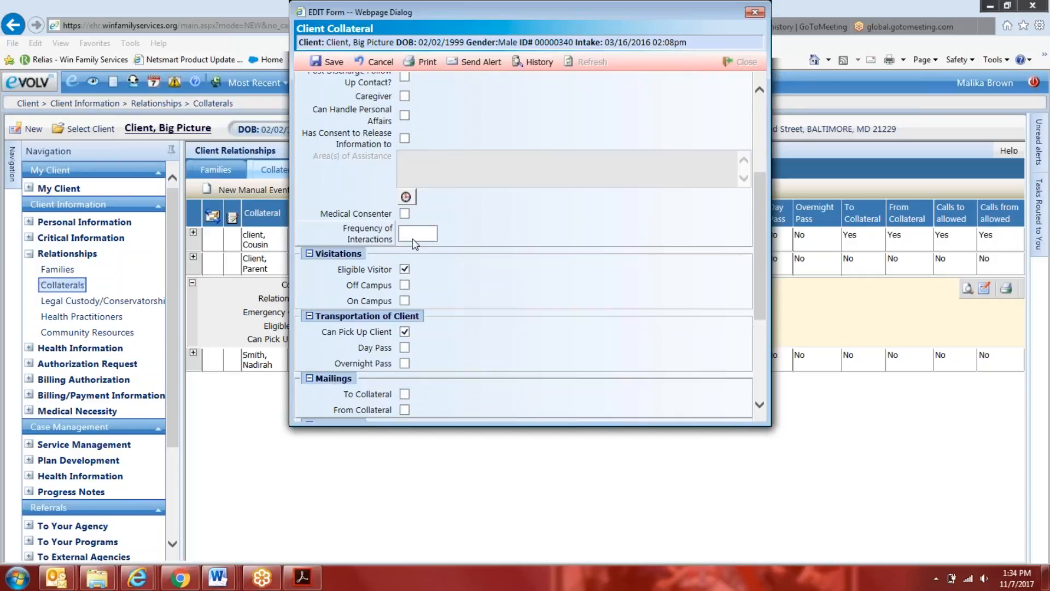
{"action": "scroll", "coordinate": [527, 320], "scroll_direction": "up", "scroll_amount": 7}
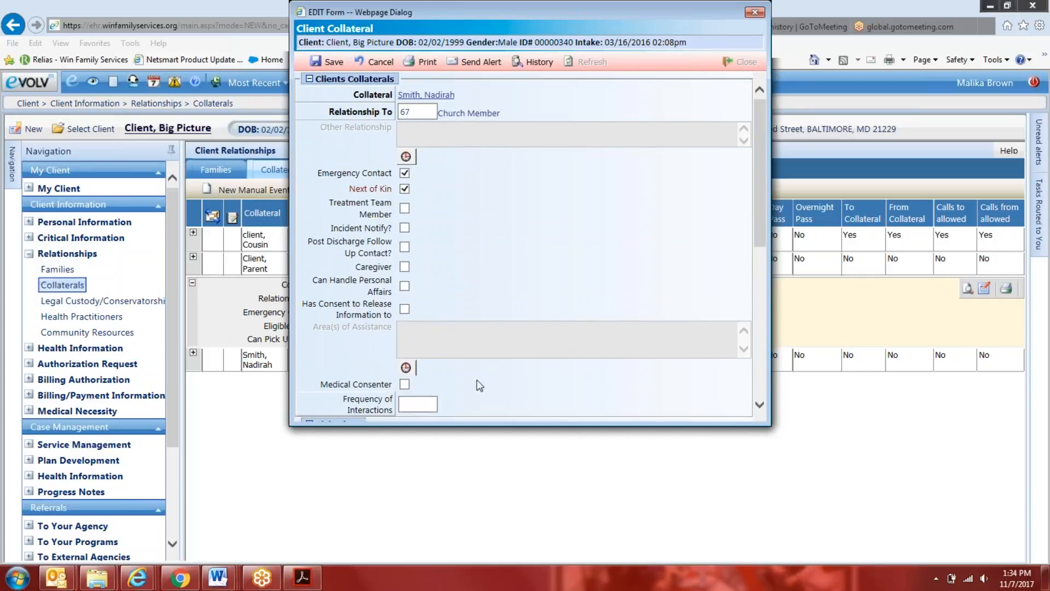
Check the Frequency of Interactions choices for the church member collateral and close the record, discarding its changes
{"action": "scroll", "coordinate": [479, 384], "scroll_direction": "down", "scroll_amount": 2}
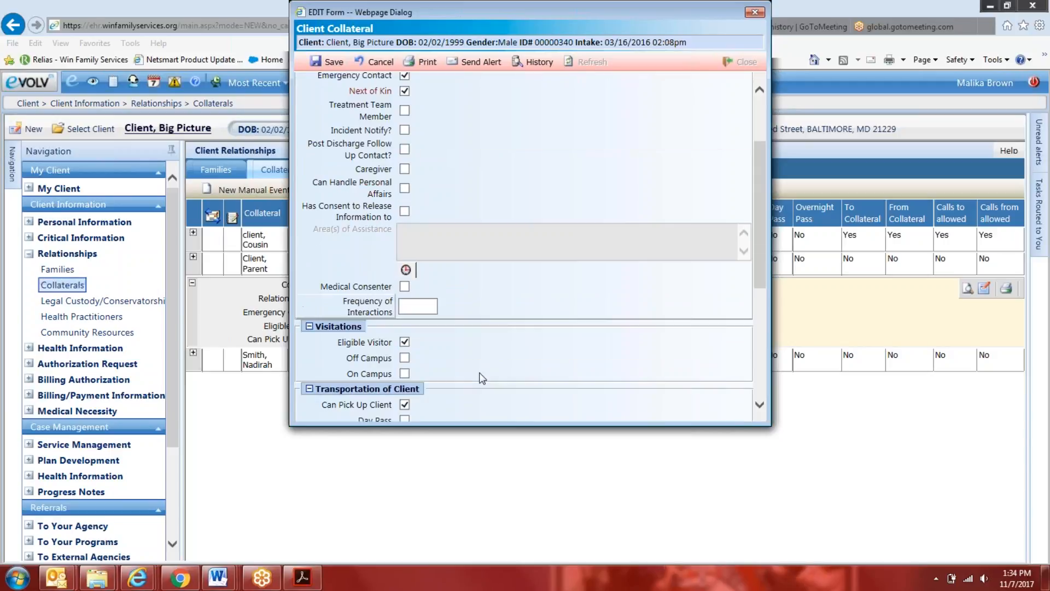
{"action": "left_click", "coordinate": [391, 310]}
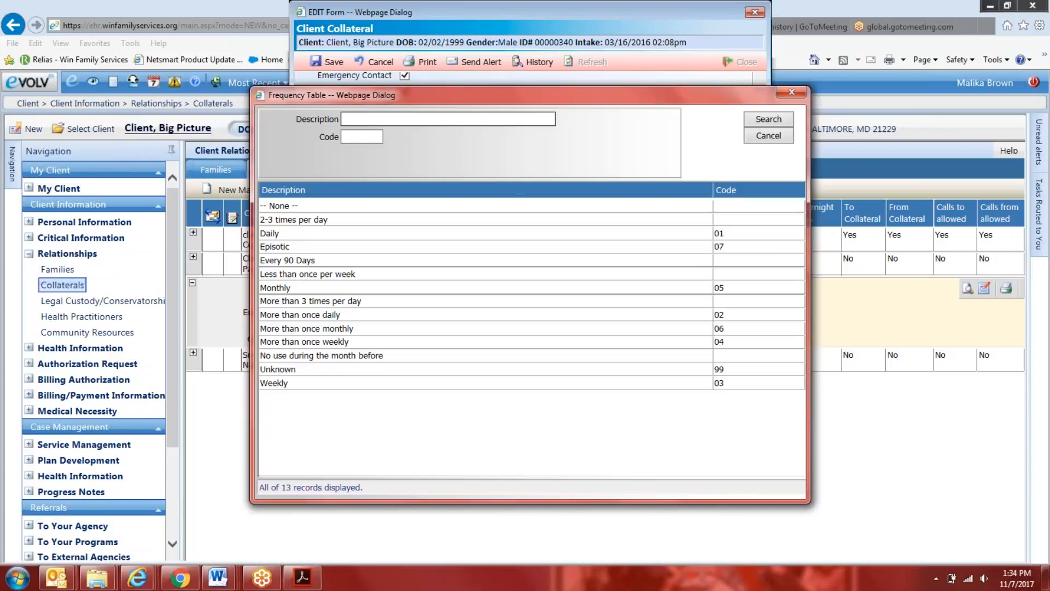
{"action": "left_click", "coordinate": [791, 92]}
{"action": "scroll", "coordinate": [653, 84], "scroll_direction": "up", "scroll_amount": 3}
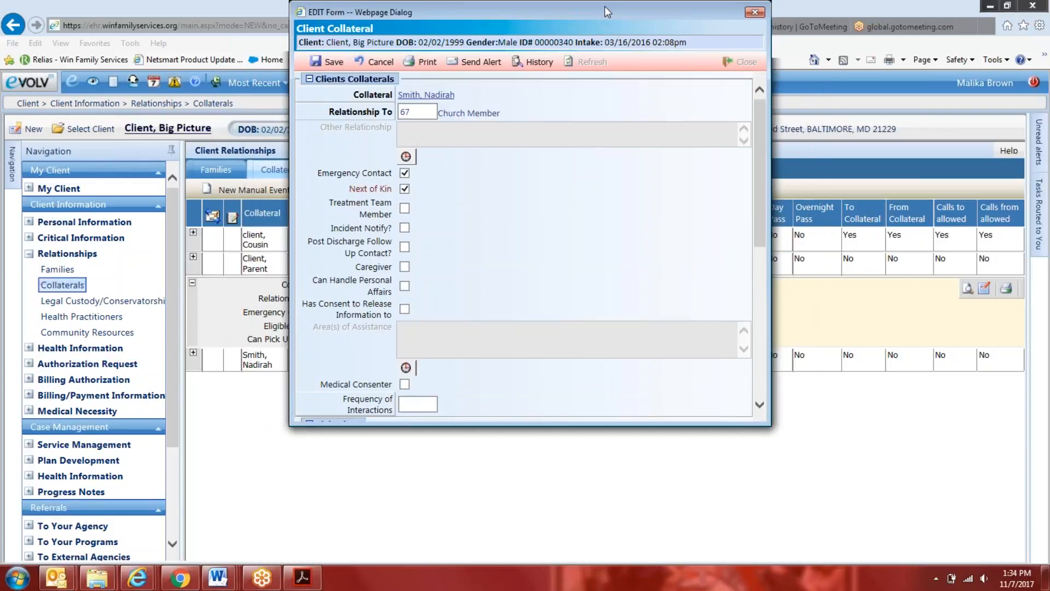
{"action": "left_click_drag", "start_coordinate": [604, 6], "coordinate": [566, 119]}
{"action": "left_click", "coordinate": [713, 120]}
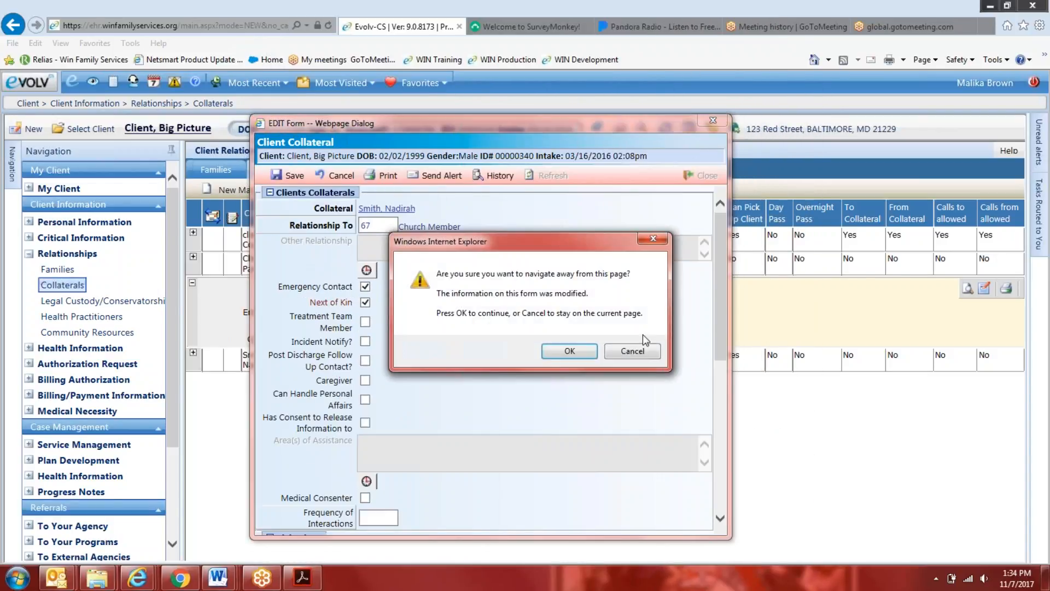
{"action": "left_click", "coordinate": [577, 353]}
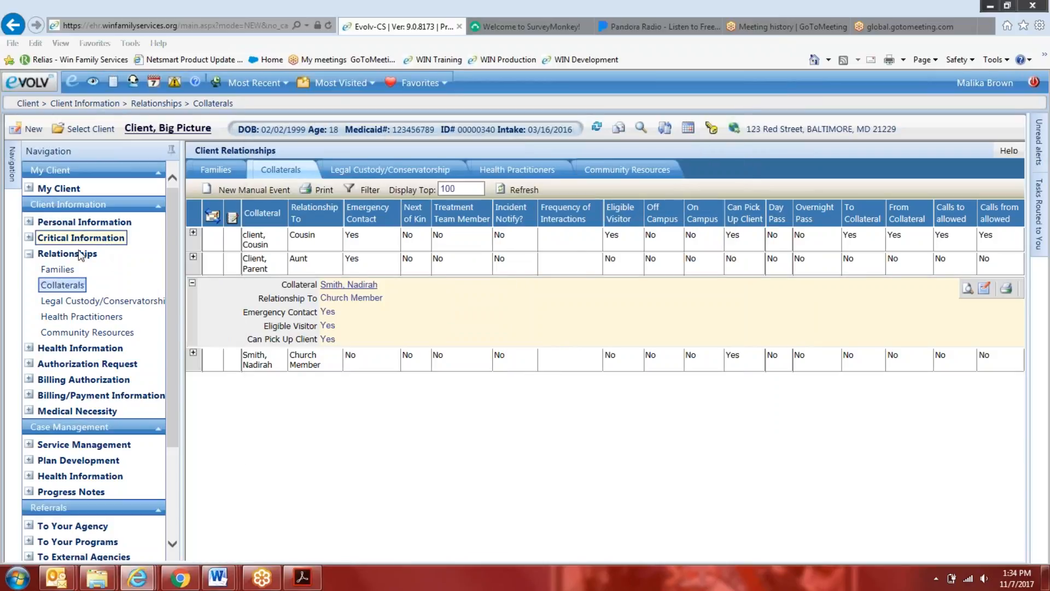
Open the staff member's own 11/07/2017 Emergency Contact event from the client's Consents, Orientation list for editing
{"action": "left_click", "coordinate": [85, 221]}
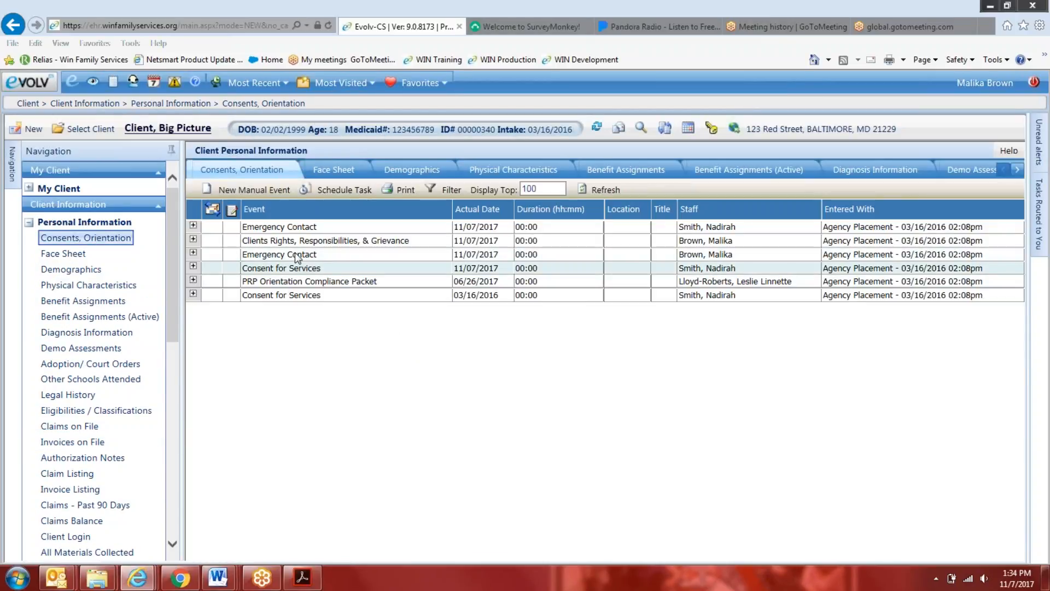
{"action": "left_click", "coordinate": [261, 256]}
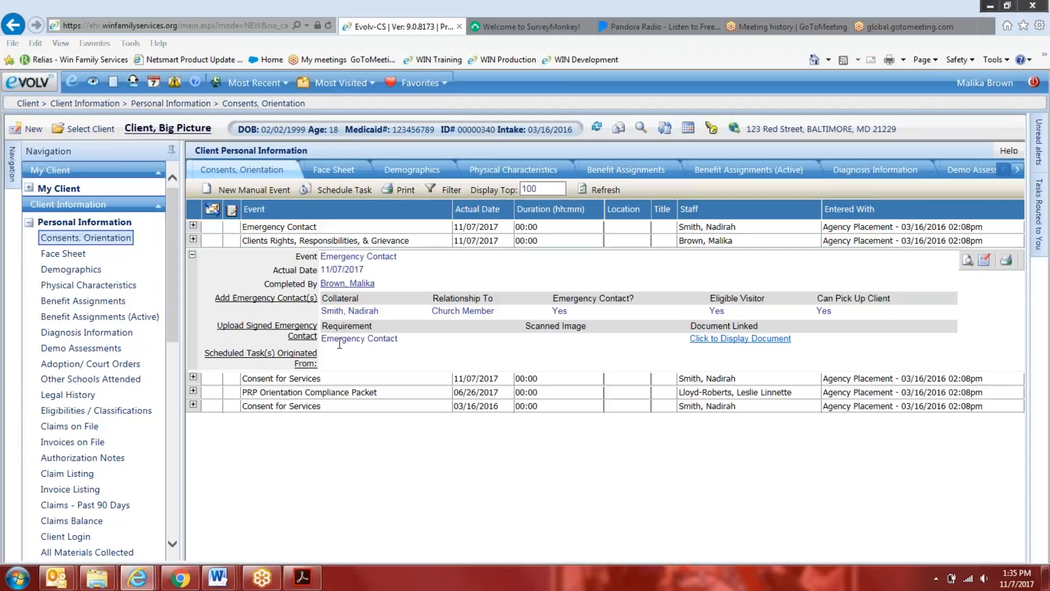
{"action": "left_click", "coordinate": [985, 260]}
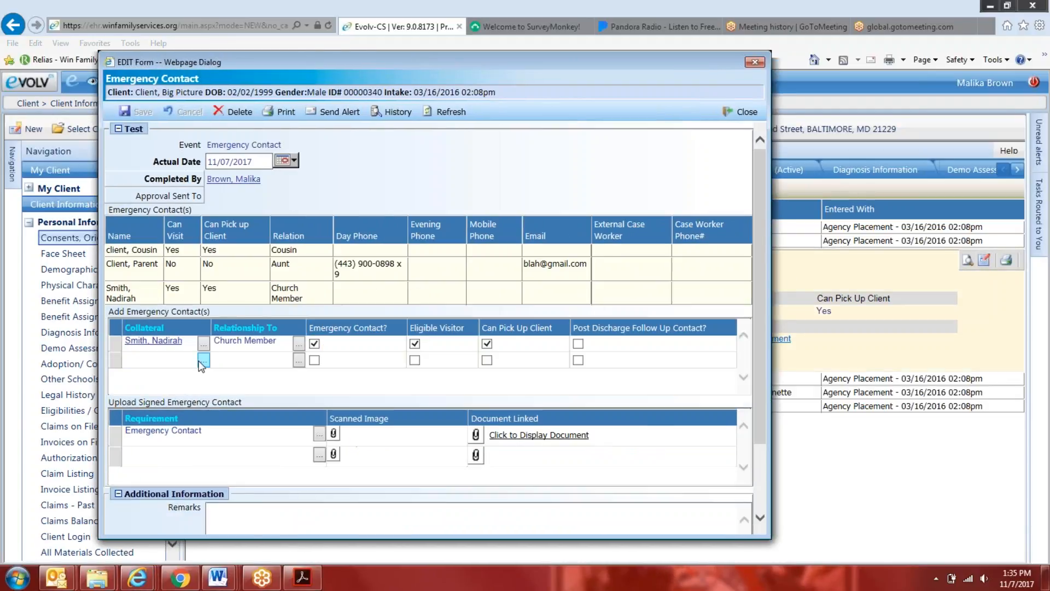
Search all people by last name for a second emergency contact collateral and start a new person record
{"action": "left_click", "coordinate": [204, 360]}
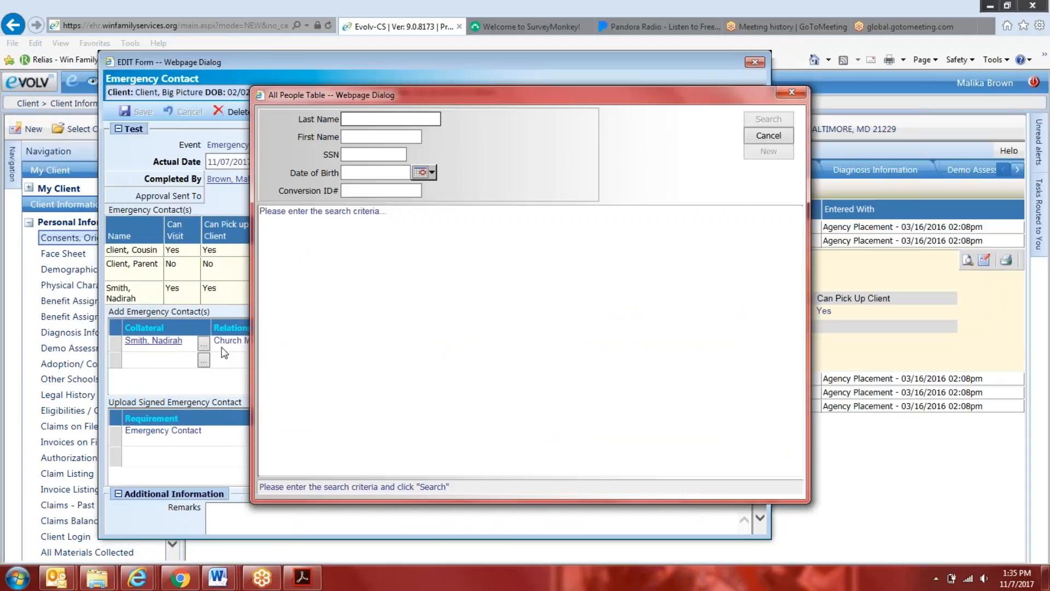
{"action": "type", "text": "cl"}
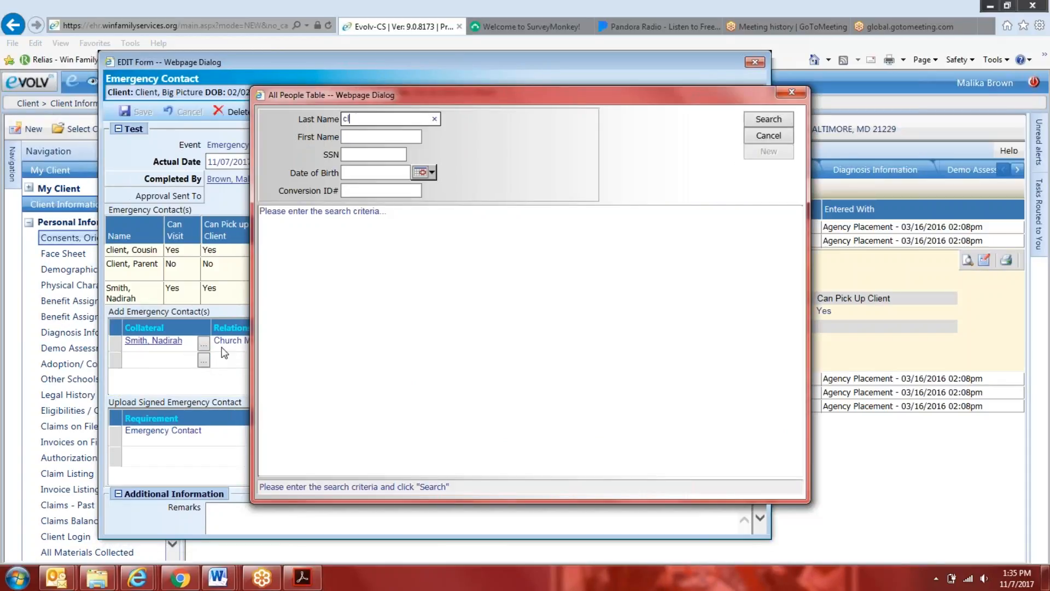
{"action": "type", "text": "ient"}
{"action": "key", "text": "Return"}
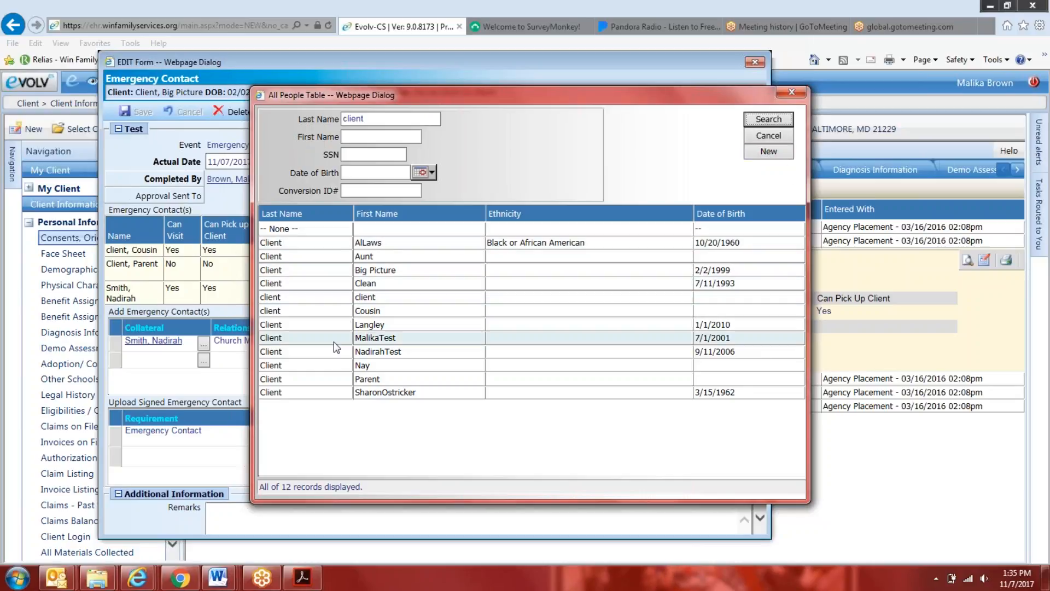
{"action": "left_click", "coordinate": [771, 153]}
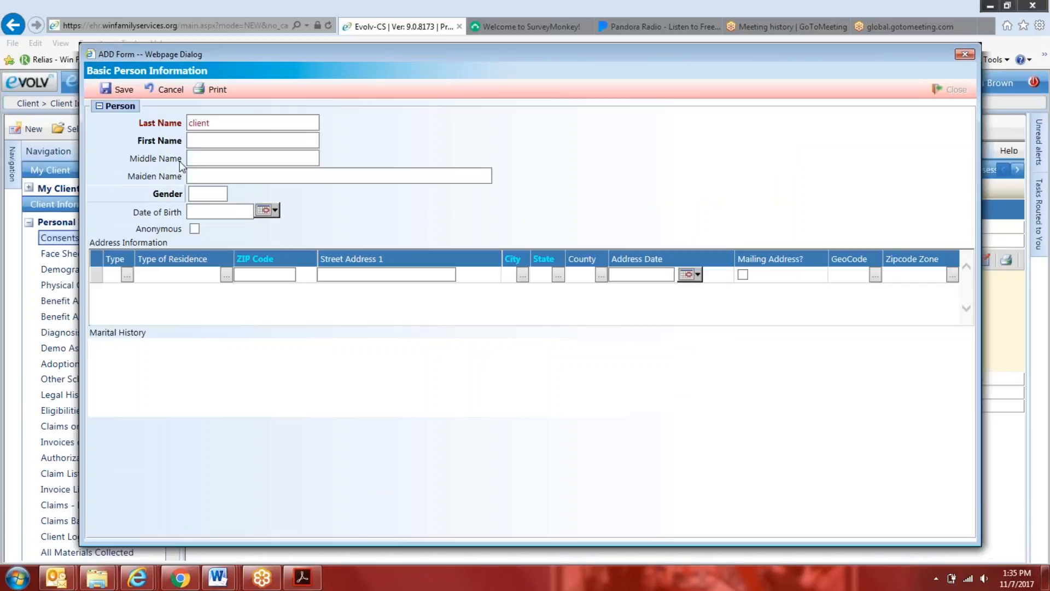
Capitalize the new person's last name, enter the first name, set the gender to F and save the person
{"action": "left_click", "coordinate": [192, 122]}
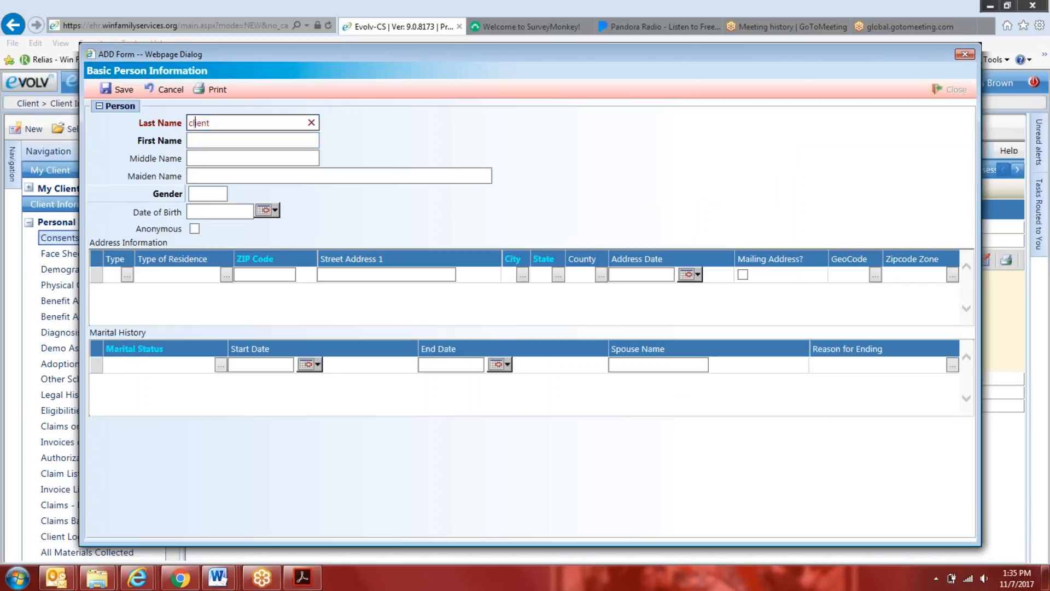
{"action": "key", "text": "BackSpace"}
{"action": "key", "text": "BackSpace"}
{"action": "key", "text": "BackSpace"}
{"action": "type", "text": "Cli"}
{"action": "key", "text": "Tab"}
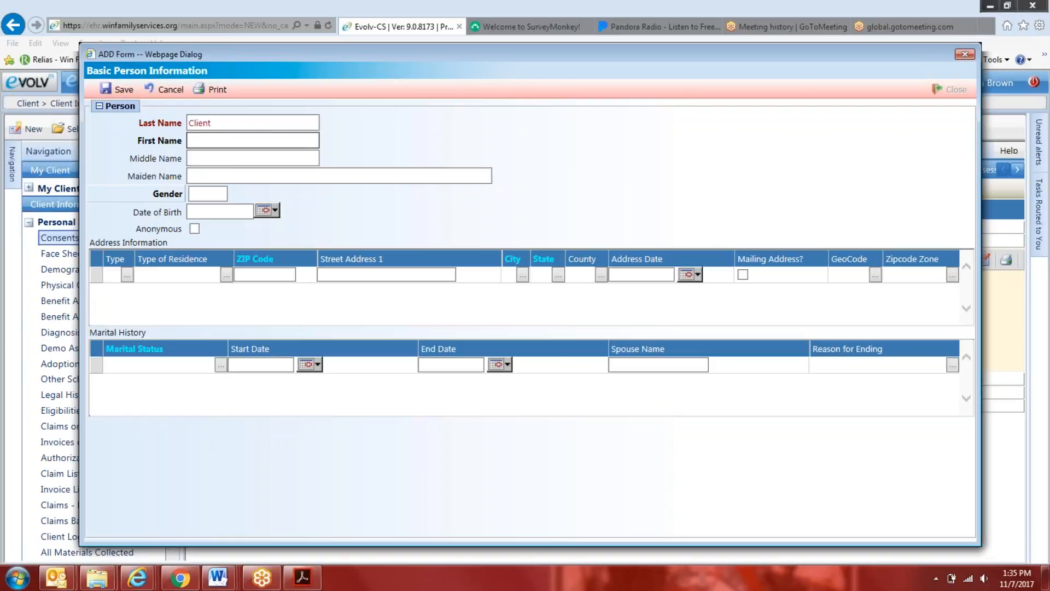
{"action": "type", "text": "Little Picture"}
{"action": "left_click", "coordinate": [211, 173]}
{"action": "type", "text": "F"}
{"action": "left_click", "coordinate": [116, 89]}
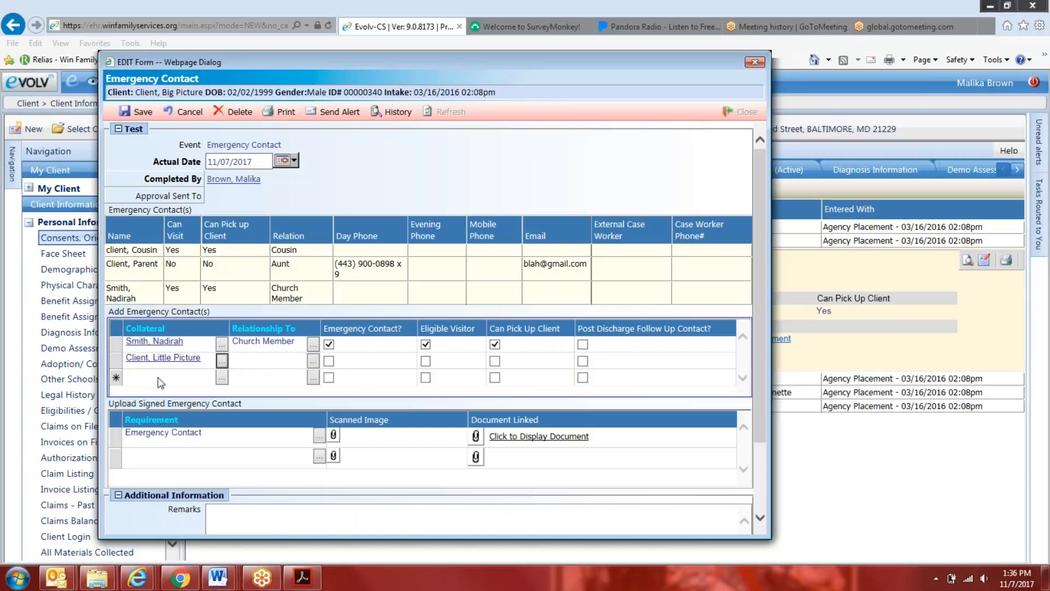
Set the new collateral's relationship to Sister, mark it as Emergency Contact and save the event
{"action": "left_click", "coordinate": [313, 361]}
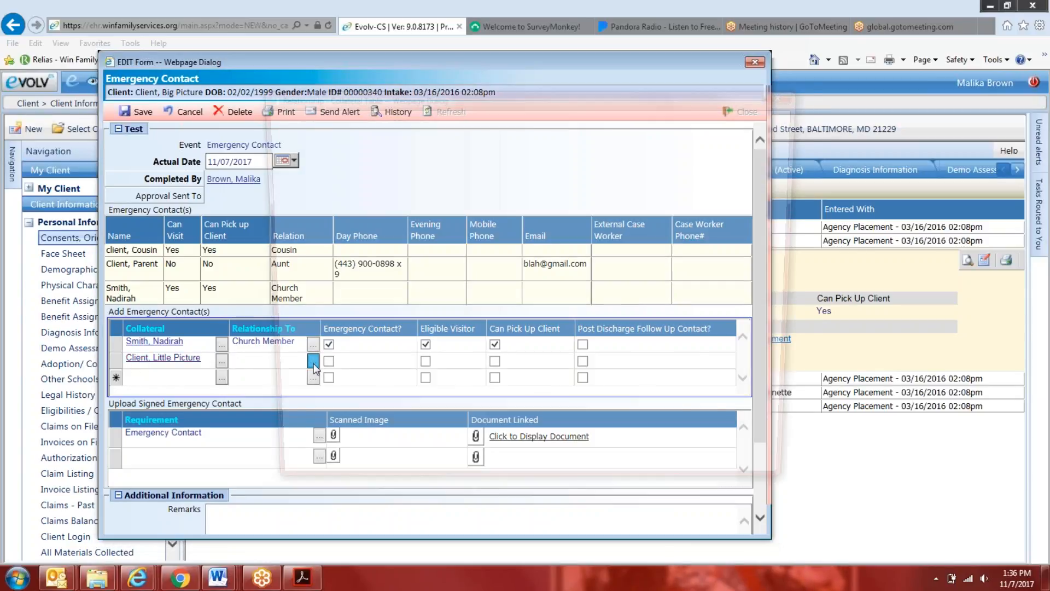
{"action": "scroll", "coordinate": [315, 415], "scroll_direction": "down", "scroll_amount": 5}
{"action": "scroll", "coordinate": [310, 416], "scroll_direction": "down", "scroll_amount": 6}
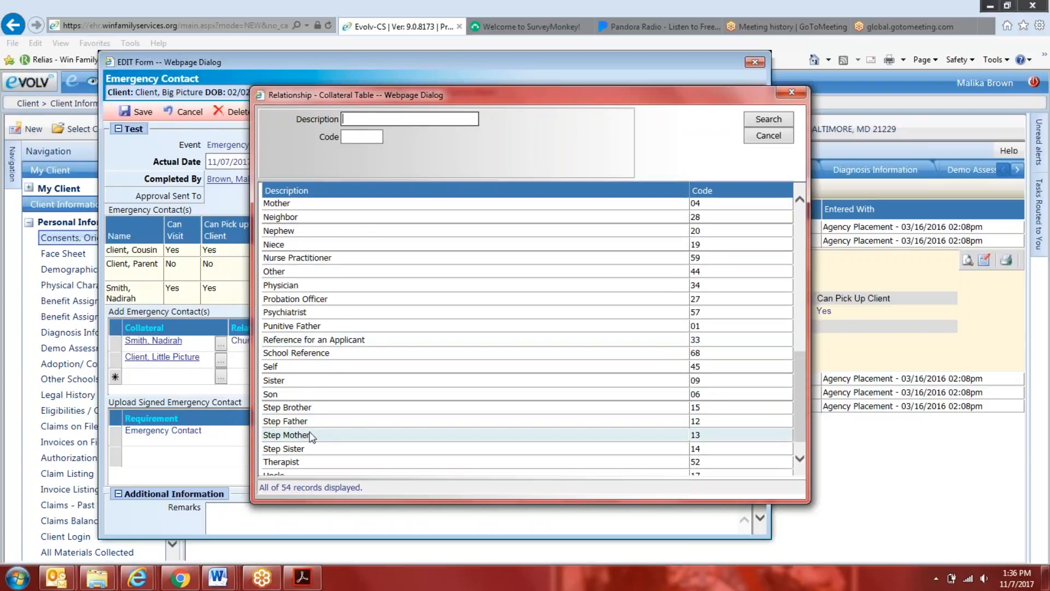
{"action": "scroll", "coordinate": [328, 435], "scroll_direction": "down", "scroll_amount": 2}
{"action": "left_click", "coordinate": [394, 358]}
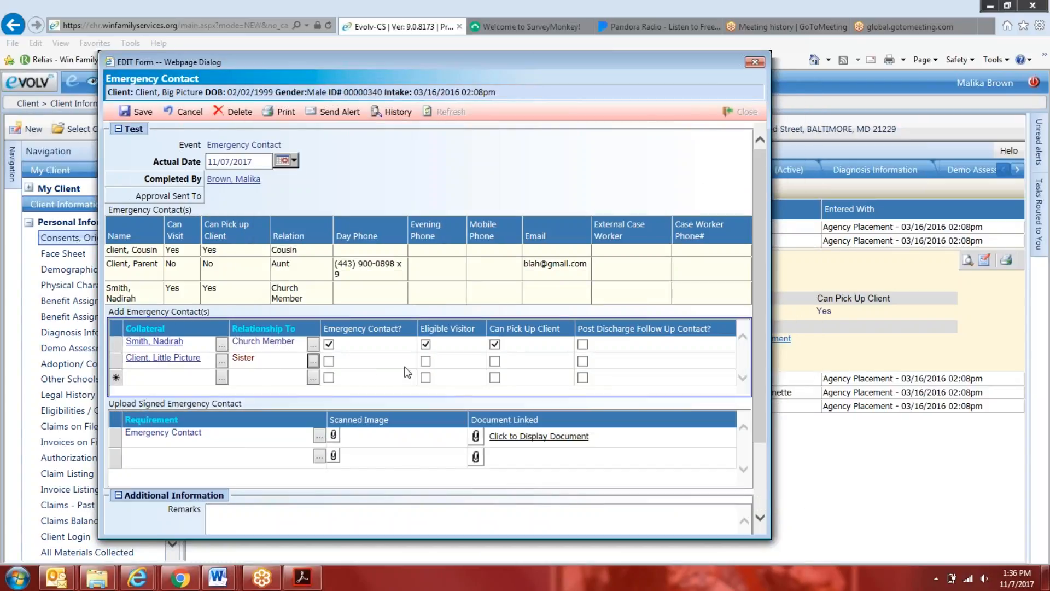
{"action": "left_click", "coordinate": [329, 361]}
{"action": "left_click", "coordinate": [137, 112]}
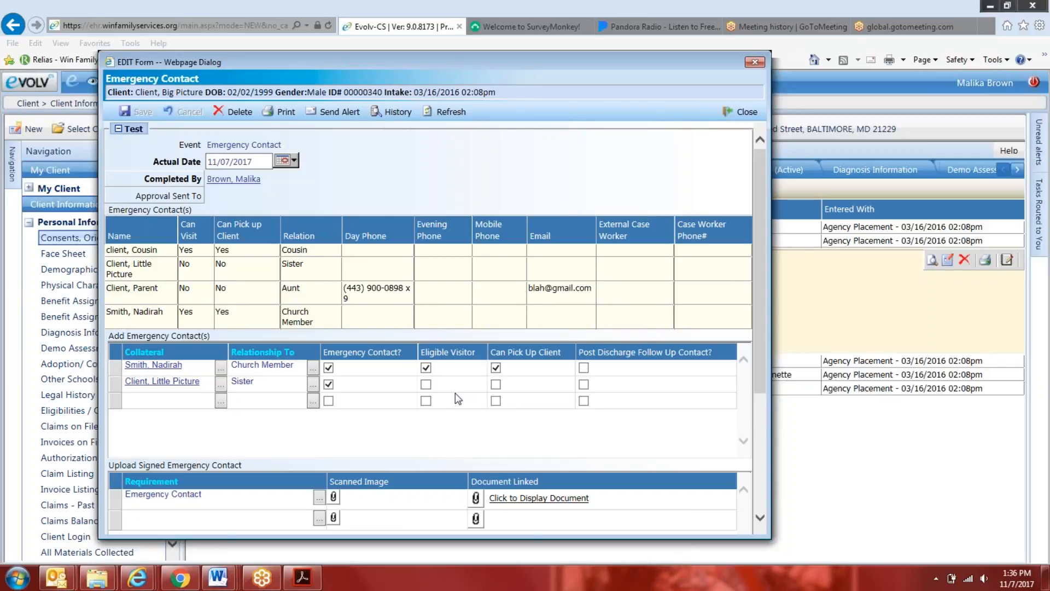
Review the updated emergency contacts and the Requirement choices for the signed form upload, and close the event
{"action": "scroll", "coordinate": [457, 394], "scroll_direction": "down", "scroll_amount": 3}
{"action": "scroll", "coordinate": [456, 395], "scroll_direction": "up", "scroll_amount": 3}
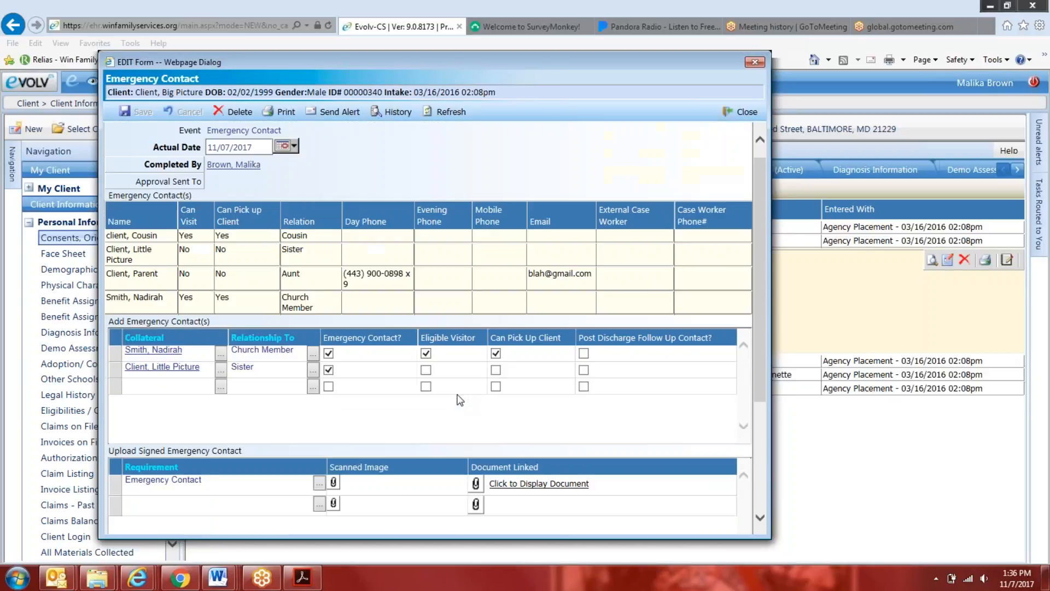
{"action": "scroll", "coordinate": [457, 395], "scroll_direction": "up", "scroll_amount": 1}
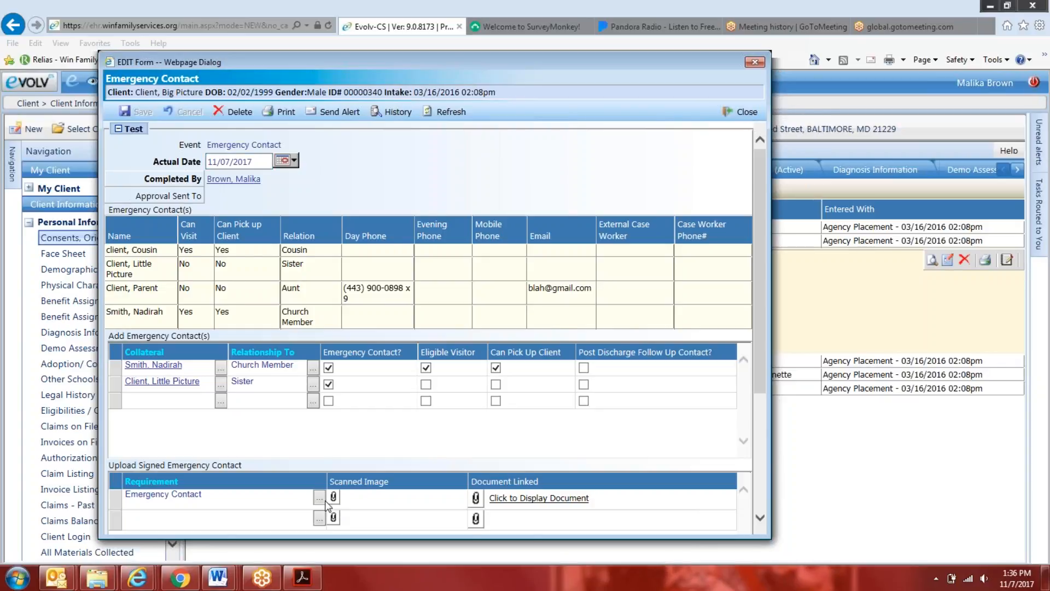
{"action": "scroll", "coordinate": [335, 512], "scroll_direction": "down", "scroll_amount": 3}
{"action": "left_click", "coordinate": [319, 346]}
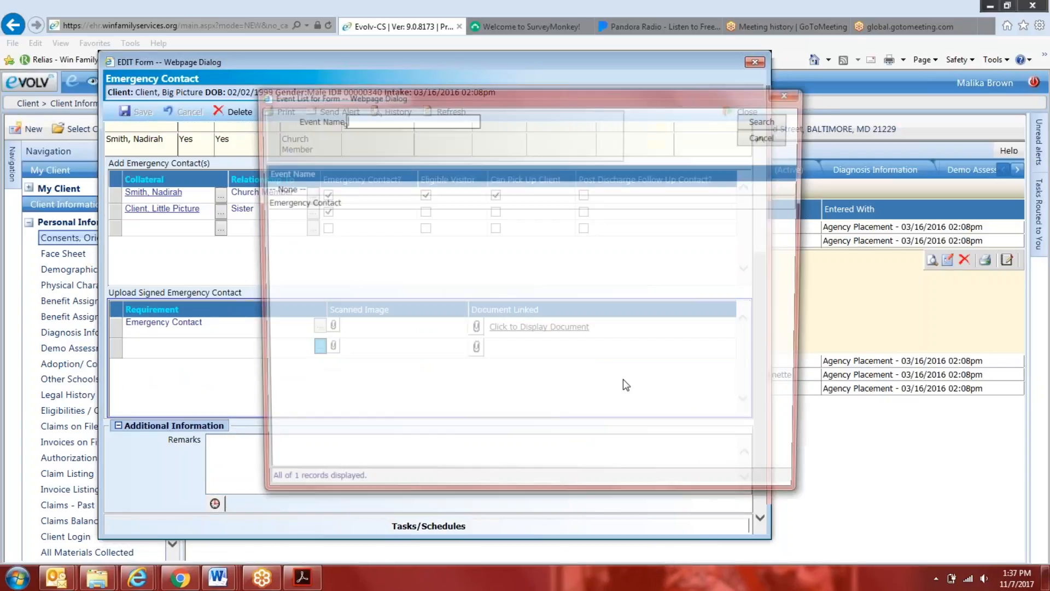
{"action": "left_click", "coordinate": [785, 93]}
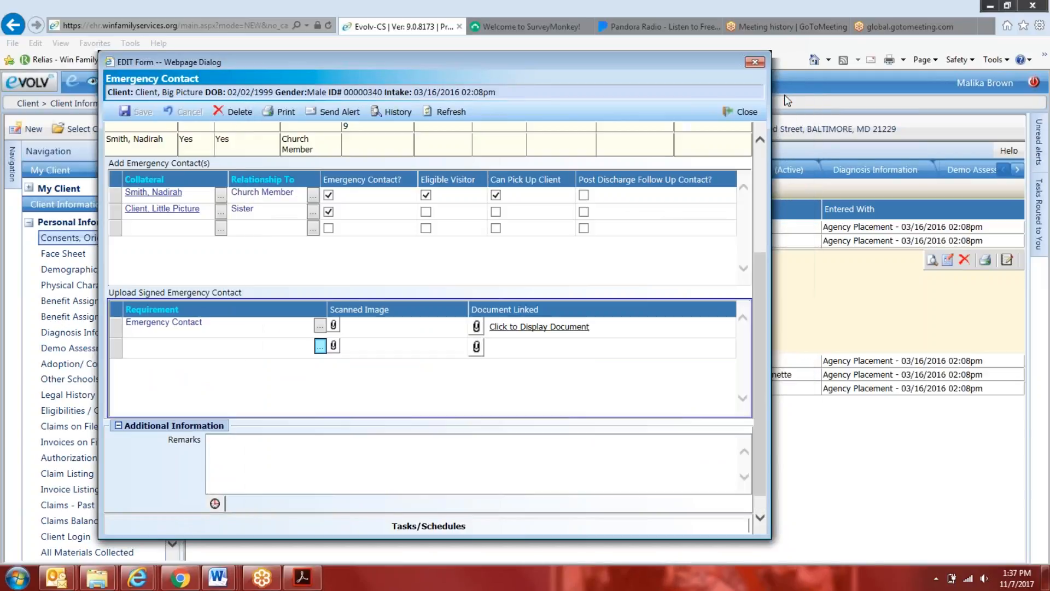
{"action": "left_click", "coordinate": [755, 110]}
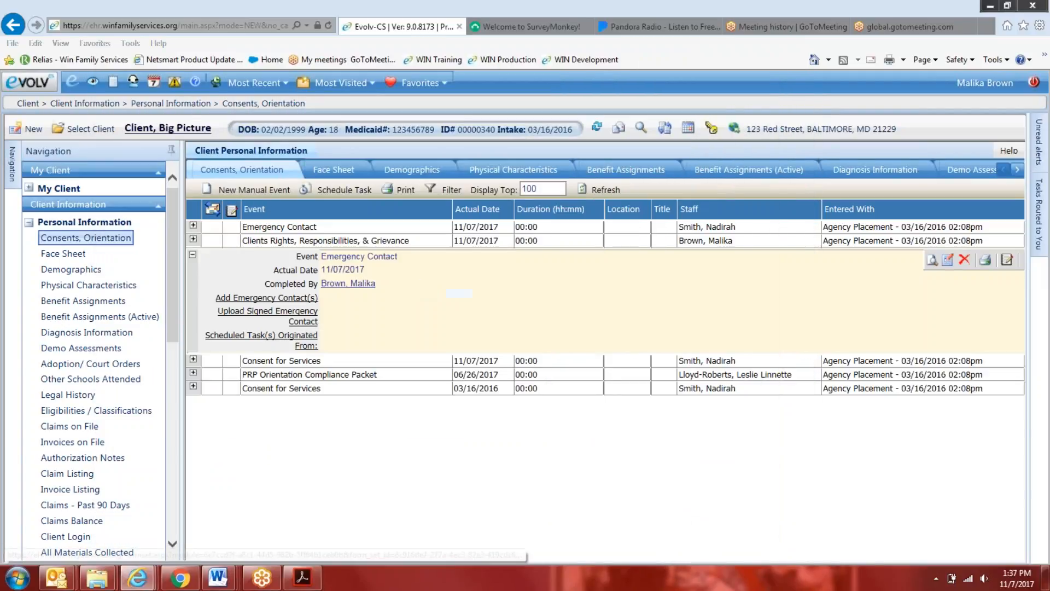
Open a new Psychiatric Rehabilitation Referral event for the client and examine its Requirement choices without picking one
{"action": "left_click", "coordinate": [261, 192]}
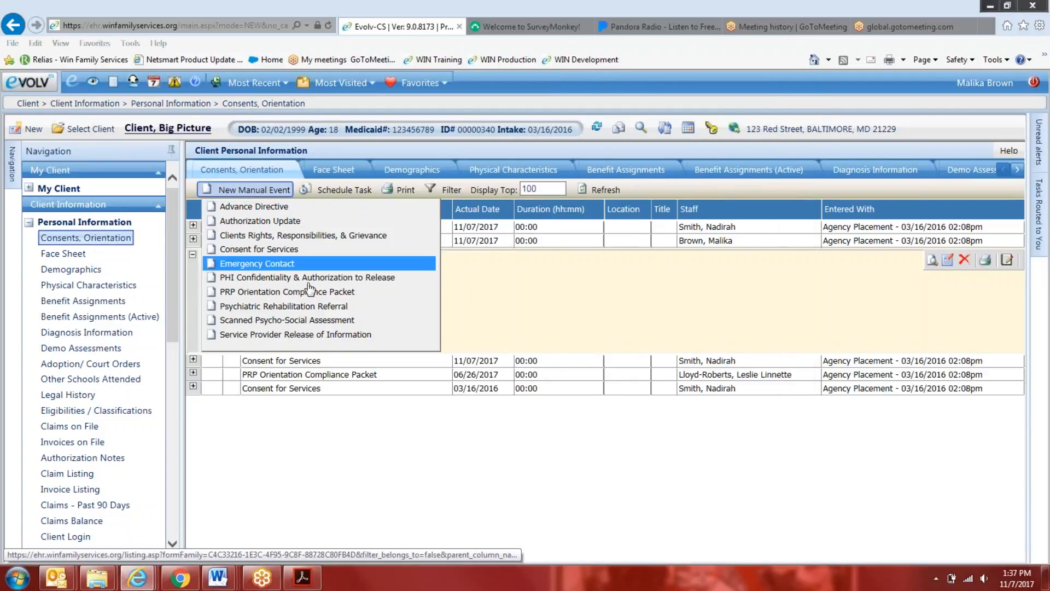
{"action": "left_click", "coordinate": [273, 306]}
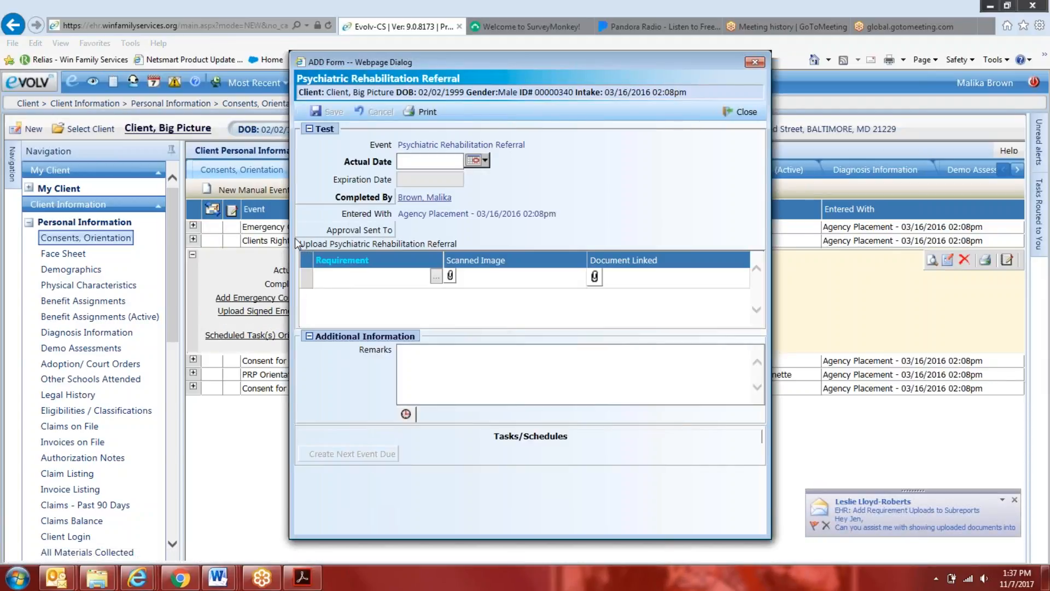
{"action": "left_click_drag", "start_coordinate": [292, 218], "coordinate": [131, 208]}
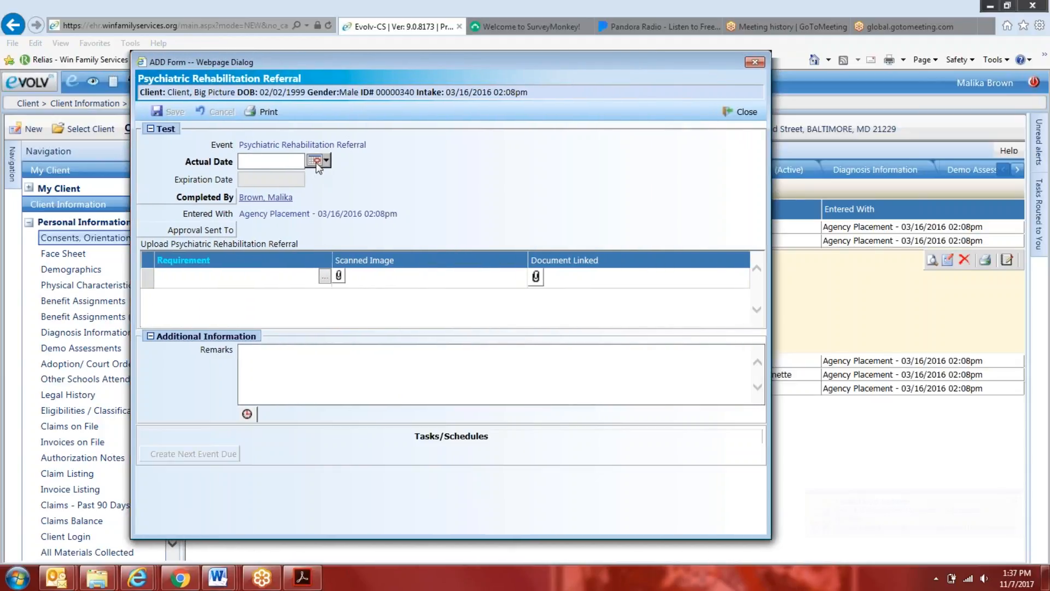
{"action": "left_click", "coordinate": [318, 160]}
{"action": "left_click", "coordinate": [485, 181]}
{"action": "left_click", "coordinate": [324, 276]}
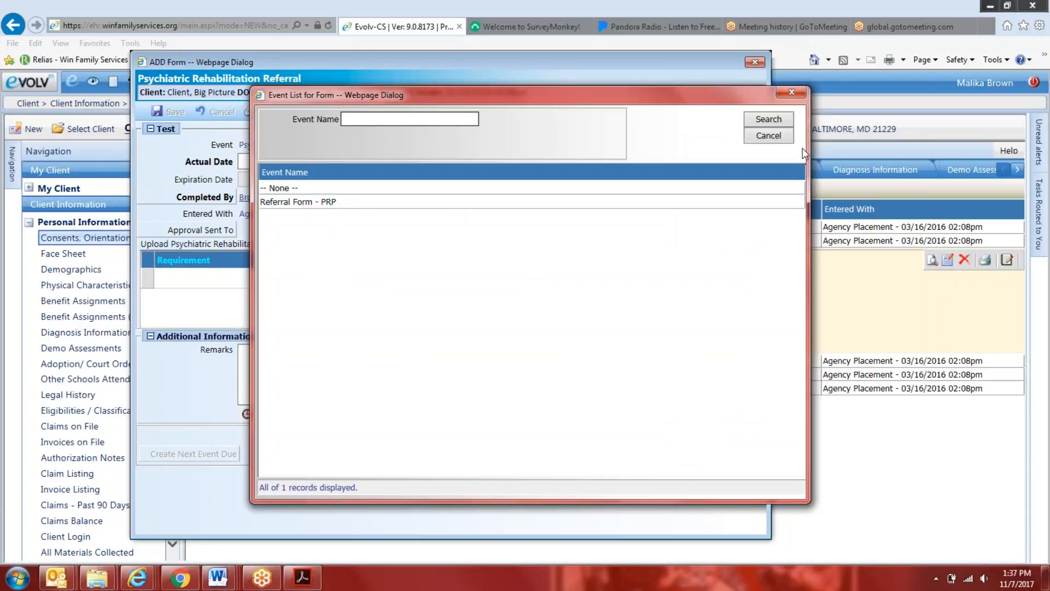
{"action": "left_click", "coordinate": [770, 135]}
{"action": "left_click_drag", "start_coordinate": [393, 60], "coordinate": [372, 162]}
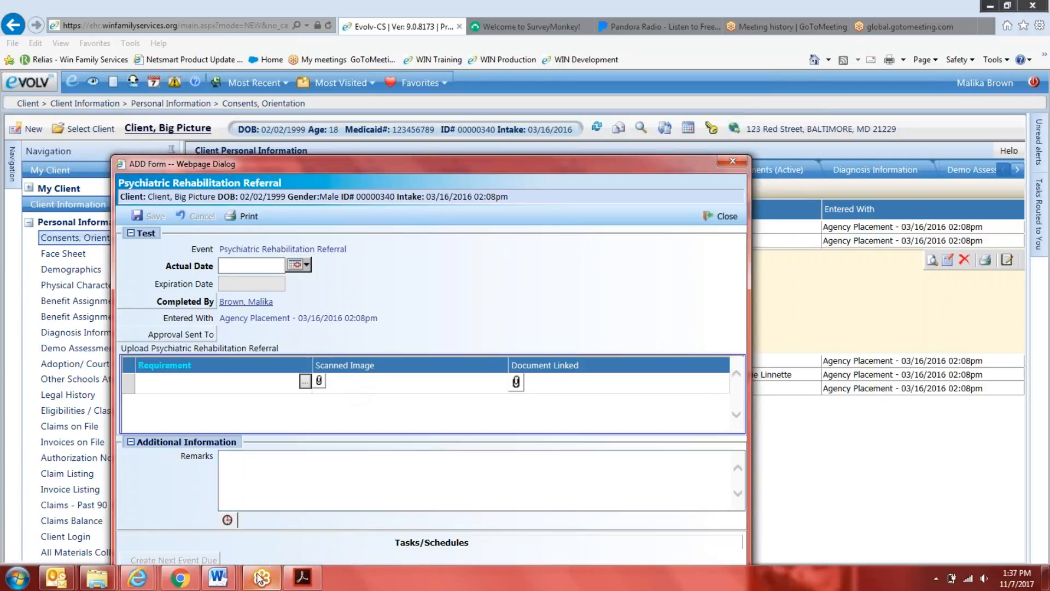
Switch to the Quality Records procedure draft in Word and highlight the four Referral Module date definitions, viewed at 130%
{"action": "left_click", "coordinate": [217, 577]}
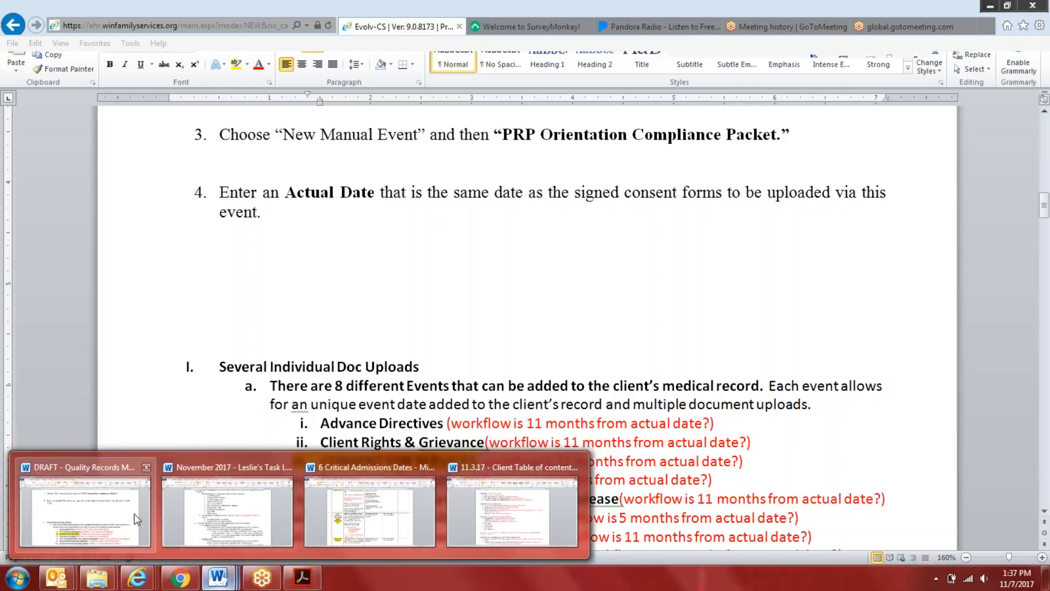
{"action": "left_click", "coordinate": [134, 514]}
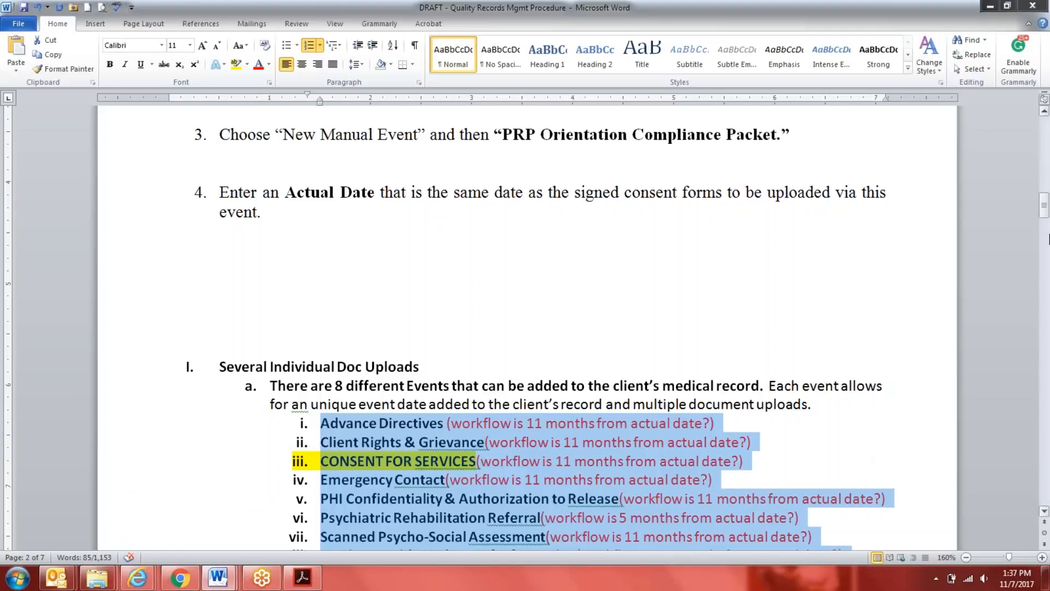
{"action": "left_click_drag", "start_coordinate": [1044, 202], "coordinate": [1045, 132]}
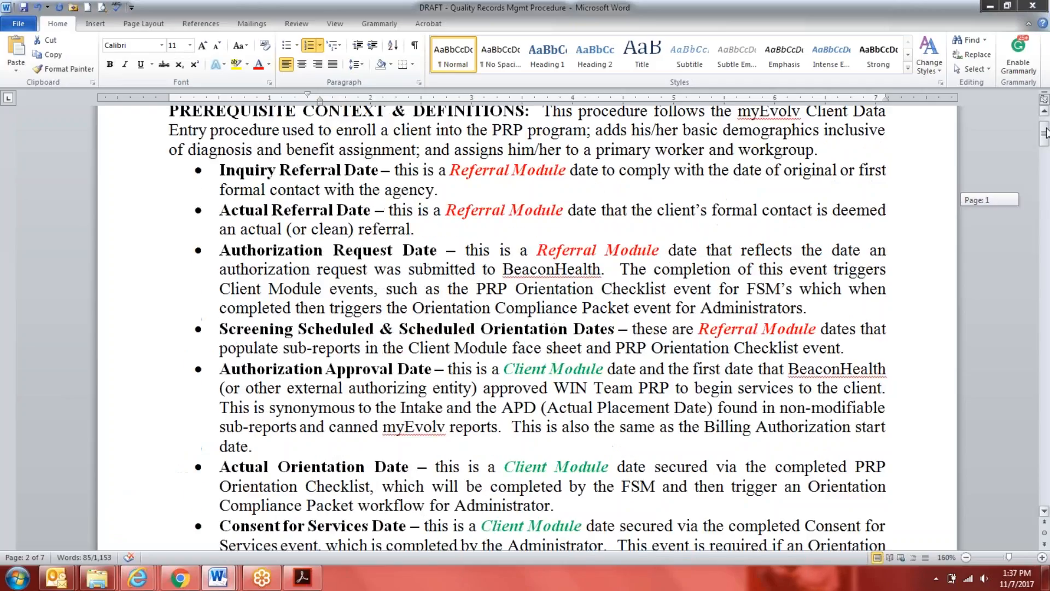
{"action": "left_click", "coordinate": [966, 557]}
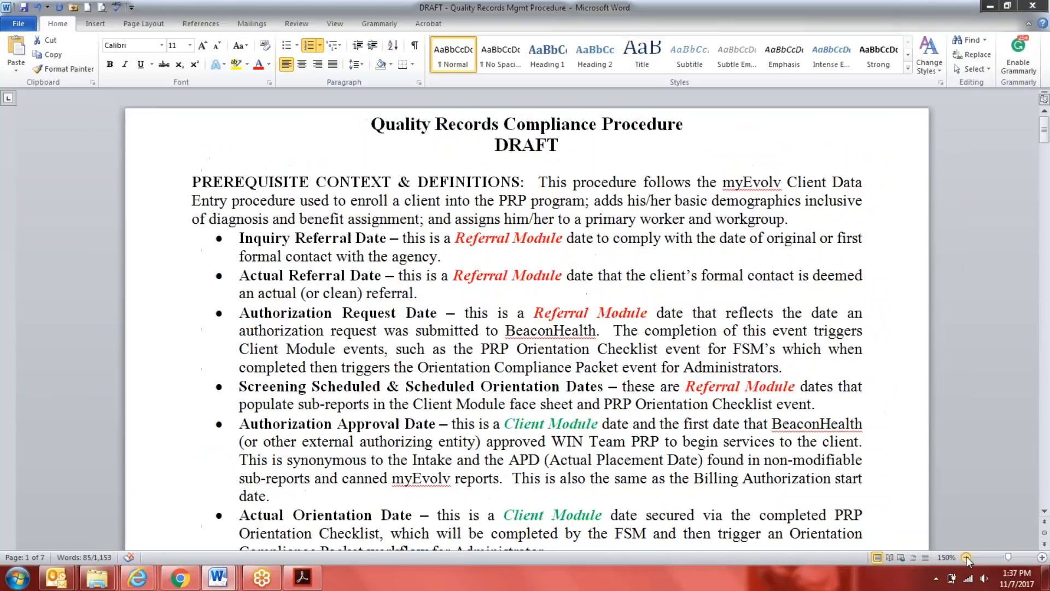
{"action": "left_click", "coordinate": [965, 557]}
{"action": "left_click", "coordinate": [965, 557]}
{"action": "scroll", "coordinate": [721, 428], "scroll_direction": "down", "scroll_amount": 1}
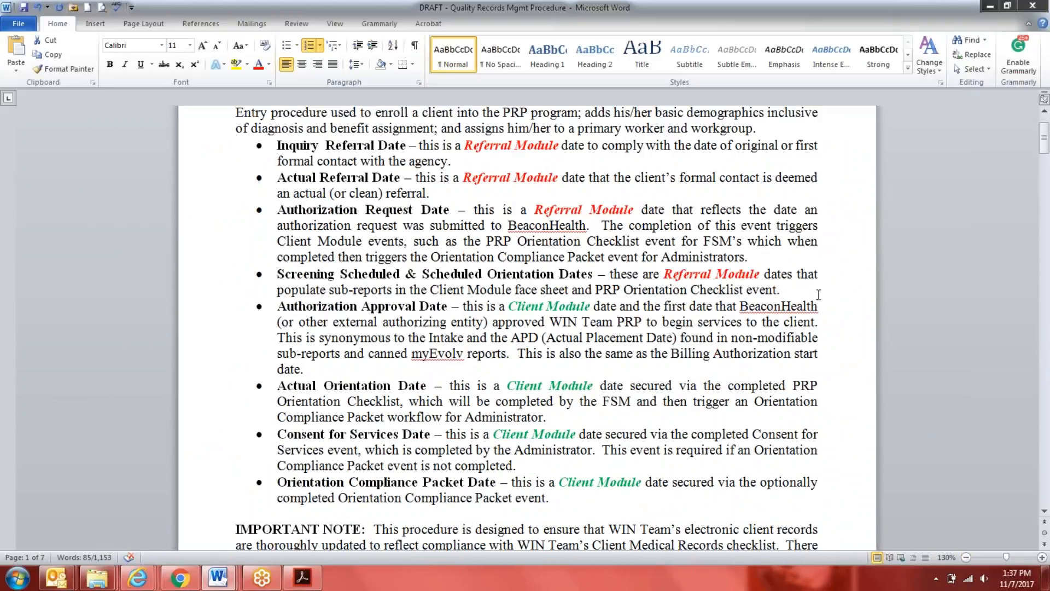
{"action": "left_click_drag", "start_coordinate": [807, 291], "coordinate": [107, 142]}
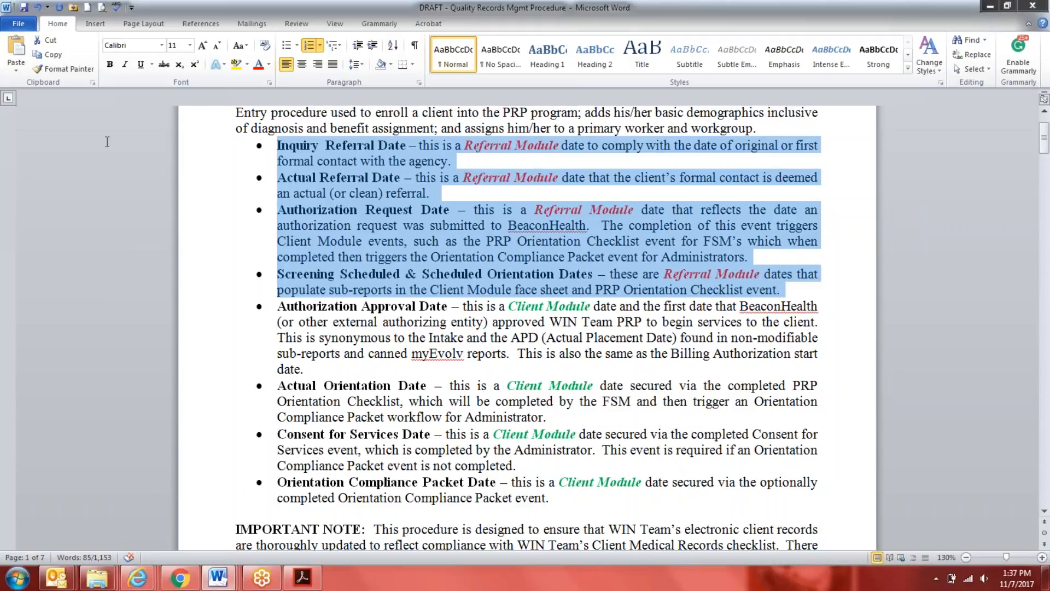
Highlight the four Client Module date definitions, from Authorization Approval Date through Orientation Compliance Packet Date, and look over the sections that follow
{"action": "left_click_drag", "start_coordinate": [572, 503], "coordinate": [182, 307]}
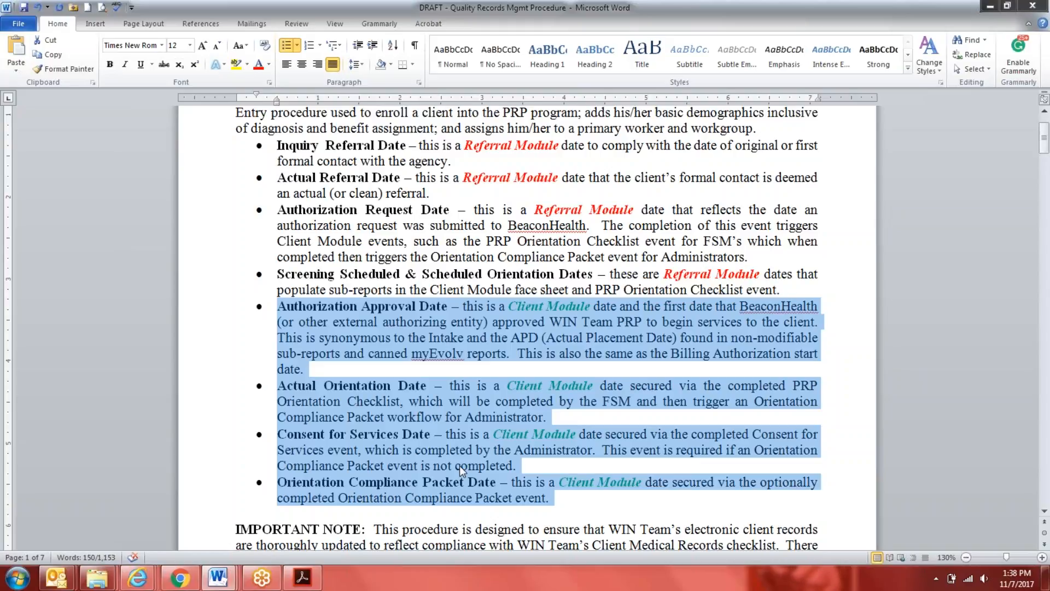
{"action": "scroll", "coordinate": [459, 465], "scroll_direction": "down", "scroll_amount": 2}
{"action": "scroll", "coordinate": [493, 474], "scroll_direction": "down", "scroll_amount": 8}
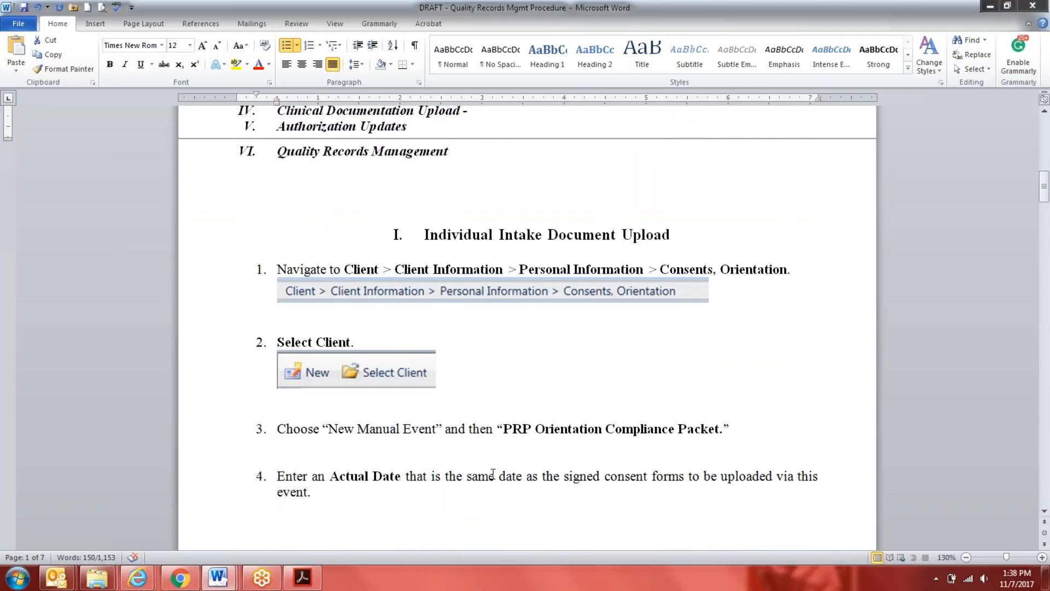
{"action": "scroll", "coordinate": [493, 473], "scroll_direction": "up", "scroll_amount": 4}
Switch to the myEvolv window and close the new Psychiatric Rehabilitation Referral event without saving
{"action": "mouse_move", "coordinate": [137, 578]}
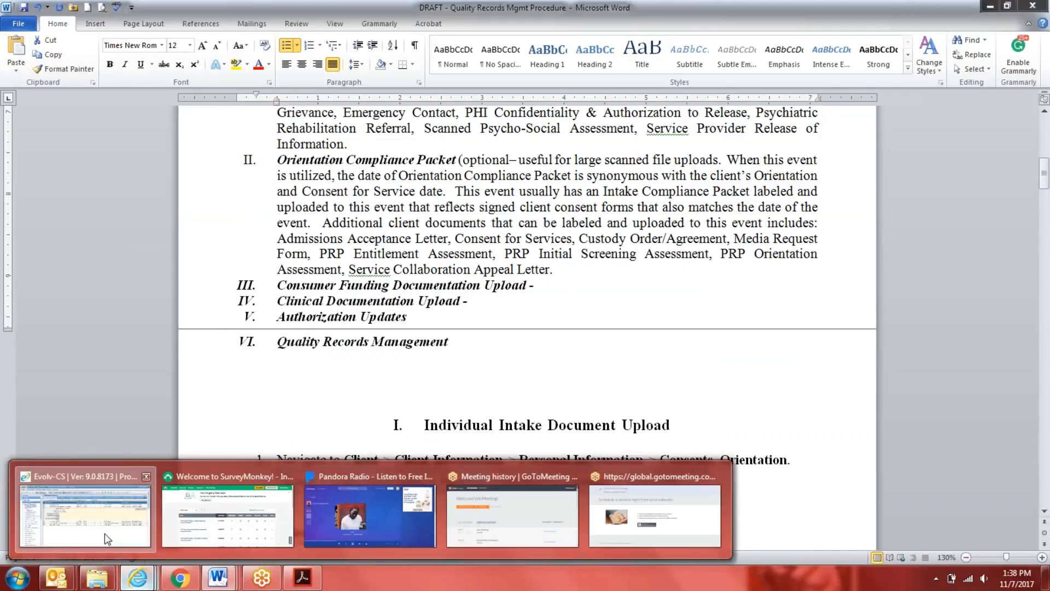
{"action": "left_click", "coordinate": [84, 514]}
{"action": "left_click", "coordinate": [721, 216]}
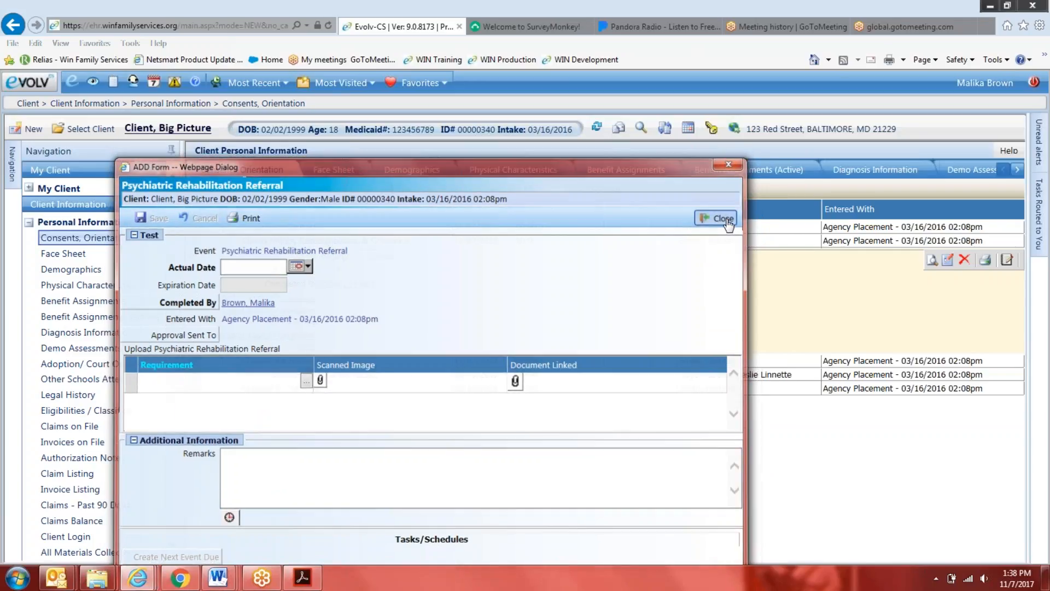
Open a new Scanned Psycho-Social Assessment event, examine its Requirement choices without picking one, and close the event
{"action": "left_click", "coordinate": [245, 195]}
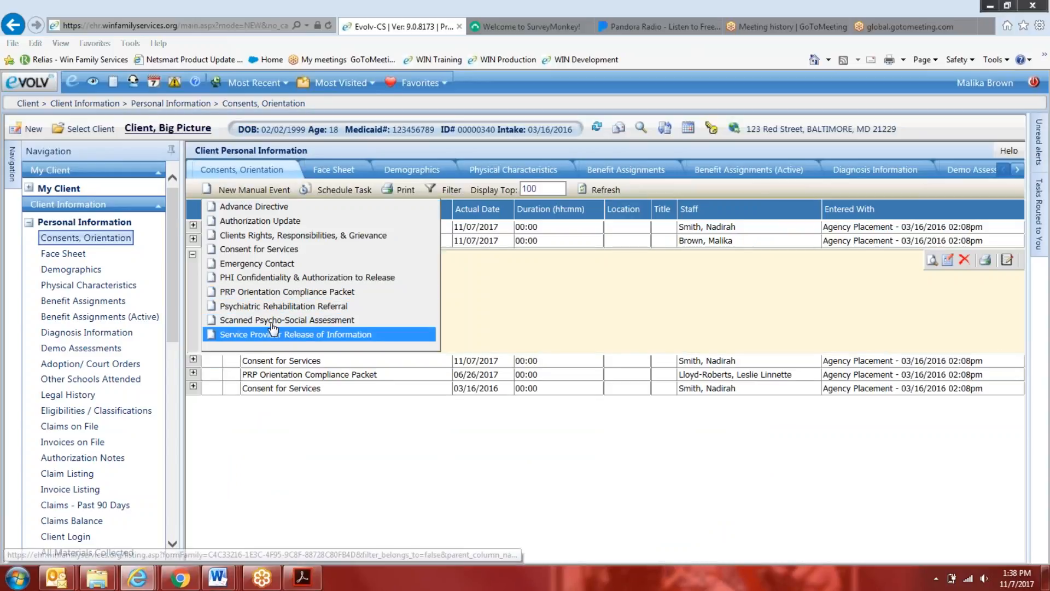
{"action": "left_click", "coordinate": [273, 322]}
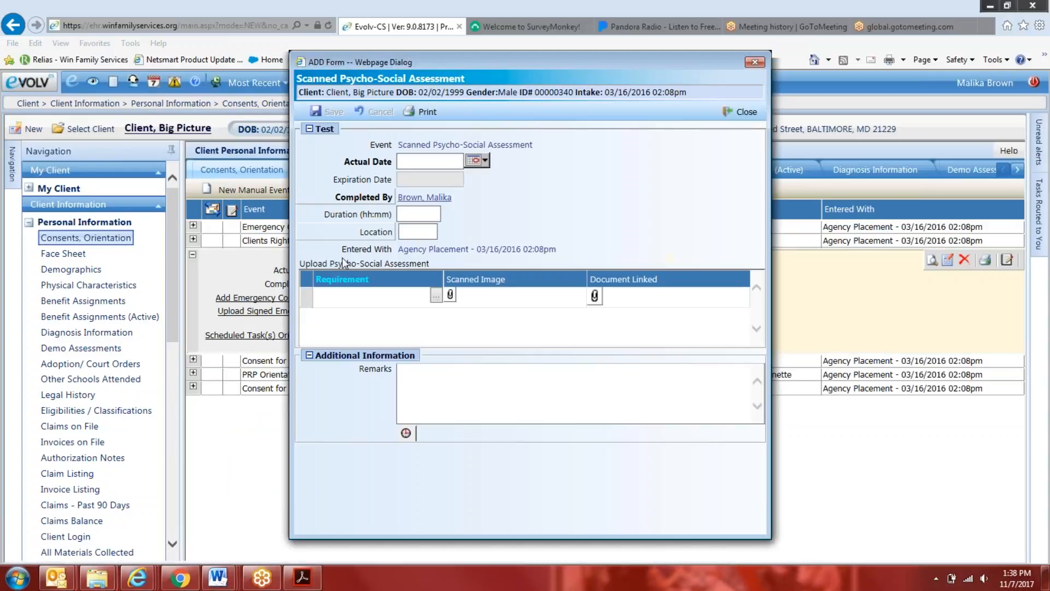
{"action": "left_click", "coordinate": [436, 295]}
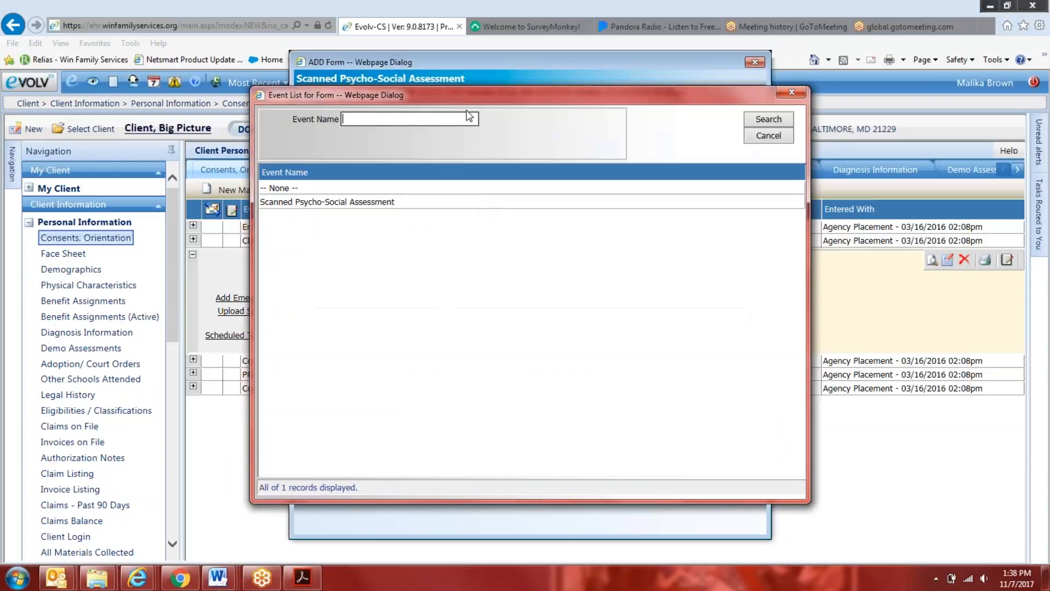
{"action": "left_click_drag", "start_coordinate": [587, 96], "coordinate": [749, 114]}
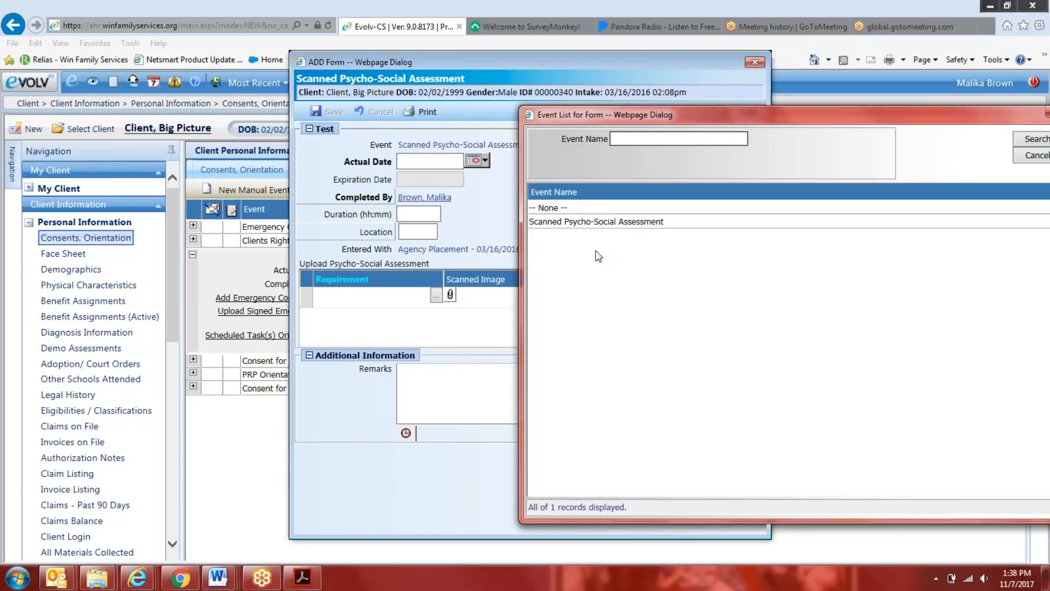
{"action": "left_click_drag", "start_coordinate": [1045, 115], "coordinate": [907, 180]}
{"action": "left_click", "coordinate": [906, 180]}
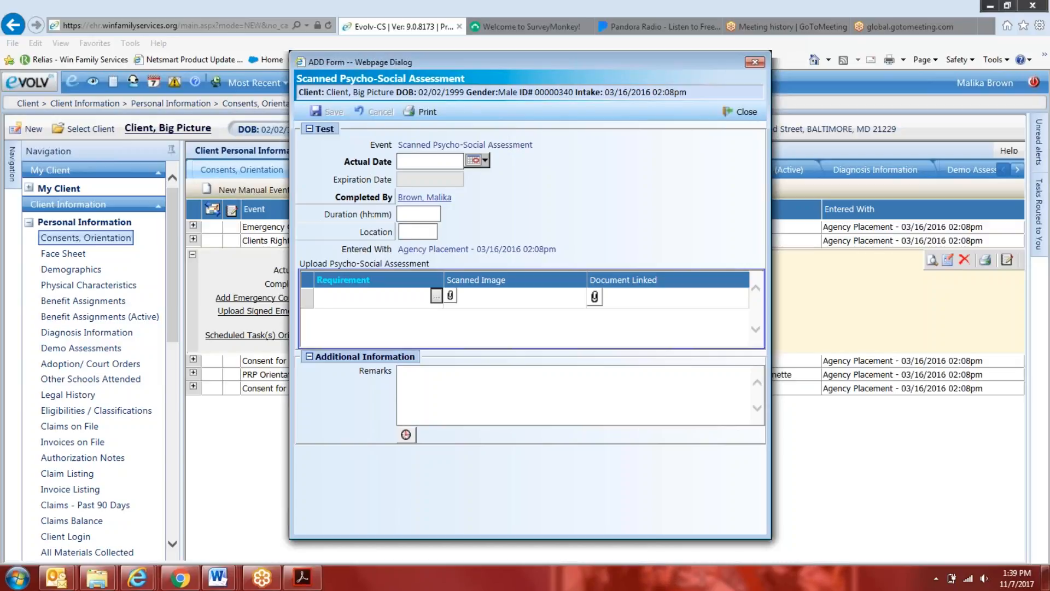
{"action": "left_click", "coordinate": [740, 111]}
Open a new Service Provider Release of Information event, look over its form and close it without saving
{"action": "left_click", "coordinate": [252, 190]}
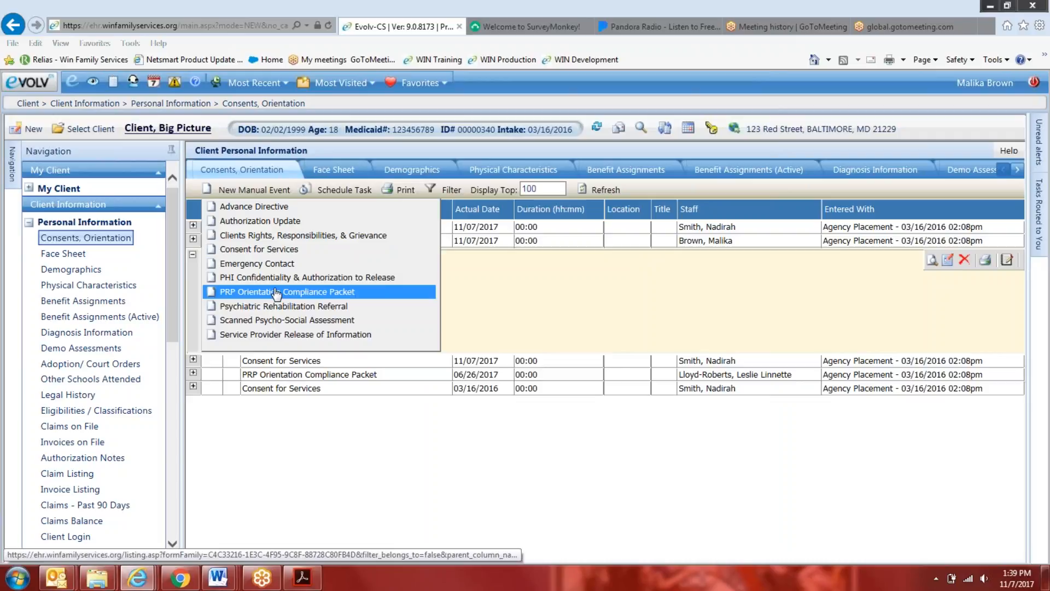
{"action": "left_click", "coordinate": [277, 335]}
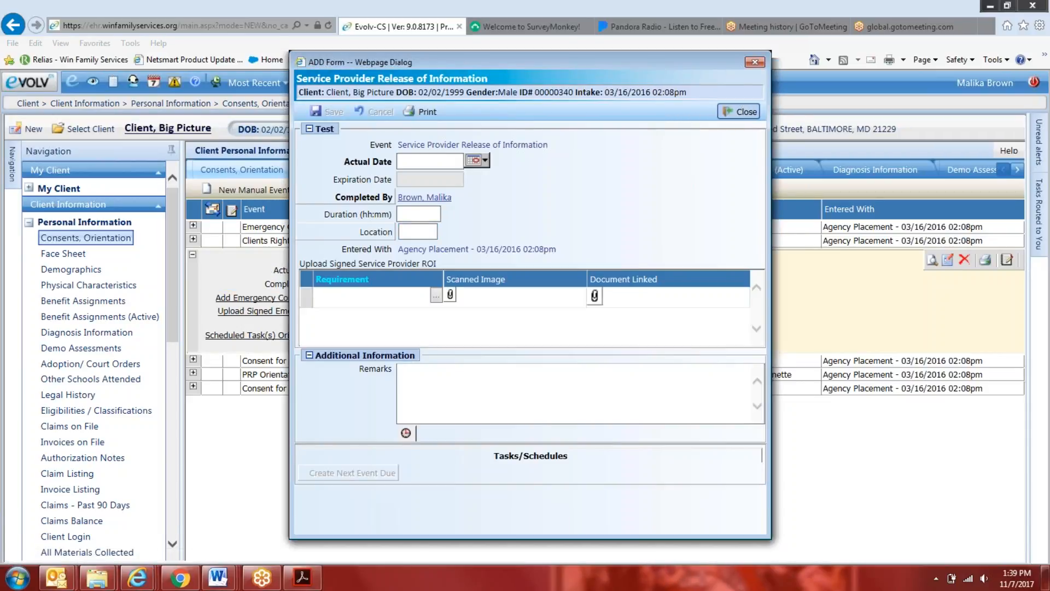
{"action": "left_click", "coordinate": [740, 111]}
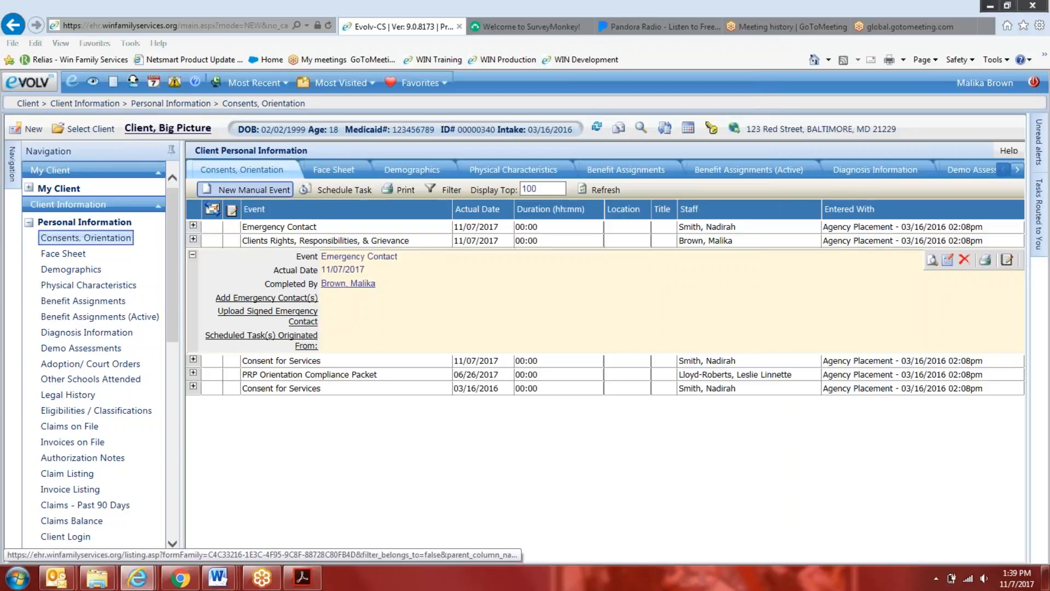
Collapse the Personal Information and Relationships groups in the client navigation
{"action": "left_click", "coordinate": [236, 189]}
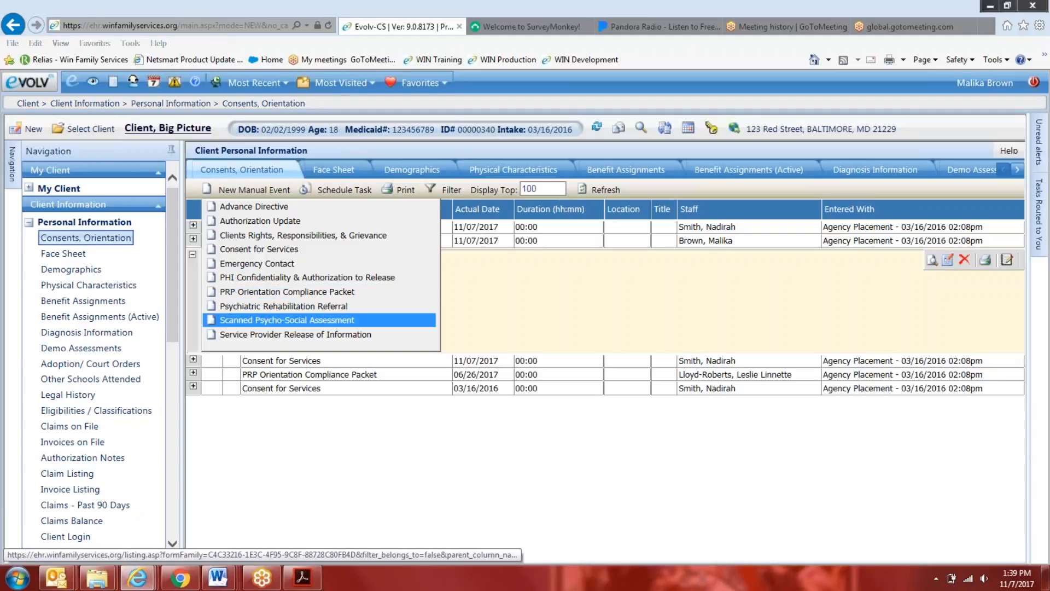
{"action": "left_click_drag", "start_coordinate": [173, 253], "coordinate": [166, 222]}
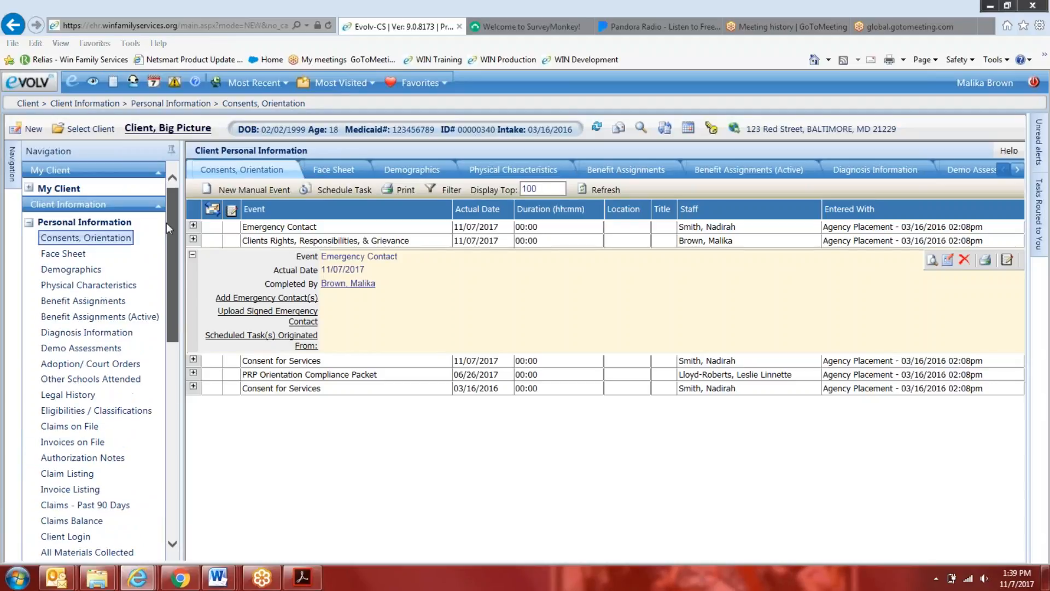
{"action": "left_click", "coordinate": [29, 221]}
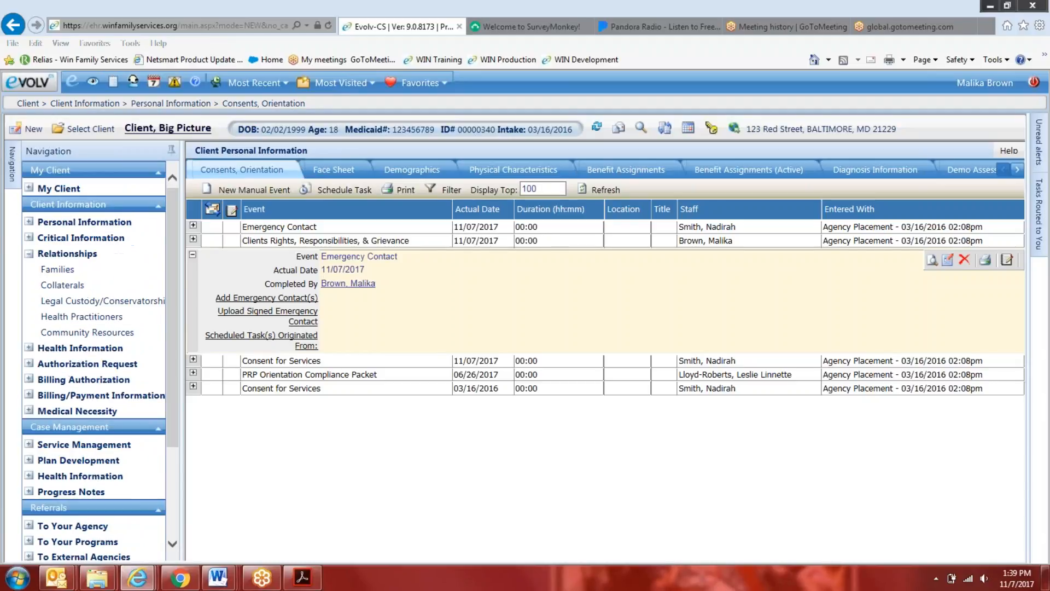
{"action": "left_click", "coordinate": [29, 254]}
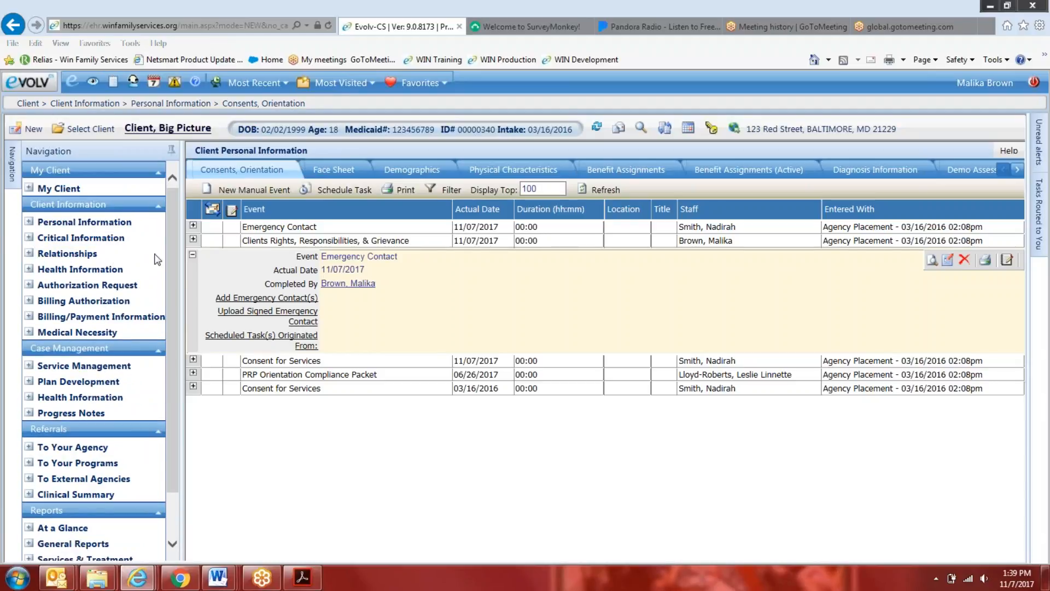
Bring up a new PRP Orientation Compliance Packet event for the client and close it without entering anything
{"action": "left_click", "coordinate": [252, 191]}
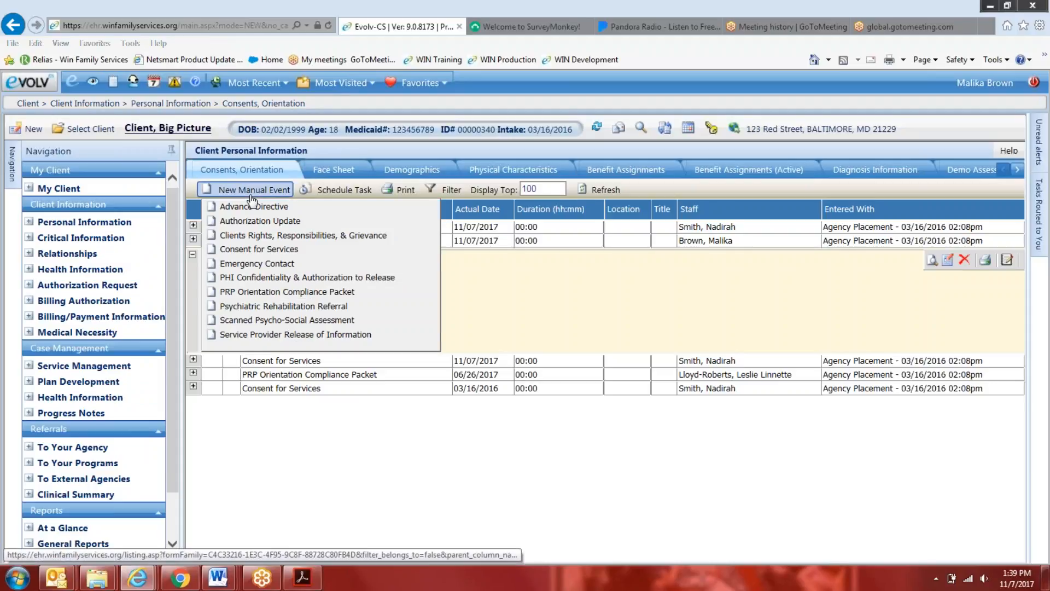
{"action": "left_click", "coordinate": [269, 291]}
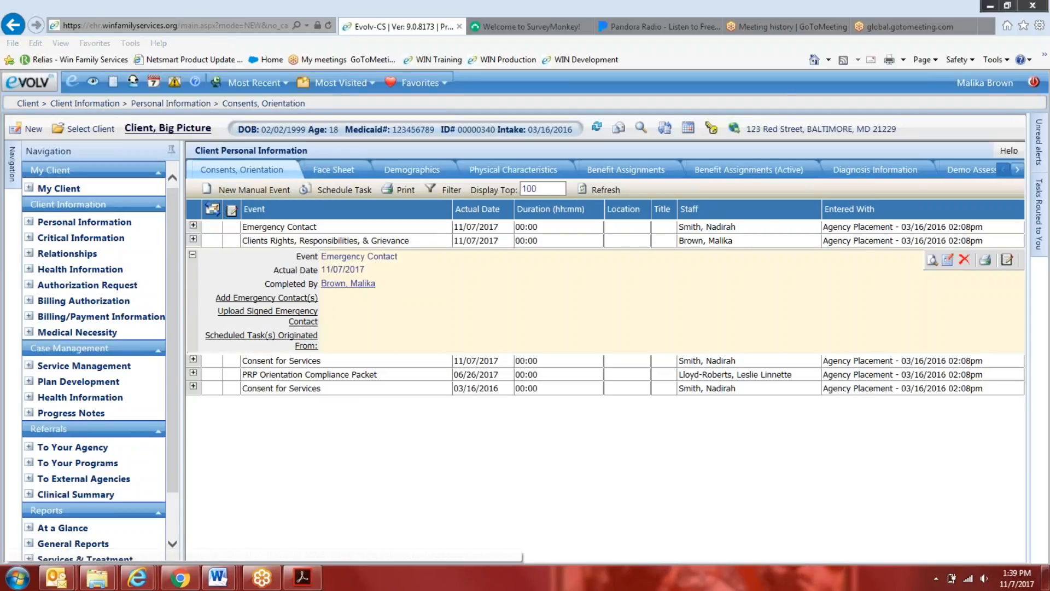
{"action": "left_click", "coordinate": [741, 112]}
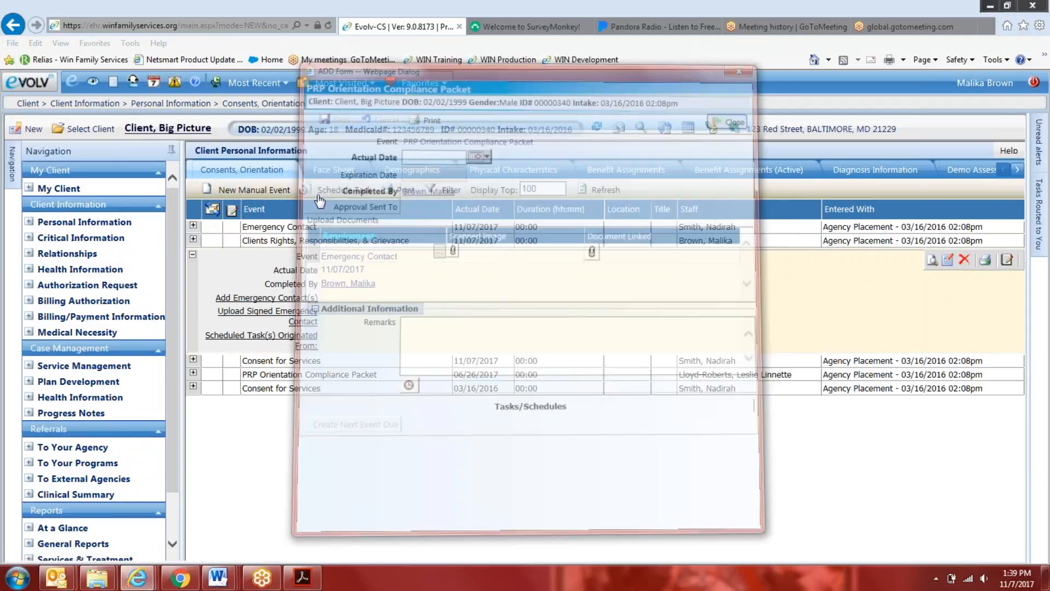
Examine the Requirement choices in a new PRP Orientation Compliance Packet event without picking one, and close the event
{"action": "left_click", "coordinate": [257, 191]}
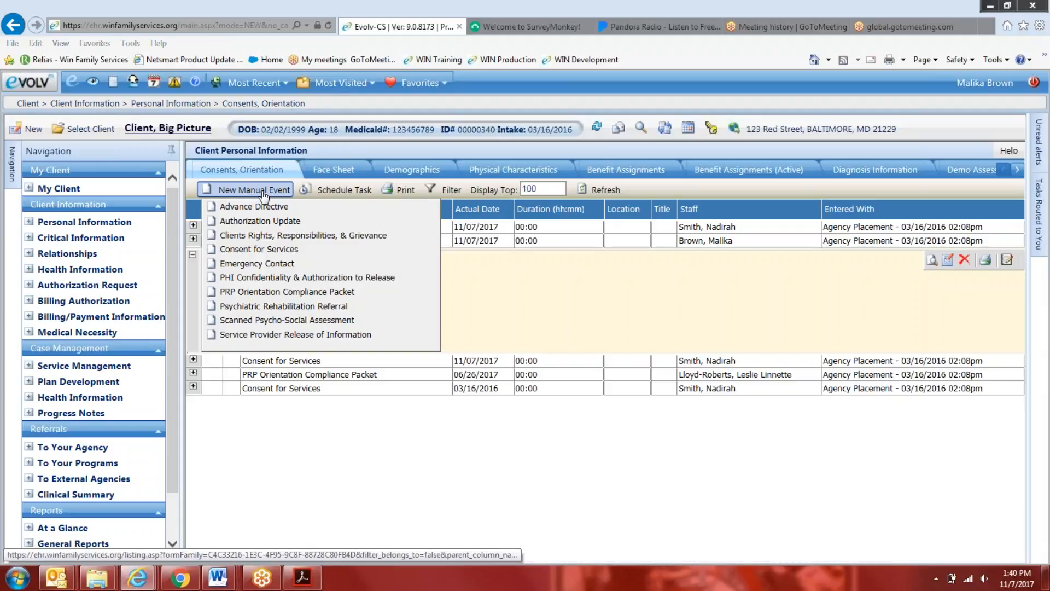
{"action": "left_click", "coordinate": [306, 291]}
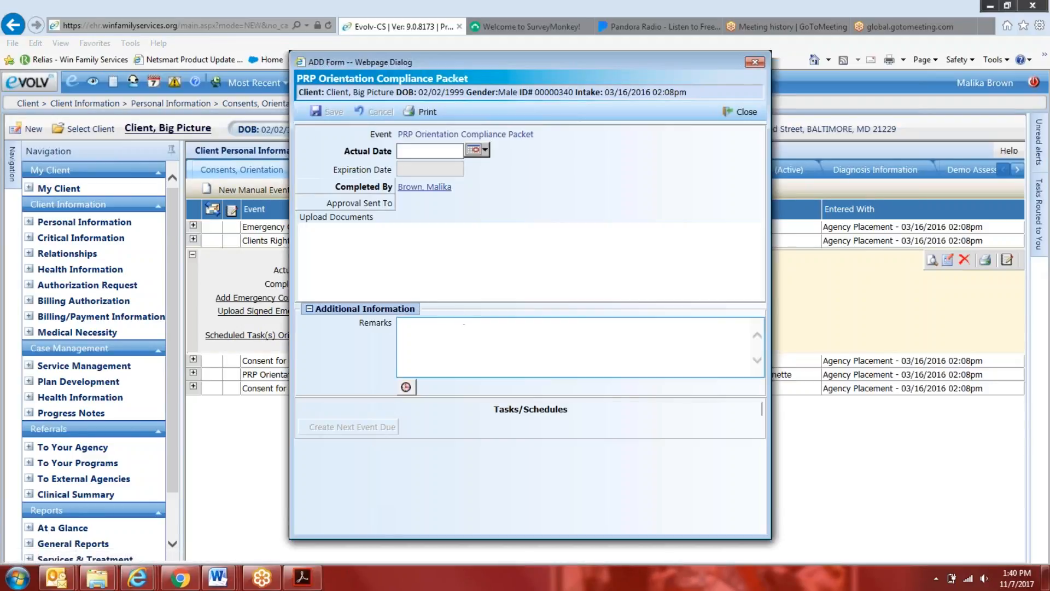
{"action": "left_click", "coordinate": [437, 251]}
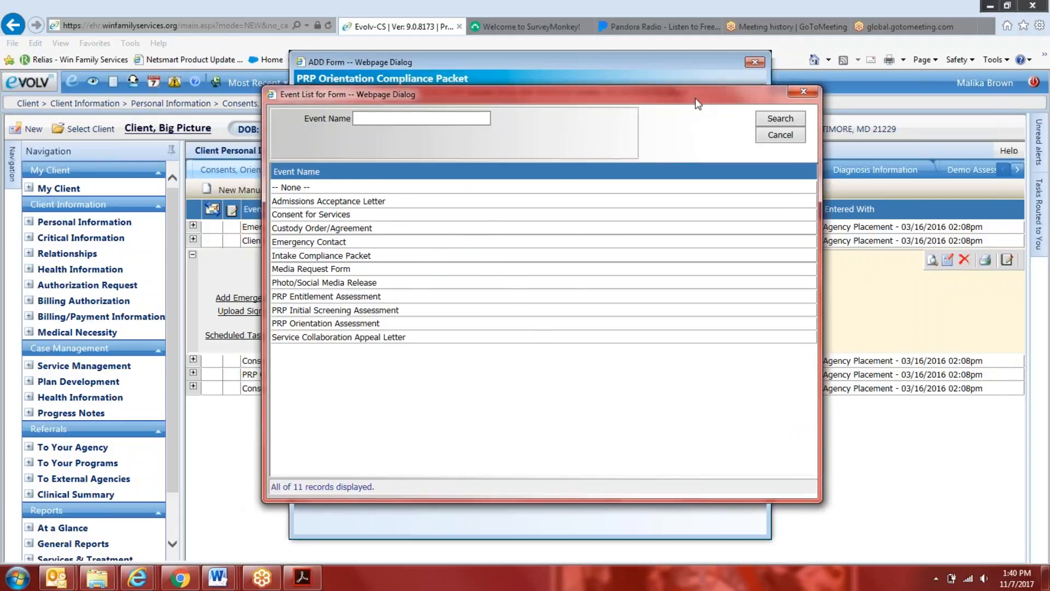
{"action": "left_click_drag", "start_coordinate": [695, 98], "coordinate": [893, 85]}
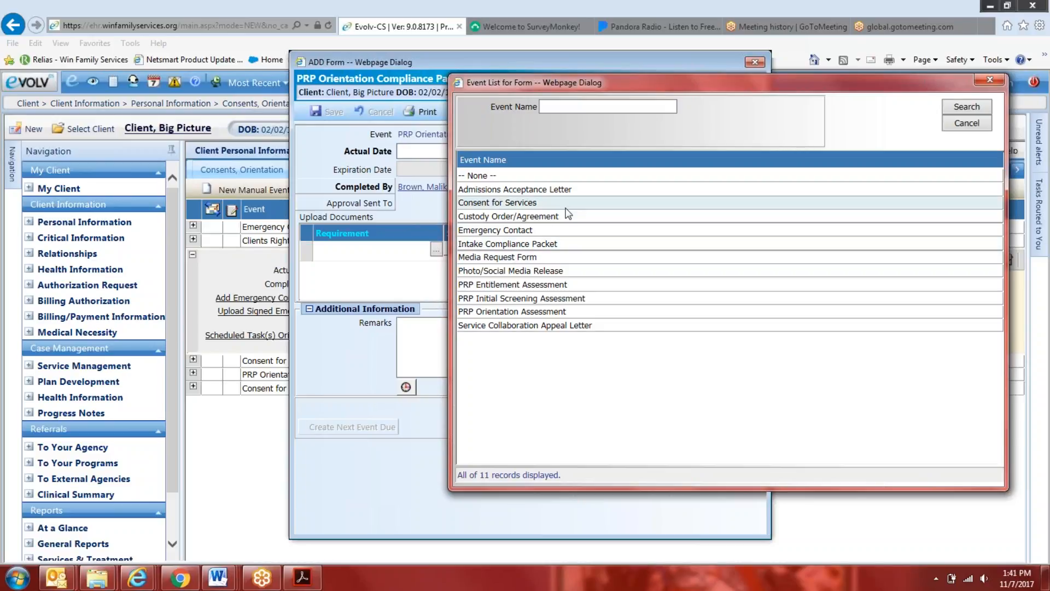
{"action": "left_click_drag", "start_coordinate": [614, 91], "coordinate": [567, 227]}
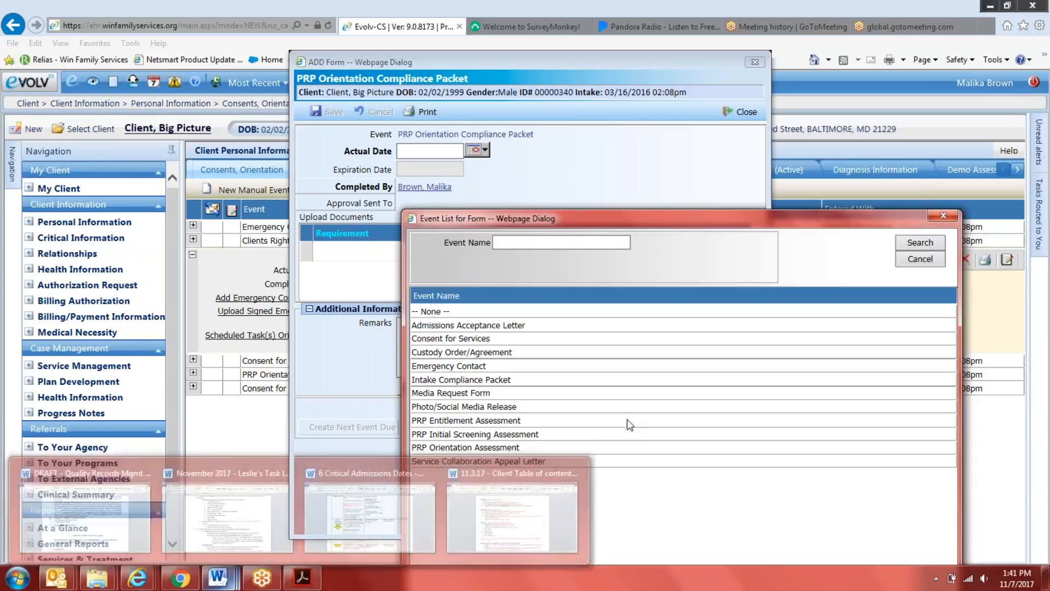
{"action": "left_click", "coordinate": [944, 215]}
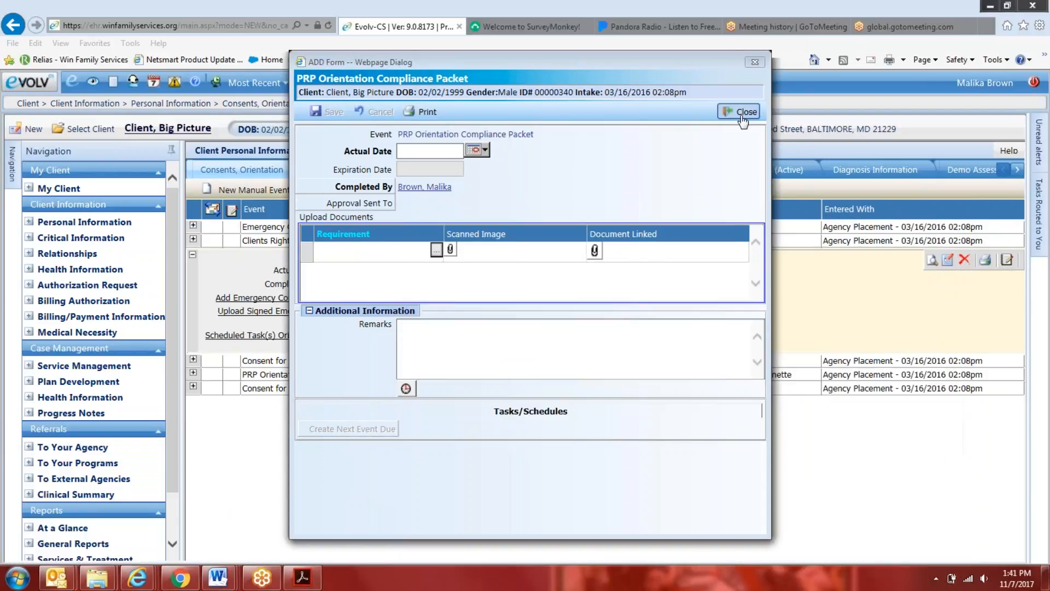
{"action": "left_click", "coordinate": [742, 111]}
Collapse the expanded Emergency Contact entry and bring up the Requirement choices again in another new PRP Orientation Compliance Packet event
{"action": "left_click", "coordinate": [193, 256]}
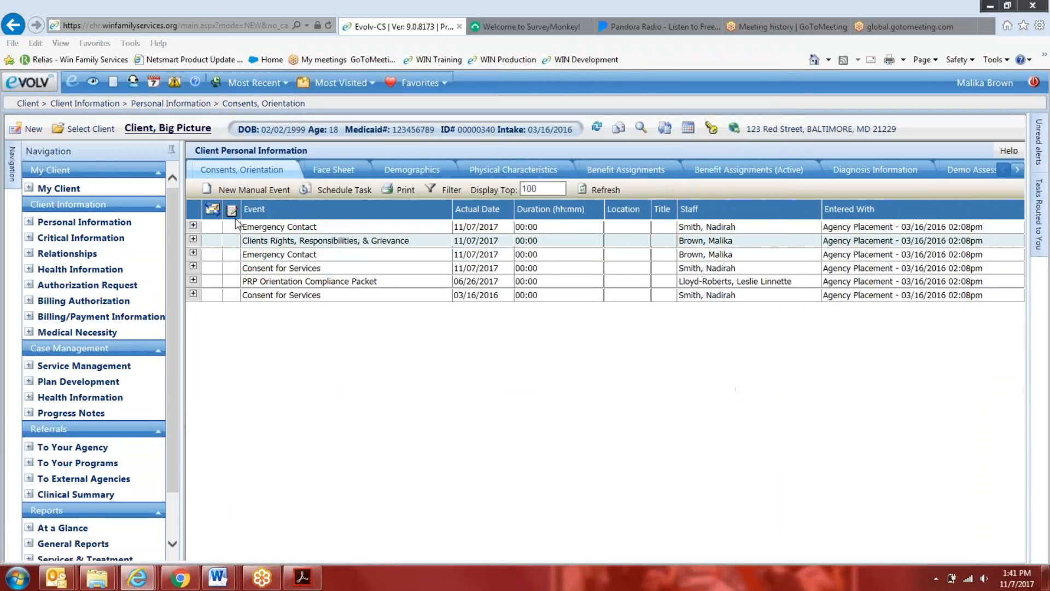
{"action": "left_click", "coordinate": [255, 192]}
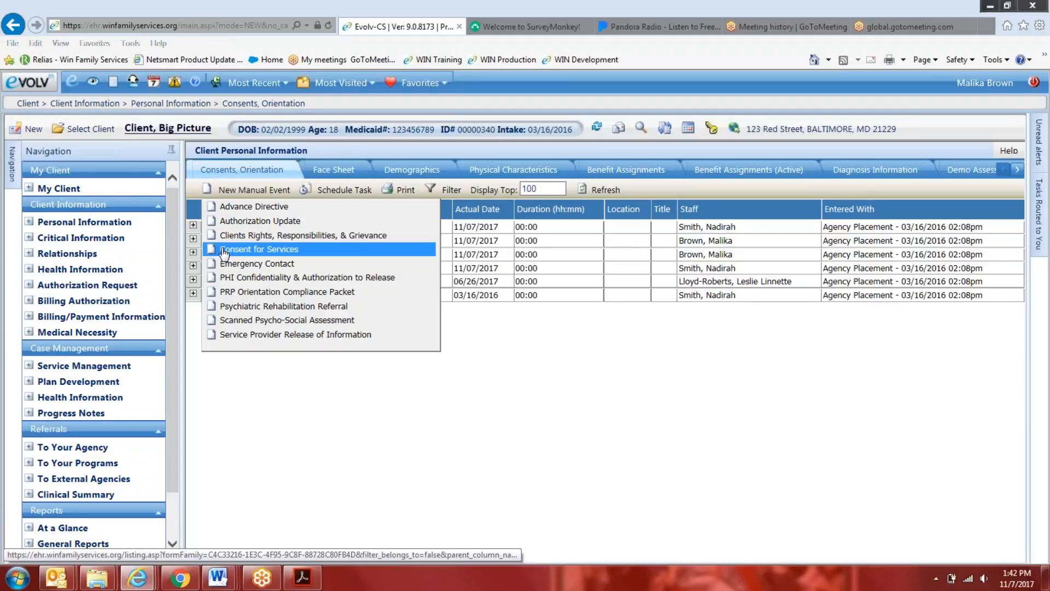
{"action": "left_click", "coordinate": [226, 293]}
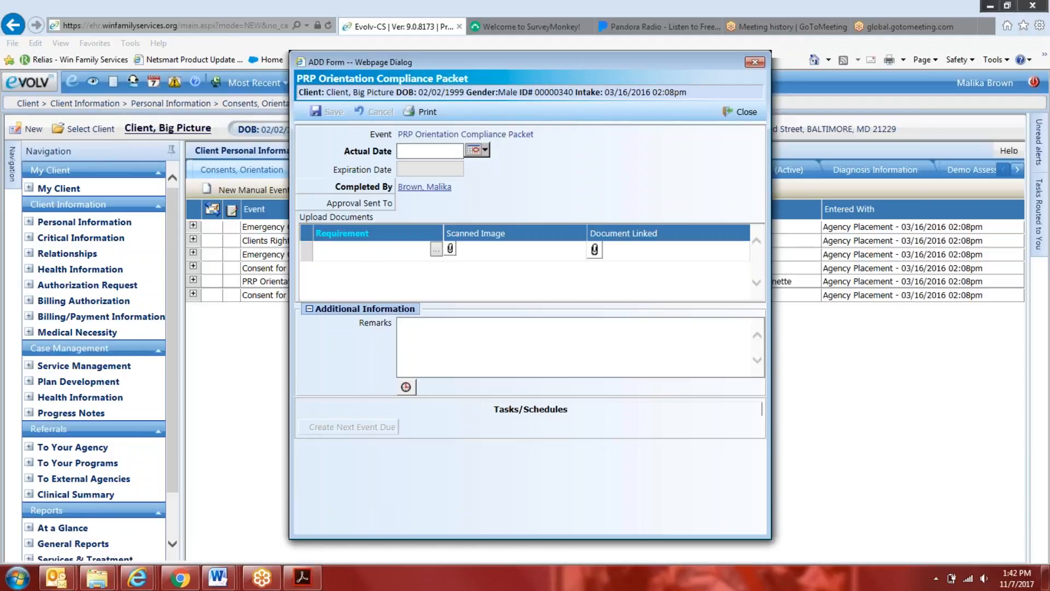
{"action": "left_click", "coordinate": [436, 249]}
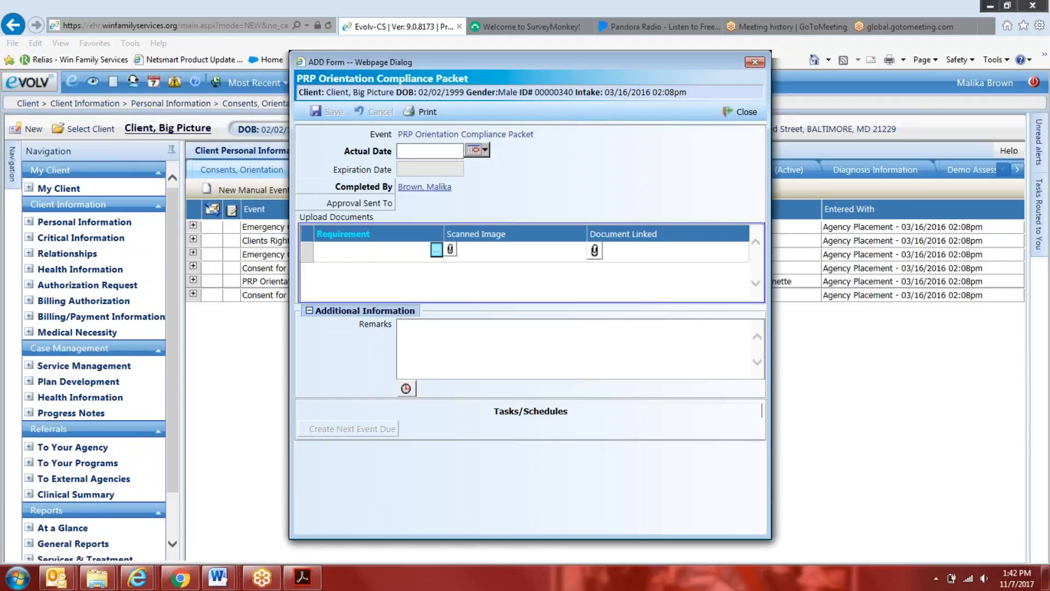
{"action": "left_click_drag", "start_coordinate": [507, 88], "coordinate": [679, 61]}
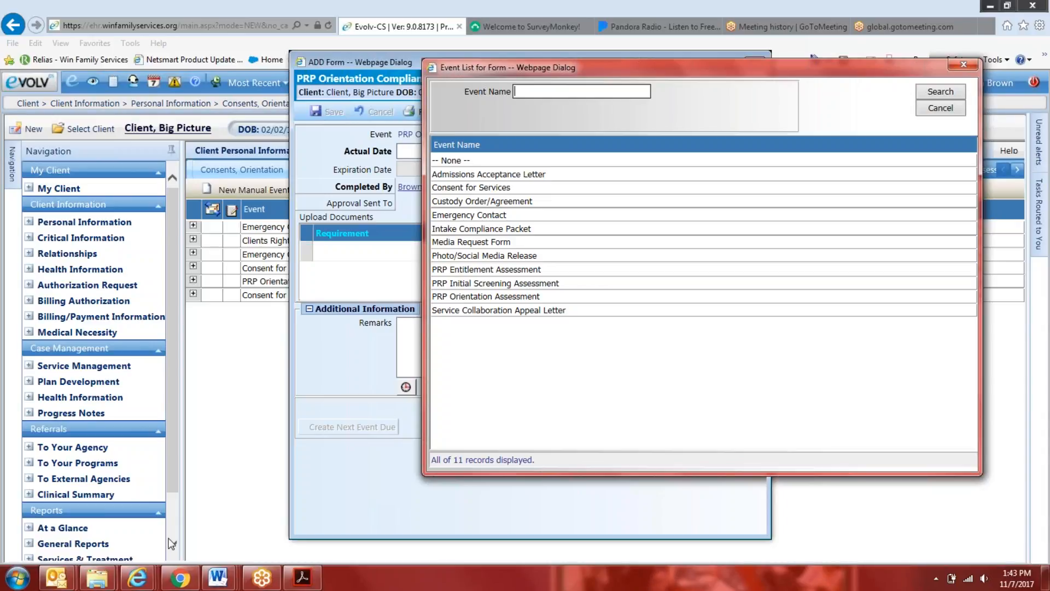
Switch to the Quality Records procedure draft in Word and review its Individual Intake Doc Upload and Orientation Compliance Packet sections
{"action": "mouse_move", "coordinate": [216, 578]}
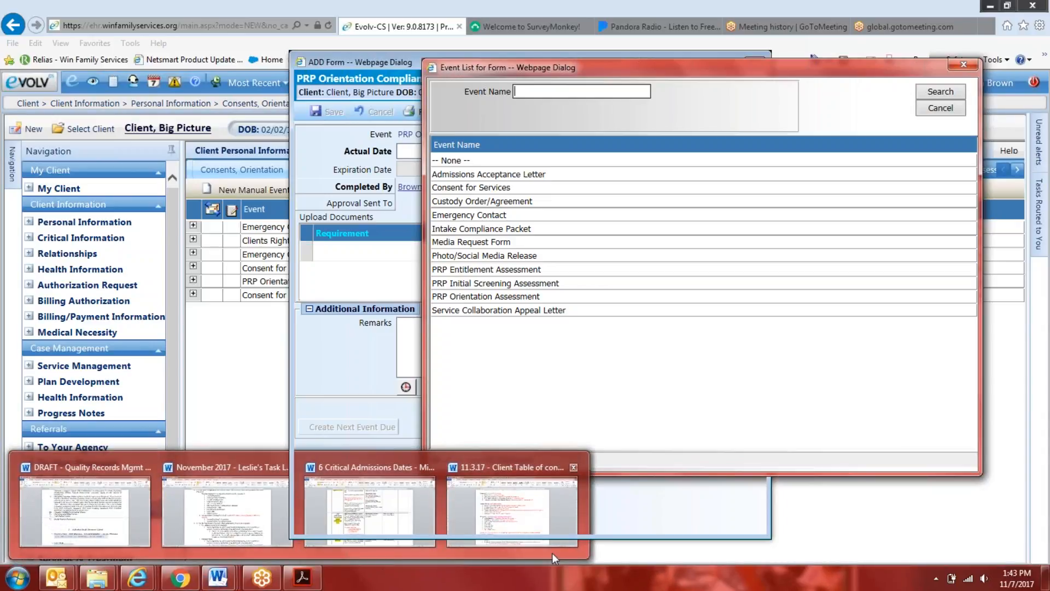
{"action": "mouse_move", "coordinate": [552, 552]}
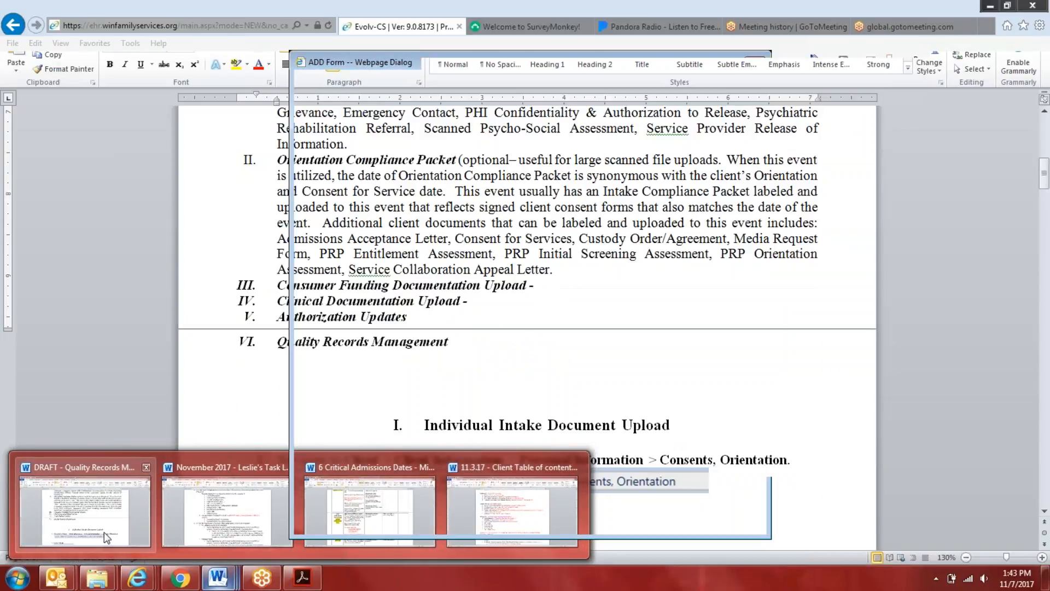
{"action": "left_click", "coordinate": [107, 538]}
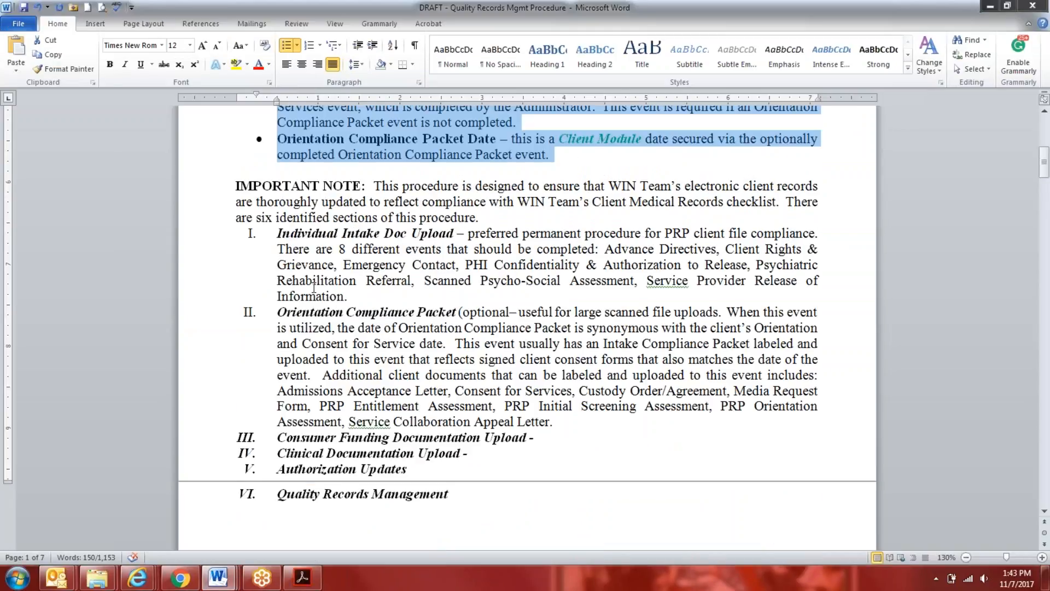
Switch to the PRP EHR - Quality Records Management meeting in Outlook and review its notes on the Large File Upload option
{"action": "left_click", "coordinate": [56, 577]}
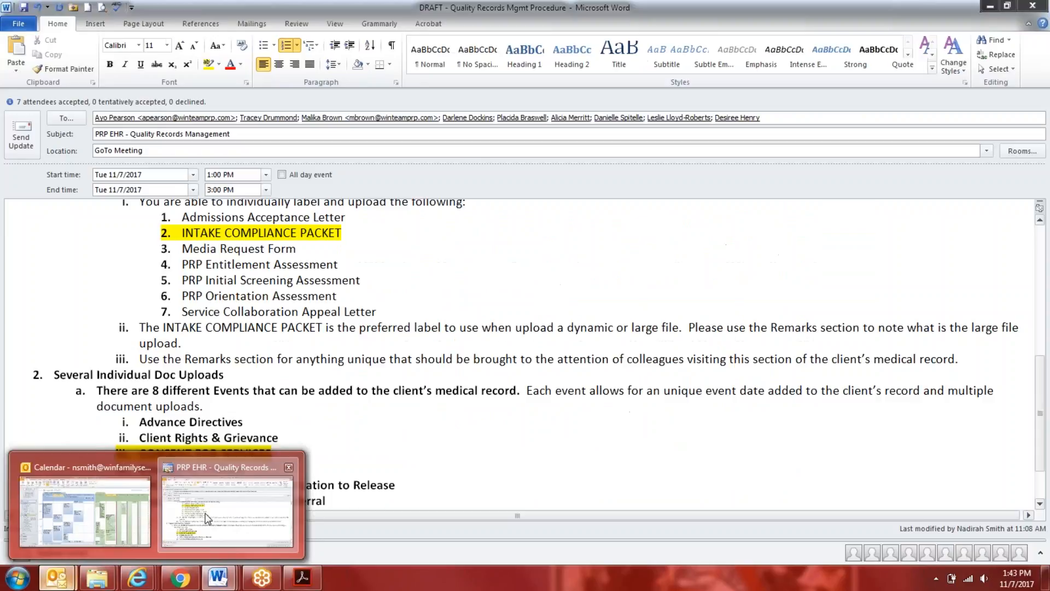
{"action": "left_click", "coordinate": [207, 517]}
{"action": "scroll", "coordinate": [111, 325], "scroll_direction": "up", "scroll_amount": 4}
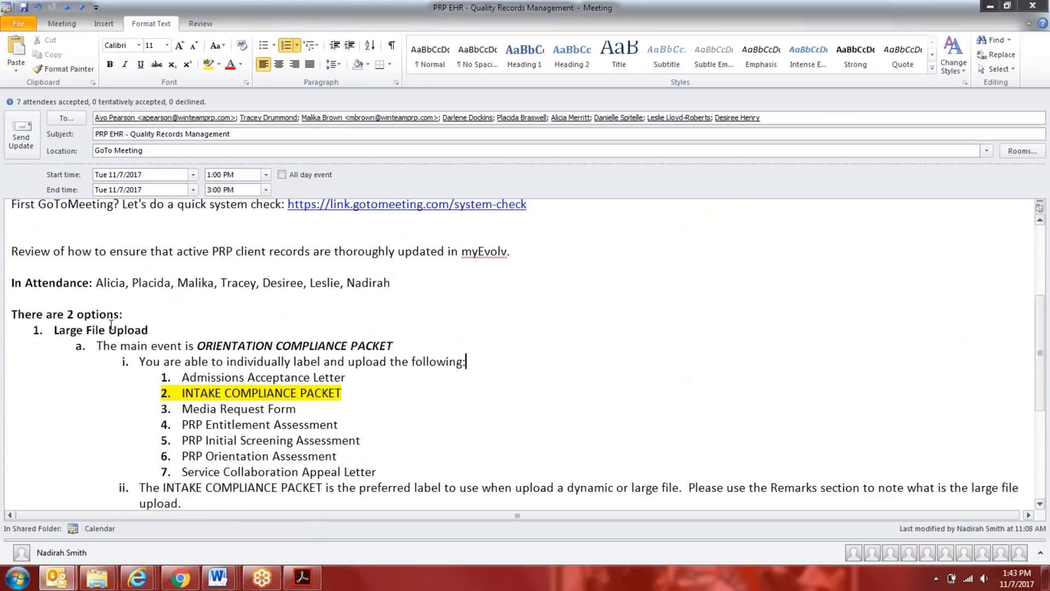
Compare the Large File Upload and Several Individual Doc Uploads options in the meeting notes, highlighting the main event line and the second option's heading
{"action": "scroll", "coordinate": [111, 325], "scroll_direction": "up", "scroll_amount": 3}
{"action": "scroll", "coordinate": [146, 317], "scroll_direction": "down", "scroll_amount": 4}
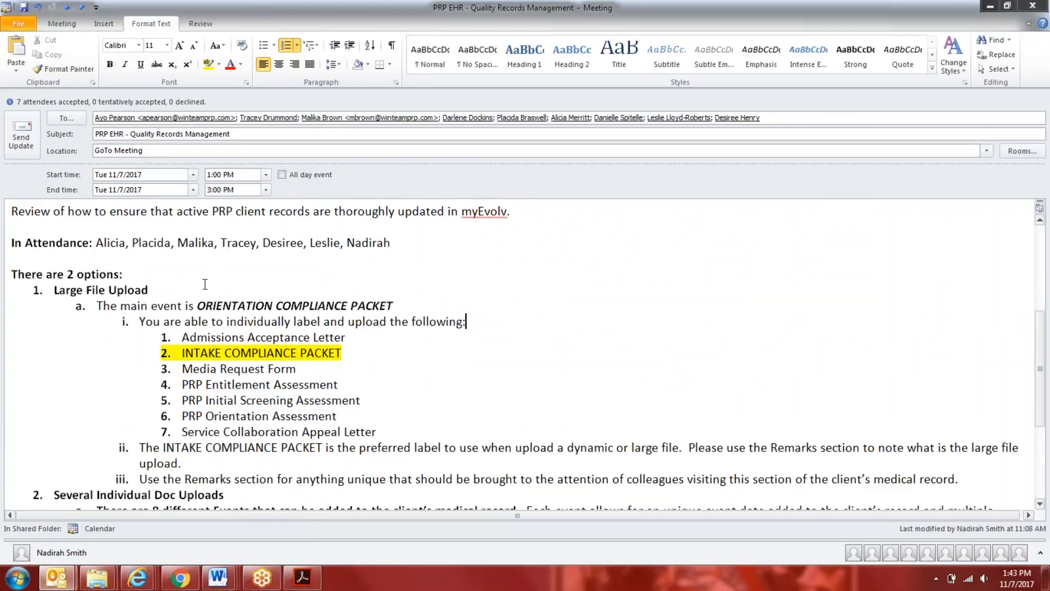
{"action": "scroll", "coordinate": [421, 301], "scroll_direction": "down", "scroll_amount": 1}
{"action": "left_click", "coordinate": [415, 264]}
{"action": "left_click_drag", "start_coordinate": [415, 265], "coordinate": [120, 265]}
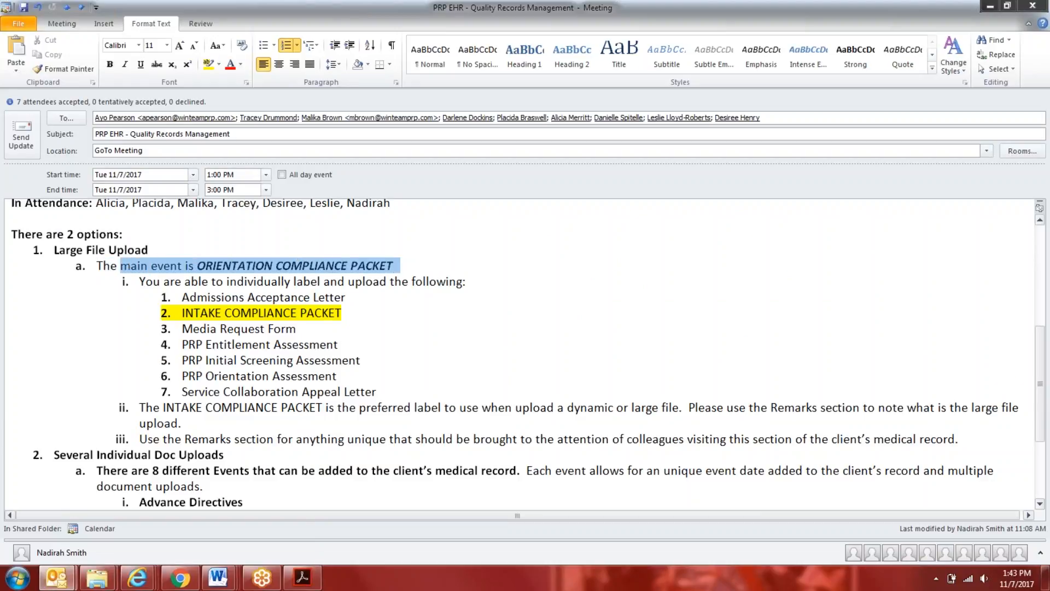
{"action": "scroll", "coordinate": [95, 394], "scroll_direction": "down", "scroll_amount": 3}
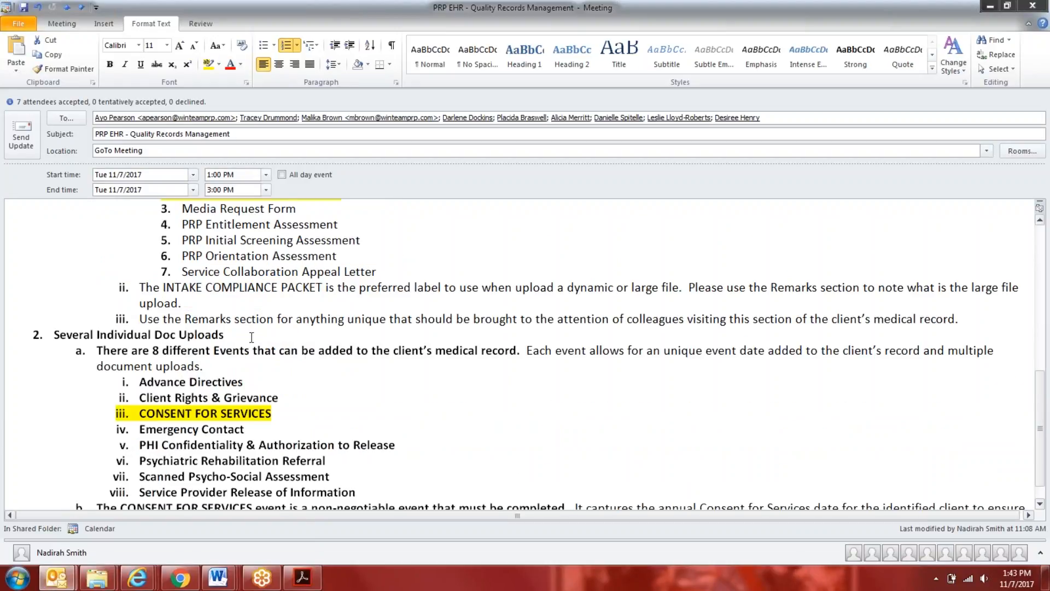
{"action": "left_click_drag", "start_coordinate": [251, 338], "coordinate": [54, 334]}
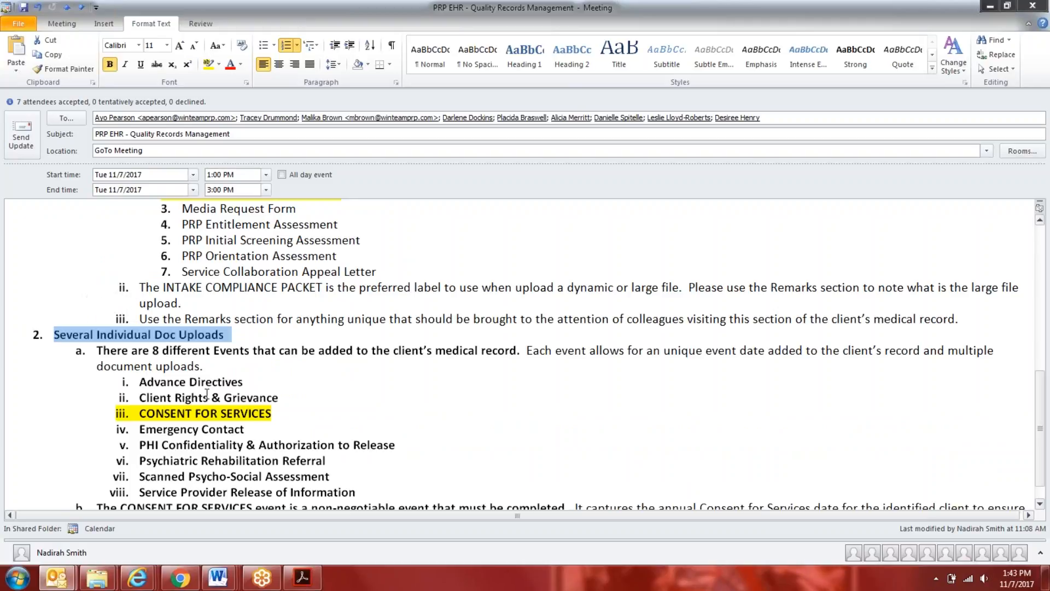
{"action": "scroll", "coordinate": [246, 420], "scroll_direction": "up", "scroll_amount": 3}
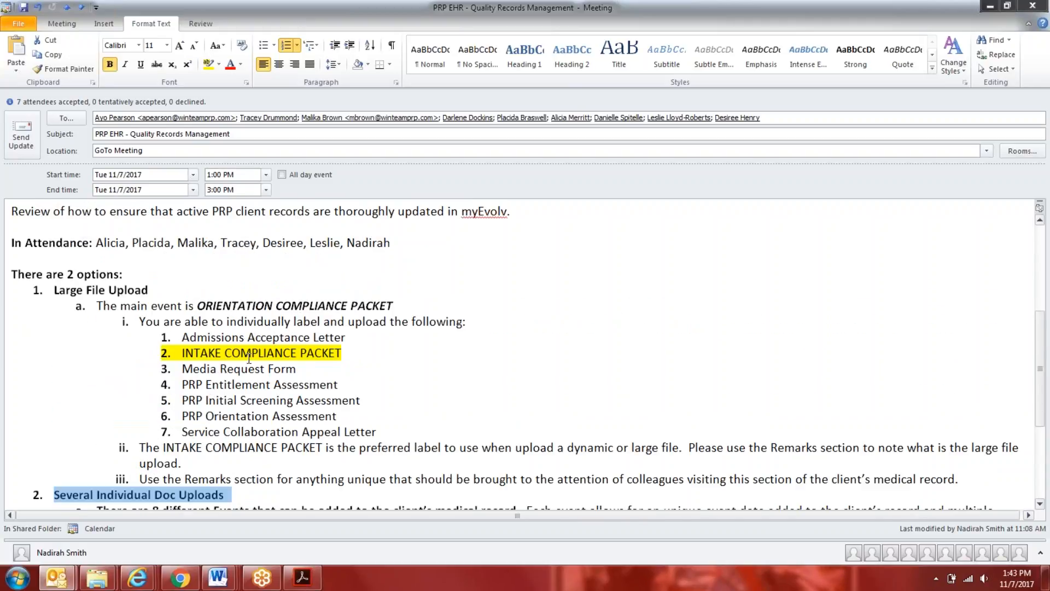
{"action": "scroll", "coordinate": [228, 432], "scroll_direction": "down", "scroll_amount": 4}
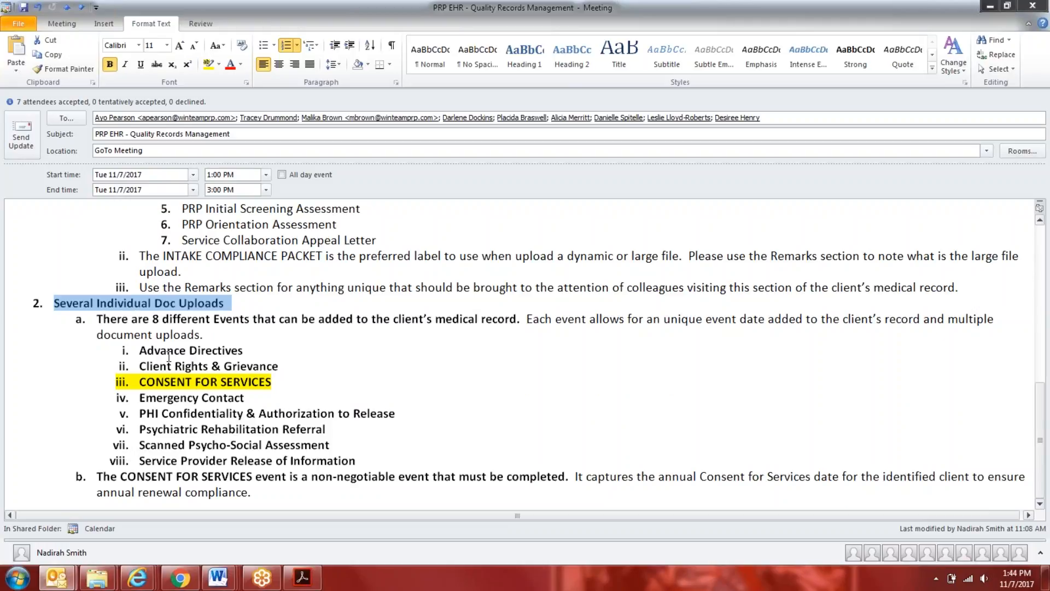
{"action": "scroll", "coordinate": [257, 407], "scroll_direction": "up", "scroll_amount": 3}
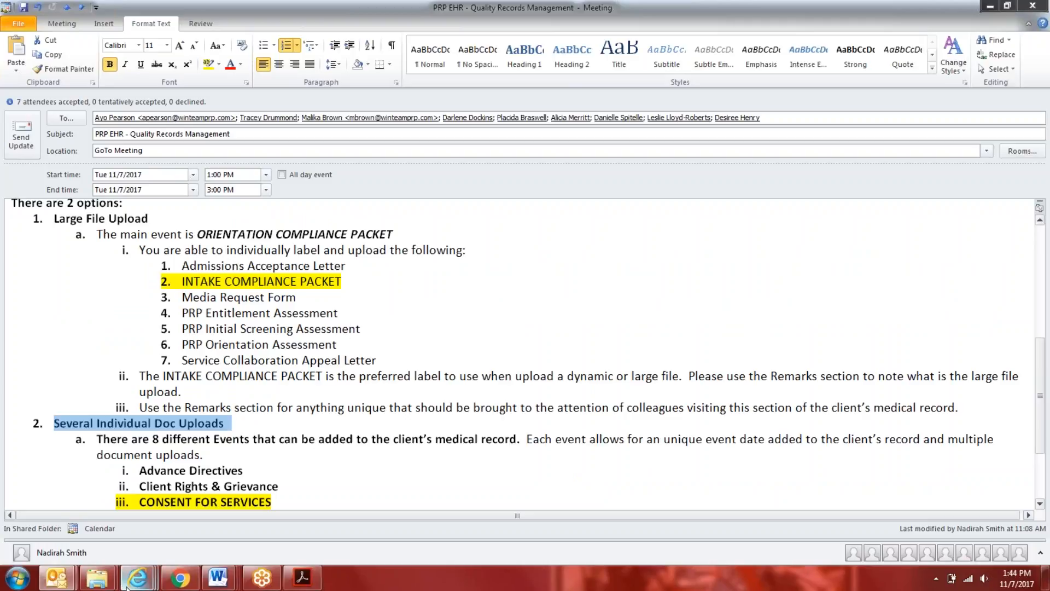
Switch to myEvolv, close the new PRP Orientation Compliance Packet event without picking a requirement, and bring up the available manual event types
{"action": "mouse_move", "coordinate": [137, 577]}
{"action": "left_click", "coordinate": [85, 514]}
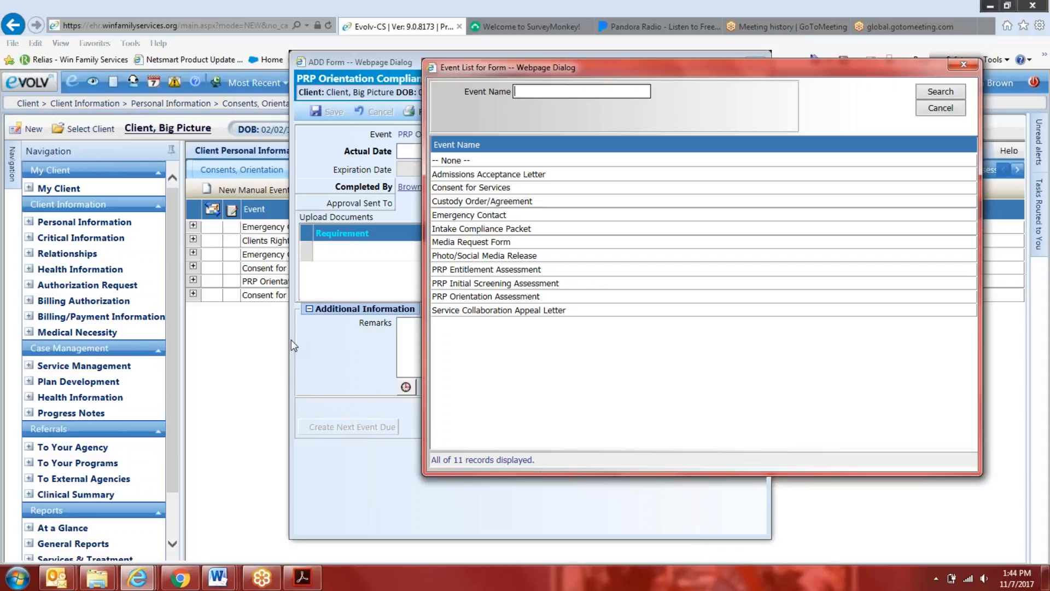
{"action": "left_click", "coordinate": [963, 65]}
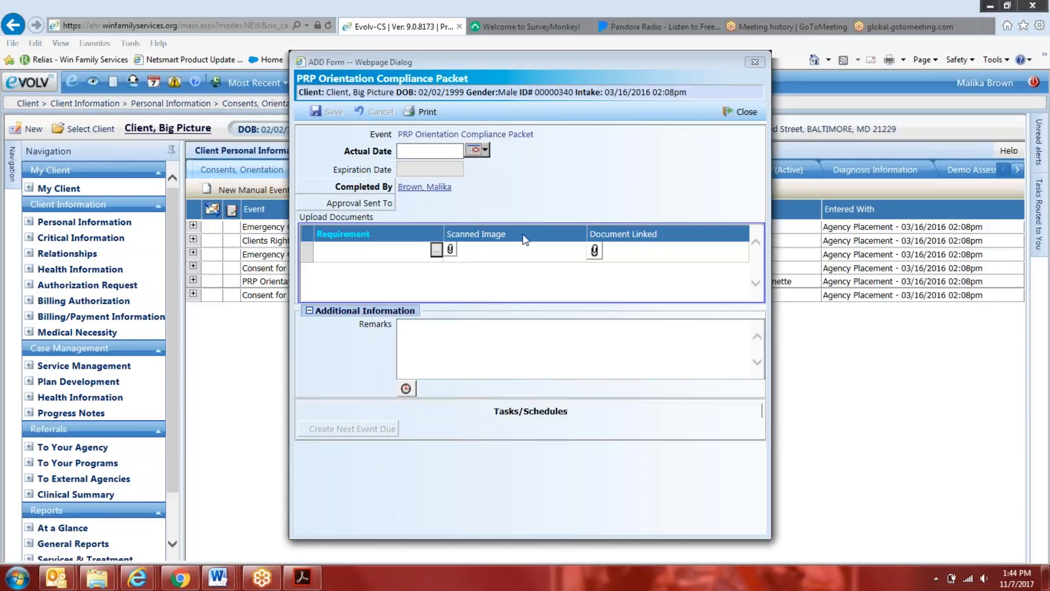
{"action": "left_click", "coordinate": [743, 122]}
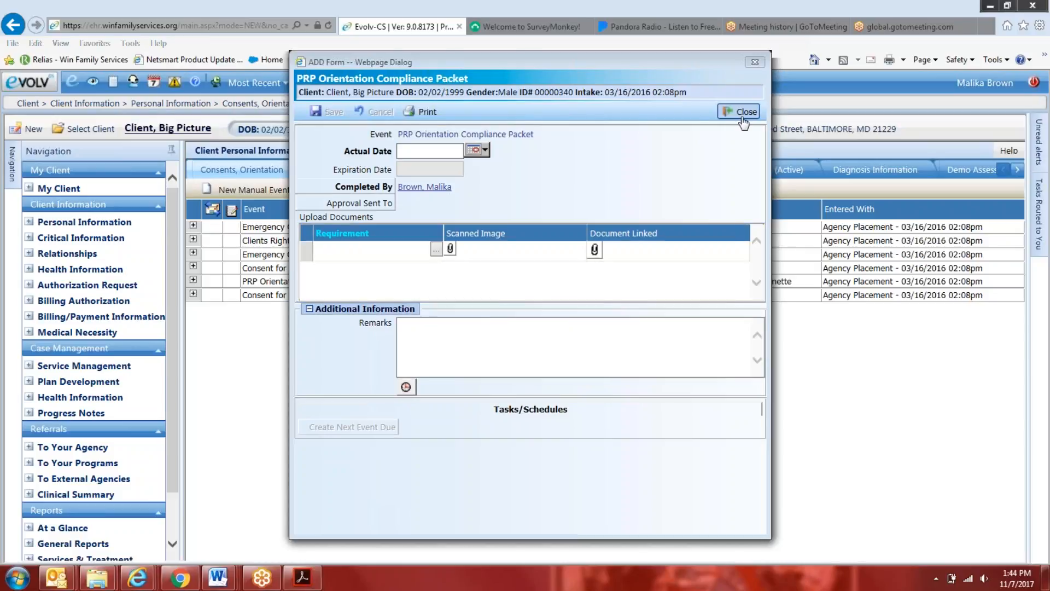
{"action": "left_click", "coordinate": [271, 191]}
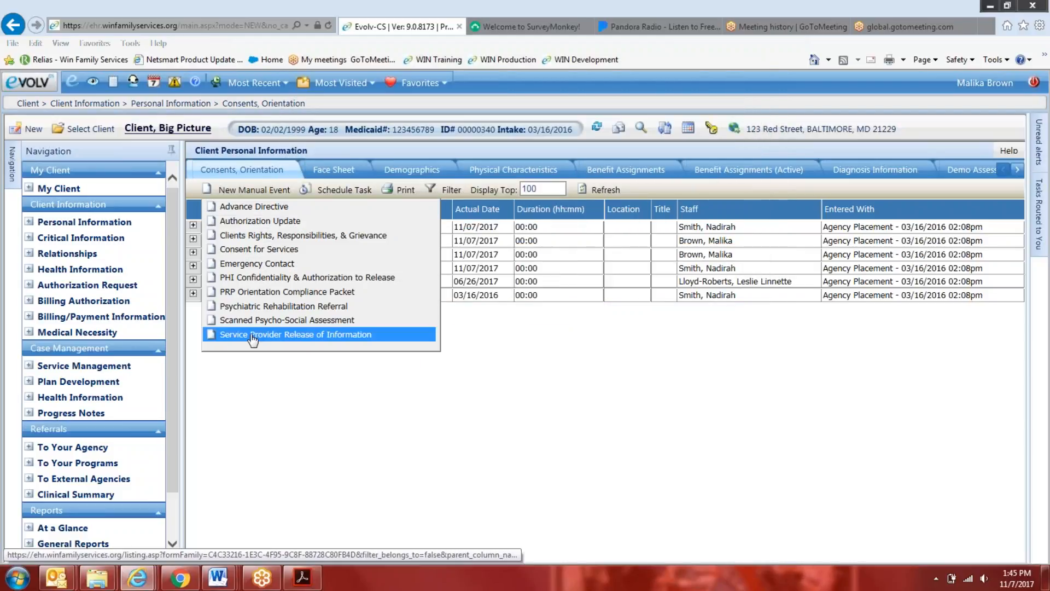
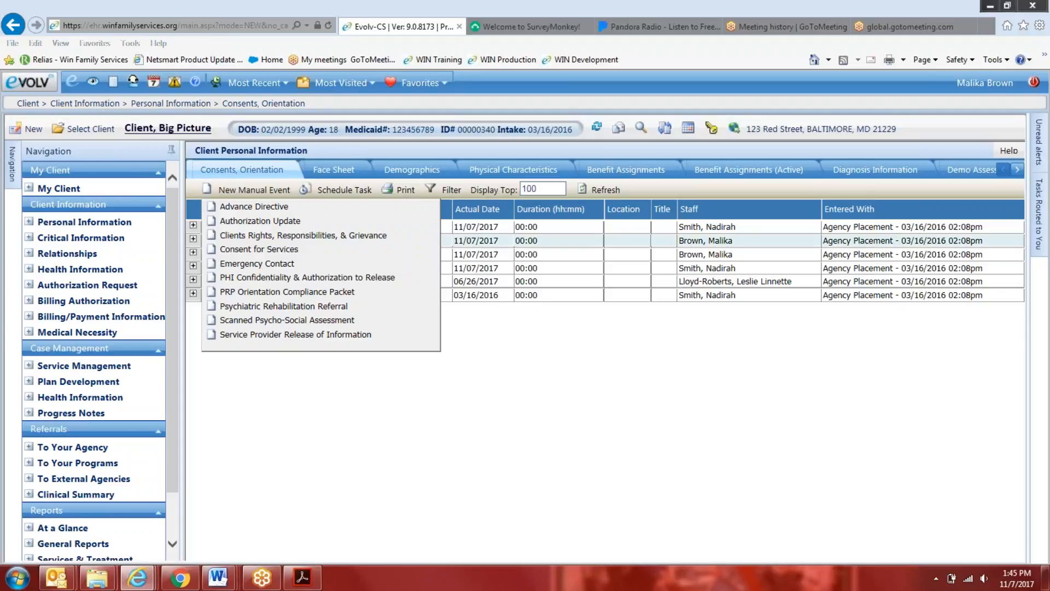
Check the client's Benefit Assignments record for uploaded documents, and return to Consents, Orientation to bring up its manual event types
{"action": "left_click", "coordinate": [627, 173]}
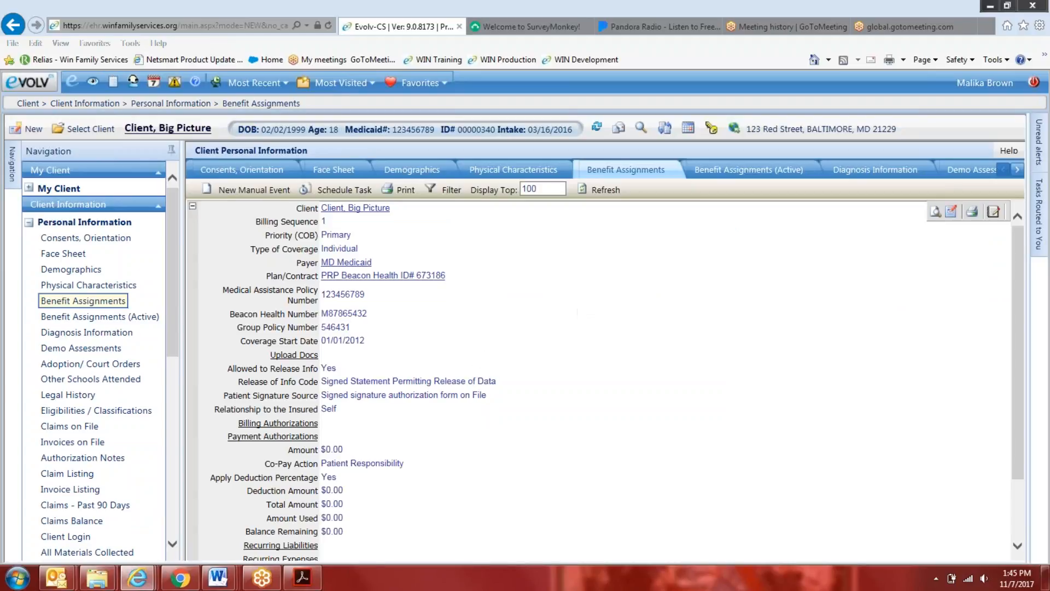
{"action": "left_click", "coordinate": [294, 355]}
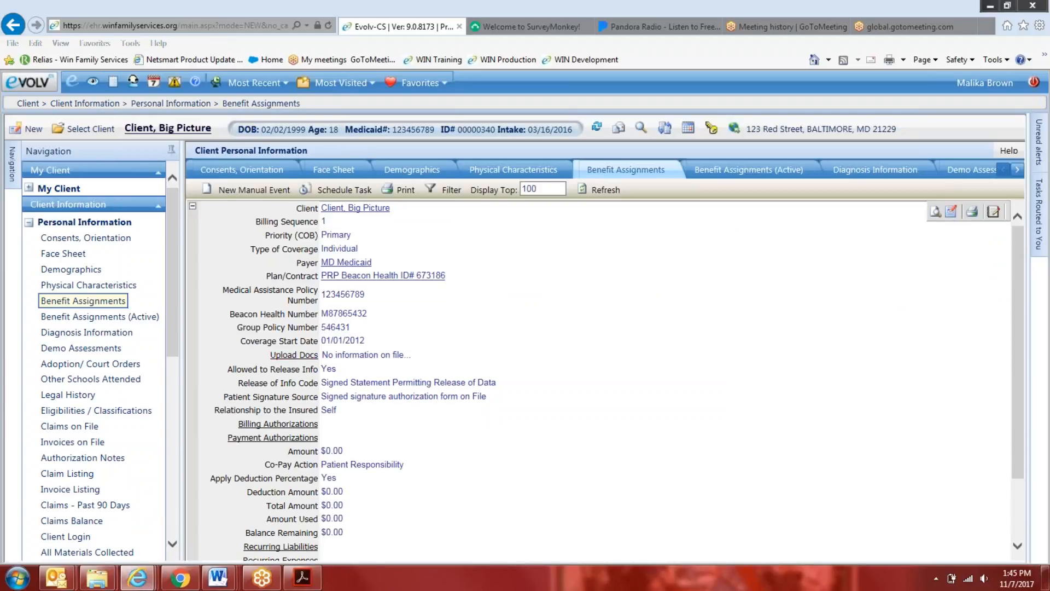
{"action": "left_click", "coordinate": [269, 172]}
{"action": "left_click", "coordinate": [250, 191]}
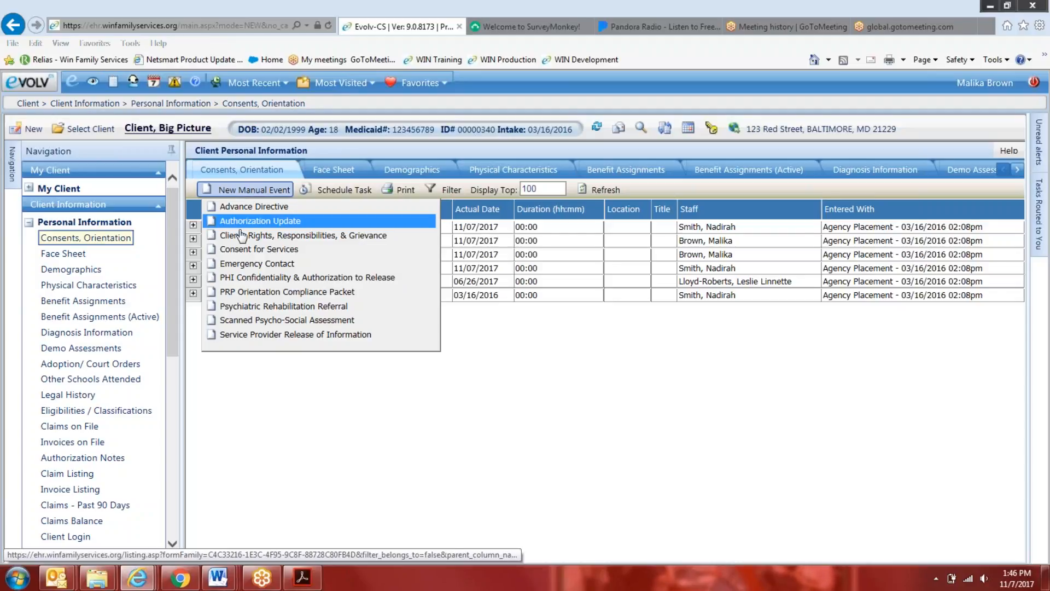
Expand the first Emergency Contact, the Clients Rights, Responsibilities, & Grievance and the PRP Orientation Compliance Packet events, and list the manual event types
{"action": "left_click", "coordinate": [193, 226]}
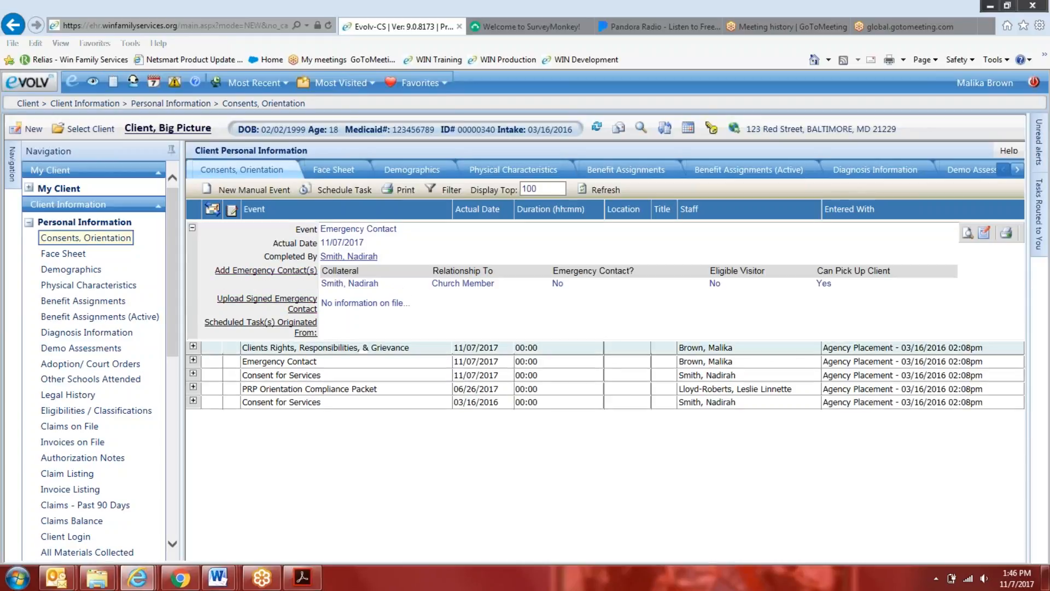
{"action": "left_click", "coordinate": [193, 347]}
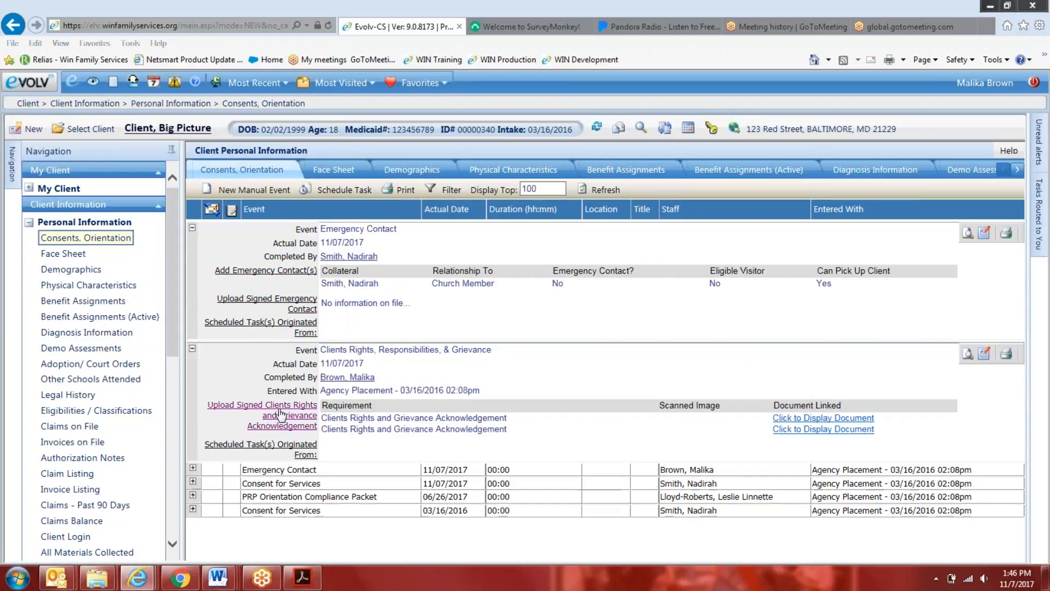
{"action": "left_click", "coordinate": [193, 495]}
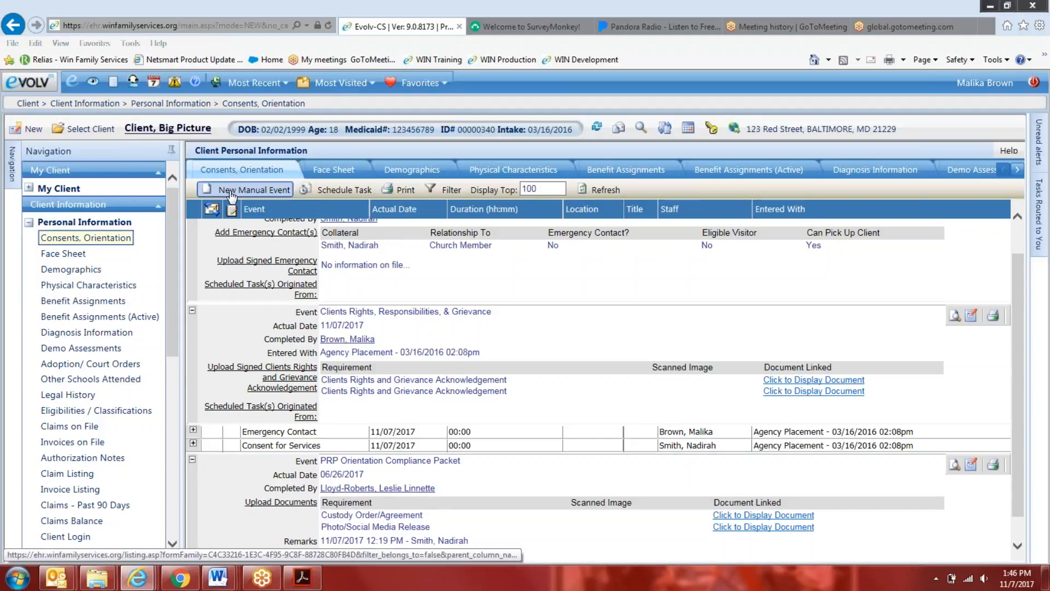
{"action": "left_click", "coordinate": [249, 190]}
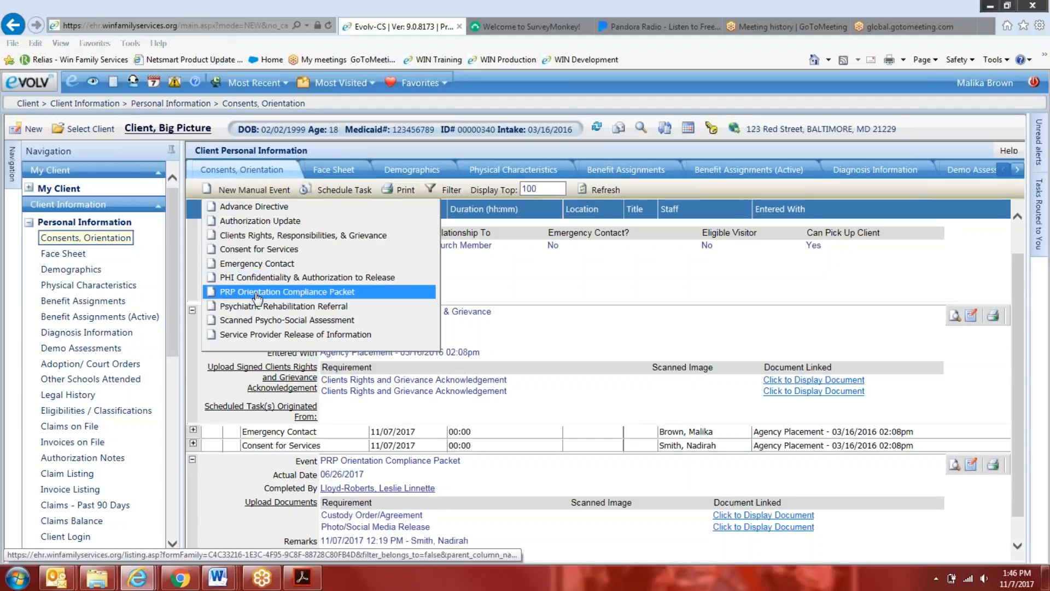
Open the client's benefit assignment in its edit form and review the Upload Docs, Release of Info and Billing Authorizations sections
{"action": "left_click", "coordinate": [630, 171]}
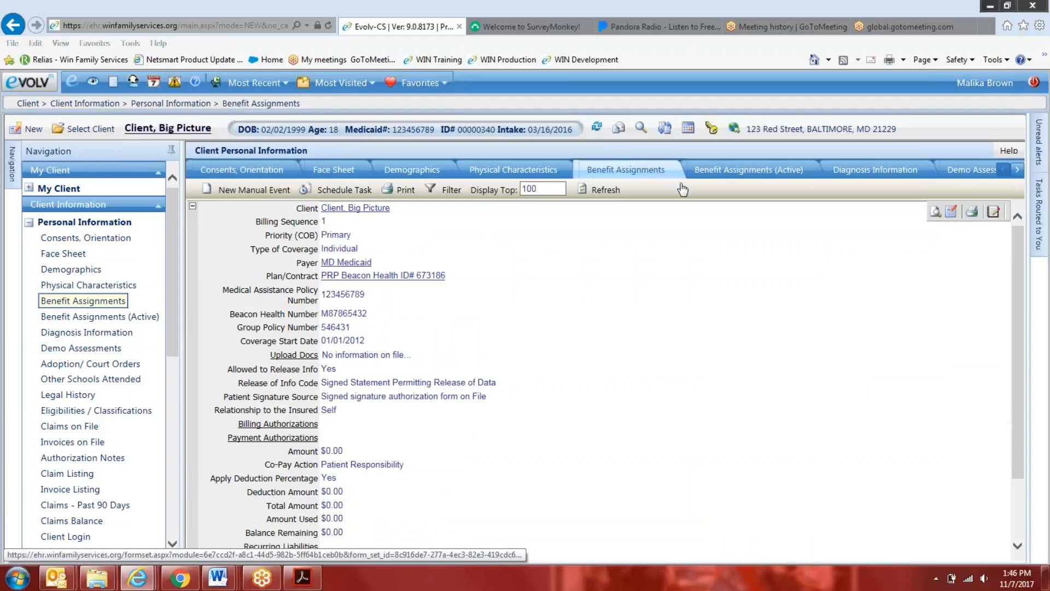
{"action": "left_click", "coordinate": [952, 212]}
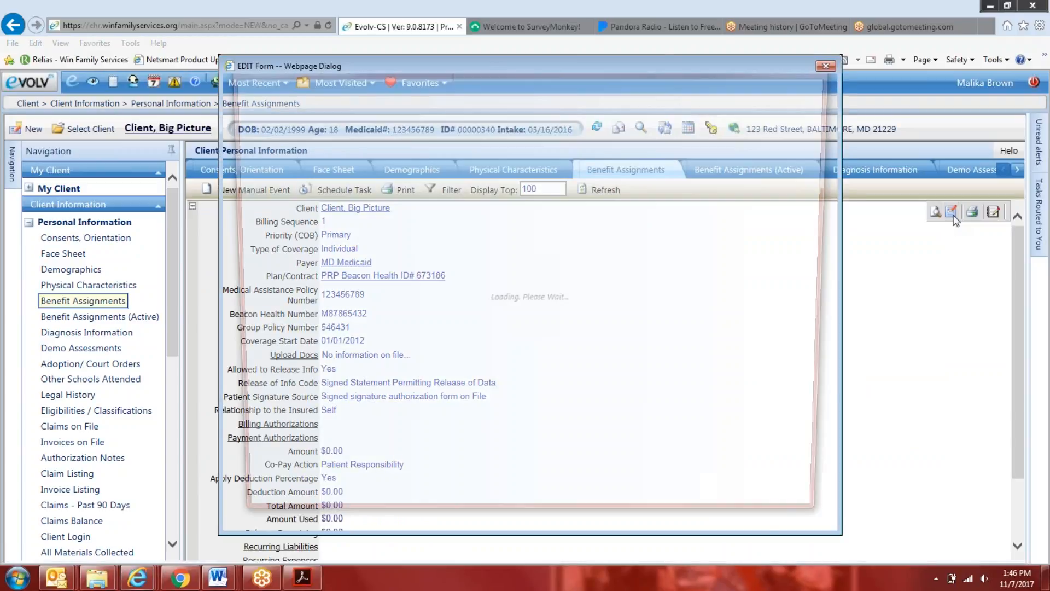
{"action": "left_click_drag", "start_coordinate": [526, 65], "coordinate": [494, 41]}
{"action": "scroll", "coordinate": [809, 150], "scroll_direction": "down", "scroll_amount": 3}
{"action": "scroll", "coordinate": [794, 163], "scroll_direction": "up", "scroll_amount": 3}
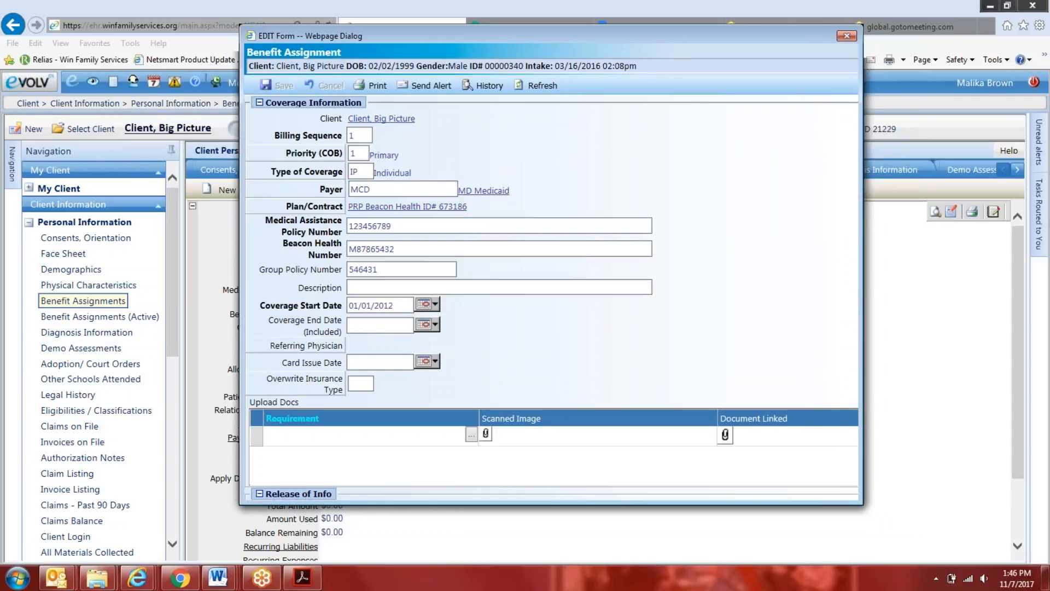
{"action": "scroll", "coordinate": [398, 235], "scroll_direction": "down", "scroll_amount": 1}
{"action": "scroll", "coordinate": [398, 235], "scroll_direction": "down", "scroll_amount": 8}
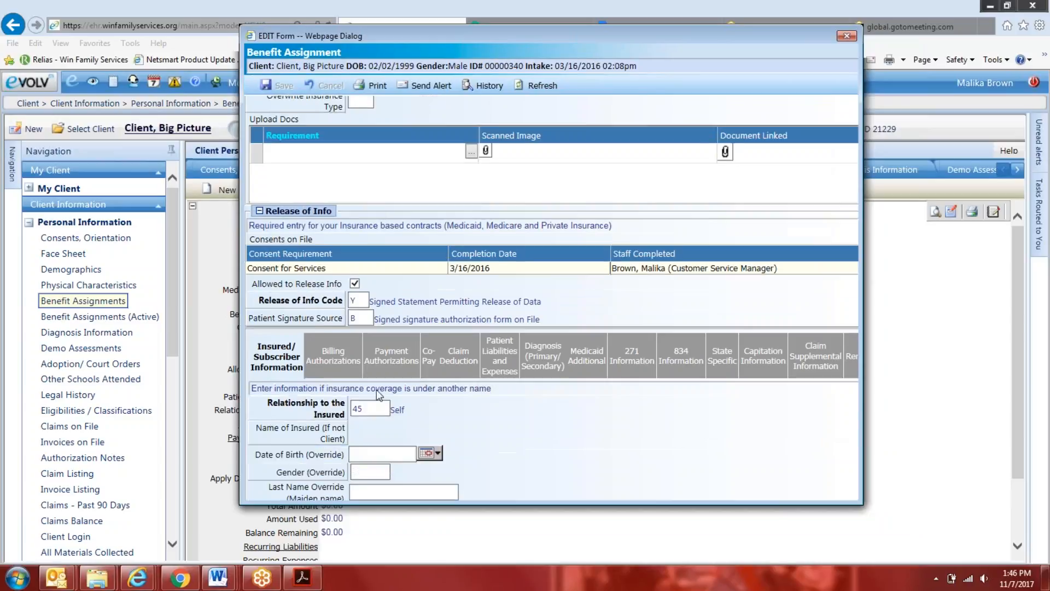
{"action": "left_click", "coordinate": [328, 183]}
{"action": "scroll", "coordinate": [406, 403], "scroll_direction": "down", "scroll_amount": 1}
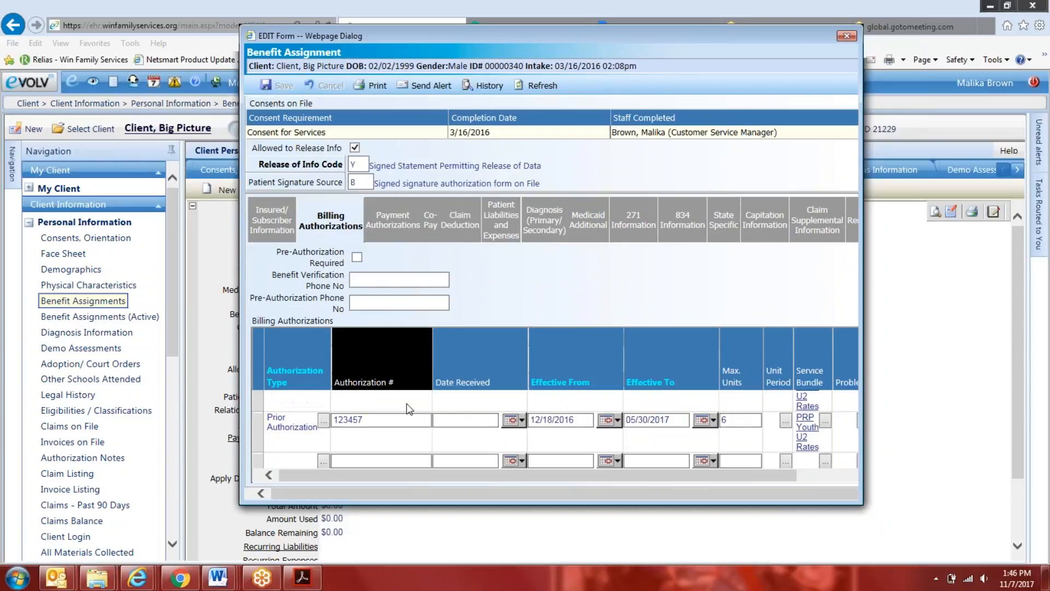
{"action": "scroll", "coordinate": [484, 297], "scroll_direction": "up", "scroll_amount": 10}
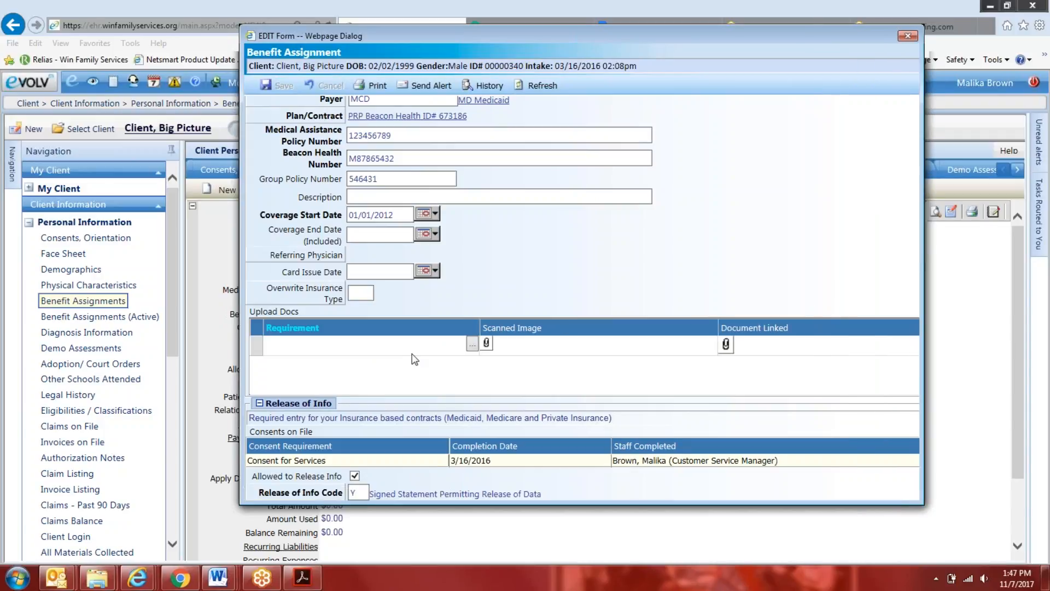
Review the requirement choices for the benefit assignment's Upload Docs, and close the form without picking one
{"action": "left_click", "coordinate": [471, 345]}
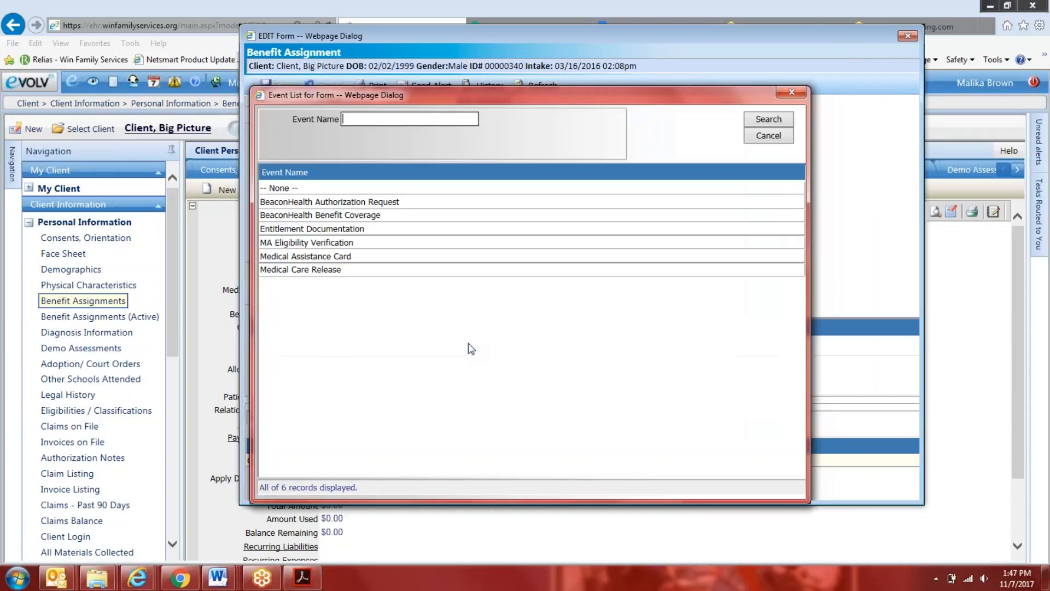
{"action": "left_click_drag", "start_coordinate": [514, 101], "coordinate": [698, 84]}
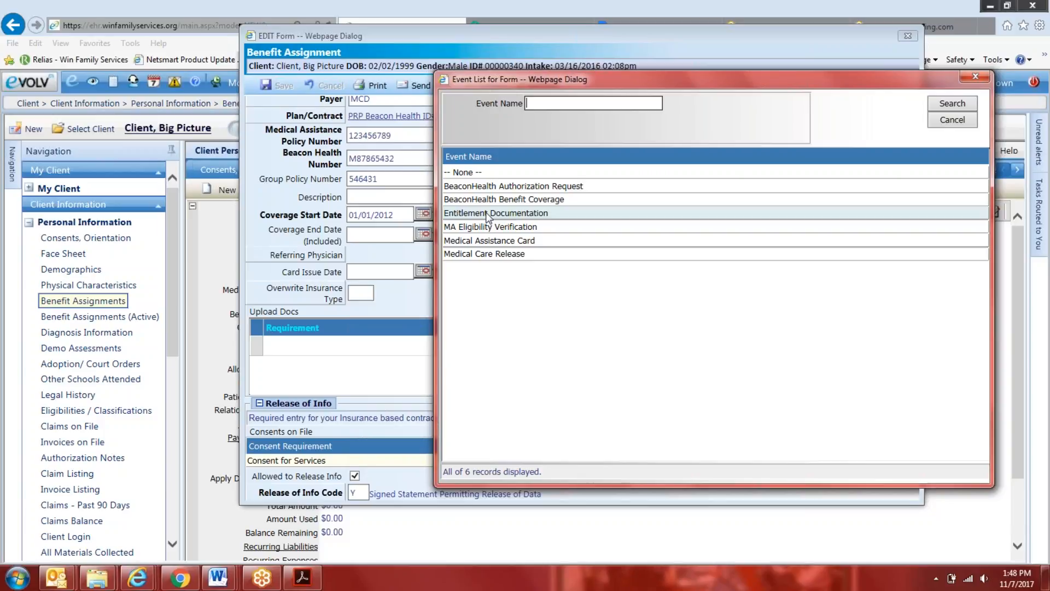
{"action": "left_click", "coordinate": [967, 117]}
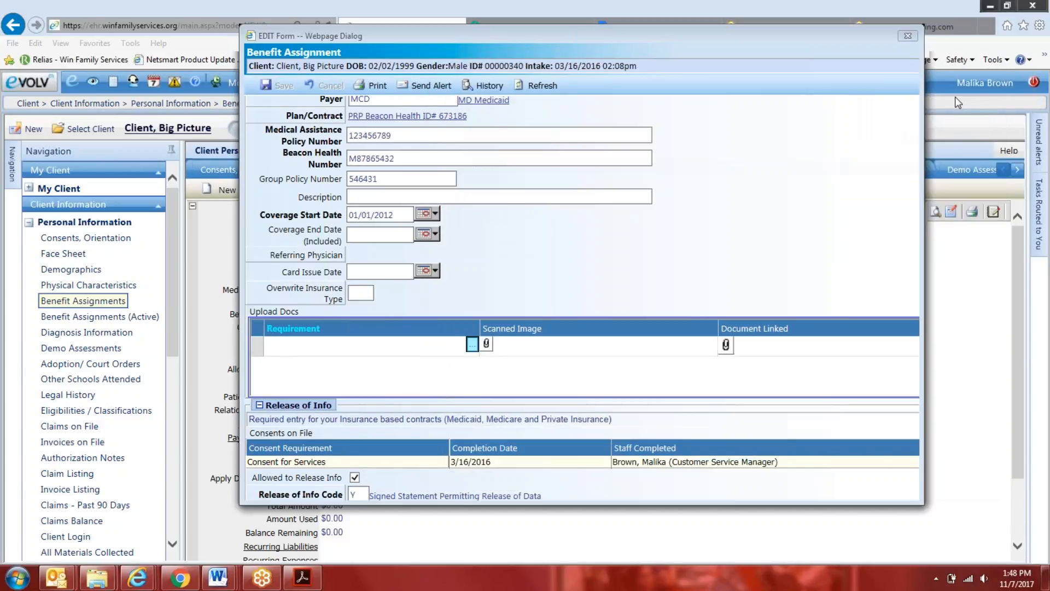
{"action": "left_click", "coordinate": [905, 35]}
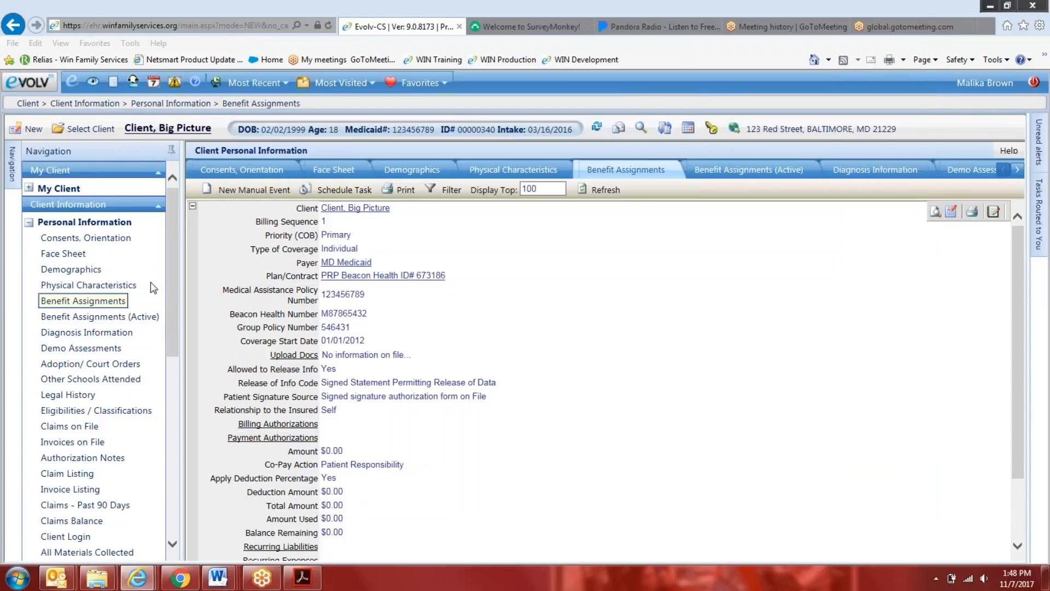
Review the manual event types in Consents, Orientation and the new service types offered for the Psychiatric Rehabilitation Program in Service Entry
{"action": "left_click", "coordinate": [87, 242]}
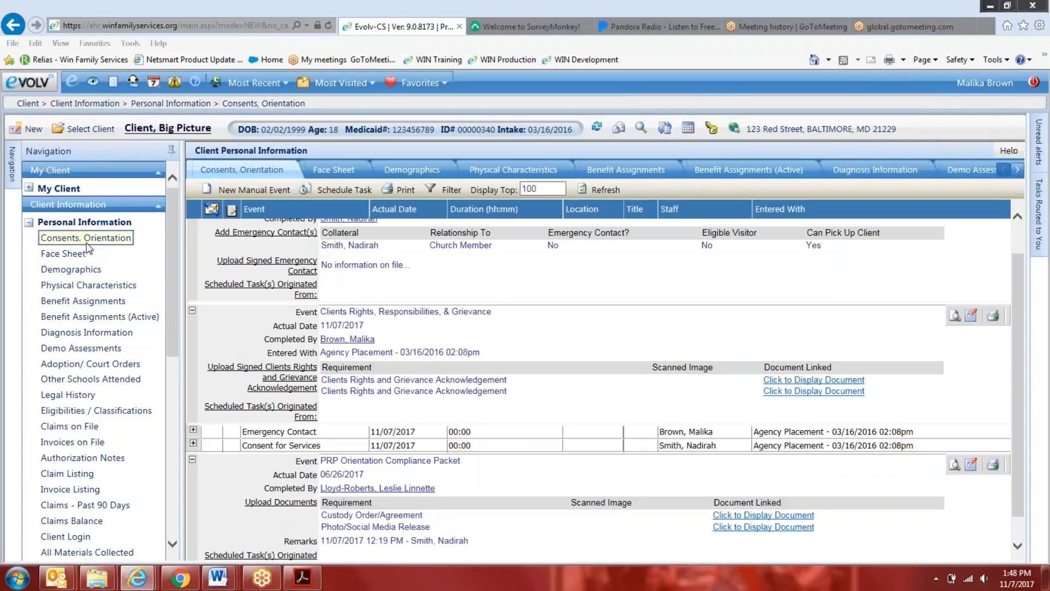
{"action": "left_click", "coordinate": [246, 192]}
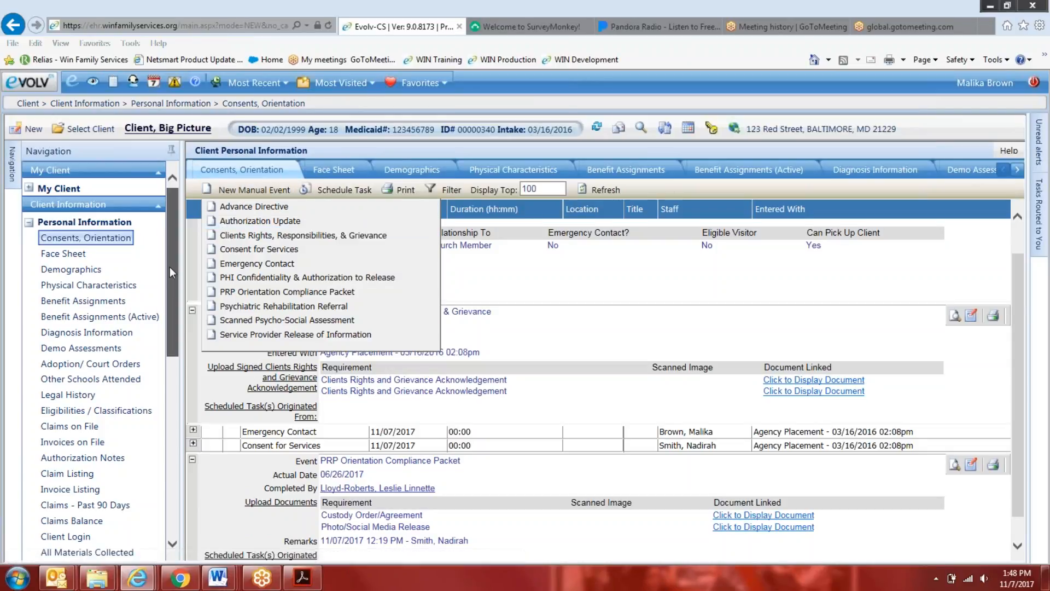
{"action": "scroll", "coordinate": [72, 311], "scroll_direction": "down", "scroll_amount": 6}
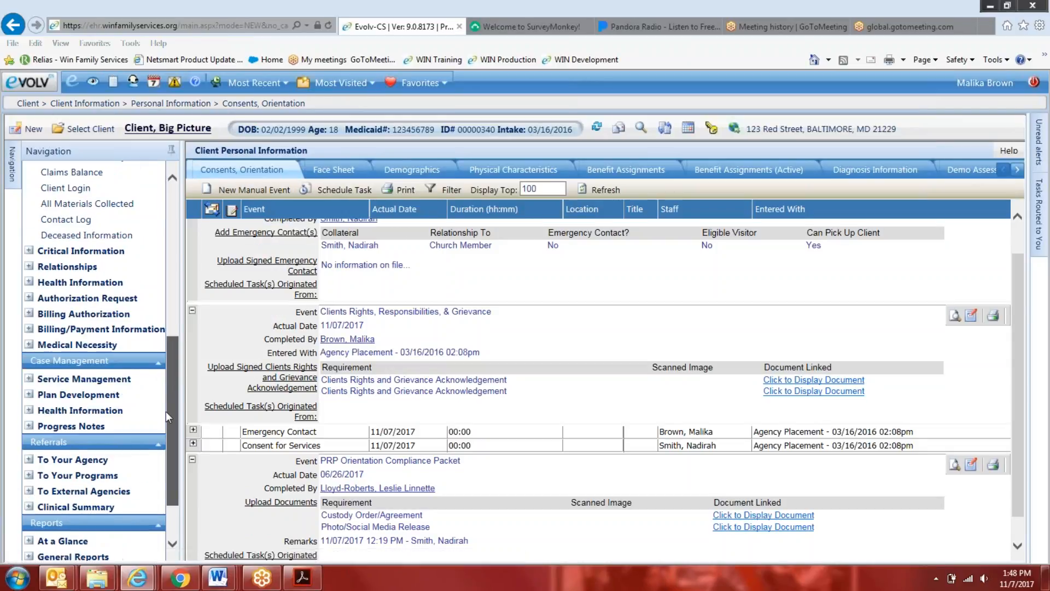
{"action": "left_click", "coordinate": [29, 377]}
{"action": "left_click", "coordinate": [67, 392]}
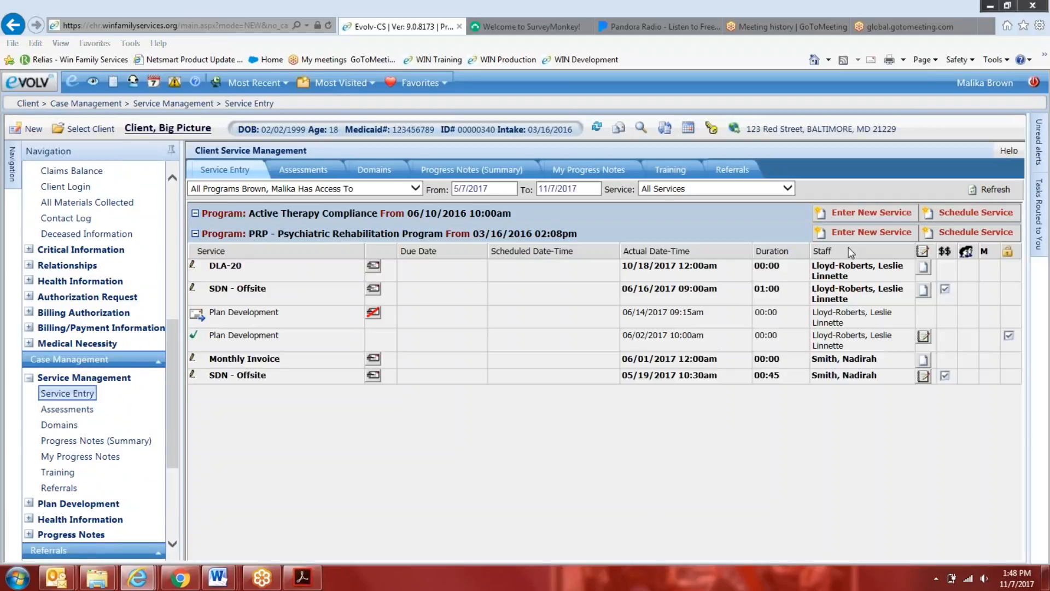
{"action": "left_click", "coordinate": [875, 232]}
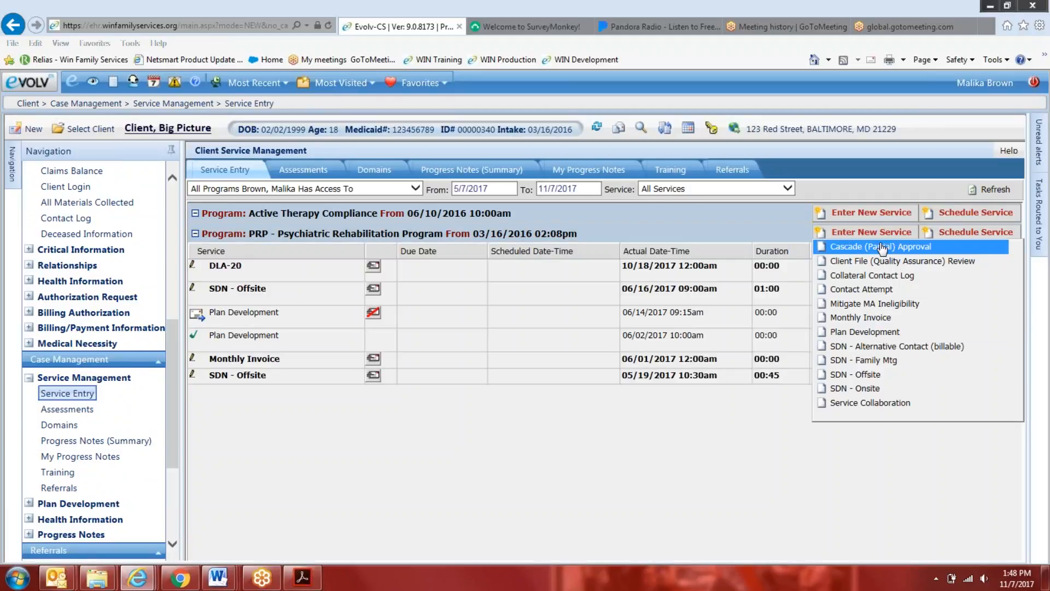
Start a new External Clinical Evaluation event in Assessments and view its upload requirement choices without picking one
{"action": "left_click", "coordinate": [290, 174]}
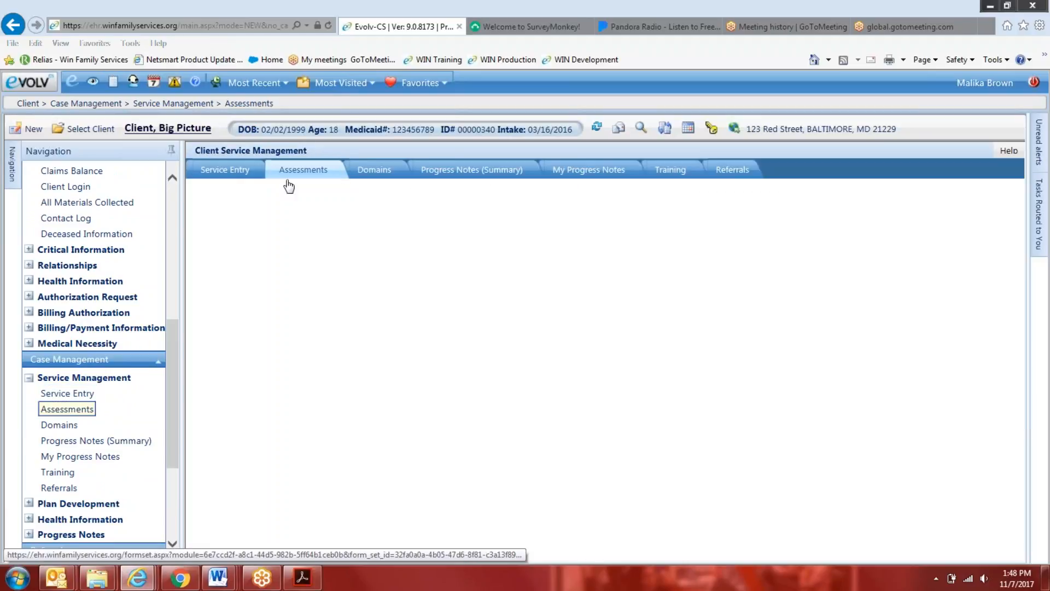
{"action": "left_click", "coordinate": [262, 192]}
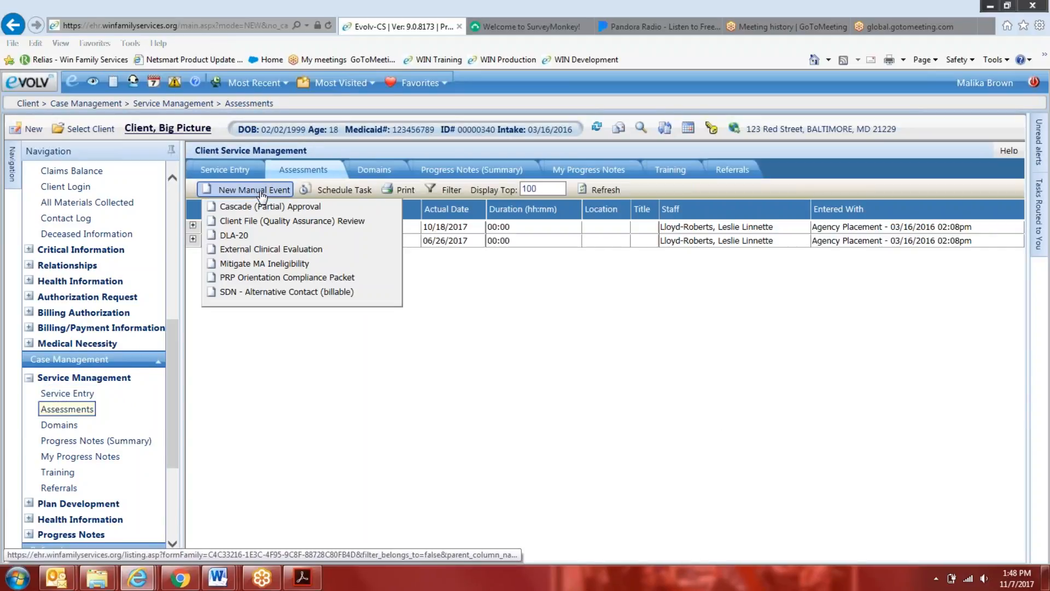
{"action": "left_click", "coordinate": [262, 249]}
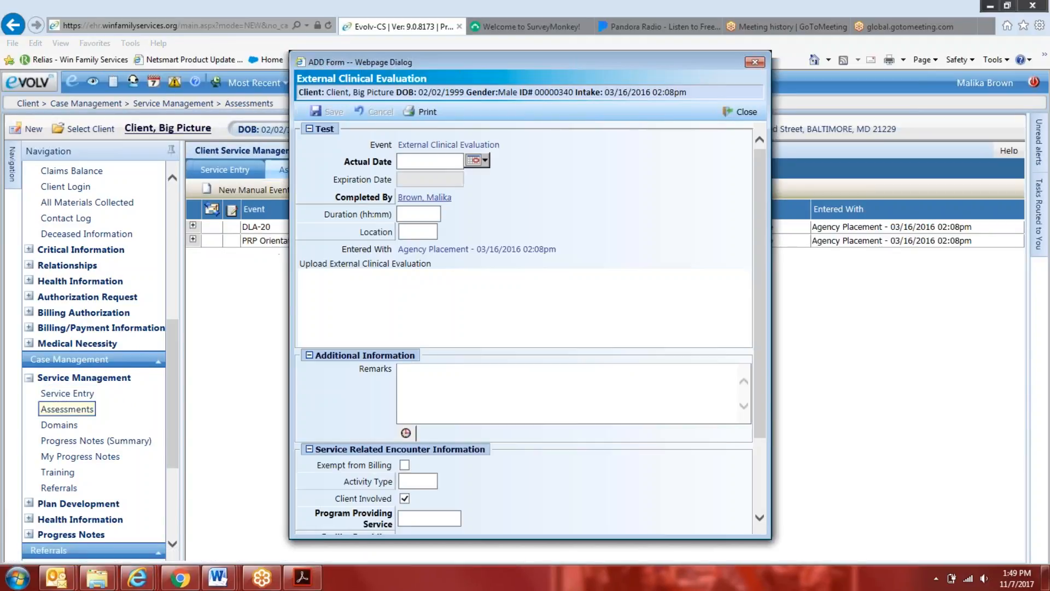
{"action": "left_click", "coordinate": [356, 296]}
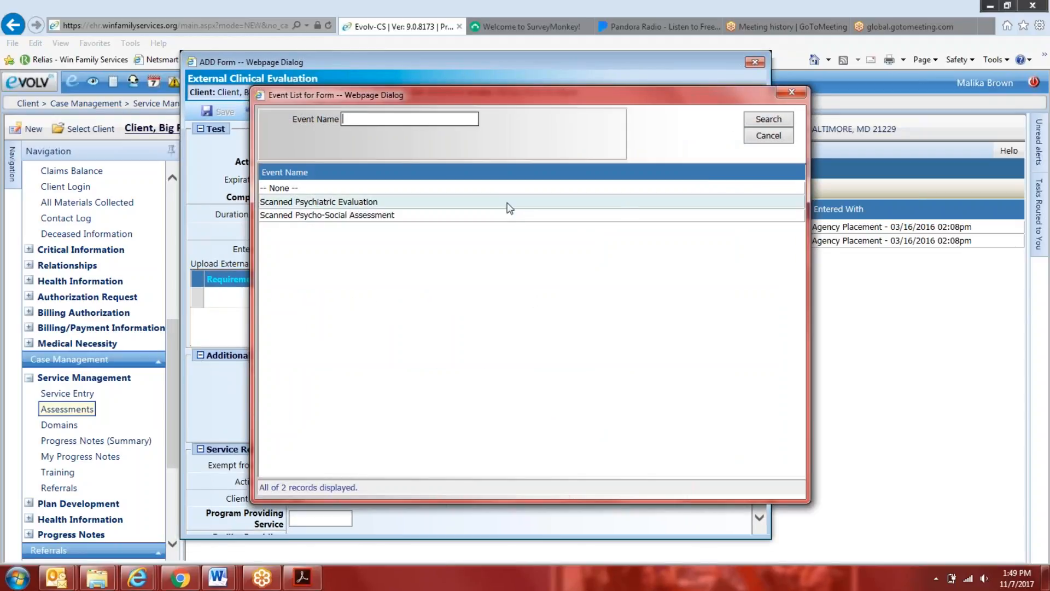
{"action": "left_click", "coordinate": [791, 93]}
Switch to the November 2017 task list in Word and copy the Plan Development upload items into the External Behavioral Health Evaluation list above Scanned Psychiatric Evaluation
{"action": "mouse_move", "coordinate": [217, 577]}
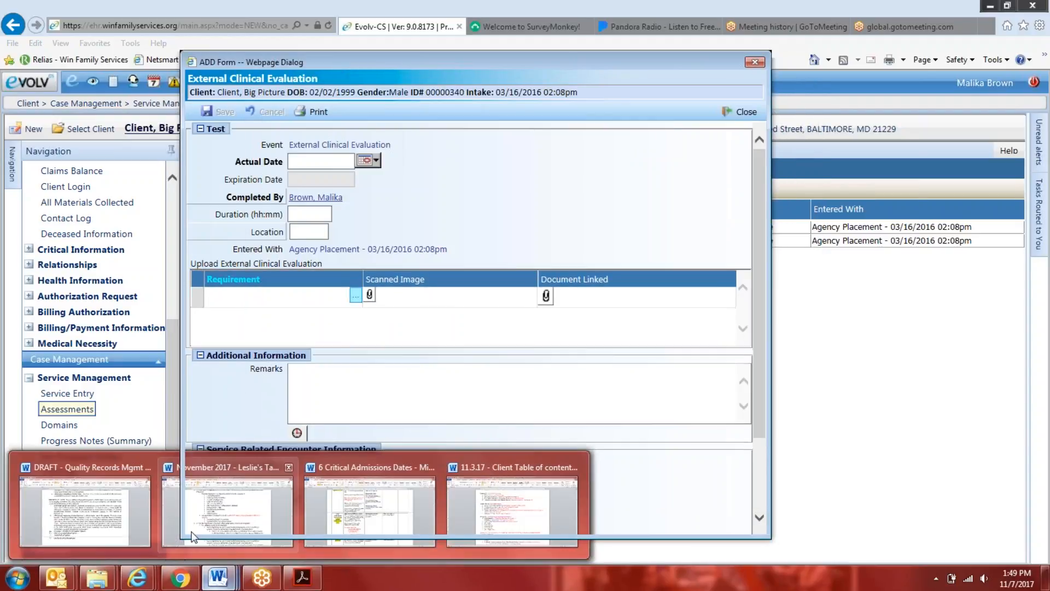
{"action": "left_click", "coordinate": [192, 533]}
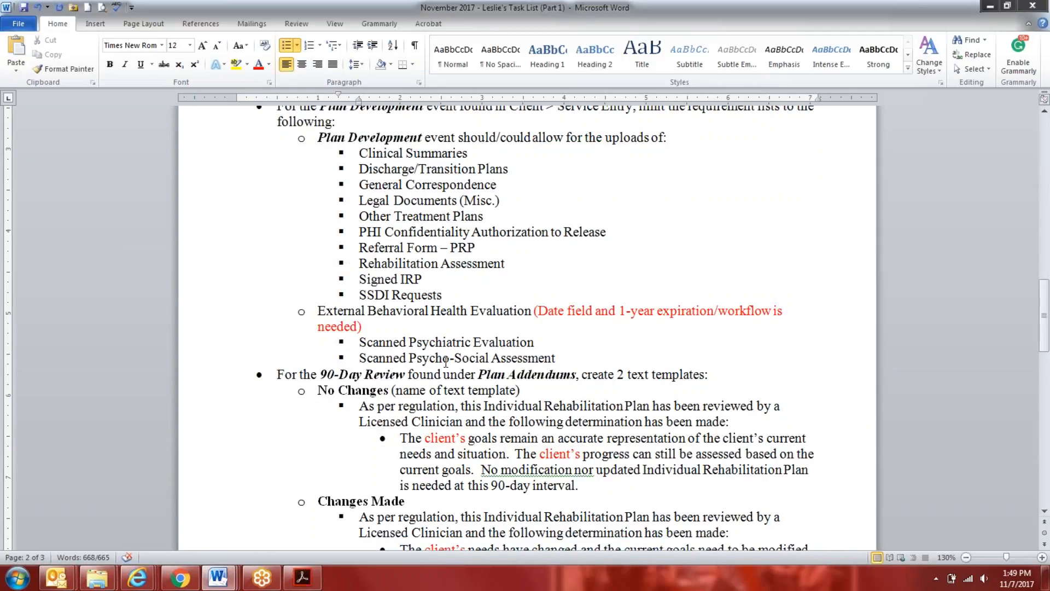
{"action": "left_click_drag", "start_coordinate": [446, 295], "coordinate": [309, 153]}
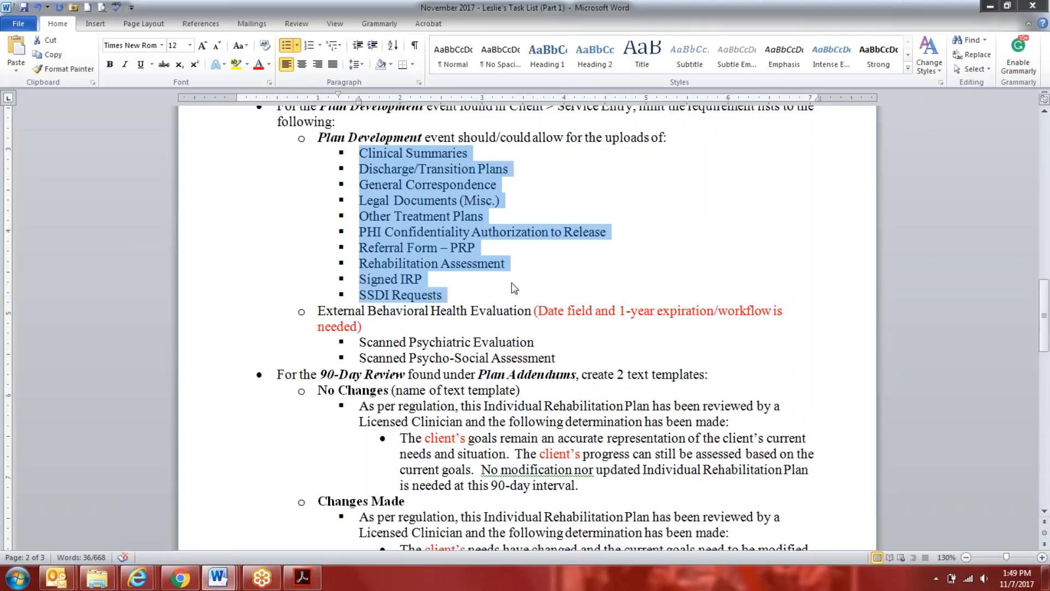
{"action": "left_click_drag", "start_coordinate": [465, 293], "coordinate": [340, 159]}
{"action": "right_click", "coordinate": [377, 163]}
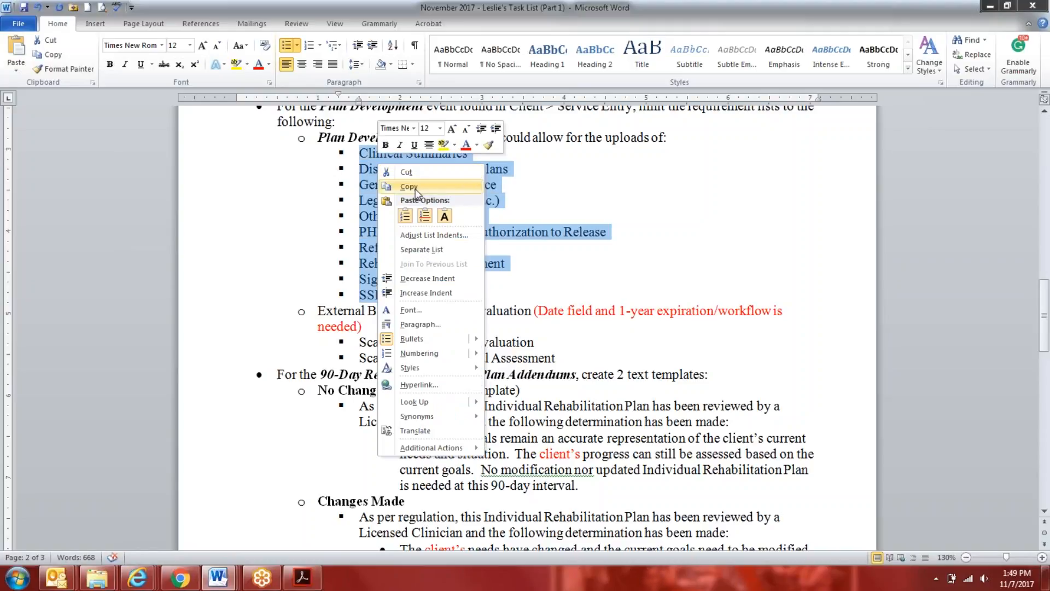
{"action": "left_click", "coordinate": [416, 186]}
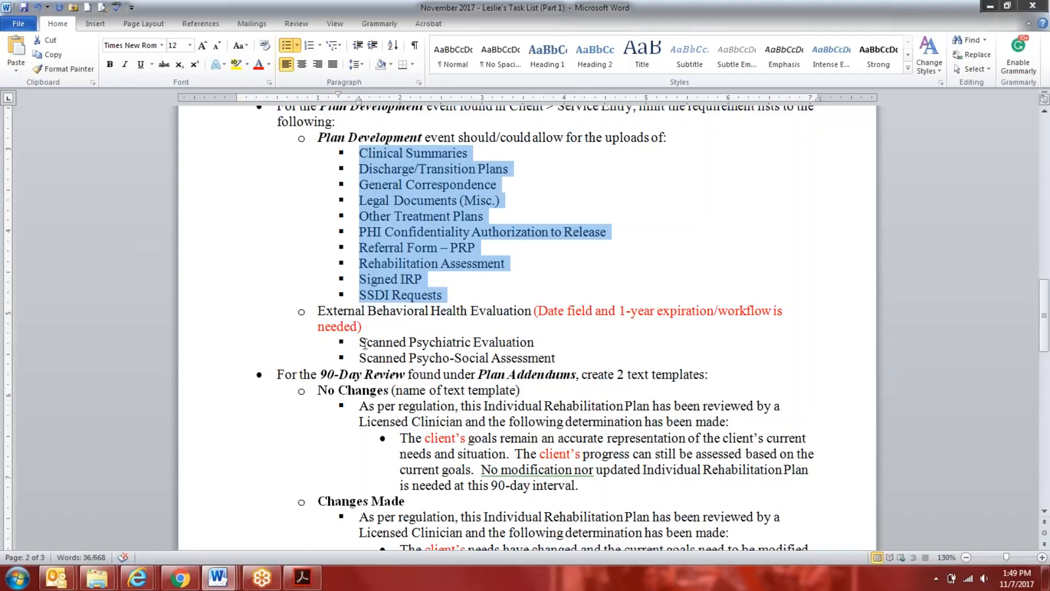
{"action": "left_click", "coordinate": [363, 343]}
{"action": "right_click", "coordinate": [362, 343]}
{"action": "left_click", "coordinate": [387, 103]}
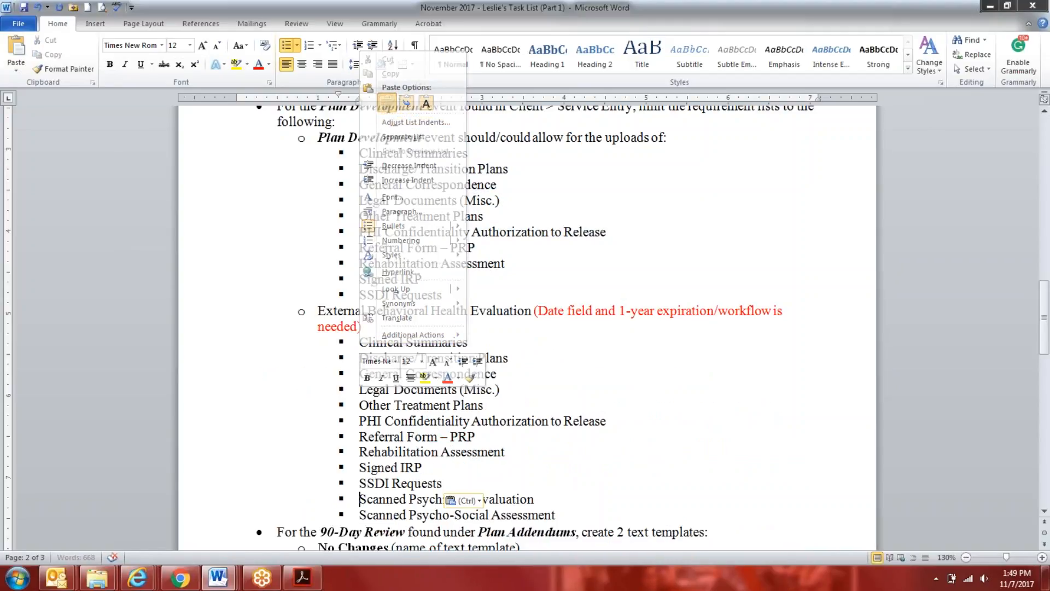
Switch back to myEvolv and bring up the manual event types for the client's Consents, Orientation records
{"action": "mouse_move", "coordinate": [137, 577]}
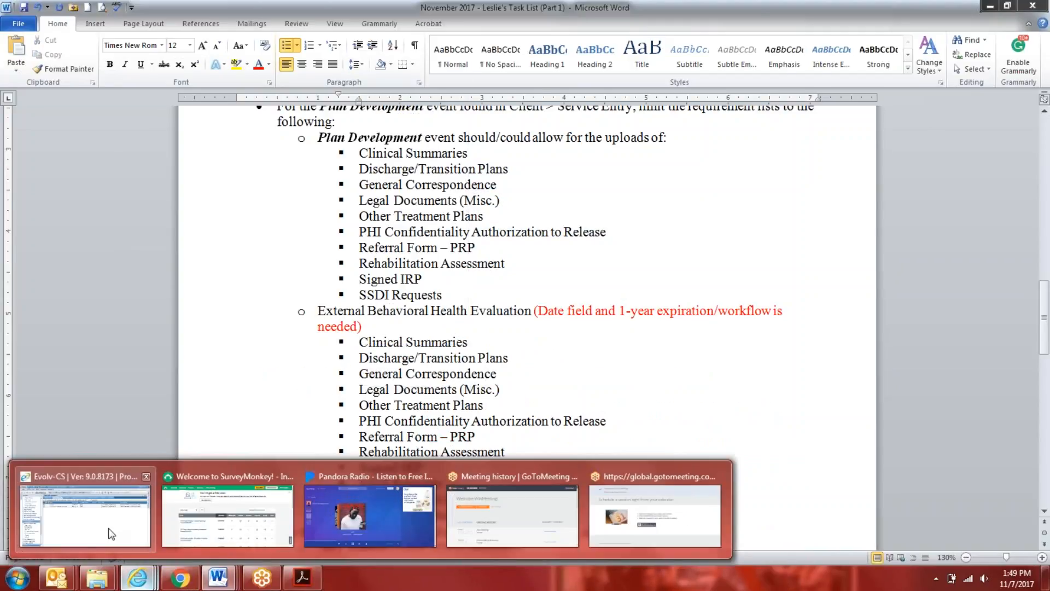
{"action": "left_click", "coordinate": [111, 534]}
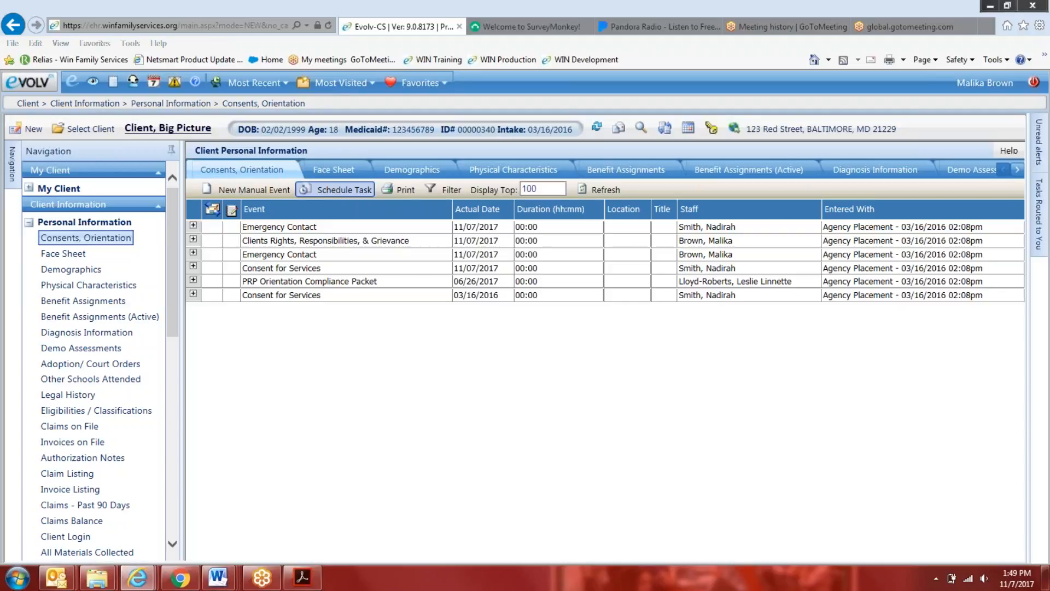
{"action": "left_click", "coordinate": [229, 194]}
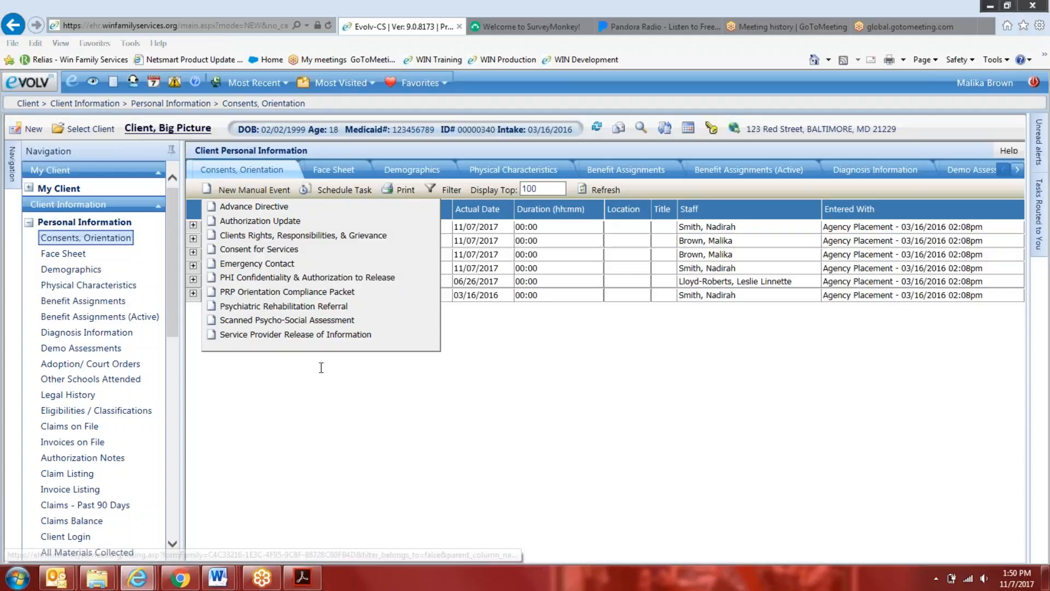
Switch to the DRAFT Quality Records procedure in Word, review its Several Individual Doc Uploads list, and return to myEvolv
{"action": "mouse_move", "coordinate": [218, 577]}
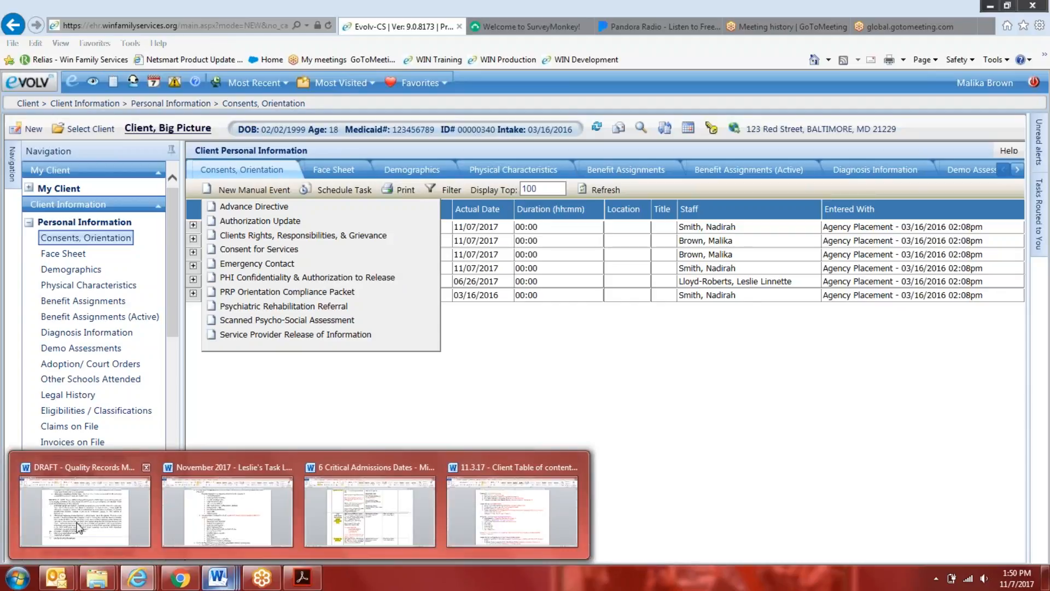
{"action": "left_click", "coordinate": [127, 523]}
{"action": "scroll", "coordinate": [527, 328], "scroll_direction": "down", "scroll_amount": 6}
{"action": "scroll", "coordinate": [352, 355], "scroll_direction": "down", "scroll_amount": 8}
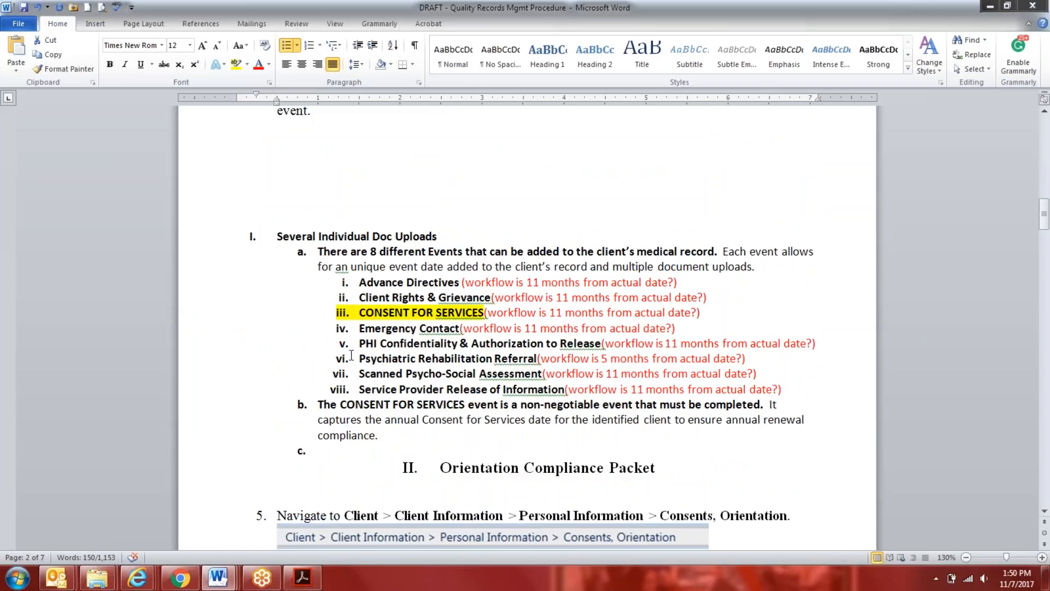
{"action": "scroll", "coordinate": [351, 355], "scroll_direction": "up", "scroll_amount": 4}
{"action": "mouse_move", "coordinate": [137, 577]}
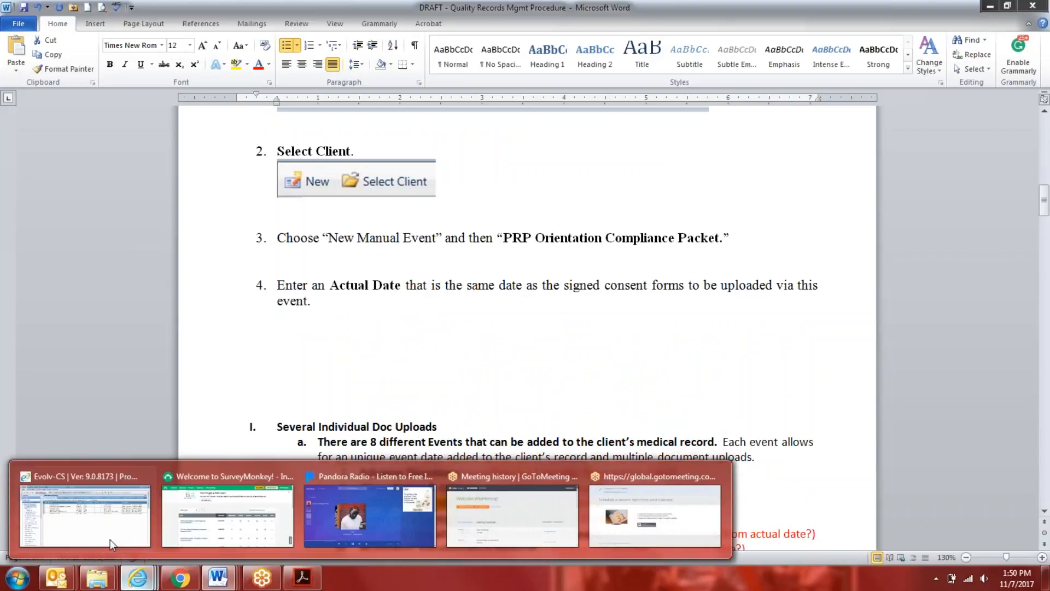
{"action": "left_click", "coordinate": [101, 536]}
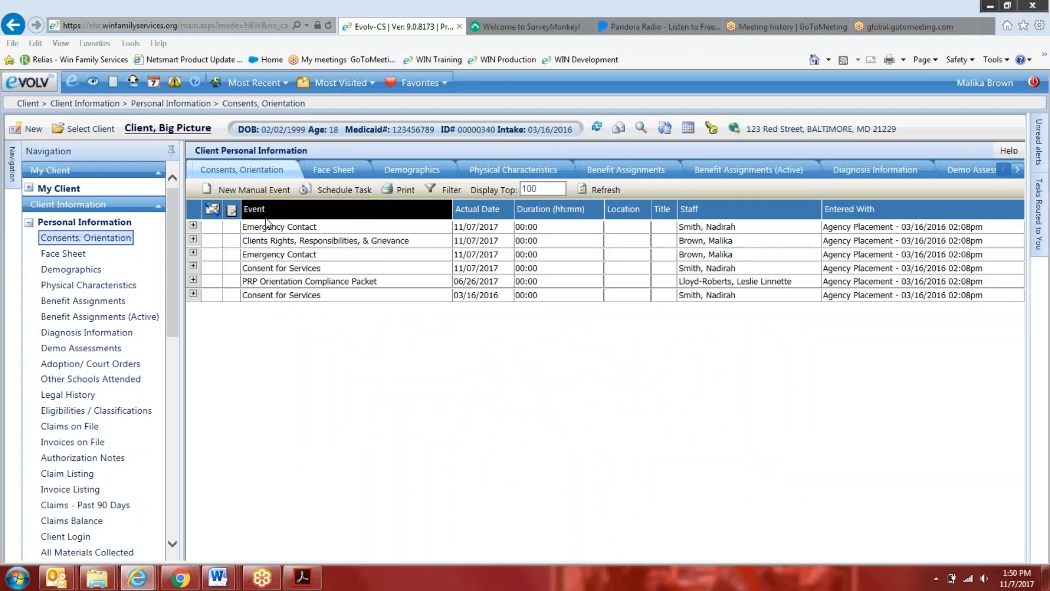
Start a new Consent for Services manual event and view its upload requirement choices beside the form
{"action": "left_click", "coordinate": [254, 189]}
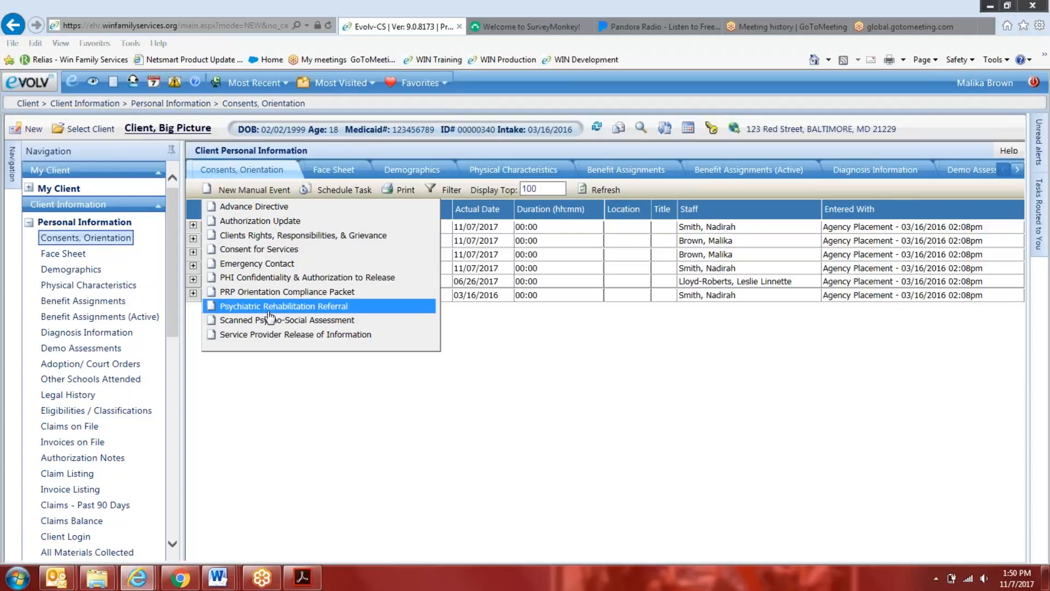
{"action": "left_click", "coordinate": [309, 262]}
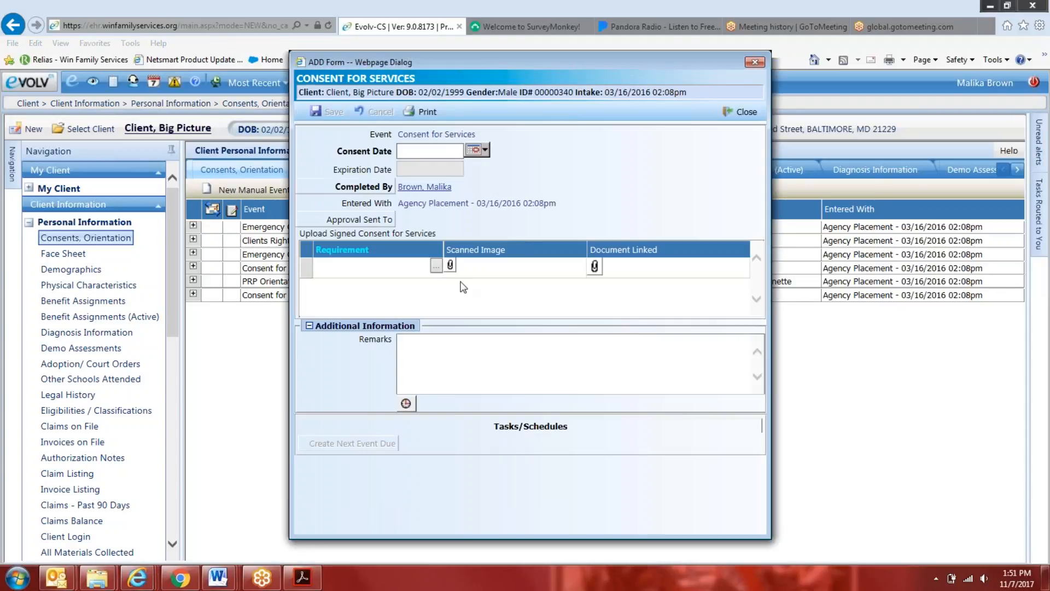
{"action": "left_click", "coordinate": [436, 266]}
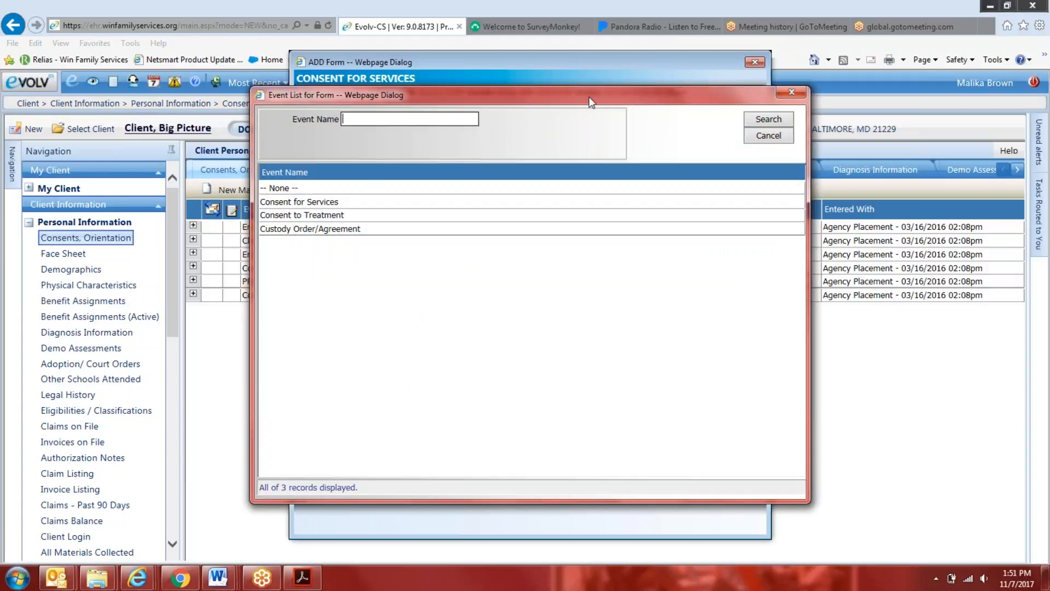
{"action": "left_click_drag", "start_coordinate": [583, 97], "coordinate": [817, 95]}
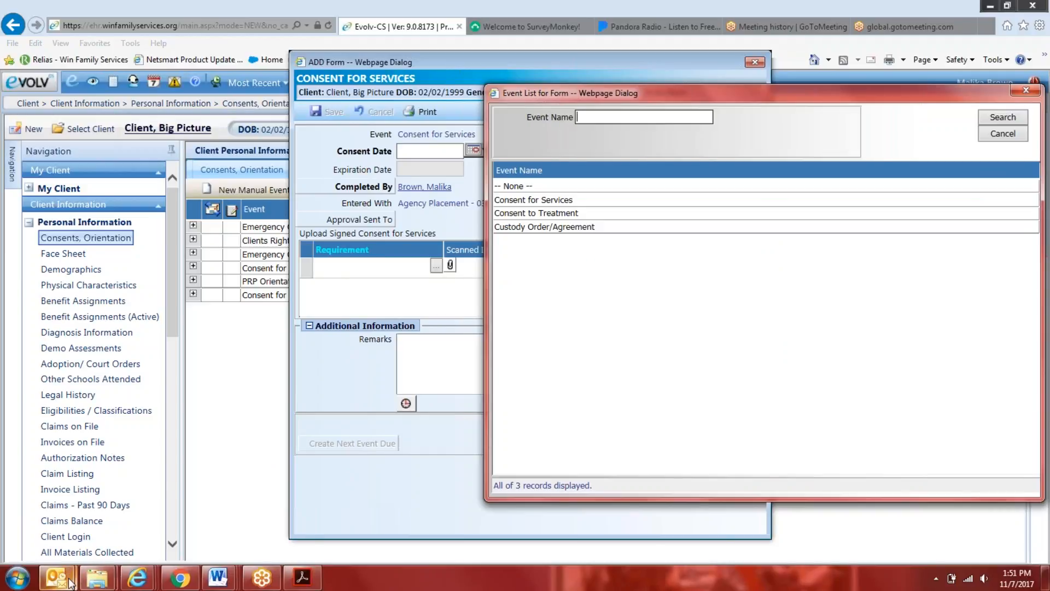
Switch to the PRP EHR - Quality Records Management meeting in Outlook and add blank lines at the end of its notes
{"action": "mouse_move", "coordinate": [70, 581]}
{"action": "left_click", "coordinate": [228, 508]}
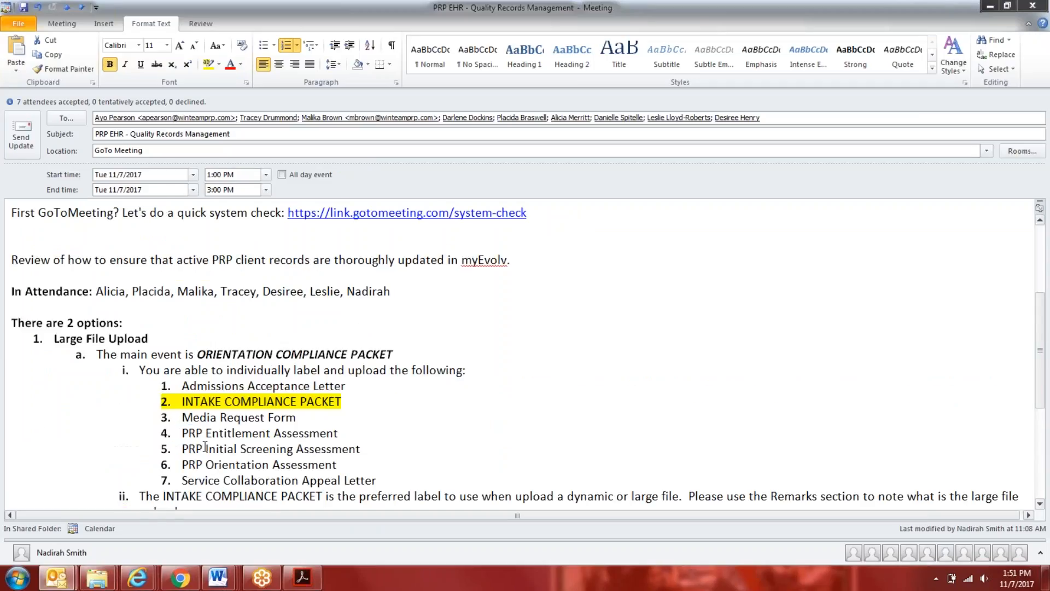
{"action": "scroll", "coordinate": [205, 447], "scroll_direction": "down", "scroll_amount": 5}
{"action": "left_click", "coordinate": [285, 495]}
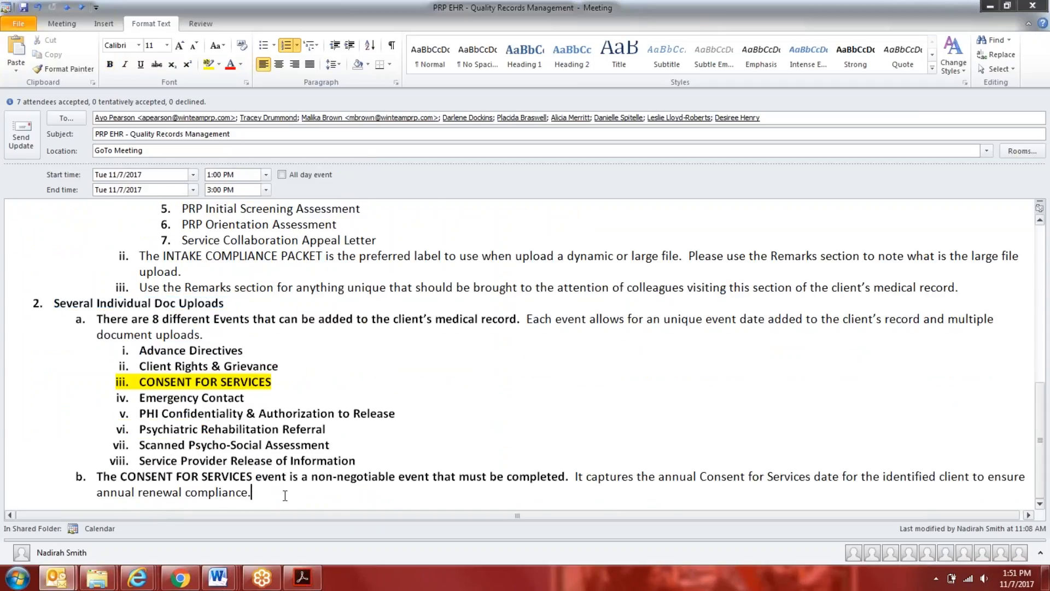
{"action": "key", "text": "Return"}
{"action": "key", "text": "Return"}
{"action": "key", "text": "Return"}
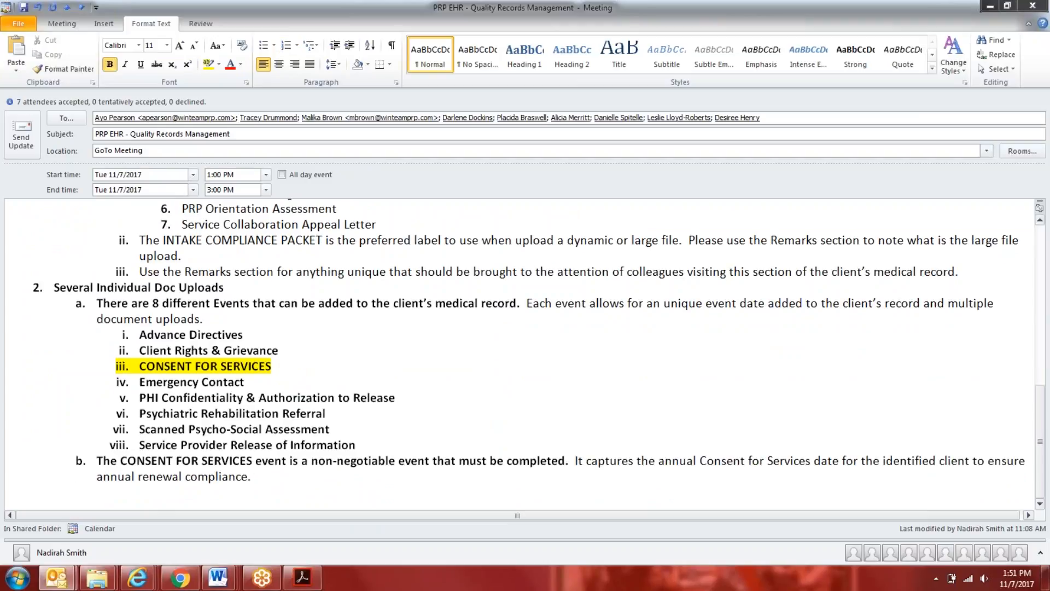
Add the numbered sub-item "Add PRP Orientation Checklist as a requirement label" under CONSENT FOR SERVICES in the meeting notes
{"action": "left_click", "coordinate": [285, 366]}
{"action": "key", "text": "Return"}
{"action": "key", "text": "Tab"}
{"action": "type", "text": "Add PRP"}
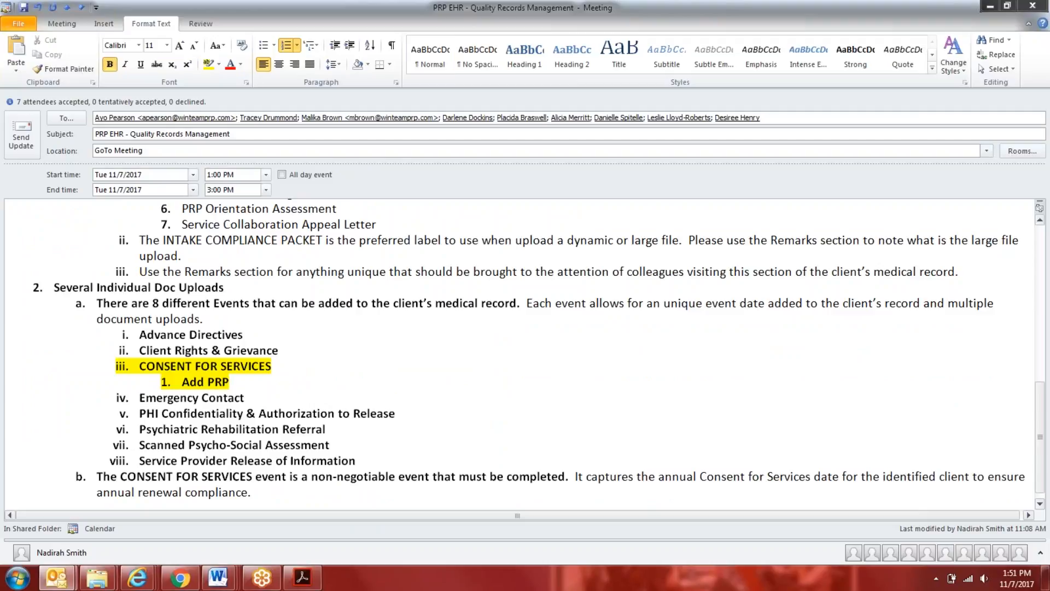
{"action": "type", "text": " Orientation Check"}
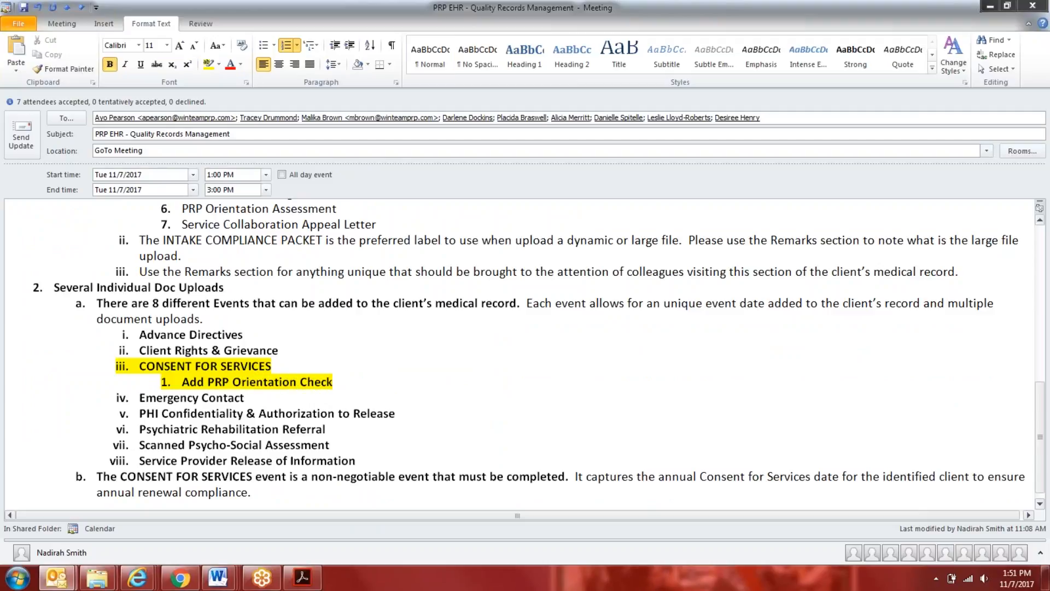
{"action": "type", "text": "list as a r"}
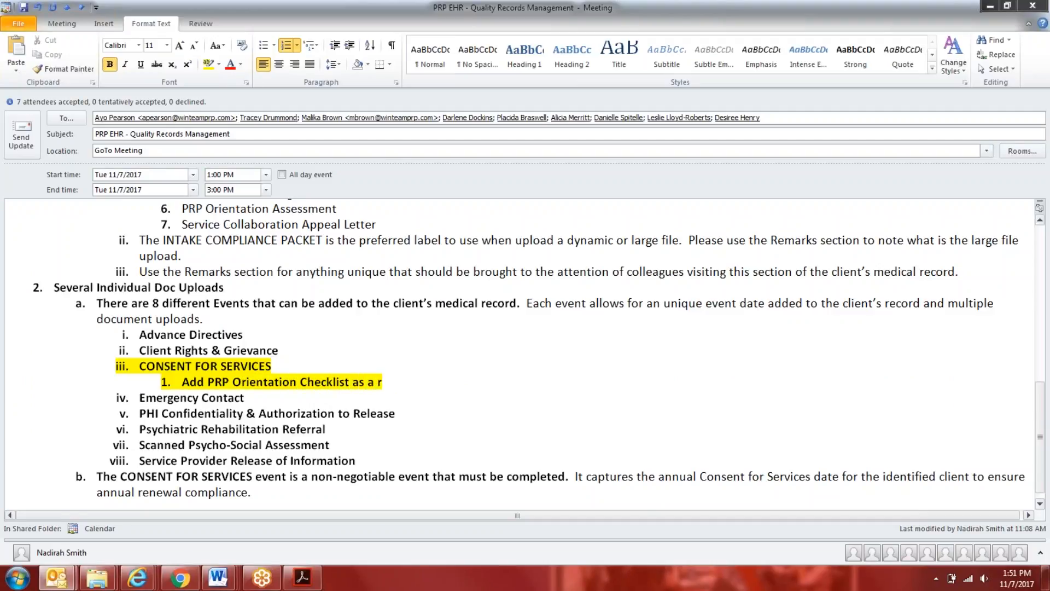
{"action": "type", "text": "equirement label"}
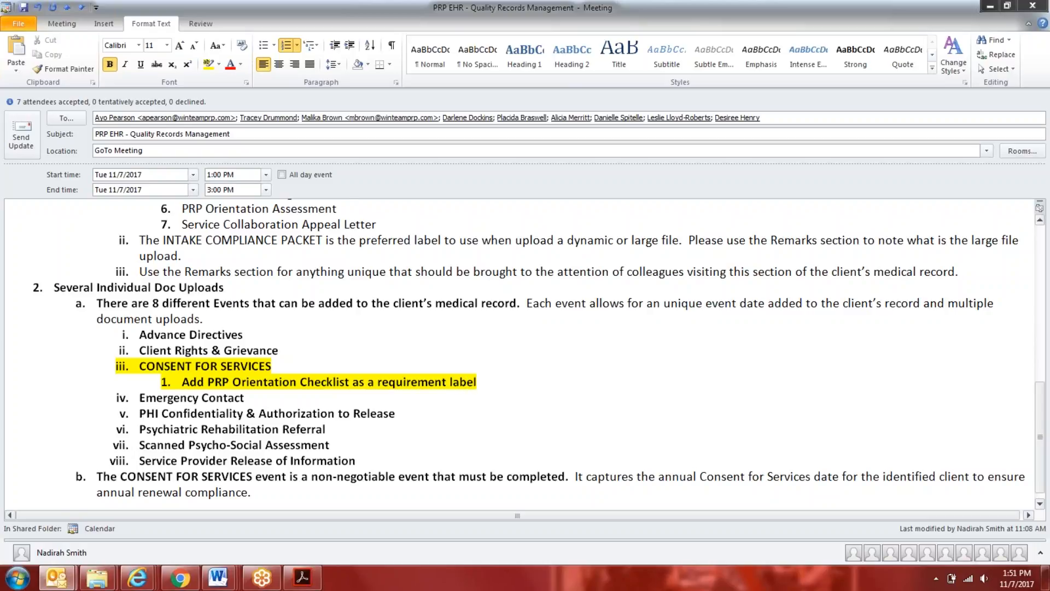
Switch back to myEvolv and close the requirement list and the Consent for Services form without saving
{"action": "mouse_move", "coordinate": [138, 577]}
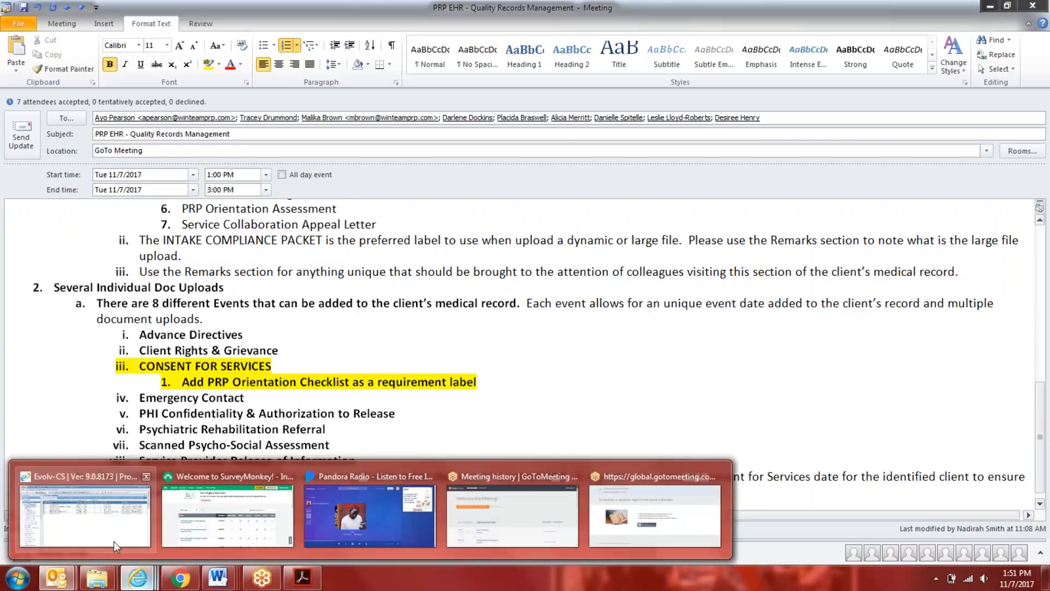
{"action": "left_click", "coordinate": [114, 540]}
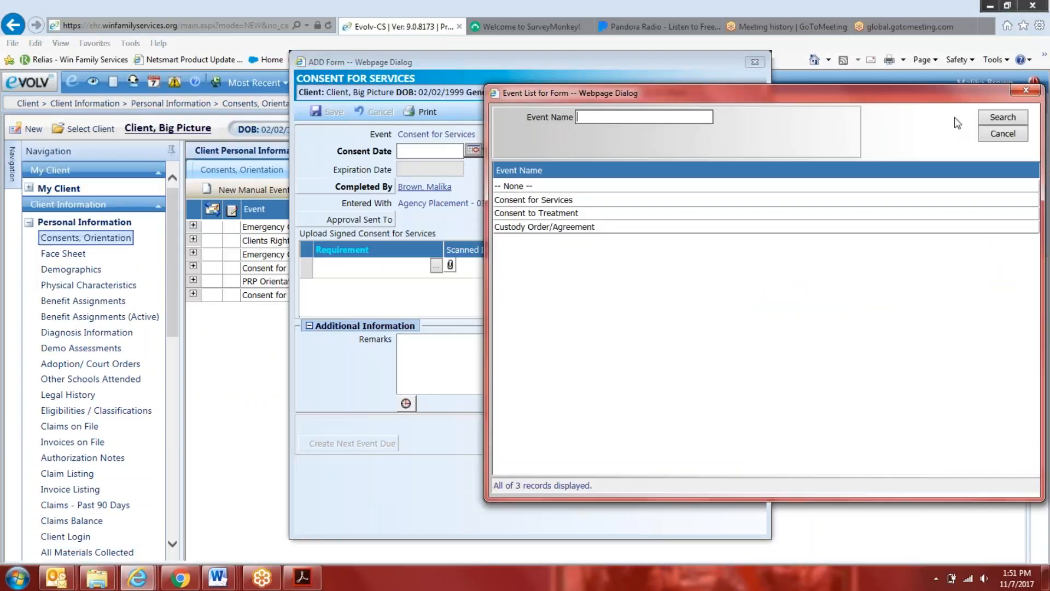
{"action": "left_click_drag", "start_coordinate": [963, 94], "coordinate": [907, 109]}
{"action": "left_click", "coordinate": [969, 107]}
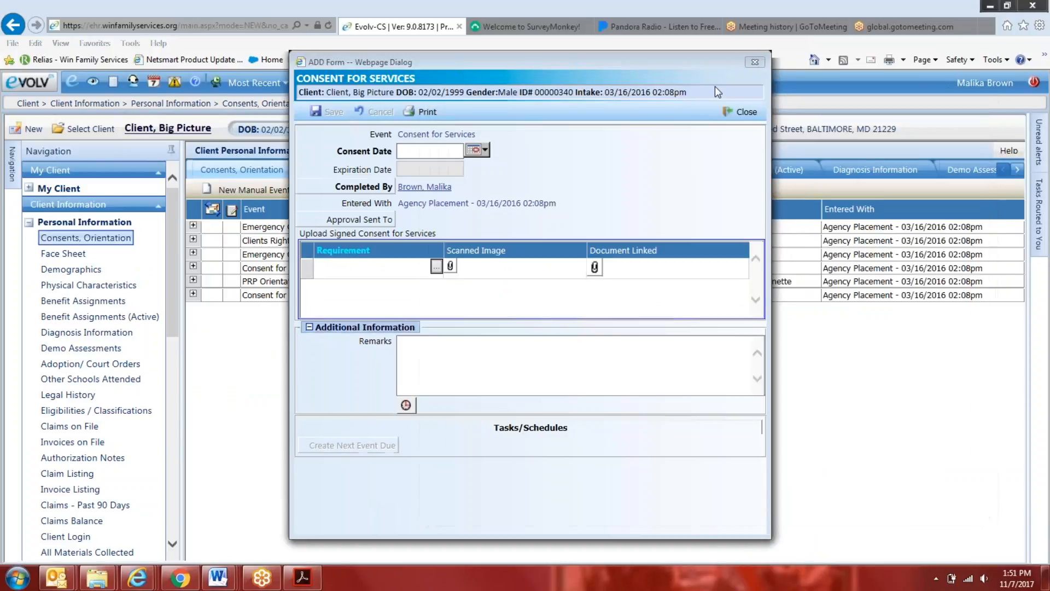
{"action": "left_click", "coordinate": [741, 115]}
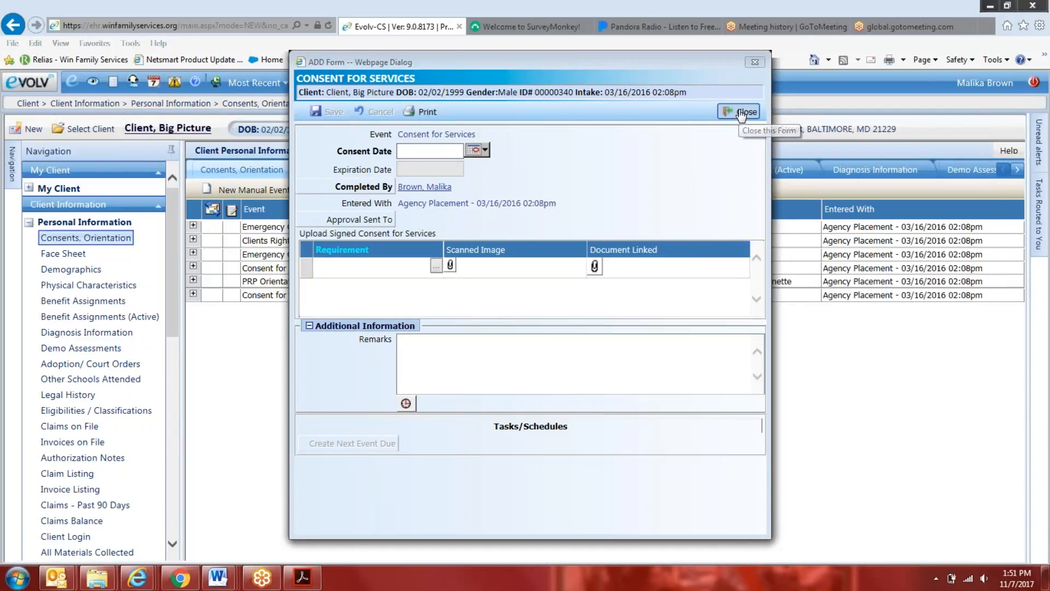
Start a new Clients Rights, Responsibilities, & Grievance event, view its upload requirement choices, and close it without saving
{"action": "left_click", "coordinate": [255, 190]}
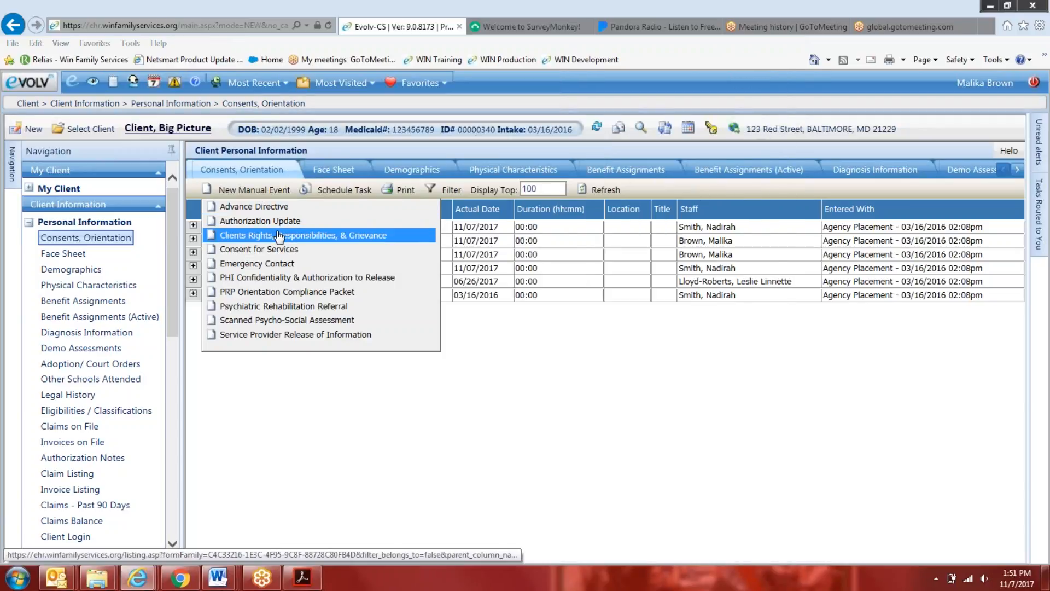
{"action": "left_click", "coordinate": [279, 236]}
{"action": "left_click", "coordinate": [437, 277]}
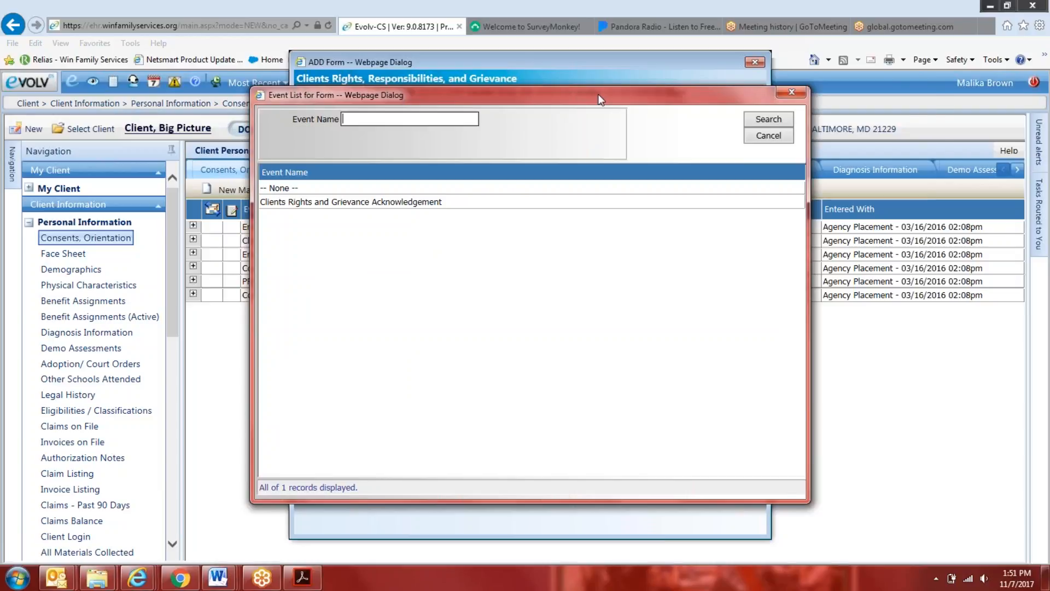
{"action": "left_click_drag", "start_coordinate": [600, 98], "coordinate": [795, 107]}
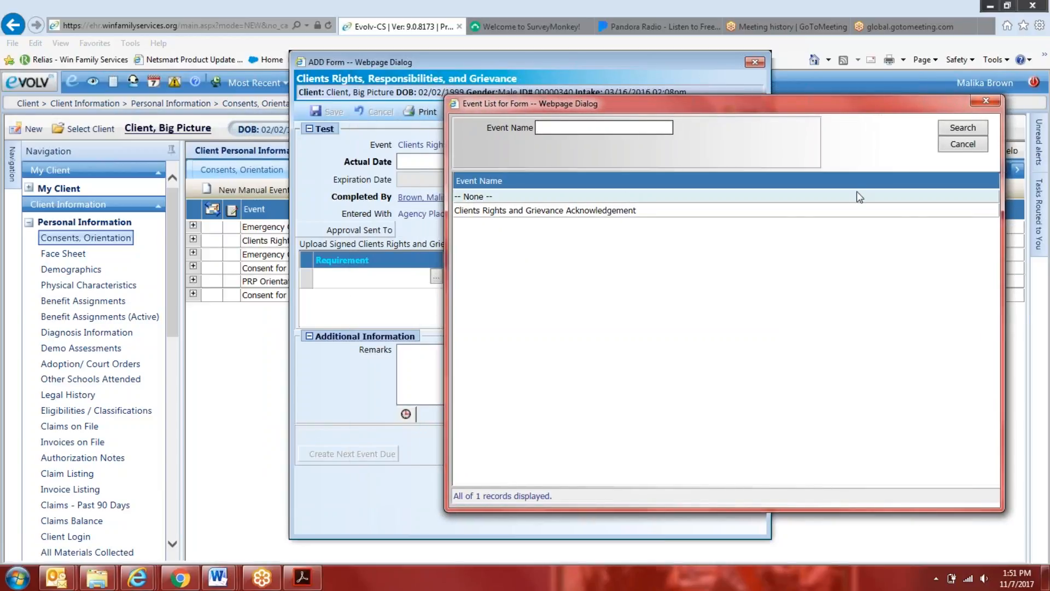
{"action": "left_click", "coordinate": [962, 143]}
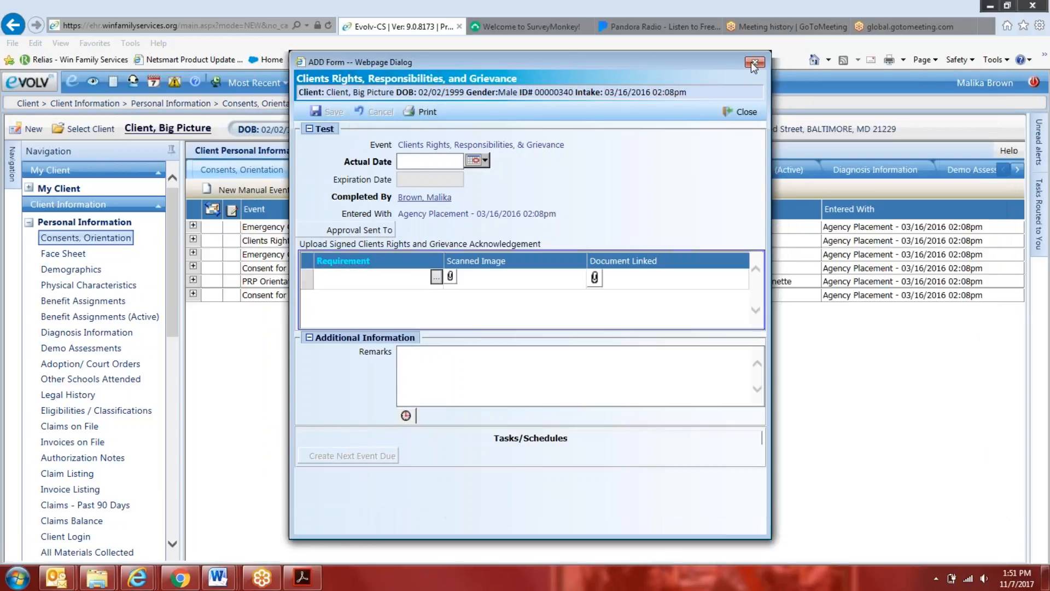
{"action": "left_click", "coordinate": [753, 65]}
Start a new PHI Confidentiality & Authorization to Release event, view its upload requirement choices, and close it without saving
{"action": "left_click", "coordinate": [259, 193]}
{"action": "left_click", "coordinate": [286, 279]}
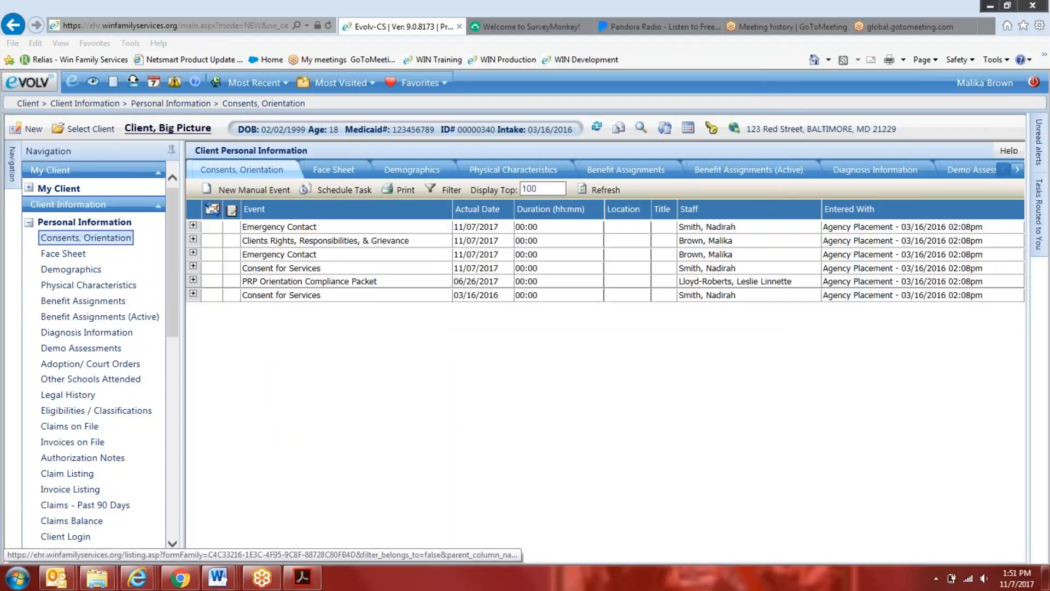
{"action": "left_click", "coordinate": [436, 277]}
{"action": "left_click_drag", "start_coordinate": [534, 108], "coordinate": [795, 147]}
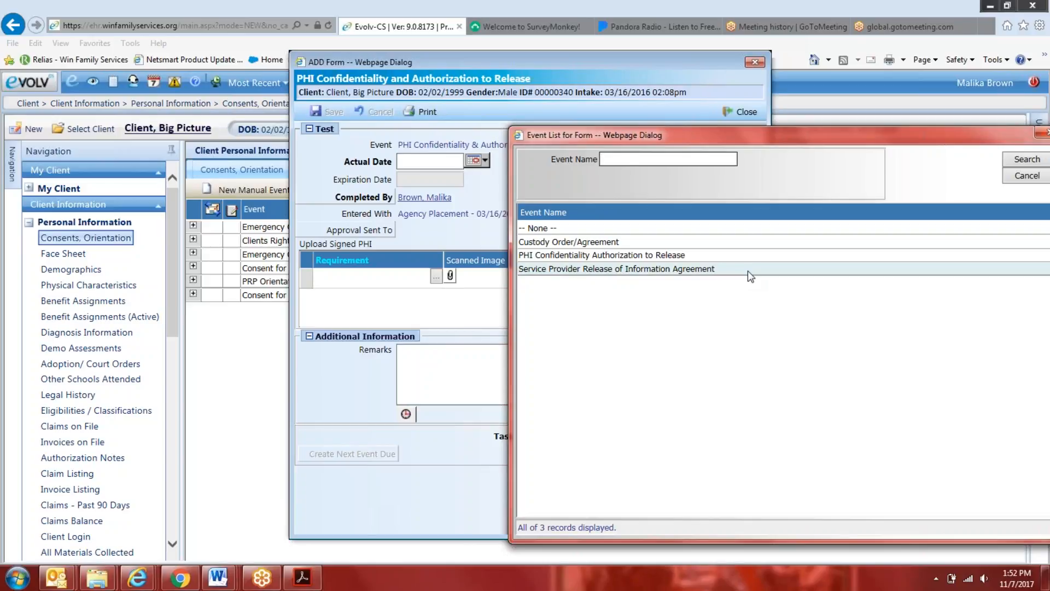
{"action": "left_click_drag", "start_coordinate": [819, 133], "coordinate": [725, 146]}
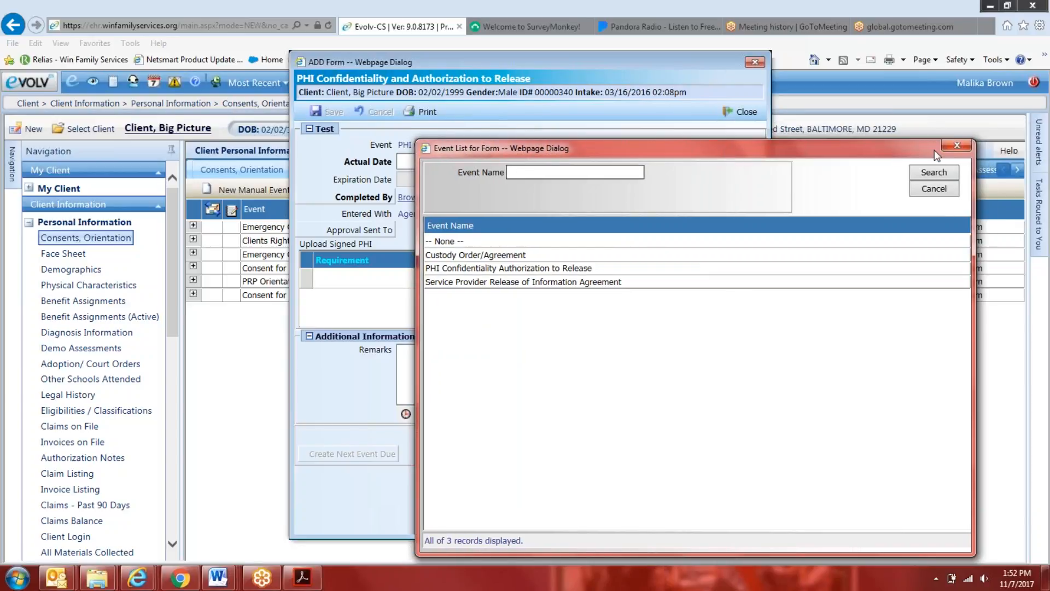
{"action": "left_click", "coordinate": [948, 146]}
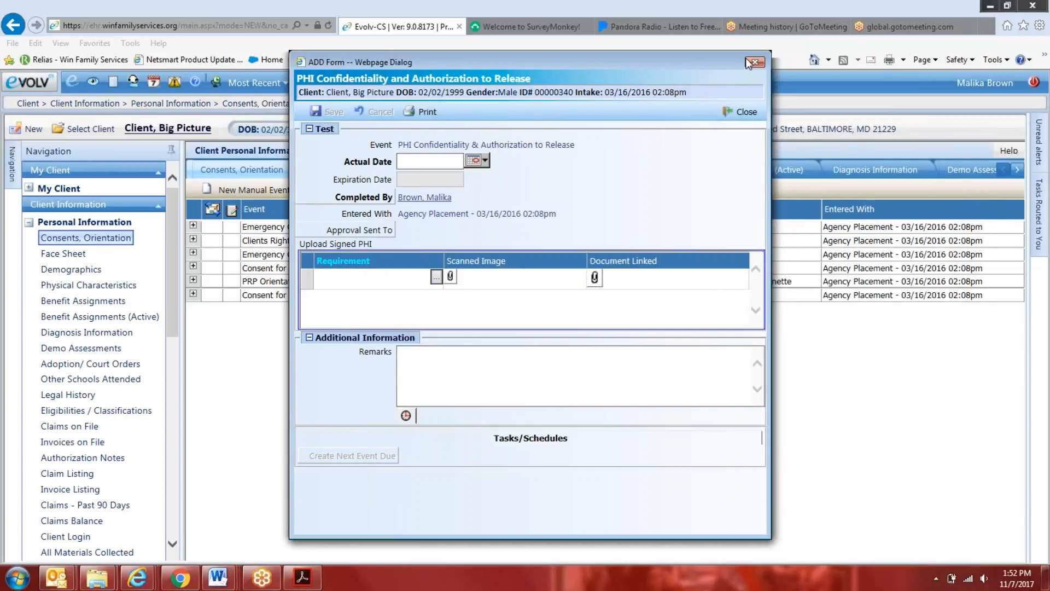
{"action": "left_click", "coordinate": [752, 62]}
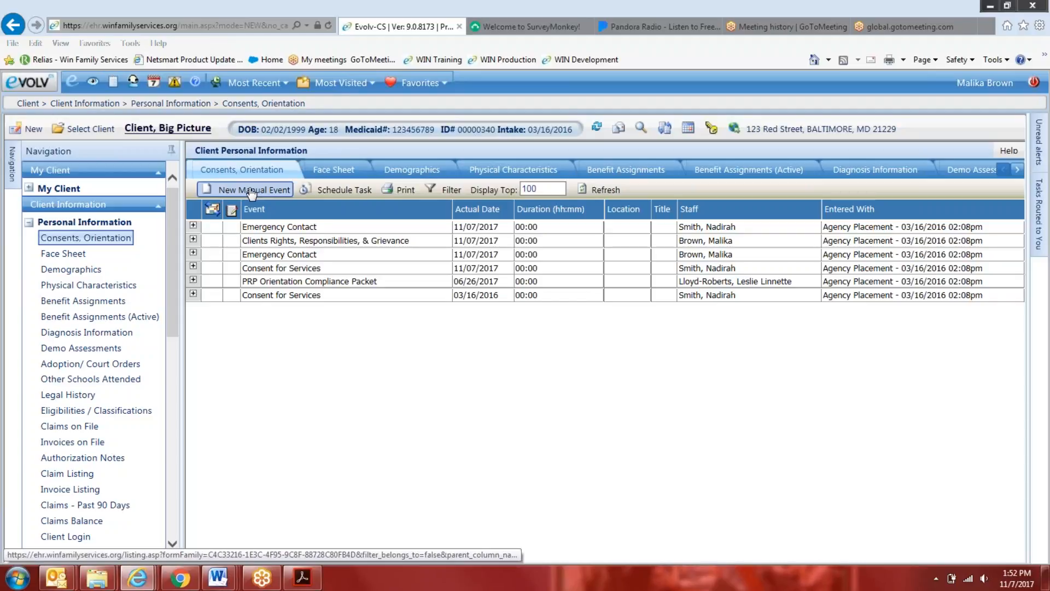
Expand the 06/26/2017 PRP Orientation Compliance Packet event, show its uploaded documents, and open the event for editing
{"action": "left_click", "coordinate": [193, 280]}
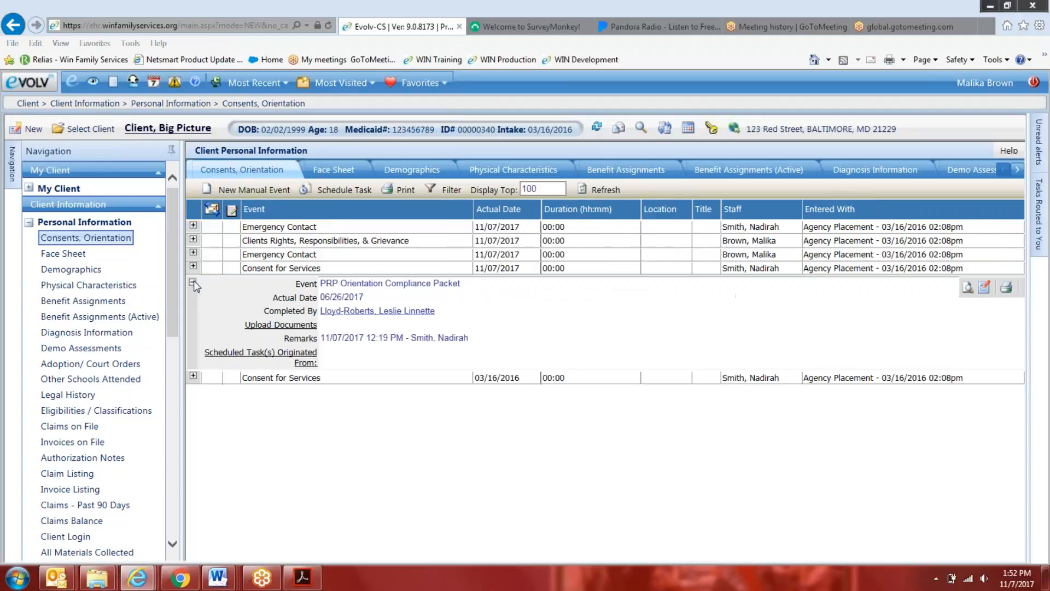
{"action": "left_click", "coordinate": [281, 325]}
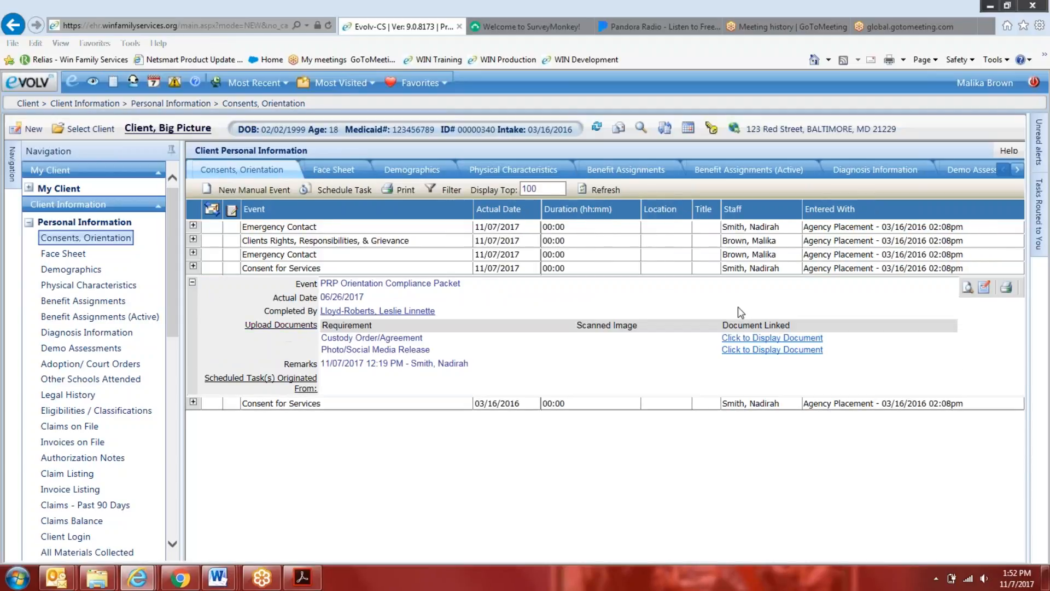
{"action": "left_click", "coordinate": [985, 286]}
Add PRP Entitlement Assessment, PRP Initial Screening Assessment and PRP Orientation Assessment as upload requirements in the PRP Orientation Compliance Packet
{"action": "left_click", "coordinate": [481, 292]}
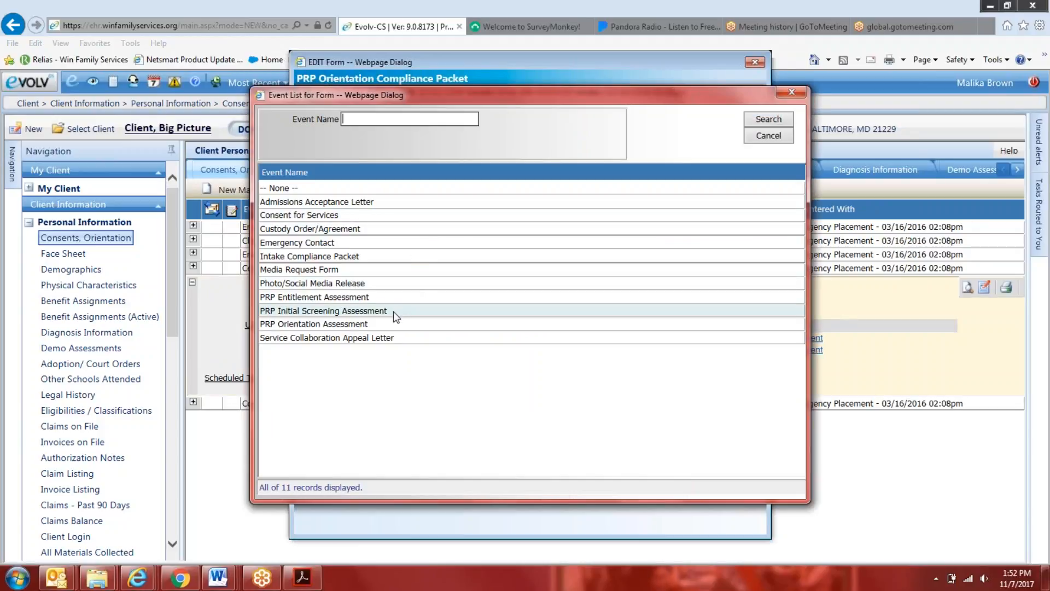
{"action": "left_click", "coordinate": [393, 301]}
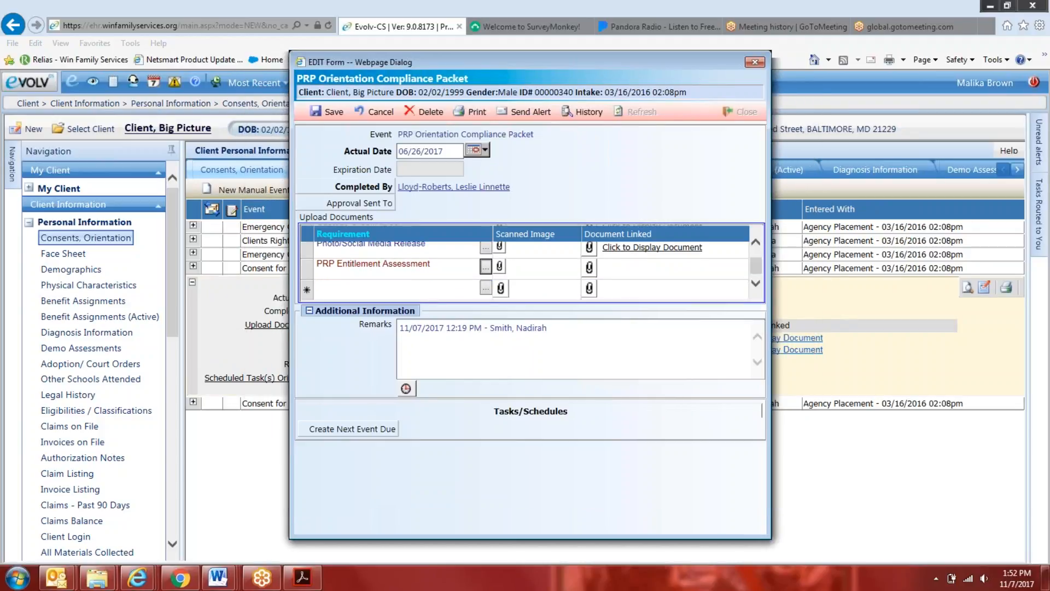
{"action": "left_click", "coordinate": [485, 287]}
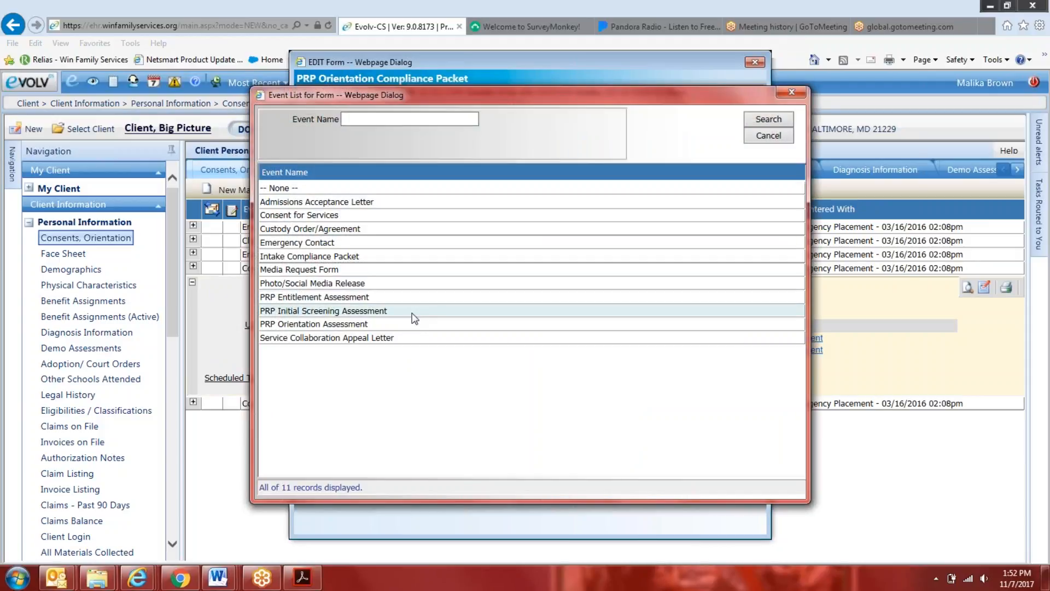
{"action": "left_click", "coordinate": [410, 312]}
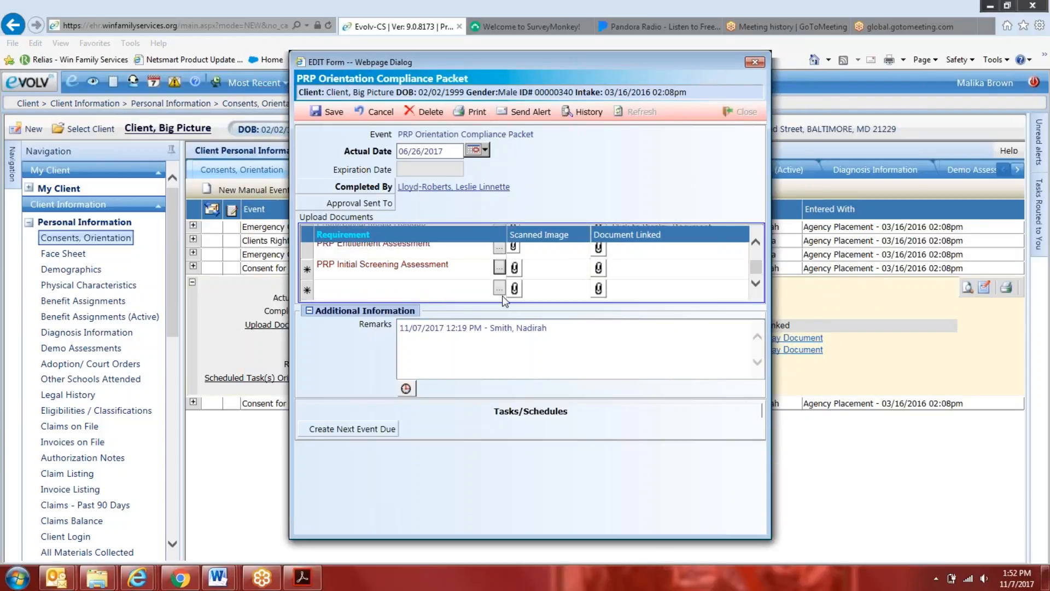
{"action": "left_click", "coordinate": [499, 287]}
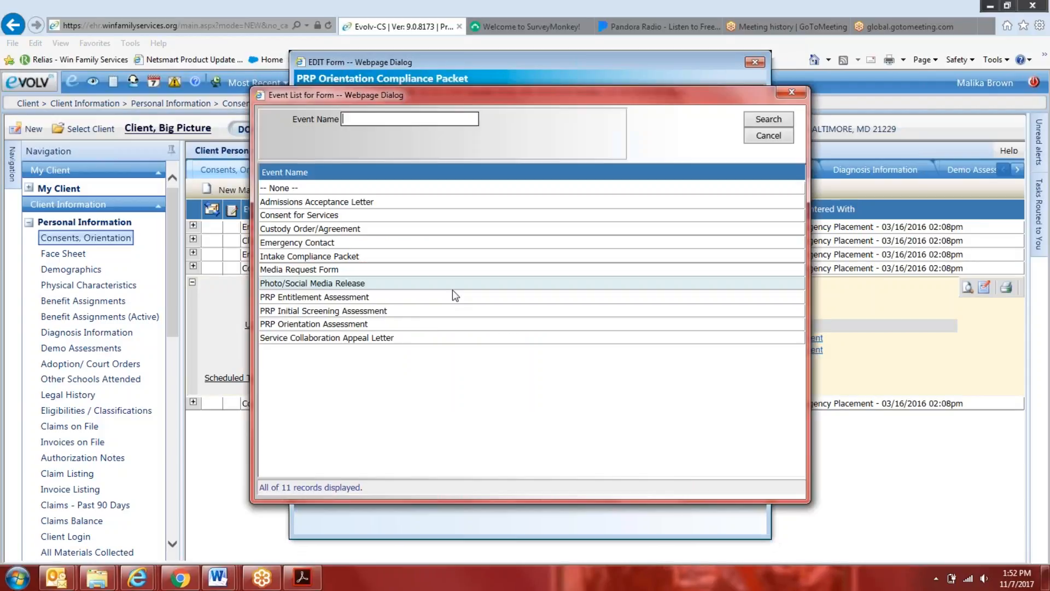
{"action": "left_click", "coordinate": [409, 325]}
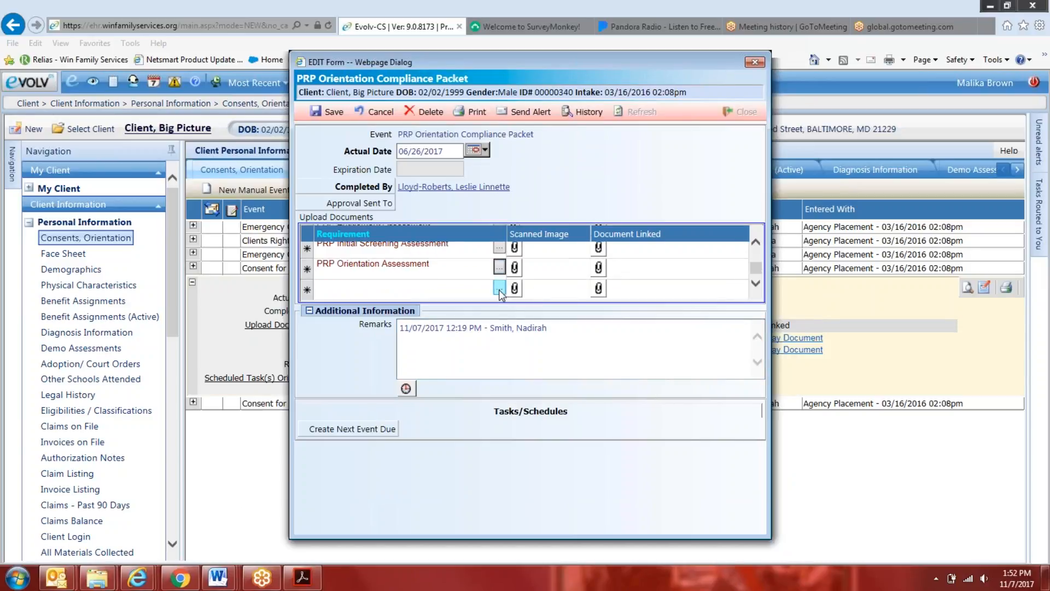
Add Admissions Acceptance Letter and Service Collaboration Appeal Letter as upload requirements in the compliance packet
{"action": "left_click", "coordinate": [499, 289]}
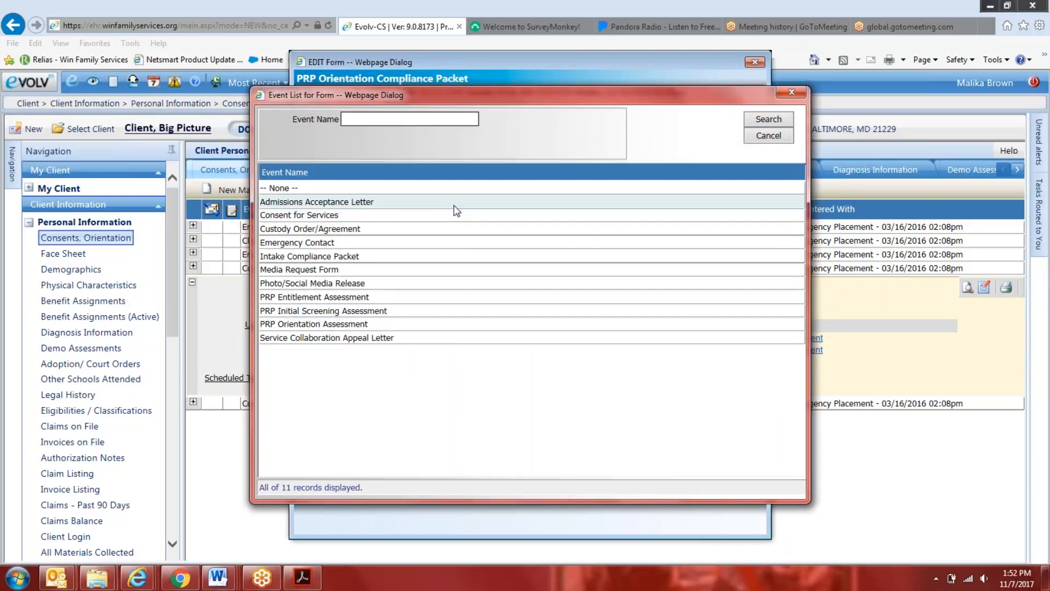
{"action": "left_click", "coordinate": [453, 205]}
{"action": "left_click", "coordinate": [499, 289]}
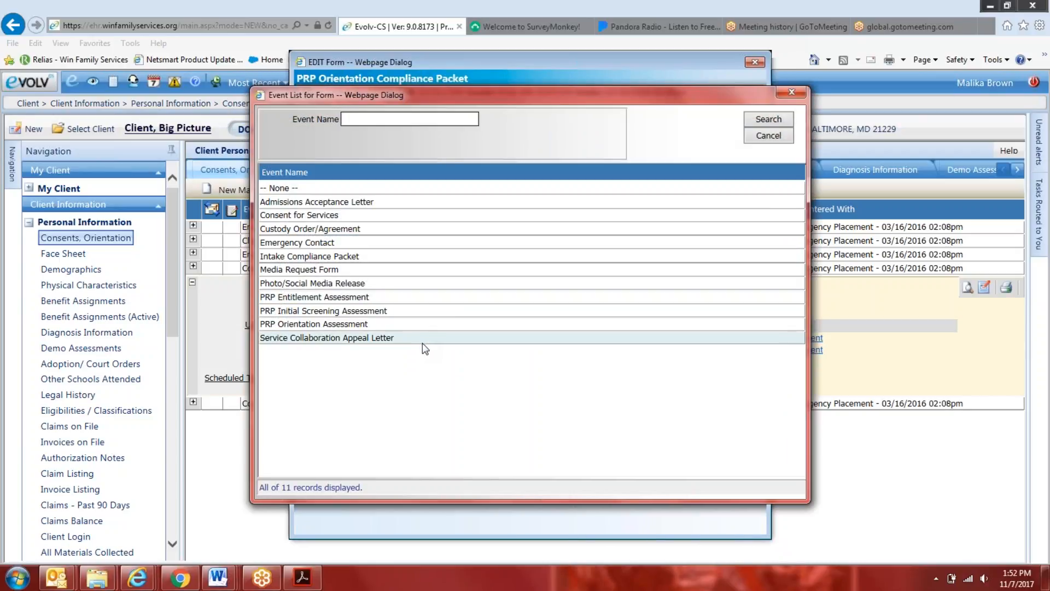
{"action": "left_click", "coordinate": [423, 341]}
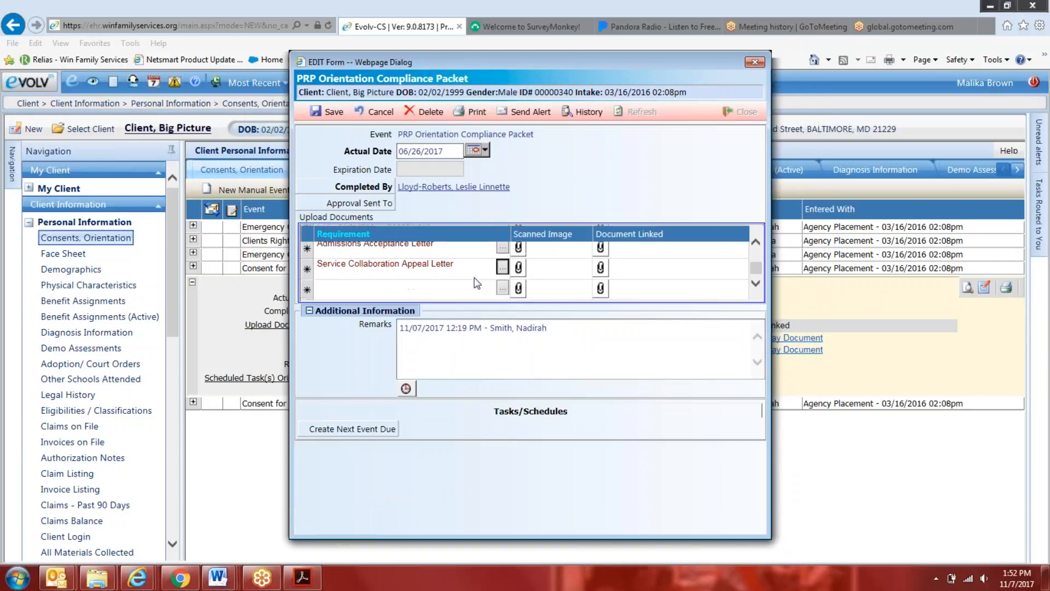
Review the packet's upload rows and add Media Request Form as the last requirement
{"action": "scroll", "coordinate": [456, 294], "scroll_direction": "up", "scroll_amount": 1}
{"action": "scroll", "coordinate": [481, 295], "scroll_direction": "down", "scroll_amount": 2}
{"action": "left_click", "coordinate": [501, 288]}
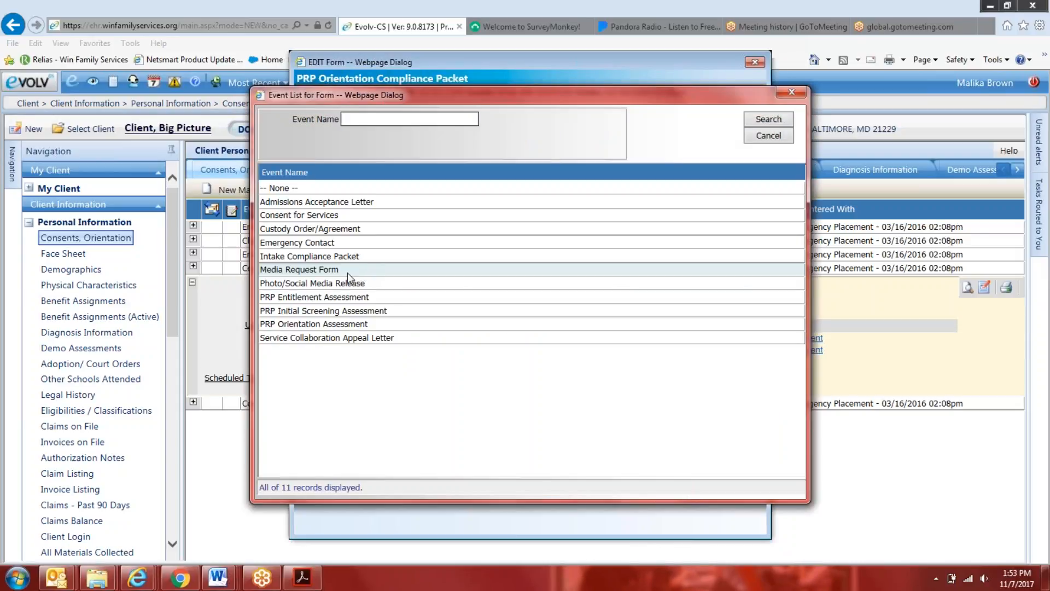
{"action": "left_click", "coordinate": [340, 284]}
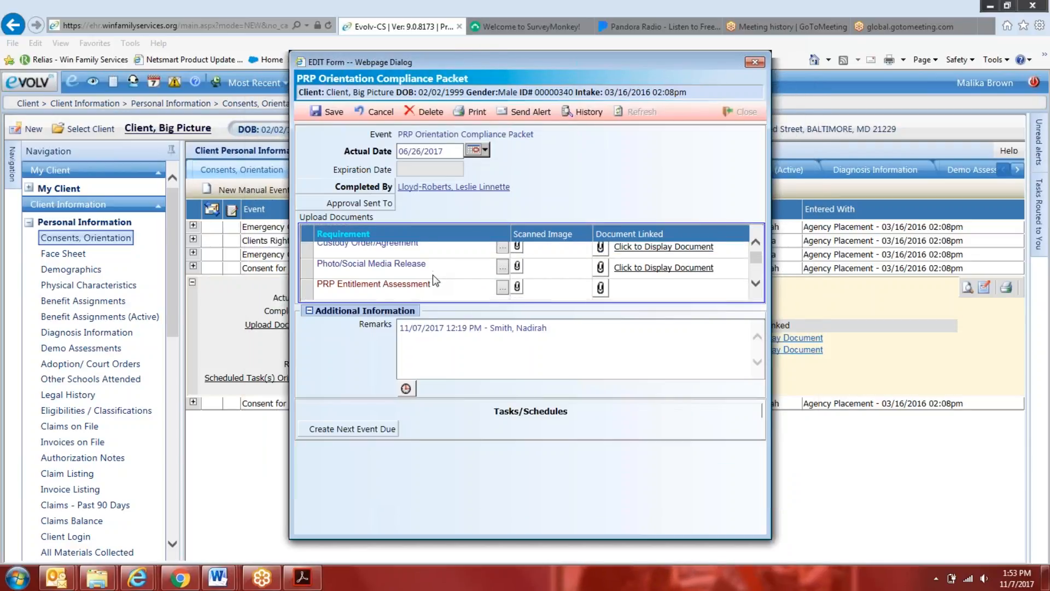
{"action": "left_click", "coordinate": [502, 266]}
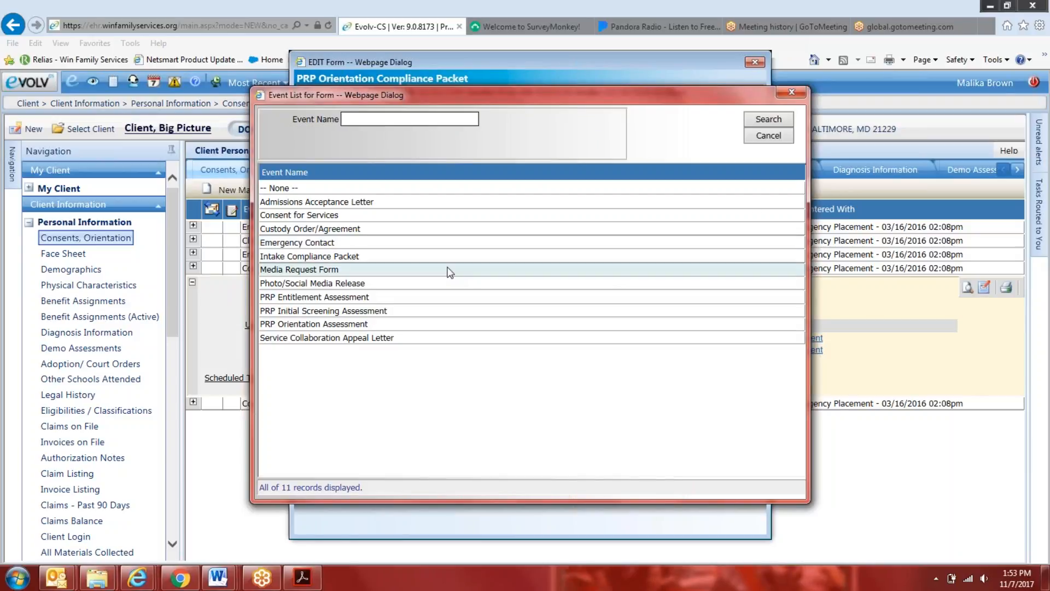
{"action": "left_click", "coordinate": [450, 270]}
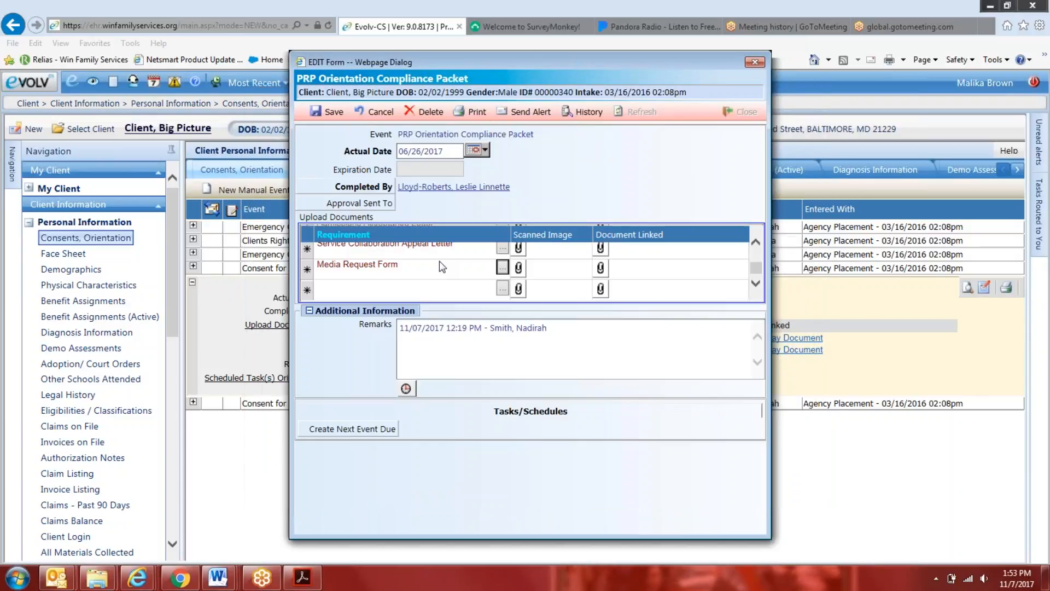
Save and close the PRP Orientation Compliance Packet, and display its upload documents in the event list
{"action": "left_click", "coordinate": [335, 112]}
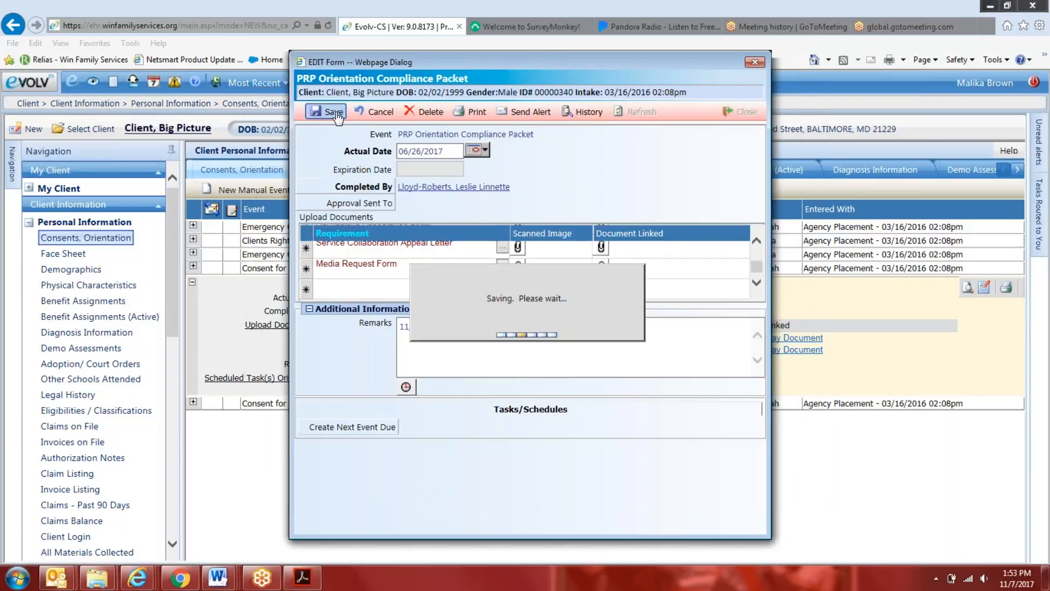
{"action": "left_click", "coordinate": [732, 118]}
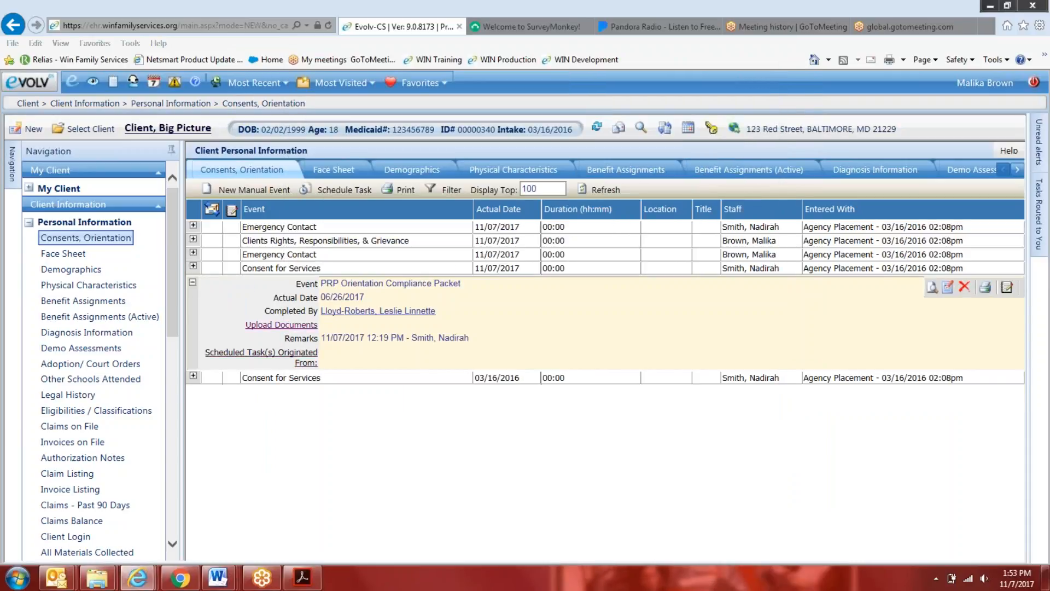
{"action": "left_click", "coordinate": [304, 325]}
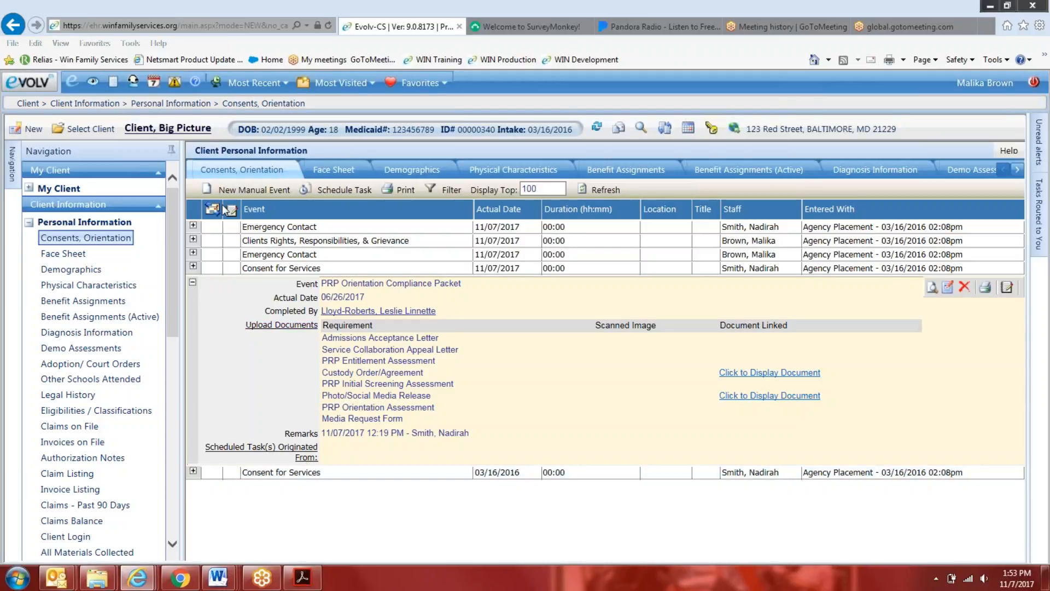
Start a new Psychiatric Rehabilitation Referral event, view its upload requirement choices, and close it without saving
{"action": "left_click", "coordinate": [246, 189]}
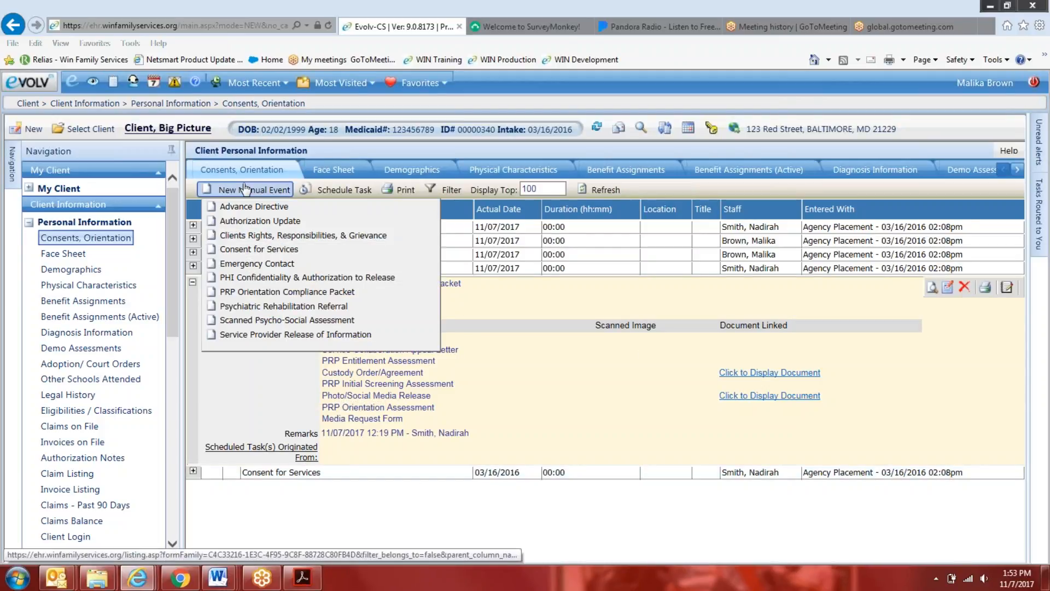
{"action": "left_click", "coordinate": [345, 309]}
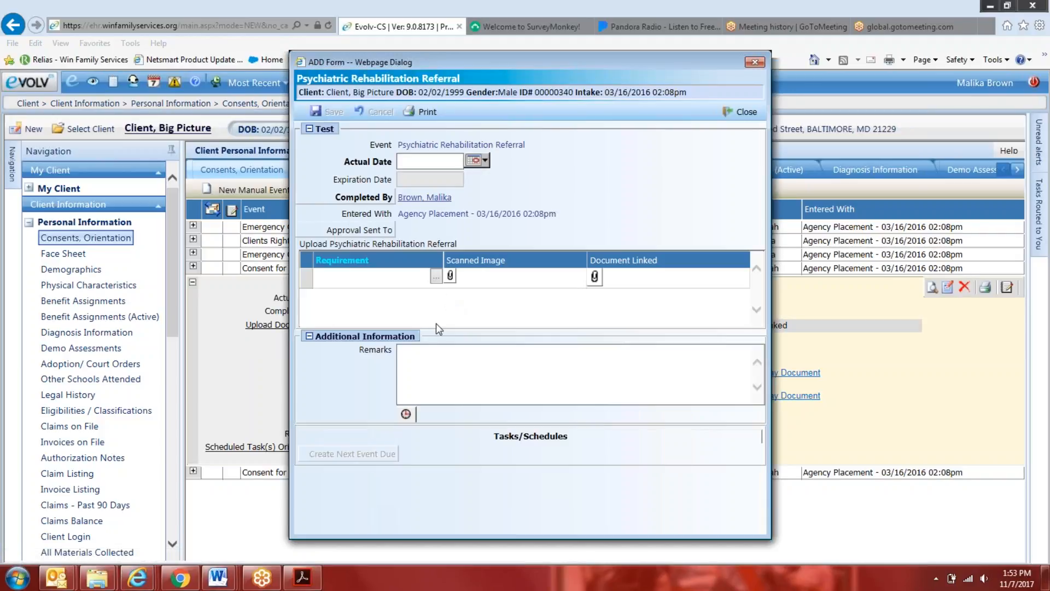
{"action": "left_click", "coordinate": [436, 276]}
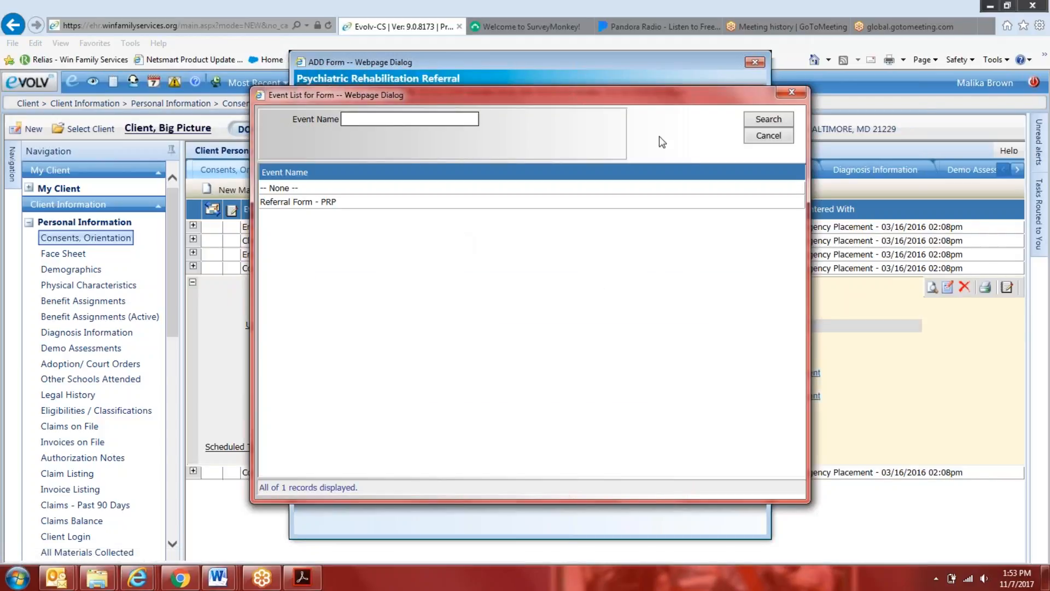
{"action": "left_click", "coordinate": [791, 92]}
{"action": "left_click", "coordinate": [727, 69]}
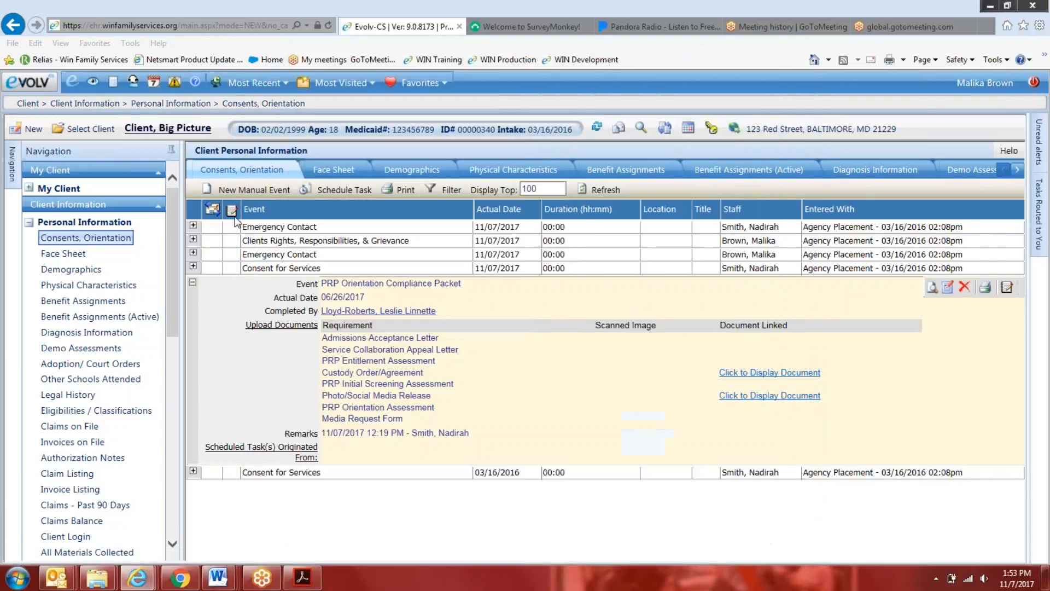
Start a new Scanned Psycho-Social Assessment event and view its upload requirement choices
{"action": "left_click", "coordinate": [246, 189]}
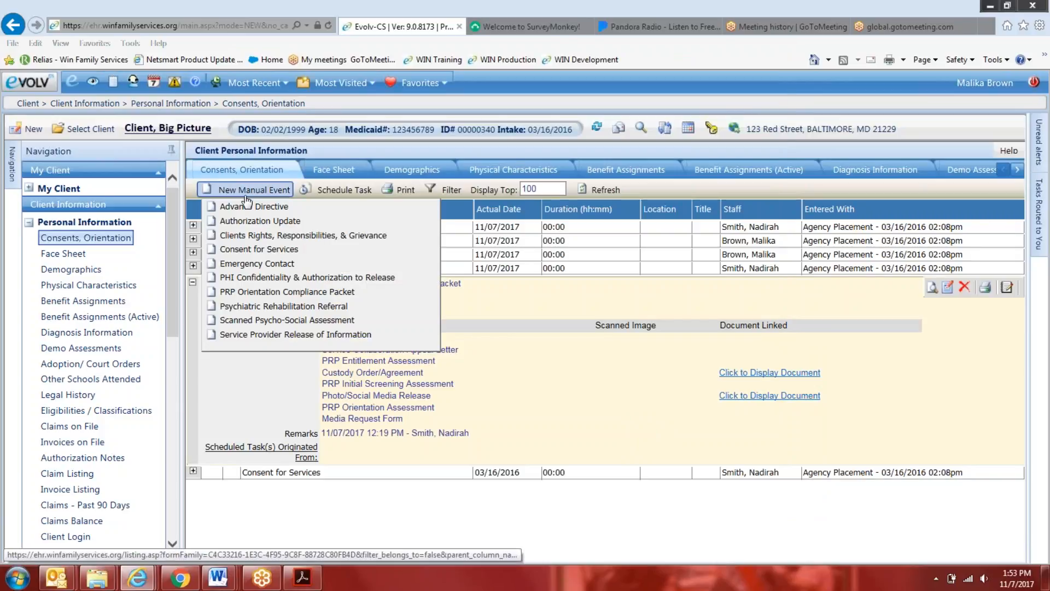
{"action": "left_click", "coordinate": [283, 323]}
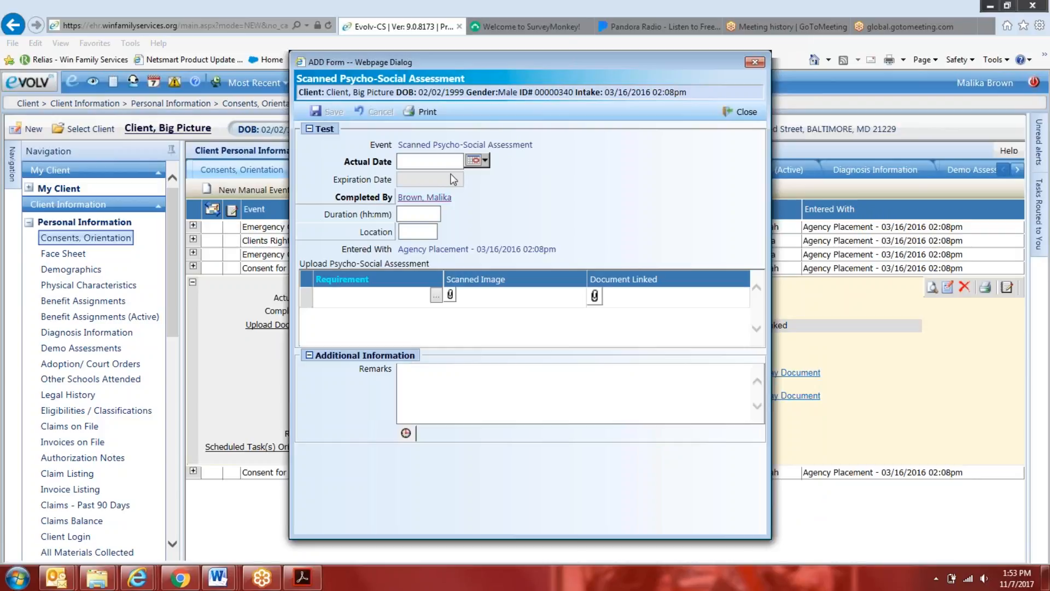
{"action": "left_click", "coordinate": [437, 296]}
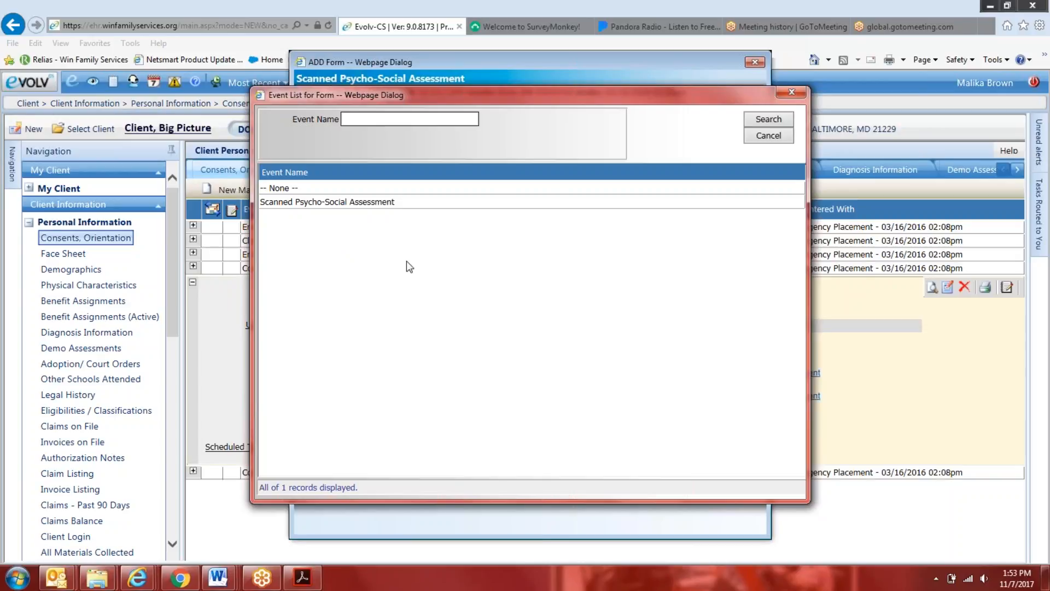
In the Outlook meeting notes, add the sub-item "Add Scanned Treatment Plan" under Scanned Psycho-Social Assessment and highlight both lines yellow
{"action": "mouse_move", "coordinate": [57, 579]}
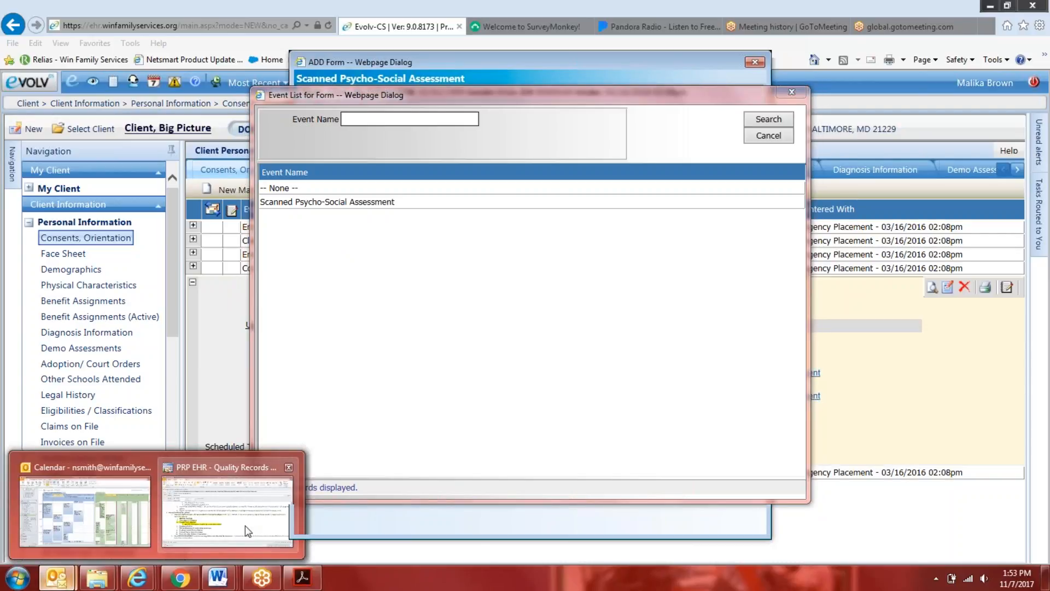
{"action": "left_click", "coordinate": [249, 518]}
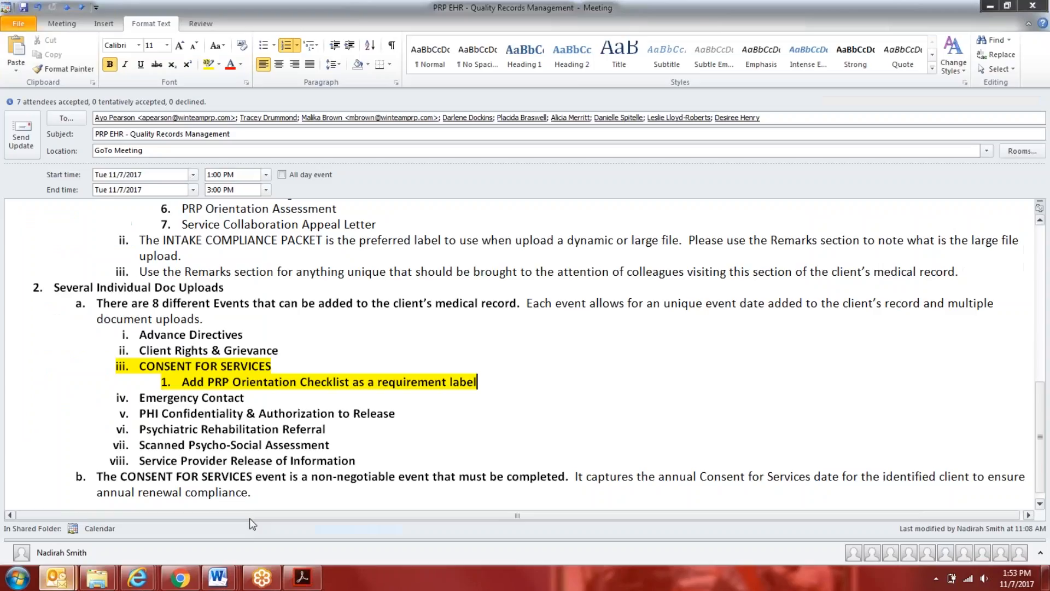
{"action": "left_click", "coordinate": [337, 444]}
{"action": "key", "text": "Return"}
{"action": "key", "text": "Tab"}
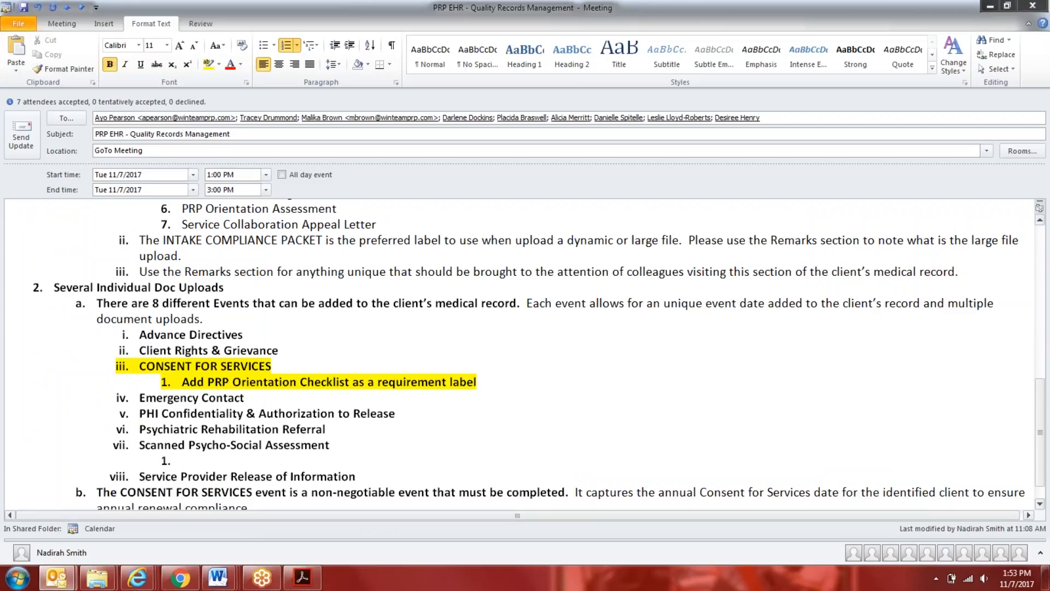
{"action": "type", "text": "Add Scanned"}
{"action": "key", "text": "BackSpace"}
{"action": "key", "text": "BackSpace"}
{"action": "key", "text": "BackSpace"}
{"action": "key", "text": "BackSpace"}
{"action": "type", "text": "nne"}
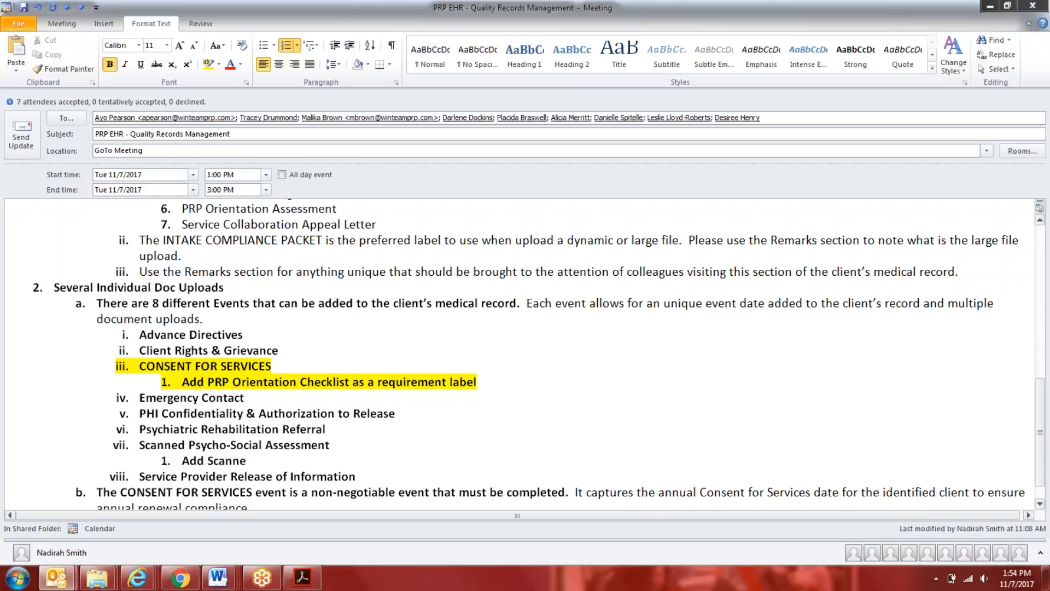
{"action": "type", "text": "d Treatment Plan"}
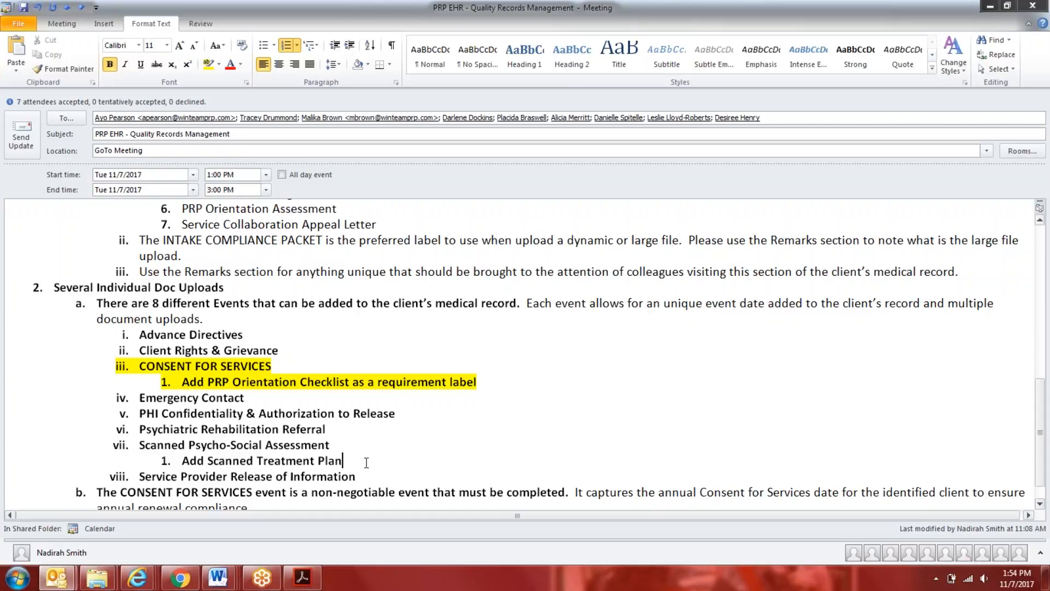
{"action": "left_click_drag", "start_coordinate": [366, 462], "coordinate": [139, 445]}
{"action": "left_click", "coordinate": [212, 64]}
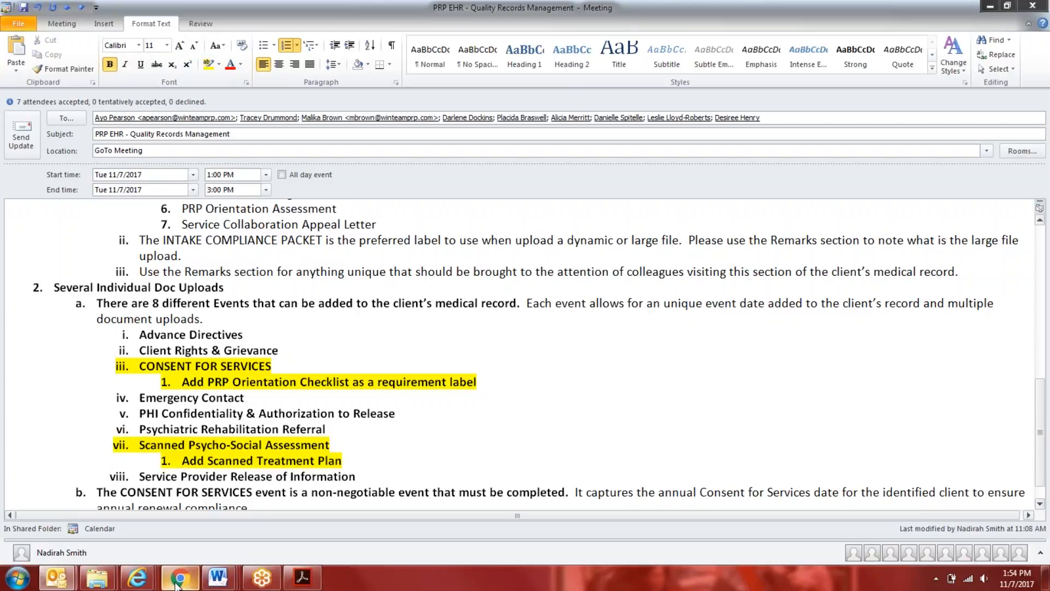
Switch back to myEvolv and close the requirement list and the Scanned Psycho-Social Assessment form without saving
{"action": "mouse_move", "coordinate": [135, 576]}
{"action": "left_click", "coordinate": [122, 549]}
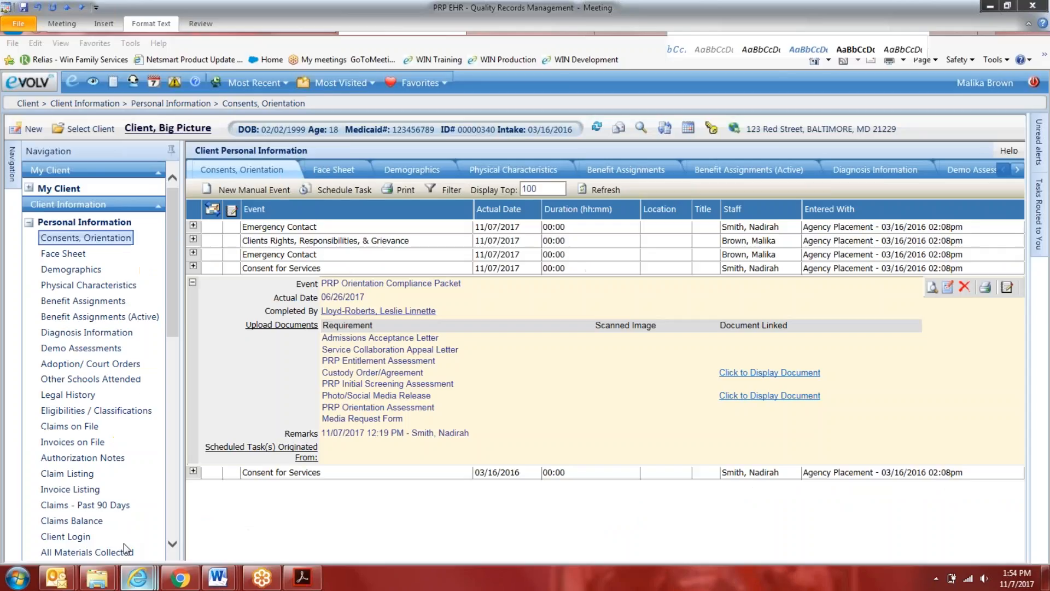
{"action": "left_click", "coordinate": [791, 92]}
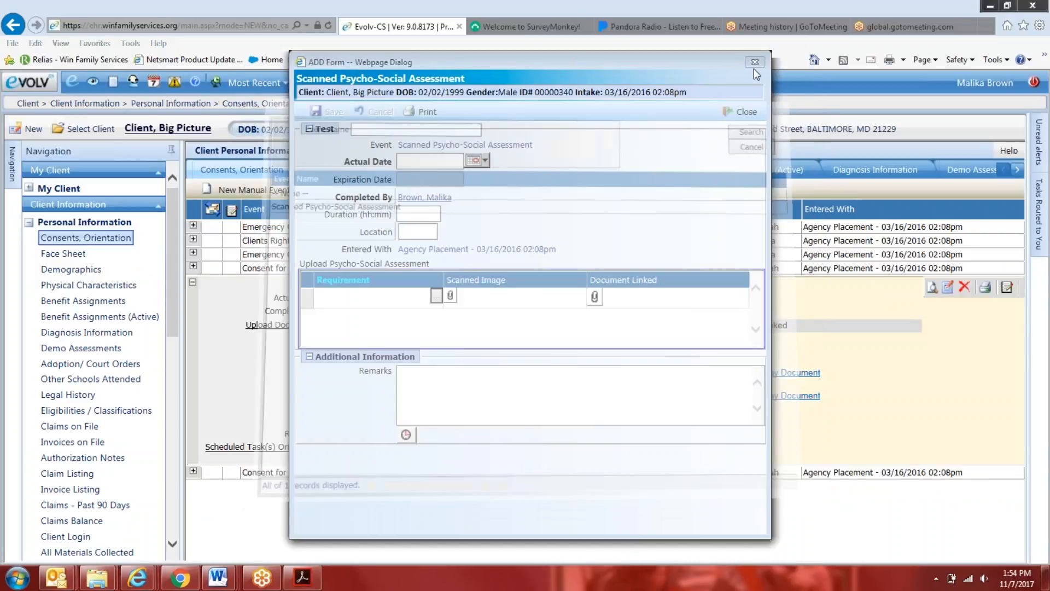
{"action": "left_click", "coordinate": [751, 61]}
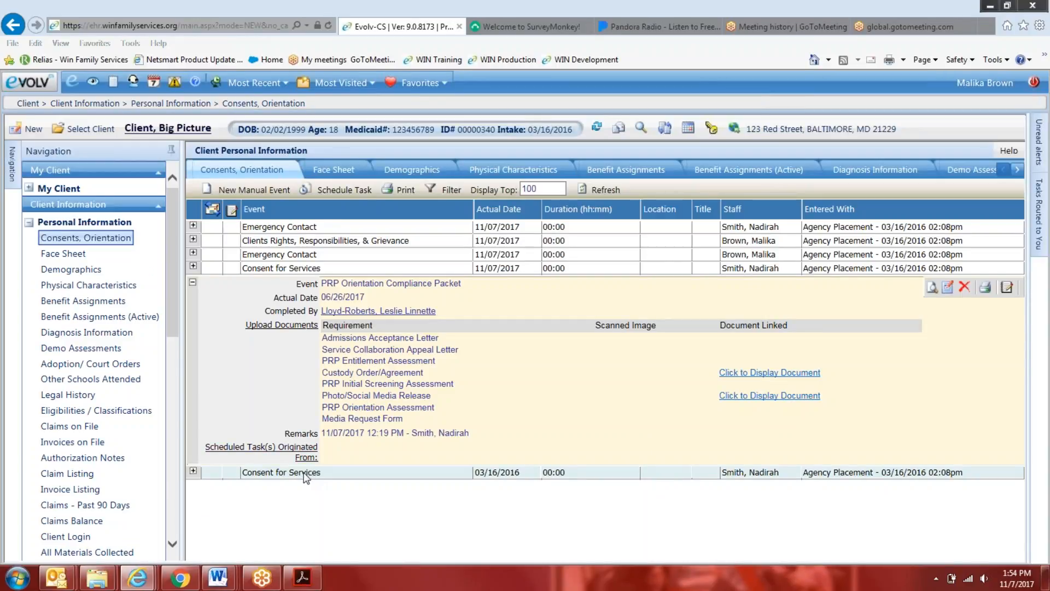
Switch to the PRP EHR - Quality Records Management meeting notes in Outlook
{"action": "mouse_move", "coordinate": [218, 577]}
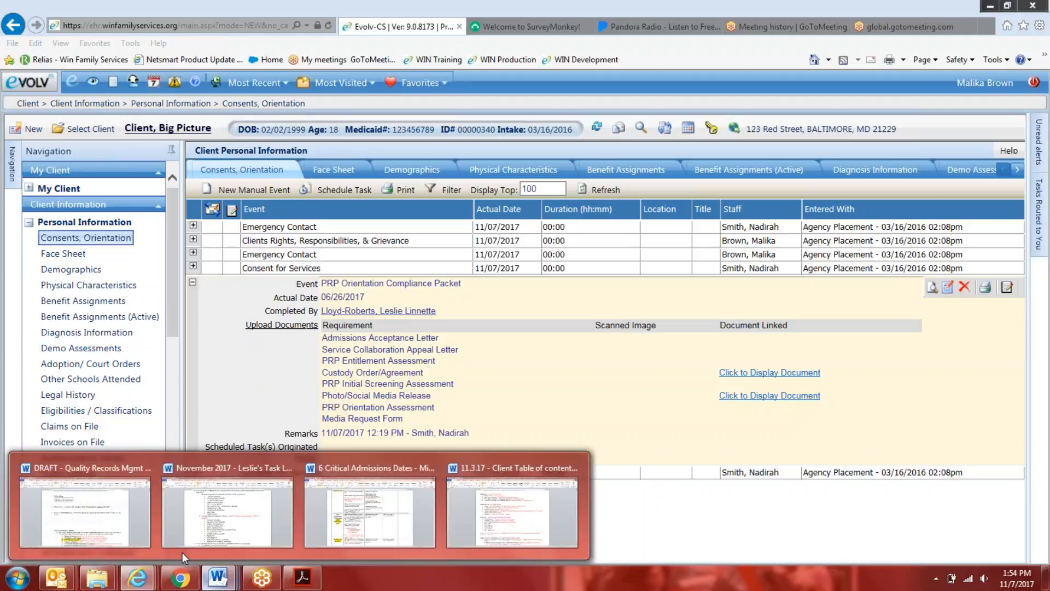
{"action": "mouse_move", "coordinate": [56, 577]}
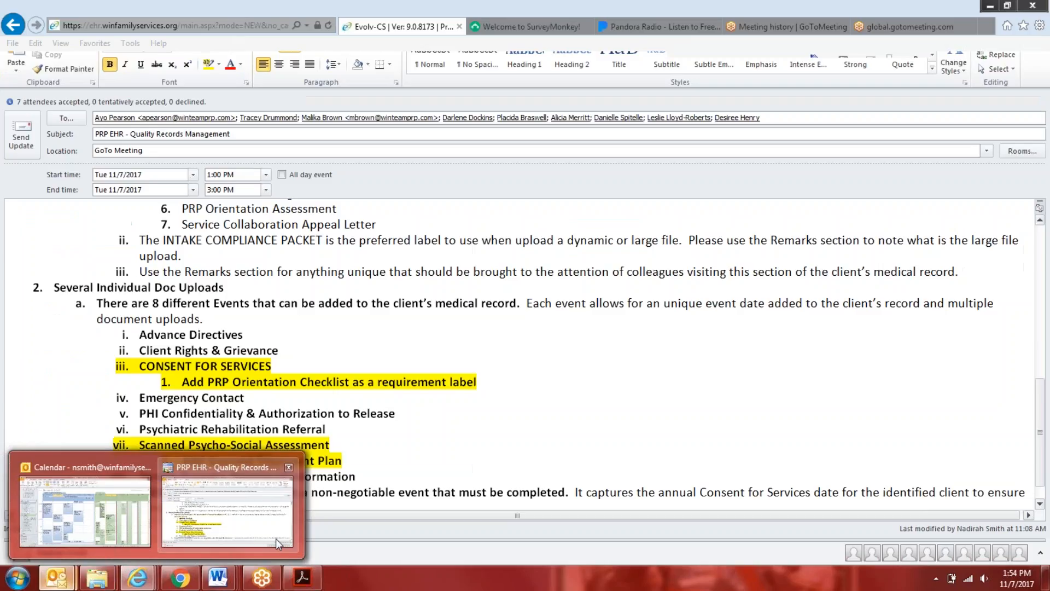
{"action": "left_click", "coordinate": [276, 538]}
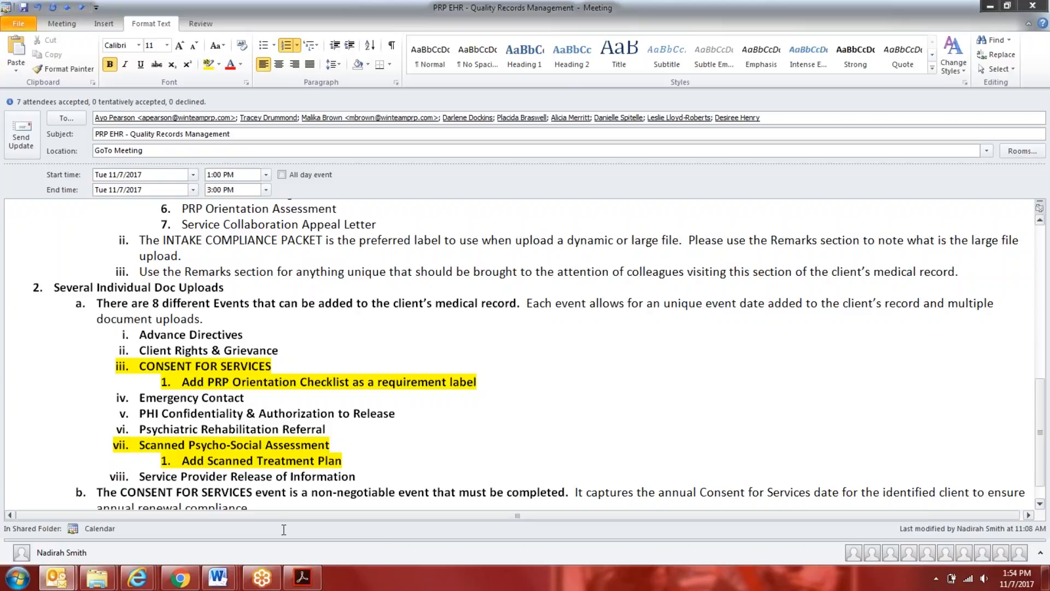
Add the list item "Somatic Health Review" after Service Provider Release of Information in the meeting notes
{"action": "left_click", "coordinate": [362, 472]}
{"action": "key", "text": "Return"}
{"action": "type", "text": "Somatic Healt"}
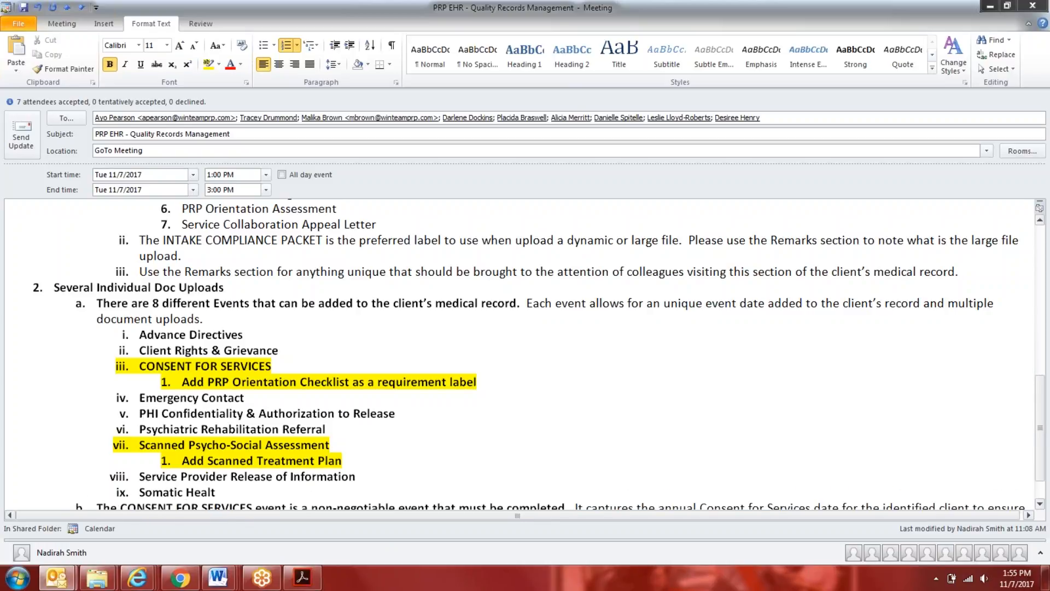
{"action": "type", "text": "h Review"}
Add the sub-items "Add Physical Exam" and "Add Medical Documentation" under Somatic Health Review
{"action": "key", "text": "Return"}
{"action": "key", "text": "Tab"}
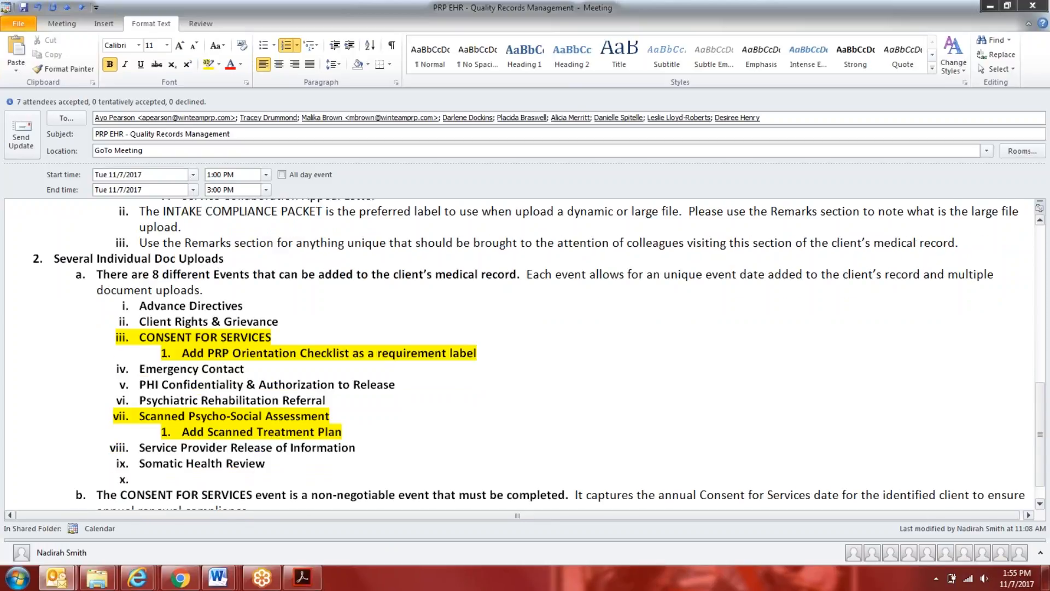
{"action": "type", "text": "Add Physical Exam"}
{"action": "key", "text": "Return"}
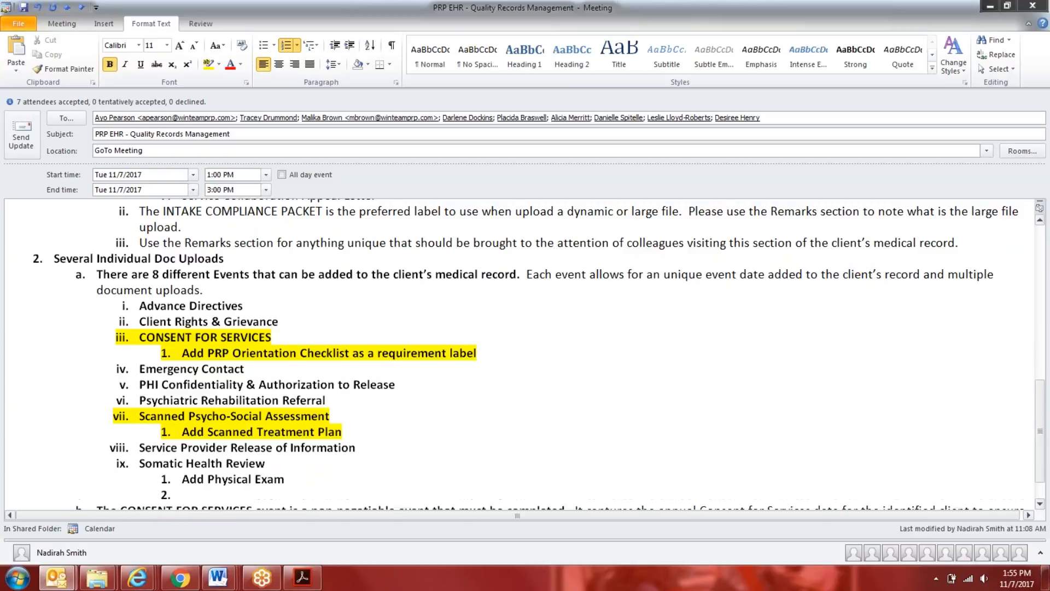
{"action": "type", "text": "Add med"}
{"action": "key", "text": "BackSpace"}
{"action": "key", "text": "BackSpace"}
{"action": "type", "text": "al Documentation"}
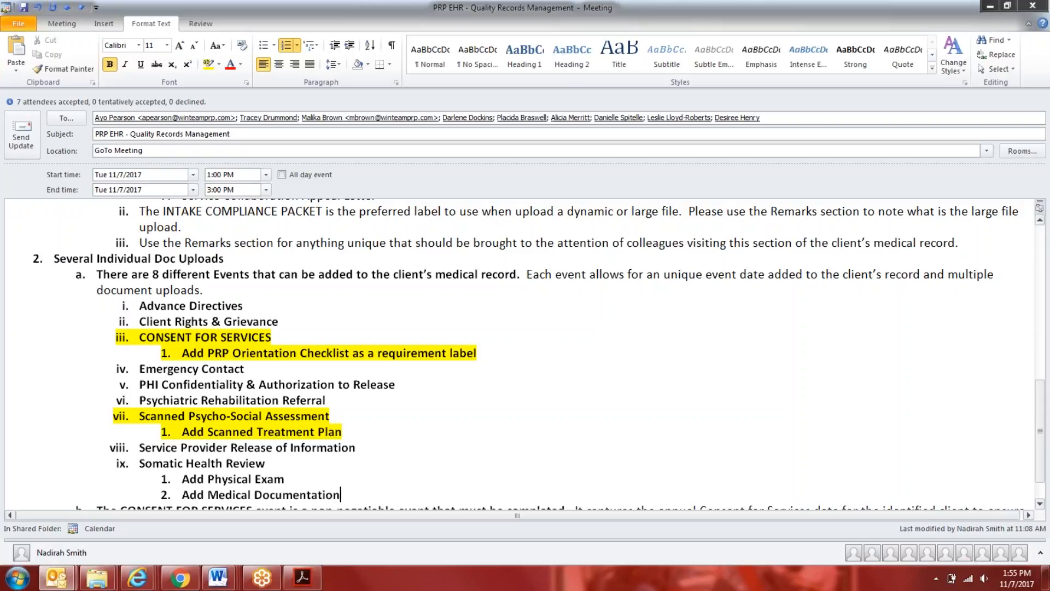
Highlight Somatic Health Review and its two sub-items in yellow
{"action": "scroll", "coordinate": [350, 455], "scroll_direction": "down", "scroll_amount": 1}
{"action": "left_click_drag", "start_coordinate": [343, 454], "coordinate": [139, 423]}
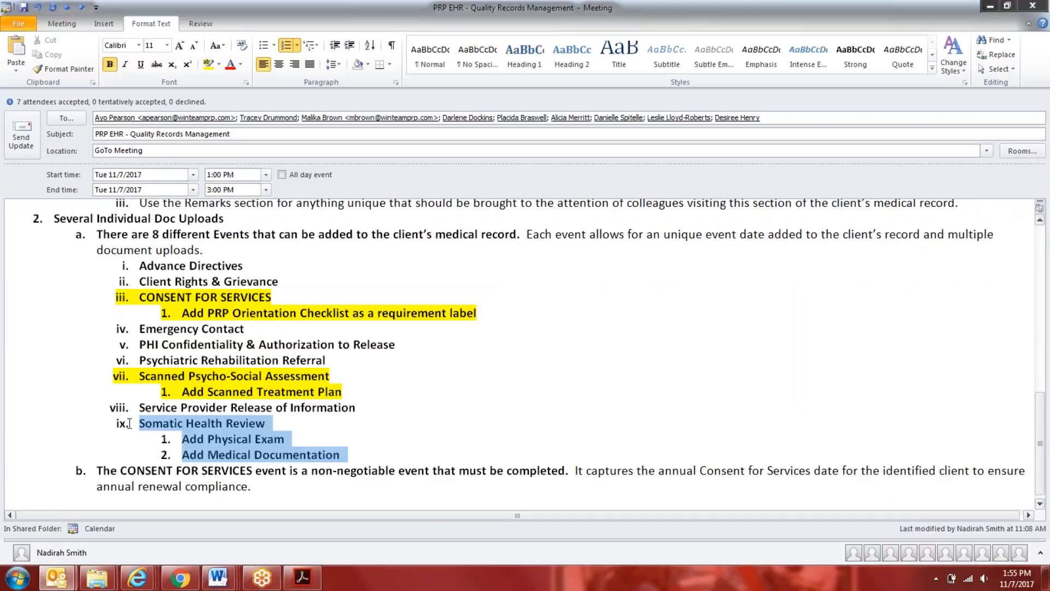
{"action": "left_click", "coordinate": [208, 64]}
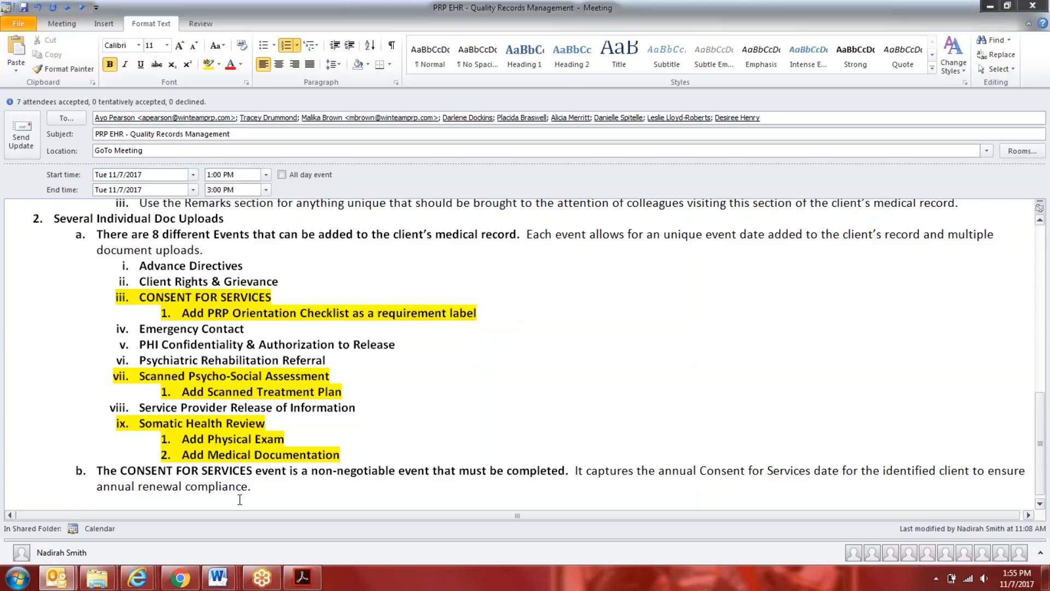
Add a third sub-item, "Add Somatic Health Referral", under Somatic Health Review
{"action": "left_click", "coordinate": [362, 461]}
{"action": "key", "text": "Return"}
{"action": "type", "text": "Add"}
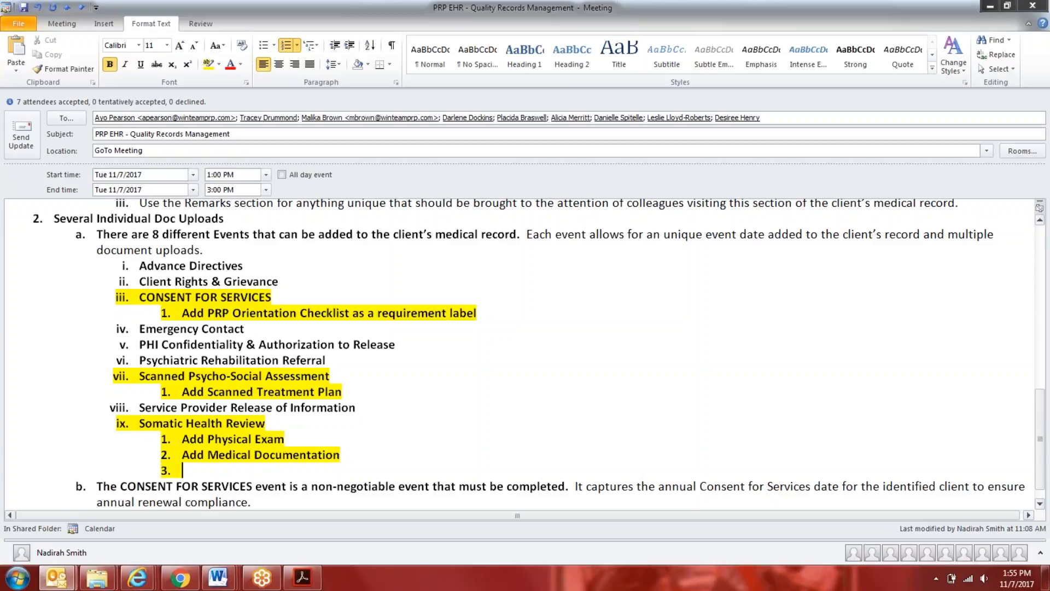
{"action": "type", "text": " Somat"}
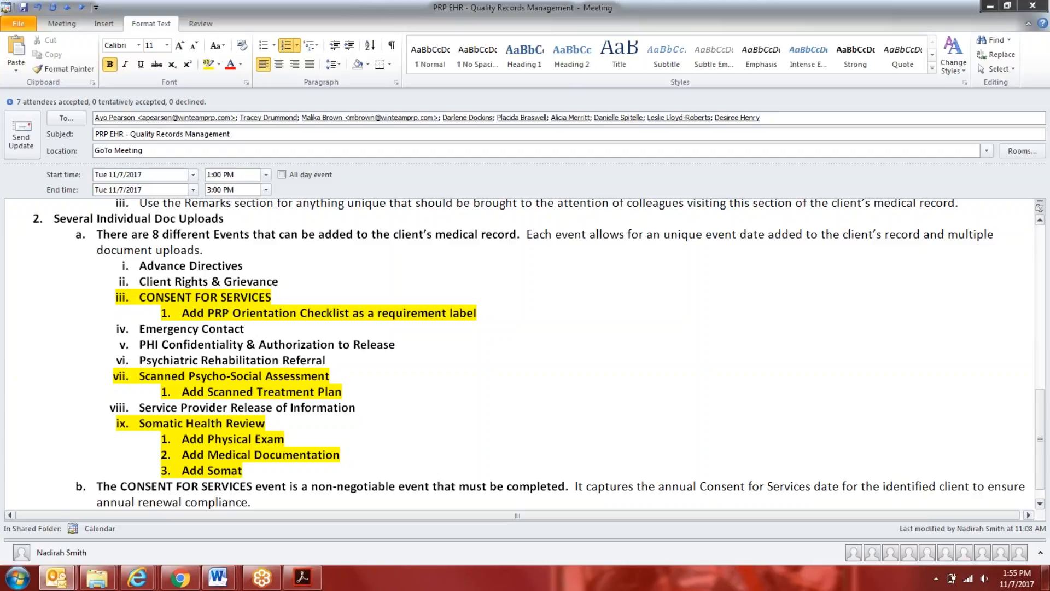
{"action": "type", "text": "ic Health Referral"}
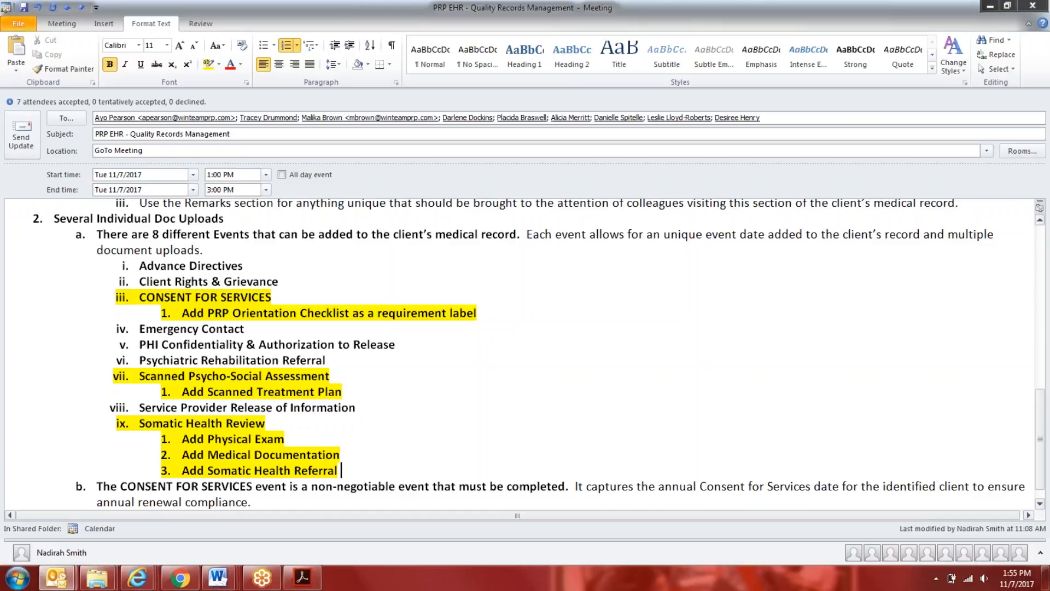
Put quotation marks around Physical Exam, Medical Documentation and Somatic Health Referral in the three sub-items
{"action": "left_click", "coordinate": [208, 439]}
{"action": "type", "text": "\""}
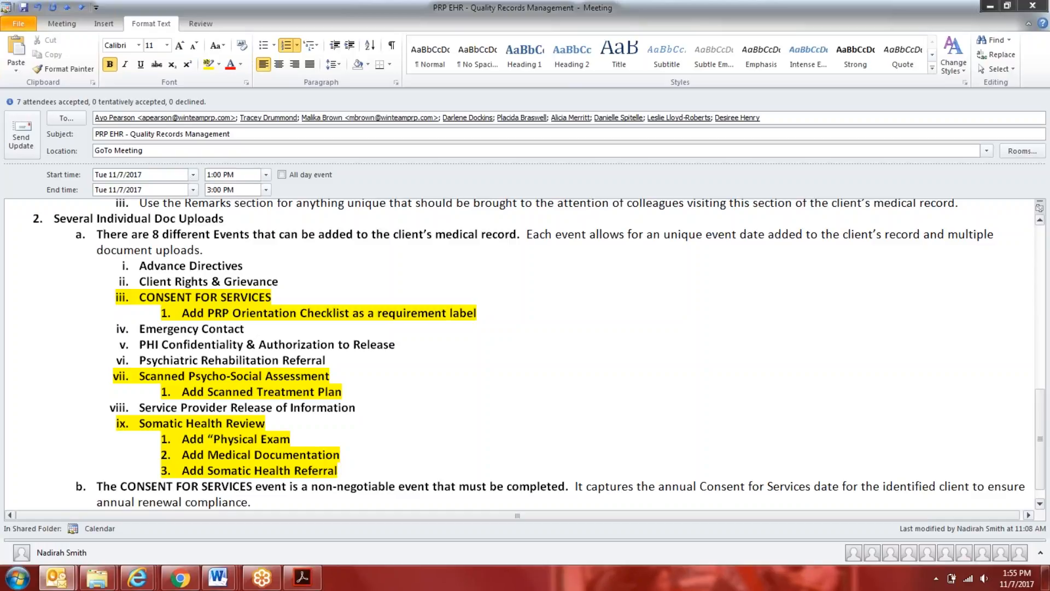
{"action": "left_click", "coordinate": [298, 441]}
{"action": "type", "text": "\""}
{"action": "left_click", "coordinate": [210, 455]}
{"action": "type", "text": "\""}
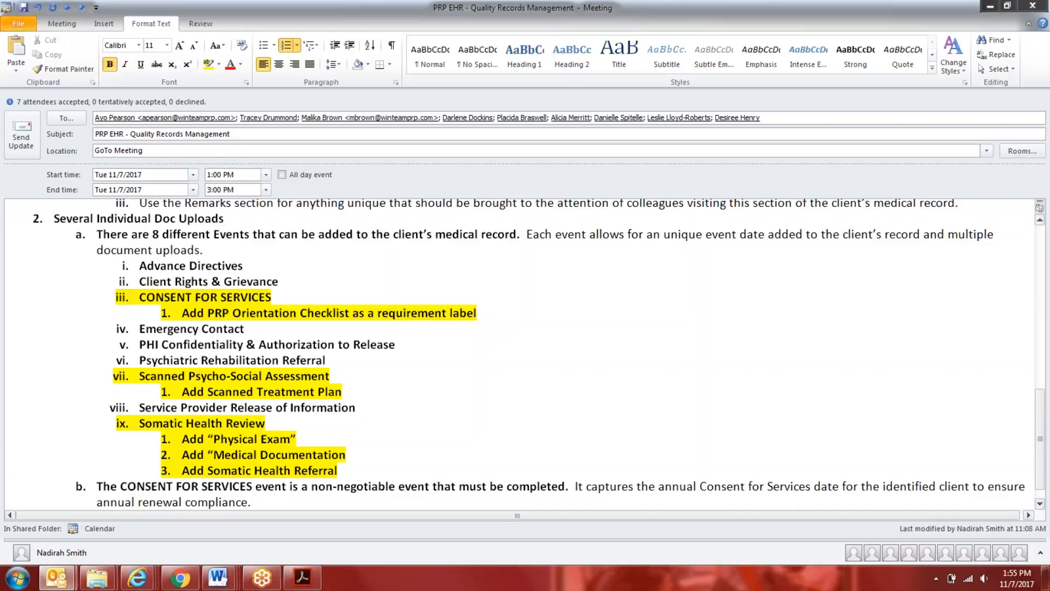
{"action": "left_click", "coordinate": [358, 456]}
{"action": "type", "text": "\""}
{"action": "left_click", "coordinate": [208, 470]}
{"action": "type", "text": "\""}
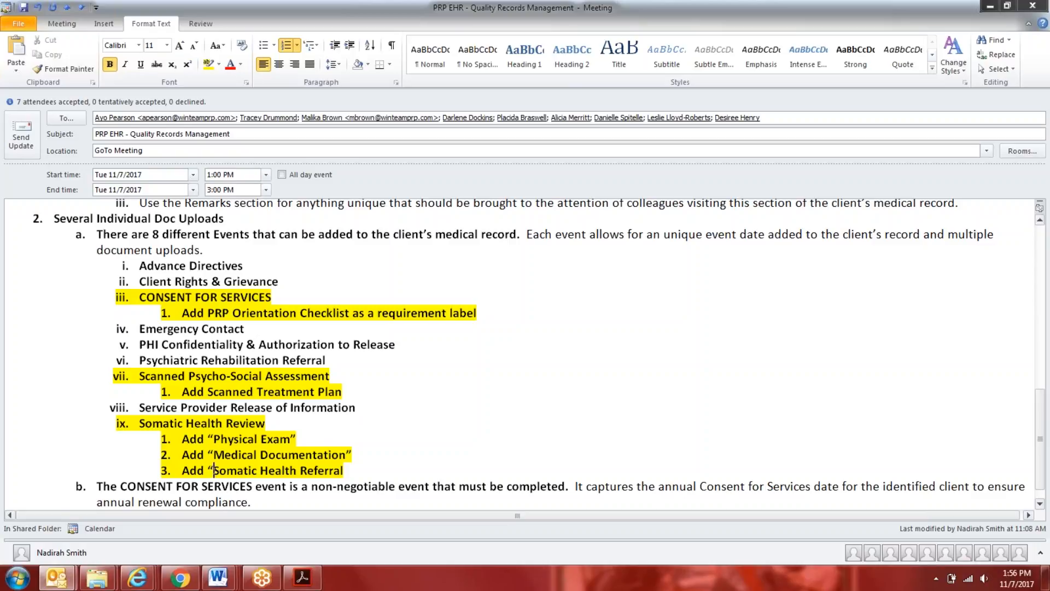
{"action": "type", "text": "\""}
Add a fourth sub-item reading Add "Somatic Health Request" under Somatic Health Review
{"action": "key", "text": "Return"}
{"action": "type", "text": "Add"}
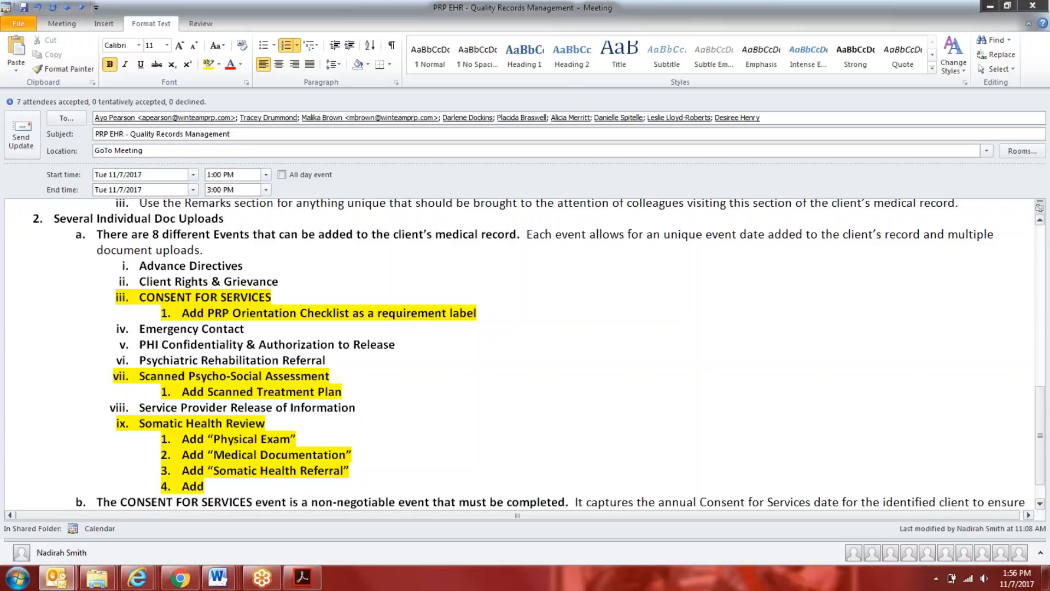
{"action": "type", "text": " \"Somatic"}
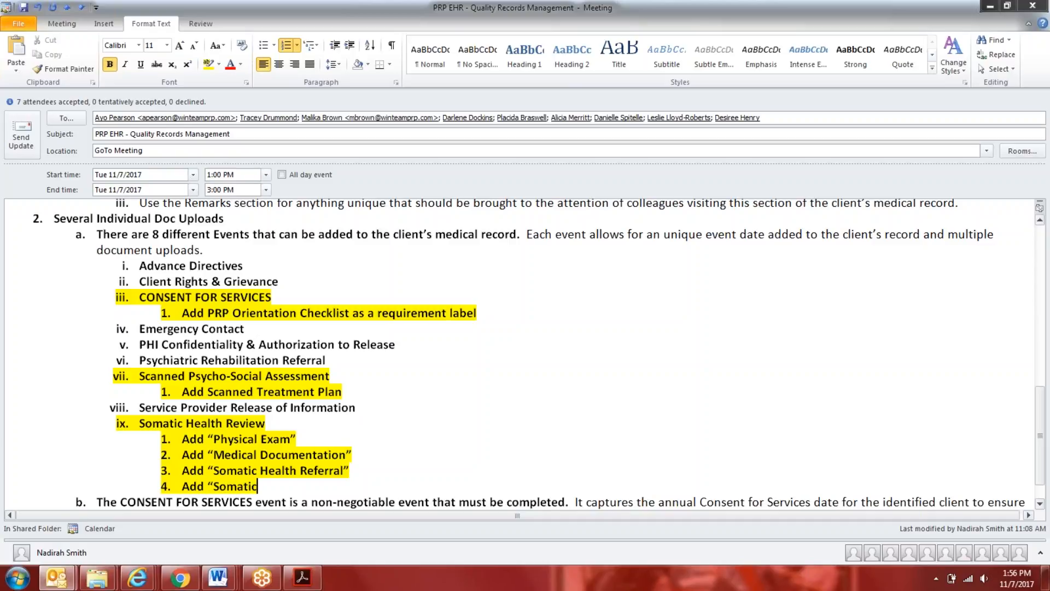
{"action": "type", "text": " Healt"}
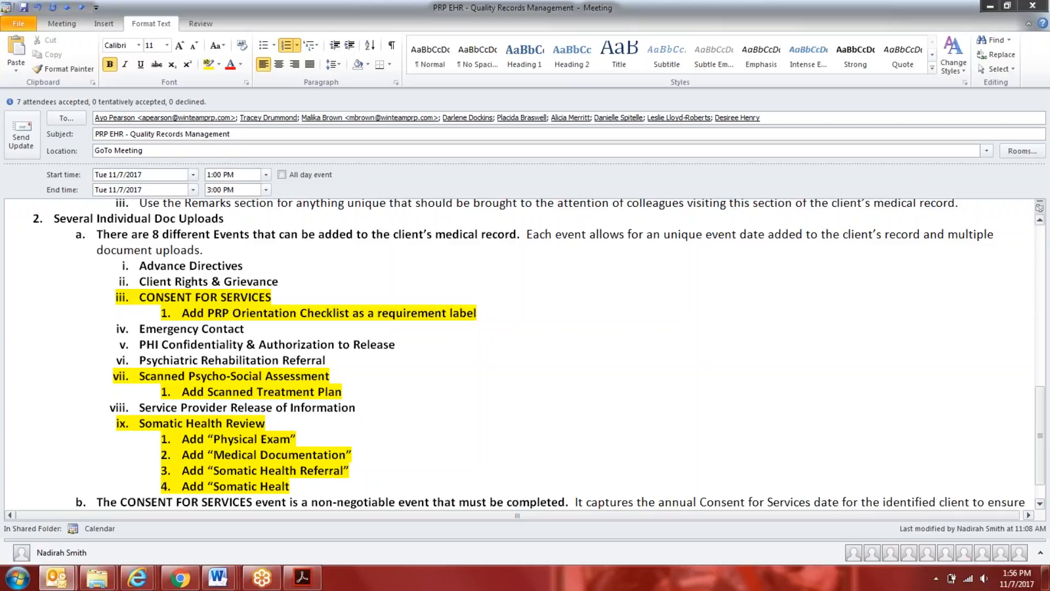
{"action": "type", "text": "h Request\""}
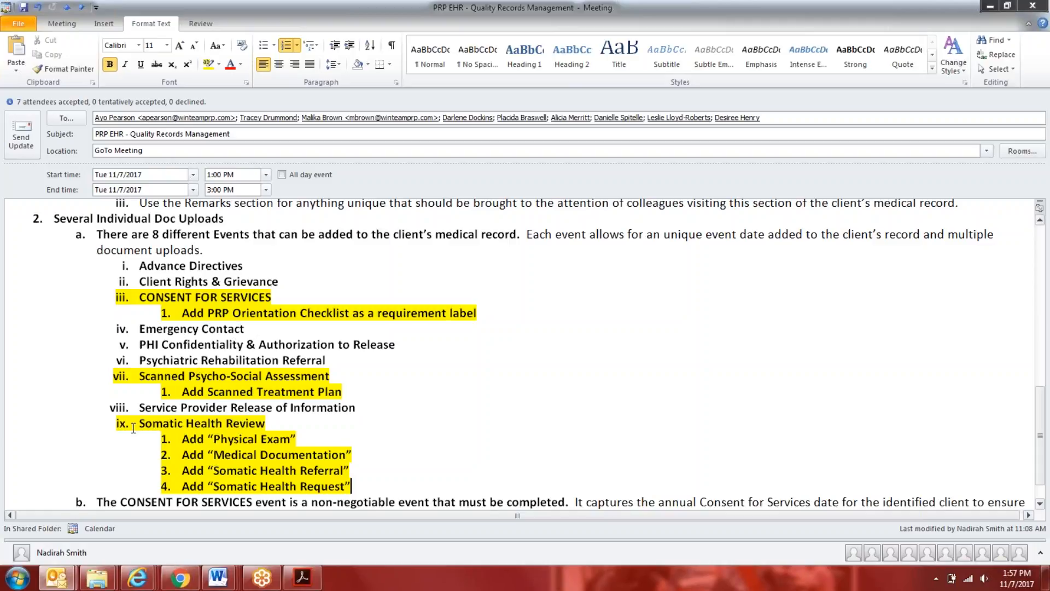
Insert an unnumbered red line below Somatic Health Review: "Health Practitioner sub-report and sub-form; Medications sub-report and sub"
{"action": "left_click", "coordinate": [285, 420]}
{"action": "key", "text": "Return"}
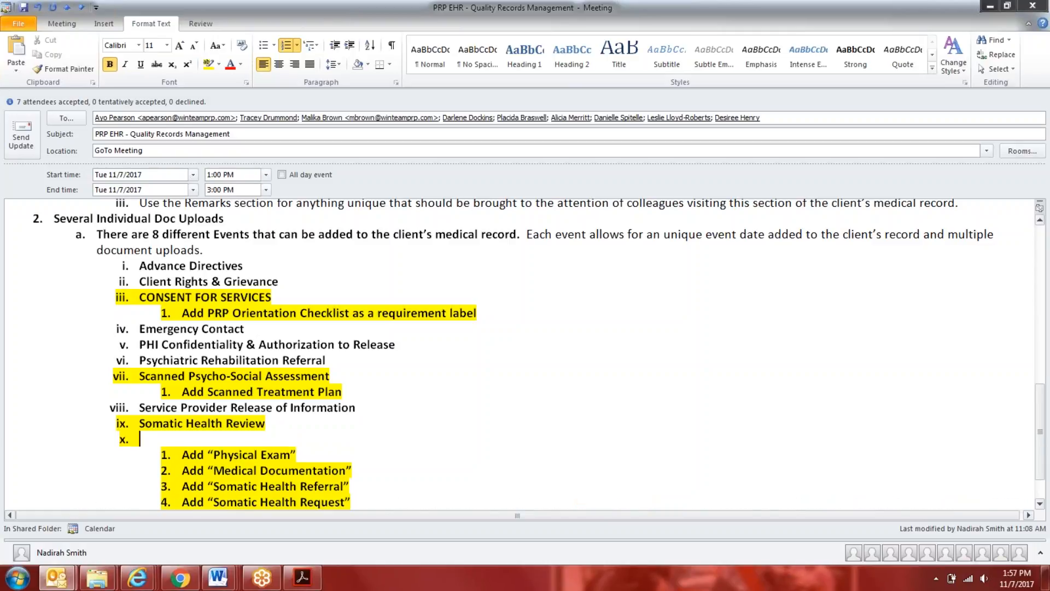
{"action": "key", "text": "BackSpace"}
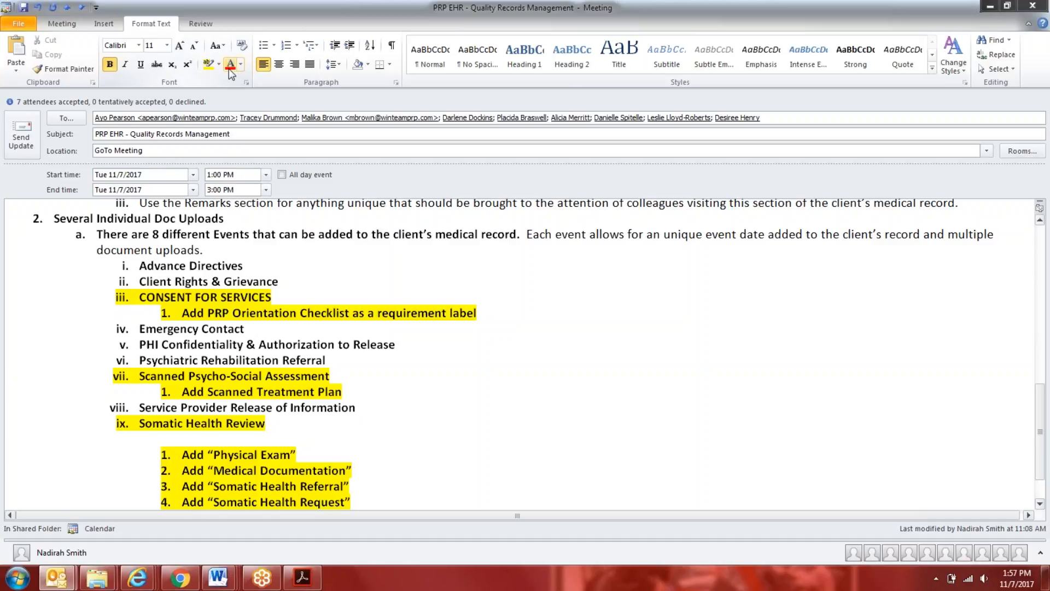
{"action": "type", "text": "Health"}
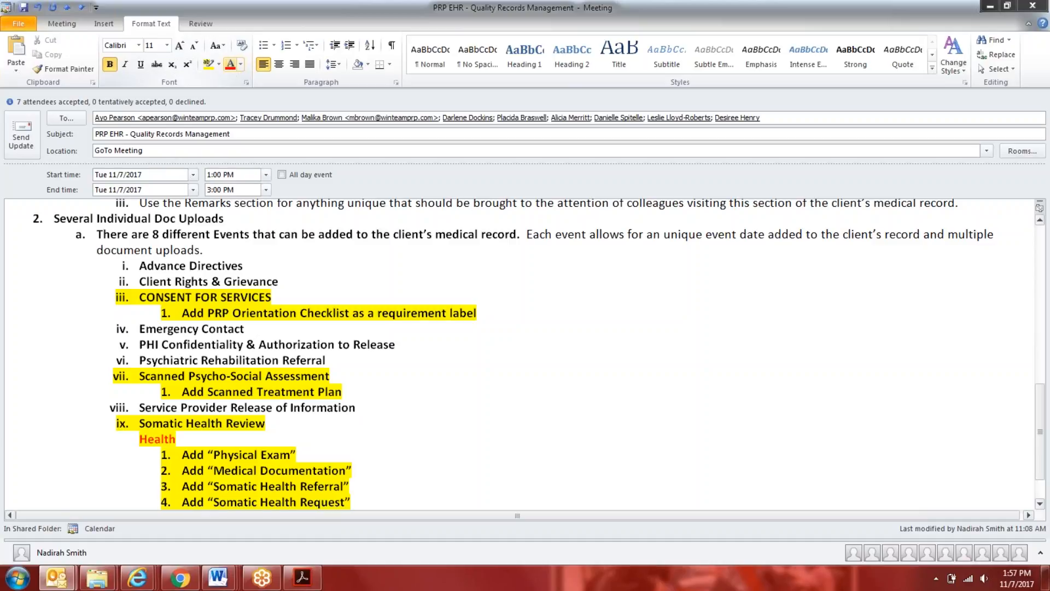
{"action": "type", "text": " Practitioner sub"}
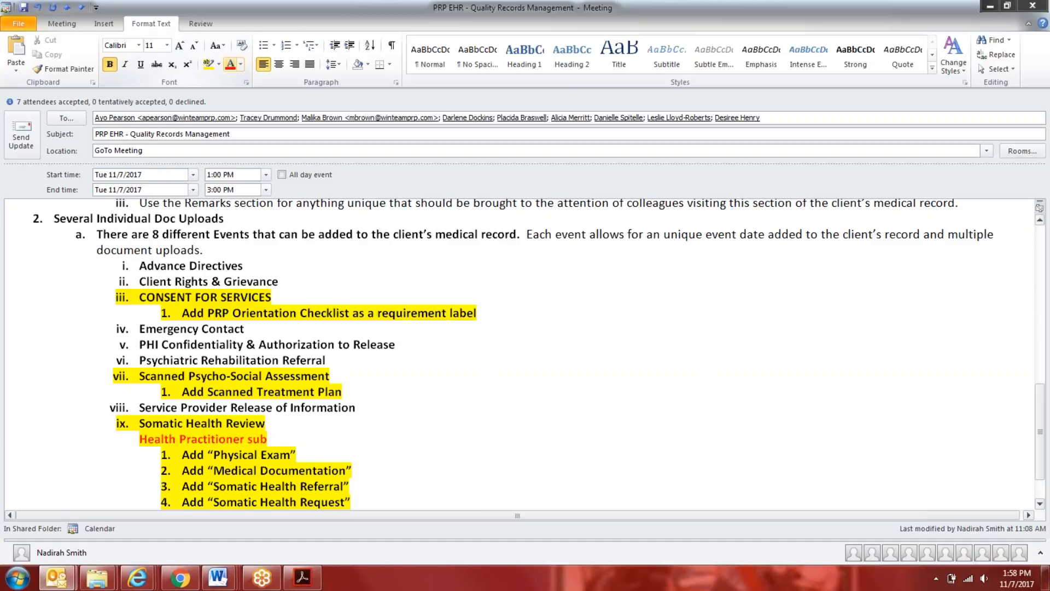
{"action": "type", "text": "-report and sub-"}
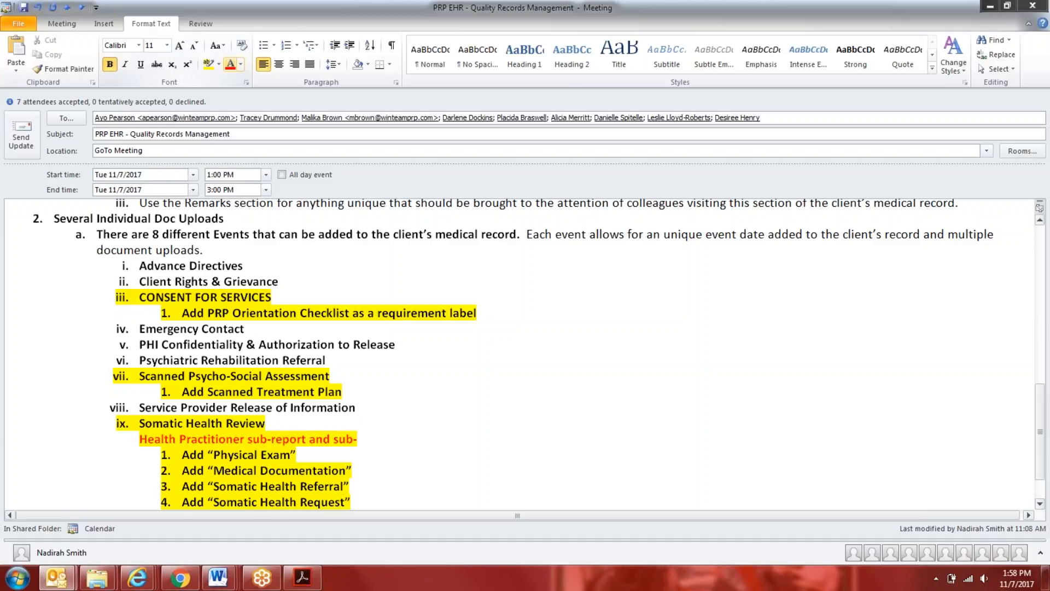
{"action": "type", "text": "form; Medic"}
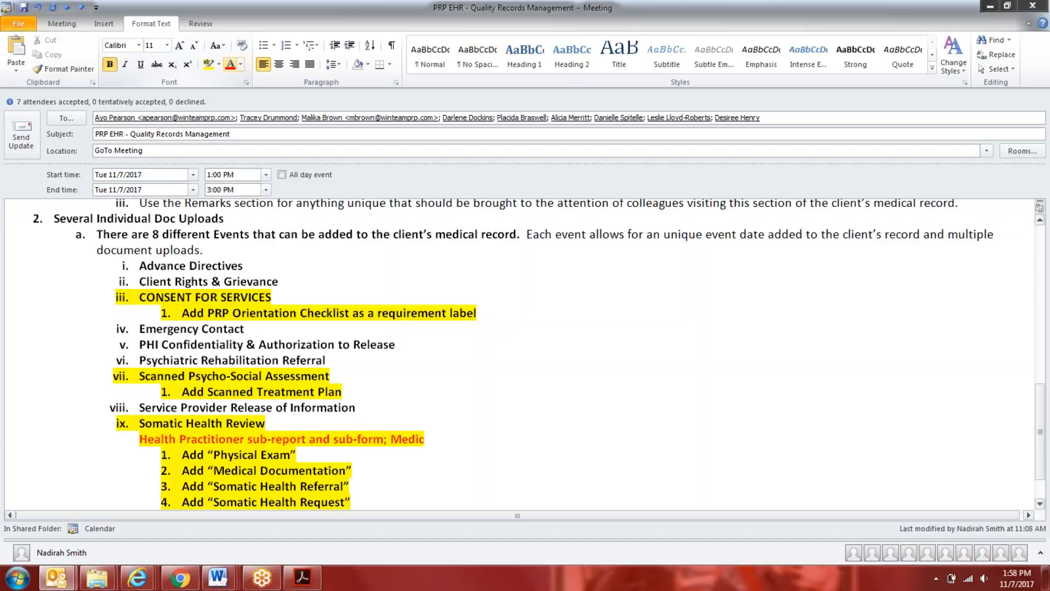
{"action": "type", "text": "ations sub-report and sub"}
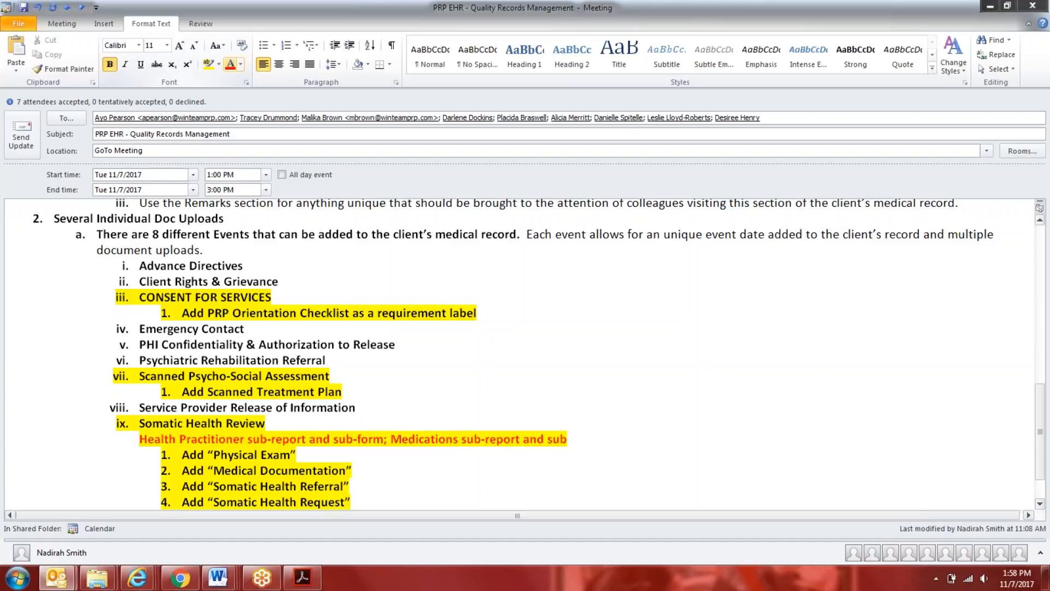
Switch to myEvolv and view the new service choices for the Psychiatric Rehabilitation Program and the new manual event choices under Assessments
{"action": "mouse_move", "coordinate": [136, 577]}
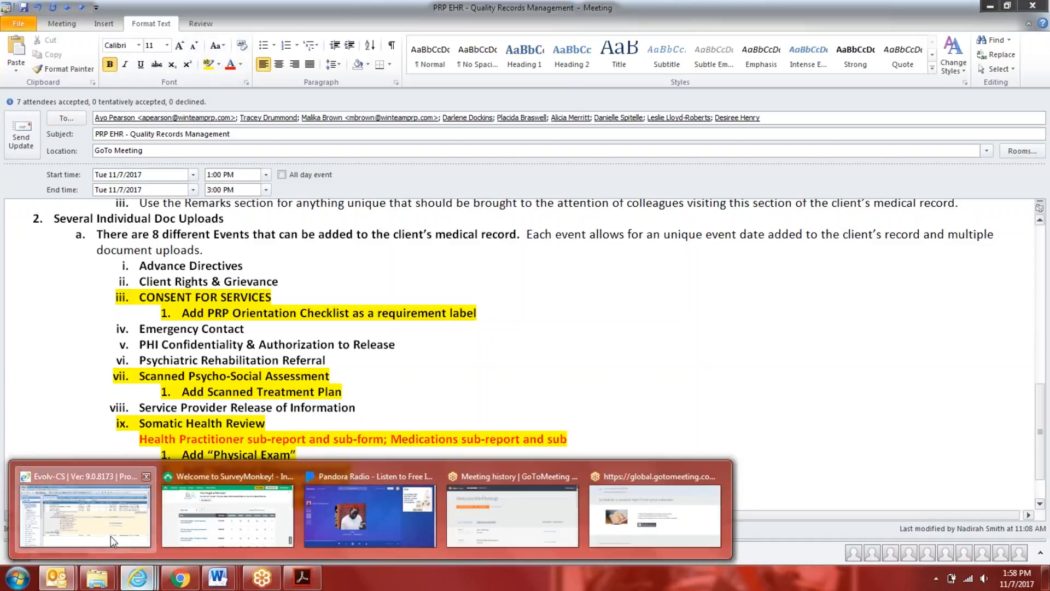
{"action": "left_click", "coordinate": [111, 536]}
{"action": "scroll", "coordinate": [179, 383], "scroll_direction": "down", "scroll_amount": 2}
{"action": "left_click", "coordinate": [67, 377]}
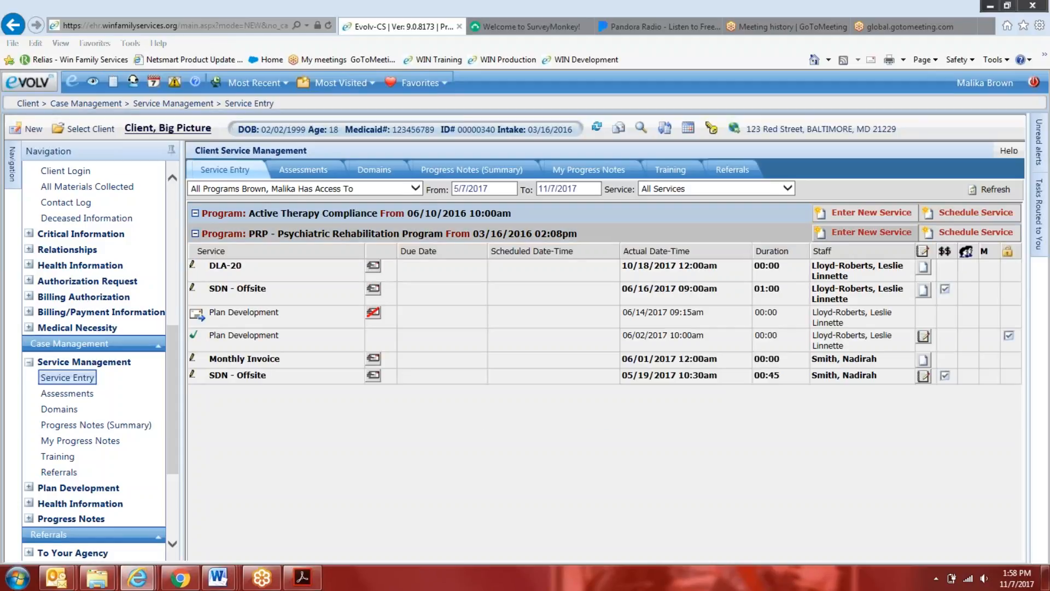
{"action": "left_click", "coordinate": [869, 232]}
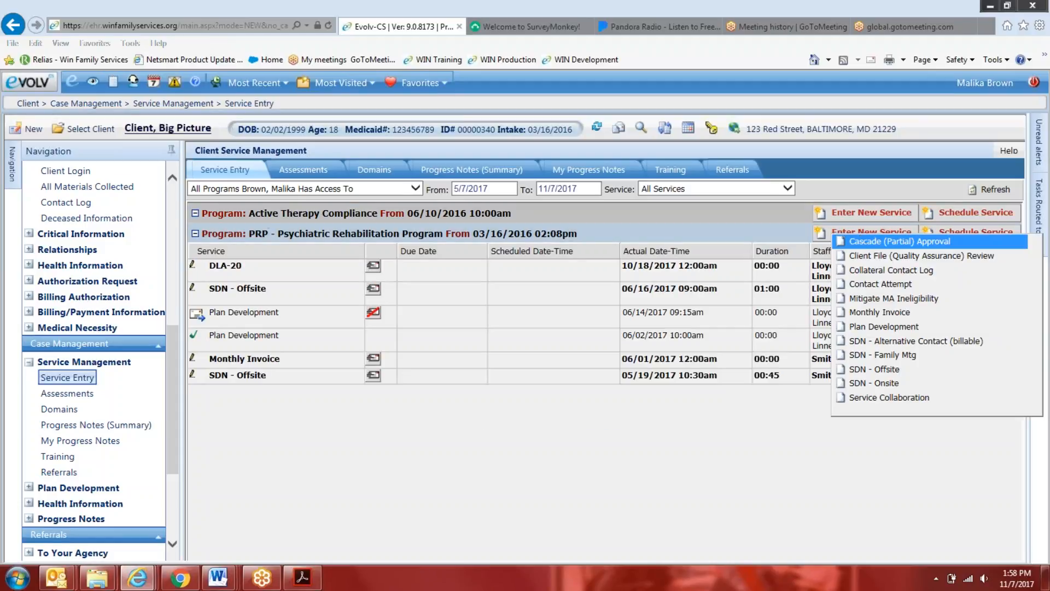
{"action": "left_click", "coordinate": [66, 392]}
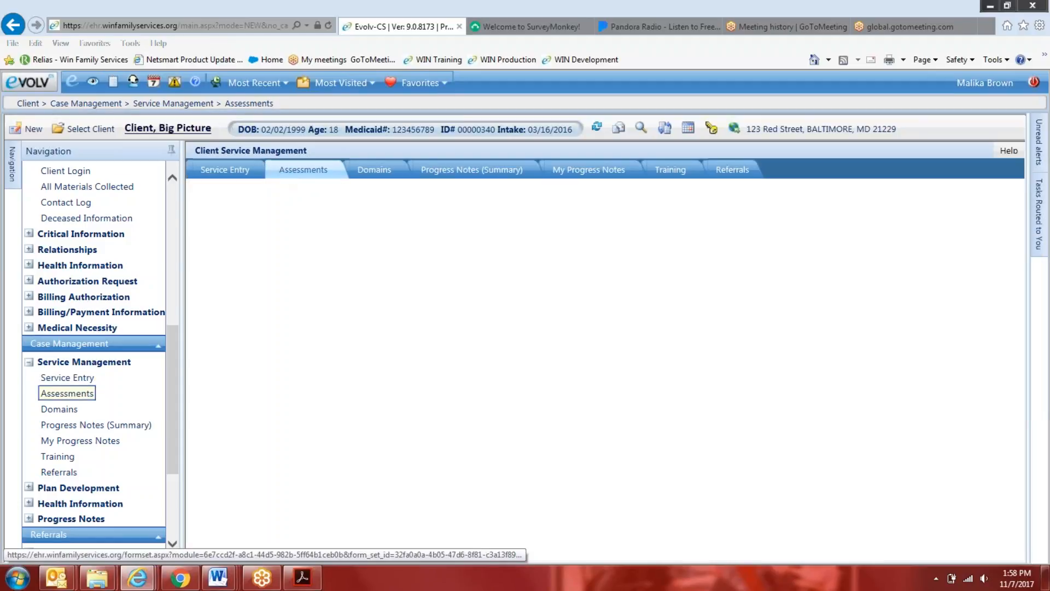
{"action": "left_click", "coordinate": [243, 190]}
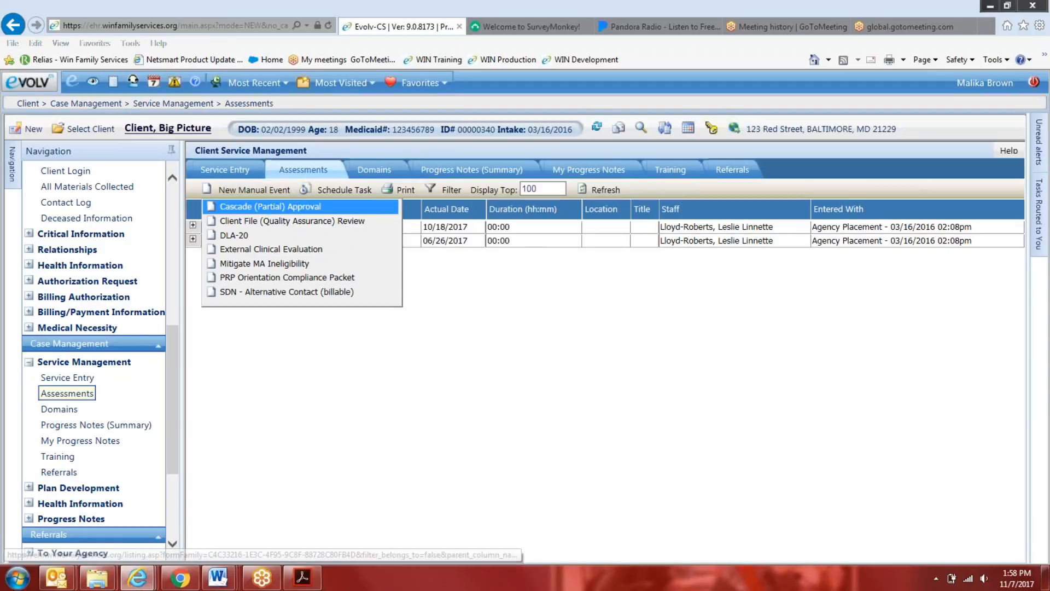
Log out of the current account and sign in to the Production System with another account's login name and password
{"action": "left_click", "coordinate": [1033, 82]}
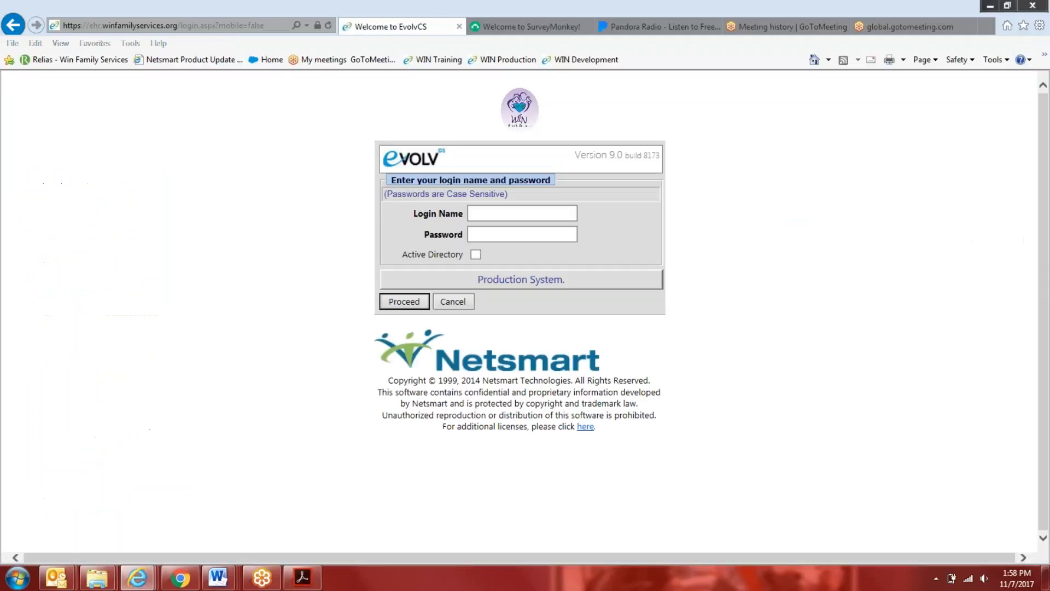
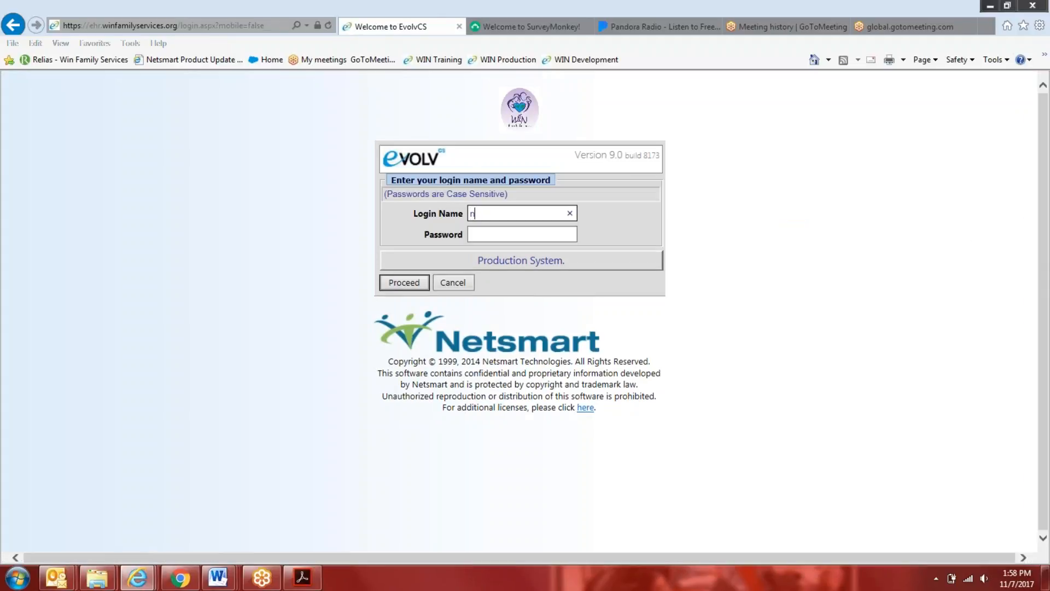
{"action": "type", "text": "************"}
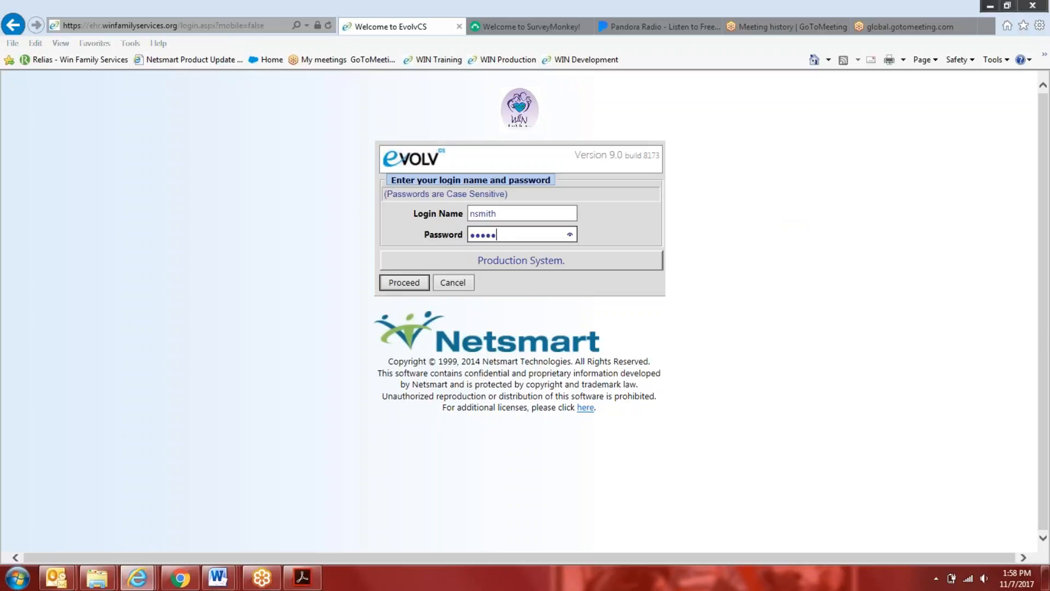
{"action": "key", "text": "Return"}
{"action": "left_click", "coordinate": [522, 248]}
{"action": "type", "text": "********************"}
{"action": "key", "text": "Return"}
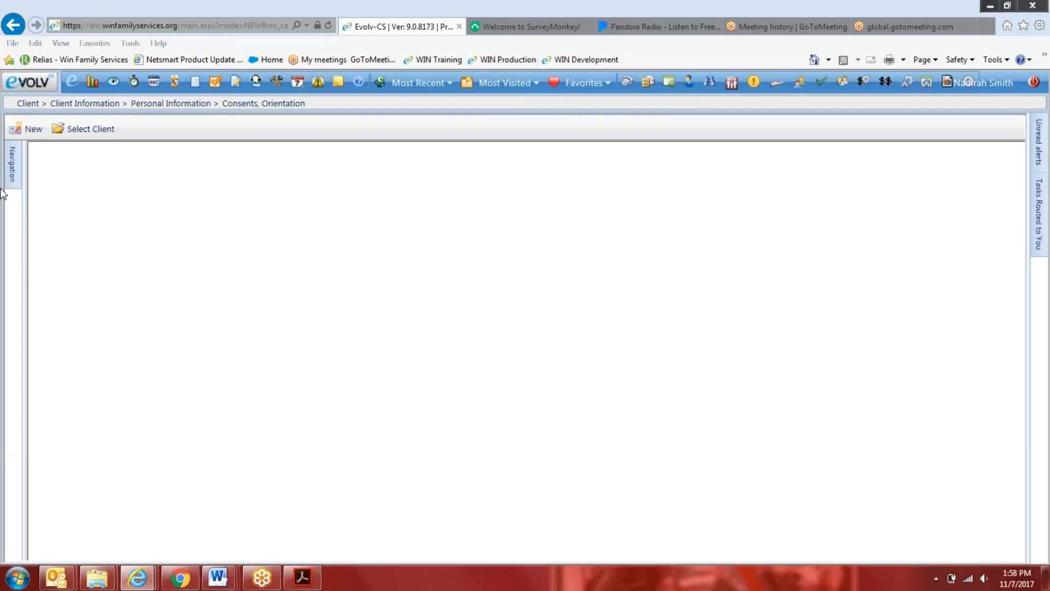
Open Service Entry under Service Management in the Case Management section
{"action": "scroll", "coordinate": [105, 372], "scroll_direction": "down", "scroll_amount": 6}
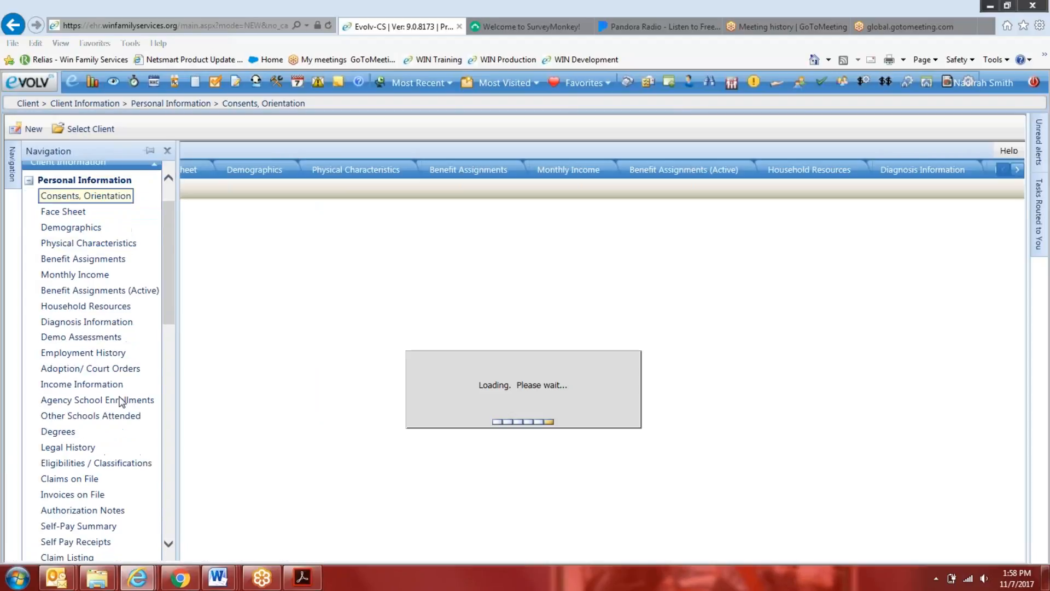
{"action": "scroll", "coordinate": [107, 403], "scroll_direction": "down", "scroll_amount": 4}
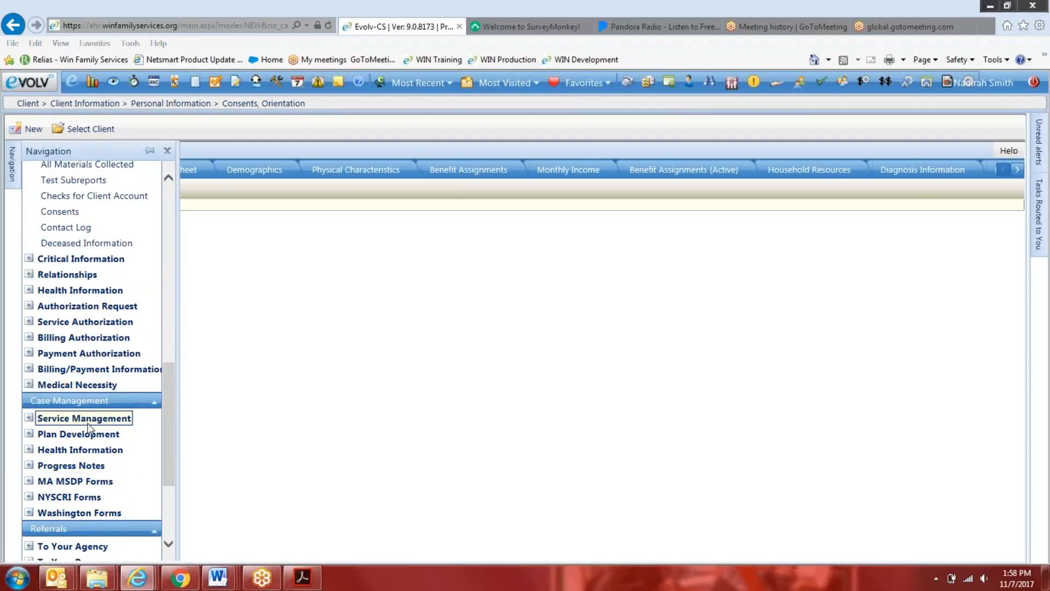
{"action": "left_click", "coordinate": [82, 418]}
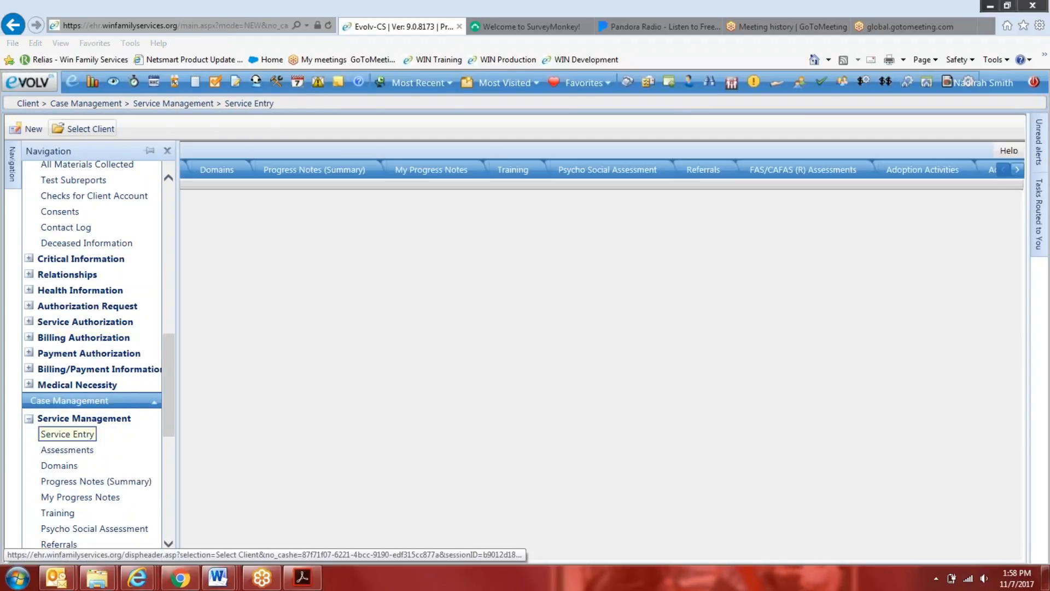
Search for the test client by last name and load that client's record into Service Entry
{"action": "type", "text": "client"}
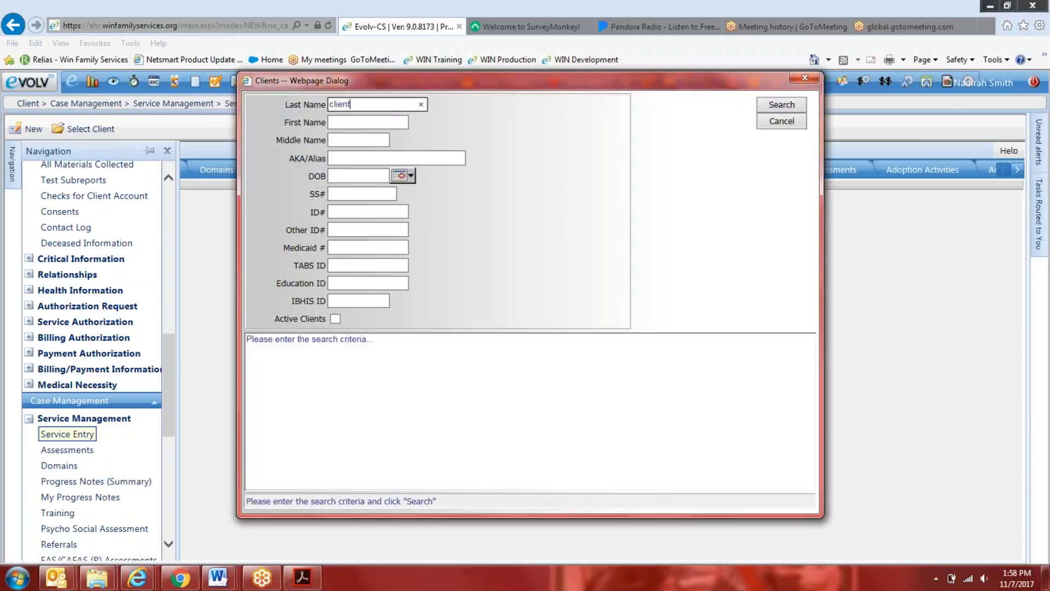
{"action": "key", "text": "Return"}
{"action": "left_click", "coordinate": [281, 407]}
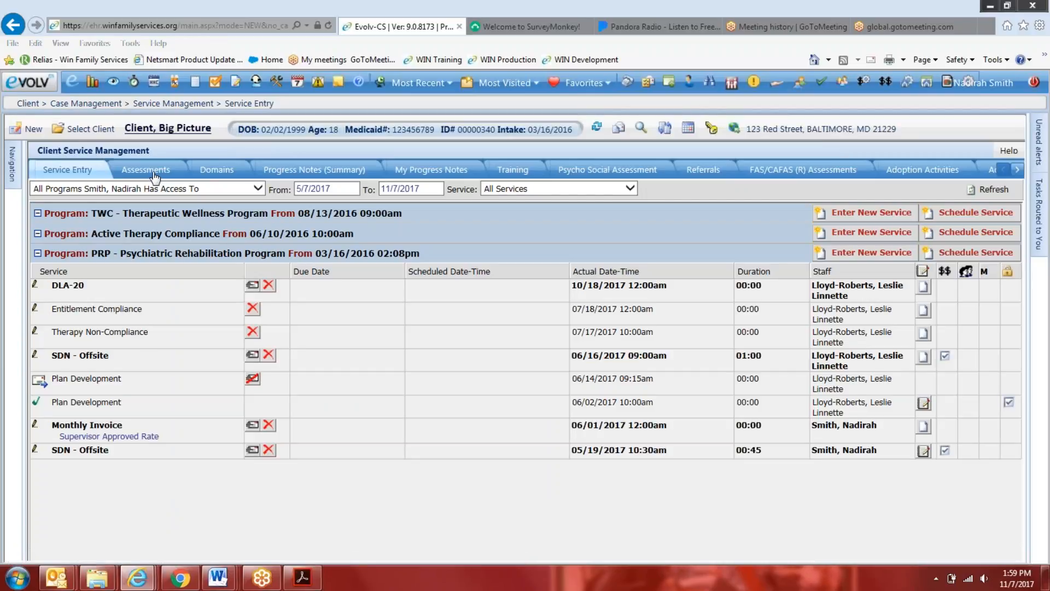
Open a new Somatic Health Compliance manual event under the client's Assessments and widen its form
{"action": "left_click", "coordinate": [155, 173]}
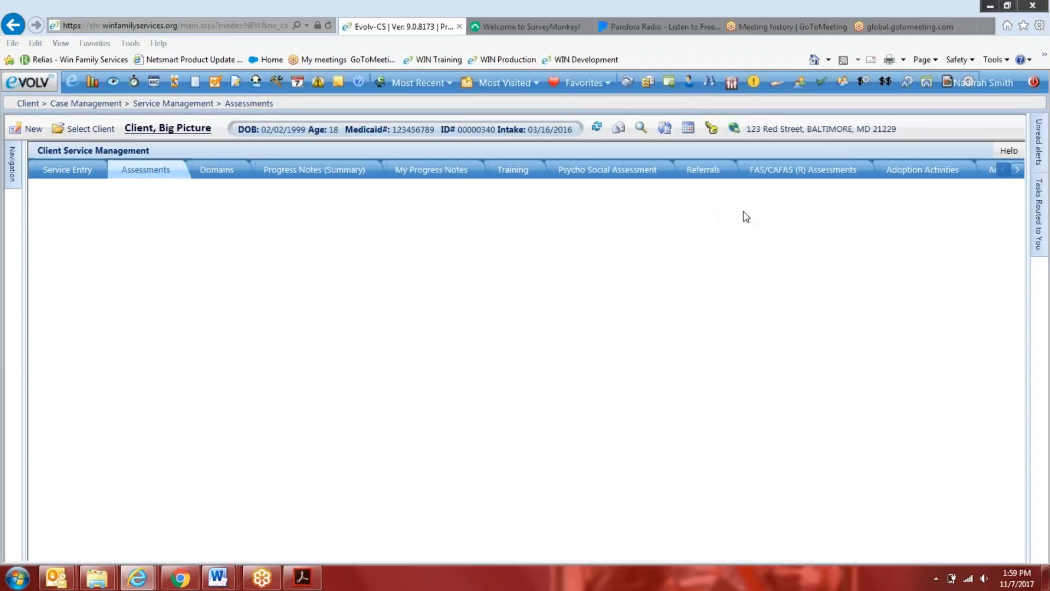
{"action": "left_click", "coordinate": [82, 190]}
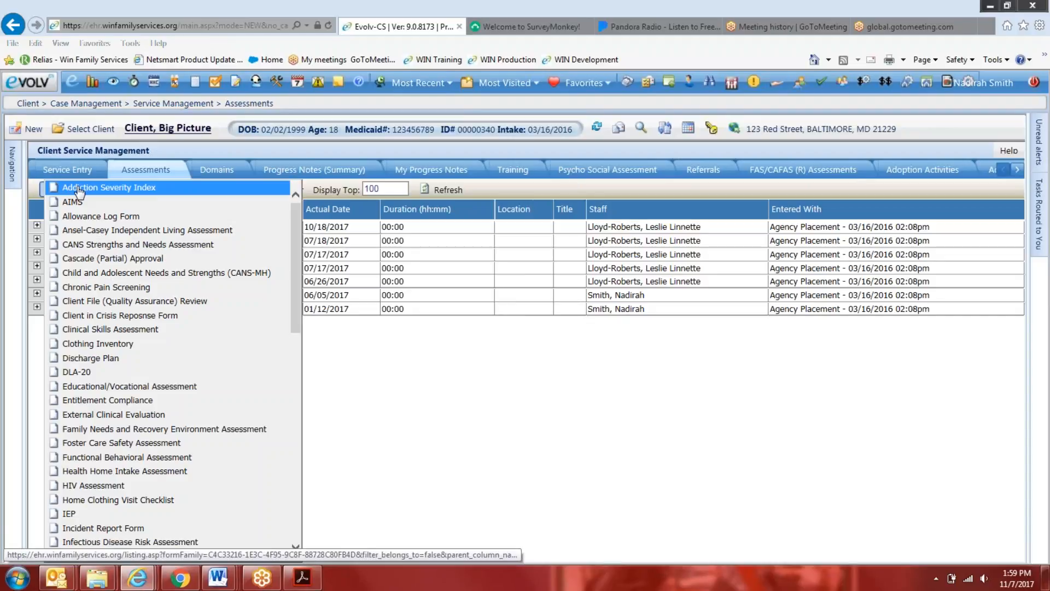
{"action": "scroll", "coordinate": [222, 484], "scroll_direction": "down", "scroll_amount": 10}
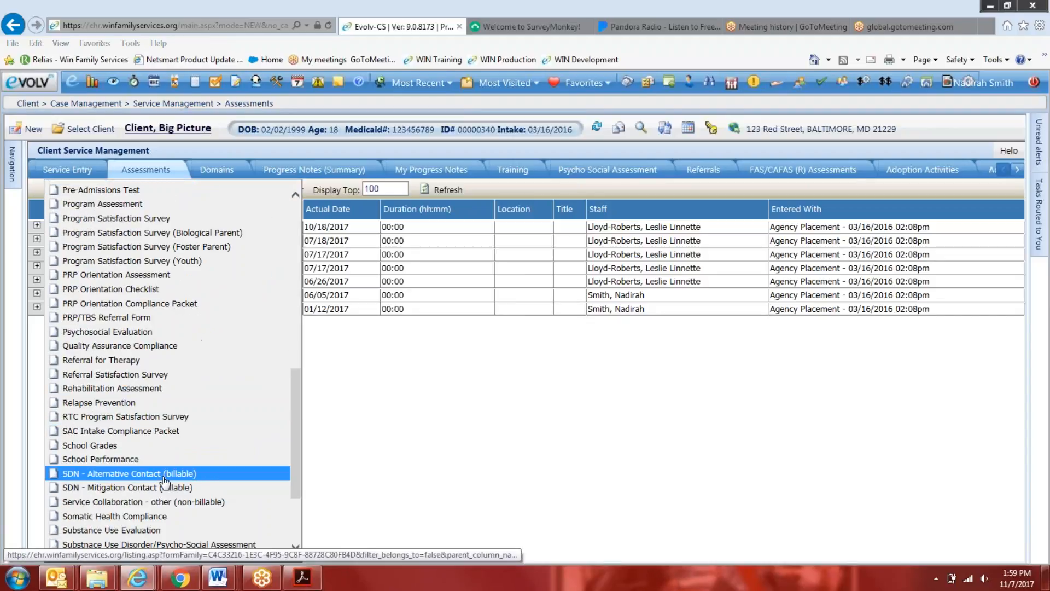
{"action": "left_click", "coordinate": [185, 516]}
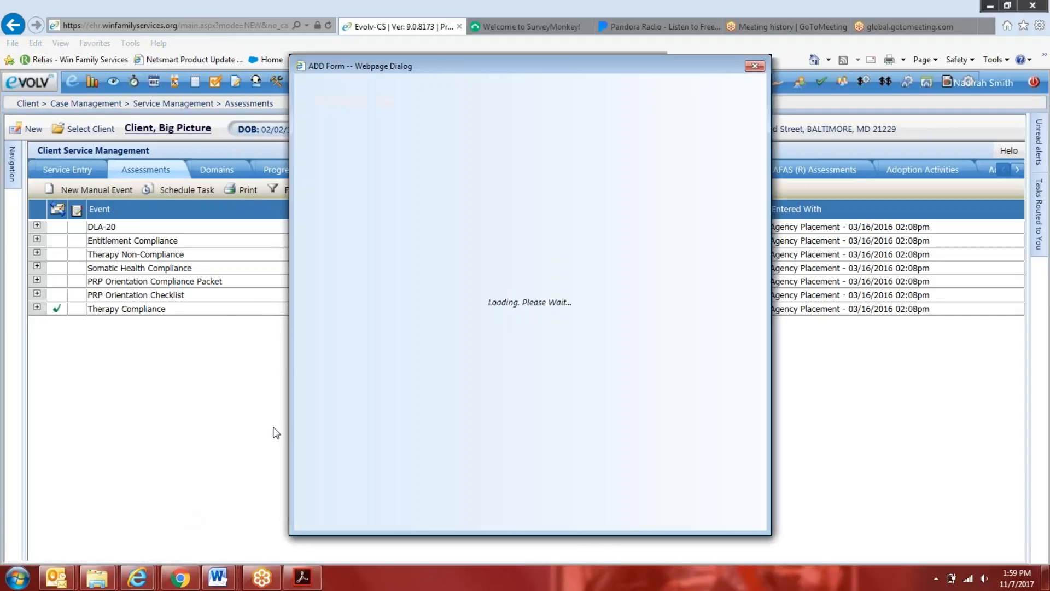
{"action": "left_click_drag", "start_coordinate": [291, 313], "coordinate": [89, 270]}
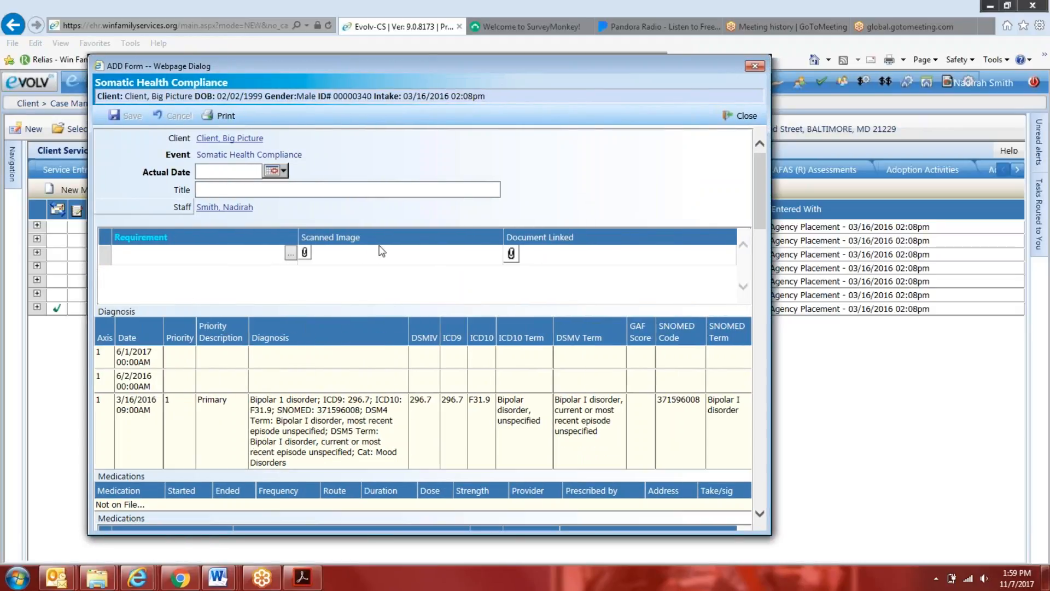
Browse the requirement choices offered for the Somatic Health Compliance form, then close the event list without choosing one
{"action": "left_click", "coordinate": [291, 254]}
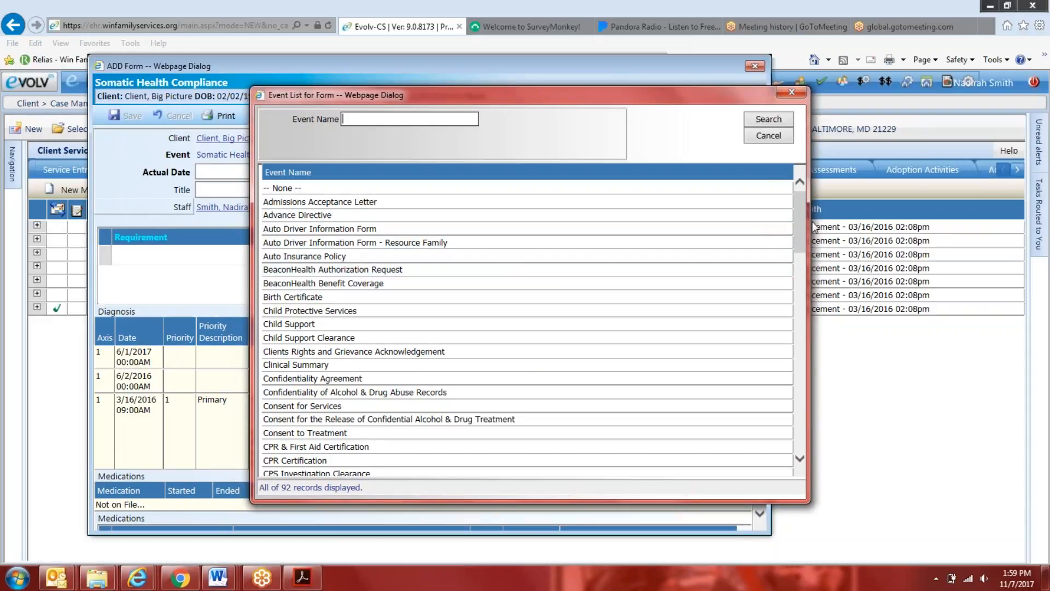
{"action": "left_click_drag", "start_coordinate": [799, 218], "coordinate": [800, 420]}
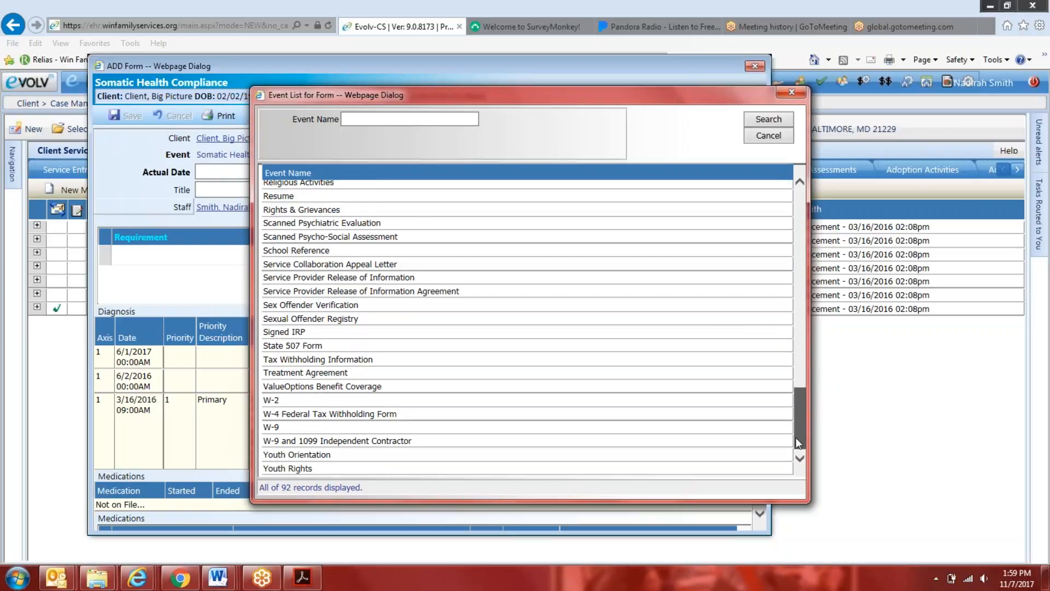
{"action": "scroll", "coordinate": [364, 262], "scroll_direction": "up", "scroll_amount": 6}
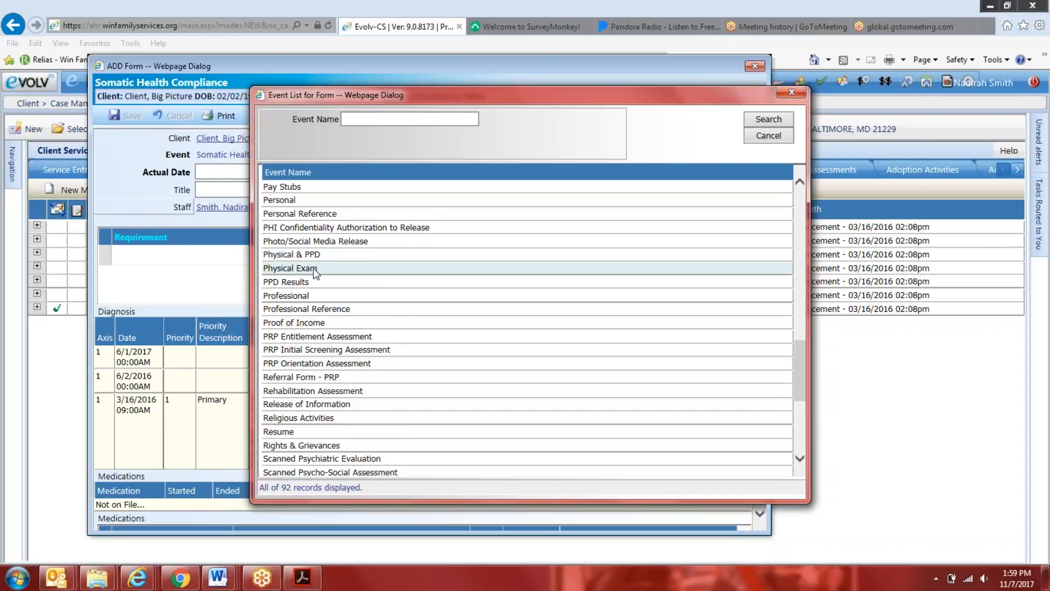
{"action": "scroll", "coordinate": [408, 356], "scroll_direction": "down", "scroll_amount": 4}
{"action": "scroll", "coordinate": [432, 390], "scroll_direction": "up", "scroll_amount": 4}
{"action": "scroll", "coordinate": [432, 389], "scroll_direction": "up", "scroll_amount": 10}
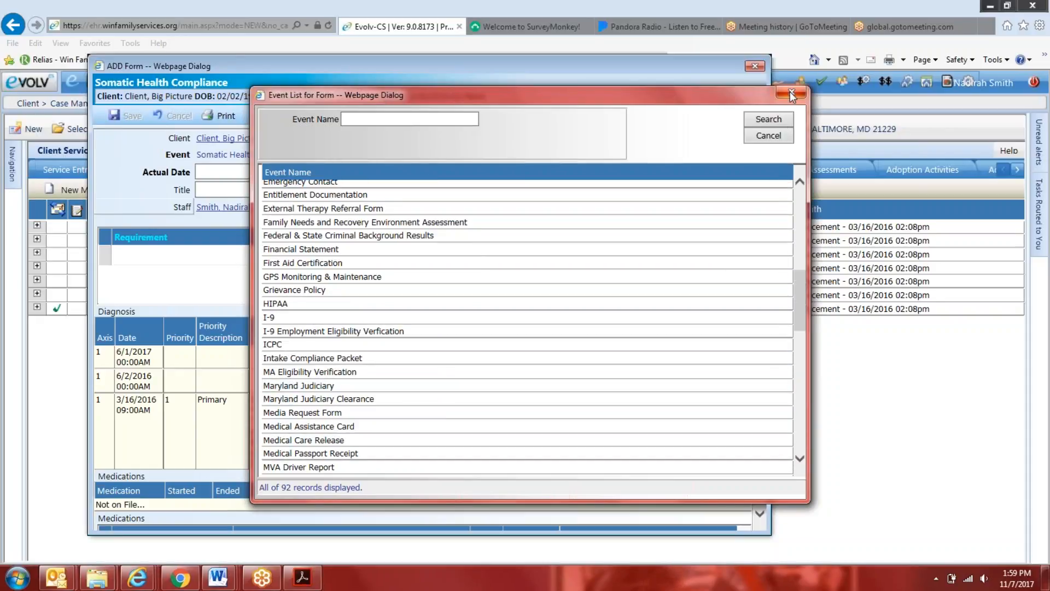
{"action": "left_click", "coordinate": [791, 92]}
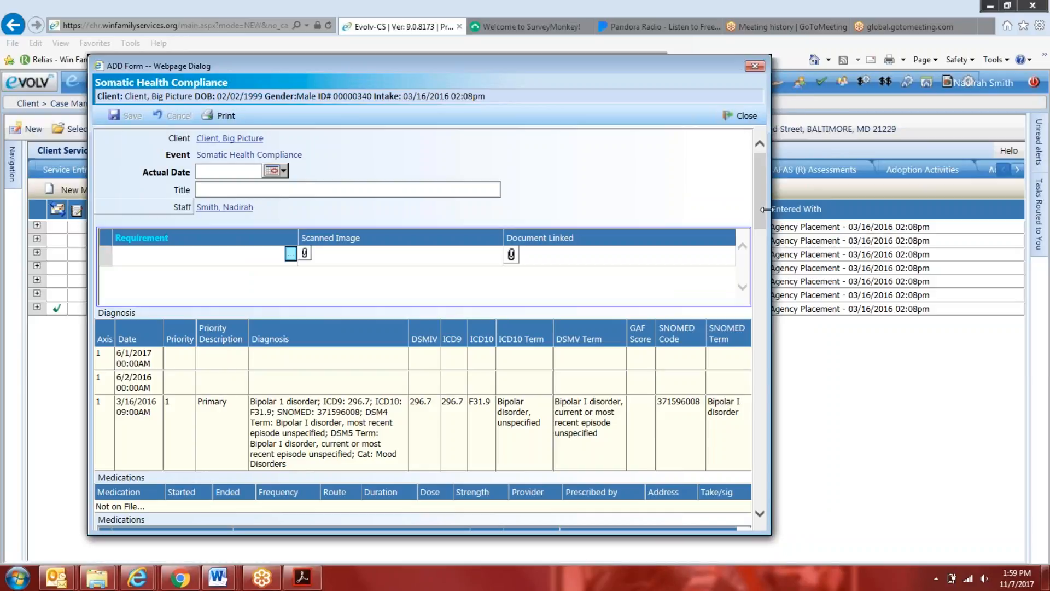
Widen the Somatic Health Compliance form further and examine its diagnosis, medications, Somatic Health Update and Medical Needs Assessment sections
{"action": "left_click_drag", "start_coordinate": [764, 209], "coordinate": [874, 211]}
{"action": "scroll", "coordinate": [726, 250], "scroll_direction": "down", "scroll_amount": 2}
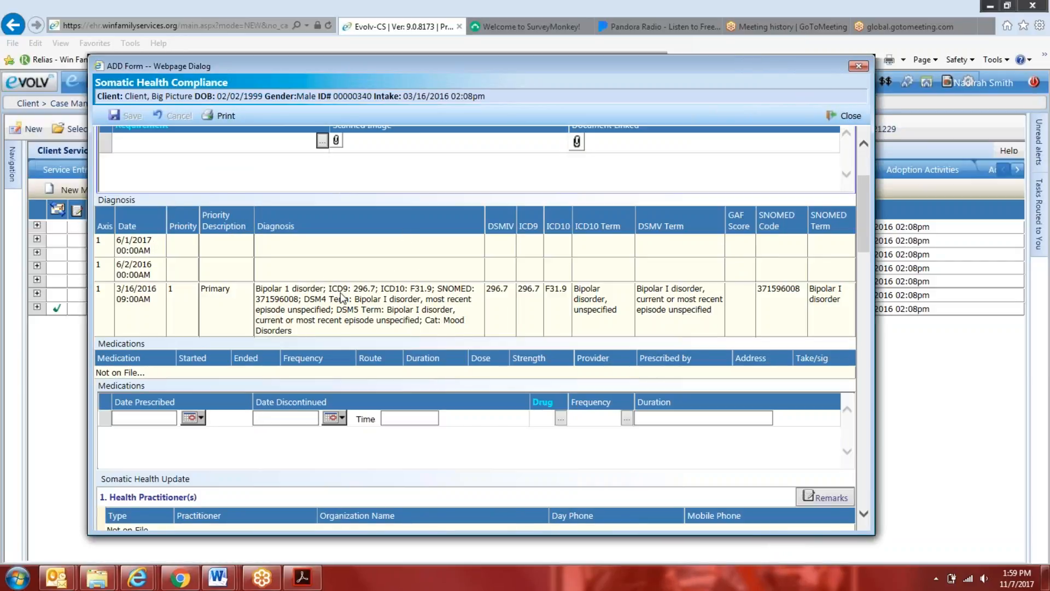
{"action": "scroll", "coordinate": [306, 320], "scroll_direction": "down", "scroll_amount": 1}
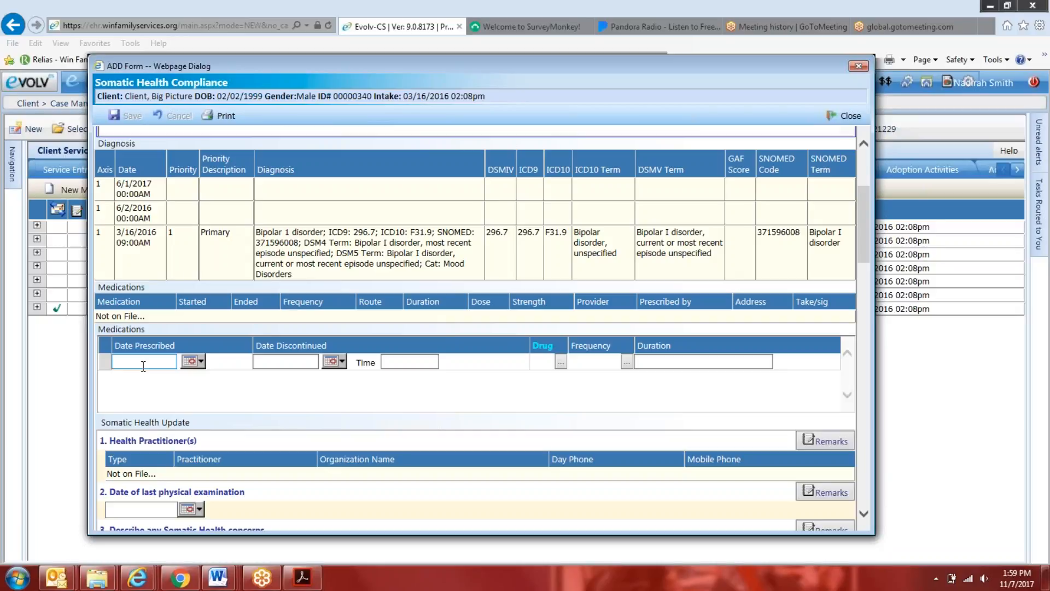
{"action": "scroll", "coordinate": [563, 225], "scroll_direction": "up", "scroll_amount": 1}
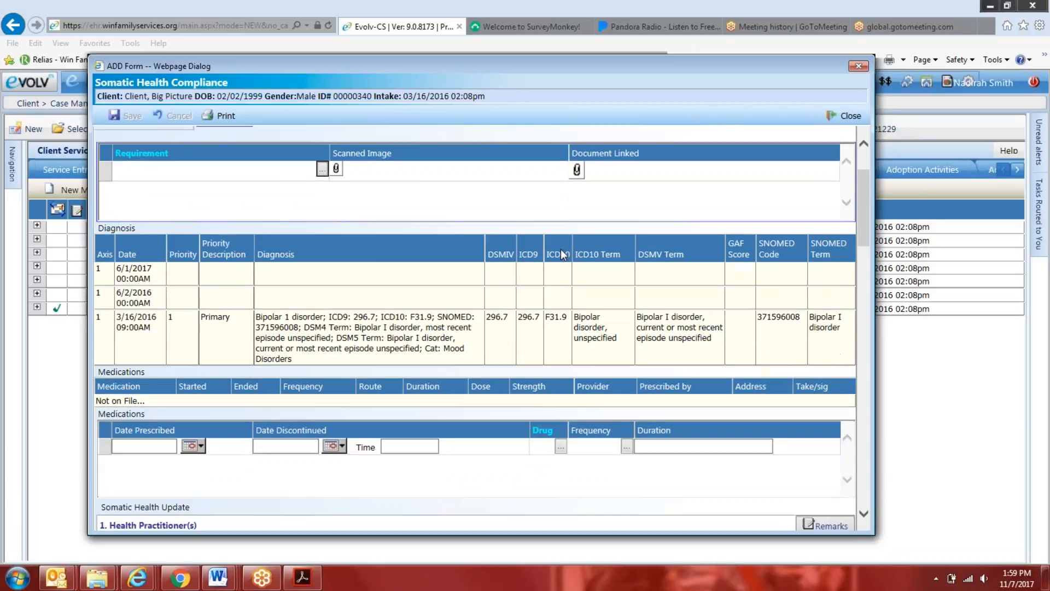
{"action": "scroll", "coordinate": [560, 248], "scroll_direction": "down", "scroll_amount": 5}
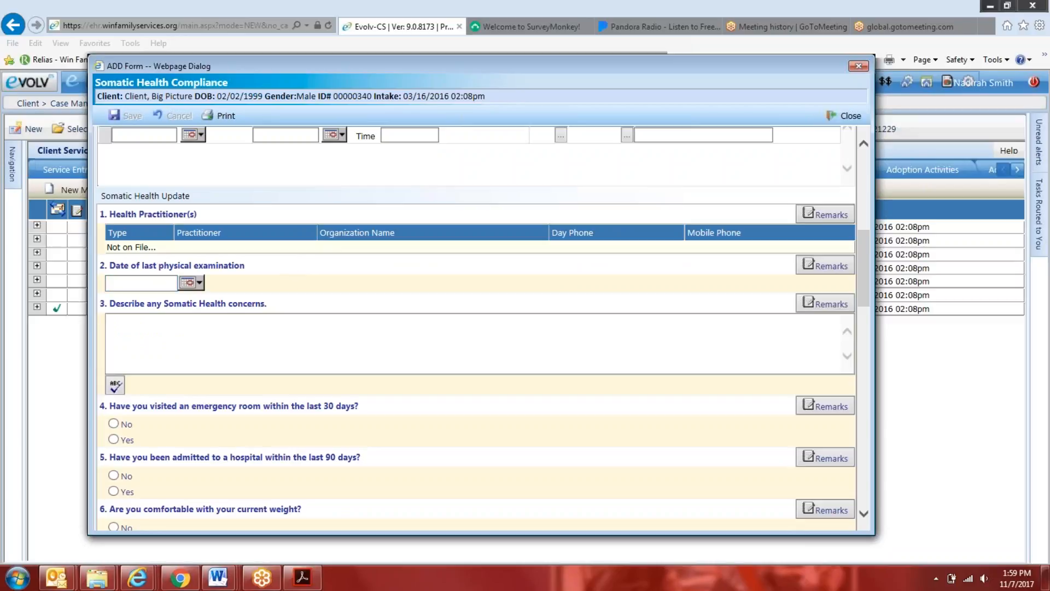
{"action": "scroll", "coordinate": [246, 356], "scroll_direction": "down", "scroll_amount": 12}
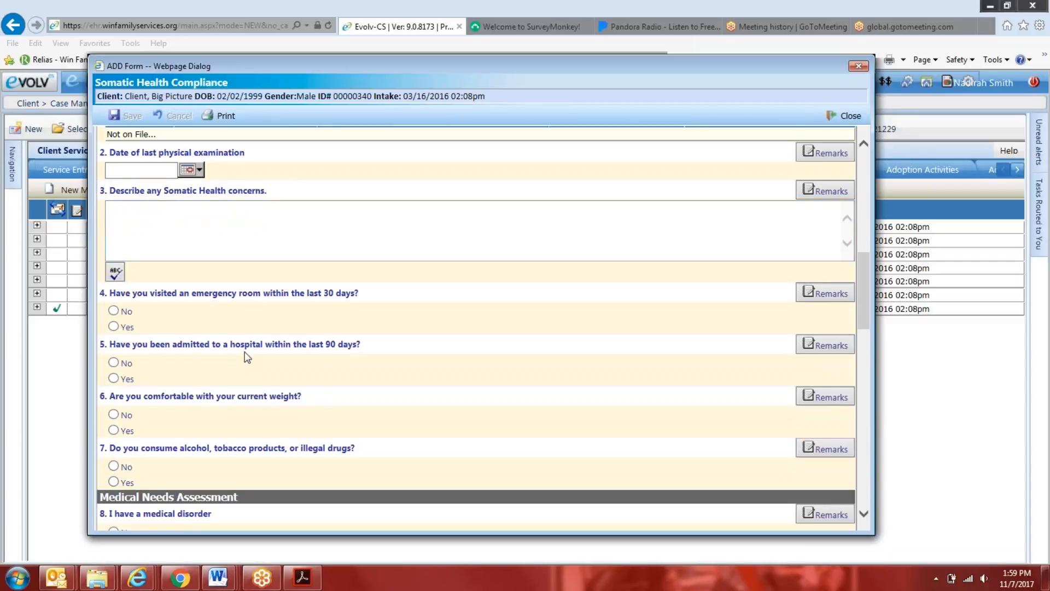
{"action": "scroll", "coordinate": [275, 328], "scroll_direction": "down", "scroll_amount": 2}
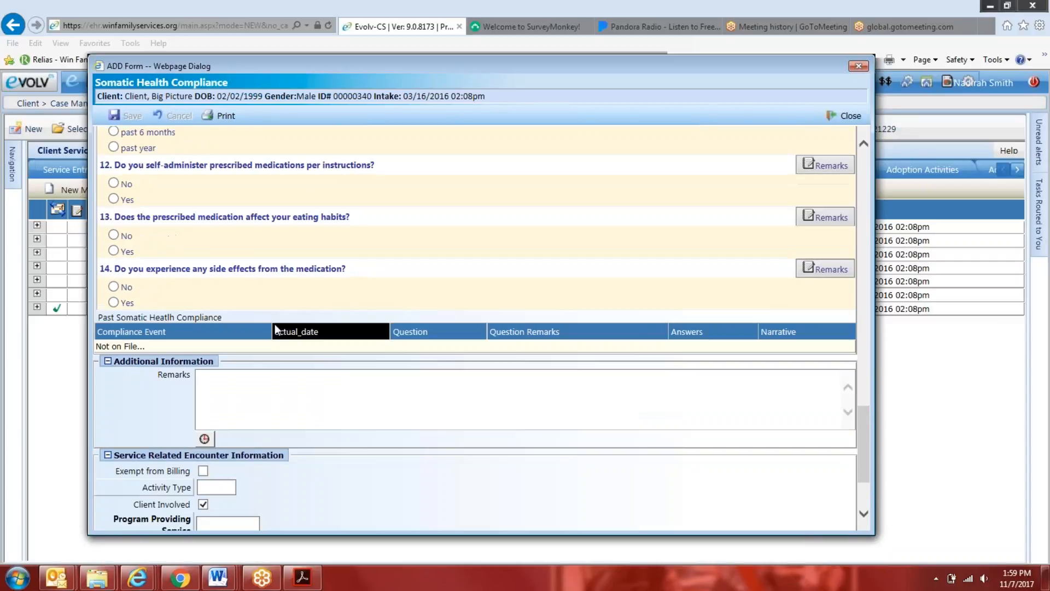
{"action": "scroll", "coordinate": [294, 318], "scroll_direction": "down", "scroll_amount": 2}
{"action": "scroll", "coordinate": [305, 318], "scroll_direction": "up", "scroll_amount": 15}
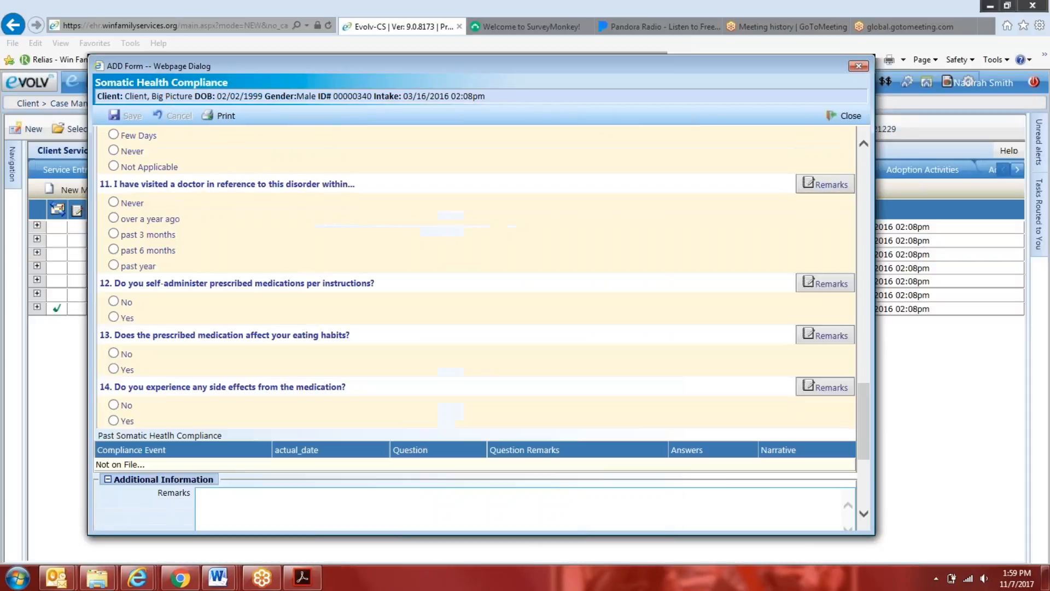
{"action": "scroll", "coordinate": [481, 327], "scroll_direction": "up", "scroll_amount": 3}
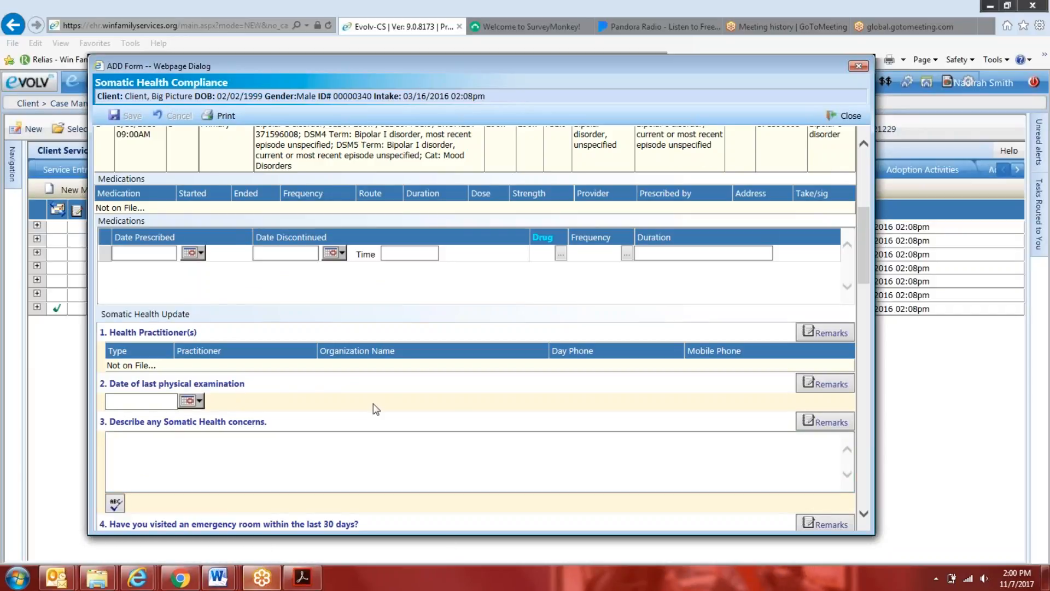
{"action": "scroll", "coordinate": [494, 343], "scroll_direction": "down", "scroll_amount": 3}
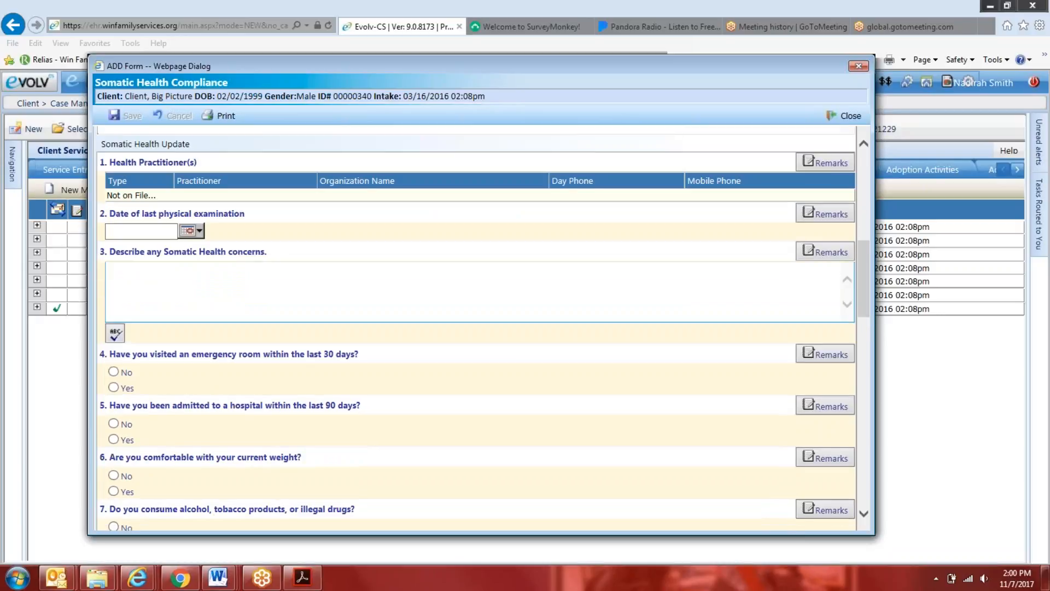
{"action": "mouse_move", "coordinate": [861, 274]}
{"action": "left_mouse_down"}
{"action": "mouse_move", "coordinate": [870, 430]}
{"action": "mouse_move", "coordinate": [876, 251]}
{"action": "left_mouse_up"}
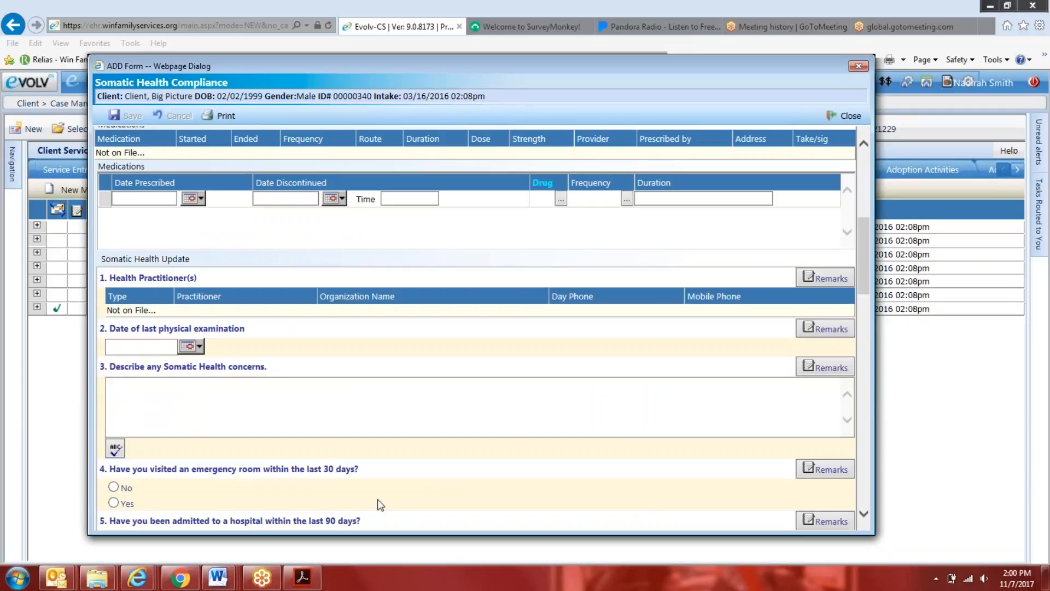
Switch to the Outlook meeting notes and select the red Health Practitioner and Medications line below Somatic Health Review
{"action": "mouse_move", "coordinate": [56, 577]}
{"action": "left_click", "coordinate": [199, 527]}
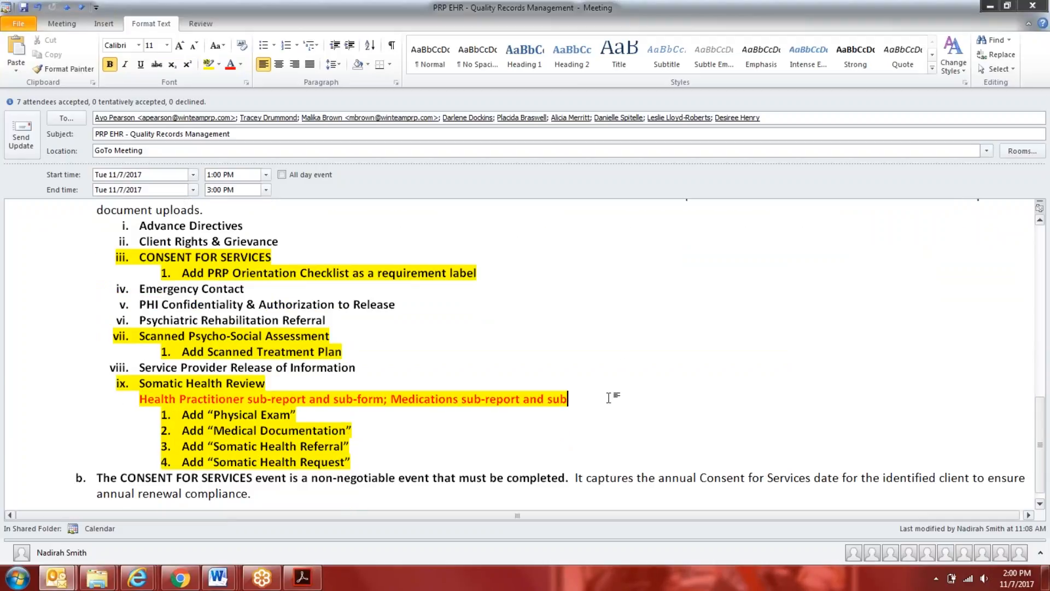
{"action": "mouse_move", "coordinate": [586, 399]}
{"action": "left_mouse_down"}
{"action": "mouse_move", "coordinate": [241, 410]}
{"action": "mouse_move", "coordinate": [126, 395]}
{"action": "left_mouse_up"}
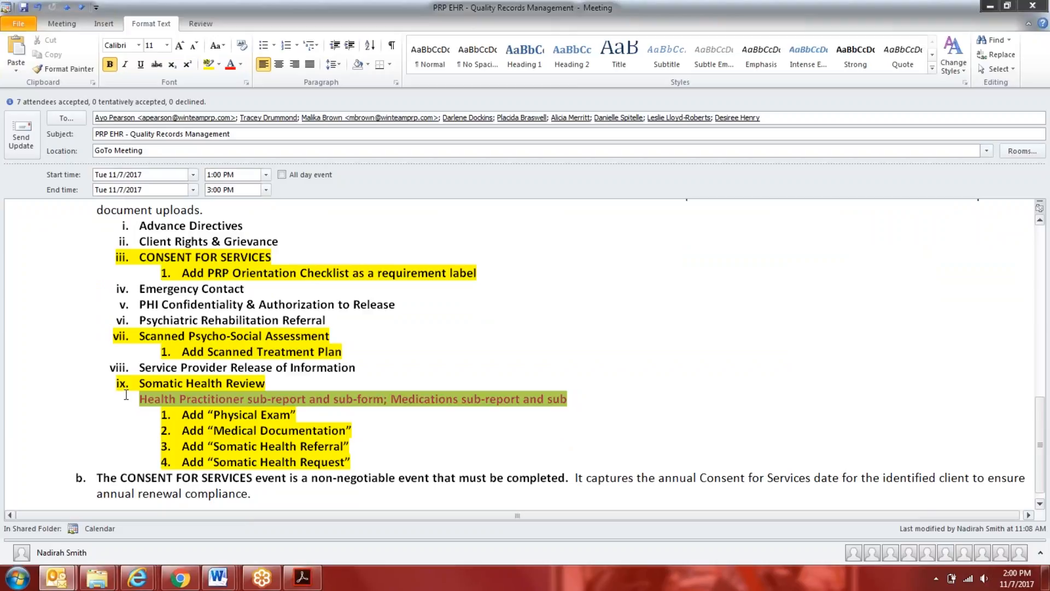
Switch back to myEvolv, review the Somatic Health Compliance form's requirement, medications, practitioner and health questions, and close it unsaved
{"action": "left_click", "coordinate": [138, 578]}
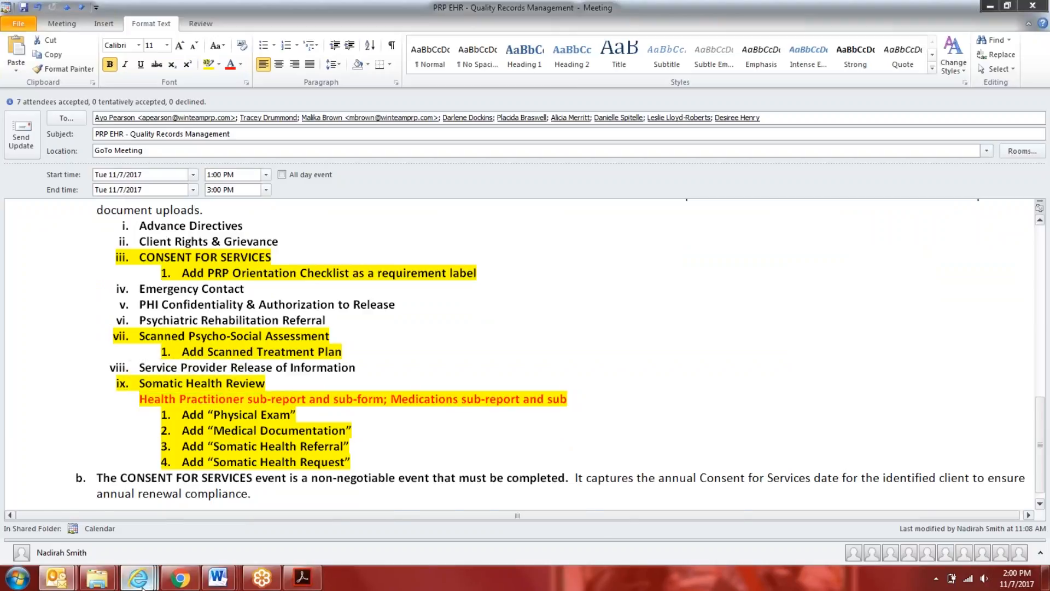
{"action": "left_click", "coordinate": [137, 533]}
{"action": "scroll", "coordinate": [309, 387], "scroll_direction": "up", "scroll_amount": 10}
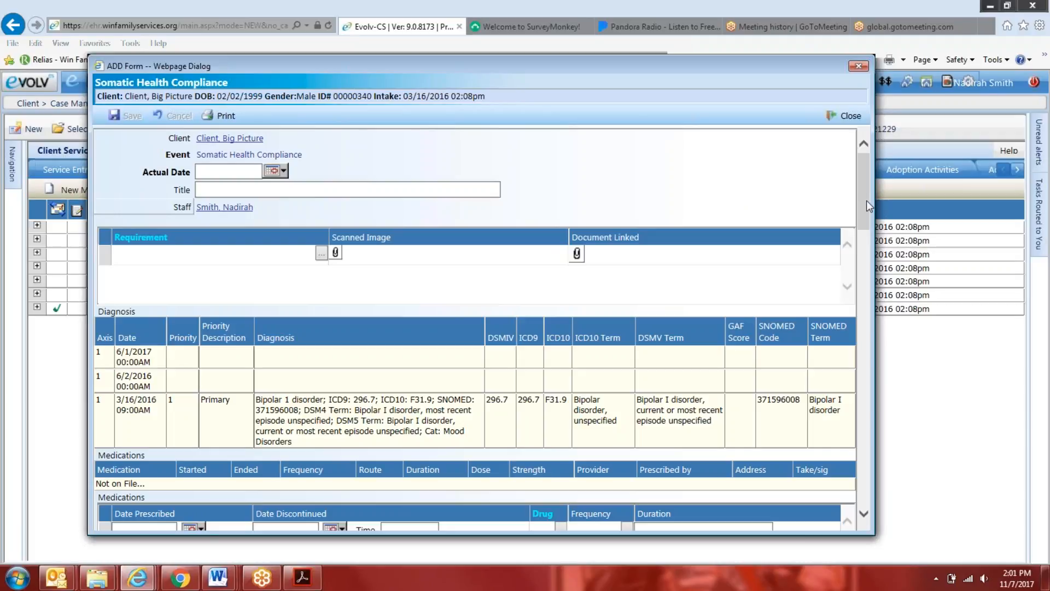
{"action": "mouse_move", "coordinate": [866, 206]}
{"action": "left_mouse_down"}
{"action": "mouse_move", "coordinate": [868, 293]}
{"action": "mouse_move", "coordinate": [865, 218]}
{"action": "mouse_move", "coordinate": [880, 312]}
{"action": "left_mouse_up"}
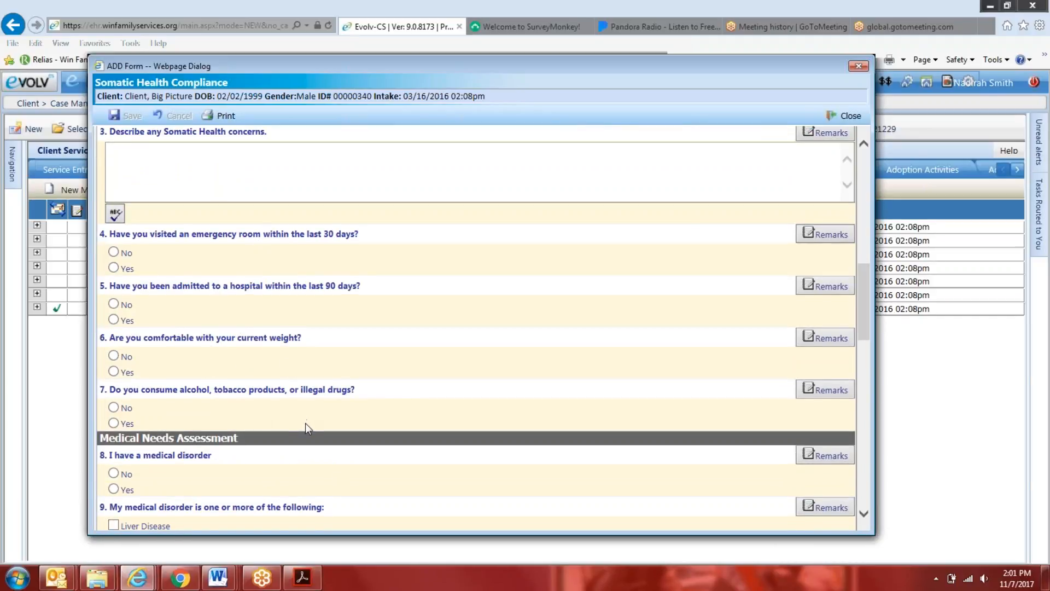
{"action": "scroll", "coordinate": [279, 344], "scroll_direction": "up", "scroll_amount": 3}
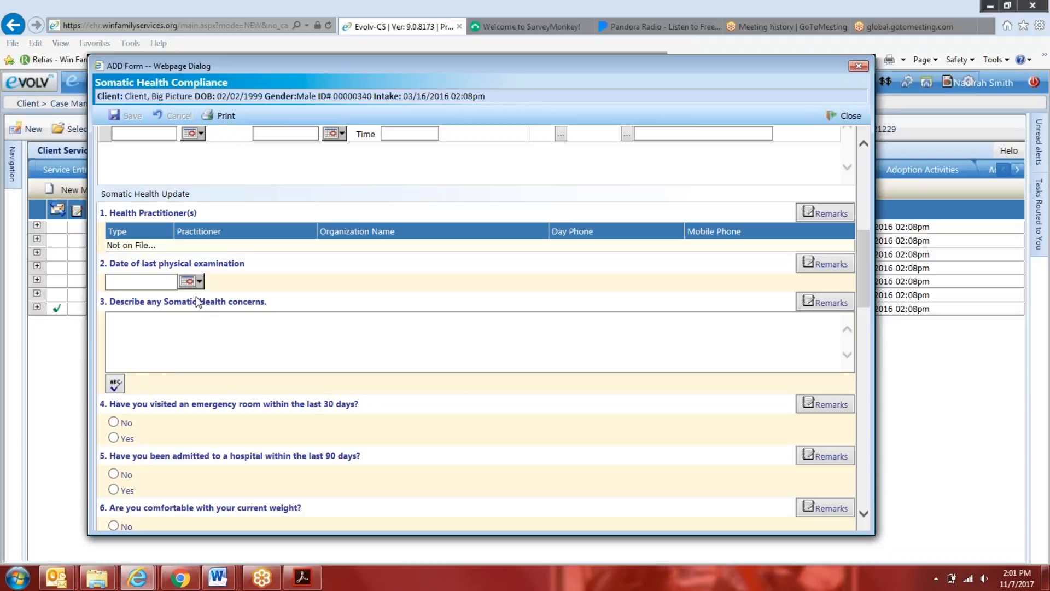
{"action": "scroll", "coordinate": [198, 302], "scroll_direction": "down", "scroll_amount": 4}
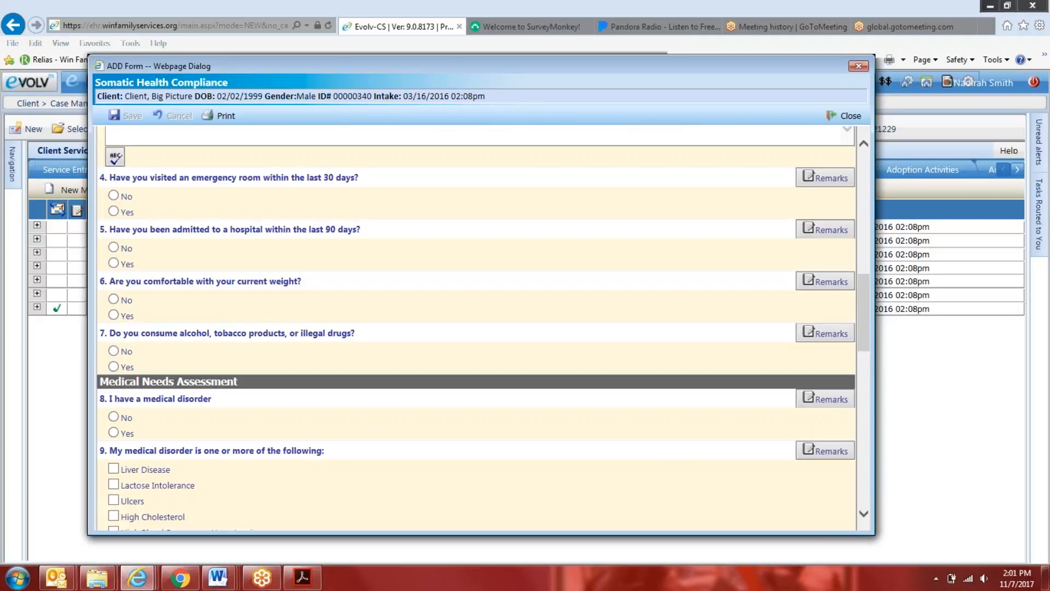
{"action": "scroll", "coordinate": [475, 328], "scroll_direction": "up", "scroll_amount": 3}
{"action": "scroll", "coordinate": [475, 329], "scroll_direction": "up", "scroll_amount": 7}
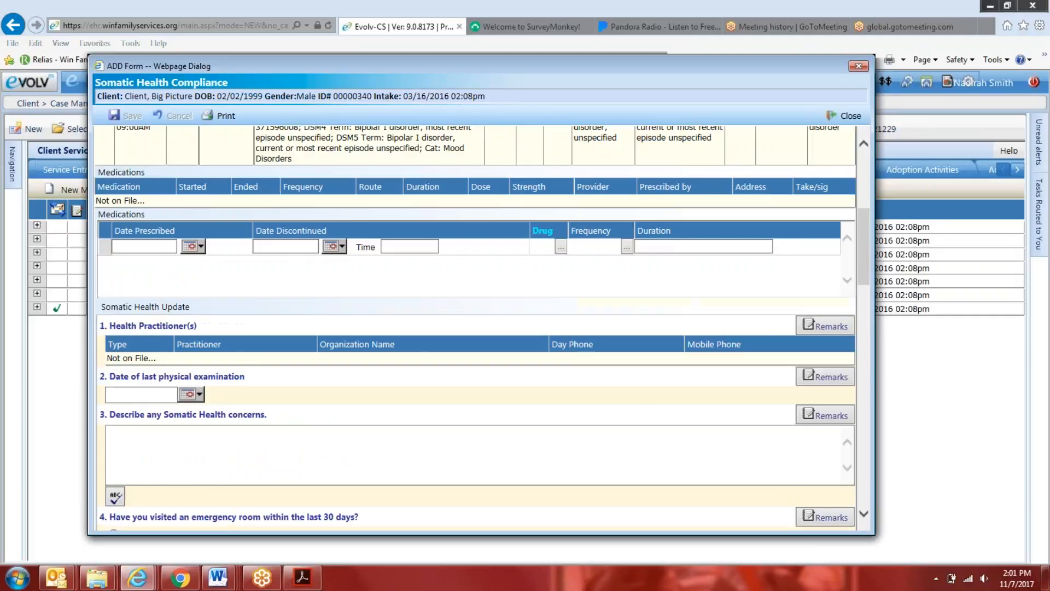
{"action": "scroll", "coordinate": [475, 328], "scroll_direction": "up", "scroll_amount": 1}
{"action": "scroll", "coordinate": [476, 328], "scroll_direction": "down", "scroll_amount": 1}
{"action": "scroll", "coordinate": [476, 329], "scroll_direction": "down", "scroll_amount": 3}
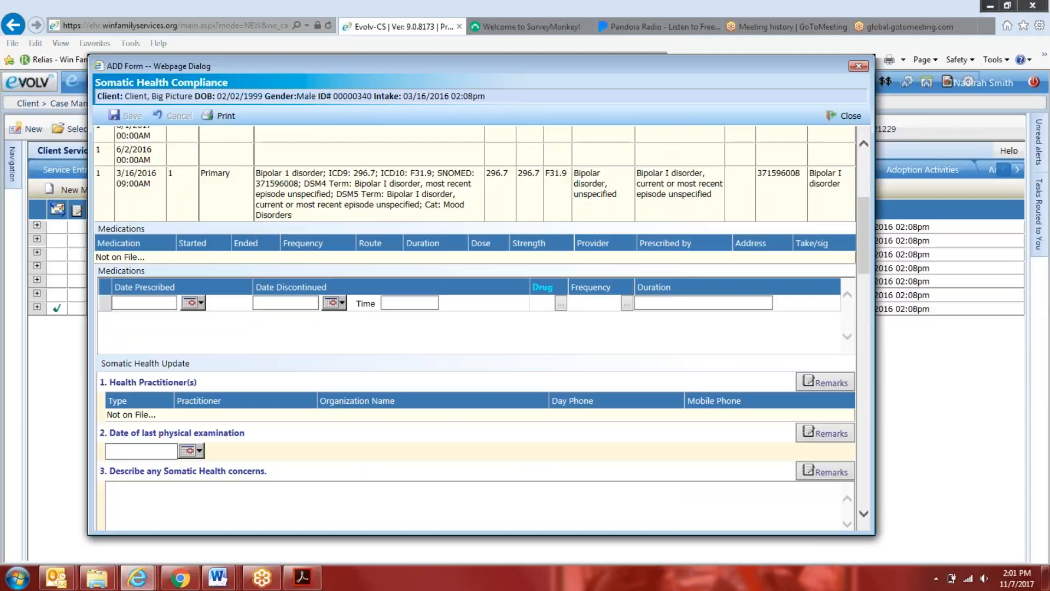
{"action": "scroll", "coordinate": [337, 292], "scroll_direction": "down", "scroll_amount": 2}
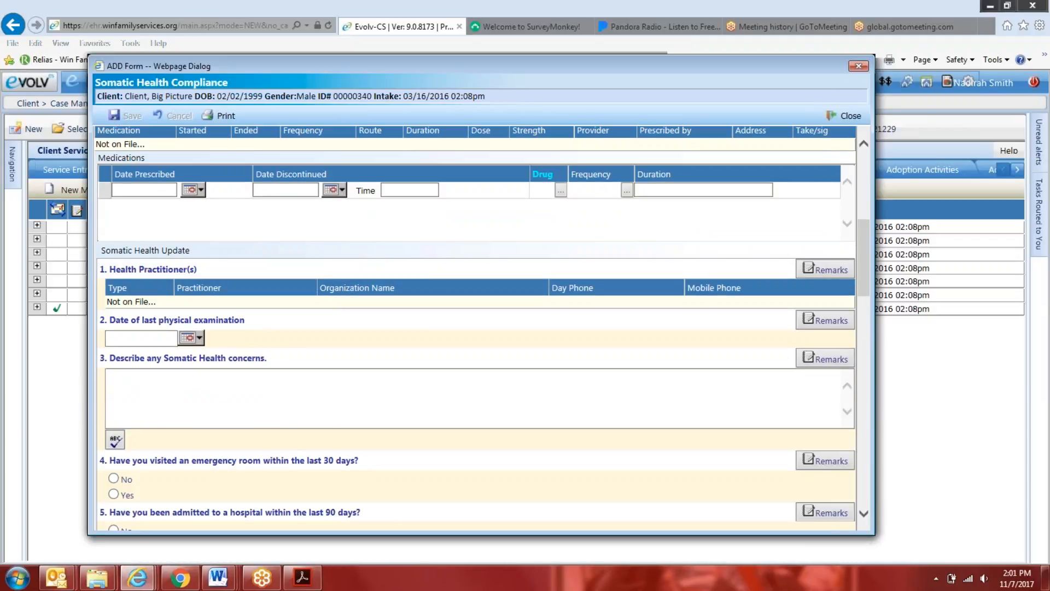
{"action": "left_click", "coordinate": [852, 114]}
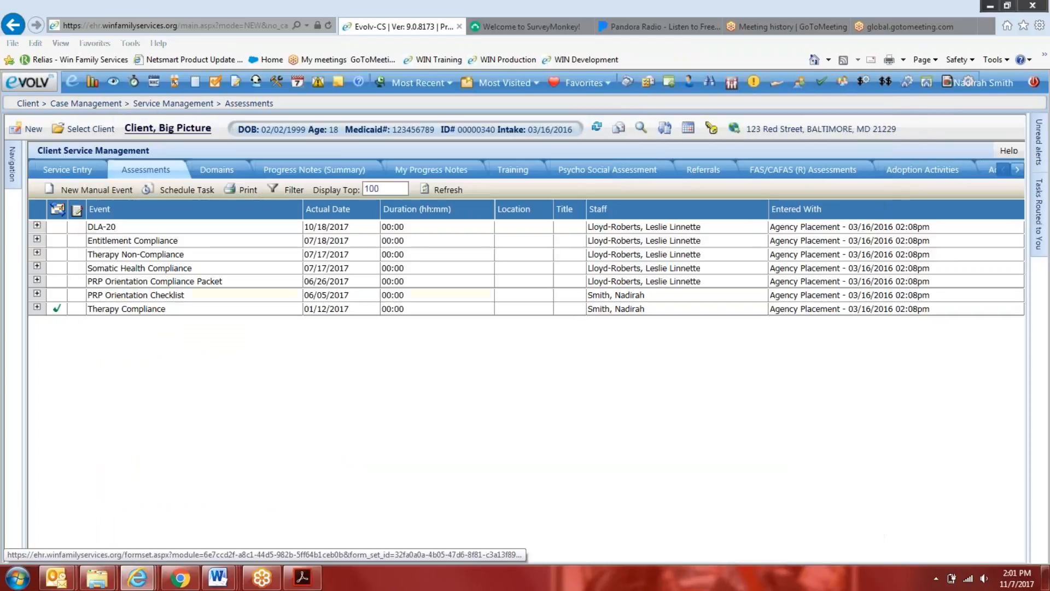
Check the new manual event choices under Assessments again, dismiss them and bring up the navigation list
{"action": "left_click", "coordinate": [87, 189]}
{"action": "left_click", "coordinate": [501, 427]}
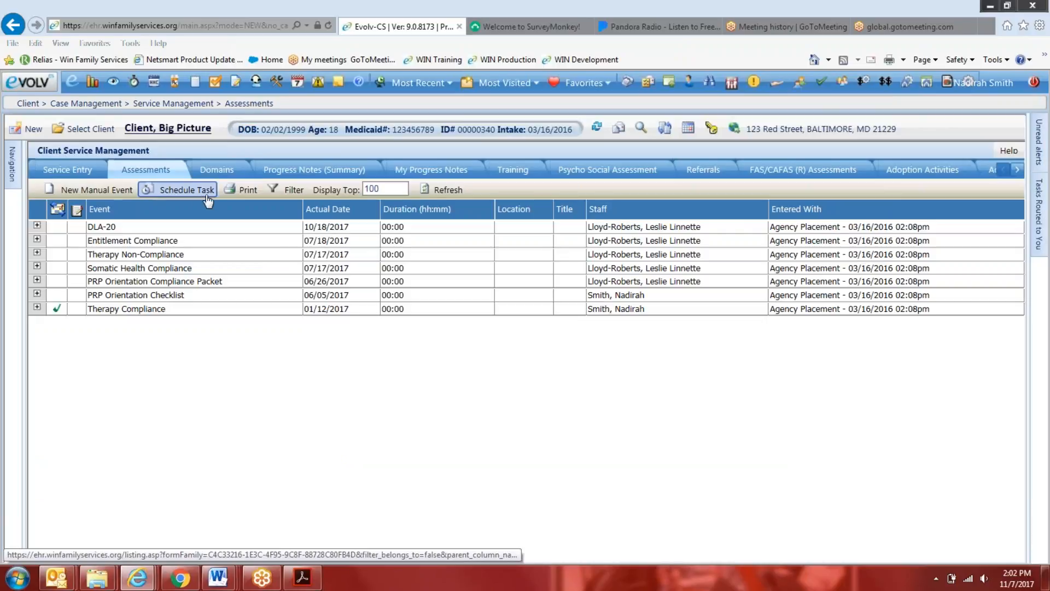
{"action": "mouse_move", "coordinate": [11, 171]}
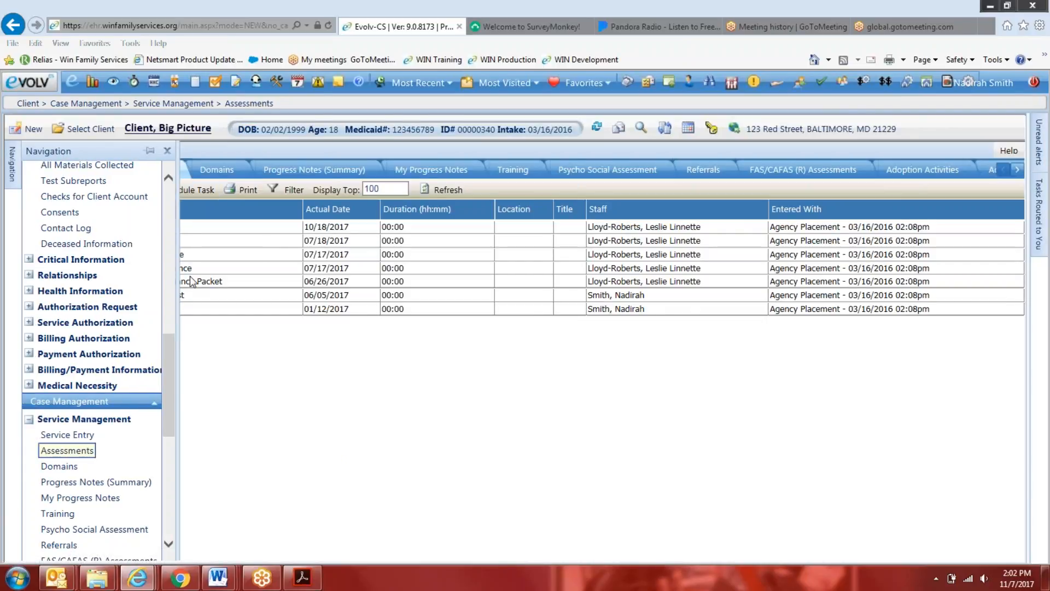
Open the client's existing Somatic Health Compliance assessment dated 07/17/2017 for editing
{"action": "scroll", "coordinate": [147, 213], "scroll_direction": "up", "scroll_amount": 10}
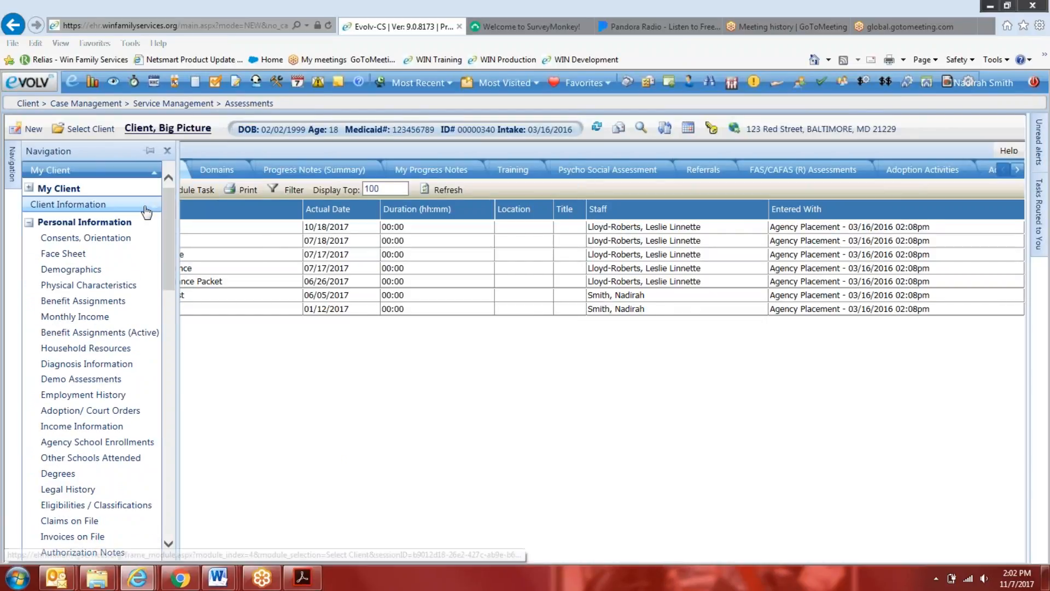
{"action": "left_click", "coordinate": [109, 204]}
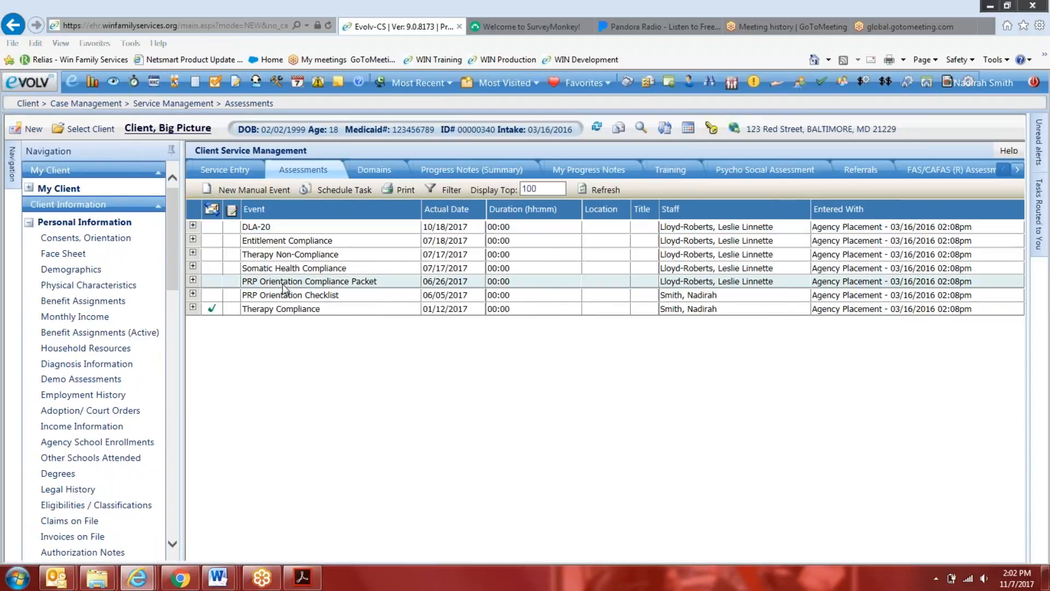
{"action": "left_click", "coordinate": [192, 267]}
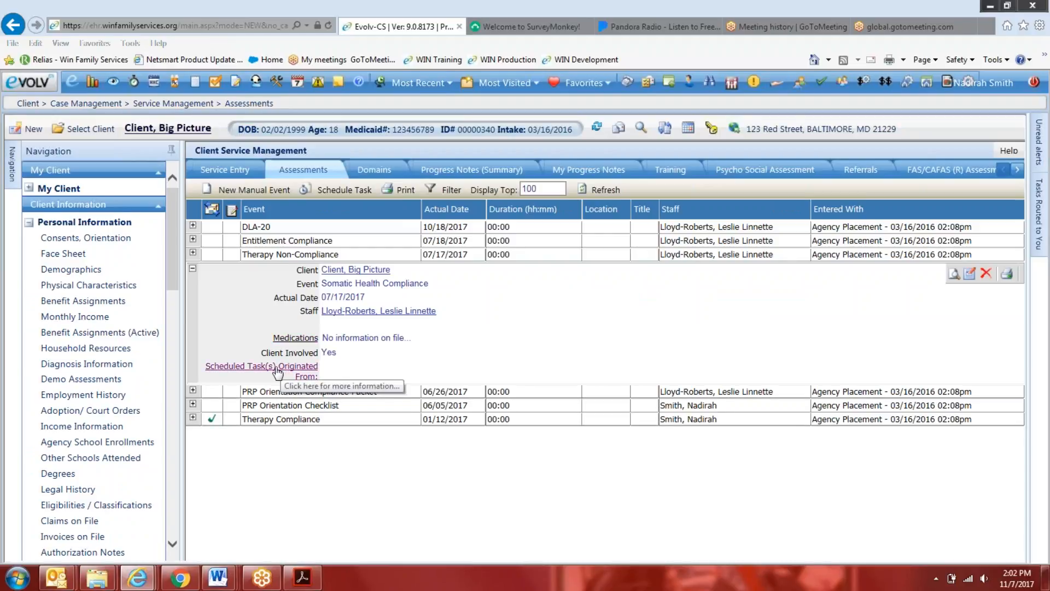
{"action": "left_click", "coordinate": [971, 274]}
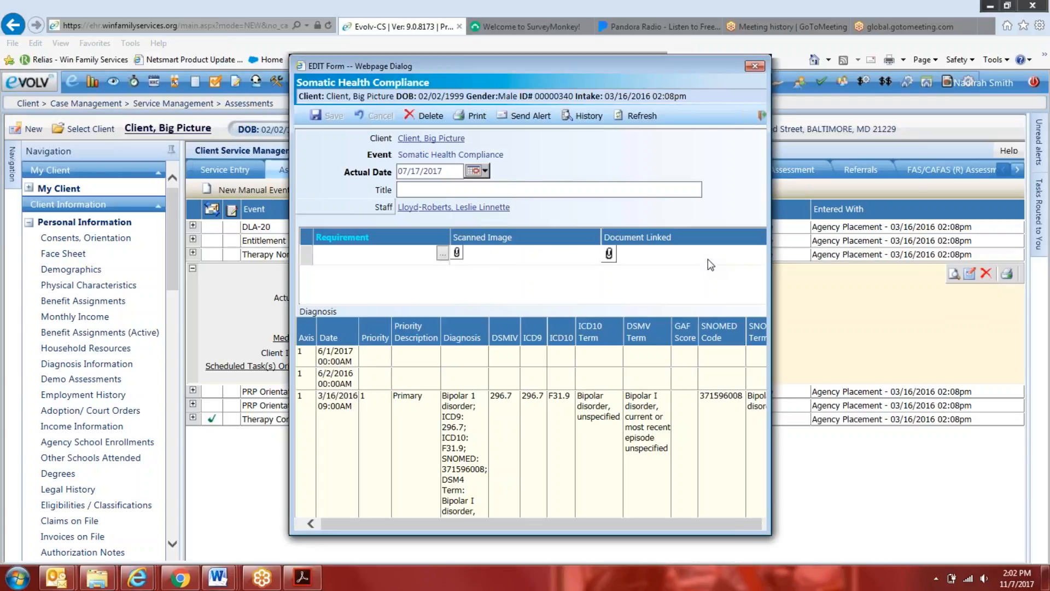
Widen the Somatic Health Compliance form and examine its requirement, diagnosis, medications, Medical Needs Assessment and Additional Information sections
{"action": "left_click_drag", "start_coordinate": [771, 209], "coordinate": [900, 200]}
{"action": "scroll", "coordinate": [727, 258], "scroll_direction": "down", "scroll_amount": 1}
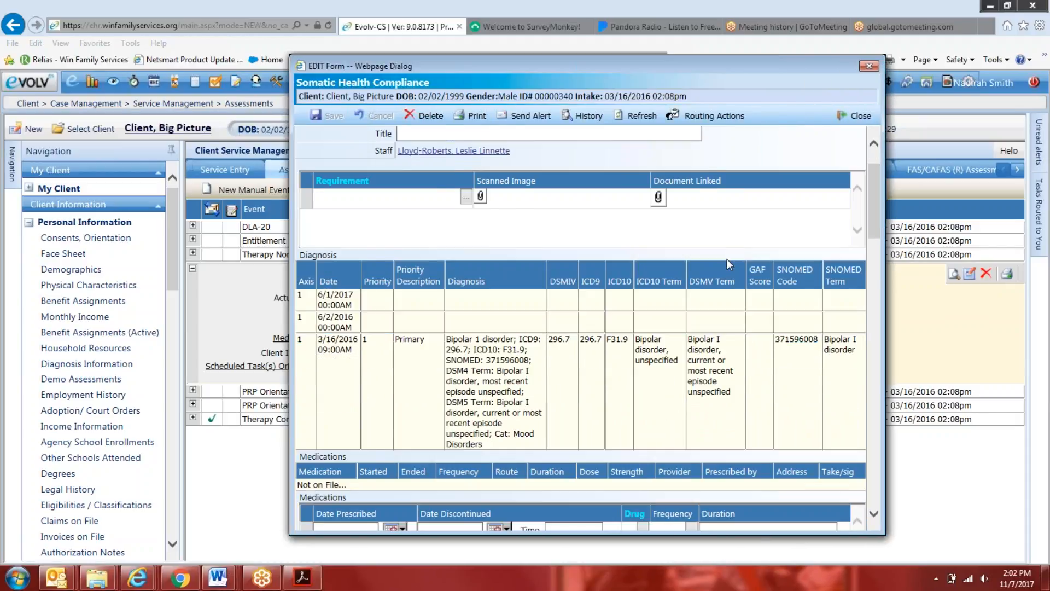
{"action": "scroll", "coordinate": [727, 259], "scroll_direction": "down", "scroll_amount": 15}
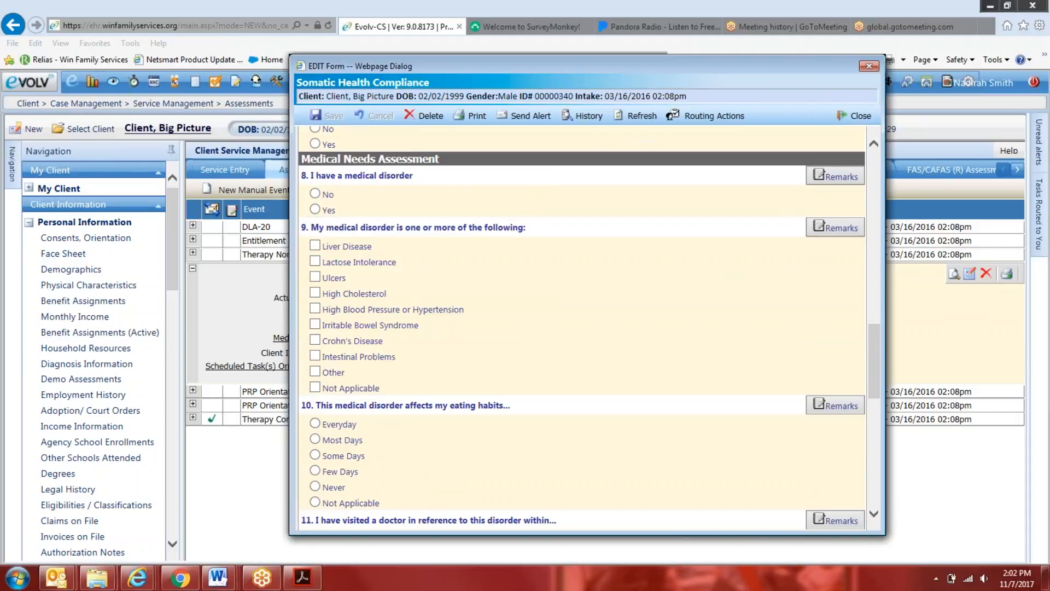
{"action": "scroll", "coordinate": [738, 268], "scroll_direction": "down", "scroll_amount": 3}
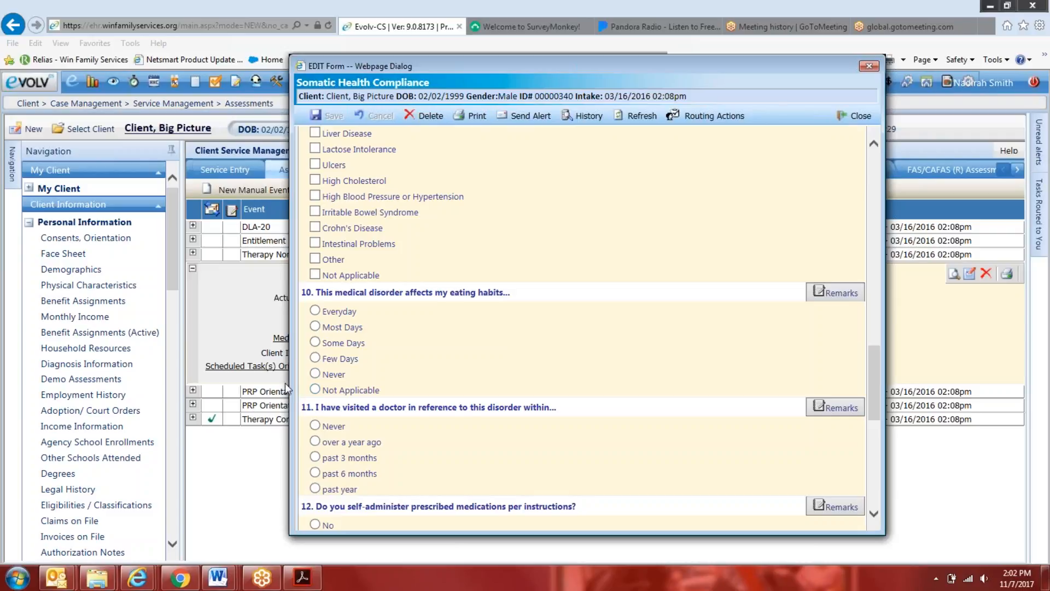
{"action": "left_click_drag", "start_coordinate": [294, 365], "coordinate": [166, 364]}
{"action": "scroll", "coordinate": [283, 357], "scroll_direction": "down", "scroll_amount": 2}
{"action": "scroll", "coordinate": [283, 357], "scroll_direction": "down", "scroll_amount": 4}
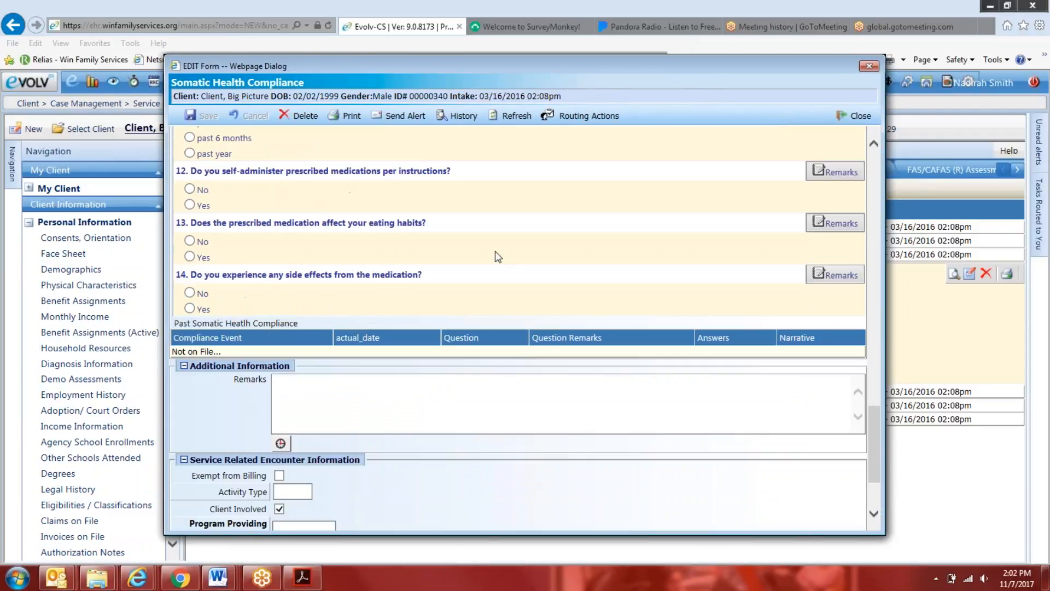
Move the Somatic Health Compliance form around to check the assessment list behind it and review questions 11 to 14
{"action": "left_click_drag", "start_coordinate": [473, 56], "coordinate": [725, 215]}
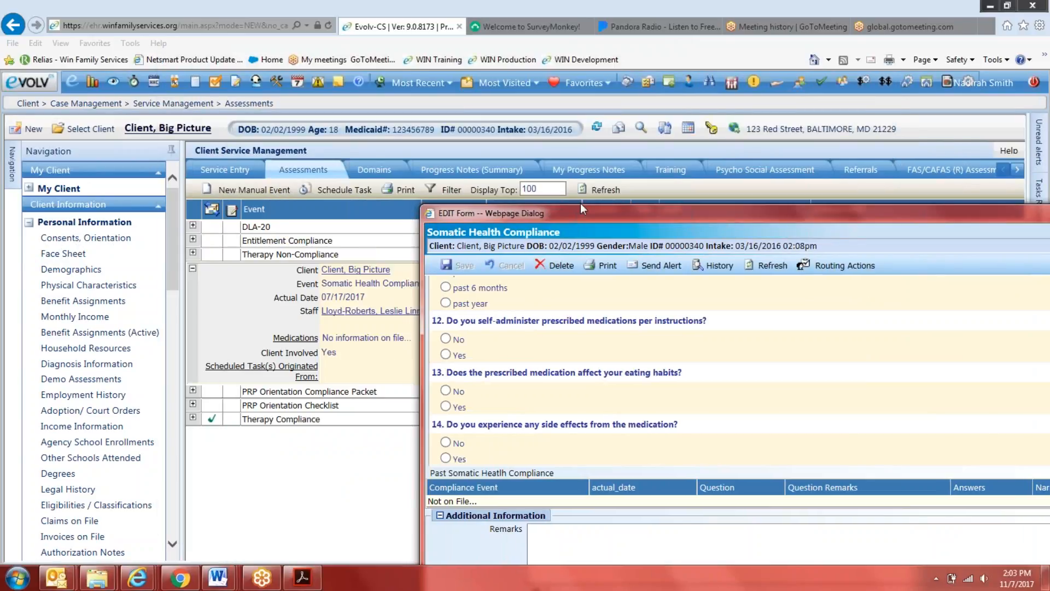
{"action": "left_click_drag", "start_coordinate": [560, 211], "coordinate": [321, 58]}
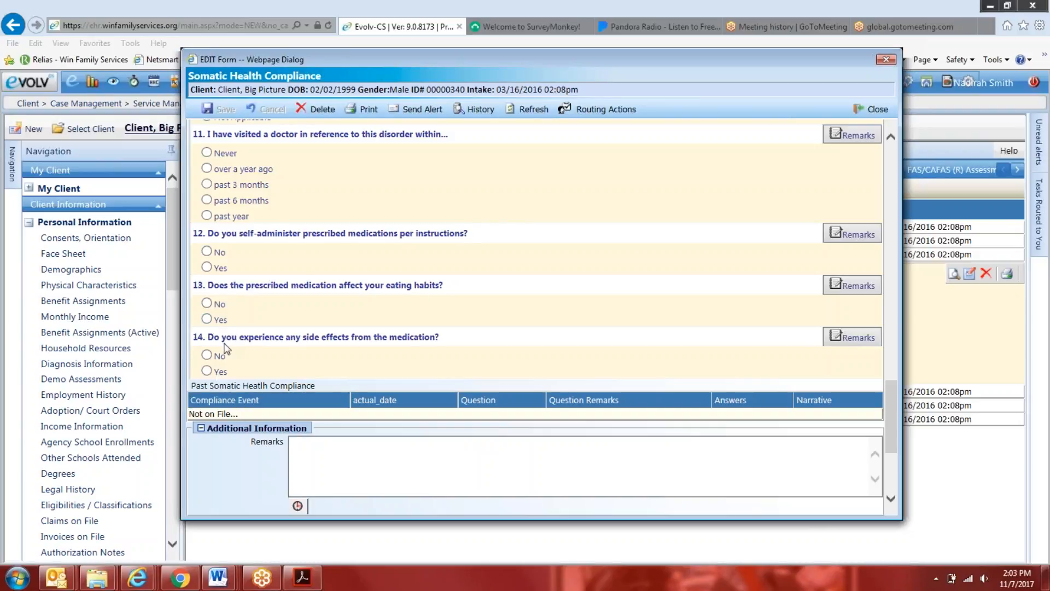
{"action": "left_click_drag", "start_coordinate": [526, 59], "coordinate": [604, 191]}
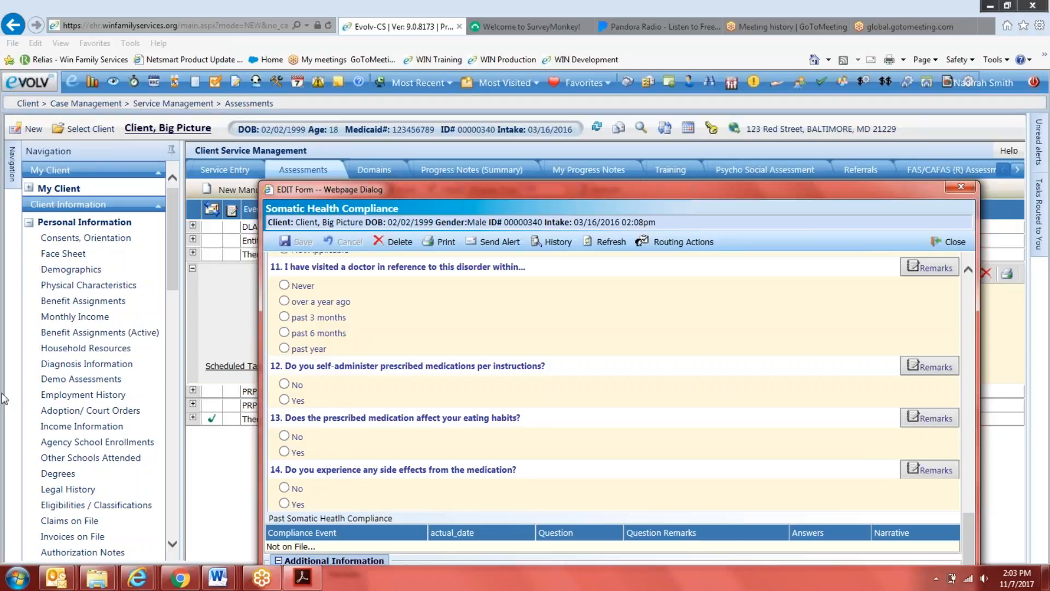
Switch to the Outlook calendar and open the CEO EHR Check-In meeting on Tuesday, November 7, 2017
{"action": "left_click", "coordinate": [57, 577]}
{"action": "left_click", "coordinate": [48, 524]}
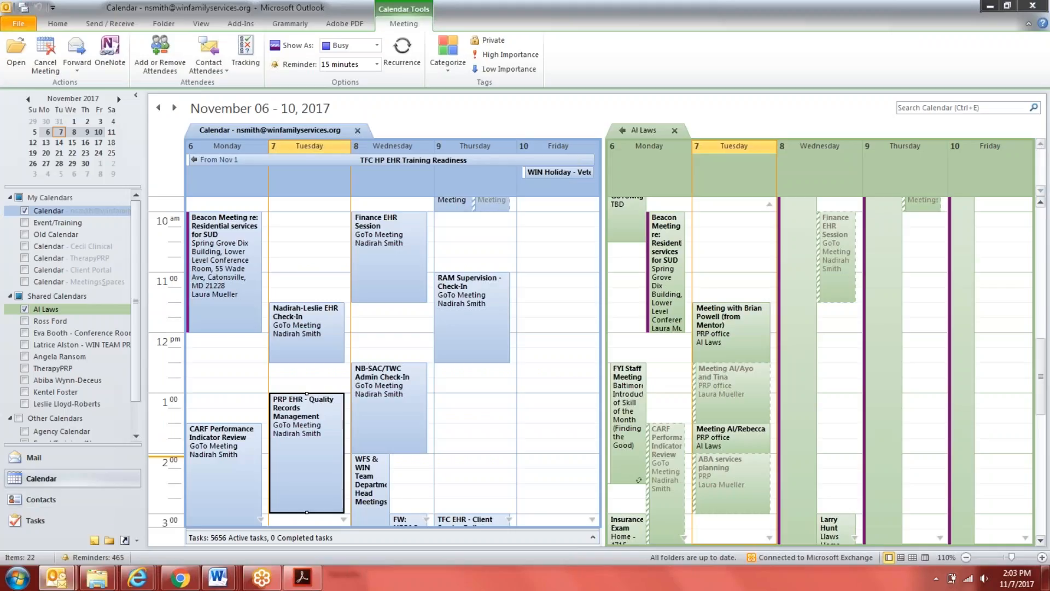
{"action": "scroll", "coordinate": [382, 361], "scroll_direction": "down", "scroll_amount": 3}
{"action": "left_click", "coordinate": [295, 503]}
{"action": "double_click", "coordinate": [295, 503]}
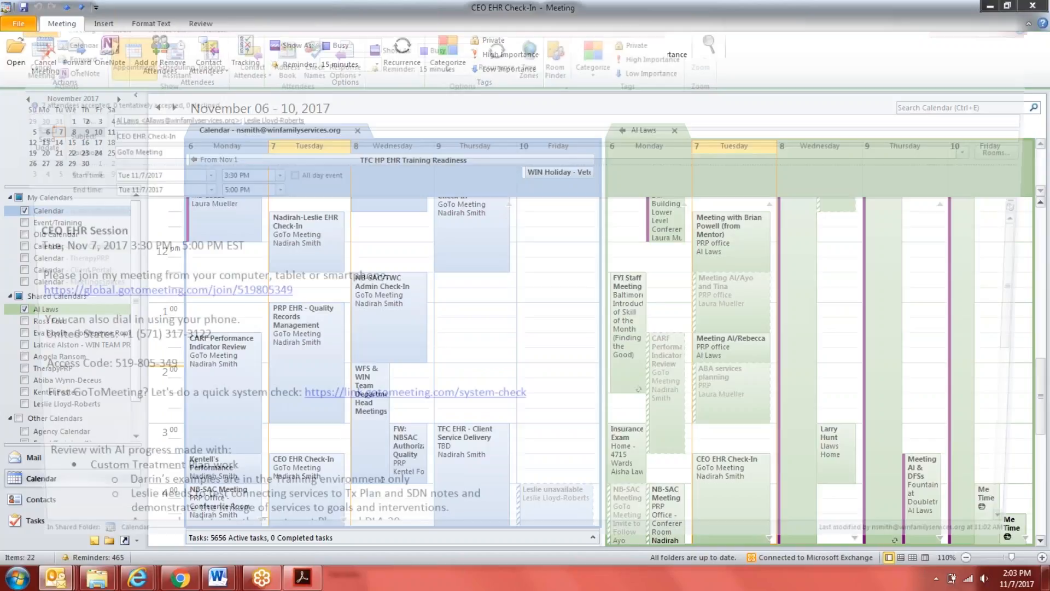
Add the last PRP bullet "Somatic Health Review (Consents,Orientation) vs. Somatic Health Review (Service Entry > Assessments)" to the meeting notes and close the meeting
{"action": "scroll", "coordinate": [367, 386], "scroll_direction": "down", "scroll_amount": 10}
{"action": "left_click", "coordinate": [74, 365]}
{"action": "left_click", "coordinate": [266, 349]}
{"action": "key", "text": "Return"}
{"action": "type", "text": "So"}
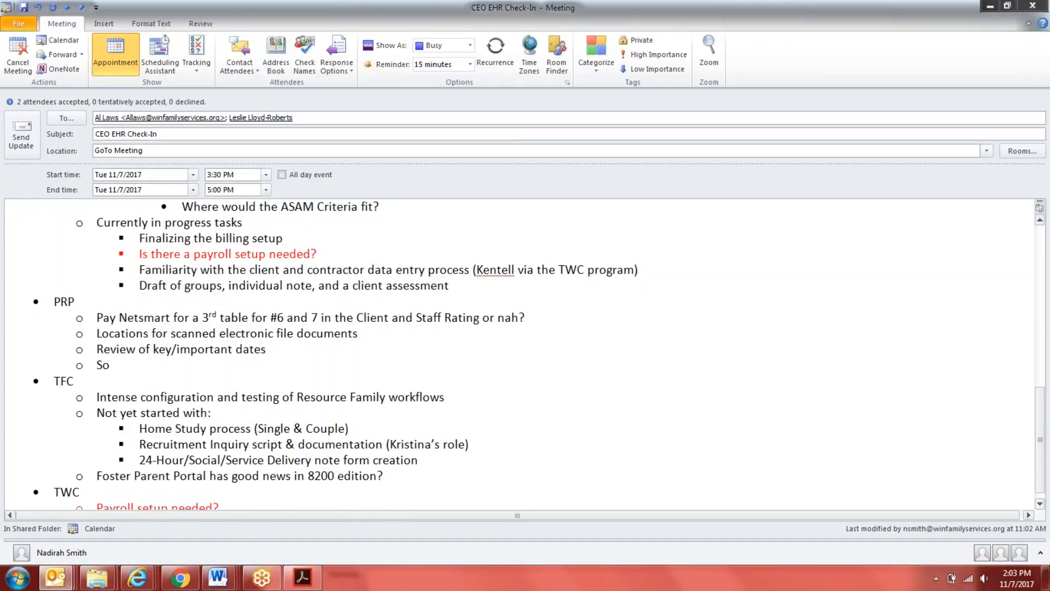
{"action": "type", "text": "matic Health Review (C"}
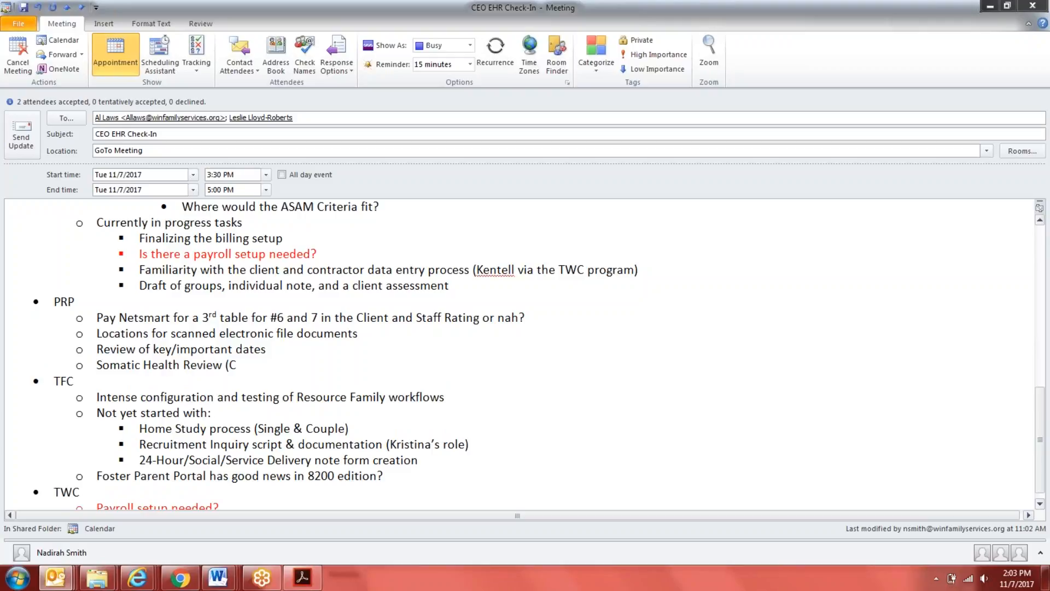
{"action": "type", "text": "onsent,s,Orientation) vs"}
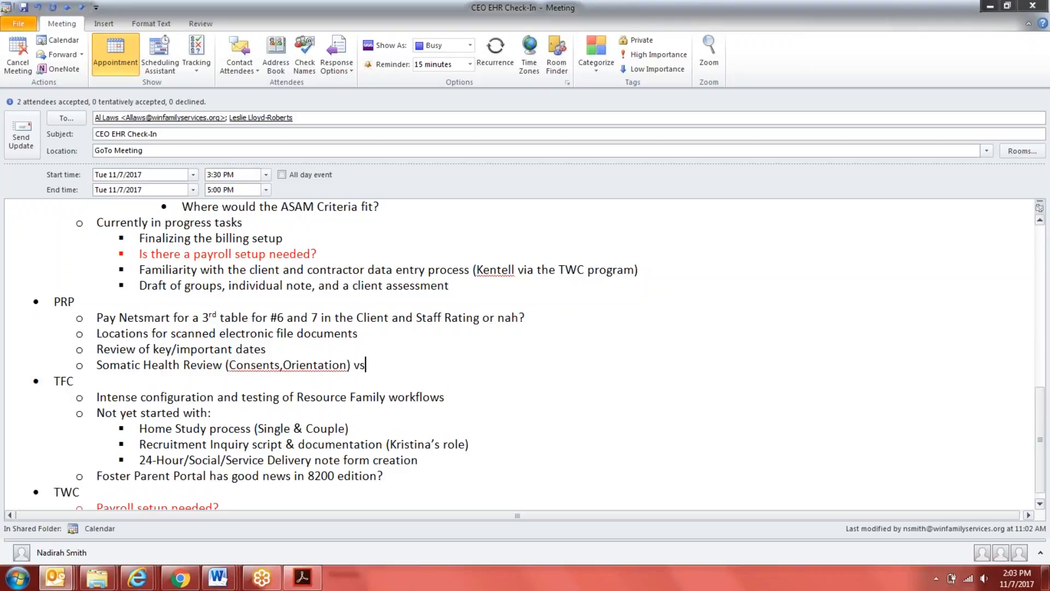
{"action": "type", "text": ". Somatic Health Review (S"}
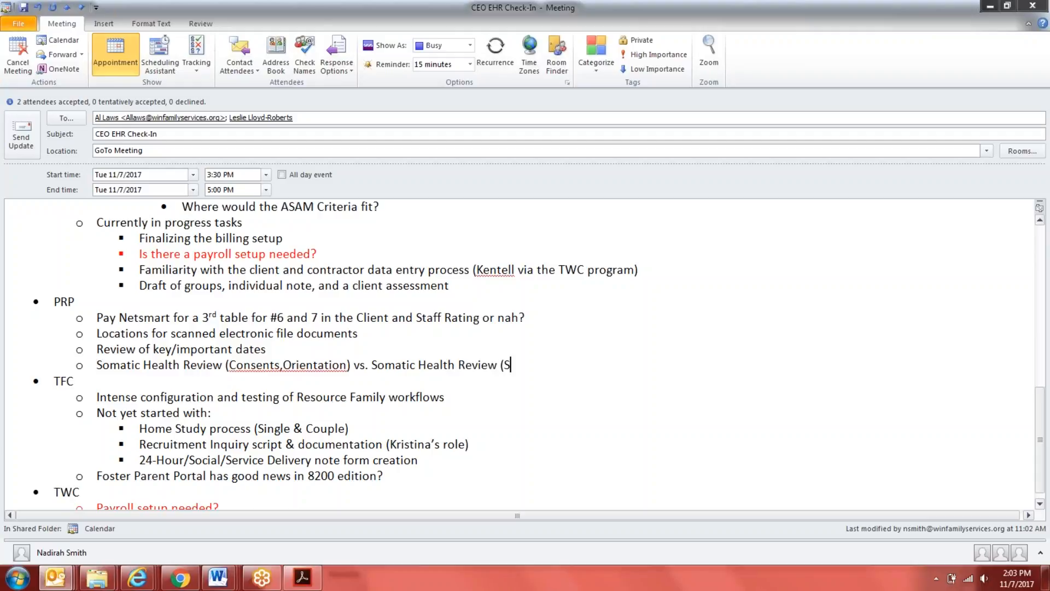
{"action": "type", "text": "ervice Entry > Assessments"}
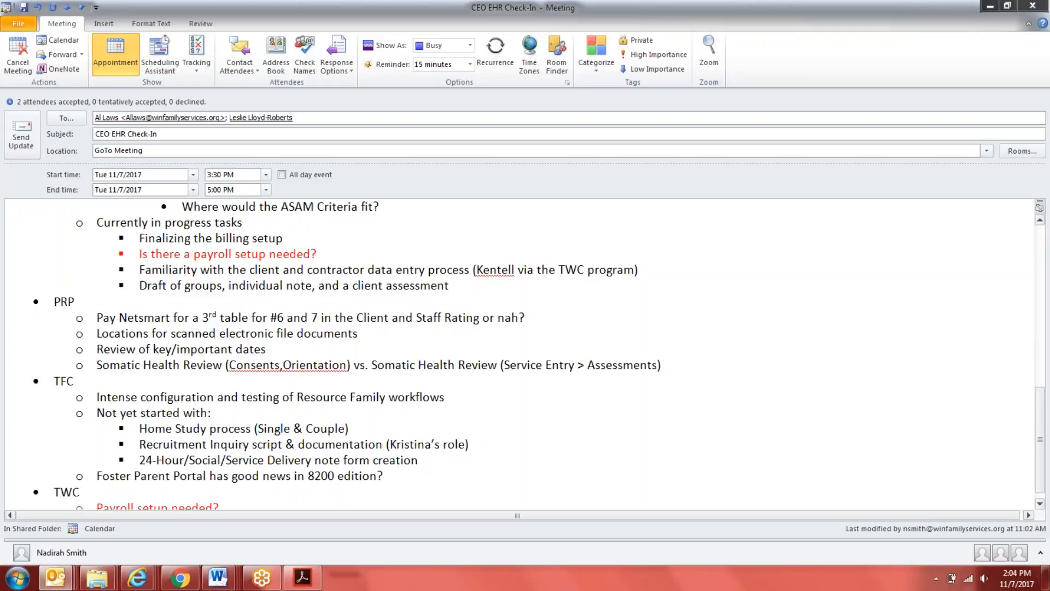
{"action": "left_click", "coordinate": [1034, 8]}
Return to the PRP EHR - Quality Records Management notes and review the red Health Practitioner and Medications line under Somatic Health Review
{"action": "mouse_move", "coordinate": [56, 577]}
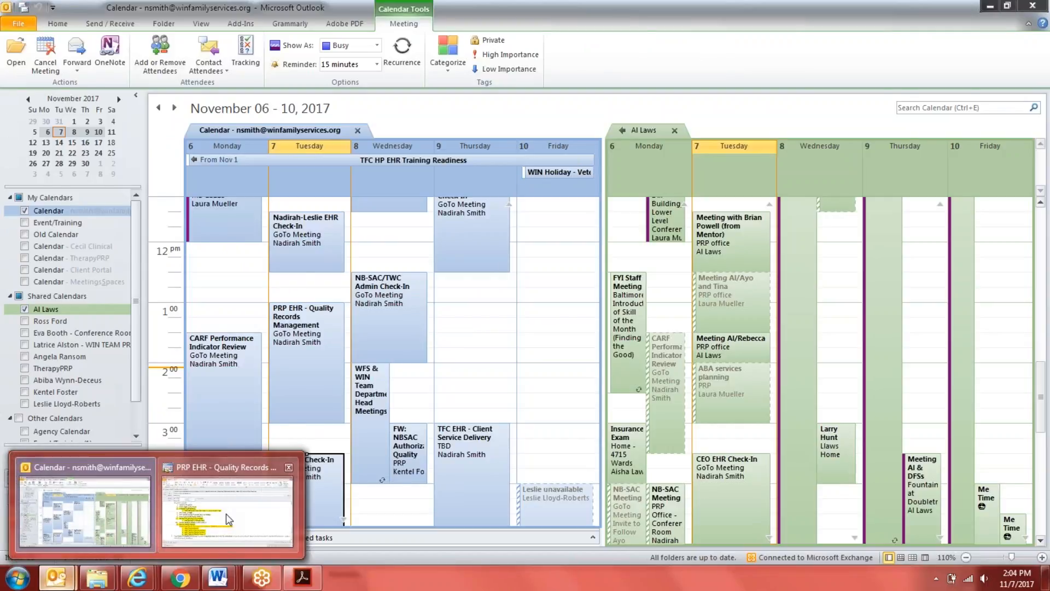
{"action": "left_click", "coordinate": [225, 513]}
{"action": "scroll", "coordinate": [148, 443], "scroll_direction": "down", "scroll_amount": 1}
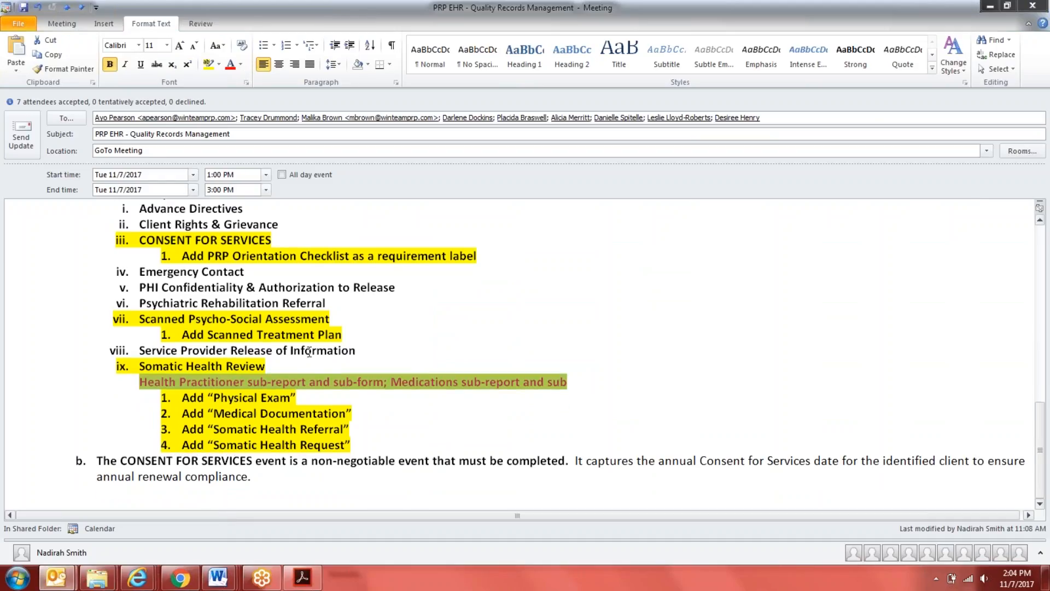
{"action": "left_click", "coordinate": [515, 419]}
{"action": "left_click_drag", "start_coordinate": [582, 382], "coordinate": [184, 387]}
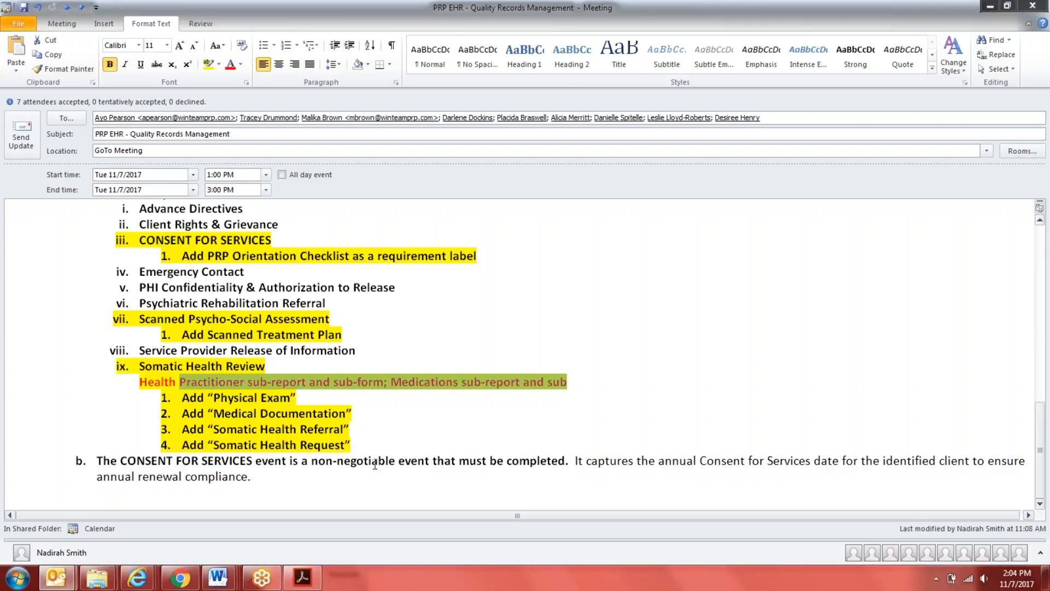
{"action": "left_click", "coordinate": [400, 447]}
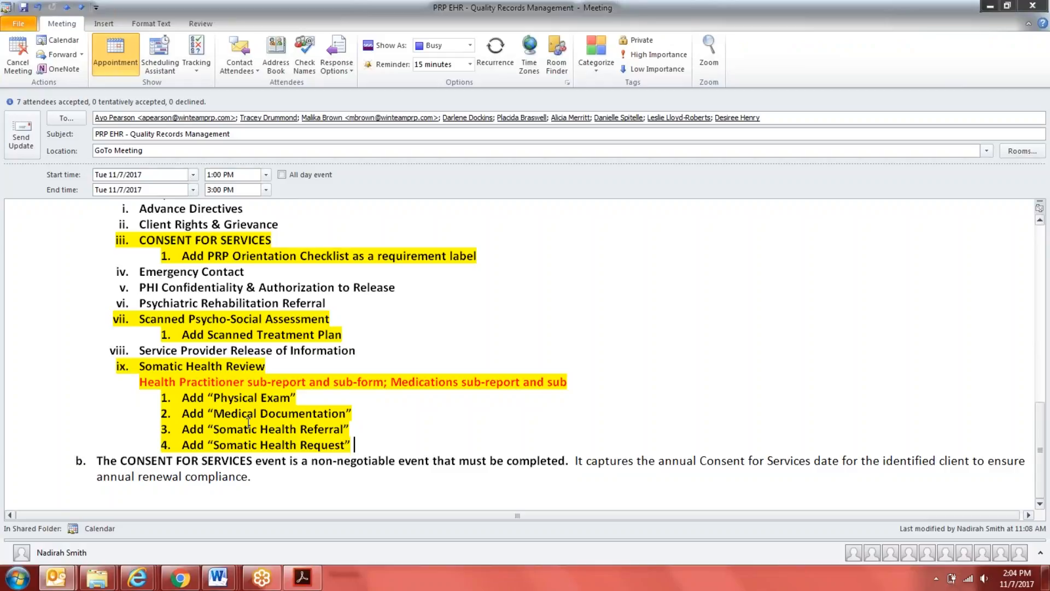
Switch back to myEvolv, close the Somatic Health Compliance form and check the new manual event choices under Consents, Orientation
{"action": "mouse_move", "coordinate": [137, 577]}
{"action": "left_click", "coordinate": [136, 504]}
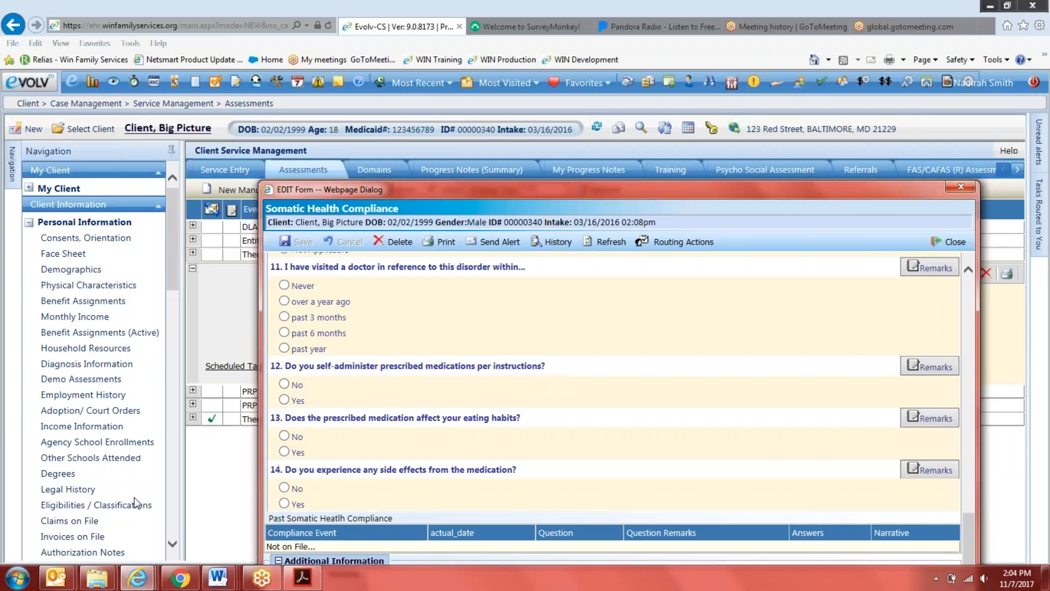
{"action": "left_click", "coordinate": [960, 185]}
{"action": "left_click", "coordinate": [77, 238]}
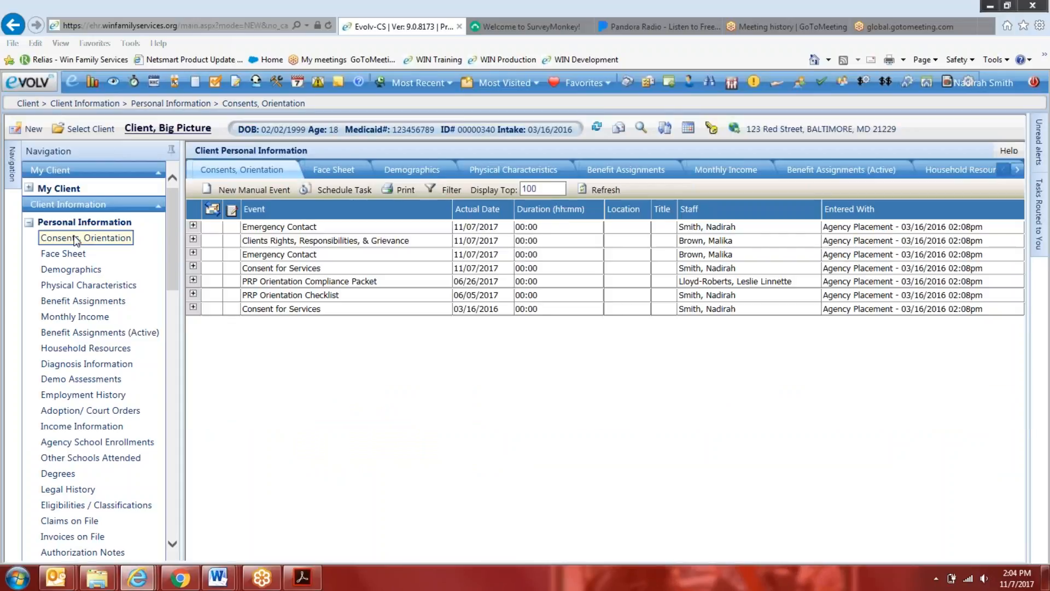
{"action": "left_click", "coordinate": [228, 191]}
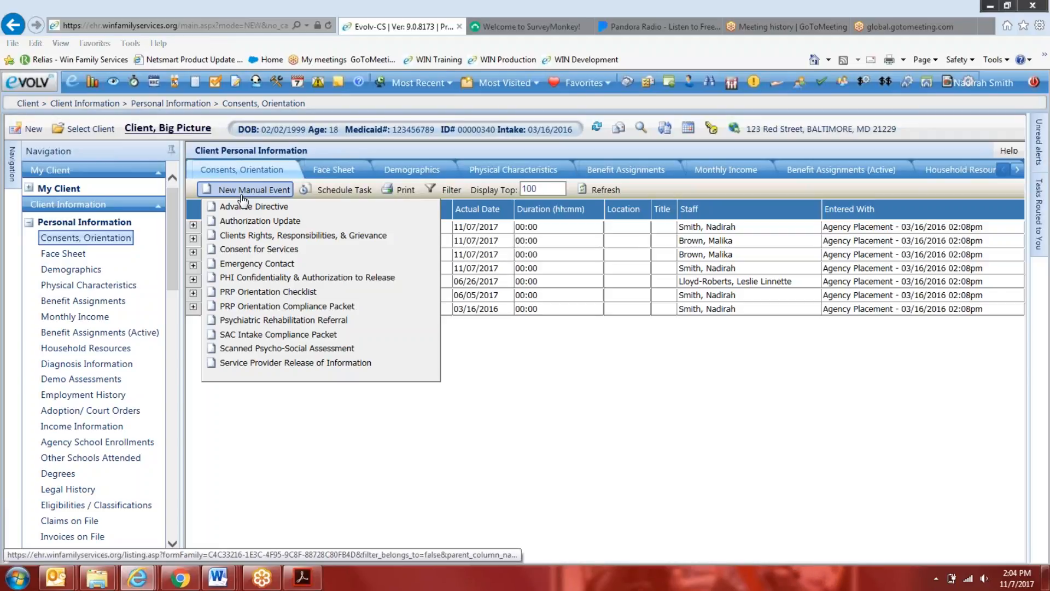
{"action": "left_click", "coordinate": [214, 579]}
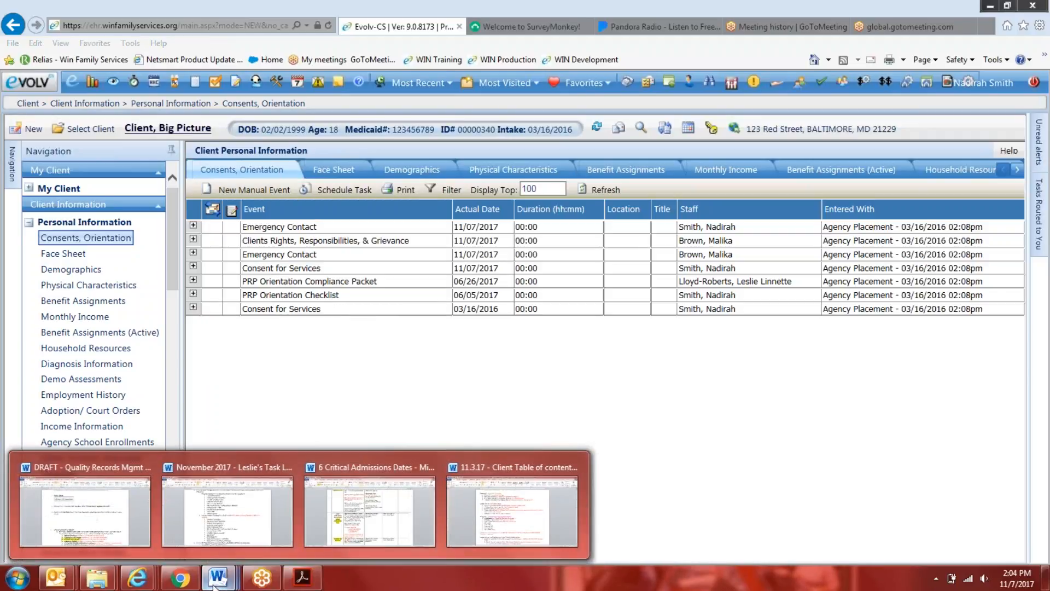
Start a new PRP Orientation Compliance Packet event, widen its form and bring up the requirement choices for document uploads
{"action": "left_click", "coordinate": [267, 188]}
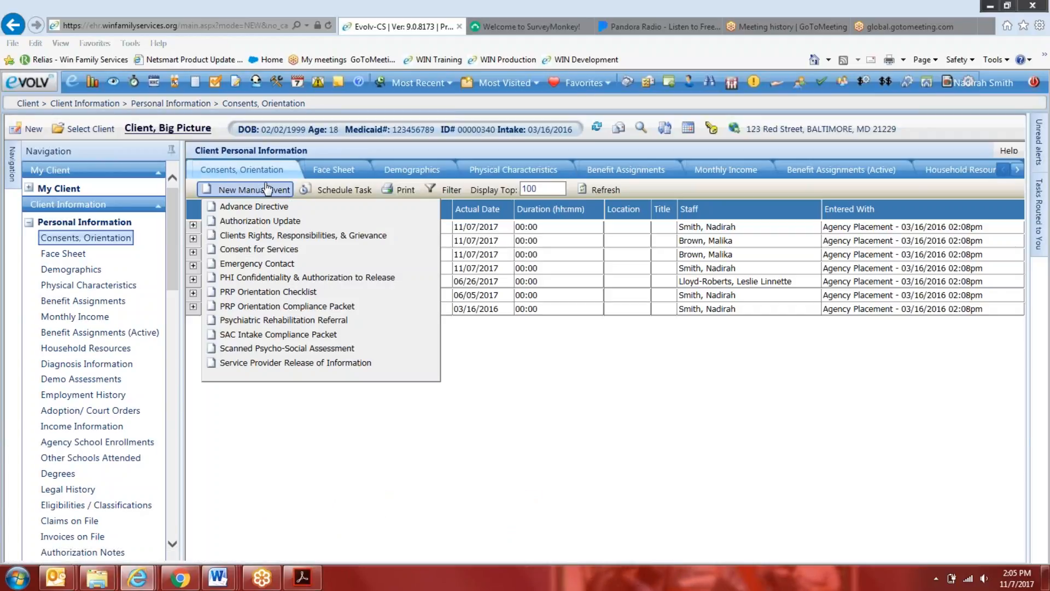
{"action": "left_click", "coordinate": [262, 306]}
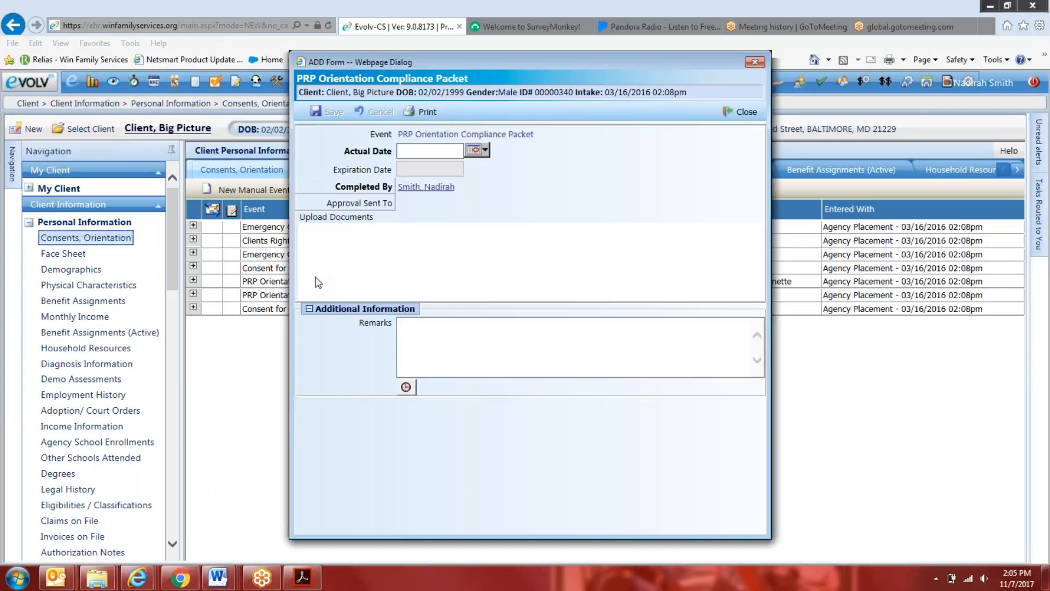
{"action": "left_click_drag", "start_coordinate": [294, 260], "coordinate": [221, 260]}
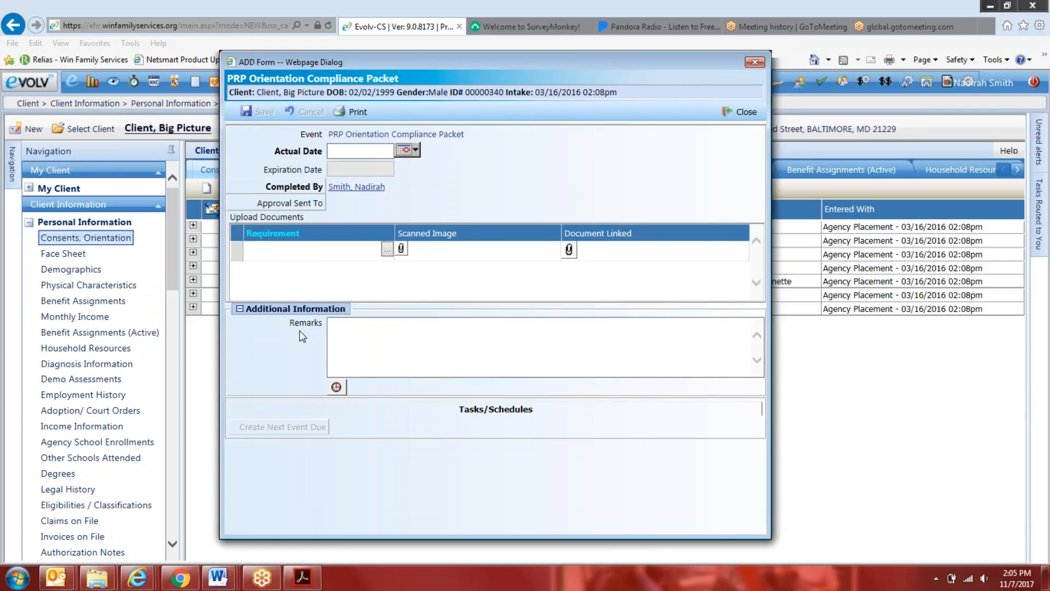
{"action": "left_click", "coordinate": [390, 250]}
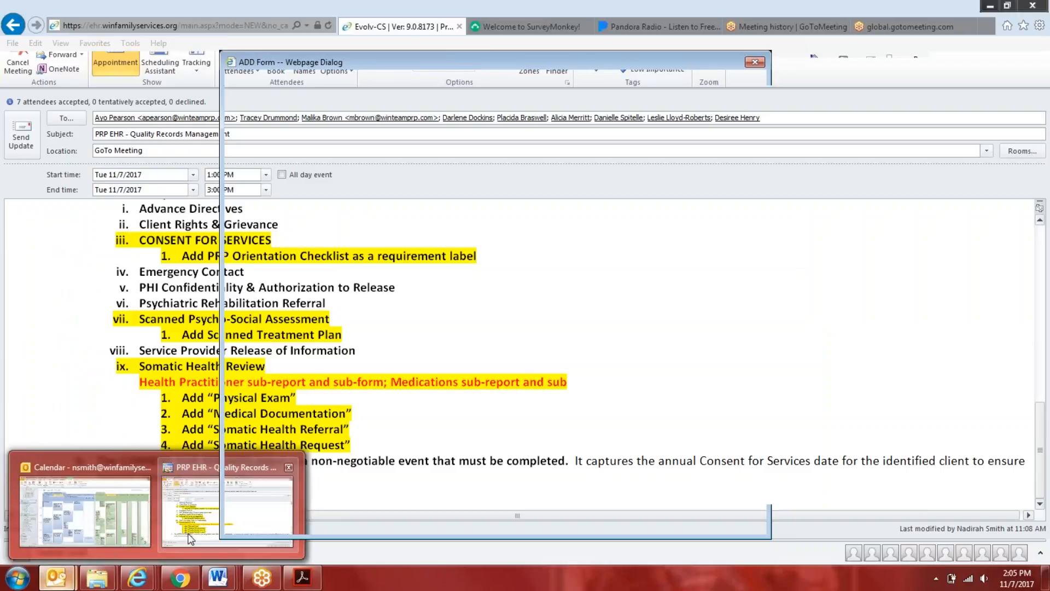
Switch to the Quality Records Management meeting notes and review the Orientation Compliance Packet labels and the individual document upload events
{"action": "left_click", "coordinate": [292, 456]}
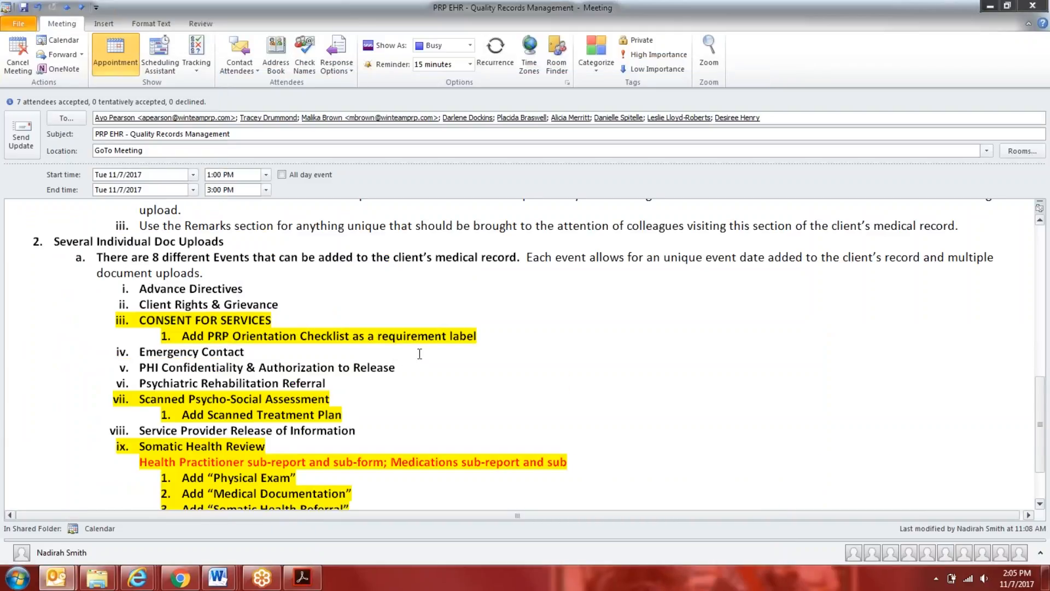
{"action": "scroll", "coordinate": [420, 353], "scroll_direction": "down", "scroll_amount": 2}
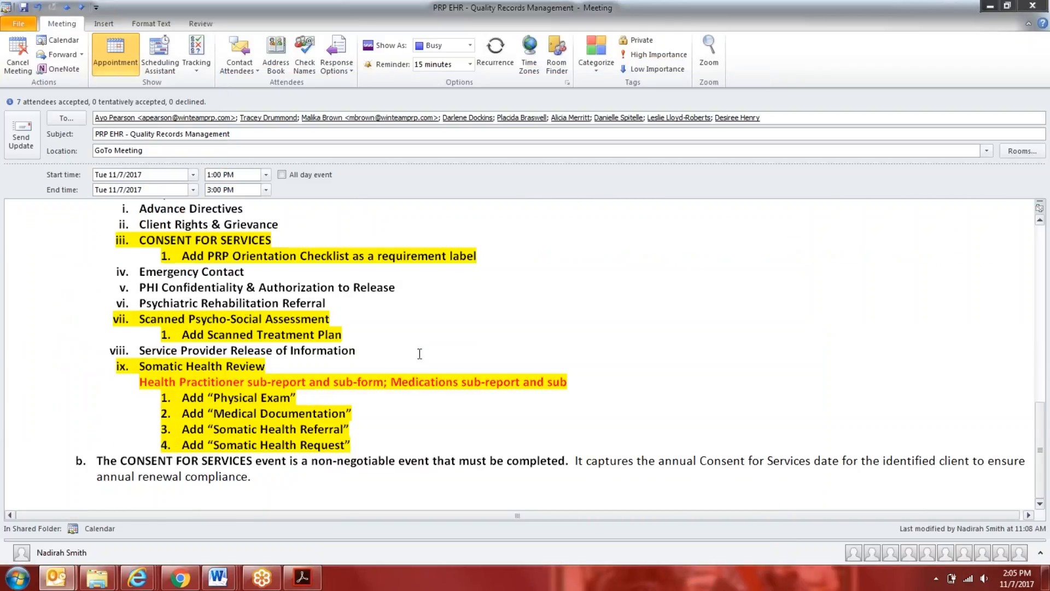
{"action": "scroll", "coordinate": [420, 354], "scroll_direction": "up", "scroll_amount": 2}
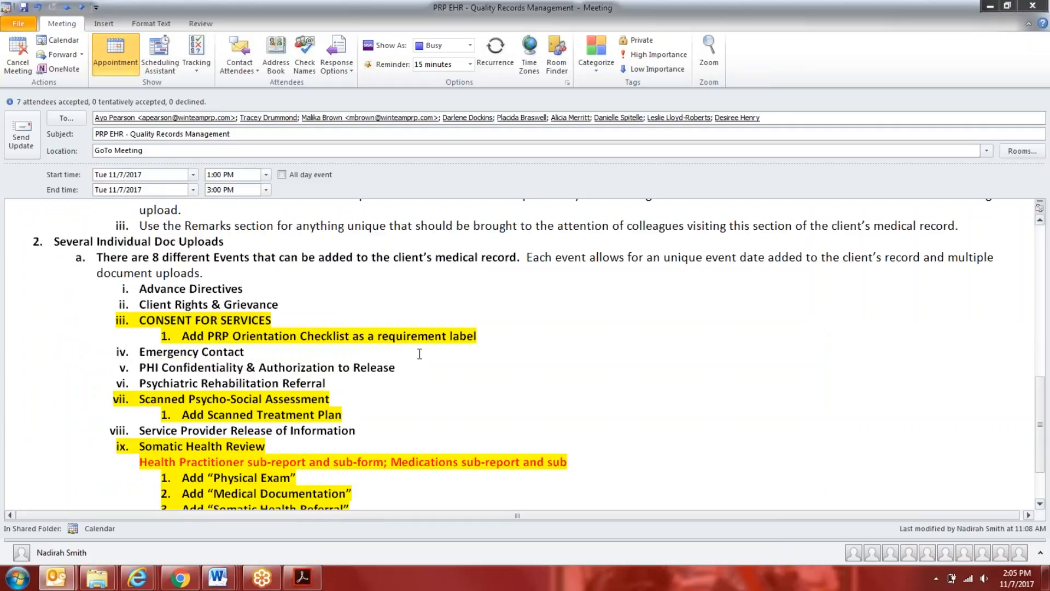
{"action": "scroll", "coordinate": [420, 354], "scroll_direction": "down", "scroll_amount": 2}
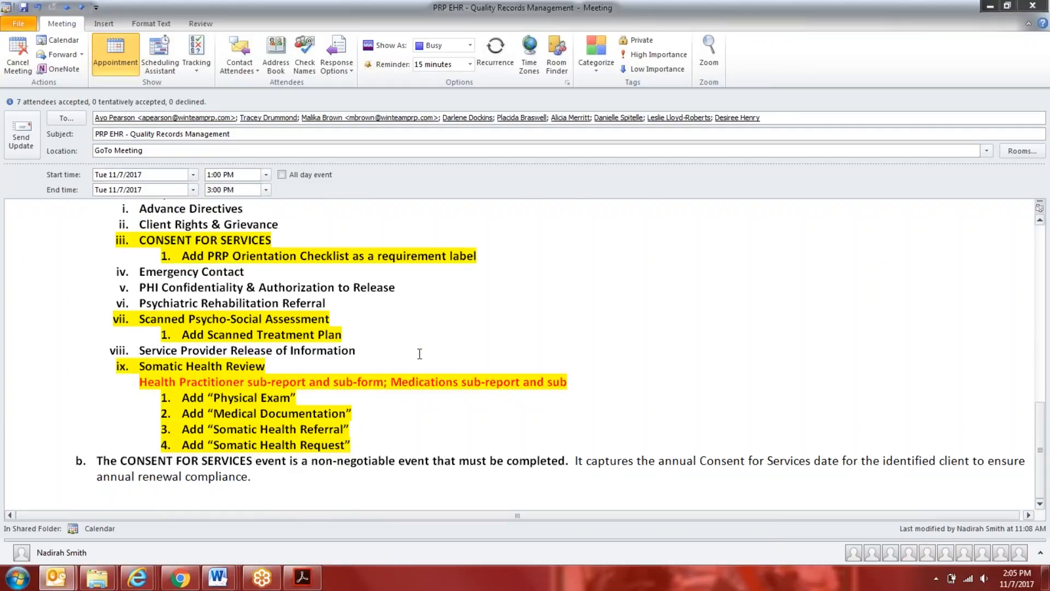
{"action": "scroll", "coordinate": [419, 354], "scroll_direction": "up", "scroll_amount": 5}
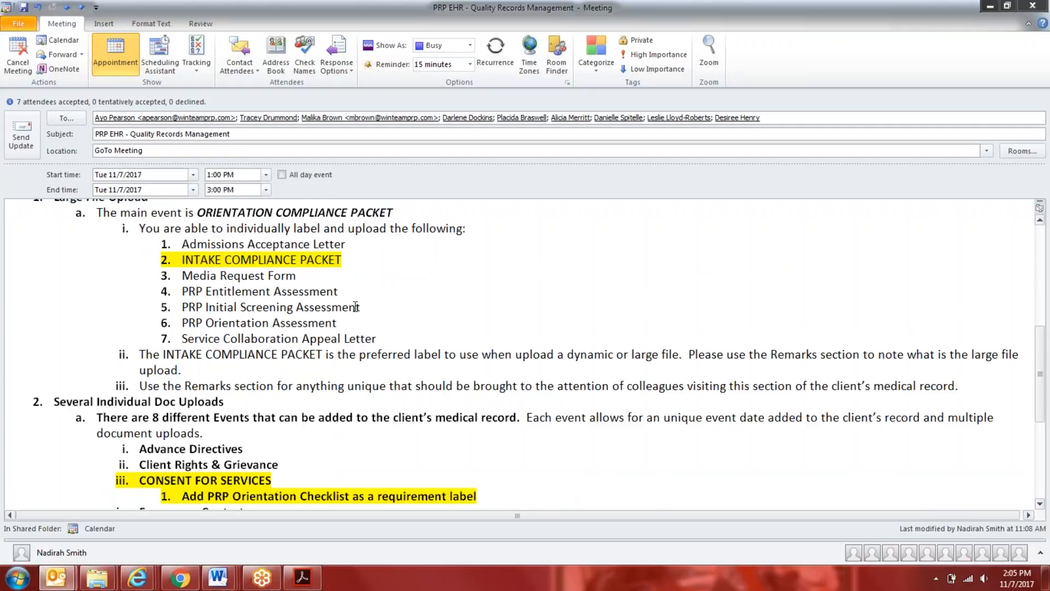
Add "Educational/Vocational Report" to the Orientation Compliance Packet upload labels, directly after Admissions Acceptance Letter
{"action": "left_click", "coordinate": [382, 335]}
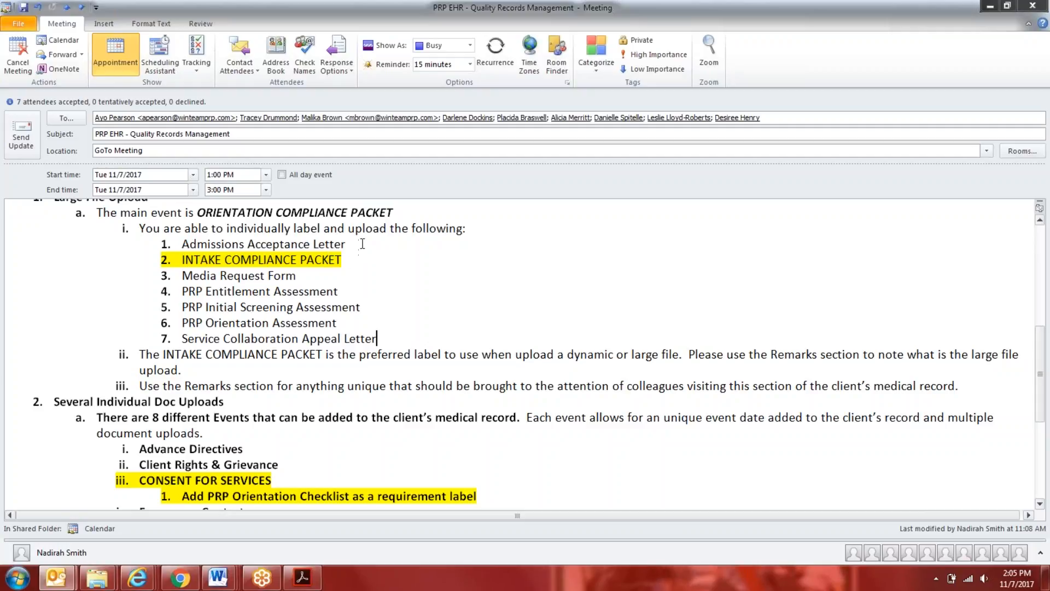
{"action": "key", "text": "Return"}
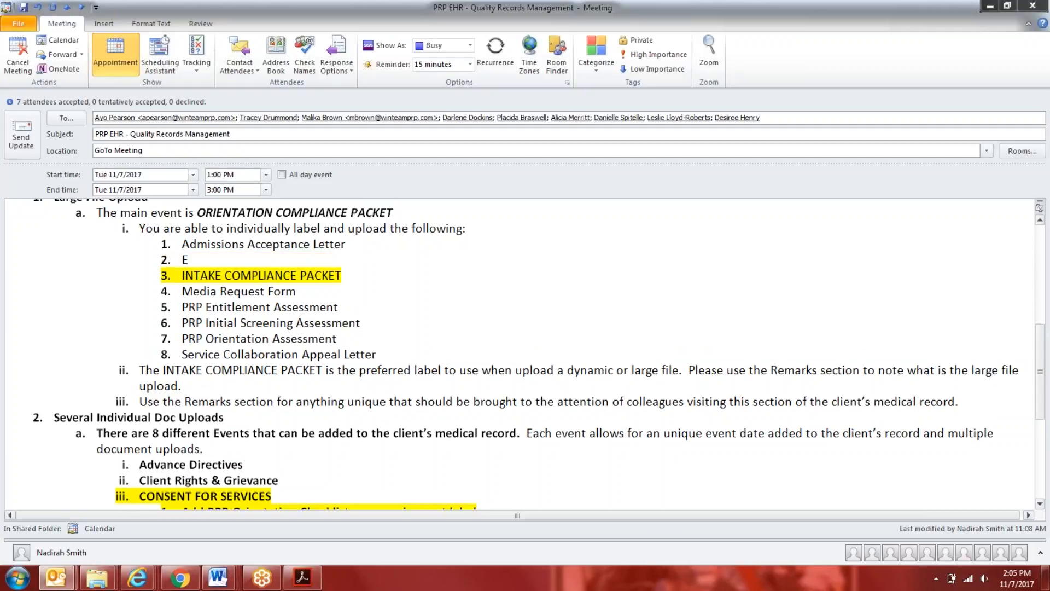
{"action": "type", "text": "Education Rep"}
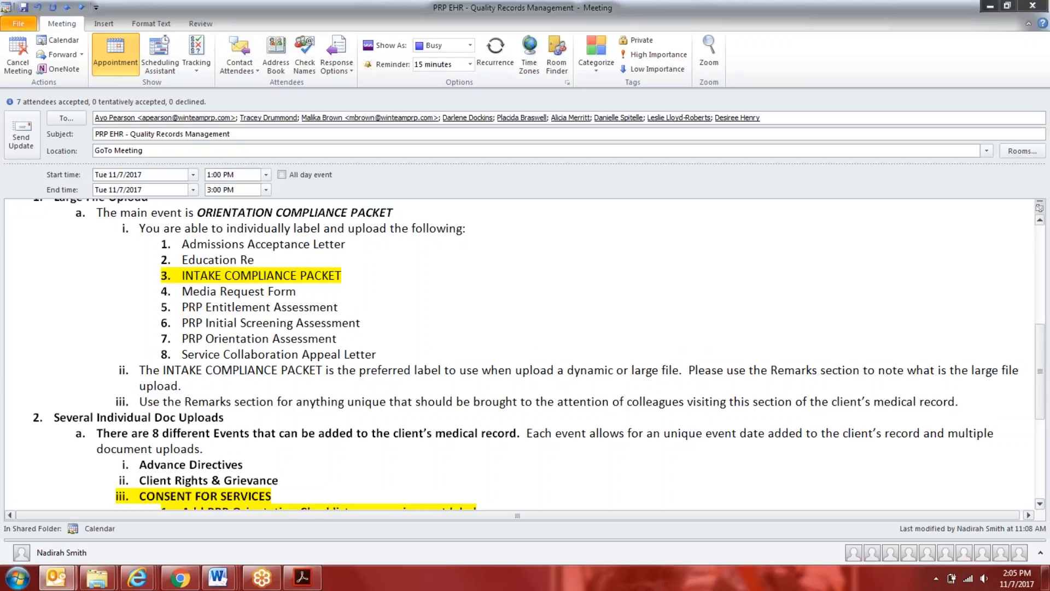
{"action": "key", "text": "BackSpace"}
{"action": "key", "text": "BackSpace"}
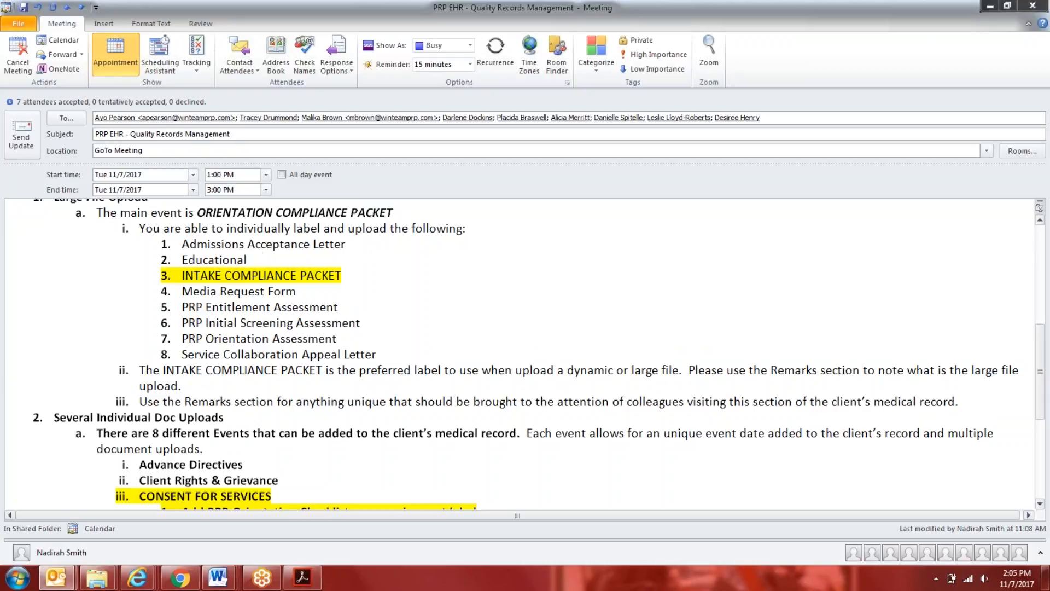
{"action": "type", "text": "al Report"}
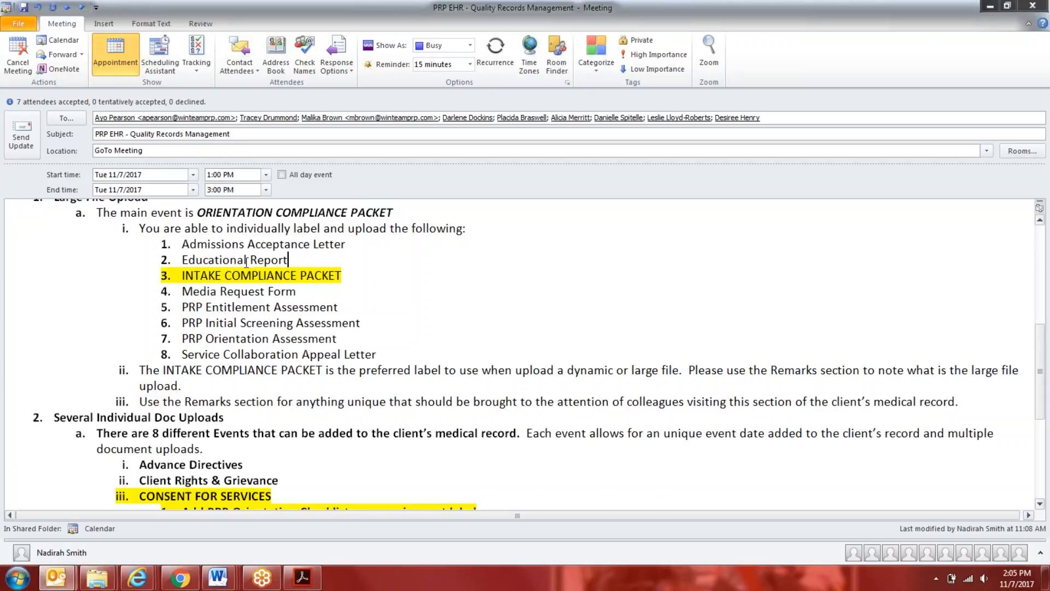
{"action": "type", "text": "/Vocational"}
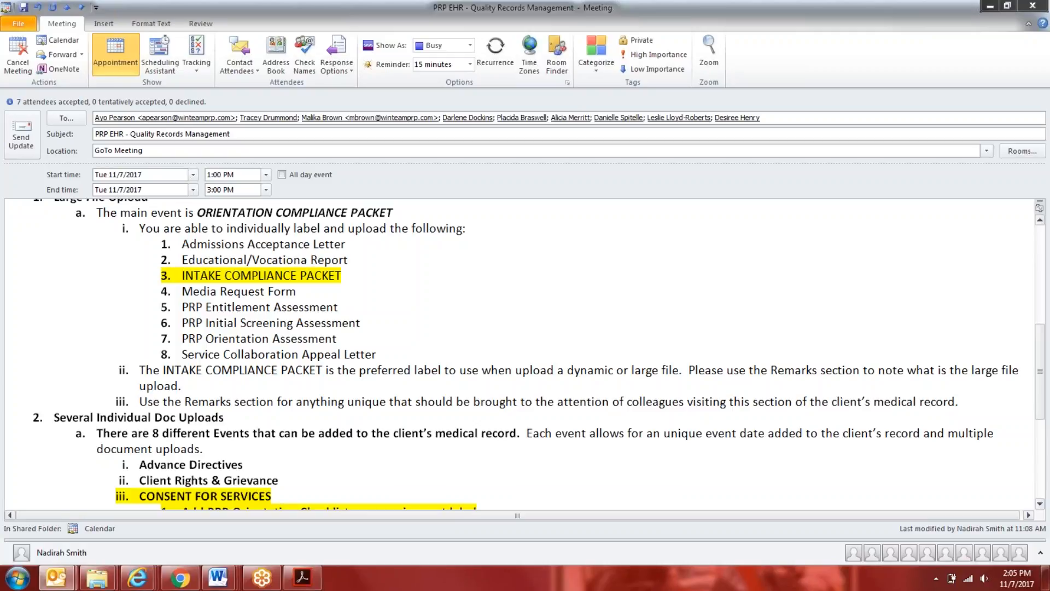
Highlight the Educational/Vocational Report label in yellow
{"action": "triple_click", "coordinate": [229, 258]}
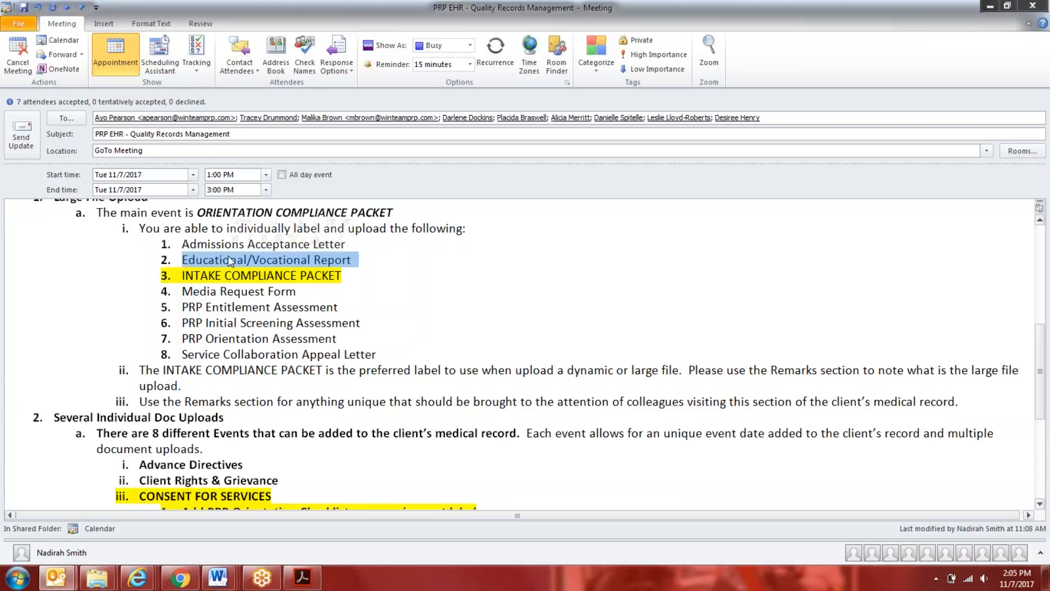
{"action": "left_click", "coordinate": [151, 23]}
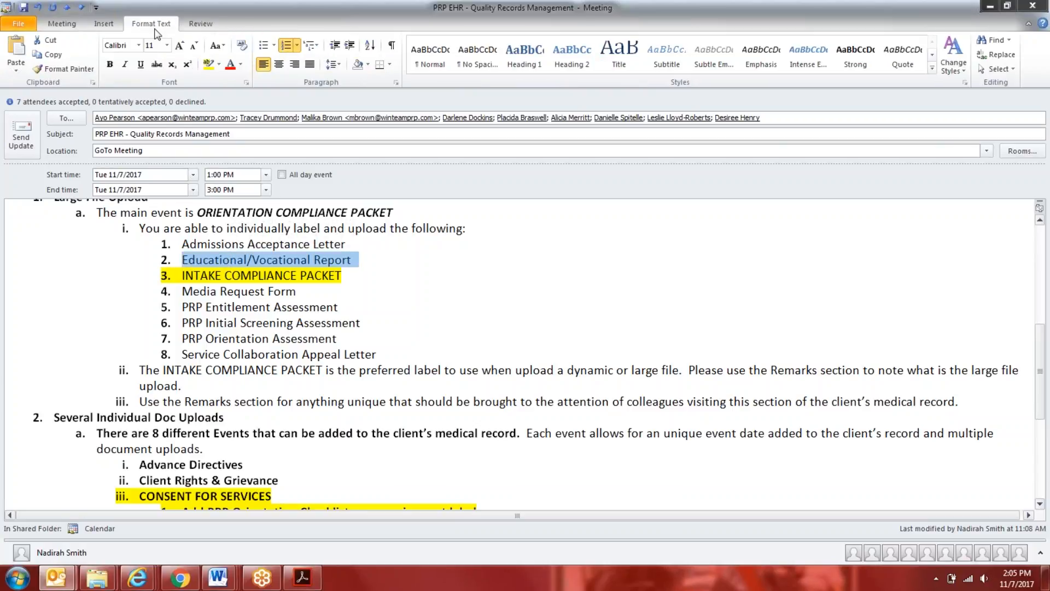
{"action": "left_click", "coordinate": [208, 64]}
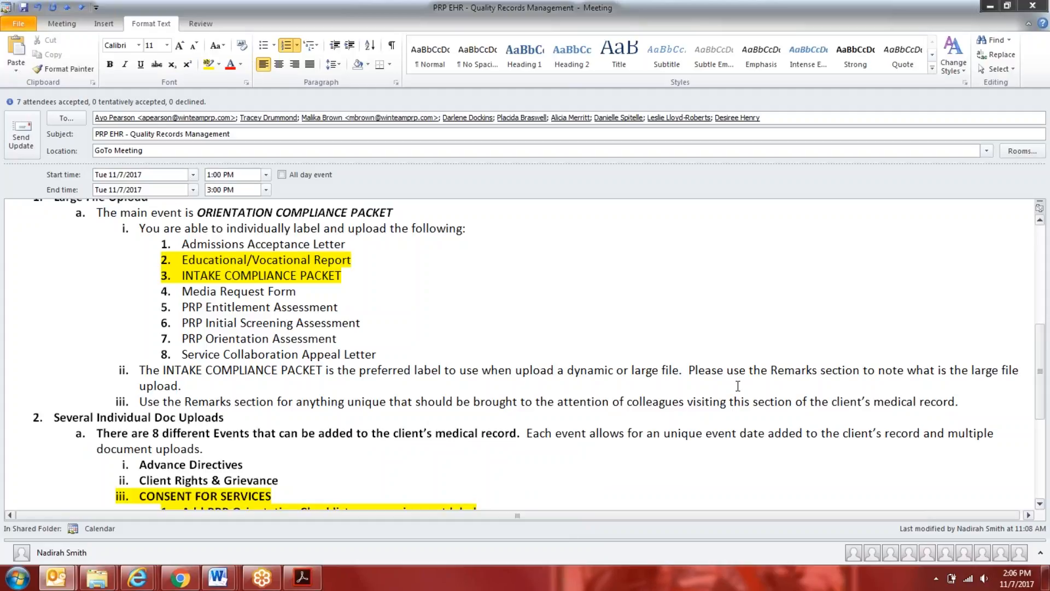
{"action": "scroll", "coordinate": [738, 387], "scroll_direction": "down", "scroll_amount": 1}
{"action": "scroll", "coordinate": [738, 386], "scroll_direction": "up", "scroll_amount": 1}
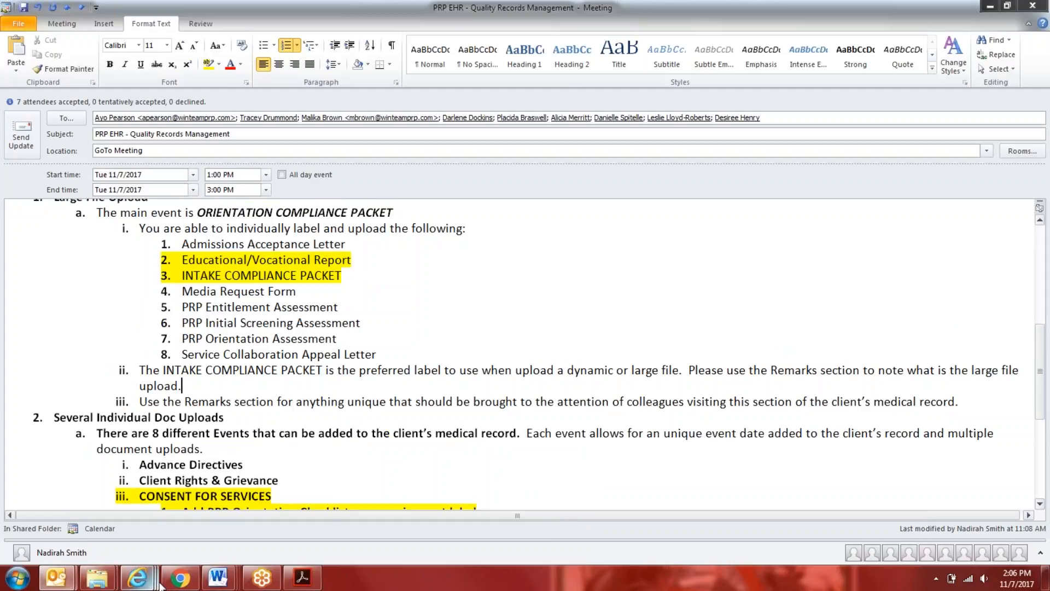
Switch to myEvolv, dismiss the requirement choices and close the unsaved PRP Orientation Compliance Packet form
{"action": "mouse_move", "coordinate": [143, 579]}
{"action": "left_click", "coordinate": [107, 524]}
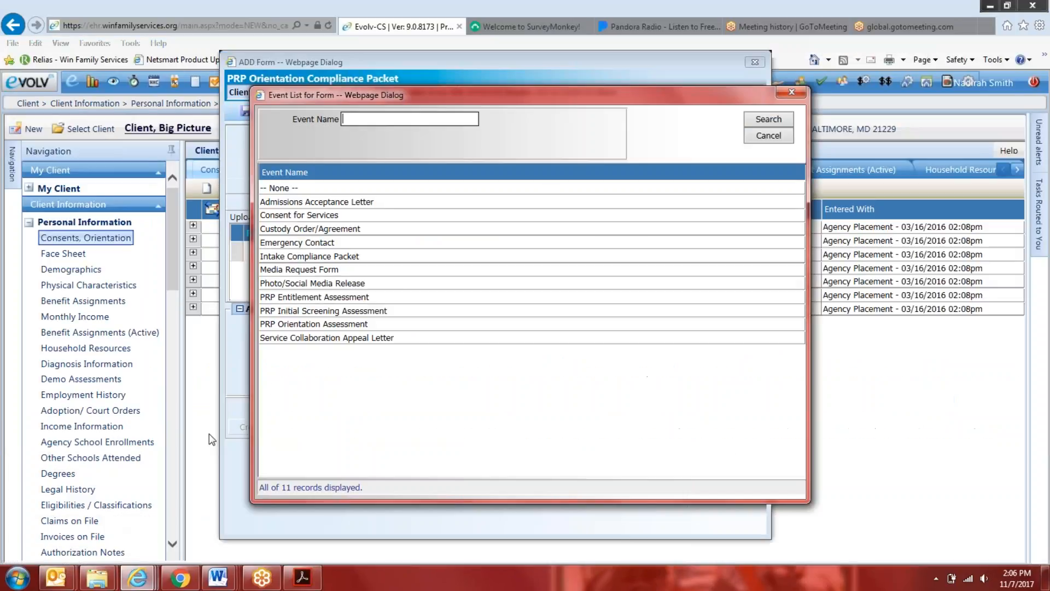
{"action": "left_click", "coordinate": [798, 97]}
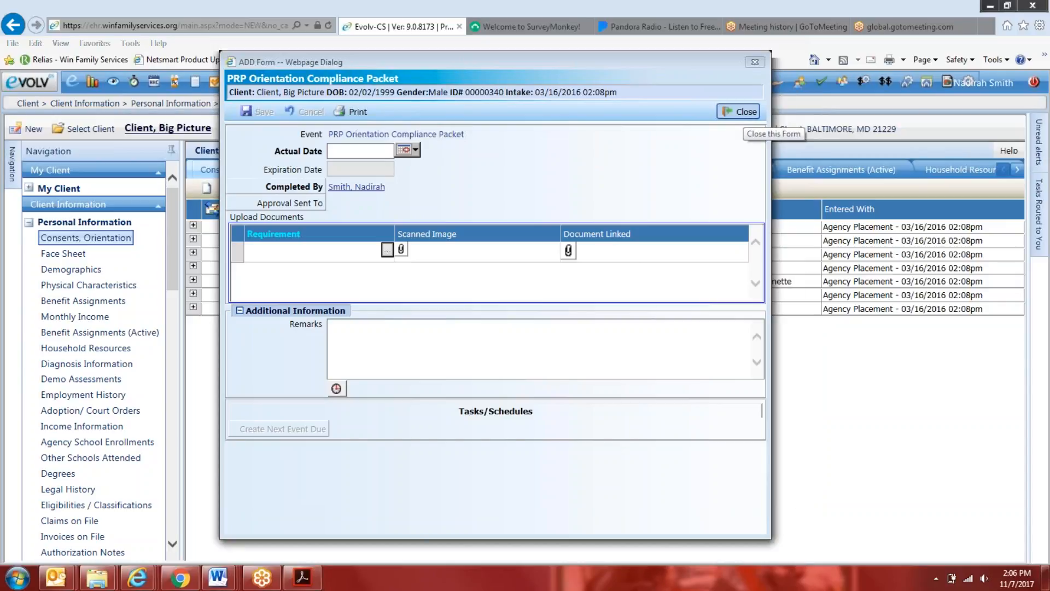
{"action": "left_click", "coordinate": [738, 111]}
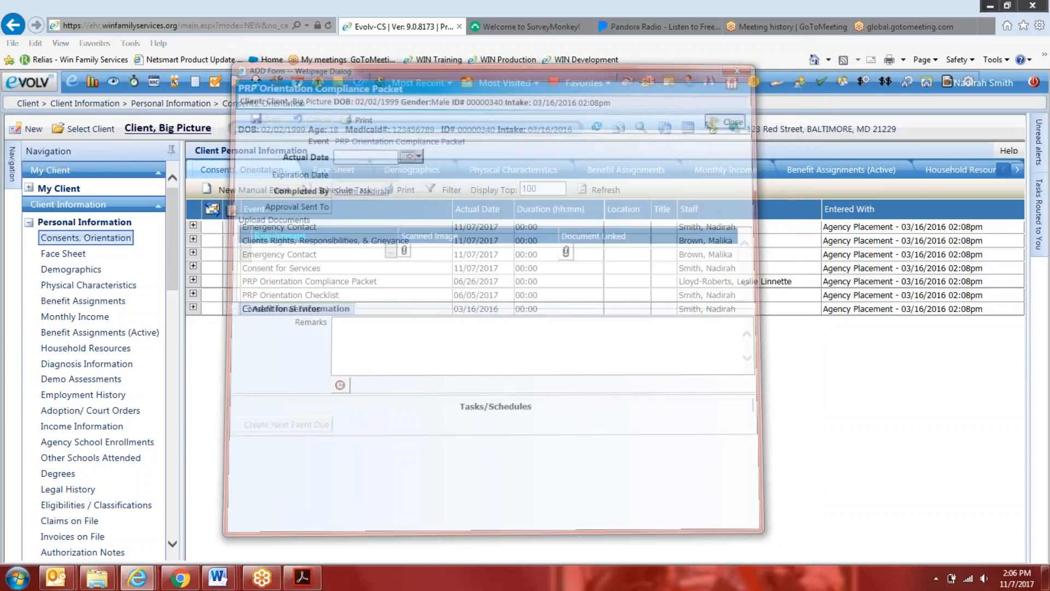
Return to the Quality Records Management meeting notes and add "Report Card" as a label after PRP Orientation Assessment
{"action": "mouse_move", "coordinate": [57, 582]}
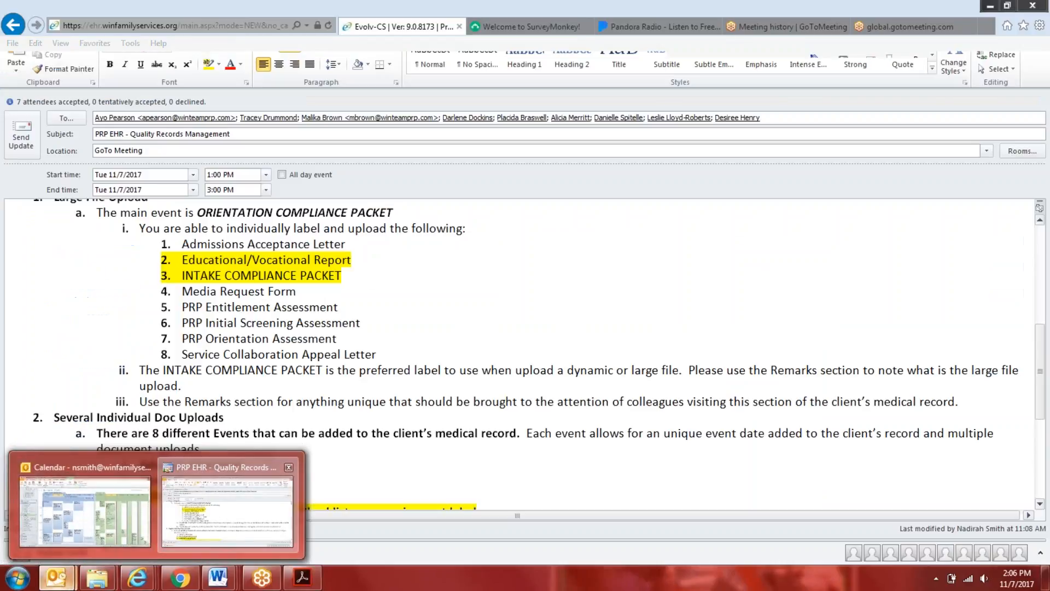
{"action": "left_click", "coordinate": [227, 512]}
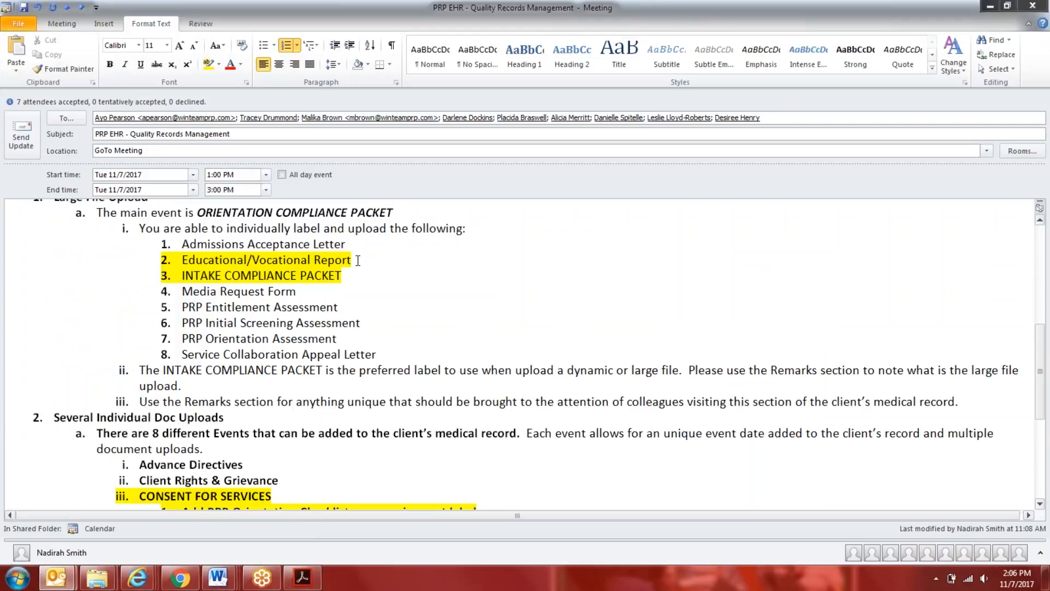
{"action": "left_click", "coordinate": [358, 261]}
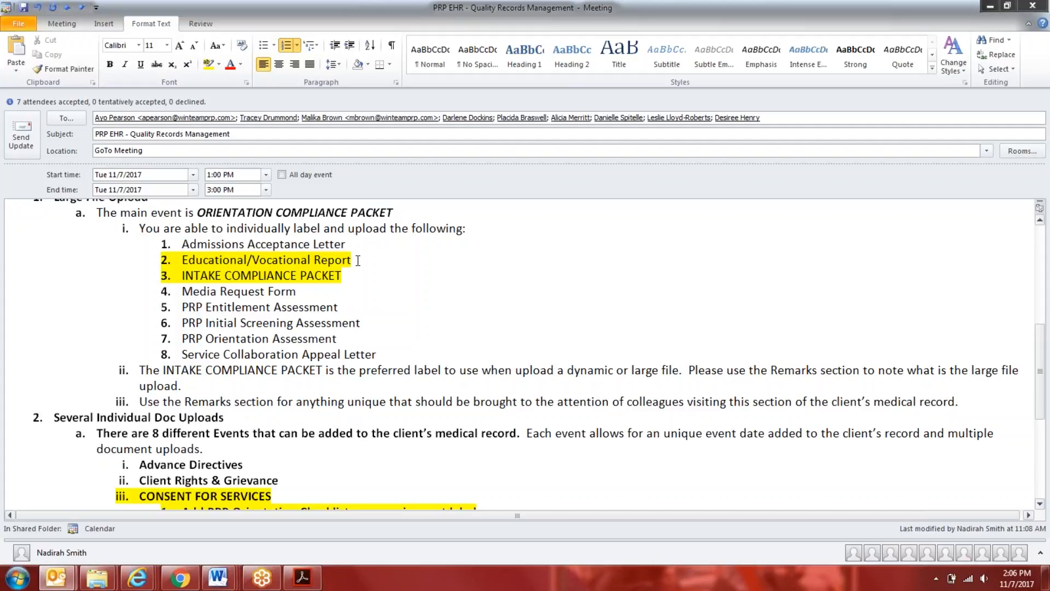
{"action": "left_click", "coordinate": [337, 337]}
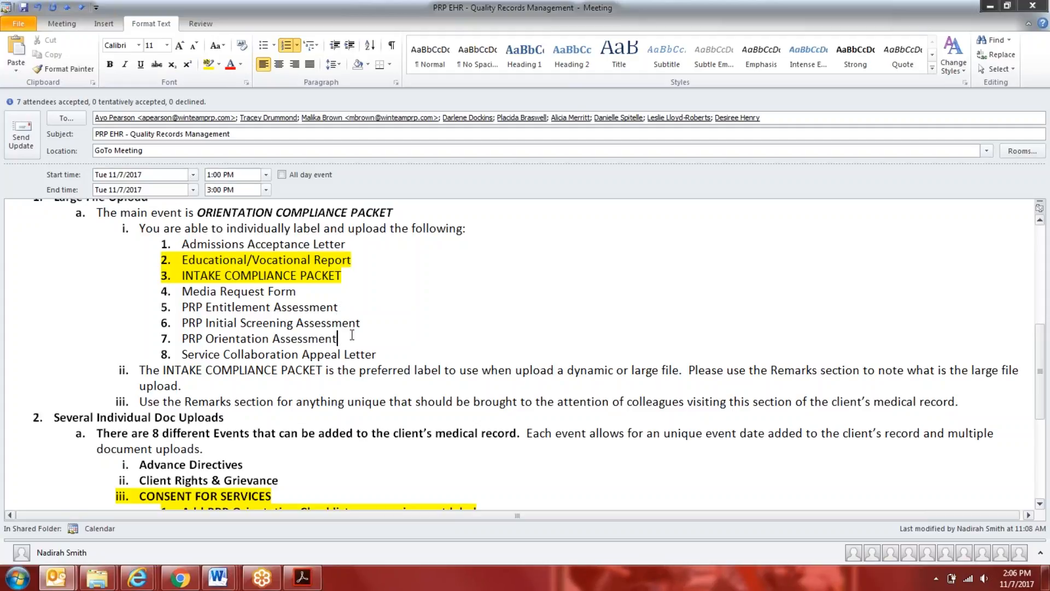
{"action": "key", "text": "Return"}
{"action": "type", "text": "Report Card"}
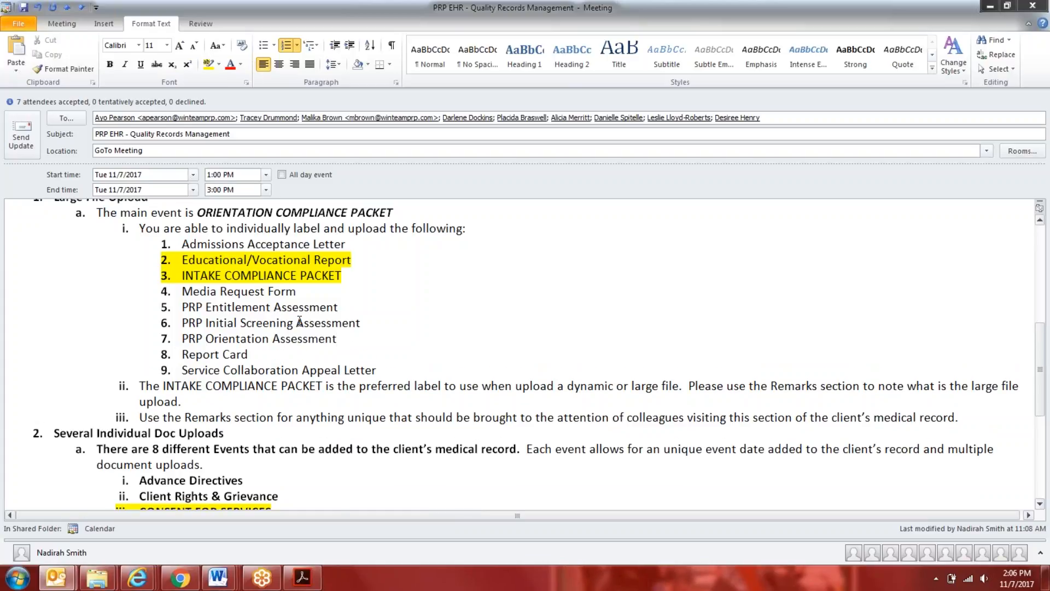
Add "IEP" as a label after Educational/Vocational Report and highlight the Report Card label in yellow
{"action": "left_click", "coordinate": [356, 261]}
{"action": "key", "text": "Return"}
{"action": "type", "text": "IEP"}
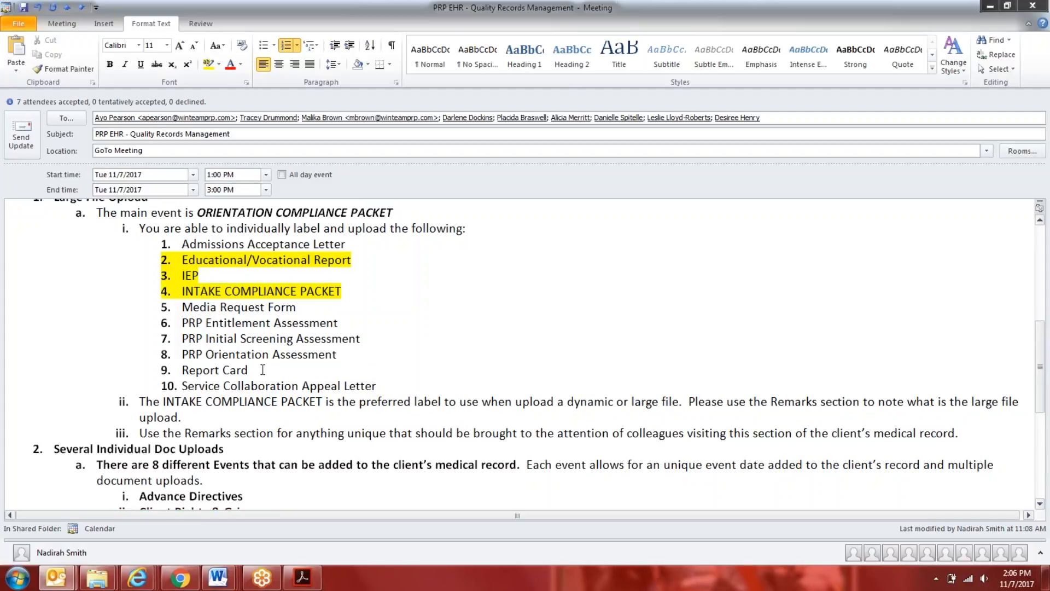
{"action": "left_click_drag", "start_coordinate": [268, 370], "coordinate": [182, 370]}
{"action": "left_click", "coordinate": [209, 64]}
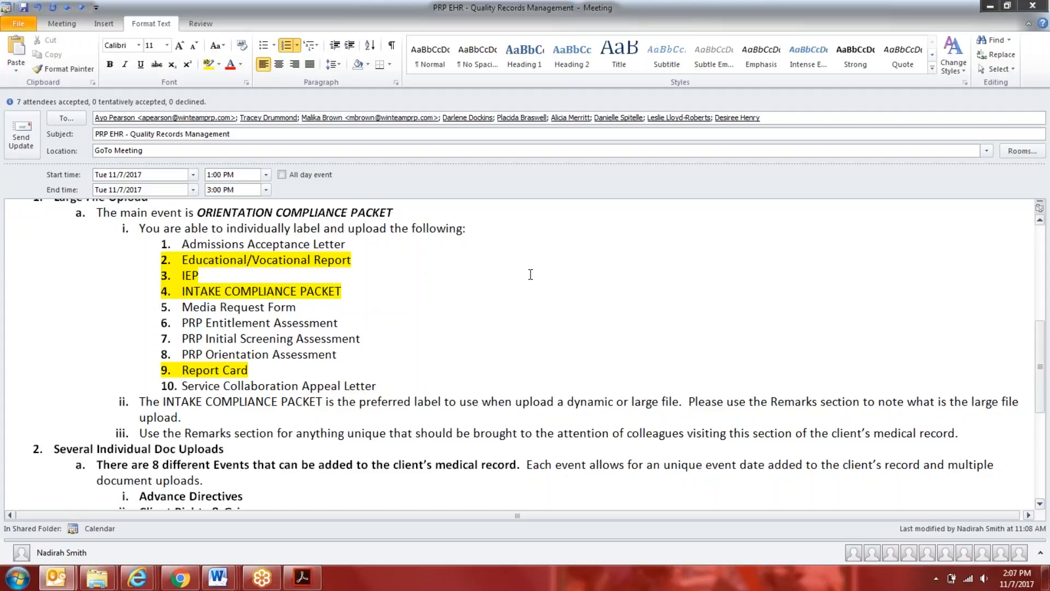
Switch to the Word document "DRAFT - Quality Records Mgmt Procedure" and review its section overview and the Individual Intake Document Upload steps
{"action": "mouse_move", "coordinate": [219, 577]}
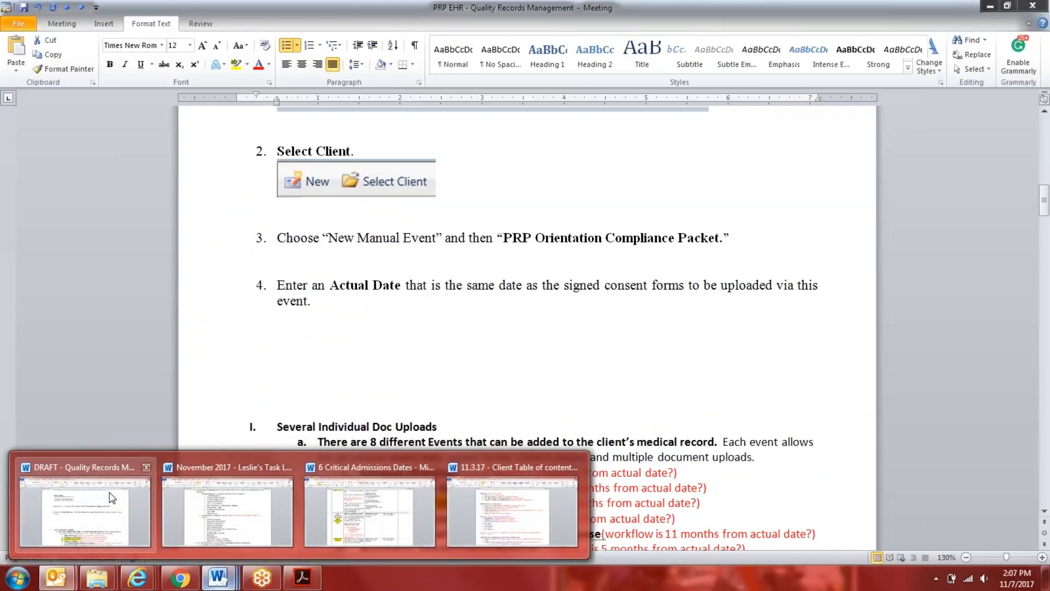
{"action": "left_click", "coordinate": [111, 498]}
{"action": "scroll", "coordinate": [1048, 365], "scroll_direction": "up", "scroll_amount": 6}
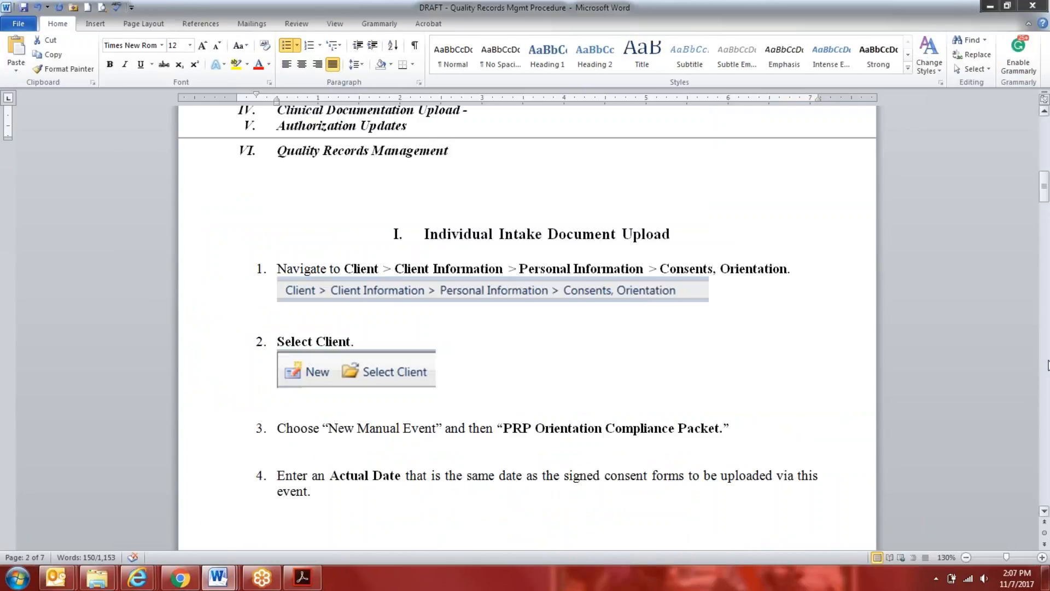
{"action": "scroll", "coordinate": [1048, 366], "scroll_direction": "up", "scroll_amount": 1}
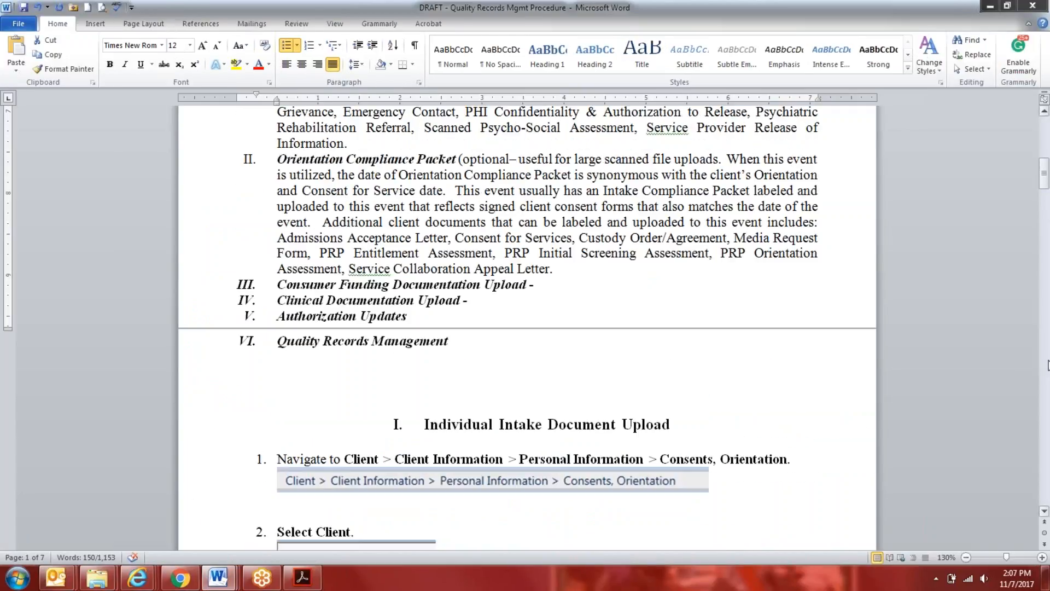
{"action": "scroll", "coordinate": [1047, 365], "scroll_direction": "up", "scroll_amount": 2}
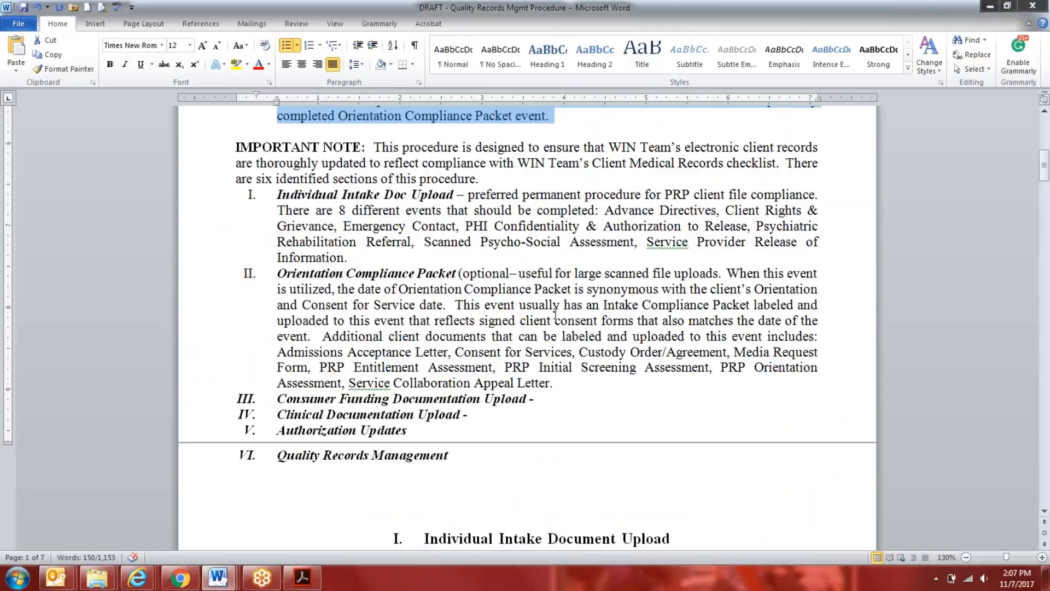
{"action": "left_click", "coordinate": [277, 273]}
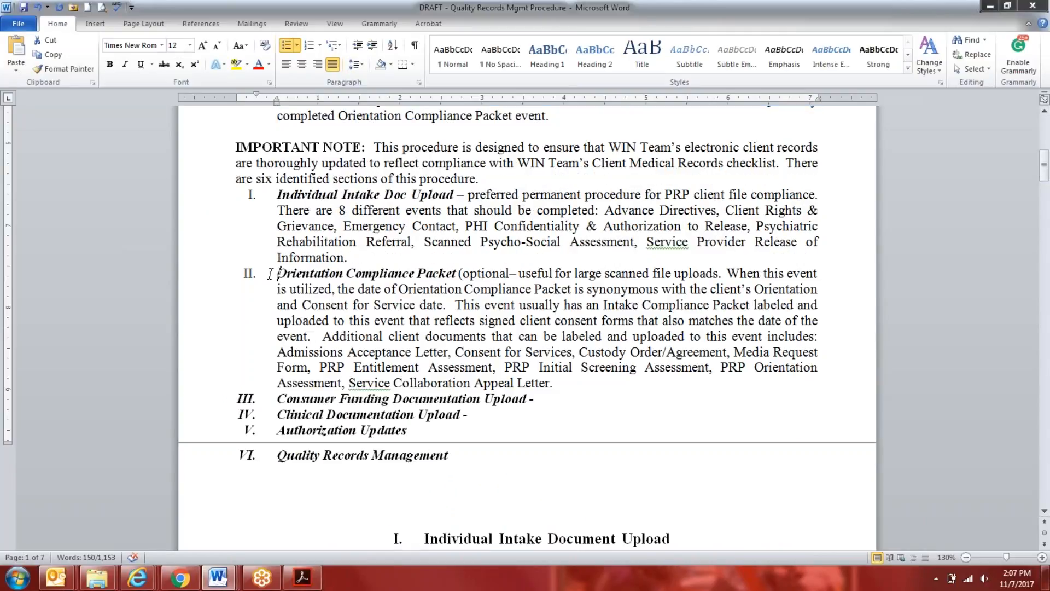
{"action": "scroll", "coordinate": [414, 396], "scroll_direction": "down", "scroll_amount": 2}
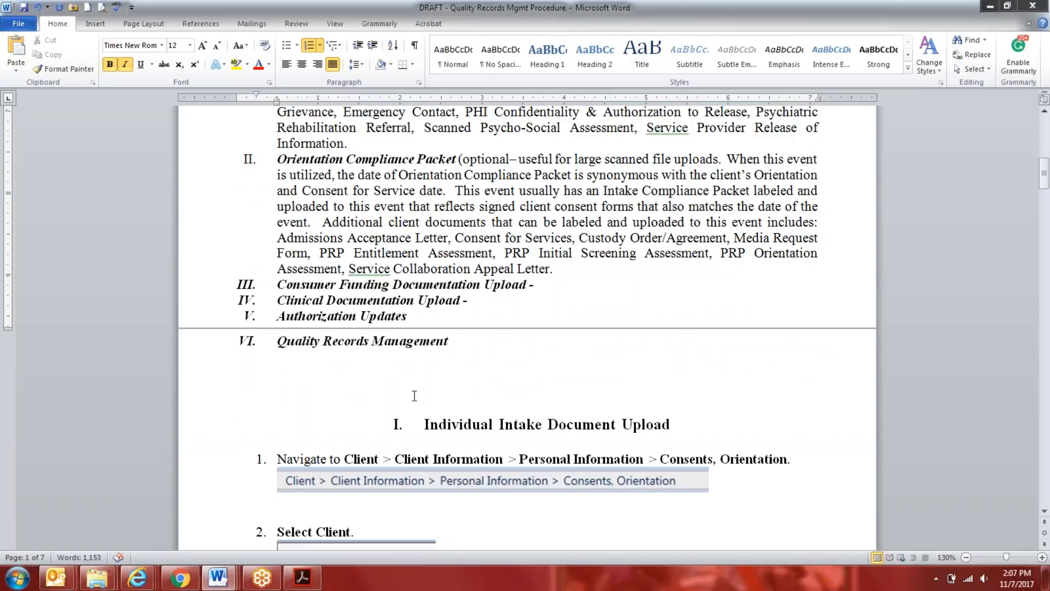
{"action": "scroll", "coordinate": [414, 396], "scroll_direction": "down", "scroll_amount": 2}
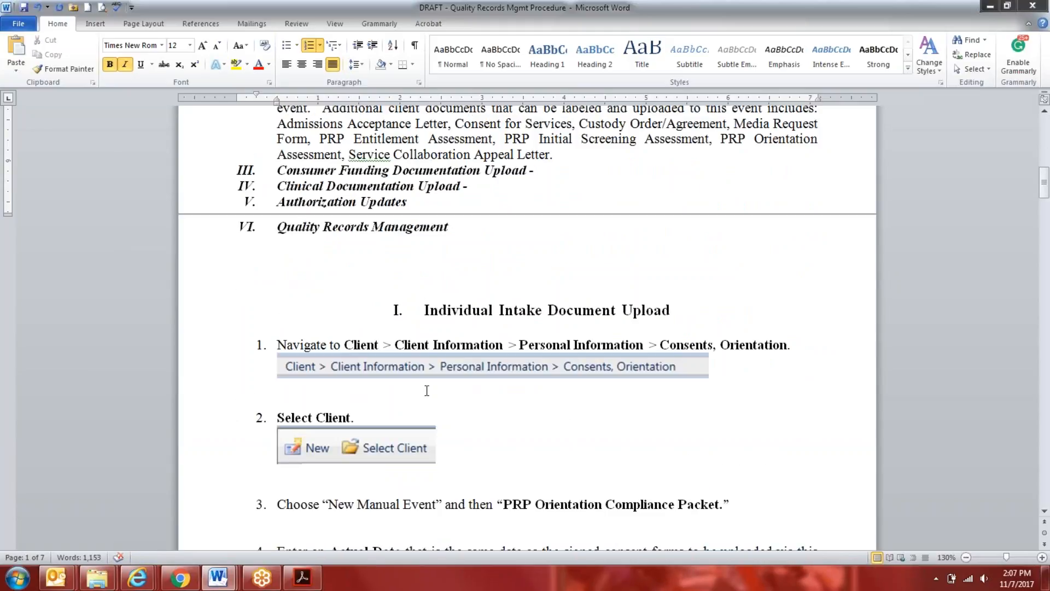
{"action": "scroll", "coordinate": [426, 390], "scroll_direction": "up", "scroll_amount": 8}
{"action": "scroll", "coordinate": [426, 390], "scroll_direction": "down", "scroll_amount": 2}
{"action": "scroll", "coordinate": [527, 329], "scroll_direction": "down", "scroll_amount": 3}
{"action": "scroll", "coordinate": [527, 328], "scroll_direction": "down", "scroll_amount": 4}
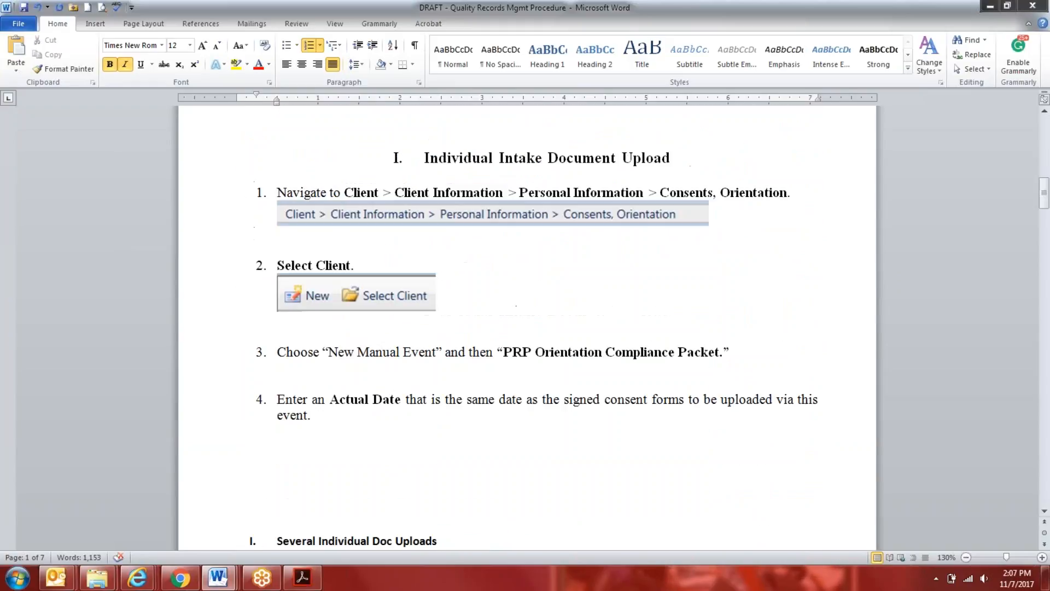
{"action": "scroll", "coordinate": [527, 328], "scroll_direction": "down", "scroll_amount": 2}
{"action": "scroll", "coordinate": [526, 328], "scroll_direction": "down", "scroll_amount": 1}
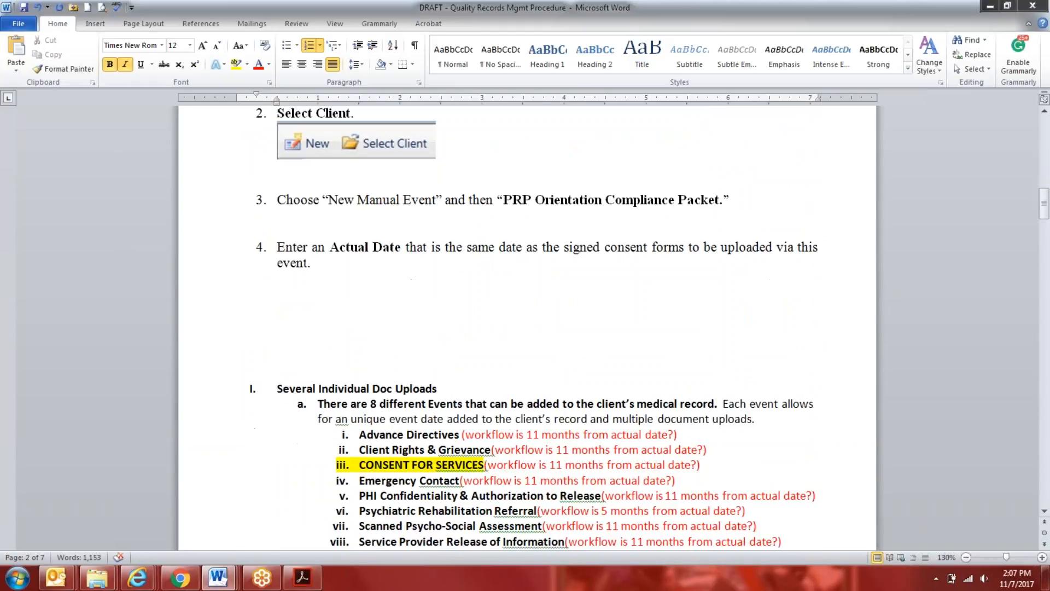
Duplicate the "New Manual Event" and "PRP Orientation Compliance Packet" instruction as a new numbered step directly below the original
{"action": "scroll", "coordinate": [485, 283], "scroll_direction": "up", "scroll_amount": 2}
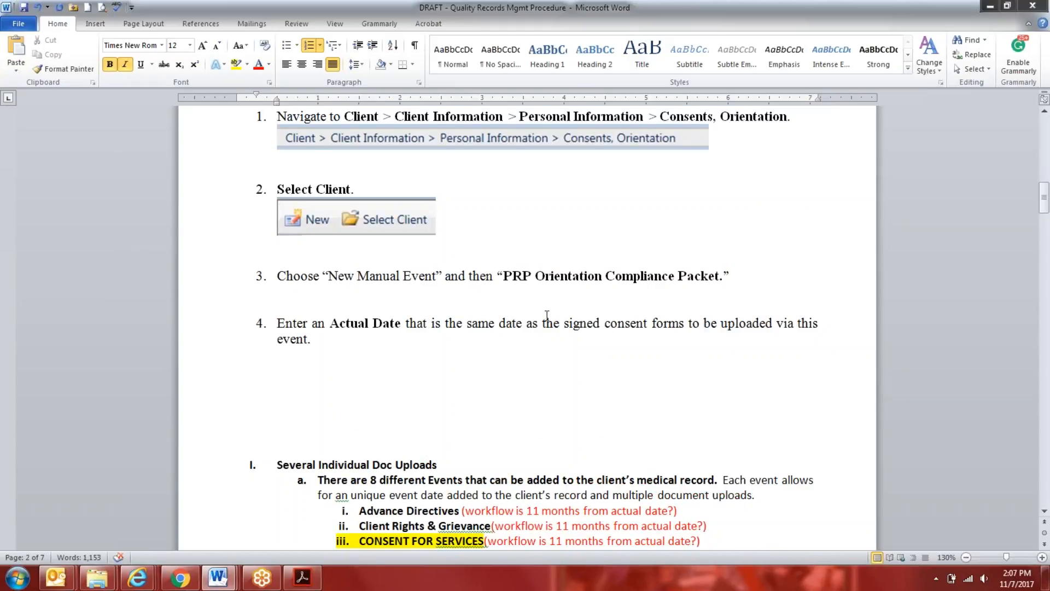
{"action": "left_click_drag", "start_coordinate": [772, 273], "coordinate": [327, 285]}
{"action": "right_click", "coordinate": [327, 286]}
{"action": "left_click", "coordinate": [350, 280]}
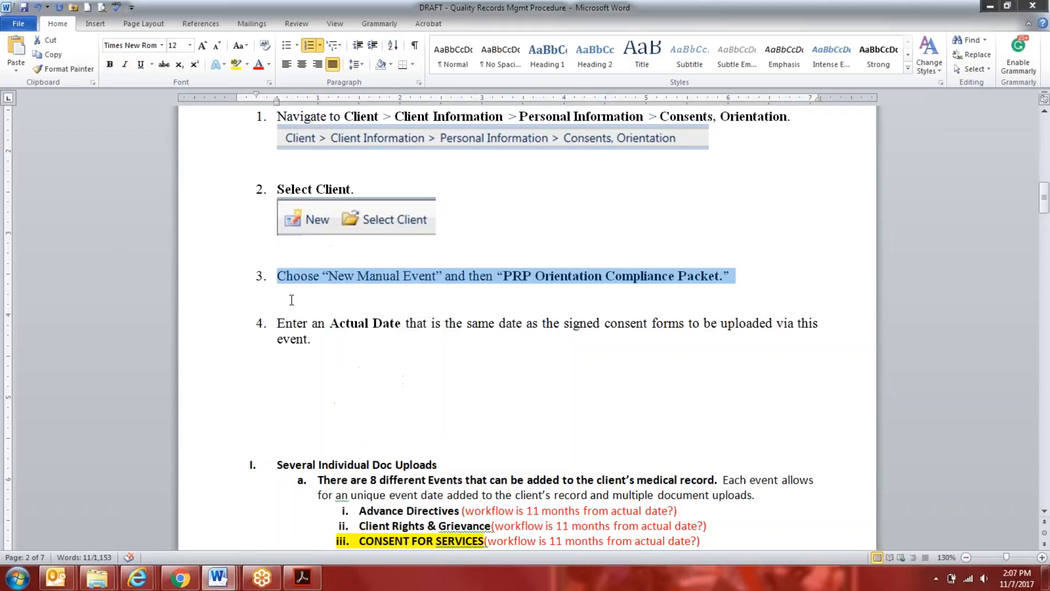
{"action": "left_click", "coordinate": [291, 301]}
{"action": "right_click", "coordinate": [291, 301]}
{"action": "left_click", "coordinate": [319, 352]}
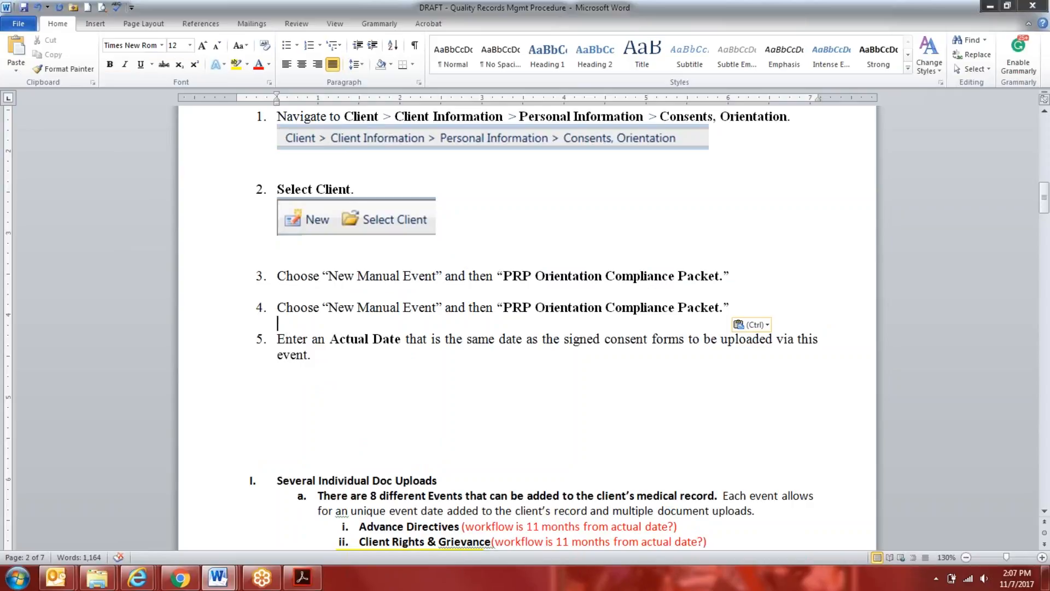
Move the "Enter an Actual Date" step directly below the first "New Manual Event" instruction in the intake upload steps
{"action": "double_click", "coordinate": [246, 346]}
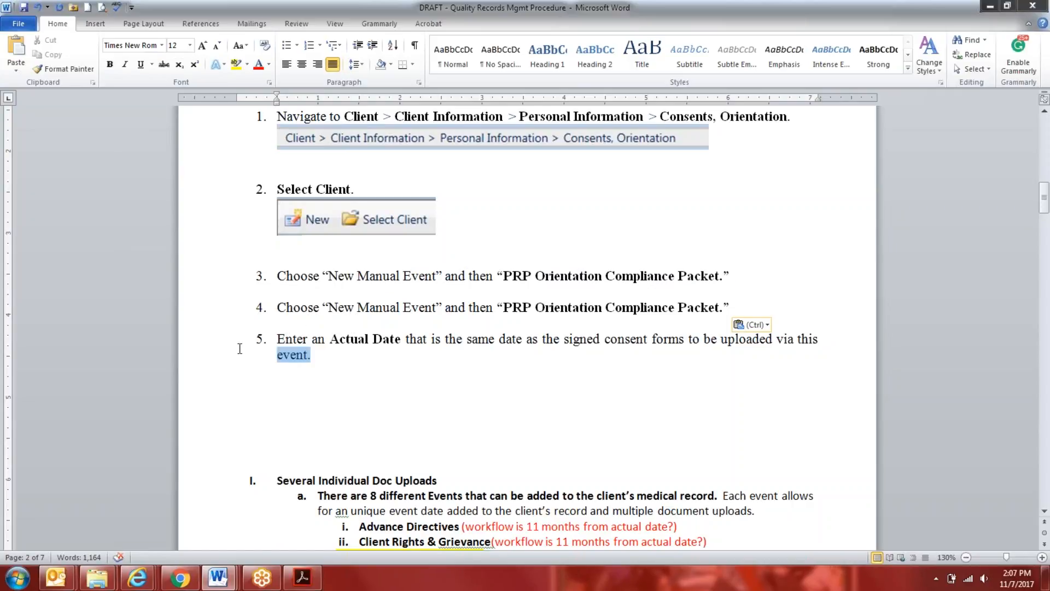
{"action": "right_click", "coordinate": [331, 344]}
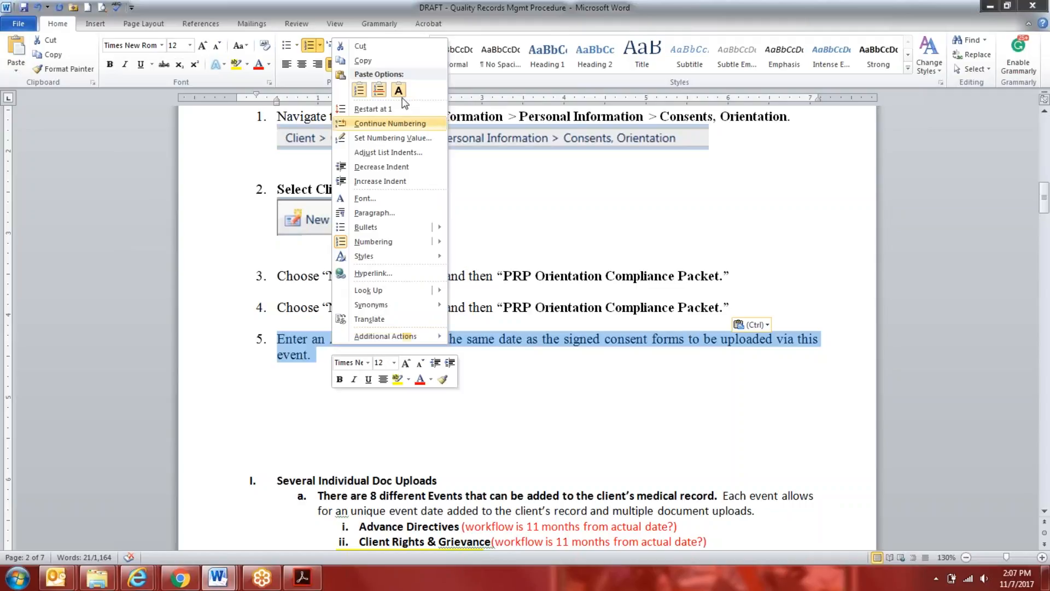
{"action": "left_click", "coordinate": [356, 41]}
{"action": "left_click", "coordinate": [328, 294]}
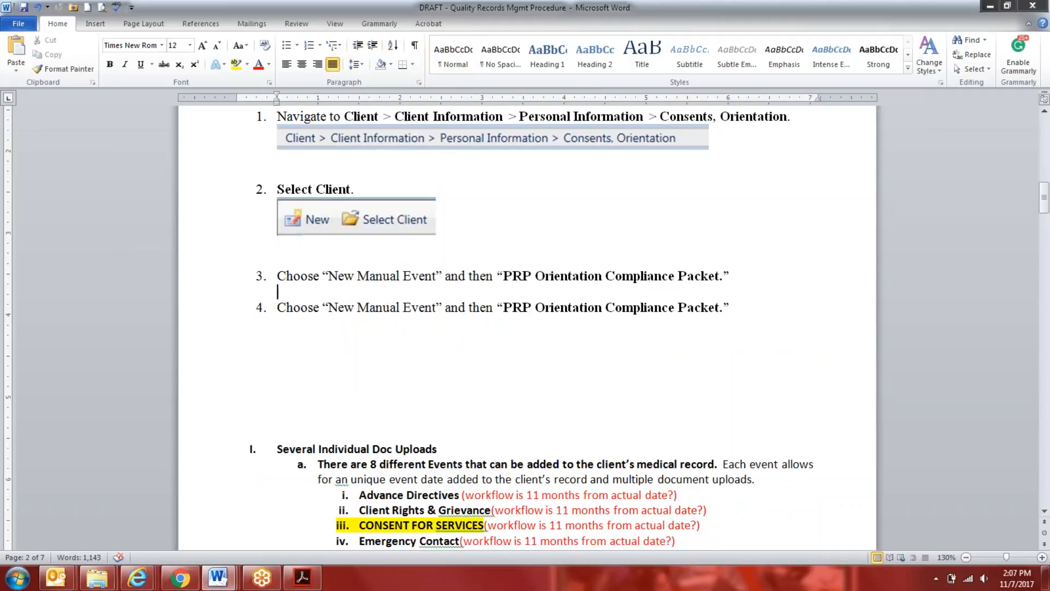
{"action": "right_click", "coordinate": [328, 294]}
{"action": "left_click", "coordinate": [353, 348]}
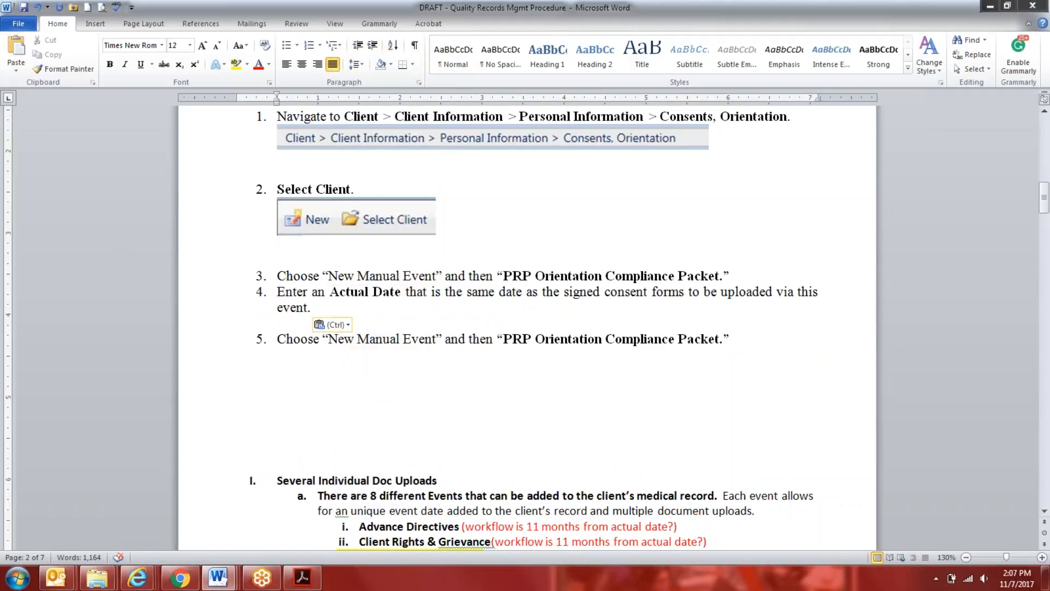
Change the event in the duplicated "New Manual Event" step to "Consent for Services" and add an empty sub-item a under step 3
{"action": "left_click", "coordinate": [784, 275]}
{"action": "key", "text": "Return"}
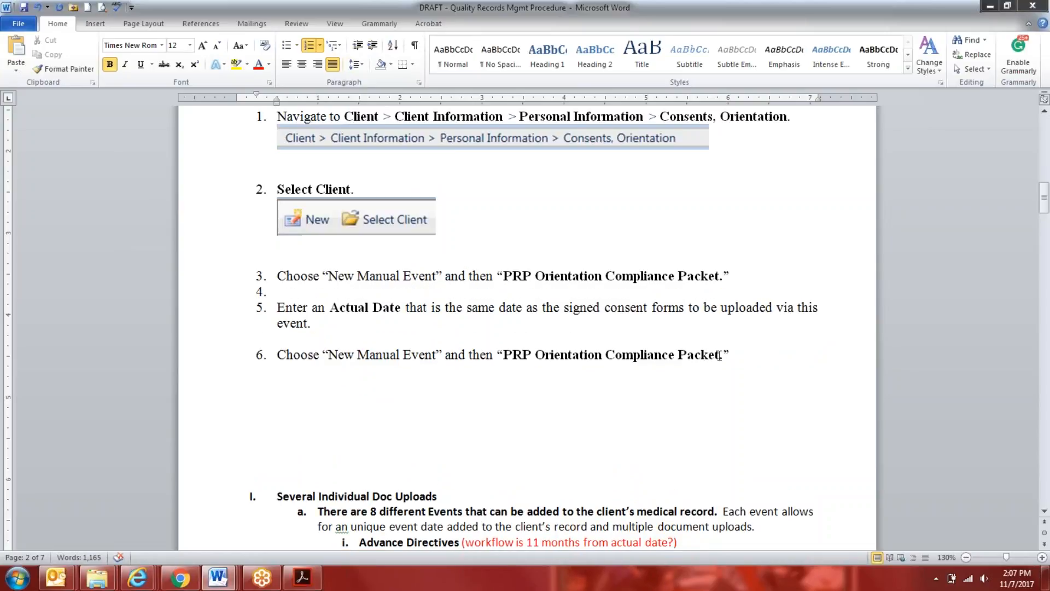
{"action": "left_click_drag", "start_coordinate": [720, 356], "coordinate": [503, 355]}
{"action": "type", "text": "Consent f"}
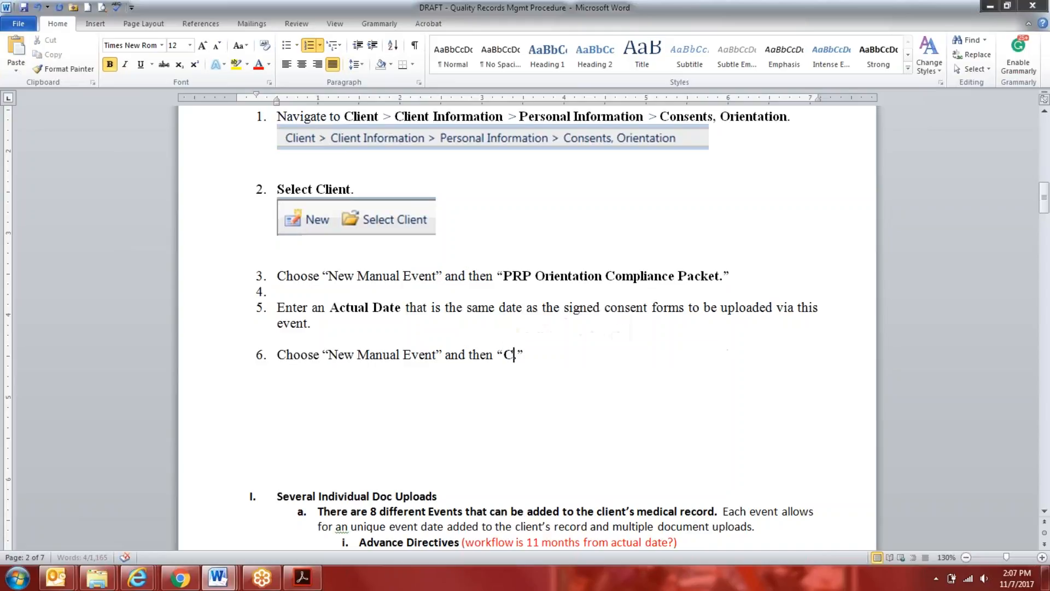
{"action": "type", "text": "or Services."}
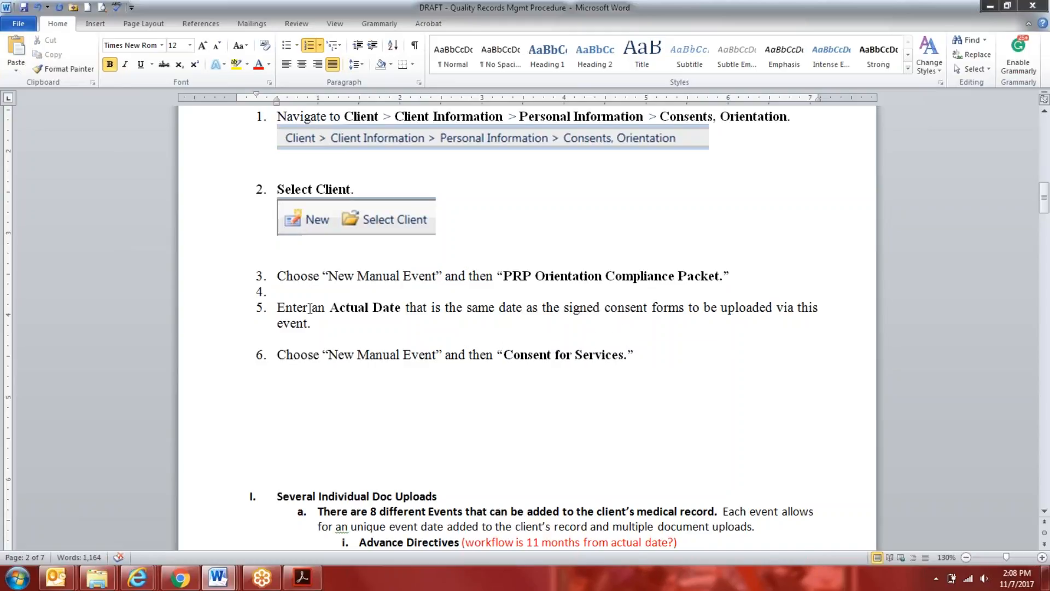
{"action": "left_click", "coordinate": [278, 294]}
{"action": "key", "text": "Tab"}
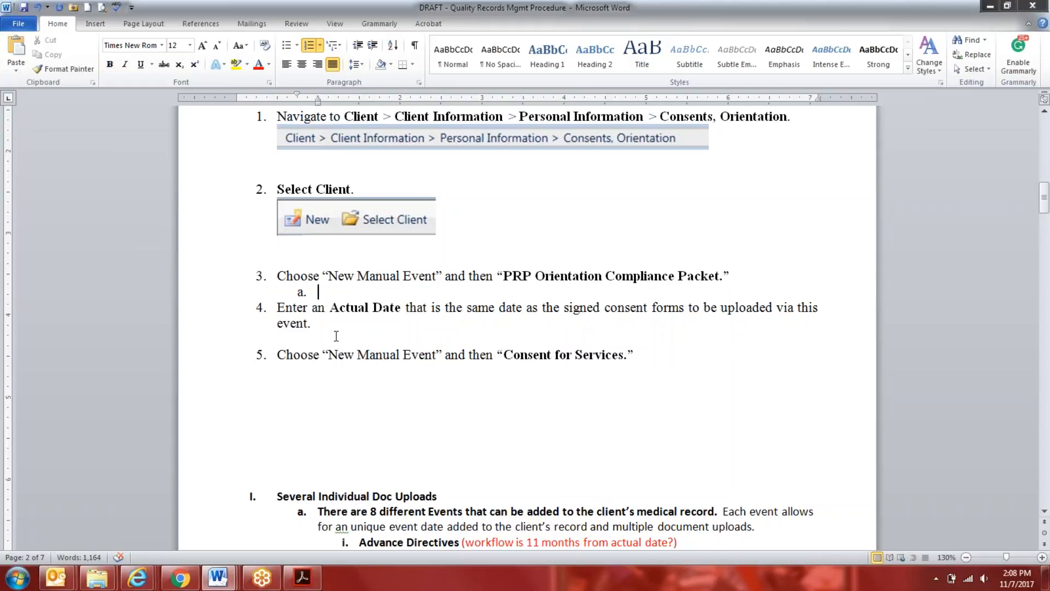
Switch to the Quality Records Management meeting notes in Outlook and shorten the "Educational/Vocational Report" label to "Educational Report"
{"action": "left_click", "coordinate": [57, 580]}
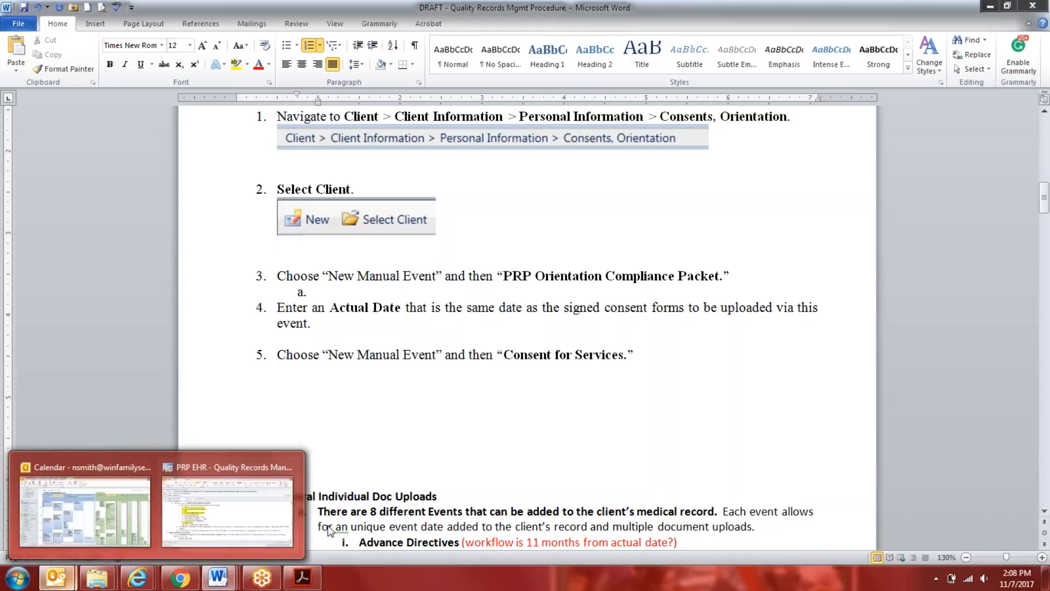
{"action": "left_click", "coordinate": [235, 509]}
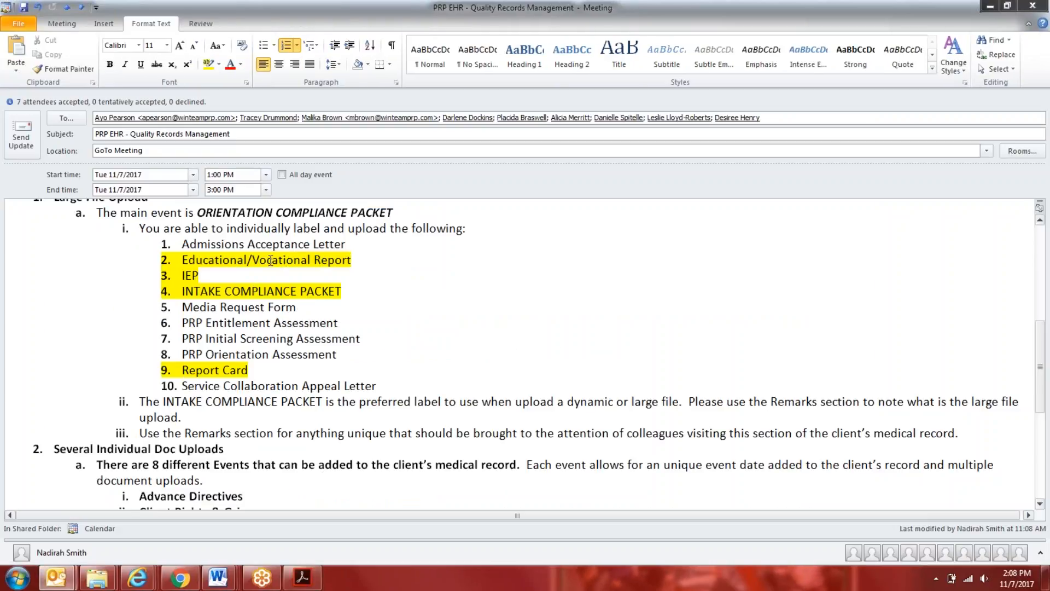
{"action": "left_click_drag", "start_coordinate": [312, 261], "coordinate": [248, 260]}
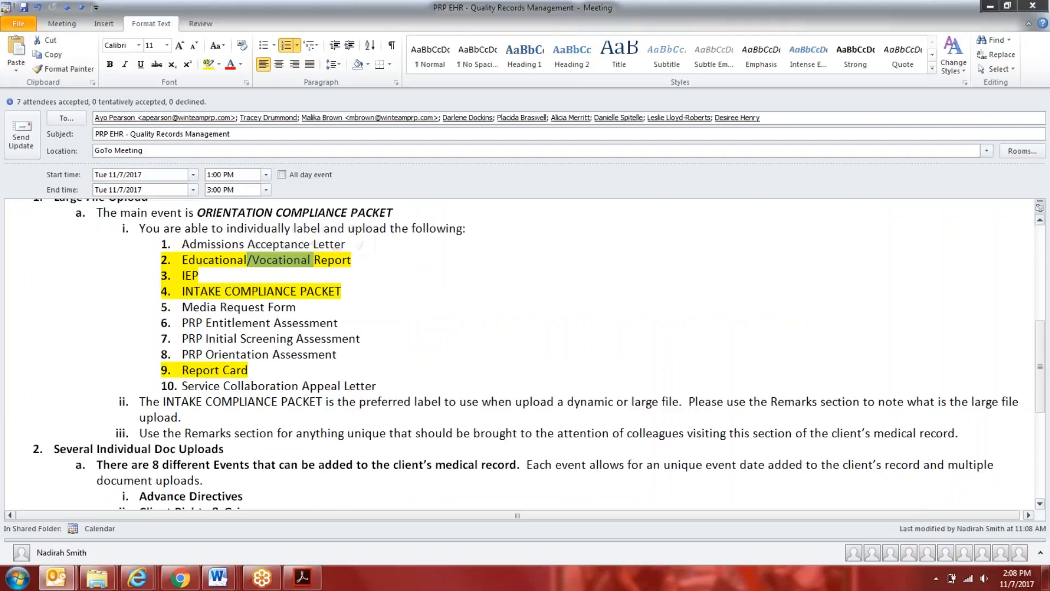
{"action": "key", "text": "Delete"}
Add "Vocational Assessment" as a label after Service Collaboration Appeal Letter and highlight it in yellow
{"action": "left_click", "coordinate": [404, 383]}
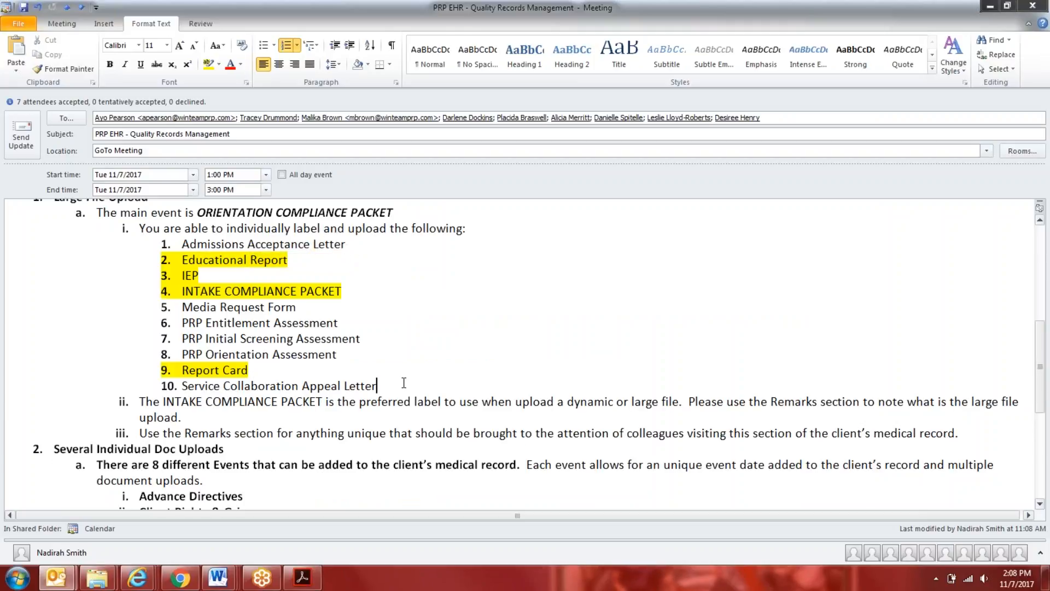
{"action": "key", "text": "Return"}
{"action": "type", "text": "Vocational Report"}
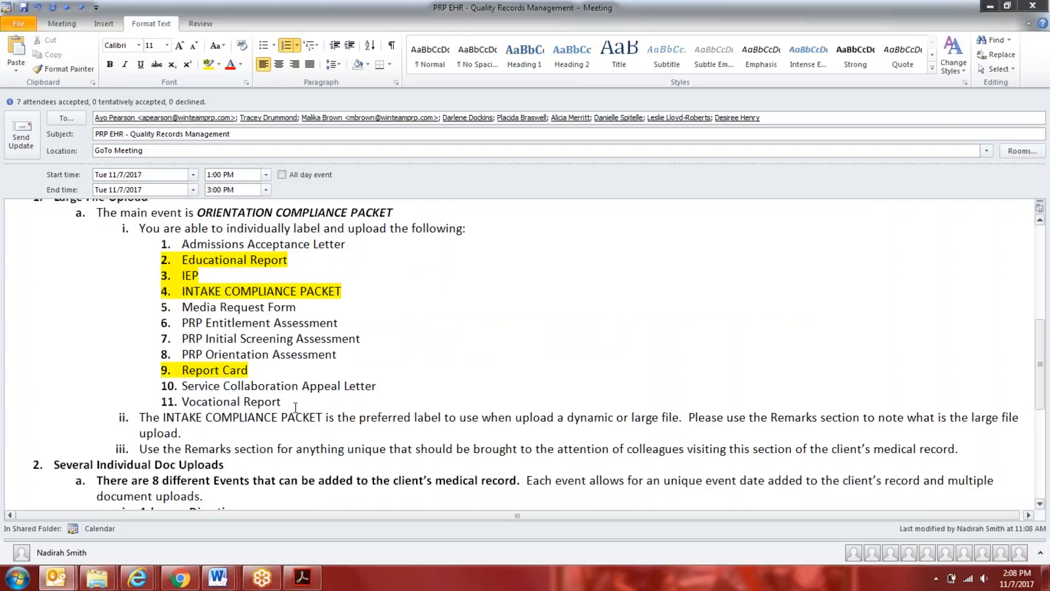
{"action": "left_click_drag", "start_coordinate": [285, 401], "coordinate": [189, 397]}
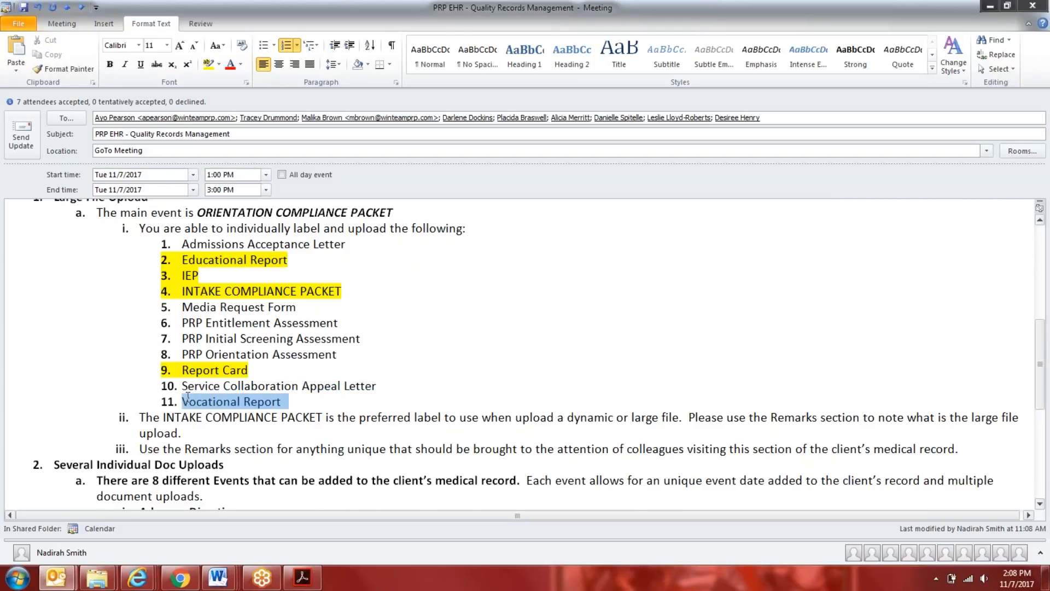
{"action": "left_click_drag", "start_coordinate": [281, 402], "coordinate": [243, 402]}
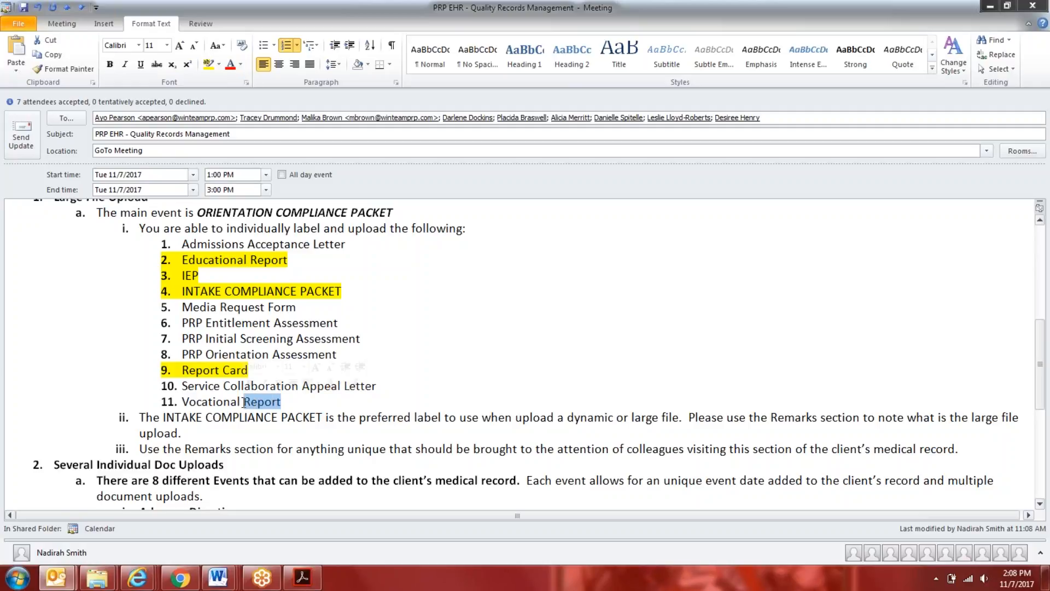
{"action": "type", "text": "Assessmen"}
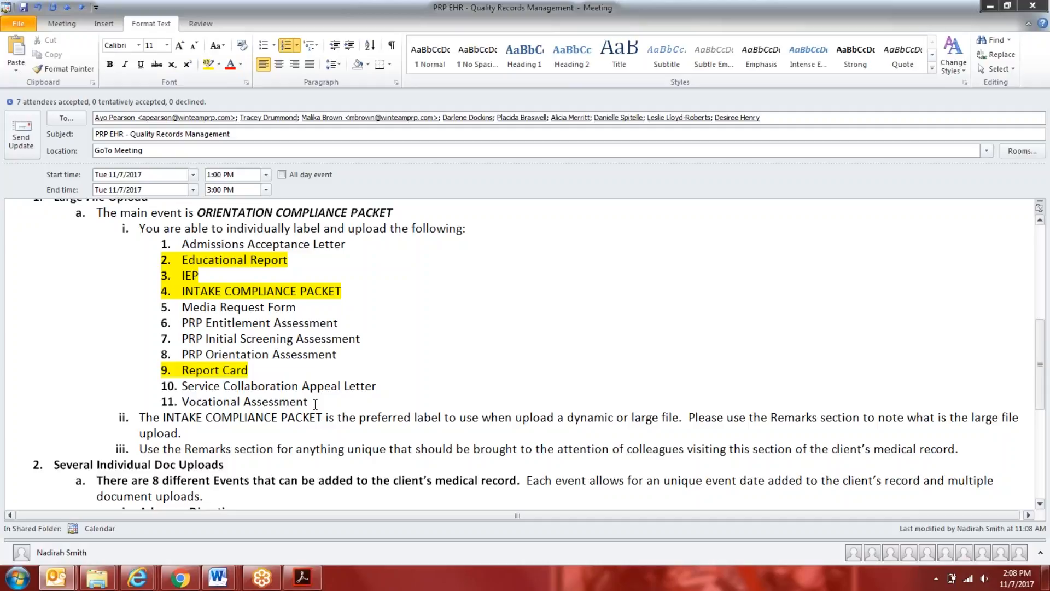
{"action": "left_click_drag", "start_coordinate": [315, 401], "coordinate": [210, 403]}
{"action": "left_click", "coordinate": [205, 66]}
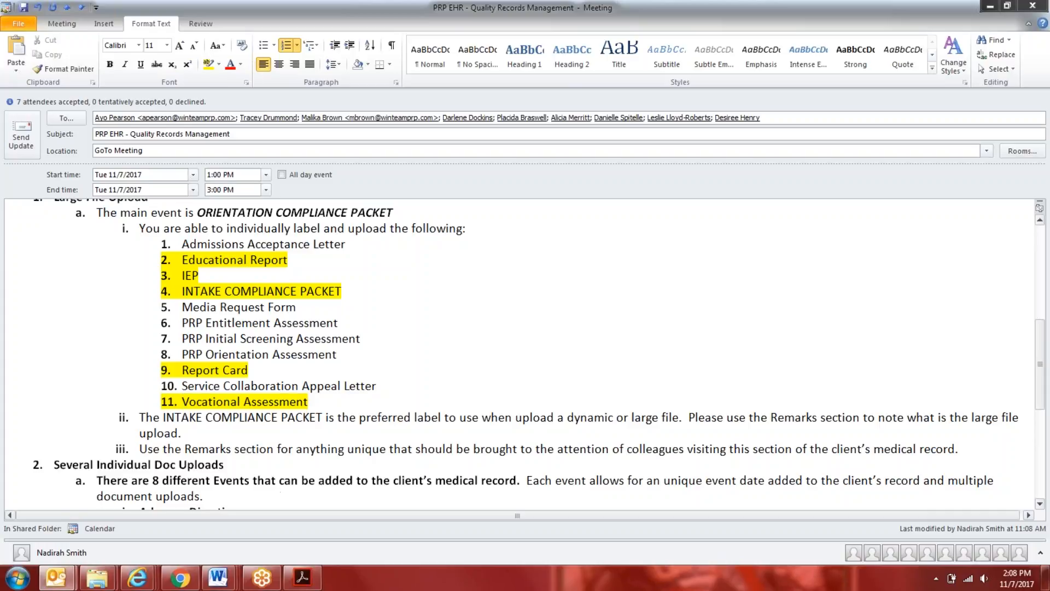
Check the client's Consents, Orientation events in Evolv, and switch to the November 2017 task list document in Word
{"action": "mouse_move", "coordinate": [137, 578]}
{"action": "left_click", "coordinate": [109, 492]}
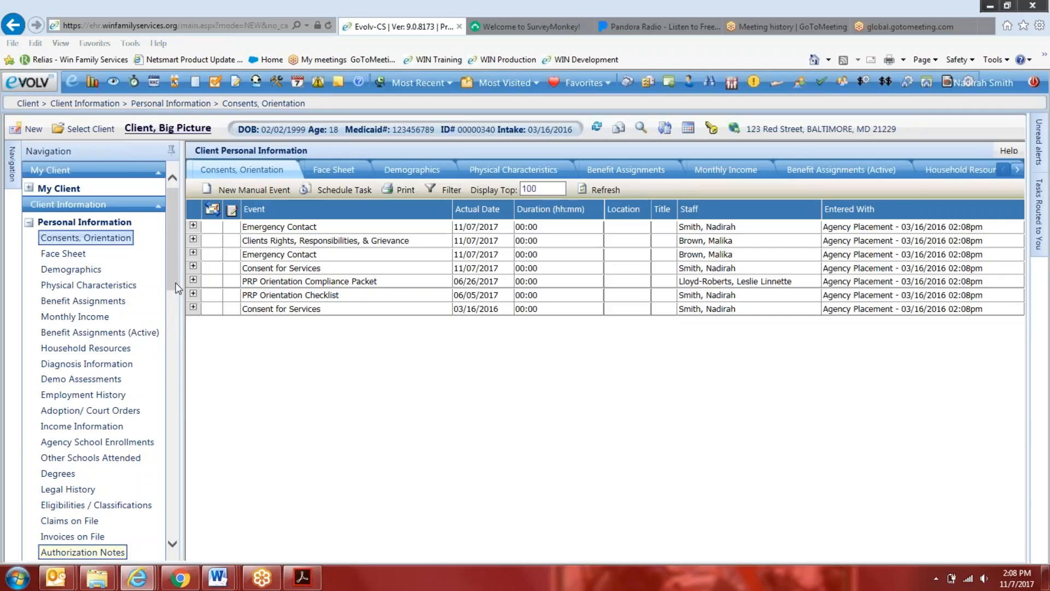
{"action": "mouse_move", "coordinate": [217, 578]}
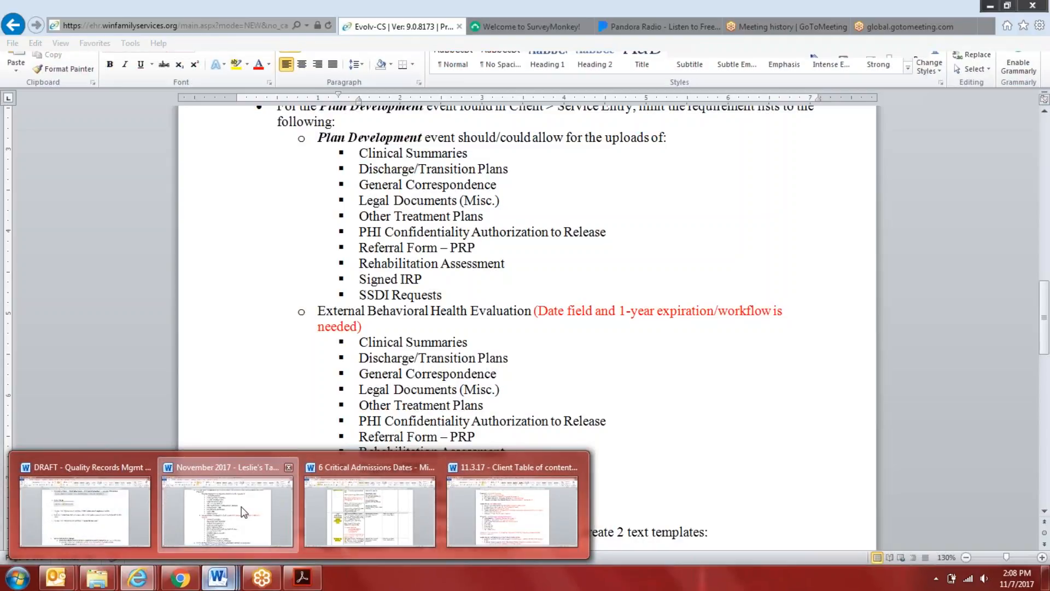
{"action": "left_click", "coordinate": [244, 512]}
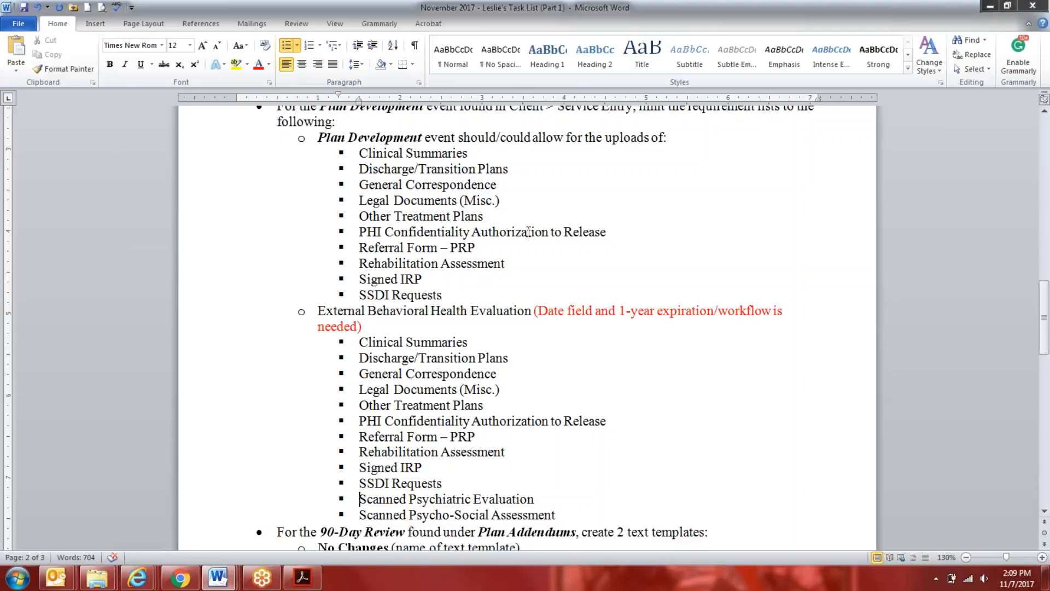
Rename the "External Behavioral Health Evaluation" event in the task list to "External Clinical Evaluation"
{"action": "left_click_drag", "start_coordinate": [468, 308], "coordinate": [418, 306]}
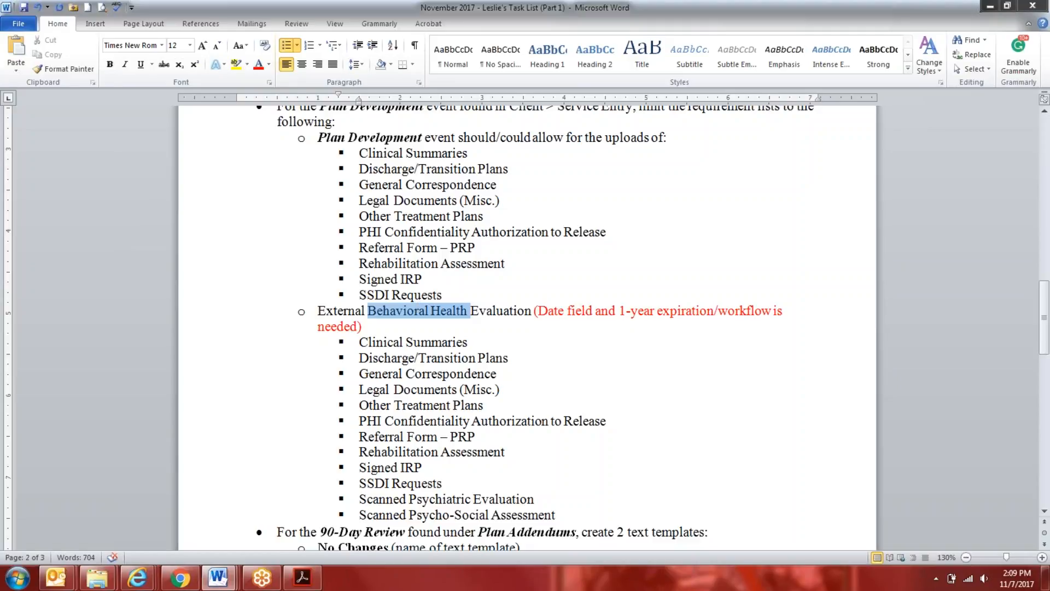
{"action": "key", "text": "Delete"}
{"action": "key", "text": "BackSpace"}
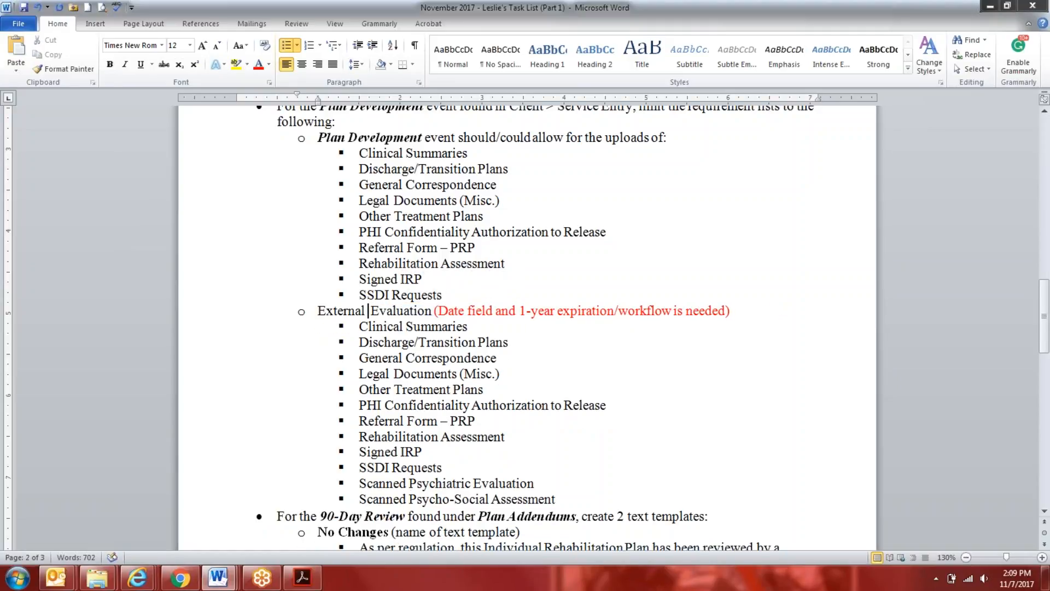
{"action": "type", "text": "Clinical"}
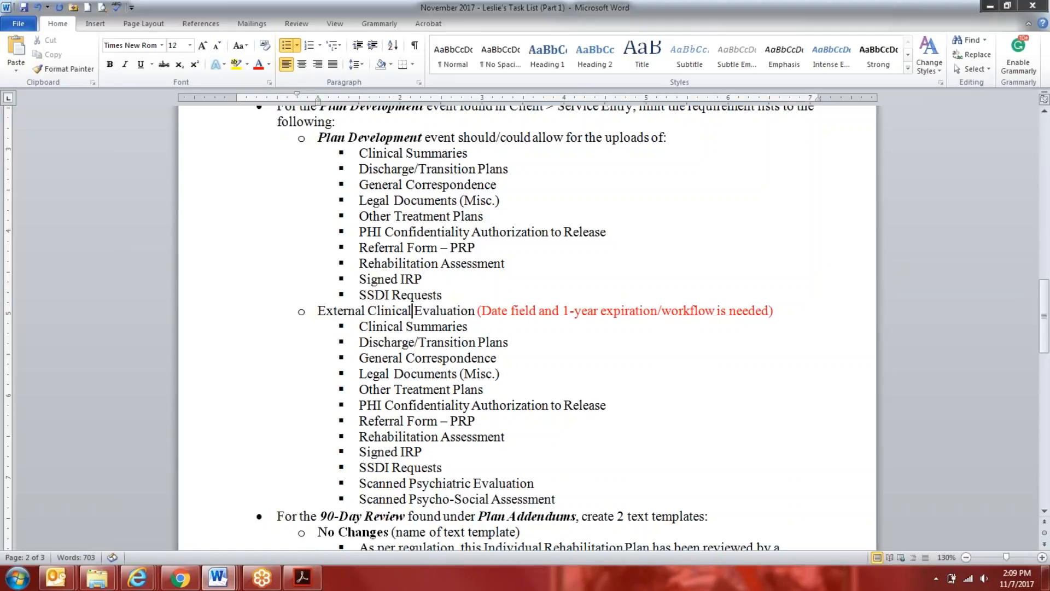
Add "Incident Report" after General Correspondence in the External Clinical Evaluation list and highlight it in yellow
{"action": "left_click", "coordinate": [515, 357]}
{"action": "key", "text": "Return"}
{"action": "type", "text": "Incident Report"}
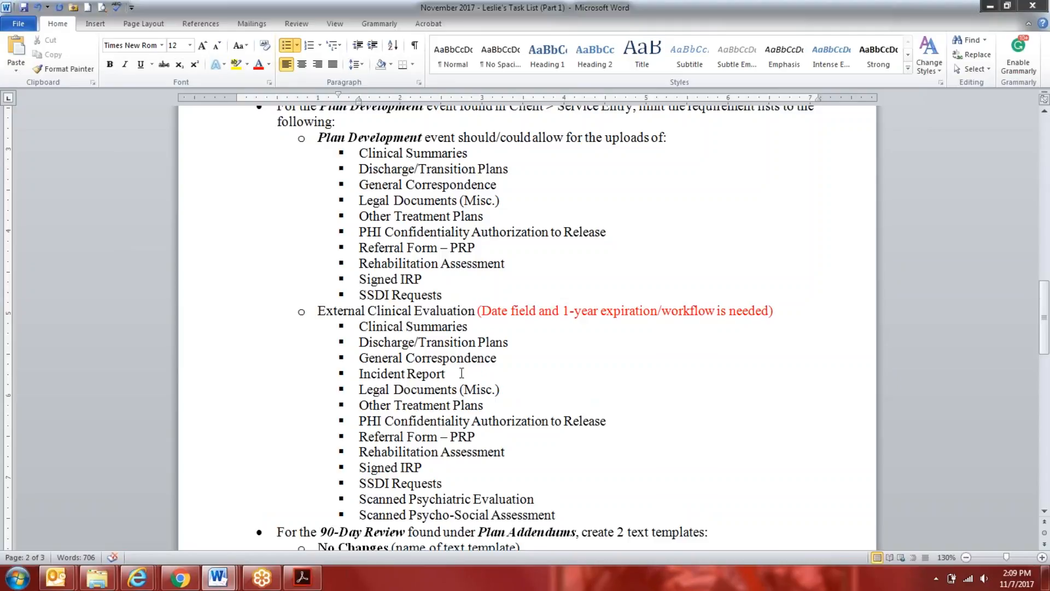
{"action": "left_click_drag", "start_coordinate": [462, 372], "coordinate": [331, 374]}
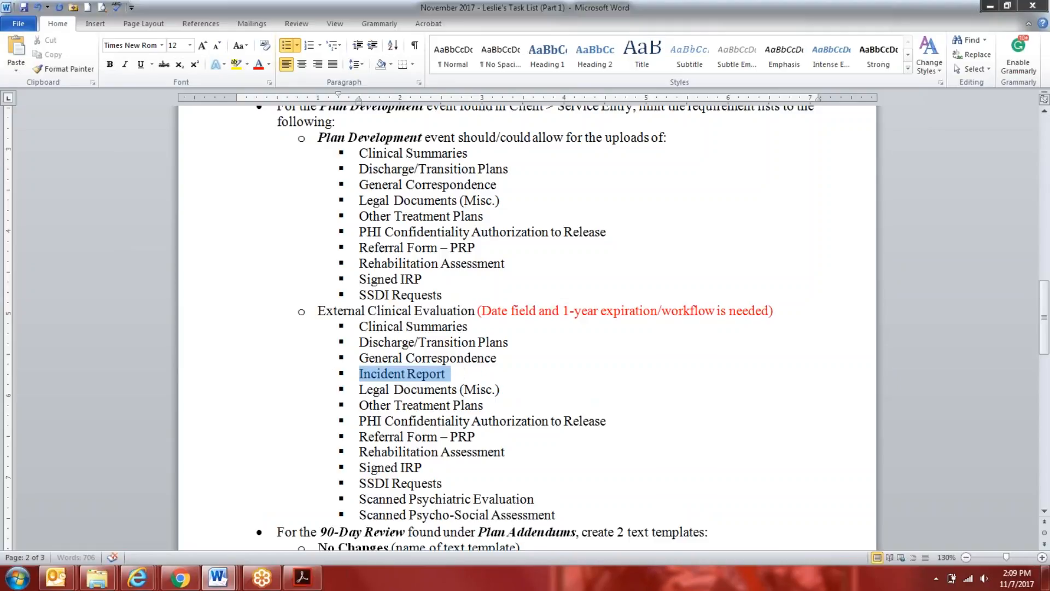
{"action": "left_click", "coordinate": [239, 66]}
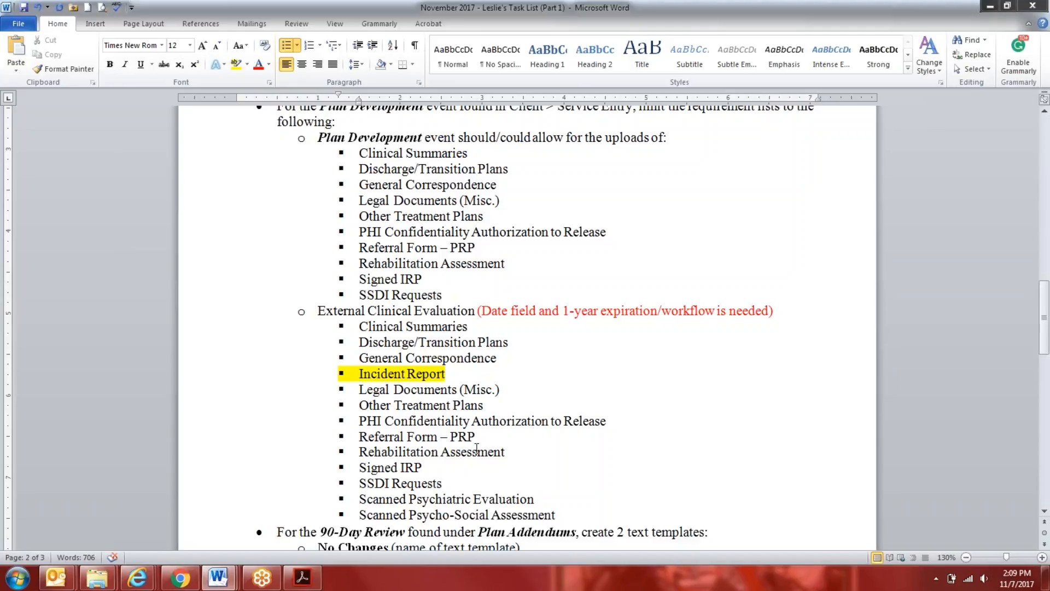
Place the insertion point after Rehabilitation Assessment in the External Clinical Evaluation list
{"action": "left_click", "coordinate": [531, 452]}
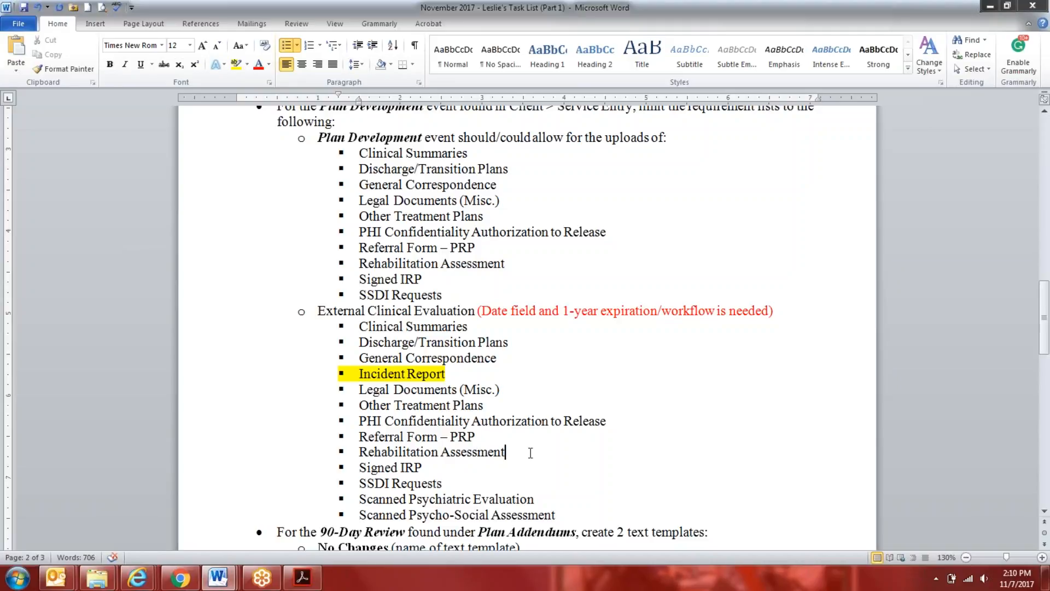
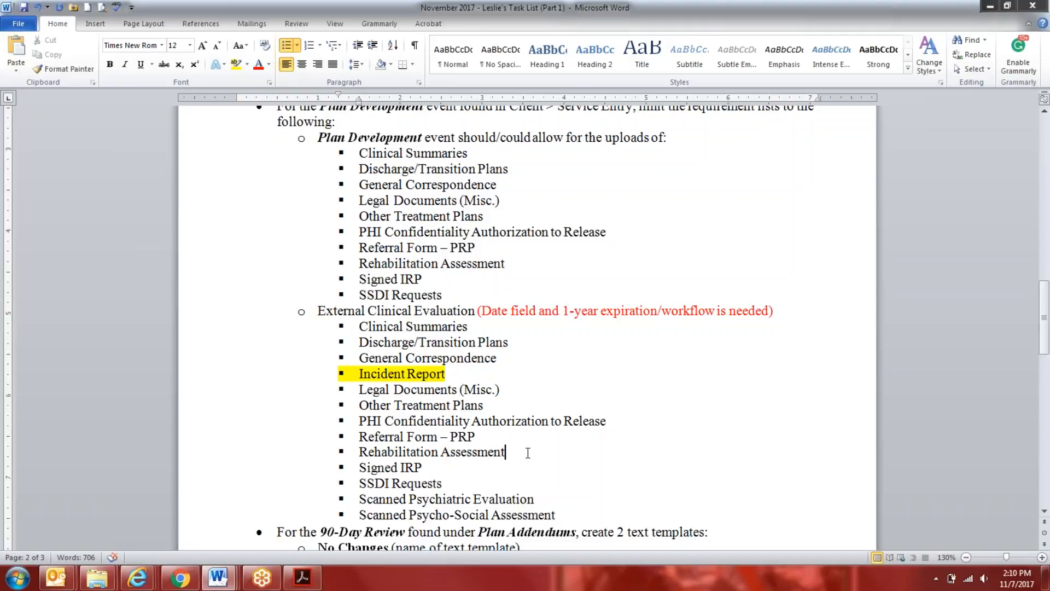
Add "Incident Report" after General Correspondence in the Plan Development uploads list and highlight it in yellow
{"action": "left_click", "coordinate": [427, 346]}
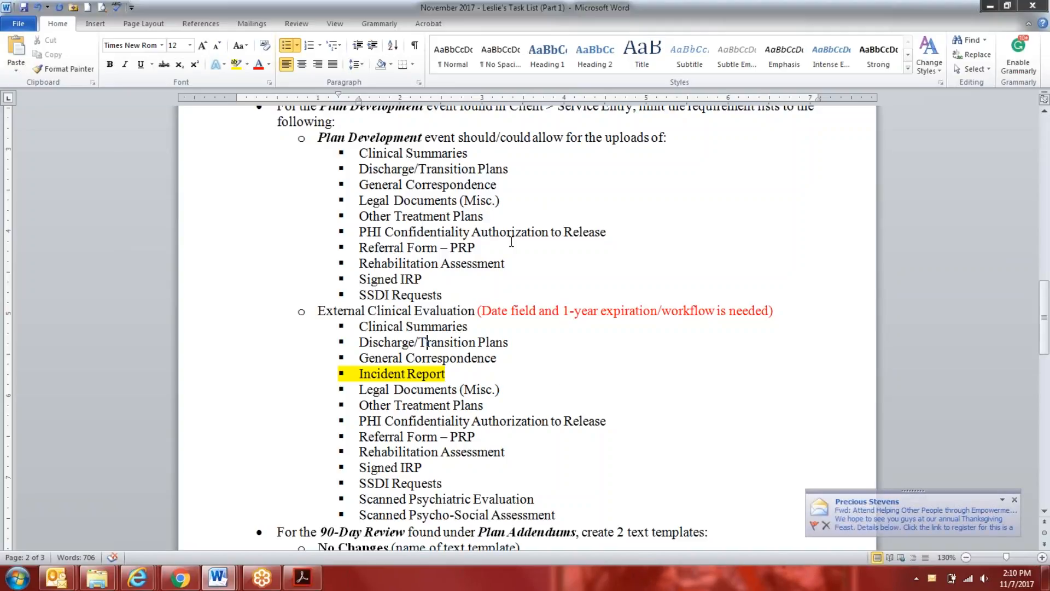
{"action": "left_click", "coordinate": [529, 185]}
{"action": "key", "text": "Return"}
{"action": "type", "text": "Inci"}
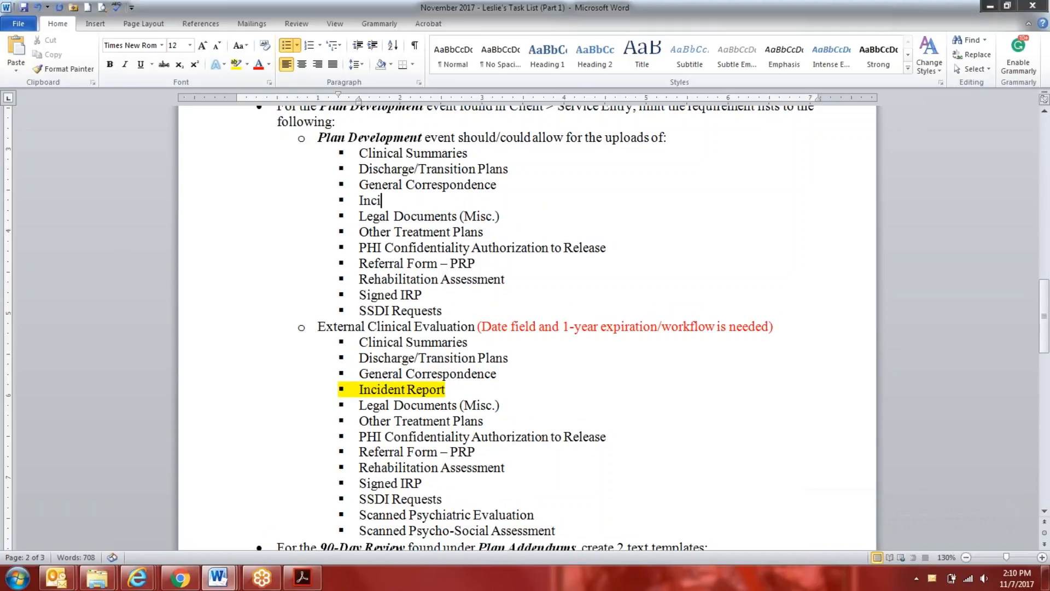
{"action": "type", "text": "dent Reports"}
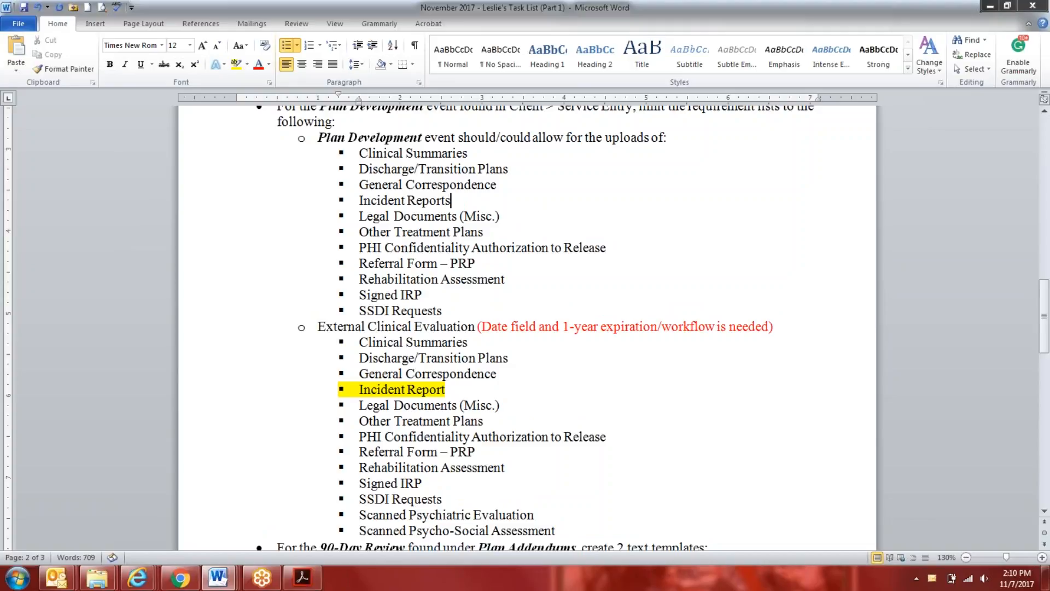
{"action": "key", "text": "BackSpace"}
{"action": "left_click_drag", "start_coordinate": [461, 205], "coordinate": [363, 203]}
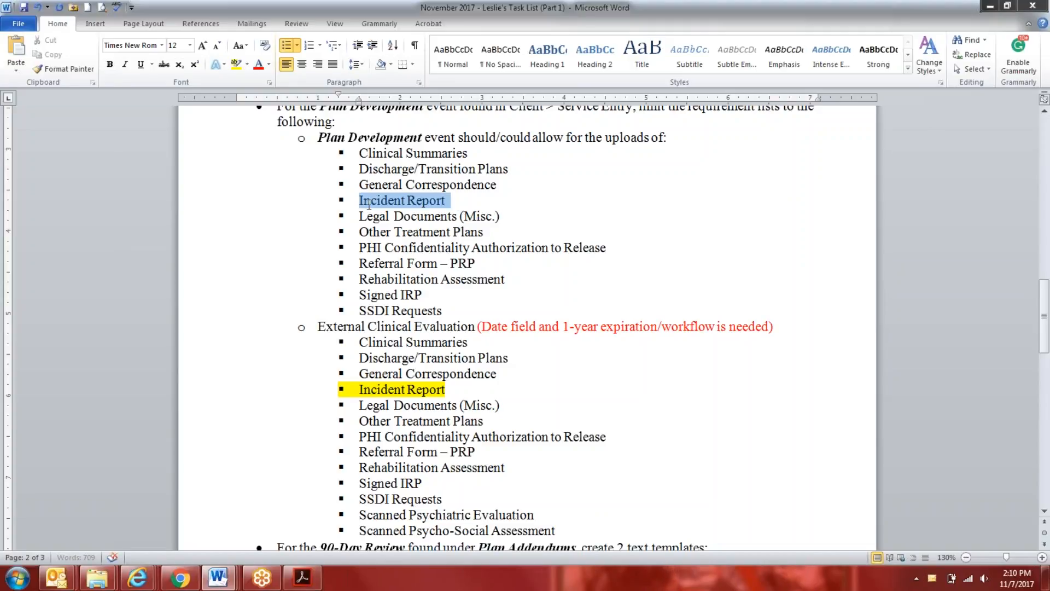
{"action": "left_click", "coordinate": [237, 65]}
{"action": "scroll", "coordinate": [440, 518], "scroll_direction": "down", "scroll_amount": 1}
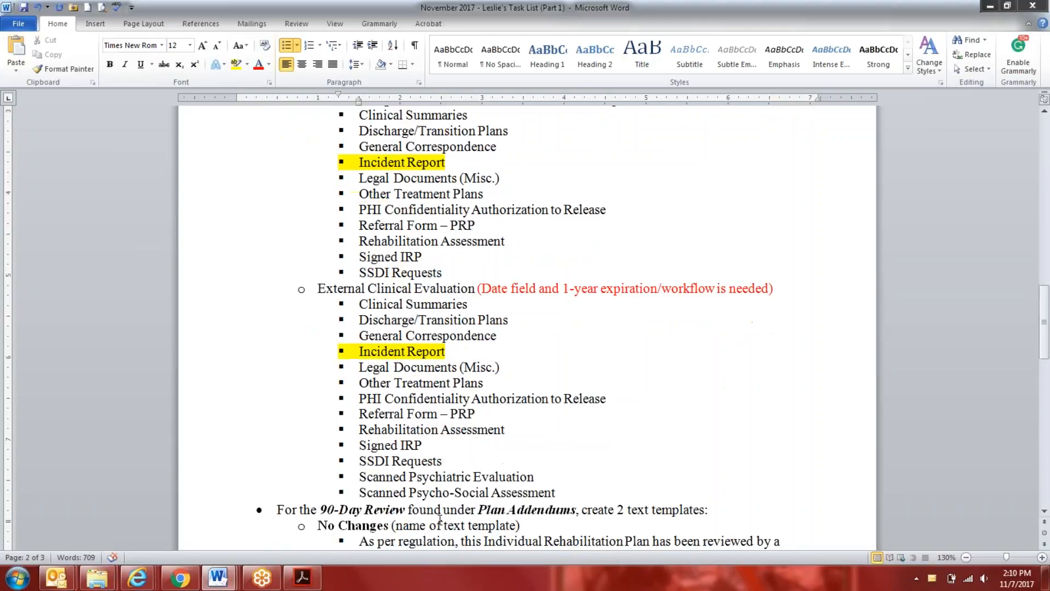
{"action": "scroll", "coordinate": [440, 518], "scroll_direction": "up", "scroll_amount": 2}
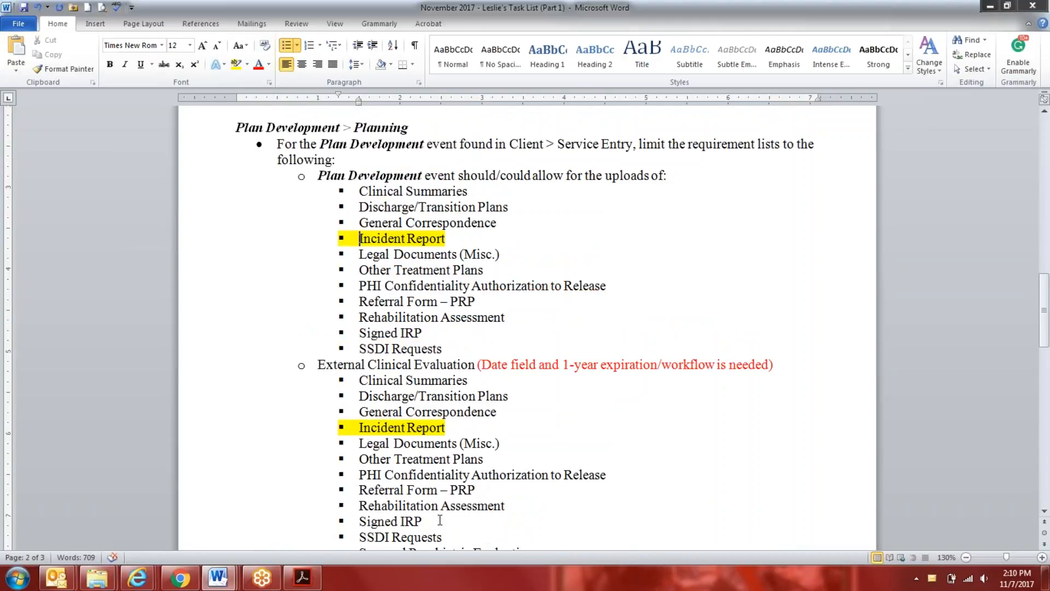
Add "Somatic Health Documentation" at the end of the External Clinical Evaluation list
{"action": "scroll", "coordinate": [440, 519], "scroll_direction": "down", "scroll_amount": 1}
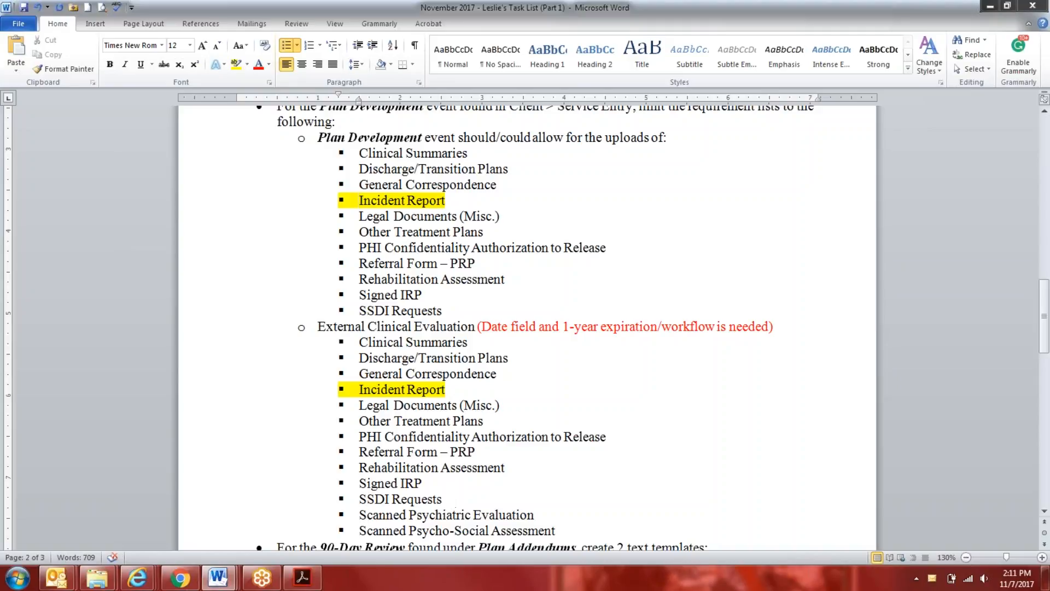
{"action": "left_click", "coordinate": [565, 531]}
{"action": "key", "text": "Return"}
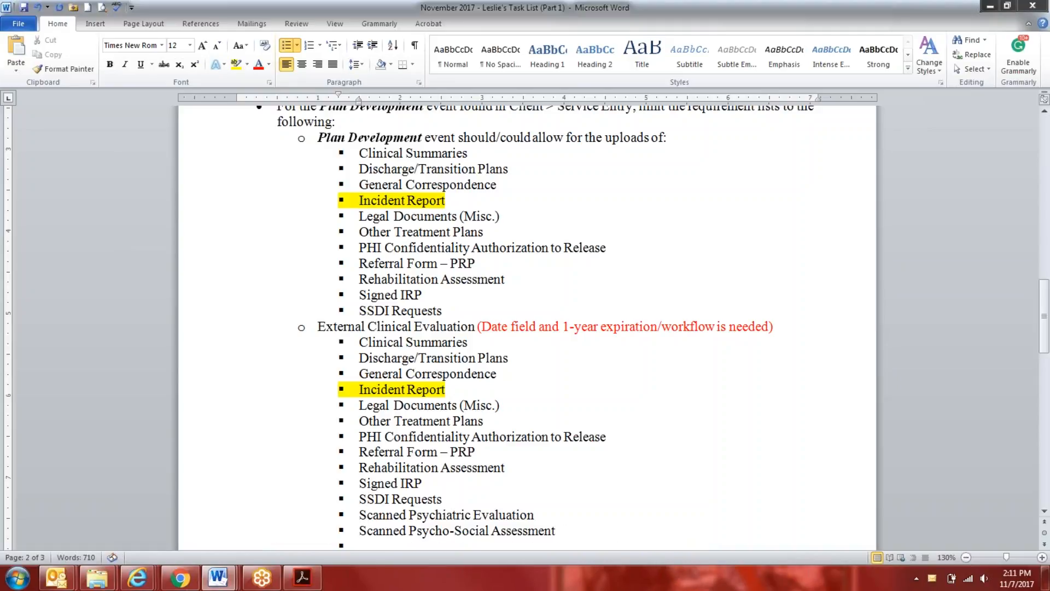
{"action": "type", "text": "Somatic Health"}
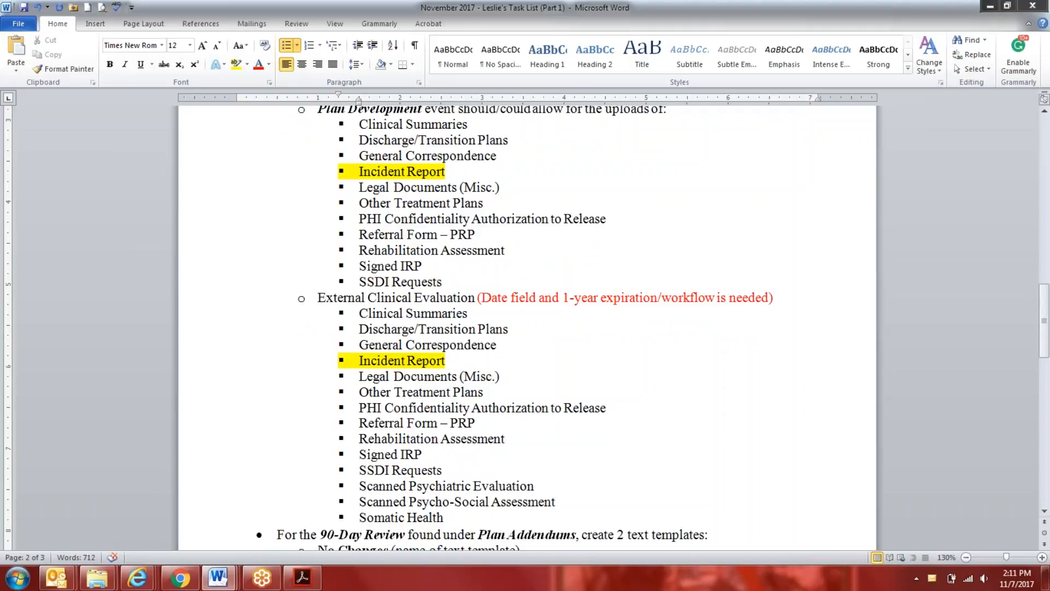
{"action": "type", "text": " Document"}
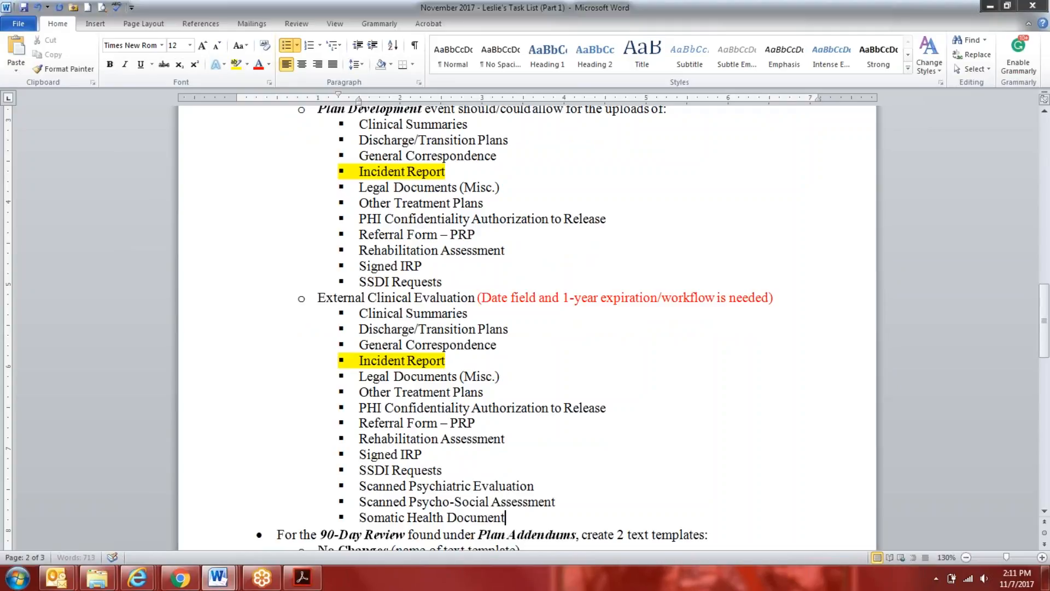
{"action": "type", "text": "ation"}
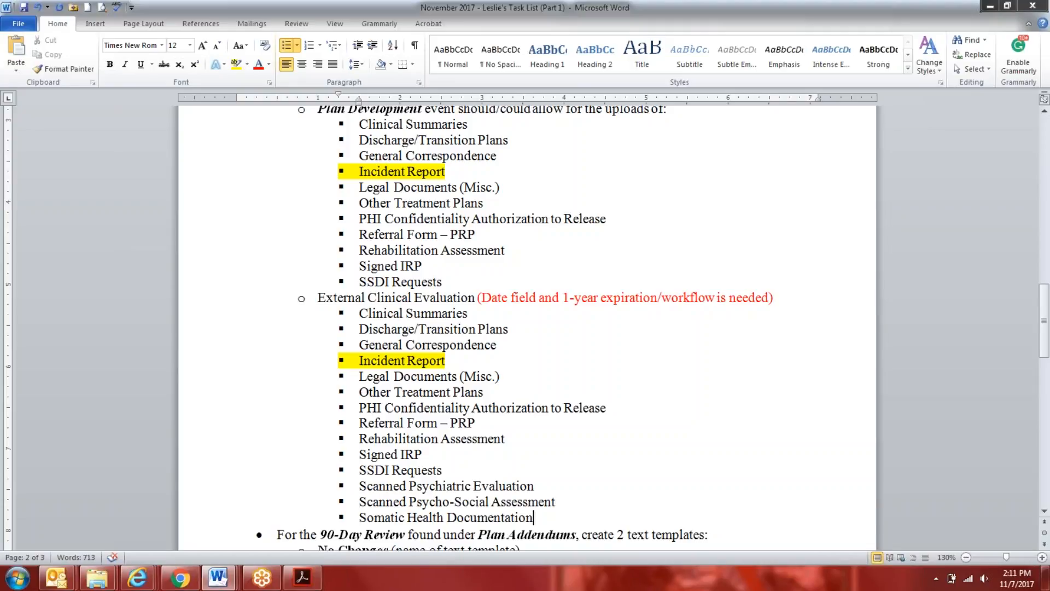
Add "Physical/PPD" and "Physical Exam" as separate bullets below Somatic Health Documentation
{"action": "key", "text": "Return"}
{"action": "type", "text": "Physical/PPD"}
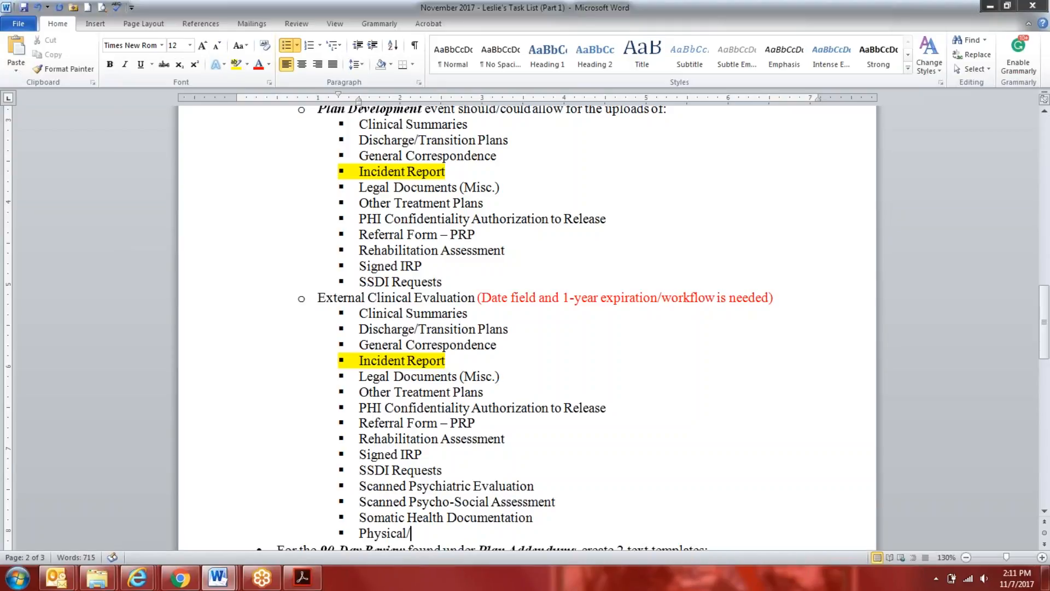
{"action": "key", "text": "Return"}
{"action": "type", "text": "Phy"}
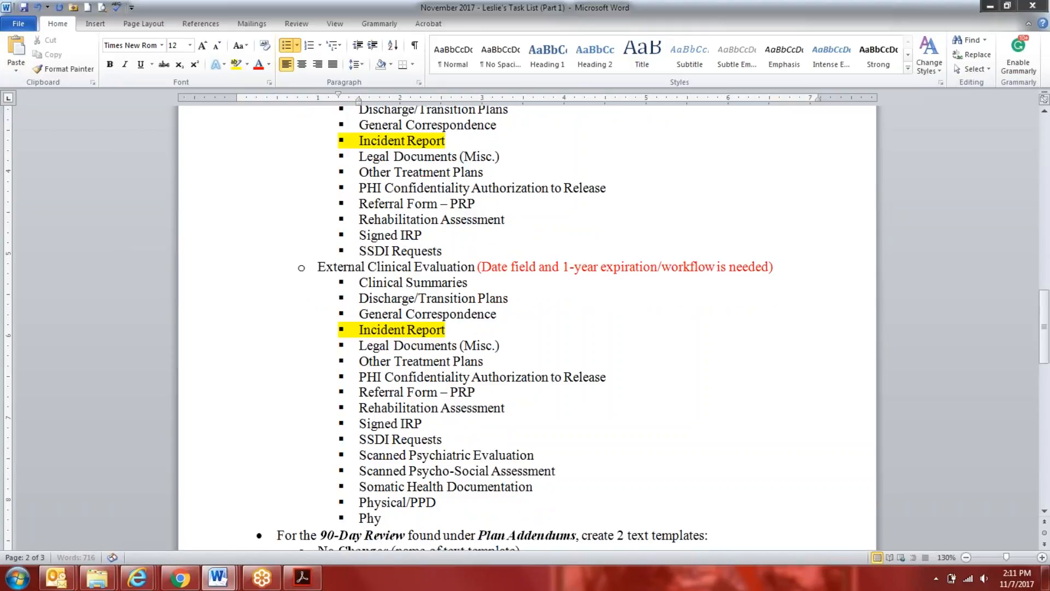
{"action": "type", "text": "sical Examp"}
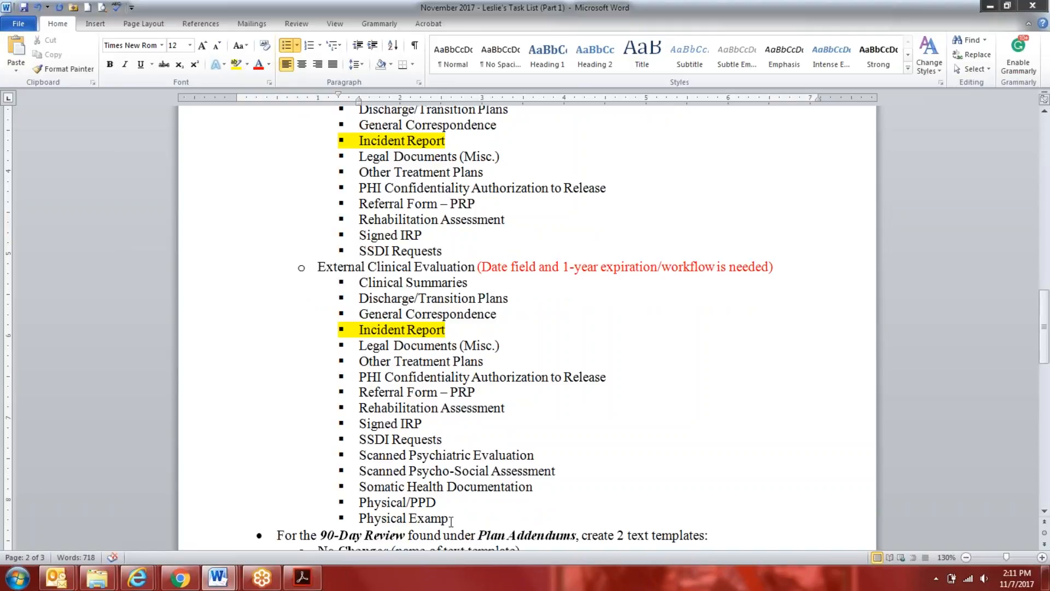
{"action": "left_click_drag", "start_coordinate": [452, 521], "coordinate": [361, 504]}
{"action": "left_click", "coordinate": [490, 521]}
{"action": "key", "text": "BackSpace"}
Move the Physical/PPD and Physical Exam bullets to directly after PHI Confidentiality Authorization to Release in the External Clinical Evaluation list
{"action": "left_click_drag", "start_coordinate": [445, 520], "coordinate": [350, 504]}
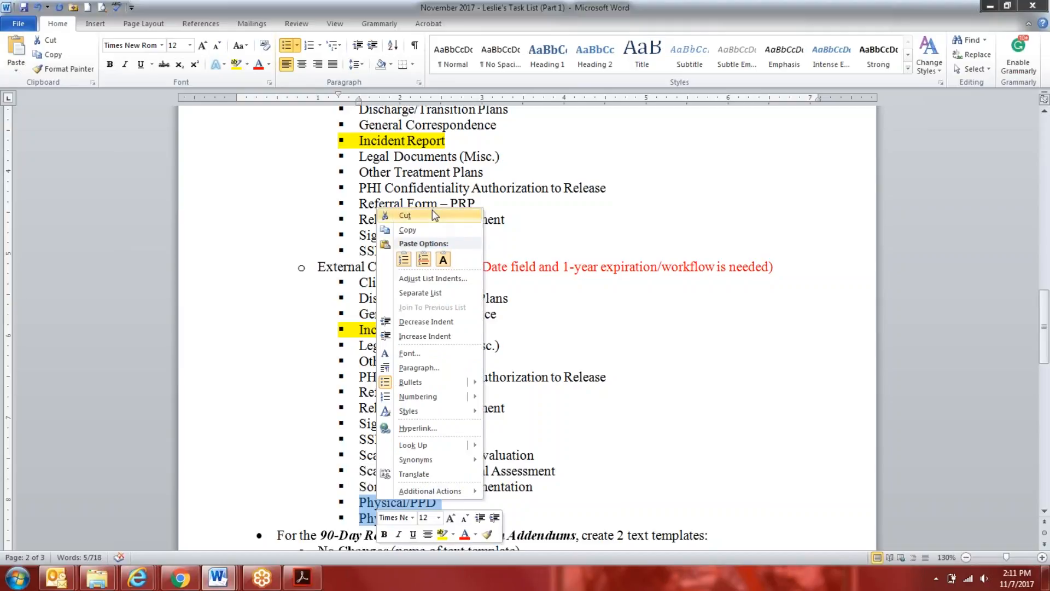
{"action": "left_click", "coordinate": [405, 216]}
{"action": "left_click", "coordinate": [634, 382]}
{"action": "key", "text": "Return"}
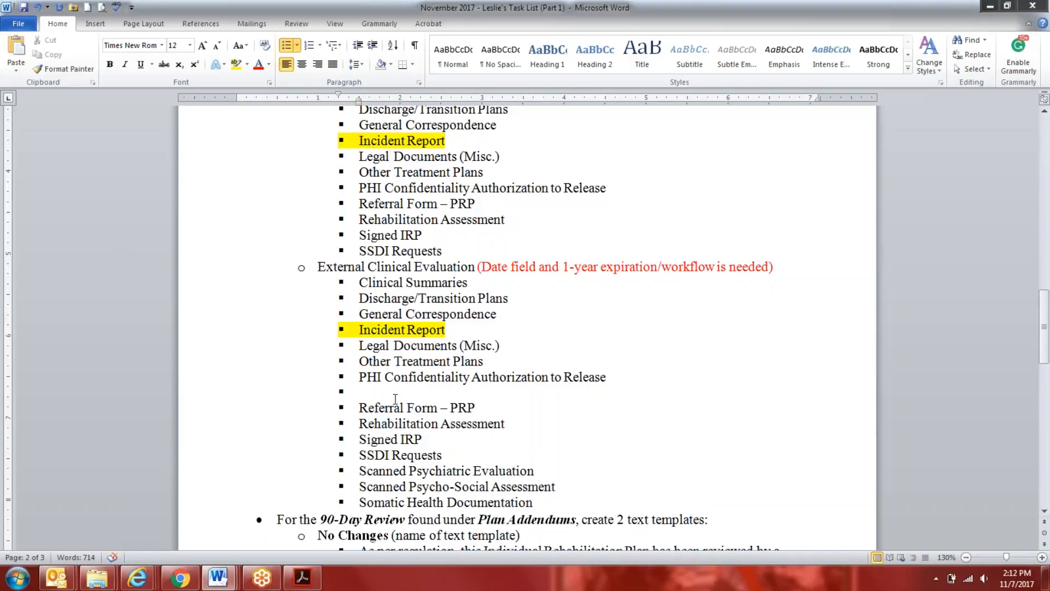
{"action": "right_click", "coordinate": [366, 391]}
{"action": "left_click", "coordinate": [394, 153]}
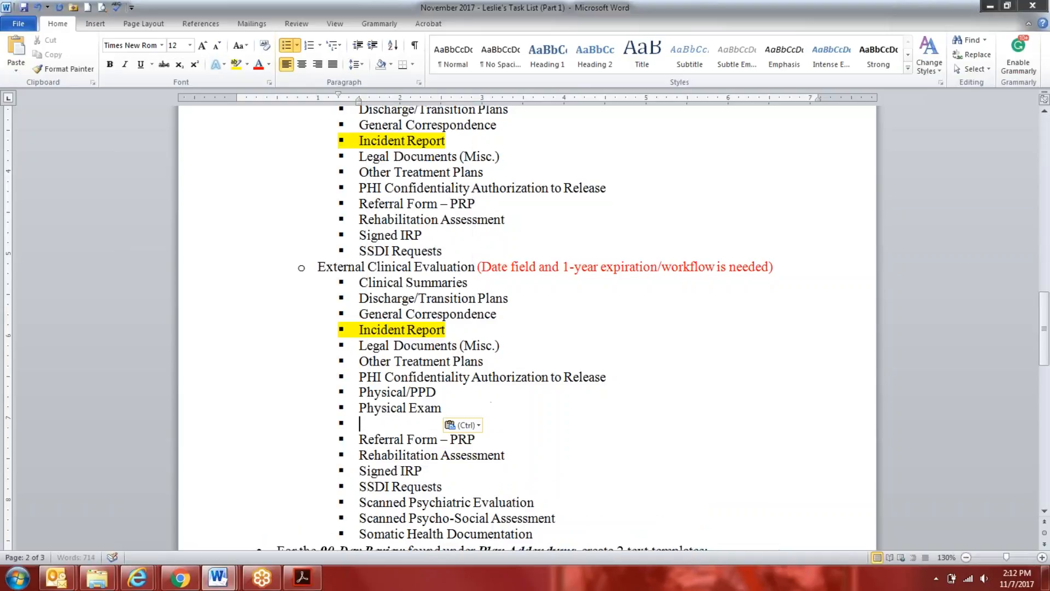
{"action": "key", "text": "BackSpace"}
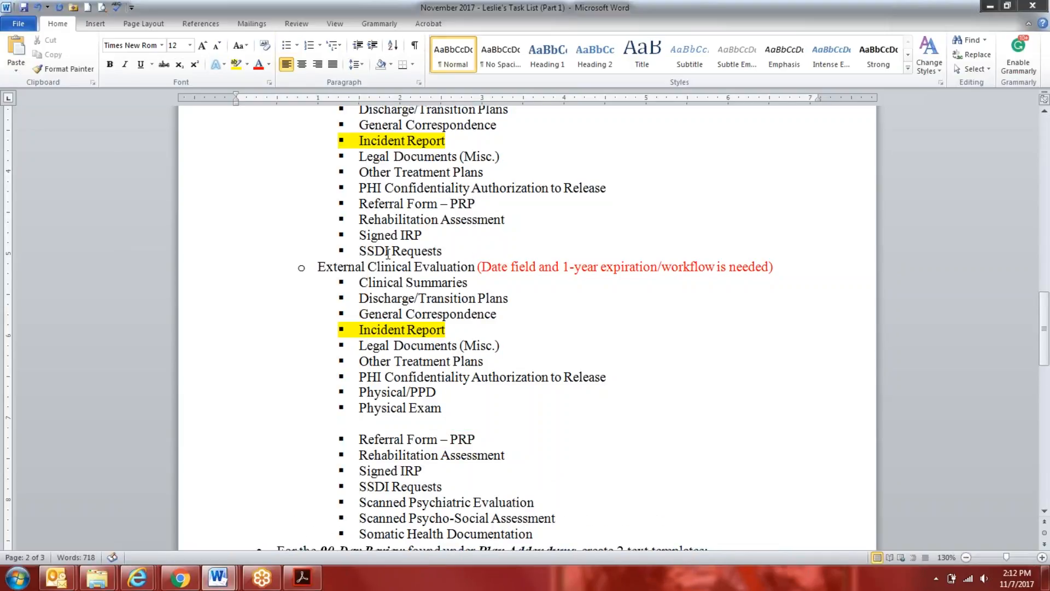
{"action": "key", "text": "BackSpace"}
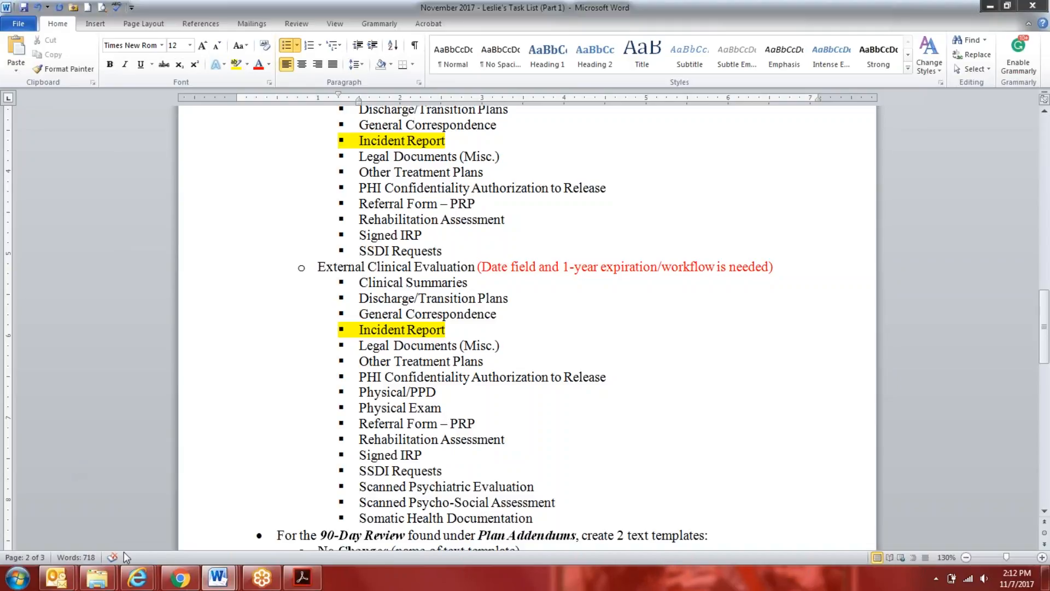
Switch to Evolv, open the client's Benefit Assignments record for editing, and widen and reposition its form window
{"action": "mouse_move", "coordinate": [136, 577]}
{"action": "left_click", "coordinate": [100, 537]}
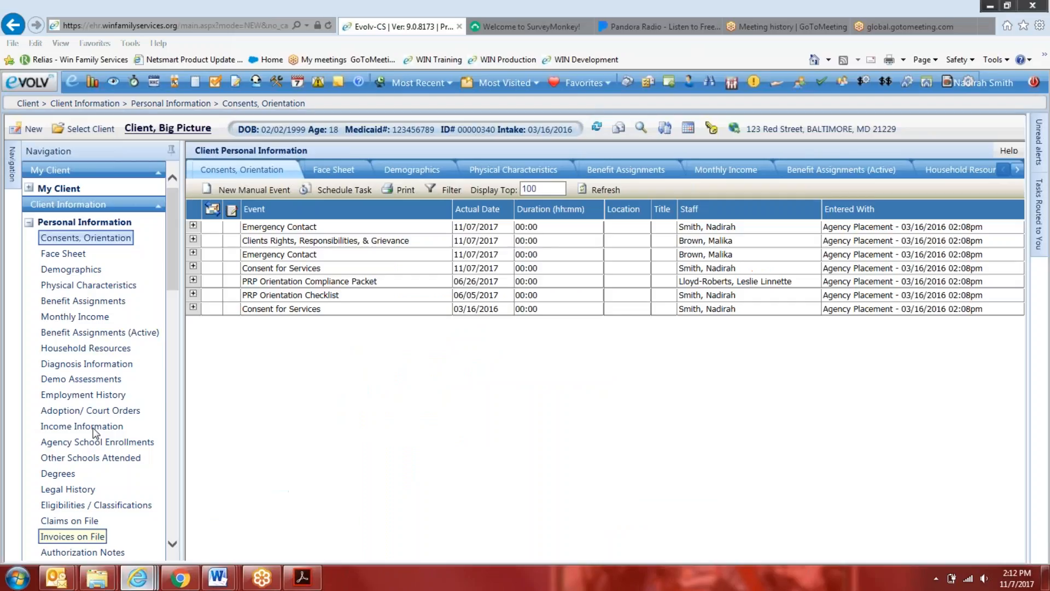
{"action": "left_click", "coordinate": [88, 301]}
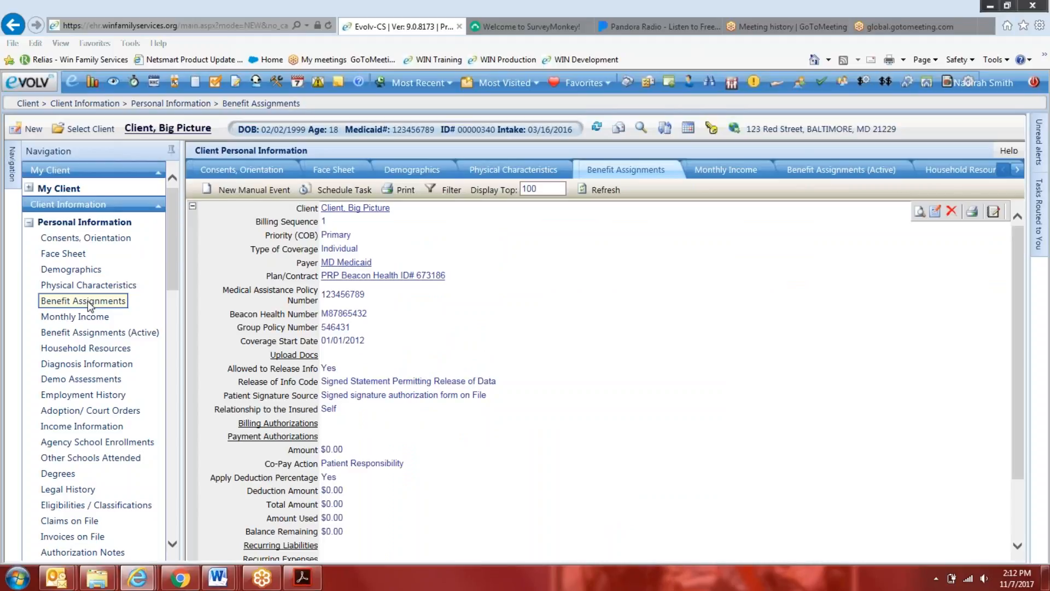
{"action": "left_click", "coordinate": [934, 212]}
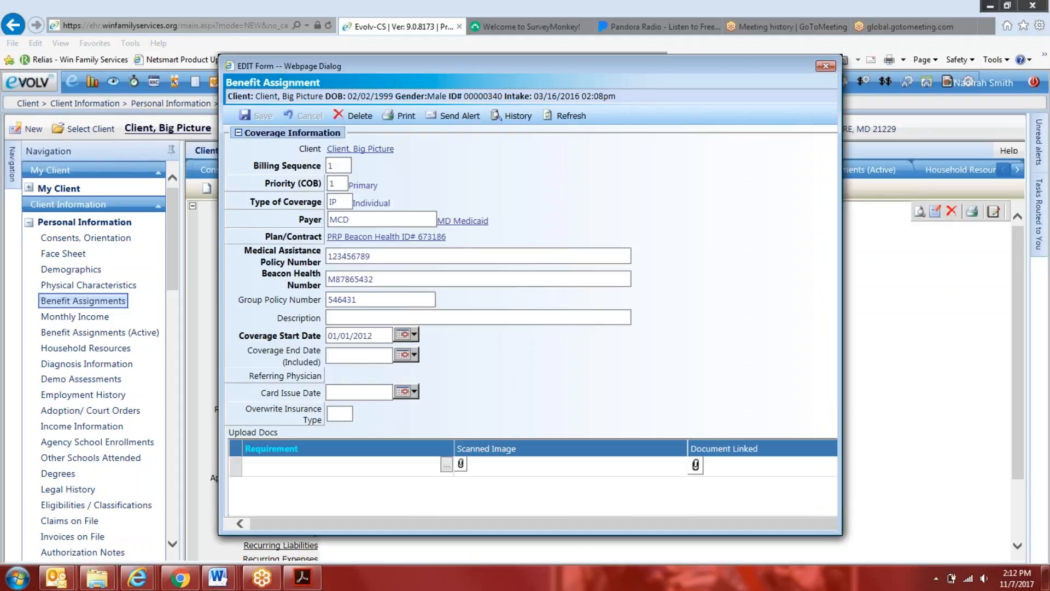
{"action": "left_click_drag", "start_coordinate": [839, 118], "coordinate": [980, 117]}
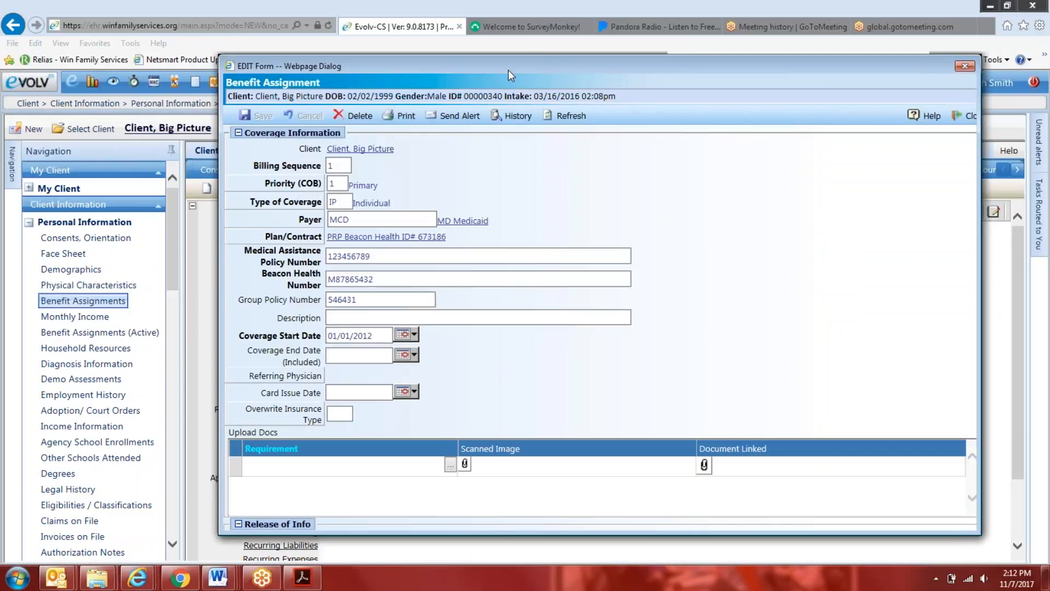
{"action": "left_click_drag", "start_coordinate": [507, 70], "coordinate": [507, 54]}
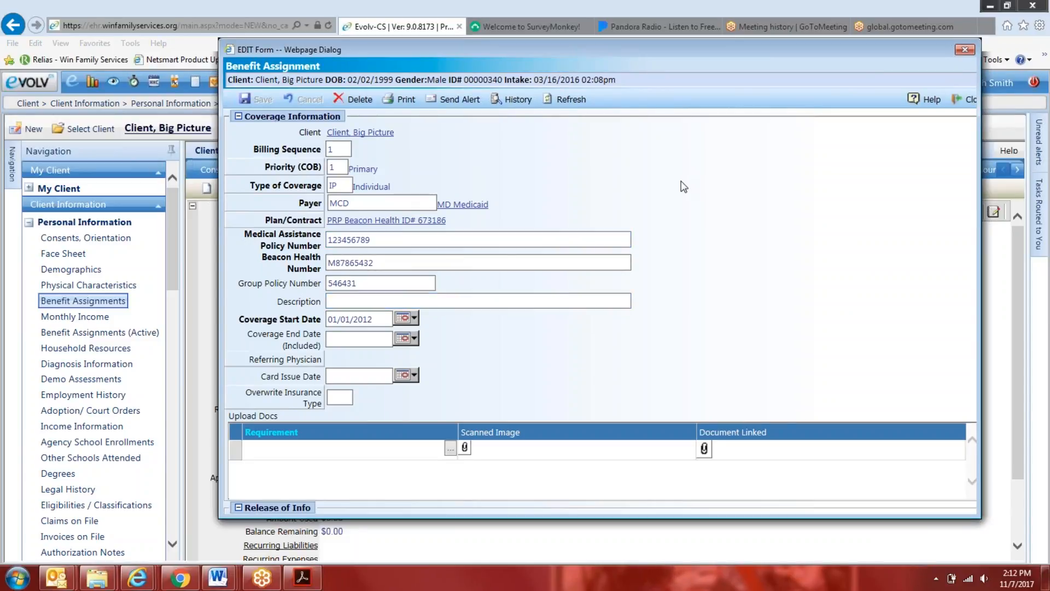
Review the requirement options offered under Upload Docs in the Benefit Assignment form, and close the form without choosing one
{"action": "scroll", "coordinate": [526, 378], "scroll_direction": "down", "scroll_amount": 1}
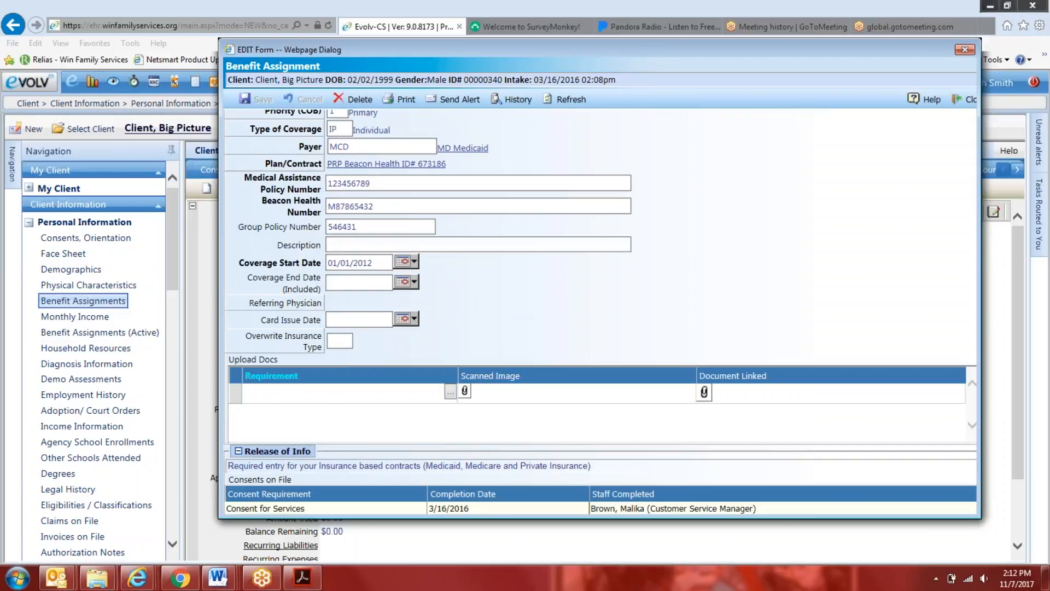
{"action": "left_click_drag", "start_coordinate": [637, 40], "coordinate": [630, 145]}
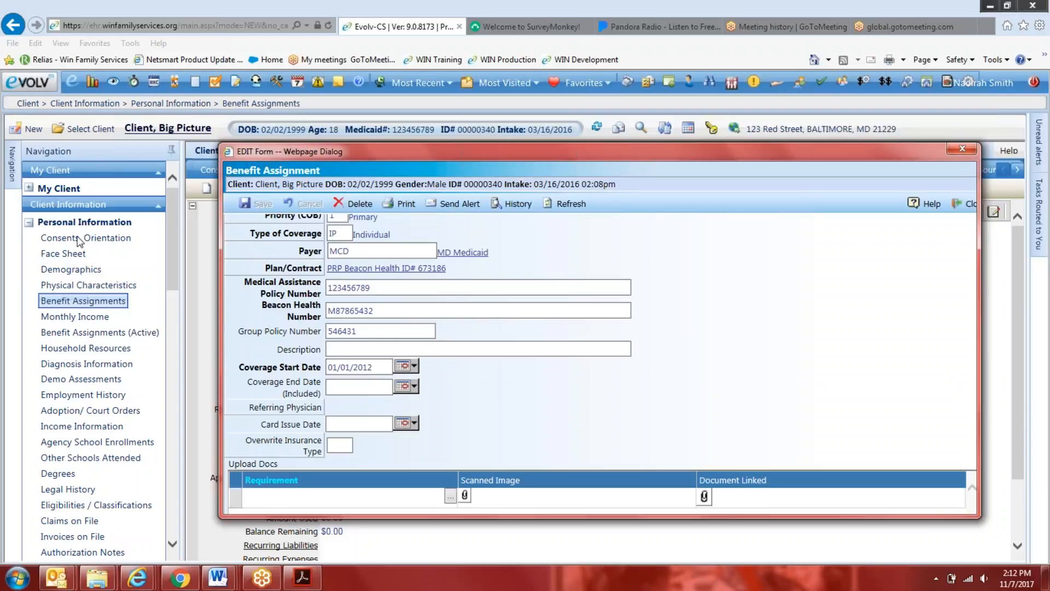
{"action": "scroll", "coordinate": [488, 362], "scroll_direction": "down", "scroll_amount": 2}
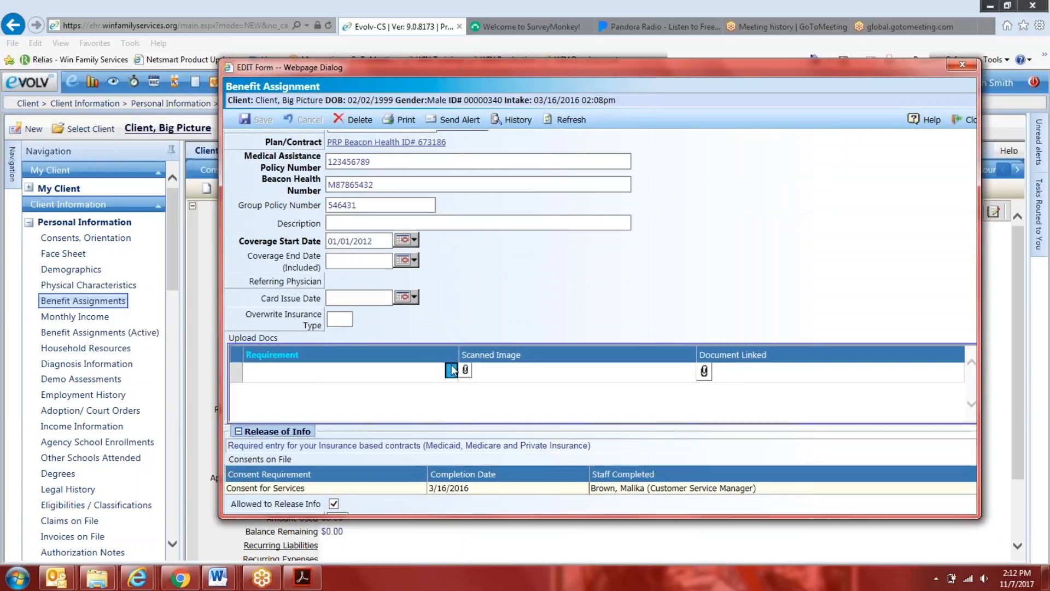
{"action": "left_click", "coordinate": [452, 364]}
{"action": "left_click_drag", "start_coordinate": [464, 93], "coordinate": [676, 80]}
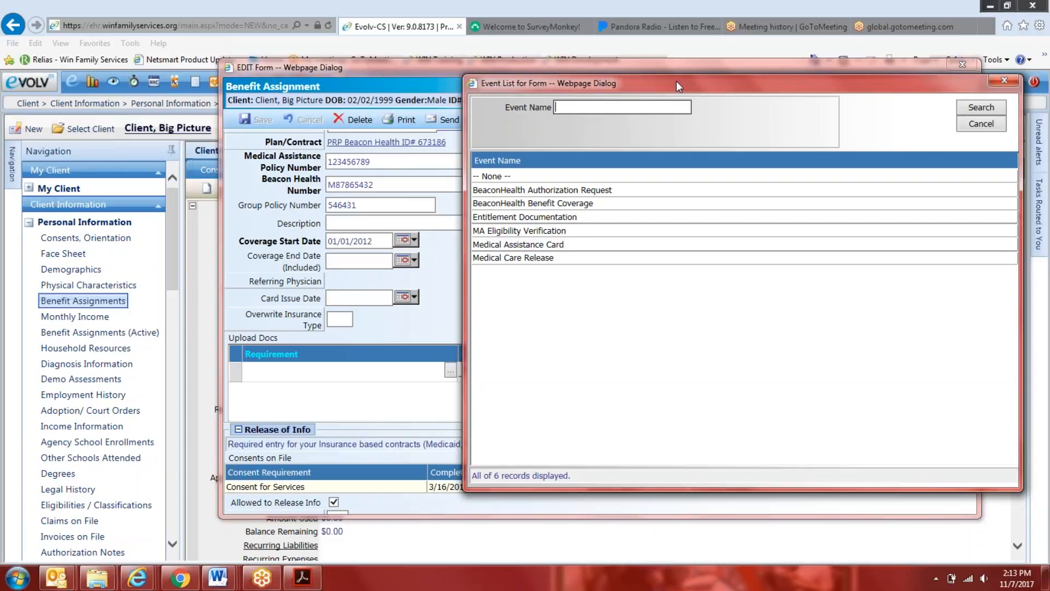
{"action": "left_click", "coordinate": [1007, 81]}
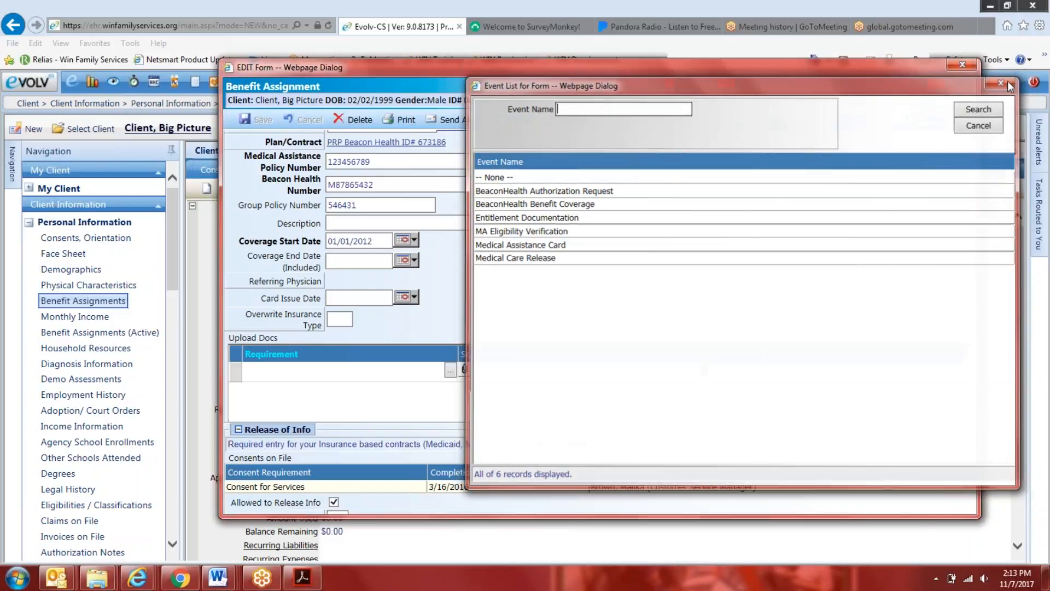
{"action": "left_click", "coordinate": [970, 66]}
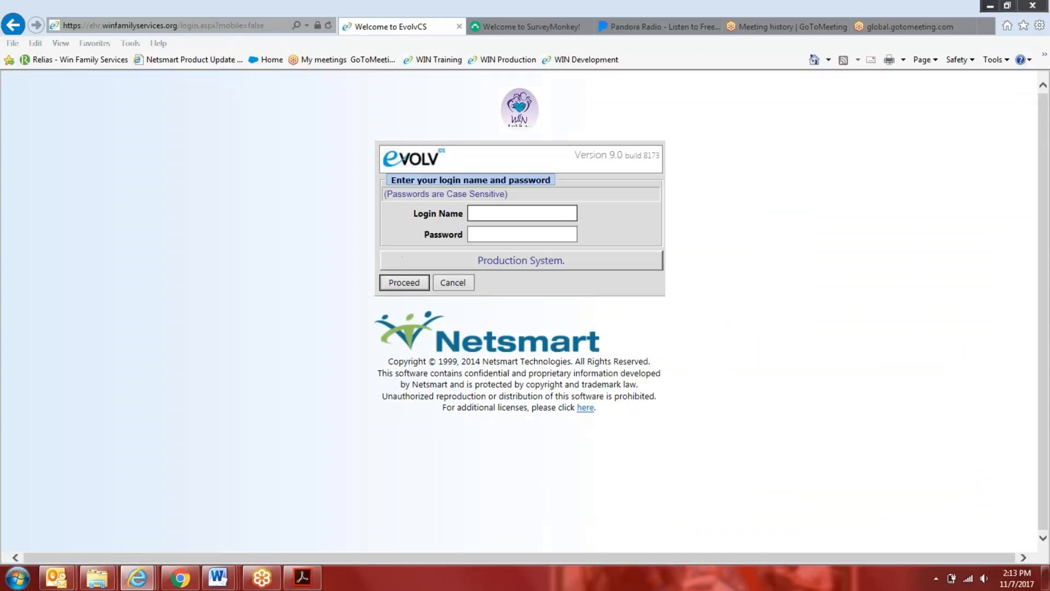
Log in to the Evolv production system with the staff member's login name and account password
{"action": "key", "text": "Tab"}
{"action": "type", "text": "••••••••••••••••••••"}
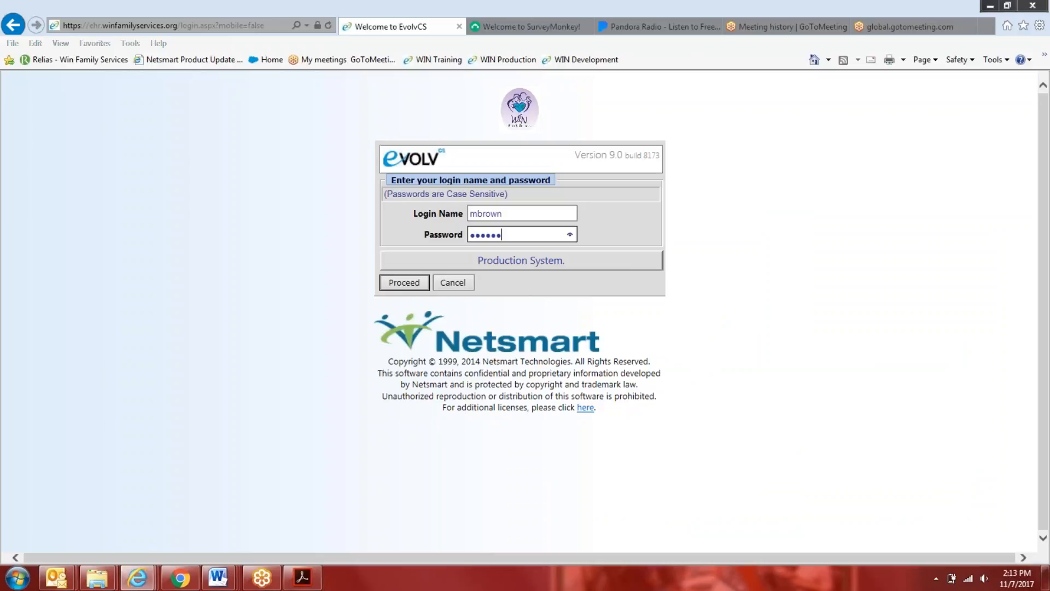
{"action": "key", "text": "Return"}
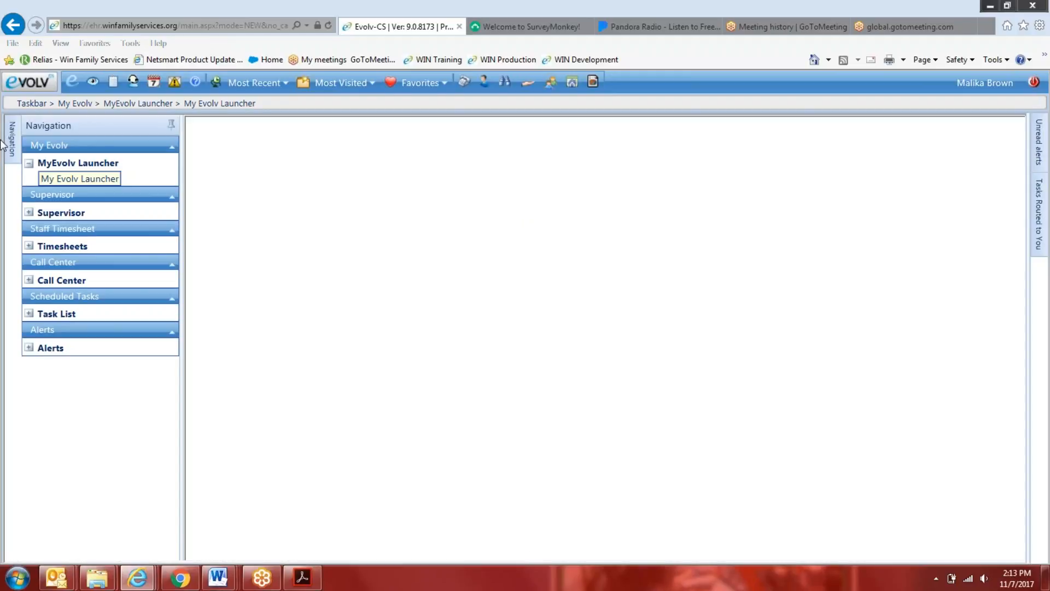
Open the Benefit Assignments page within the client Personal Information area
{"action": "left_click", "coordinate": [40, 80]}
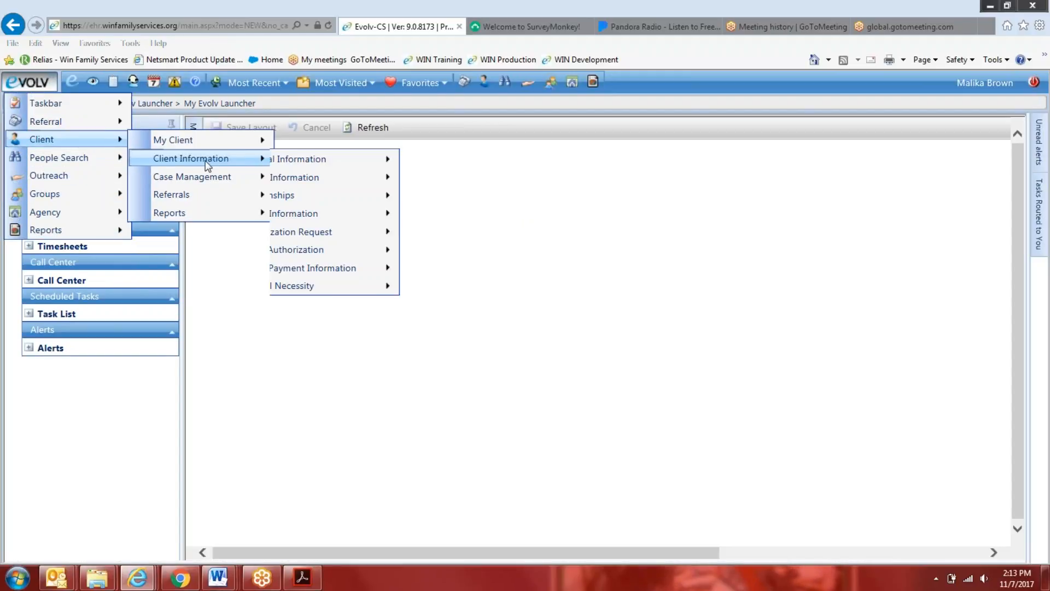
{"action": "mouse_move", "coordinate": [92, 143]}
{"action": "mouse_move", "coordinate": [207, 164]}
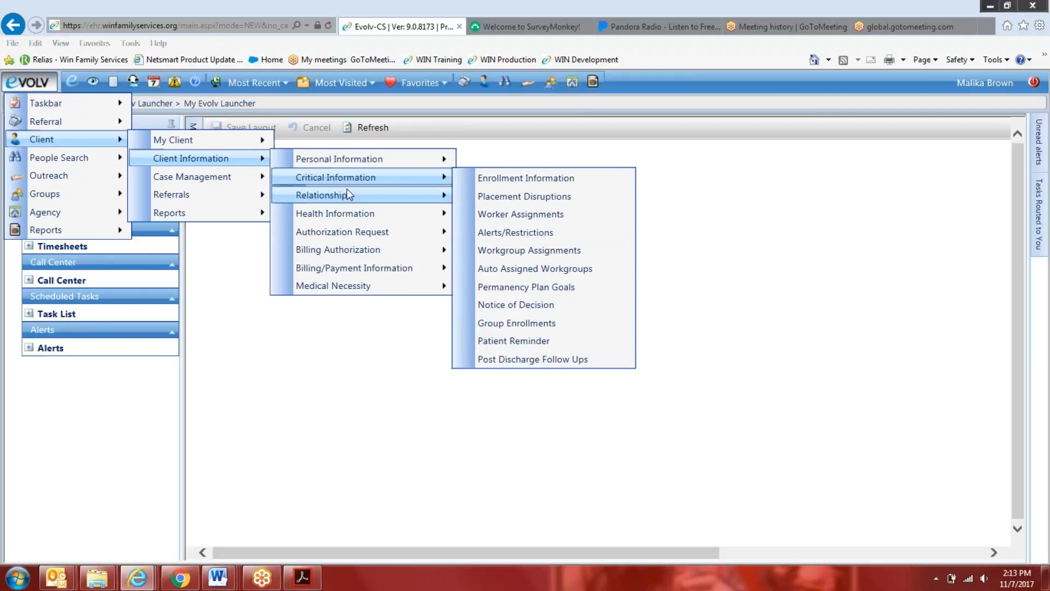
{"action": "mouse_move", "coordinate": [351, 195]}
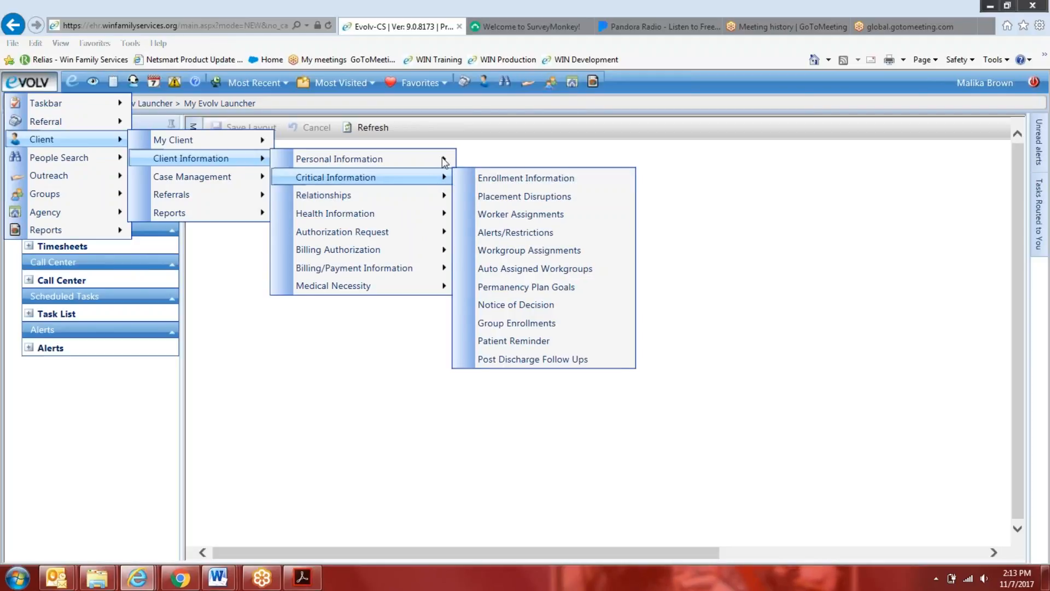
{"action": "mouse_move", "coordinate": [469, 169]}
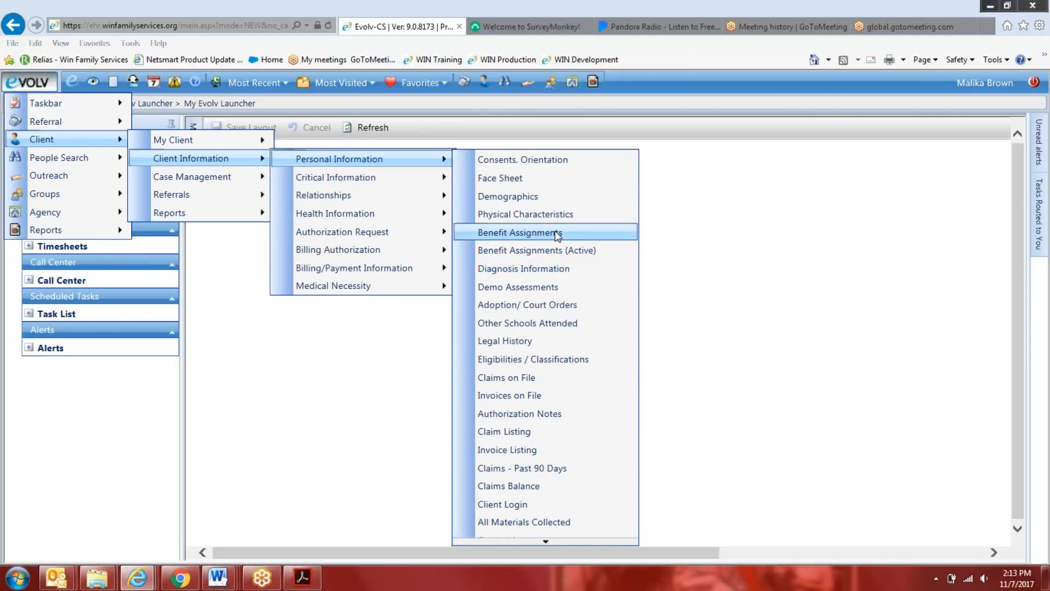
{"action": "left_click", "coordinate": [520, 232]}
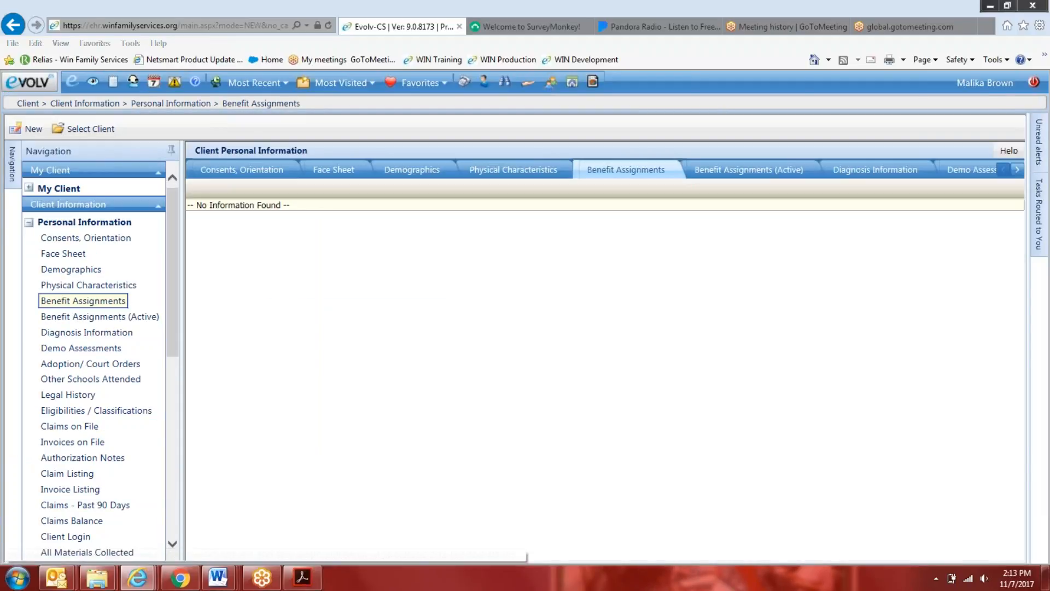
Search the client list by last name with %, refine the search to %client, and select the Big Picture test client
{"action": "left_click", "coordinate": [101, 129]}
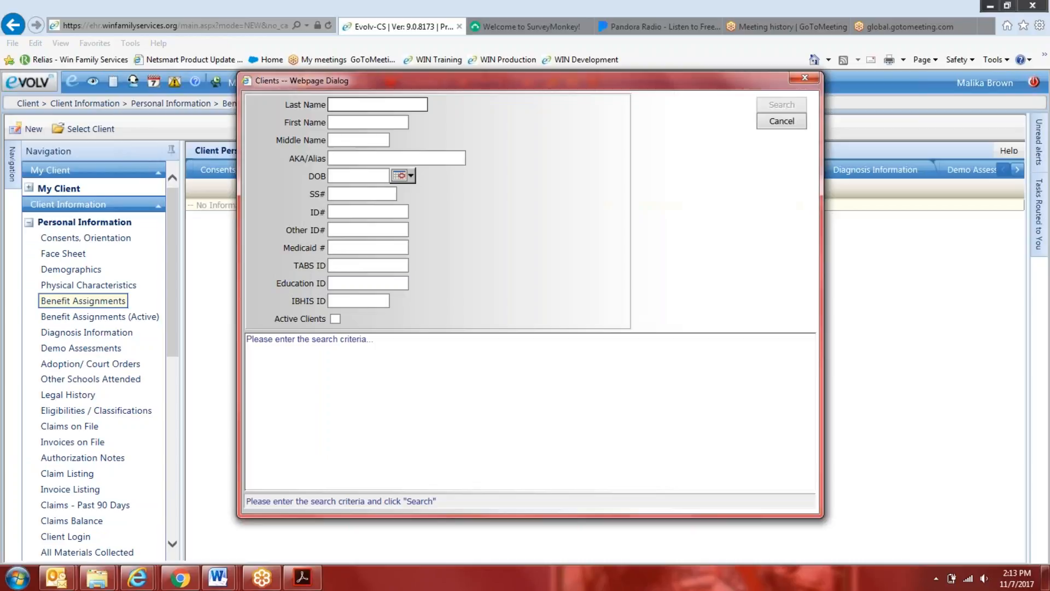
{"action": "type", "text": "%"}
{"action": "key", "text": "BackSpace"}
{"action": "type", "text": "%"}
{"action": "key", "text": "Return"}
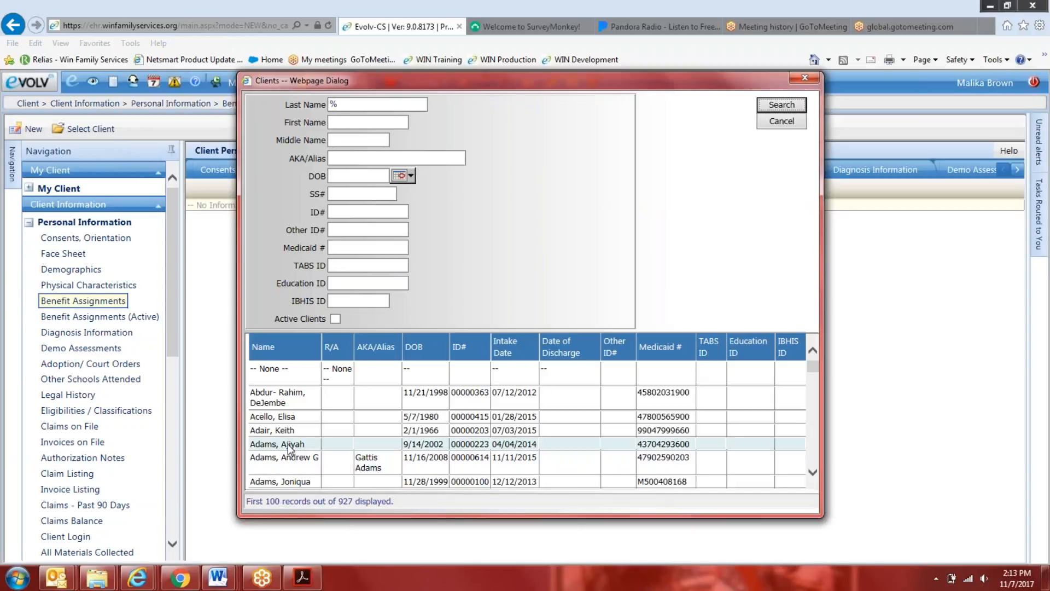
{"action": "left_click", "coordinate": [364, 104]}
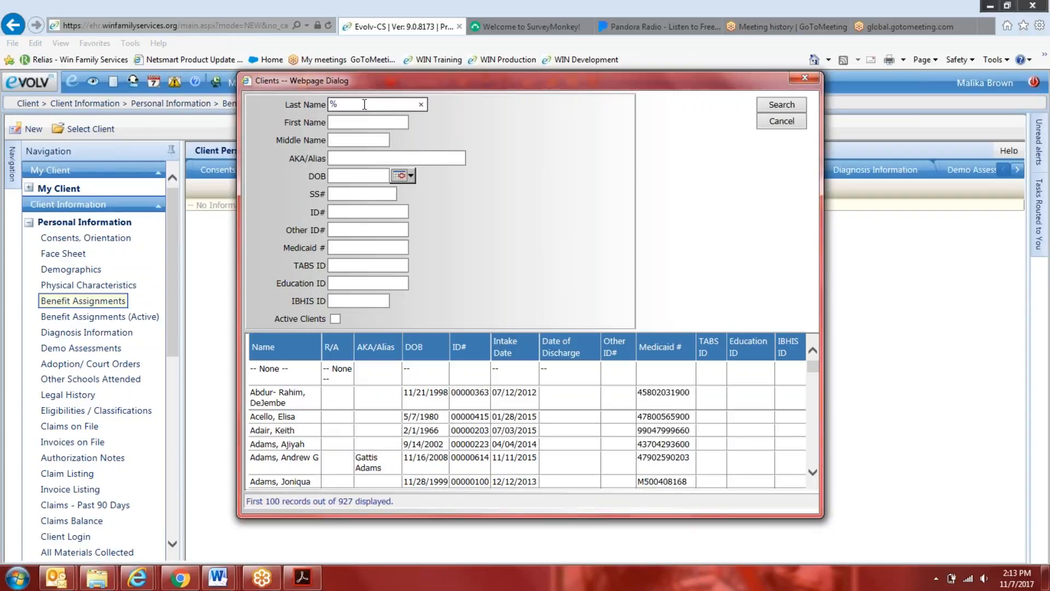
{"action": "type", "text": "client"}
{"action": "key", "text": "Return"}
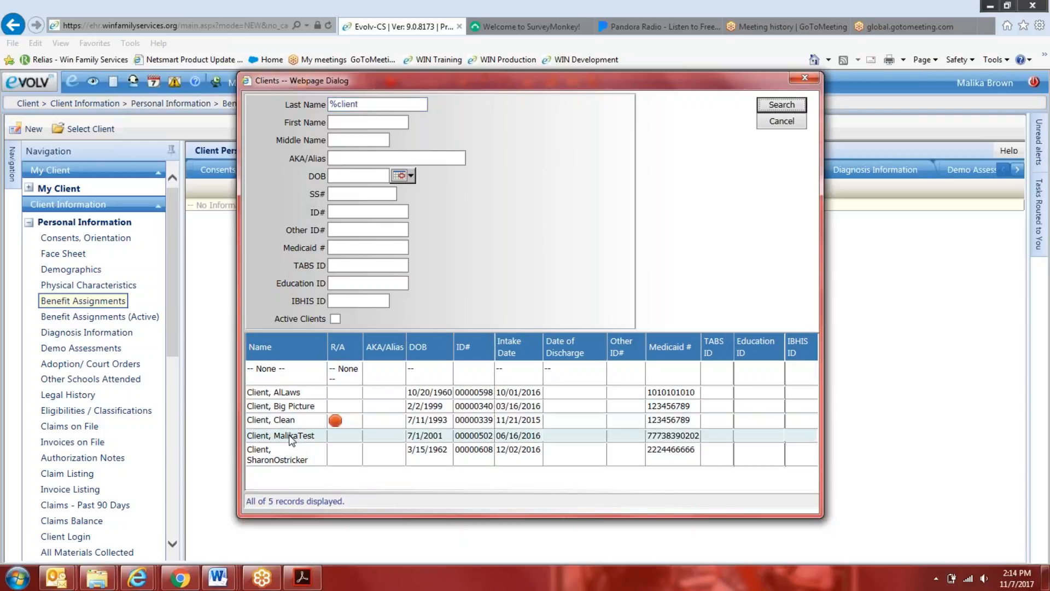
{"action": "left_click", "coordinate": [296, 406]}
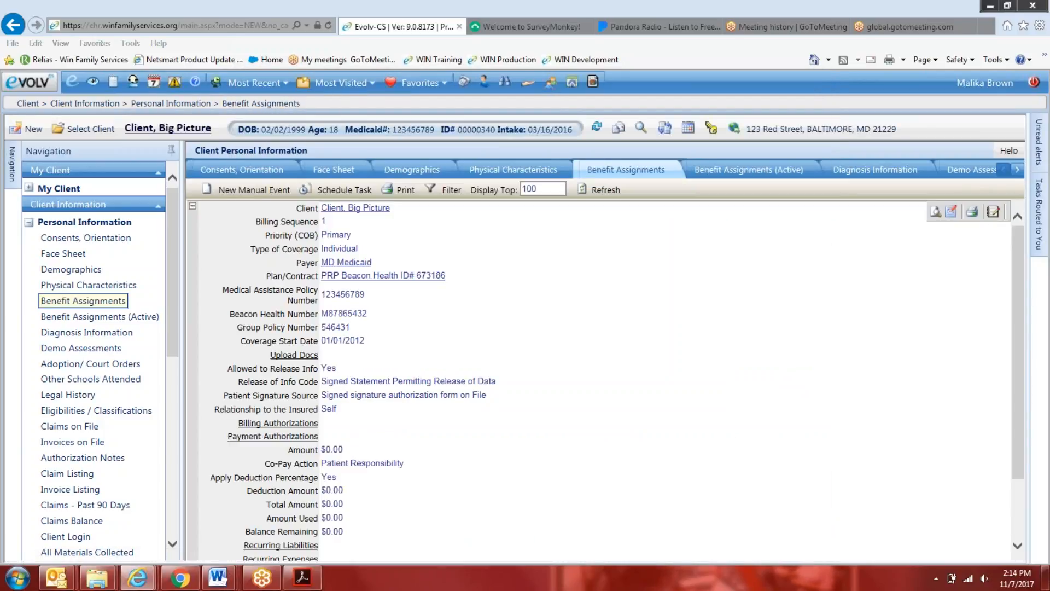
Expand Upload Docs on the client's benefit record, open the record for editing, and review the Upload Docs requirement options without choosing one
{"action": "left_click", "coordinate": [309, 357]}
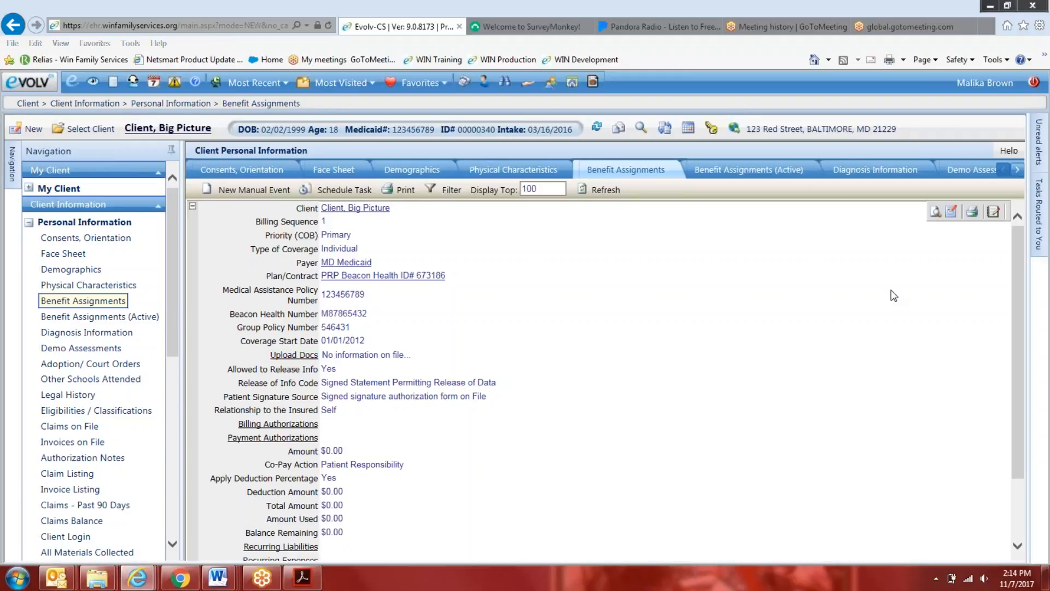
{"action": "left_click", "coordinate": [952, 211]}
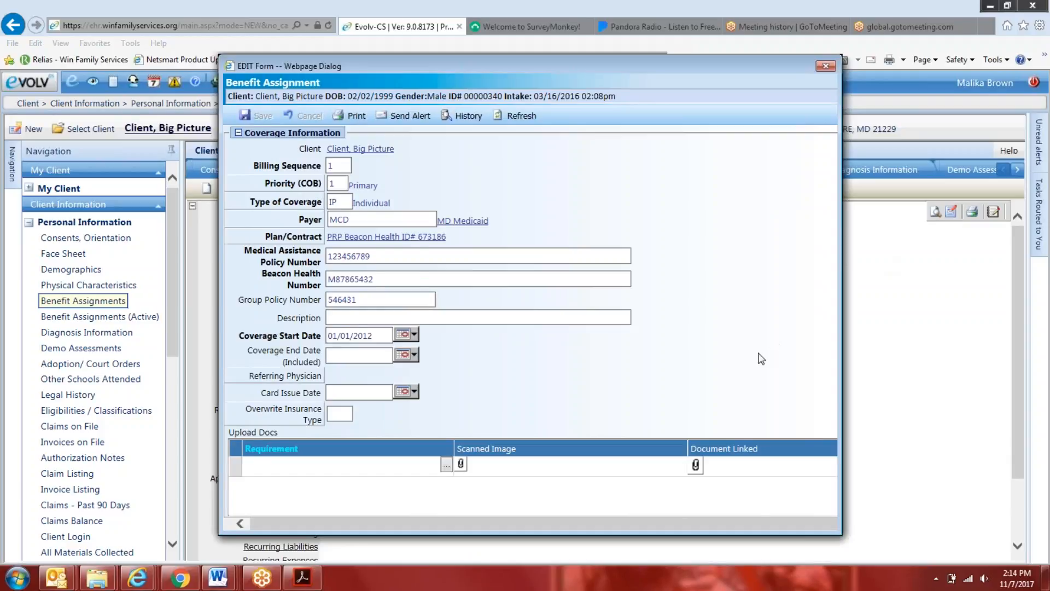
{"action": "scroll", "coordinate": [722, 376], "scroll_direction": "down", "scroll_amount": 1}
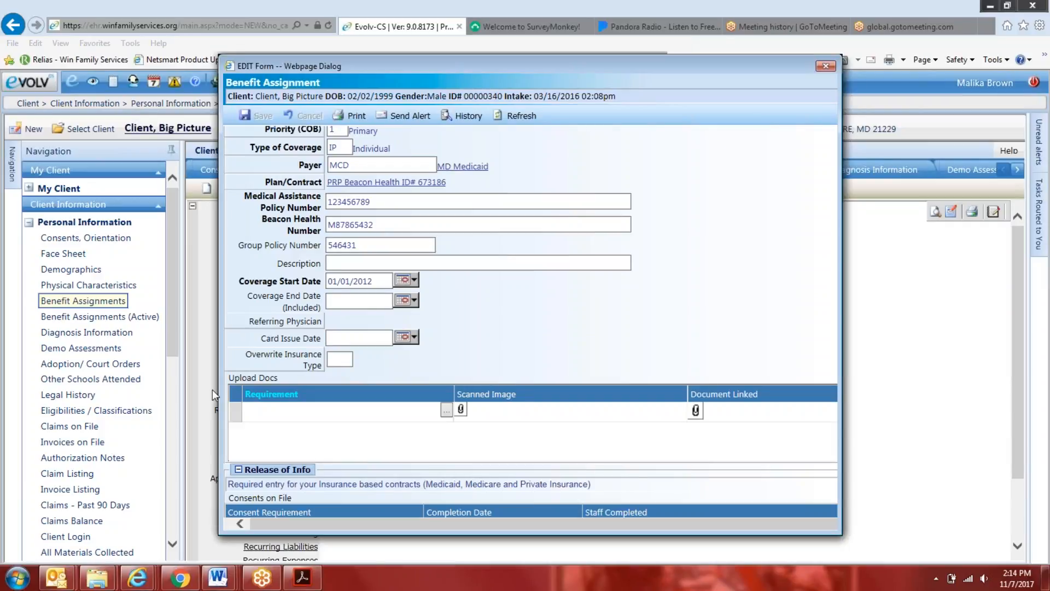
{"action": "left_click", "coordinate": [446, 410]}
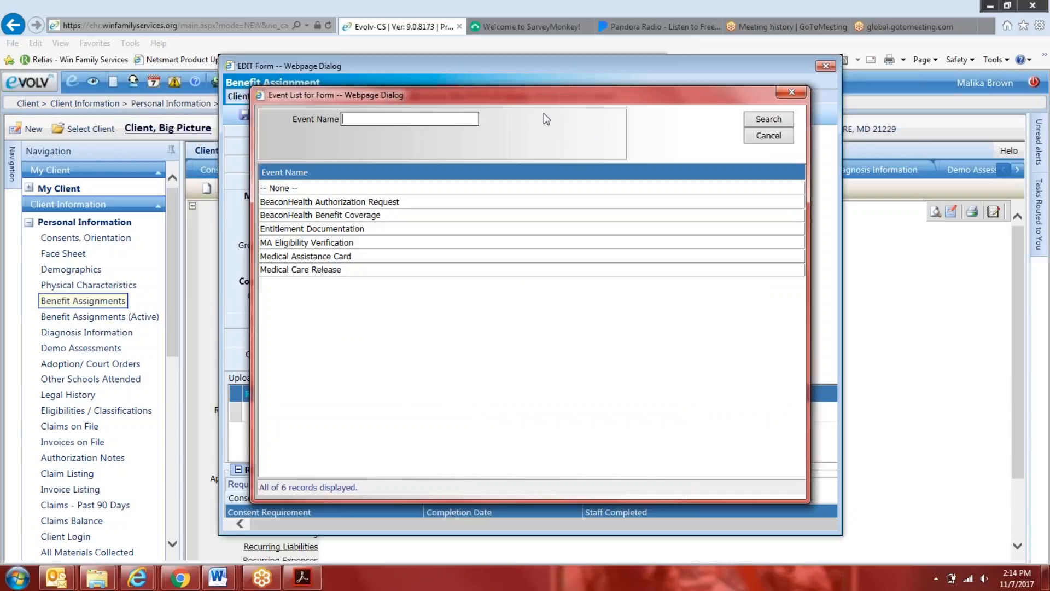
{"action": "left_click_drag", "start_coordinate": [558, 107], "coordinate": [791, 114]}
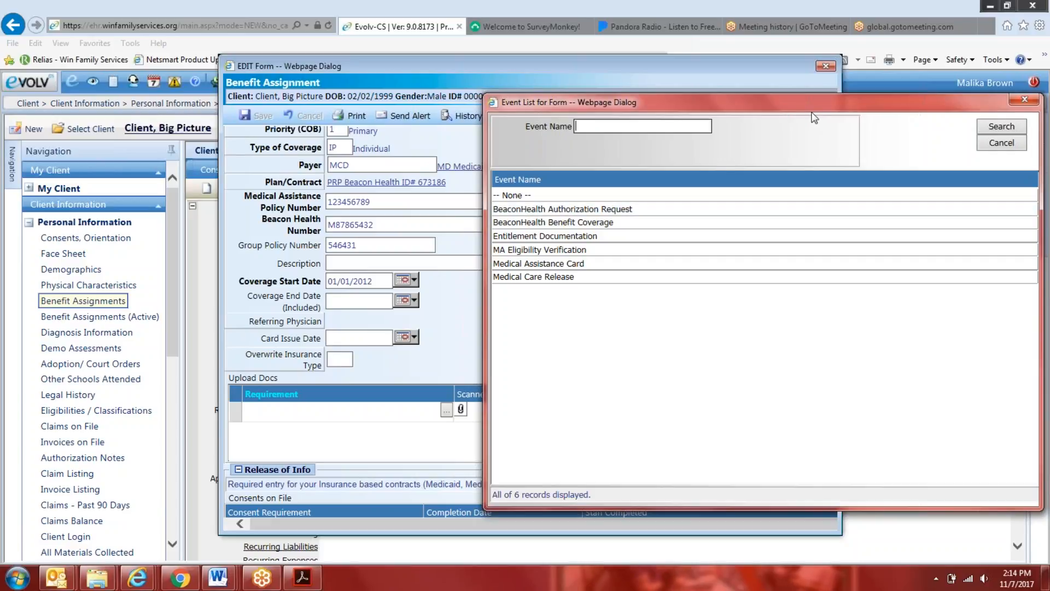
{"action": "left_click_drag", "start_coordinate": [817, 106], "coordinate": [686, 118]}
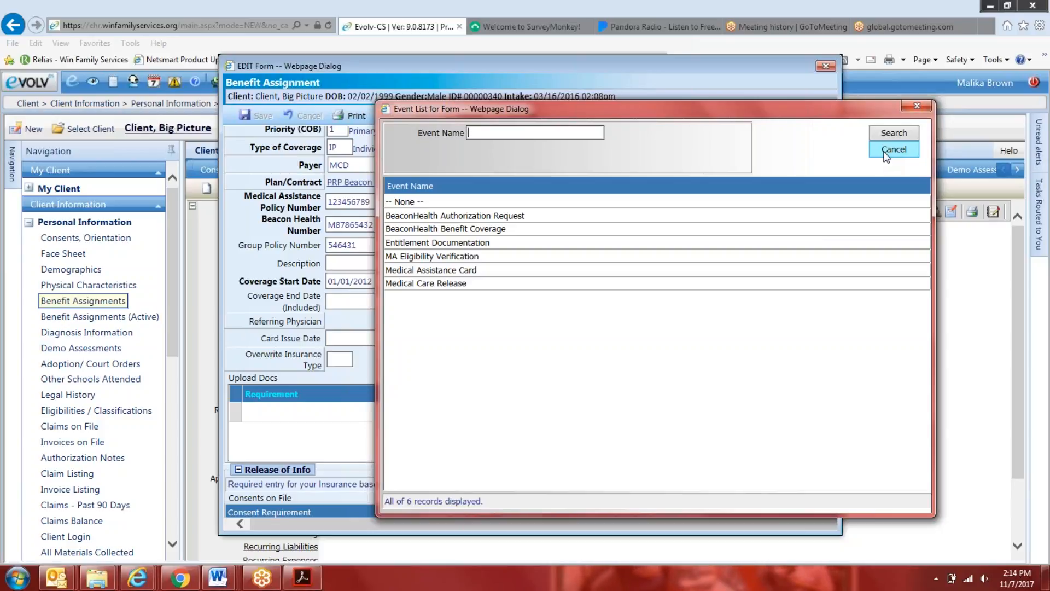
{"action": "left_click", "coordinate": [886, 153]}
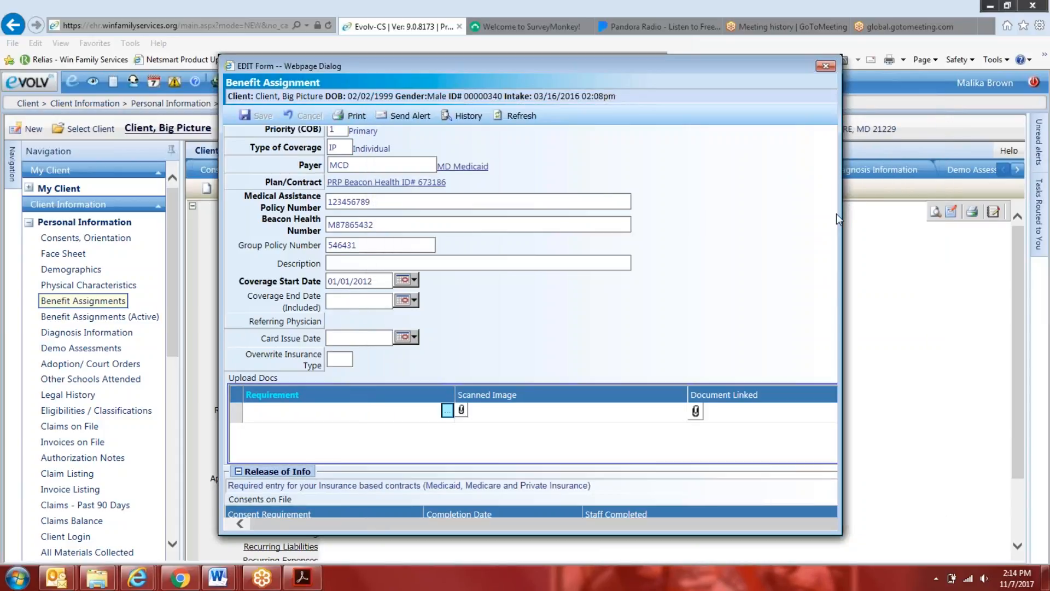
Widen the Benefit Assignment form, review its Coverage Information, Upload Docs and Release of Info sections, and close it without changes
{"action": "left_click_drag", "start_coordinate": [840, 208], "coordinate": [950, 209]}
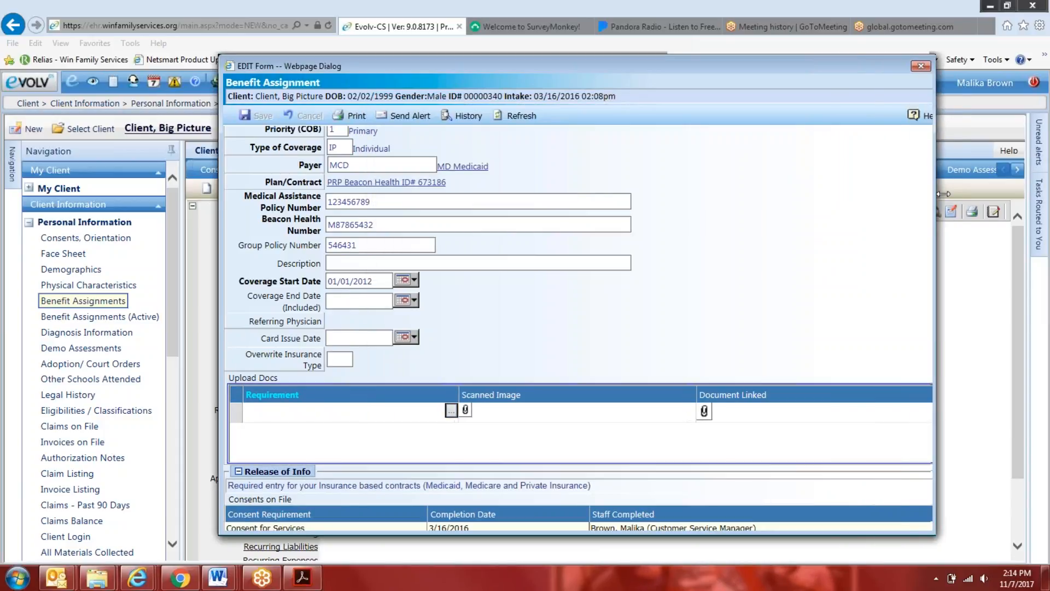
{"action": "scroll", "coordinate": [840, 268], "scroll_direction": "down", "scroll_amount": 1}
{"action": "scroll", "coordinate": [837, 262], "scroll_direction": "down", "scroll_amount": 1}
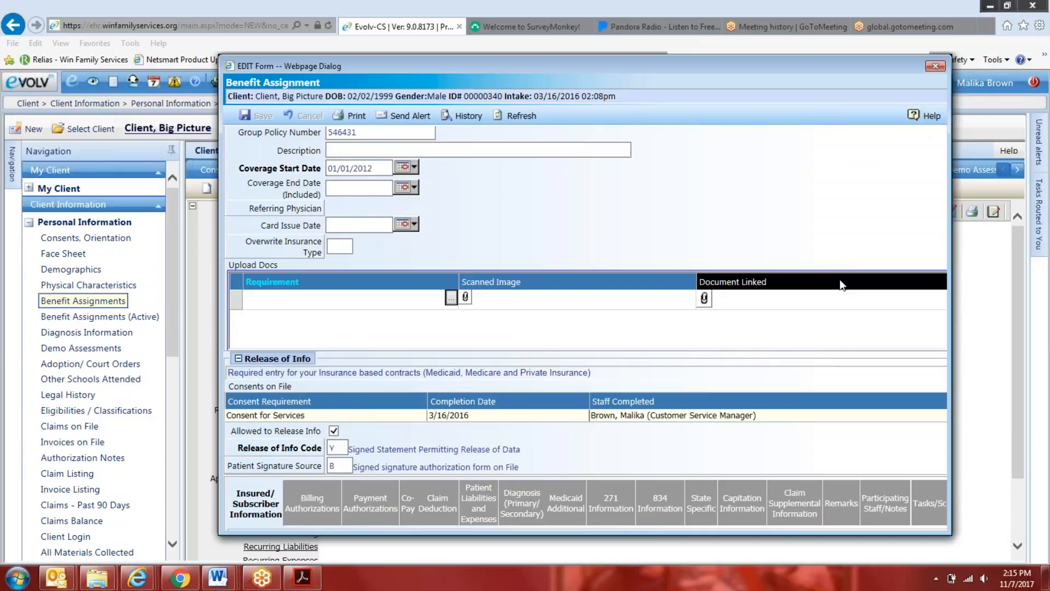
{"action": "scroll", "coordinate": [842, 284], "scroll_direction": "up", "scroll_amount": 3}
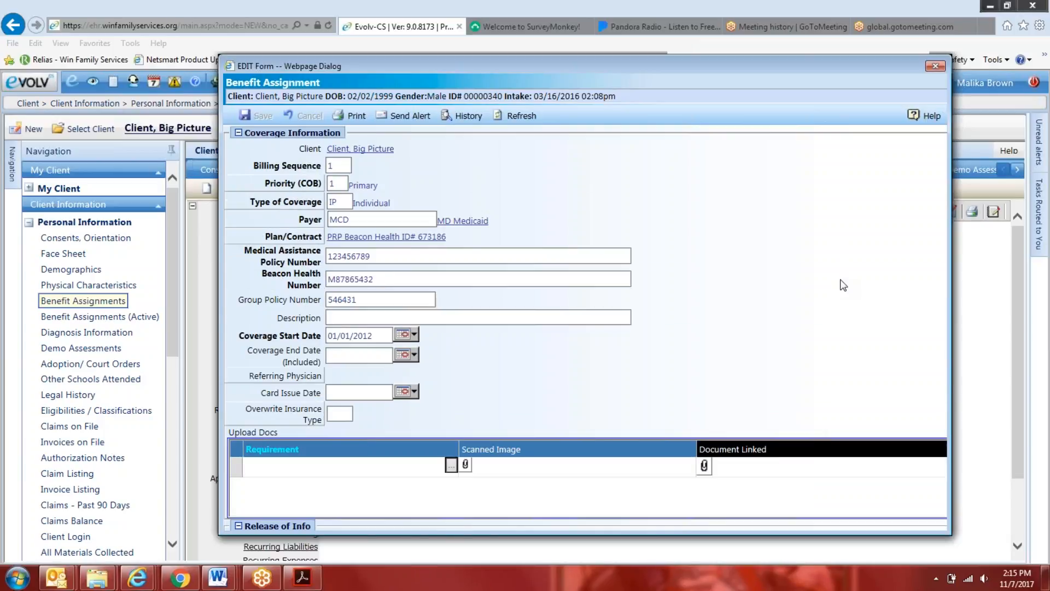
{"action": "scroll", "coordinate": [842, 284], "scroll_direction": "down", "scroll_amount": 1}
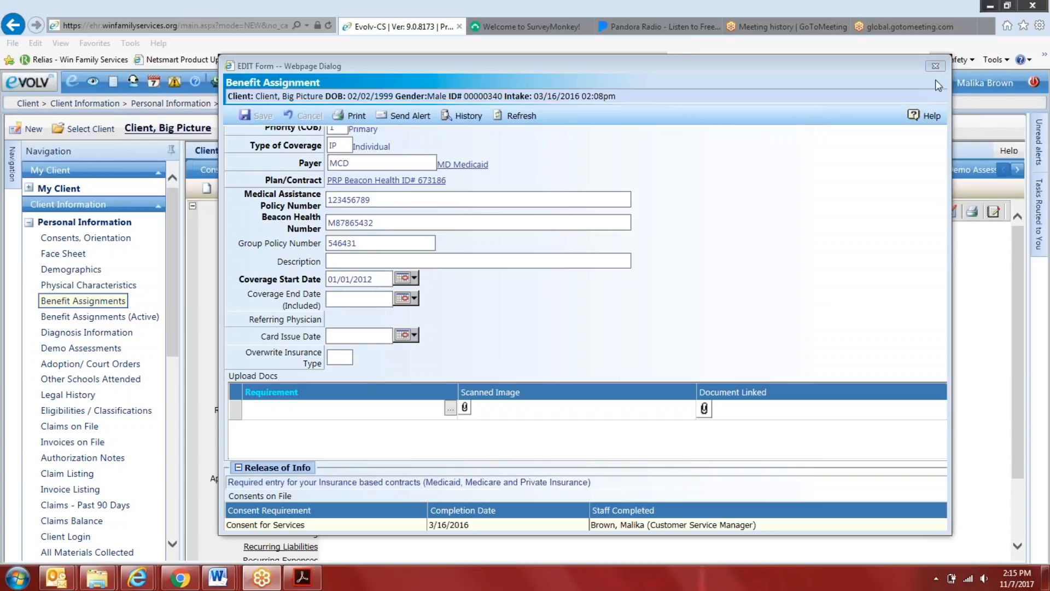
{"action": "left_click", "coordinate": [928, 62]}
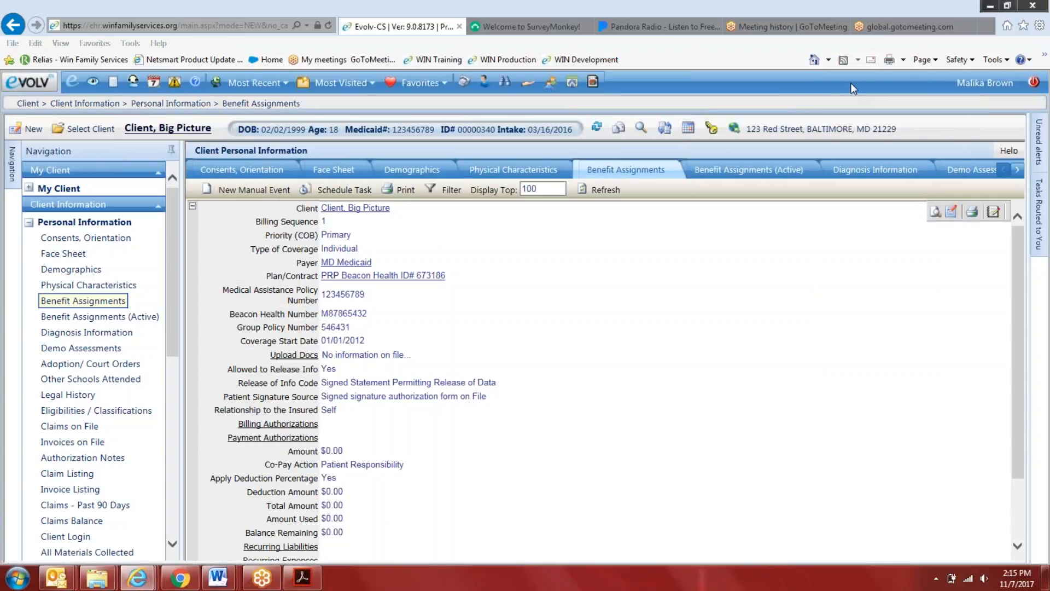
Open the logged-in staff member's own information and examine the log-in details, direct case assignments and workgroup enrollments
{"action": "left_click", "coordinate": [973, 81]}
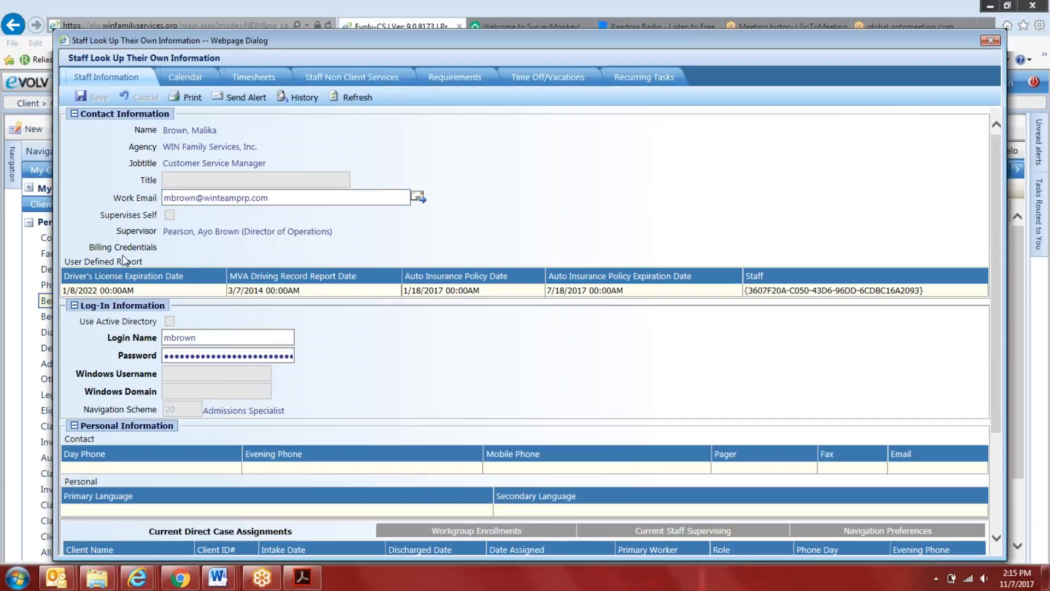
{"action": "scroll", "coordinate": [198, 304], "scroll_direction": "down", "scroll_amount": 3}
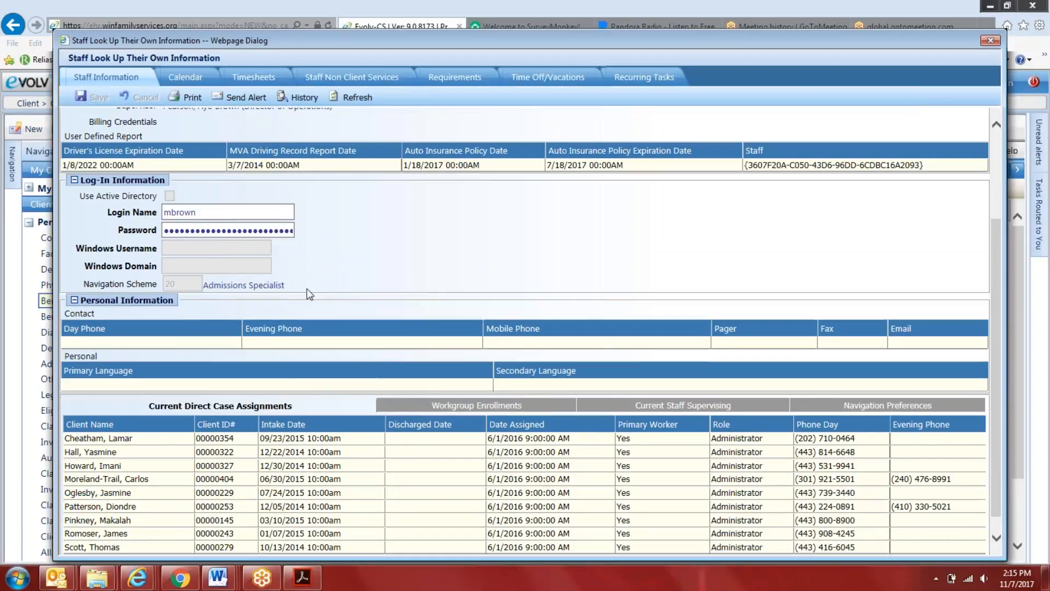
{"action": "scroll", "coordinate": [361, 365], "scroll_direction": "down", "scroll_amount": 1}
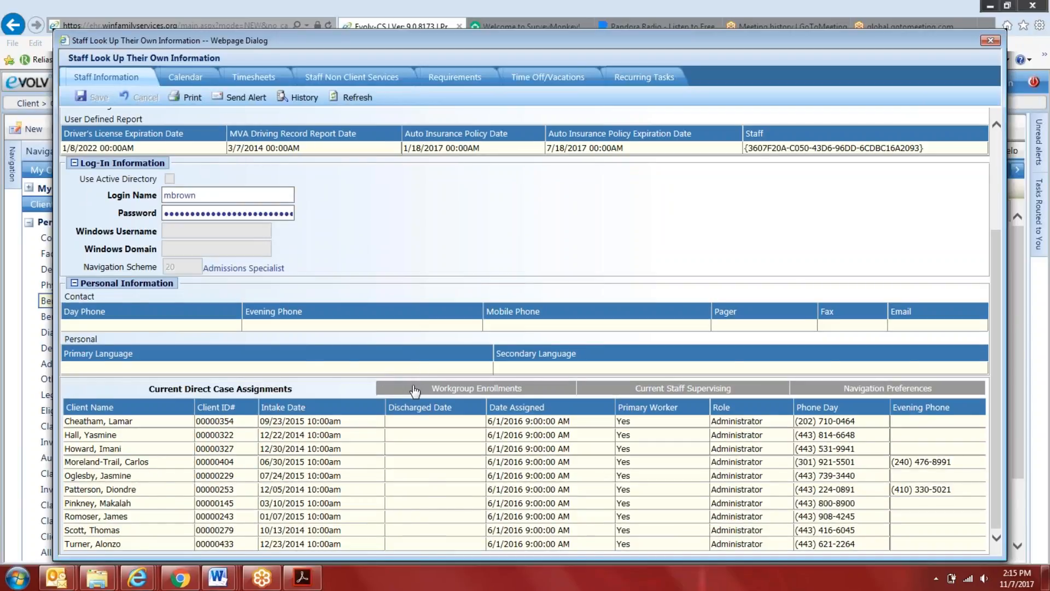
{"action": "left_click", "coordinate": [405, 389]}
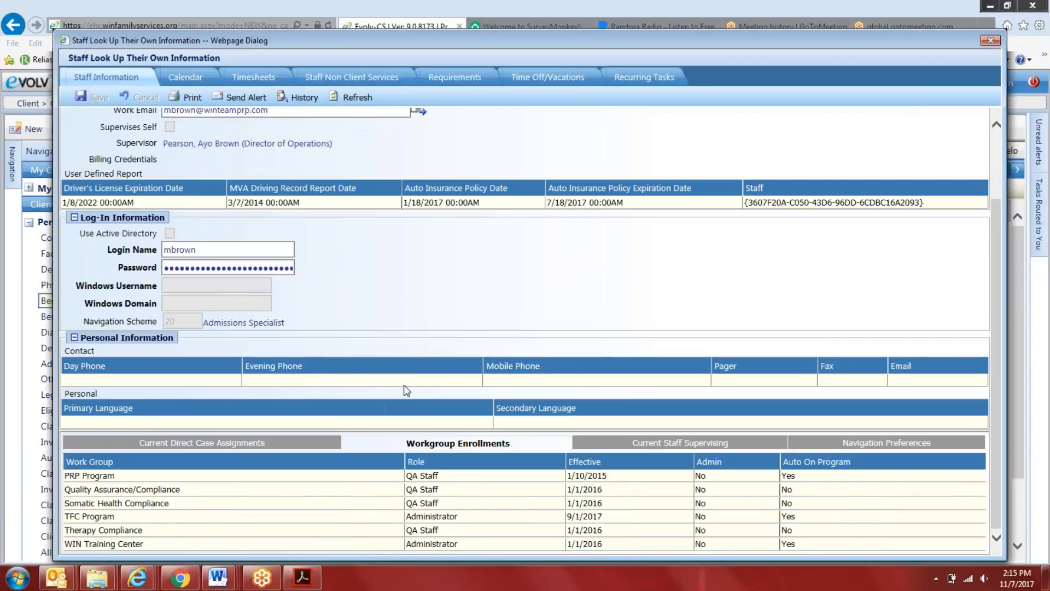
{"action": "left_click", "coordinate": [306, 444]}
{"action": "scroll", "coordinate": [366, 346], "scroll_direction": "down", "scroll_amount": 1}
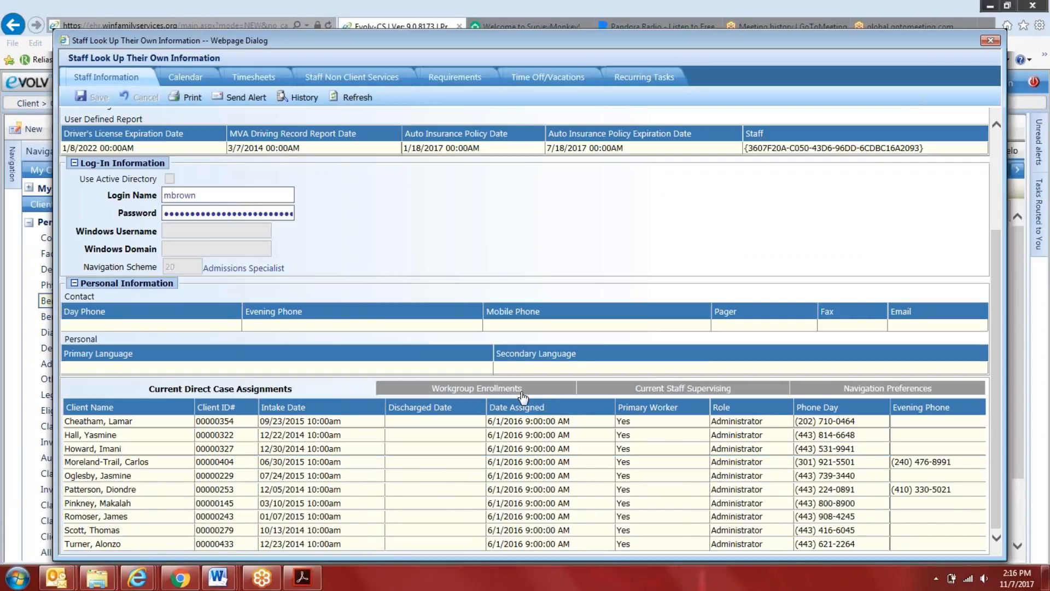
Check the Current Staff Supervising and Workgroup Enrollments lists for the staff member, and close the staff information
{"action": "left_click", "coordinate": [523, 396]}
{"action": "left_click", "coordinate": [668, 434]}
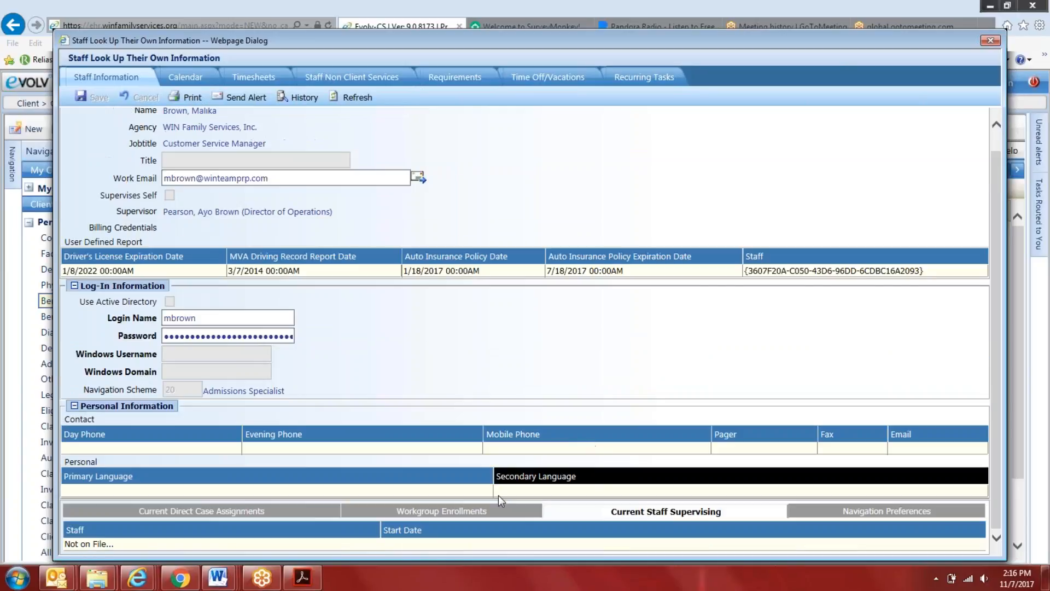
{"action": "left_click", "coordinate": [443, 500]}
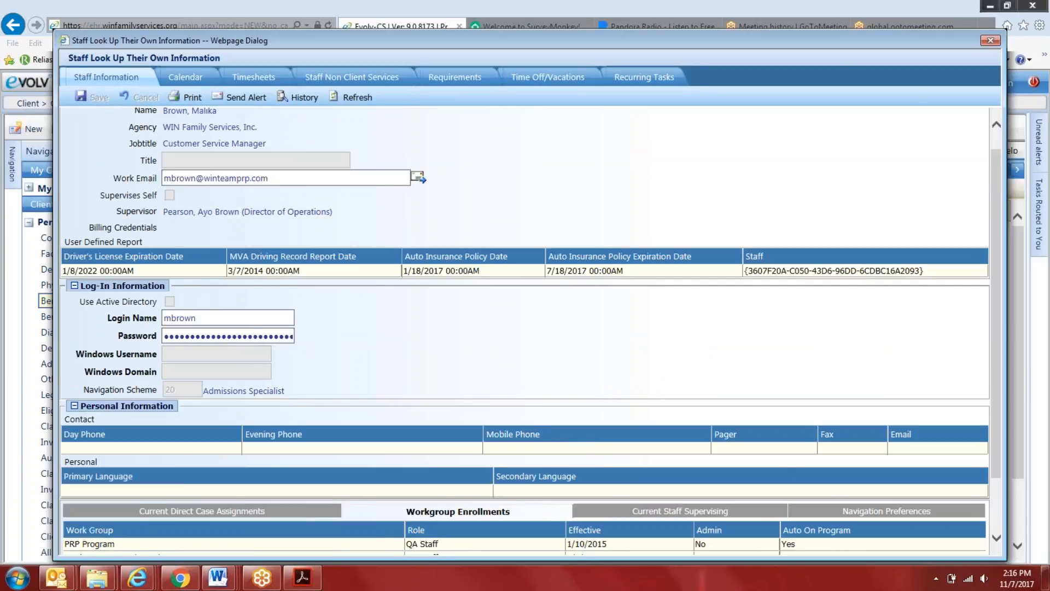
{"action": "scroll", "coordinate": [443, 492], "scroll_direction": "down", "scroll_amount": 1}
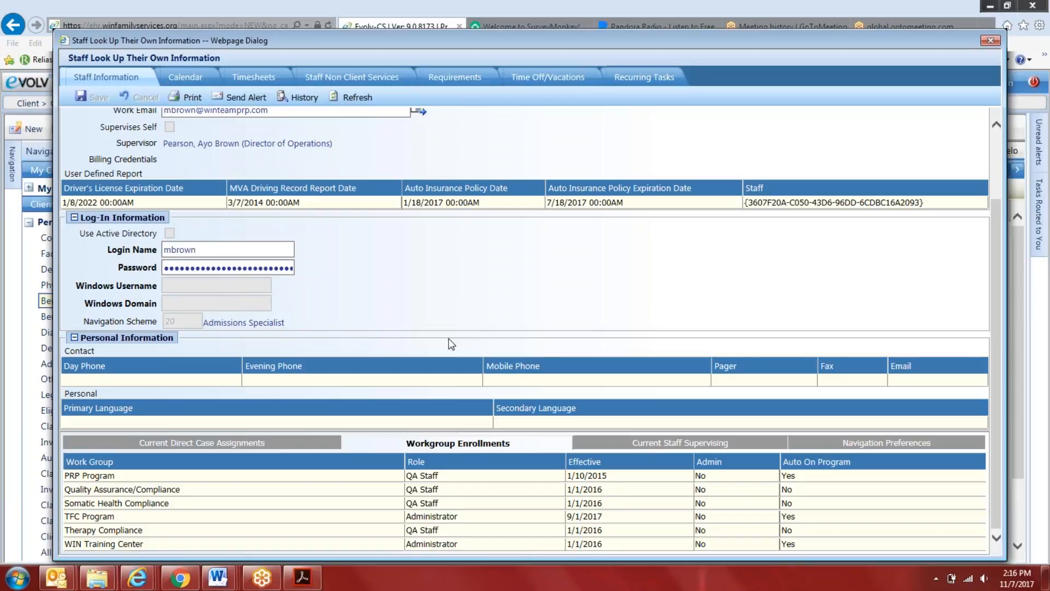
{"action": "left_click", "coordinate": [988, 42]}
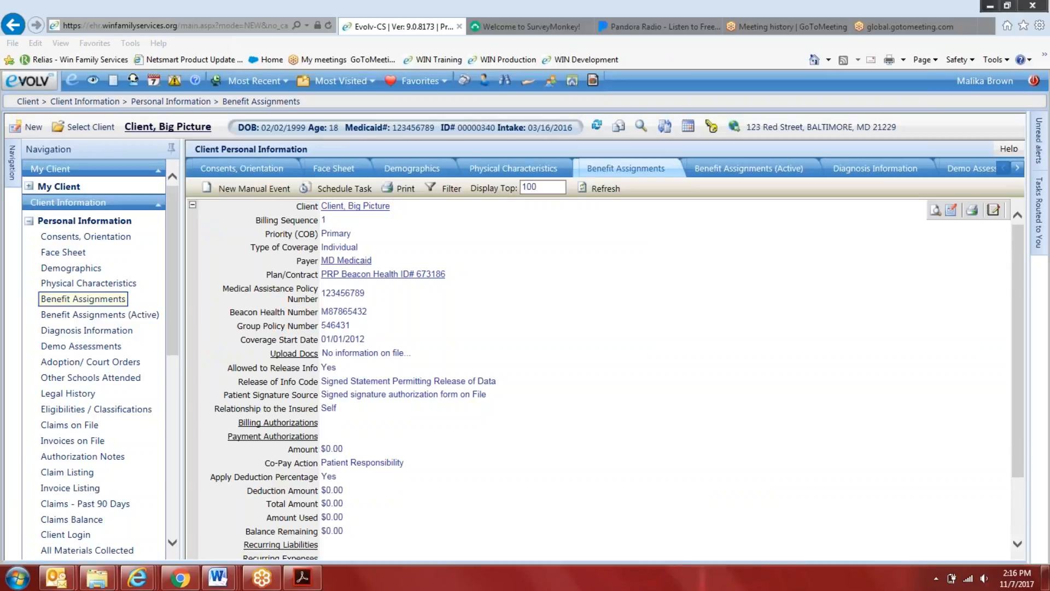
Log out of the current staff account and log in to the Production System with another staff member's login name and password
{"action": "left_click", "coordinate": [30, 81]}
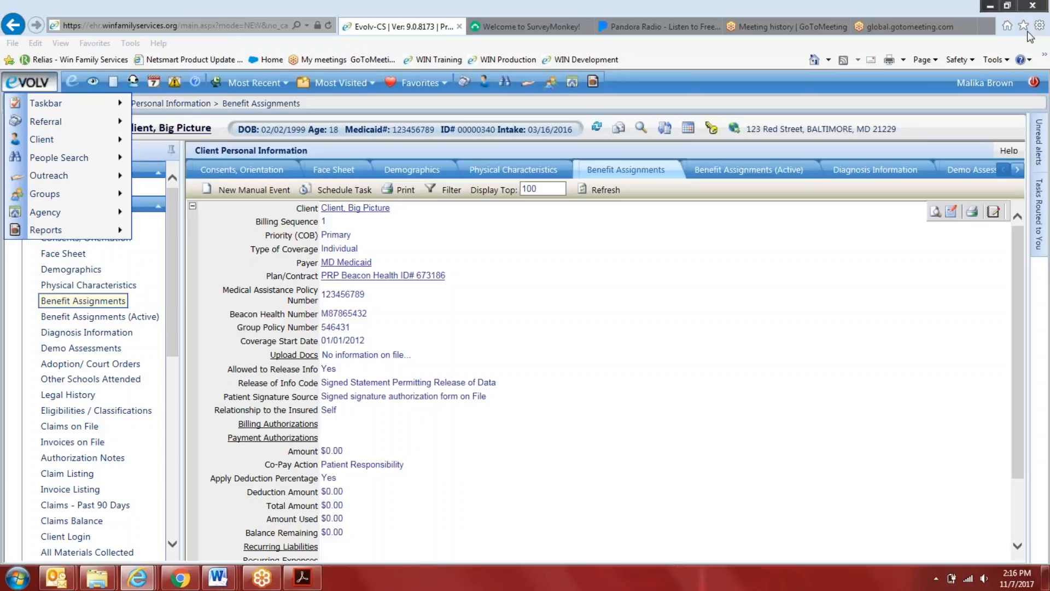
{"action": "left_click", "coordinate": [1034, 83]}
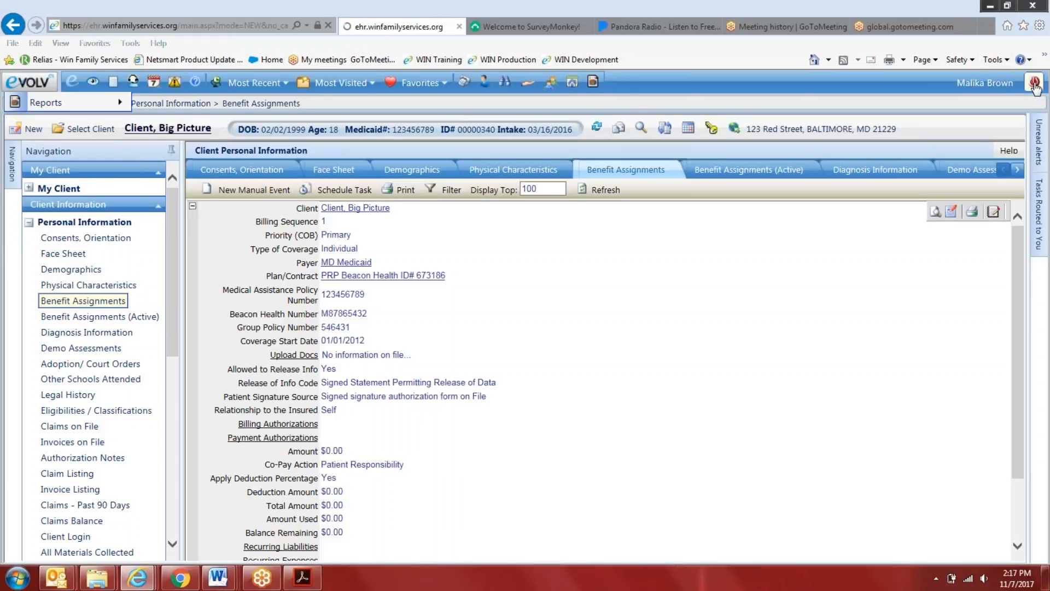
{"action": "key", "text": "Tab"}
{"action": "type", "text": "•••••••••••••••••••"}
{"action": "key", "text": "Return"}
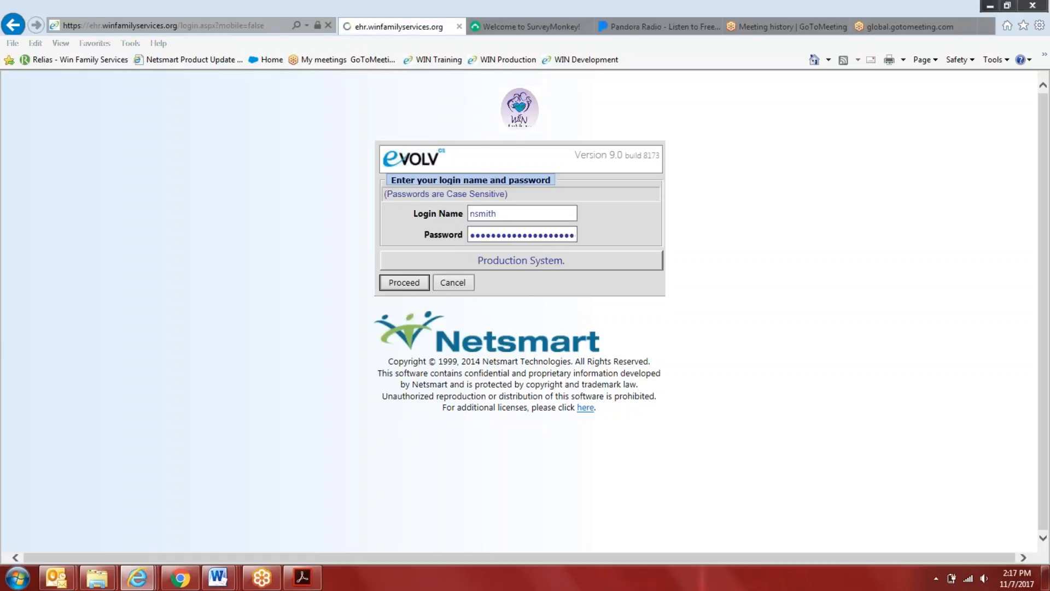
{"action": "type", "text": "•••••••••••••••••••"}
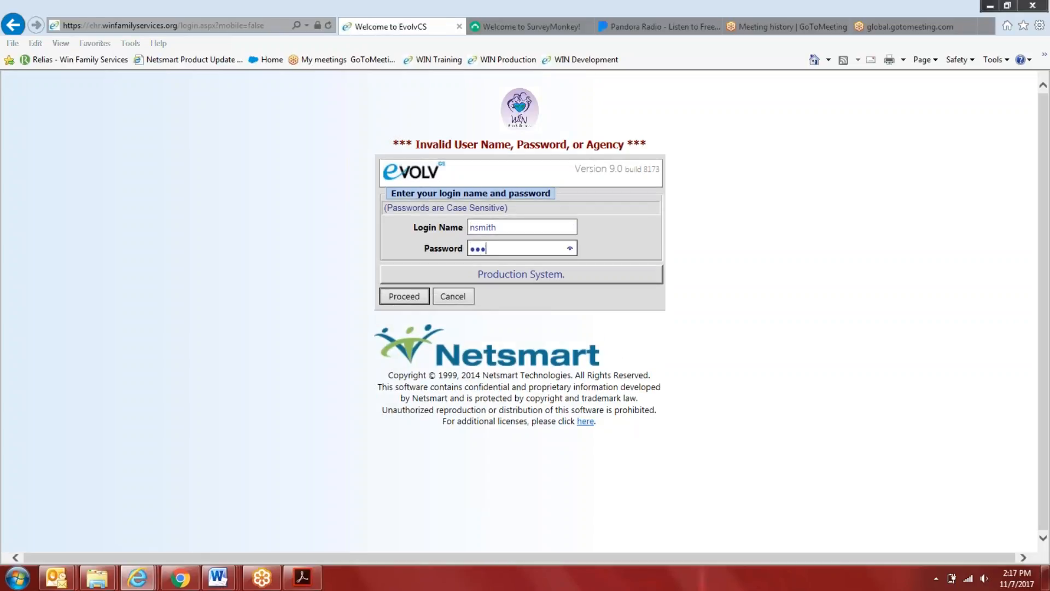
{"action": "key", "text": "Return"}
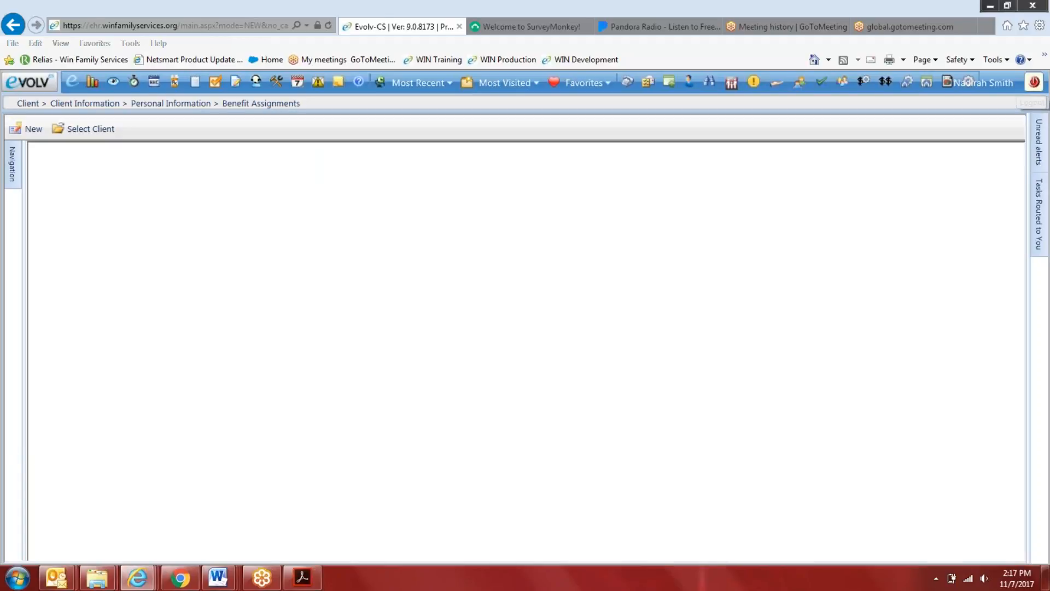
Open the agency's Staff Information personal records, search by last name, and select the Regional Program Manager's record
{"action": "left_click", "coordinate": [12, 86]}
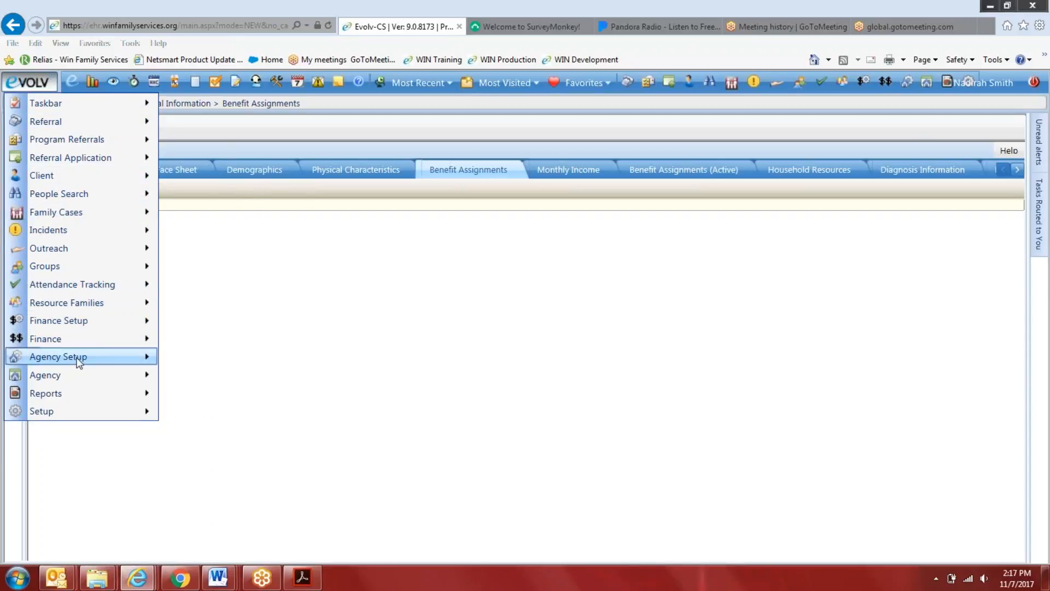
{"action": "mouse_move", "coordinate": [75, 380]}
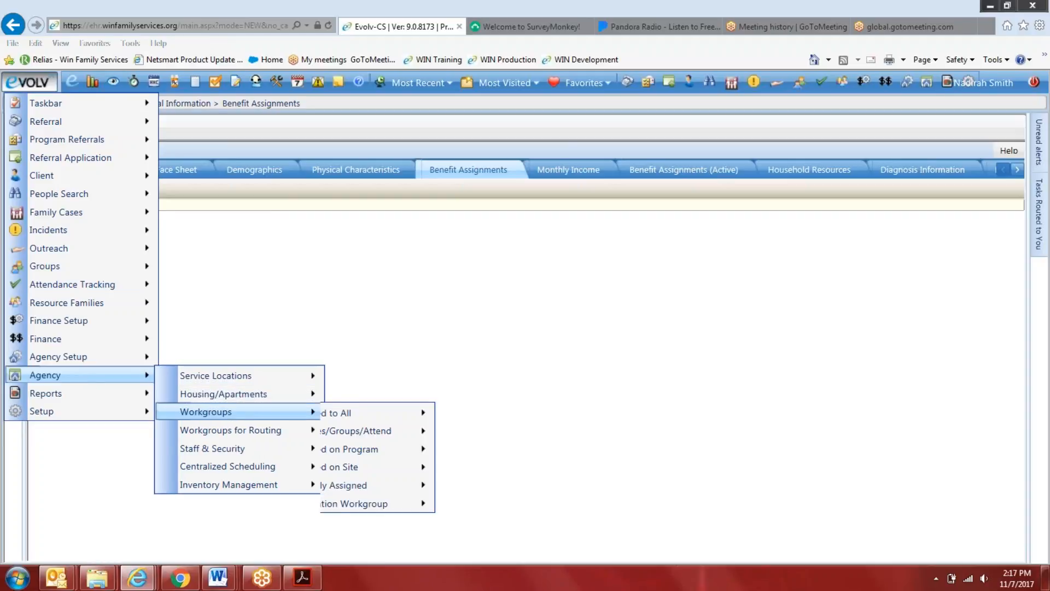
{"action": "mouse_move", "coordinate": [238, 447]}
{"action": "mouse_move", "coordinate": [493, 450]}
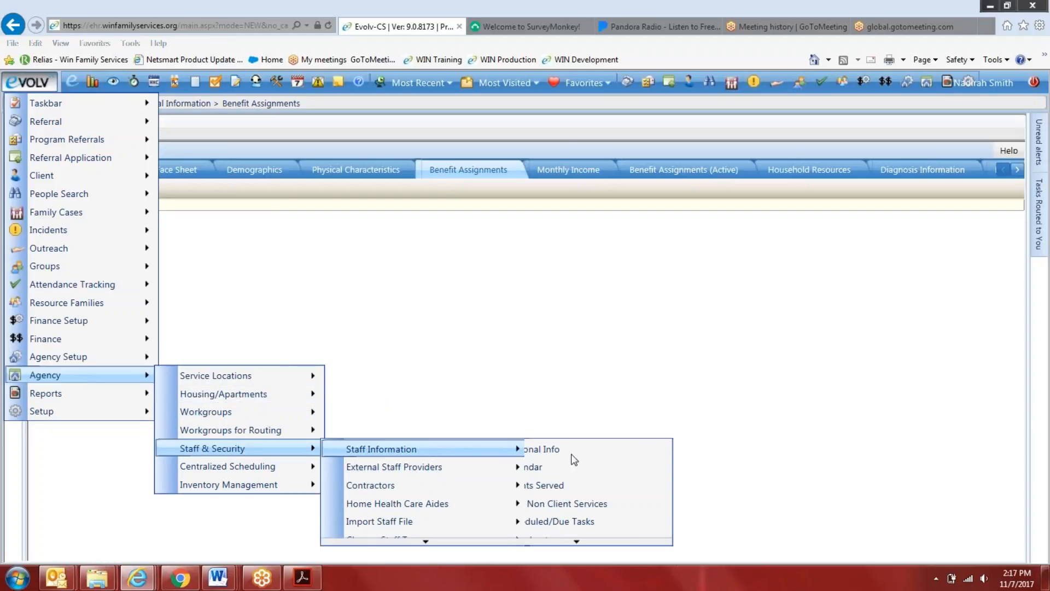
{"action": "left_click", "coordinate": [590, 449]}
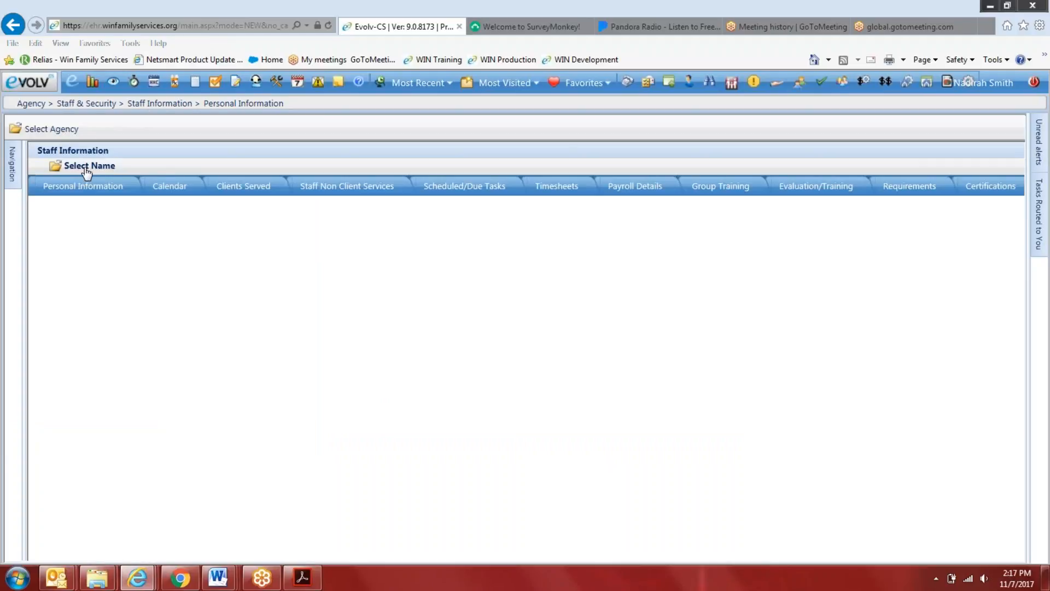
{"action": "left_click", "coordinate": [88, 167]}
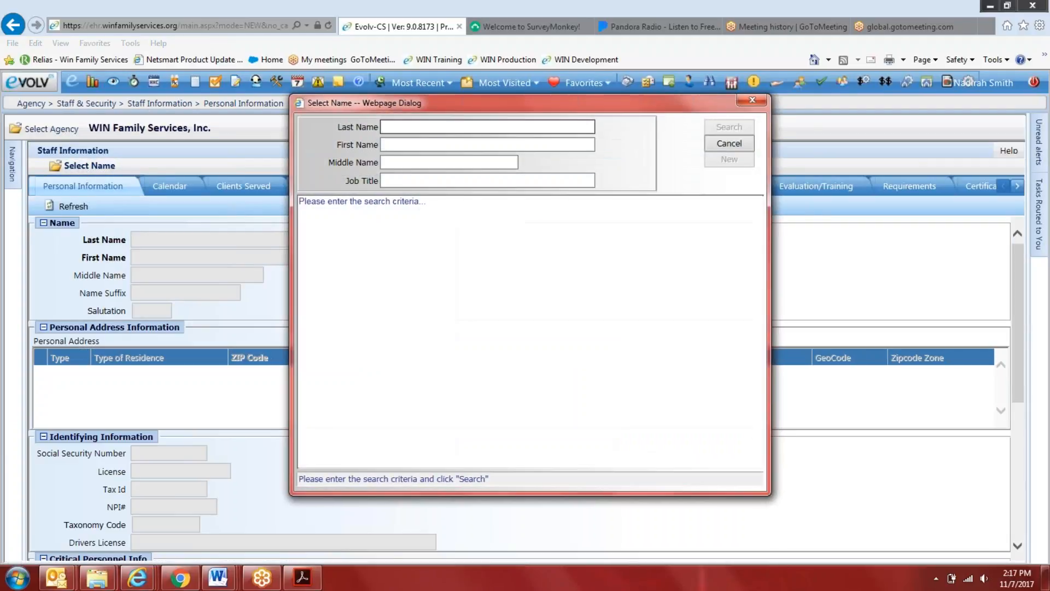
{"action": "type", "text": "braswell"}
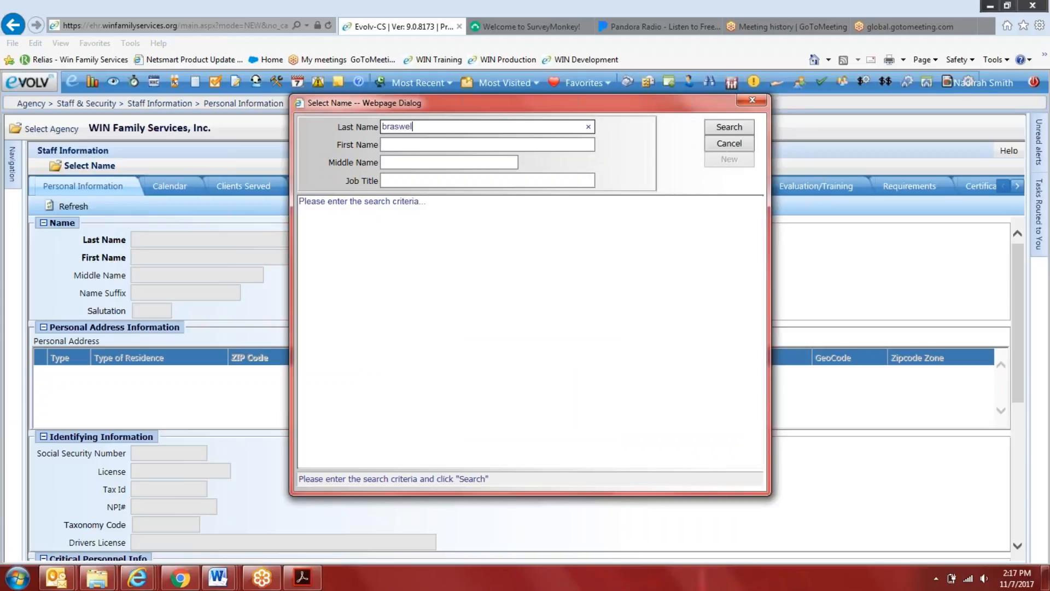
{"action": "key", "text": "Return"}
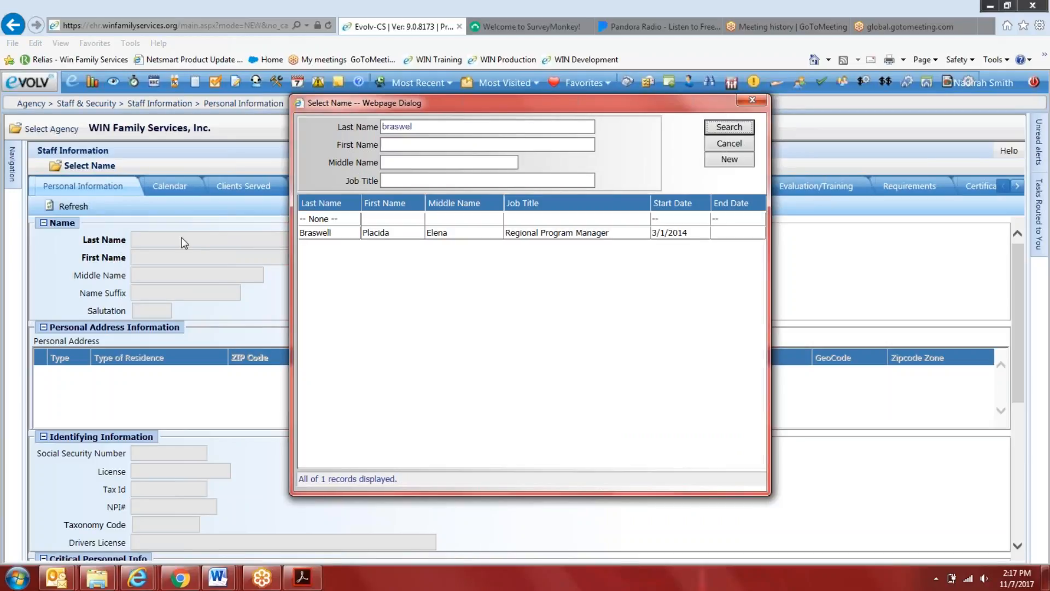
{"action": "left_click", "coordinate": [436, 236]}
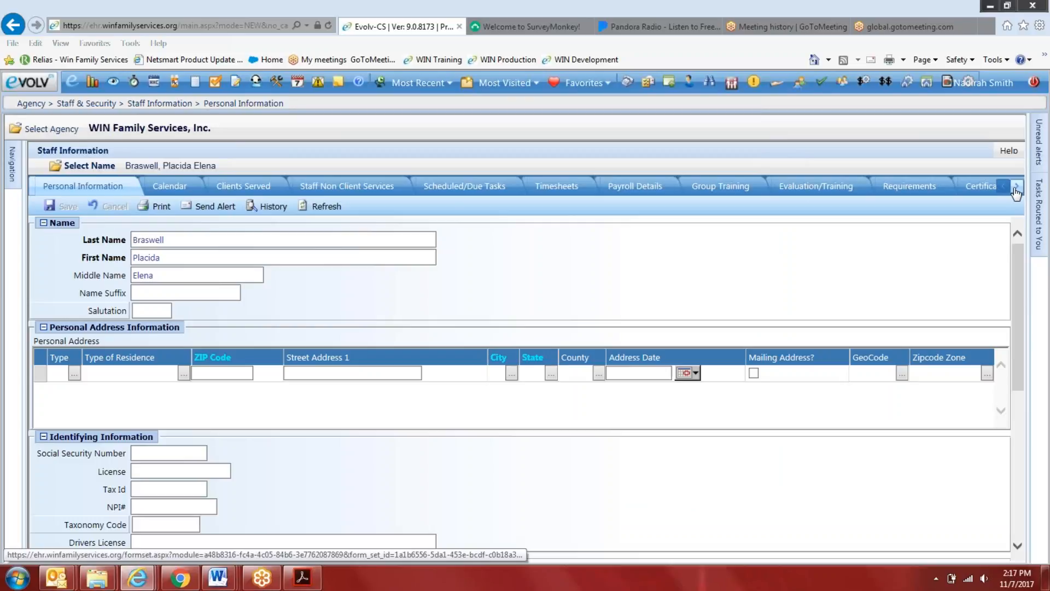
Review the staff member's Staff Profiles with Security record, expanding Managing Offices, Zipcode Zones and Worker Roles
{"action": "left_click", "coordinate": [1016, 185]}
{"action": "left_click", "coordinate": [1016, 186]}
{"action": "left_click", "coordinate": [1016, 186]}
{"action": "left_click", "coordinate": [1016, 186]}
{"action": "left_click", "coordinate": [1017, 186]}
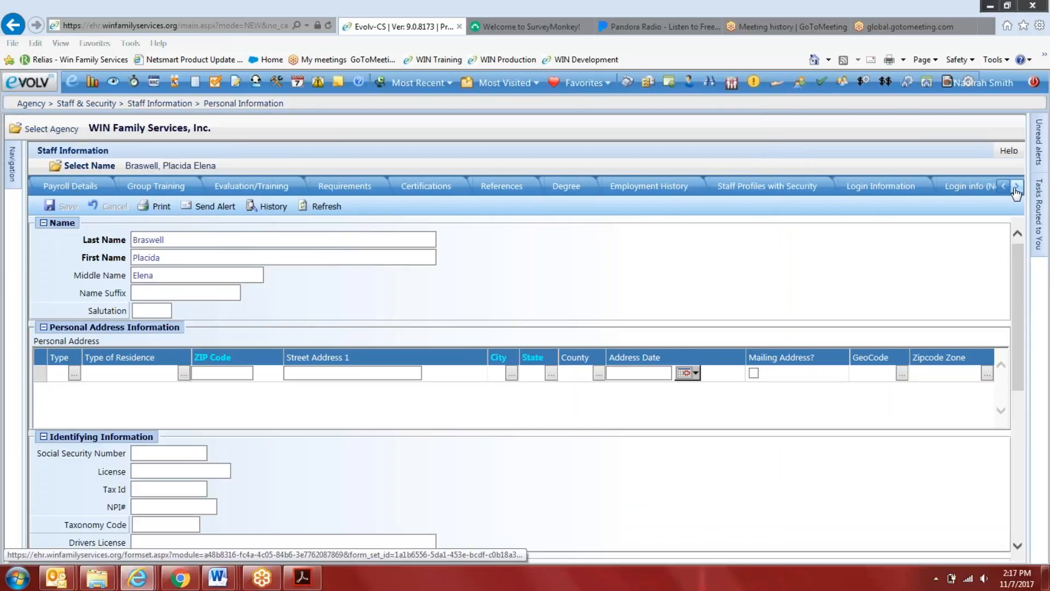
{"action": "left_click", "coordinate": [785, 189]}
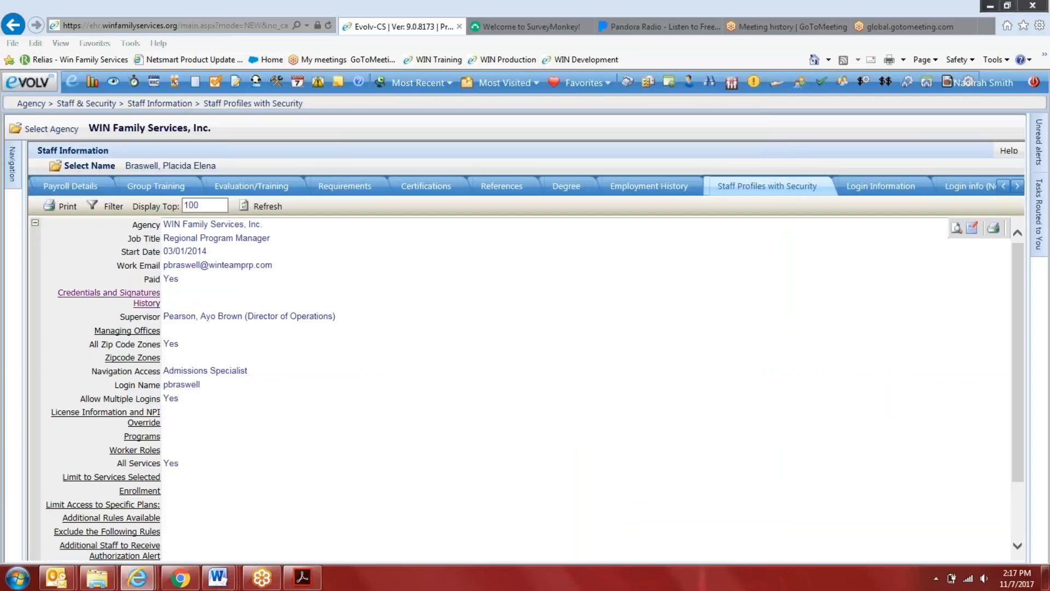
{"action": "left_click", "coordinate": [146, 332]}
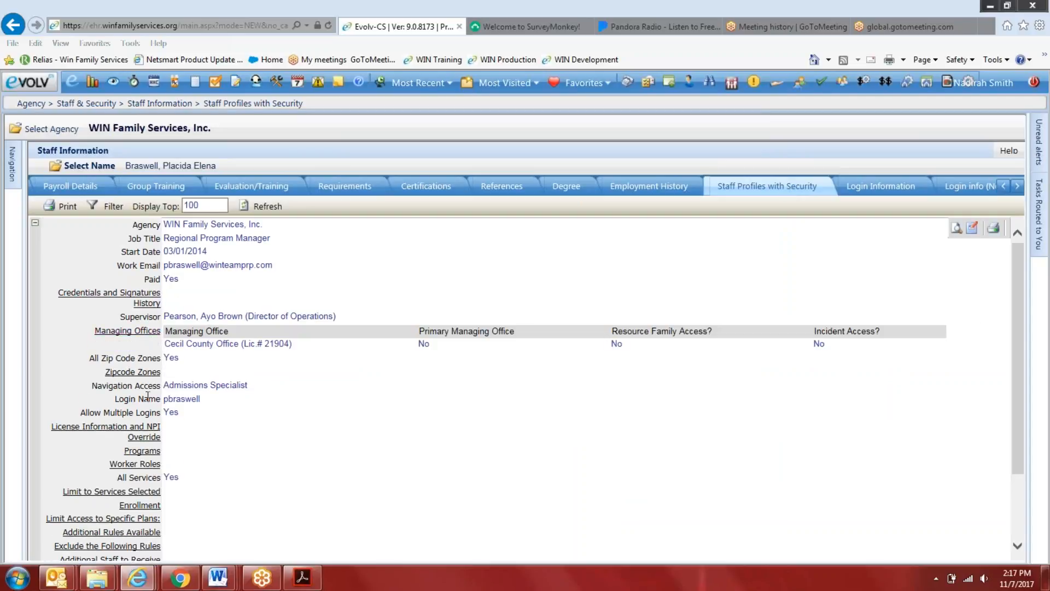
{"action": "left_click", "coordinate": [146, 372]}
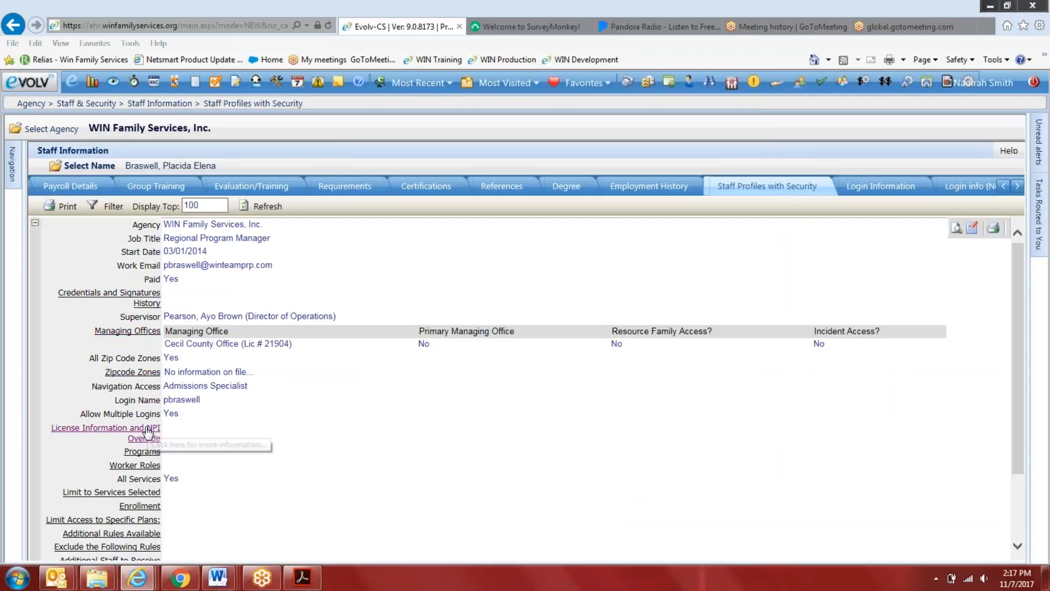
{"action": "left_click", "coordinate": [136, 465]}
{"action": "scroll", "coordinate": [635, 333], "scroll_direction": "down", "scroll_amount": 3}
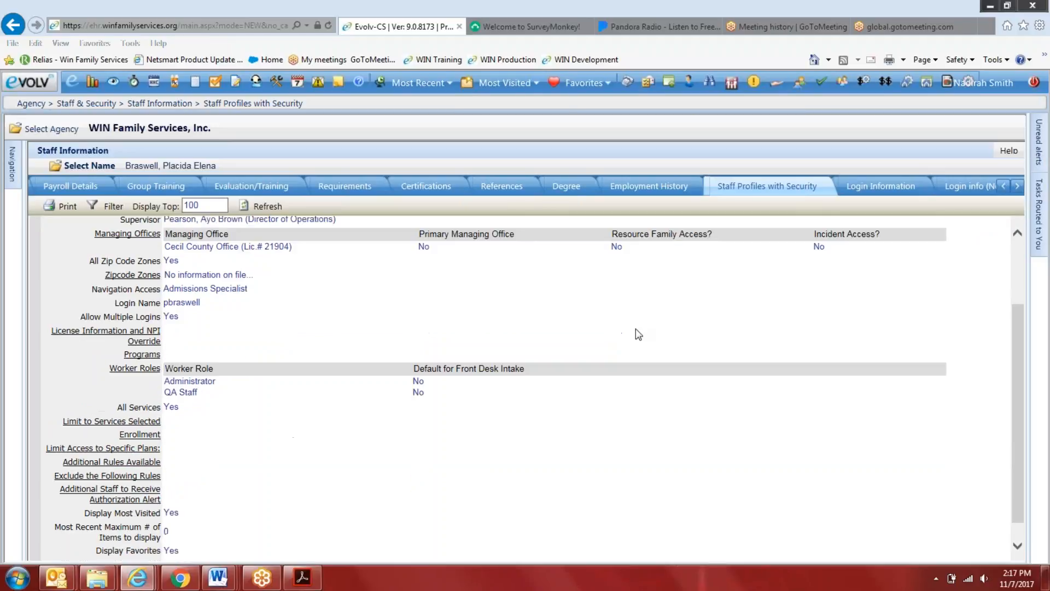
{"action": "left_click", "coordinate": [909, 187]}
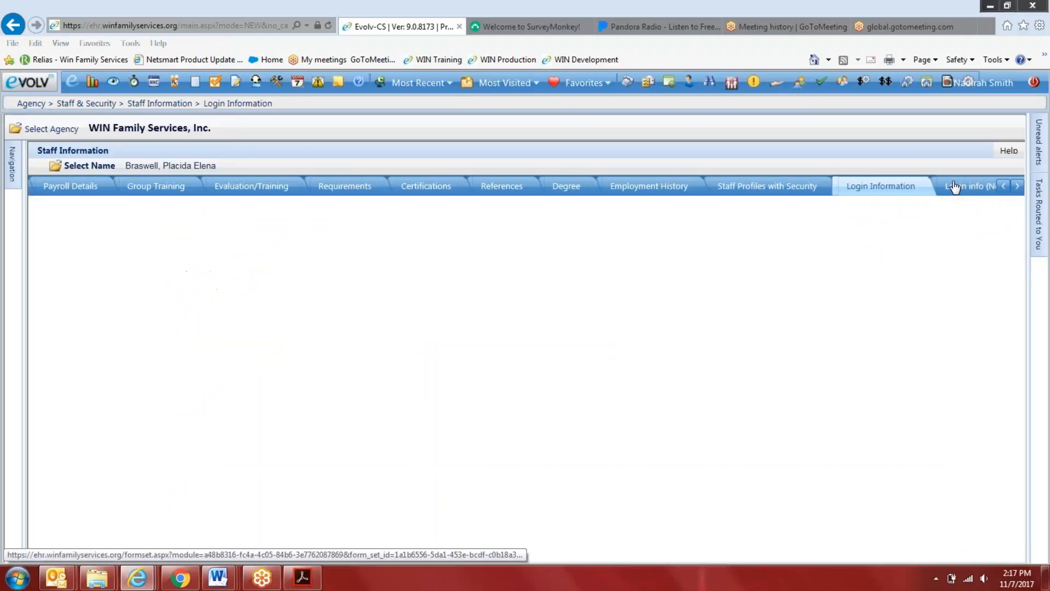
{"action": "left_click", "coordinate": [767, 192]}
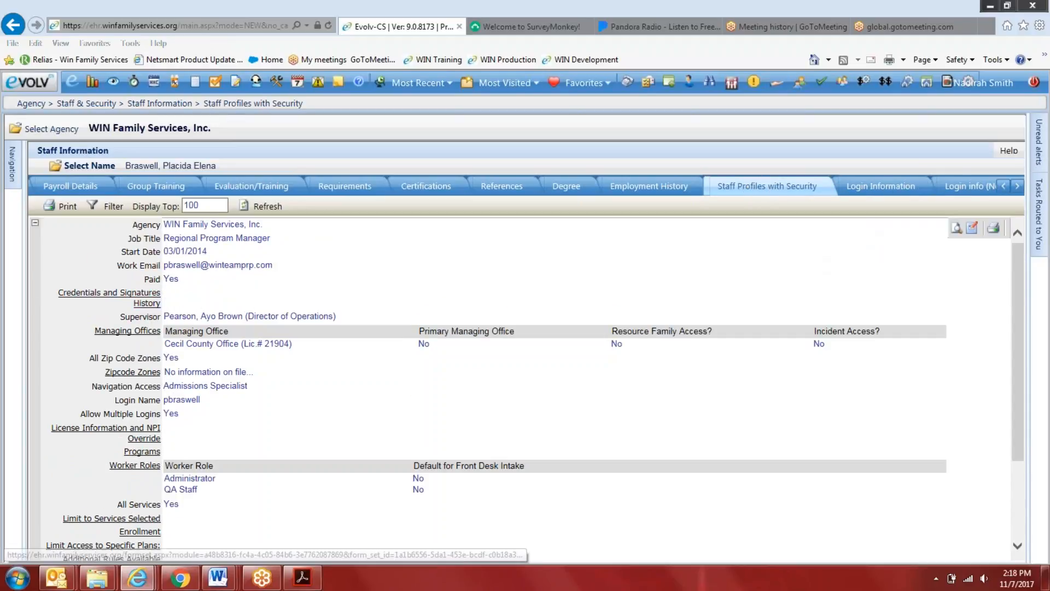
Edit the Regional Program Manager's login information, enter and confirm a new password, save the change, and close the form
{"action": "left_click", "coordinate": [880, 186]}
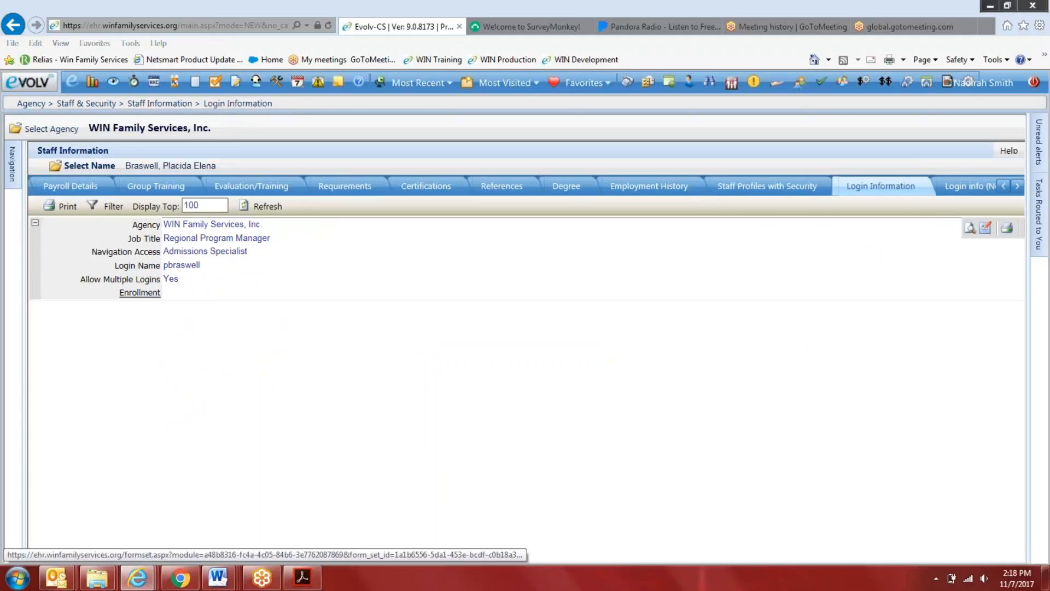
{"action": "left_click", "coordinate": [985, 228]}
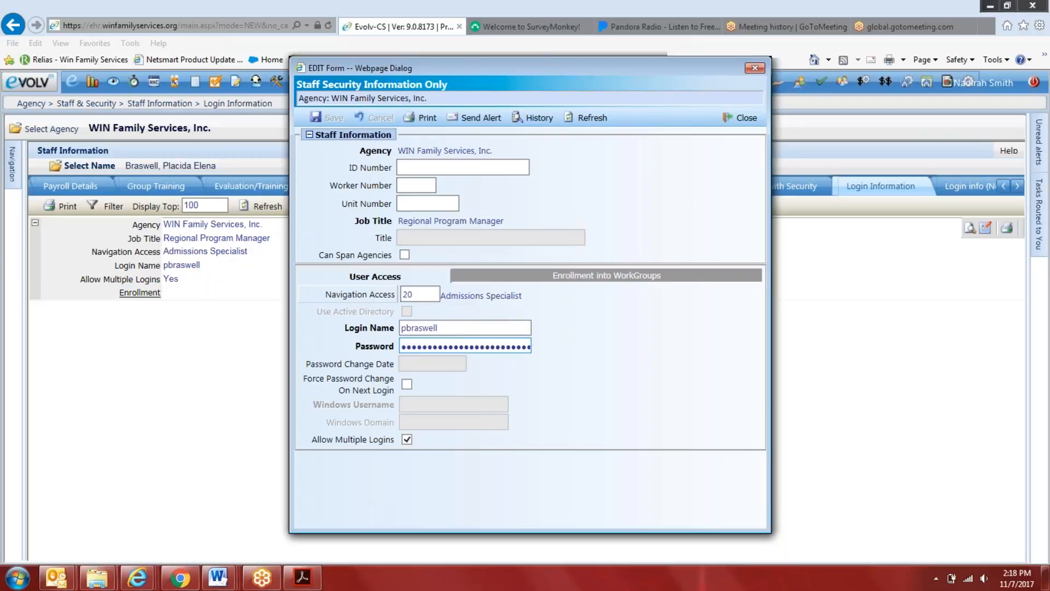
{"action": "double_click", "coordinate": [464, 339]}
{"action": "type", "text": "••••"}
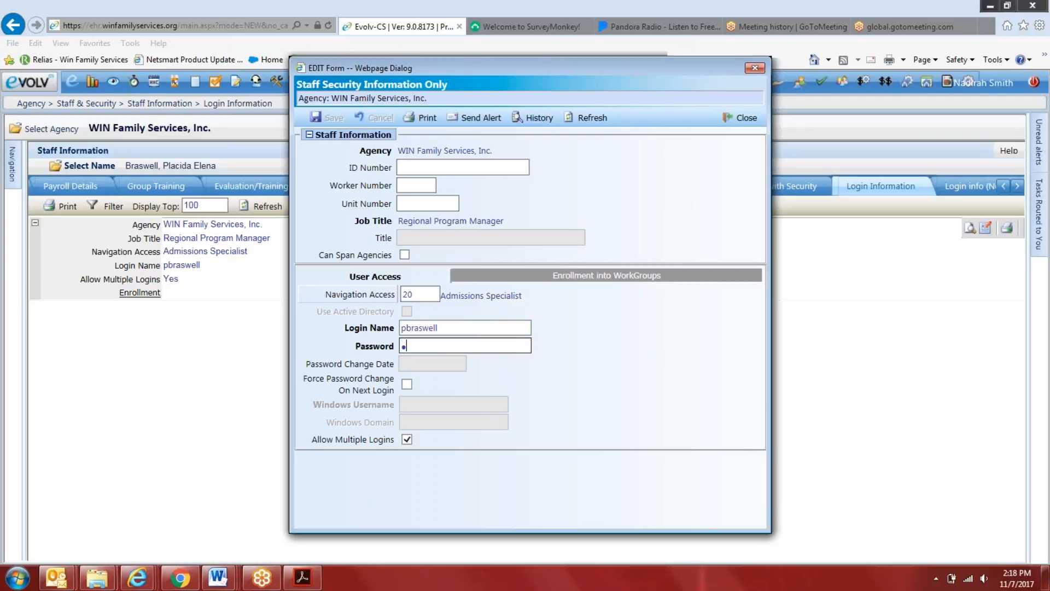
{"action": "key", "text": "BackSpace"}
{"action": "key", "text": "BackSpace"}
{"action": "key", "text": "BackSpace"}
{"action": "key", "text": "BackSpace"}
{"action": "type", "text": "•••••••••"}
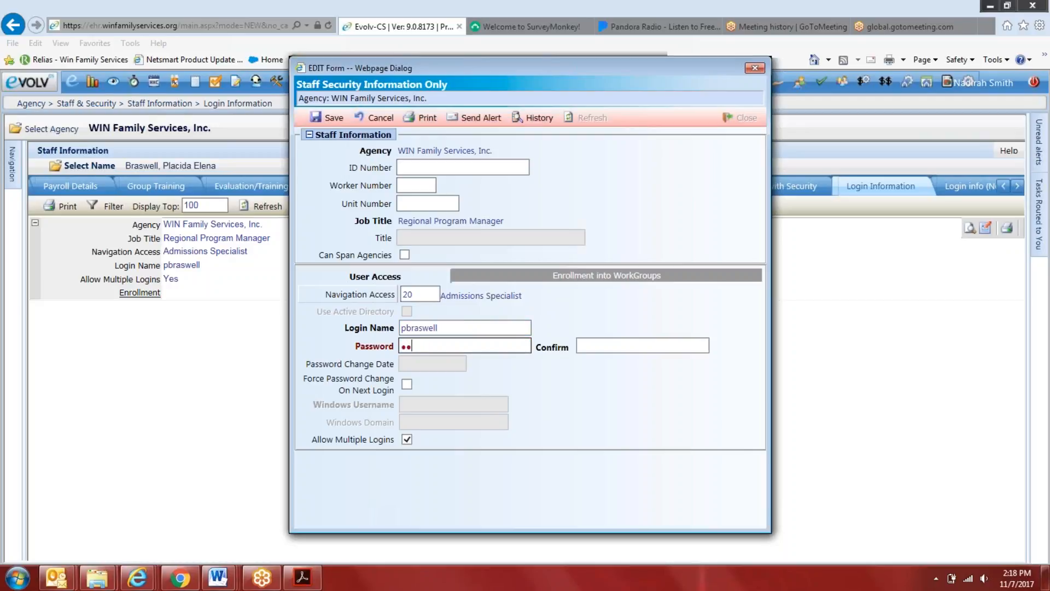
{"action": "type", "text": "•"}
{"action": "key", "text": "Tab"}
{"action": "type", "text": "••••••••••"}
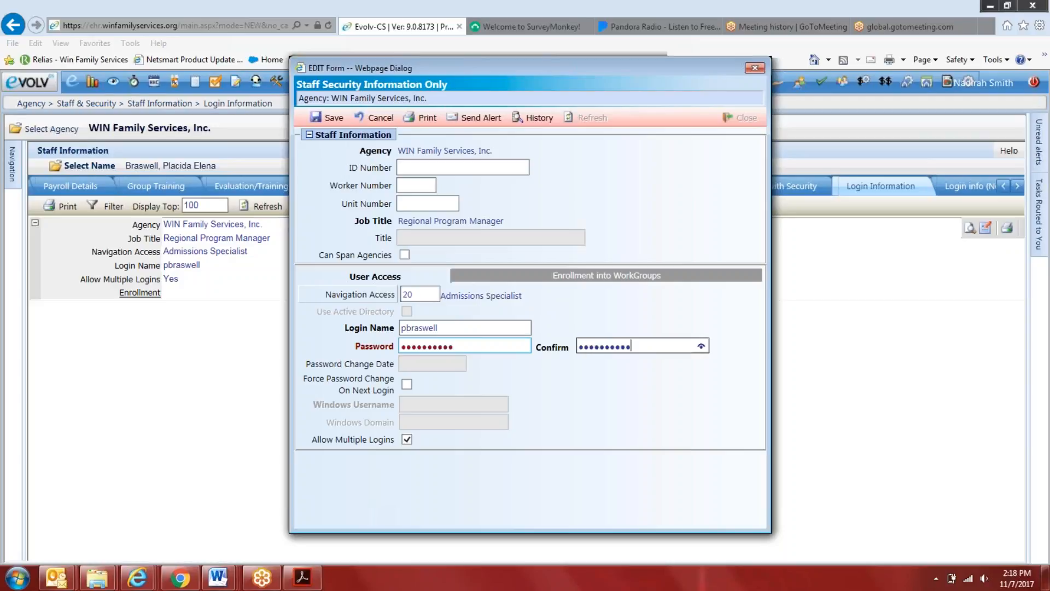
{"action": "left_click", "coordinate": [332, 117]}
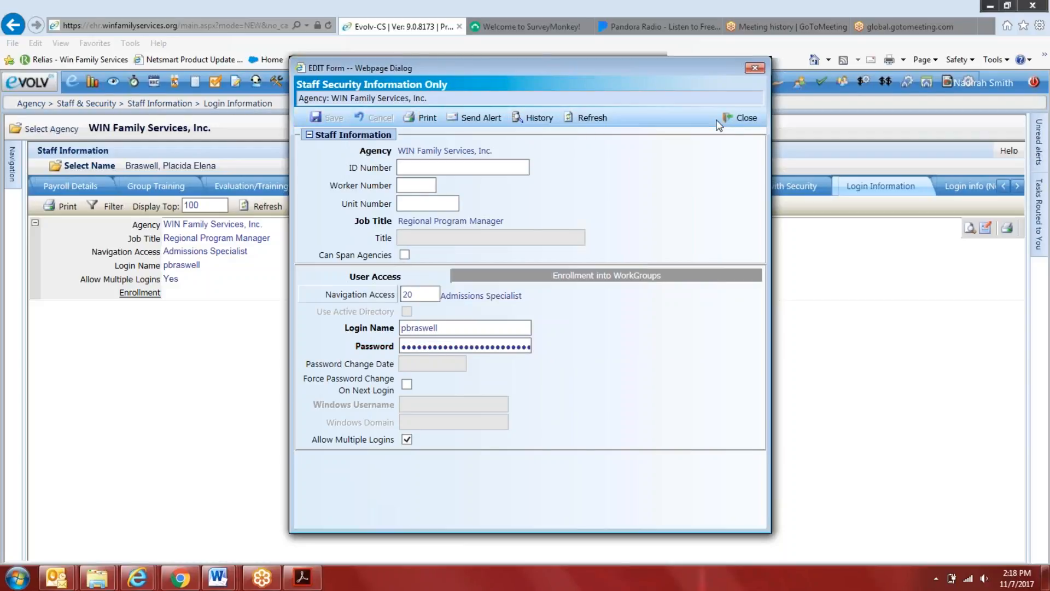
{"action": "left_click", "coordinate": [738, 118]}
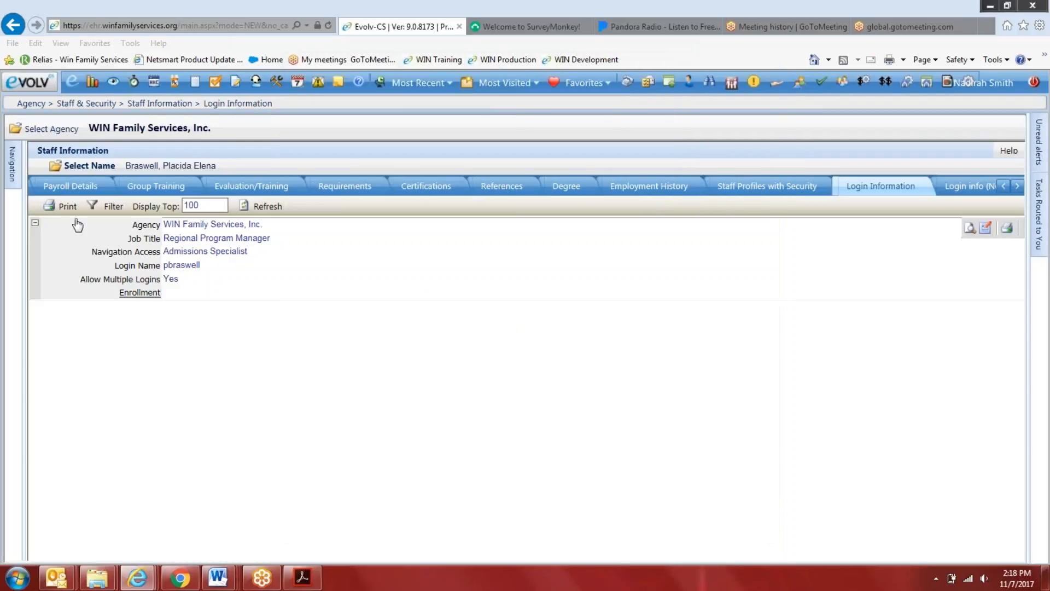
Search for another staff member by last name and select the Administrator's staff record
{"action": "left_click", "coordinate": [75, 167]}
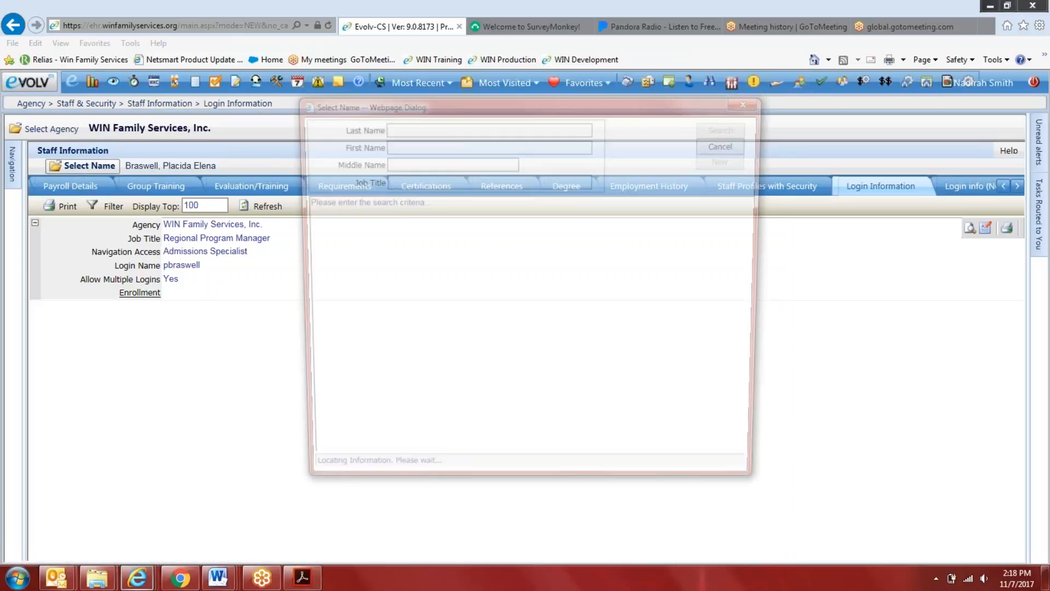
{"action": "type", "text": "meer"}
{"action": "key", "text": "BackSpace"}
{"action": "key", "text": "BackSpace"}
{"action": "type", "text": "rr"}
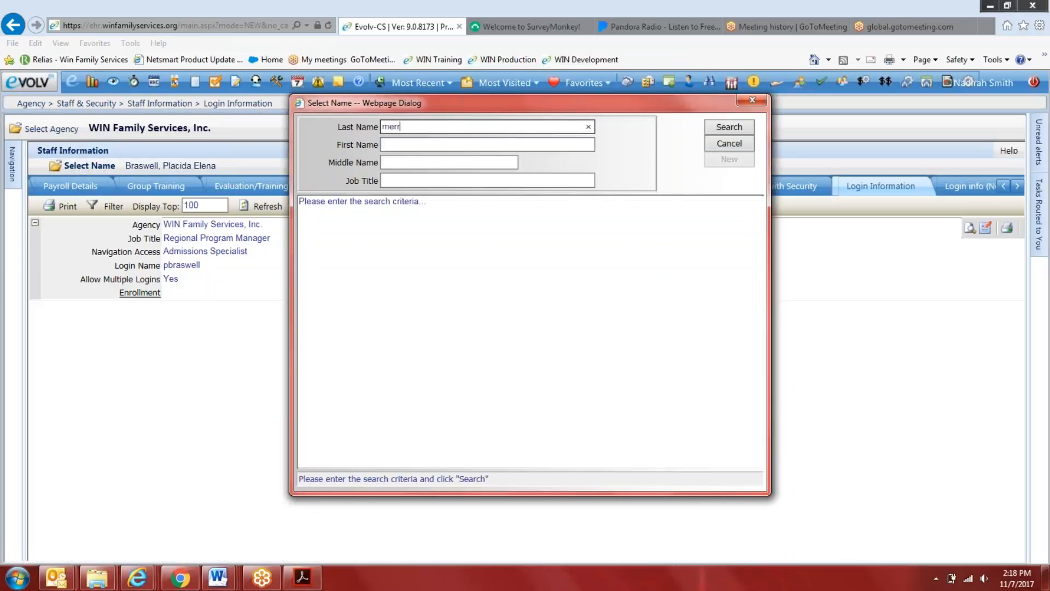
{"action": "key", "text": "Return"}
{"action": "double_click", "coordinate": [353, 232]}
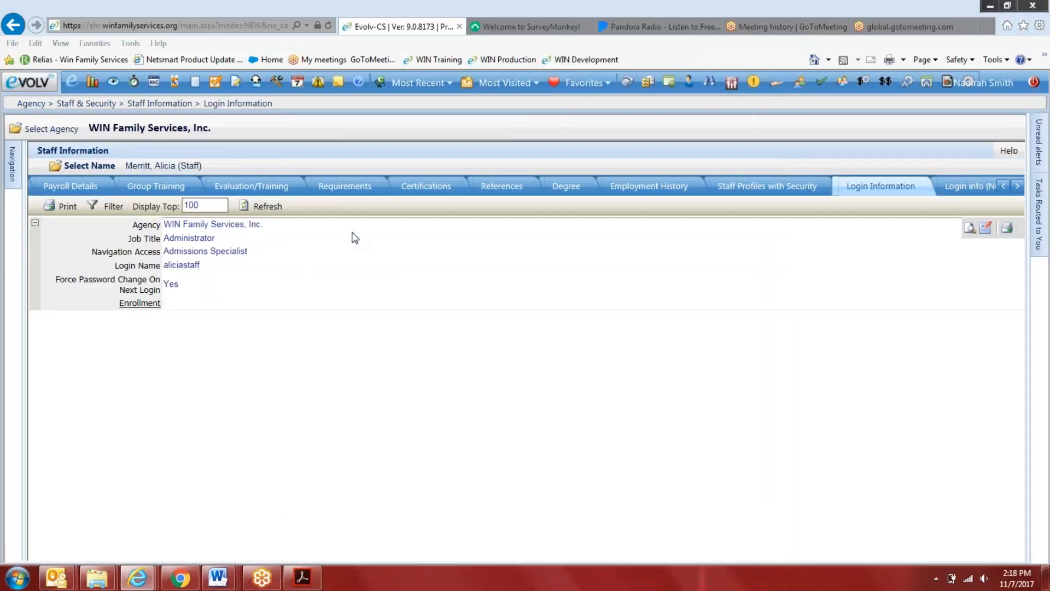
Edit the Administrator's login information, enter and confirm a new password, and save the change
{"action": "left_click", "coordinate": [987, 228]}
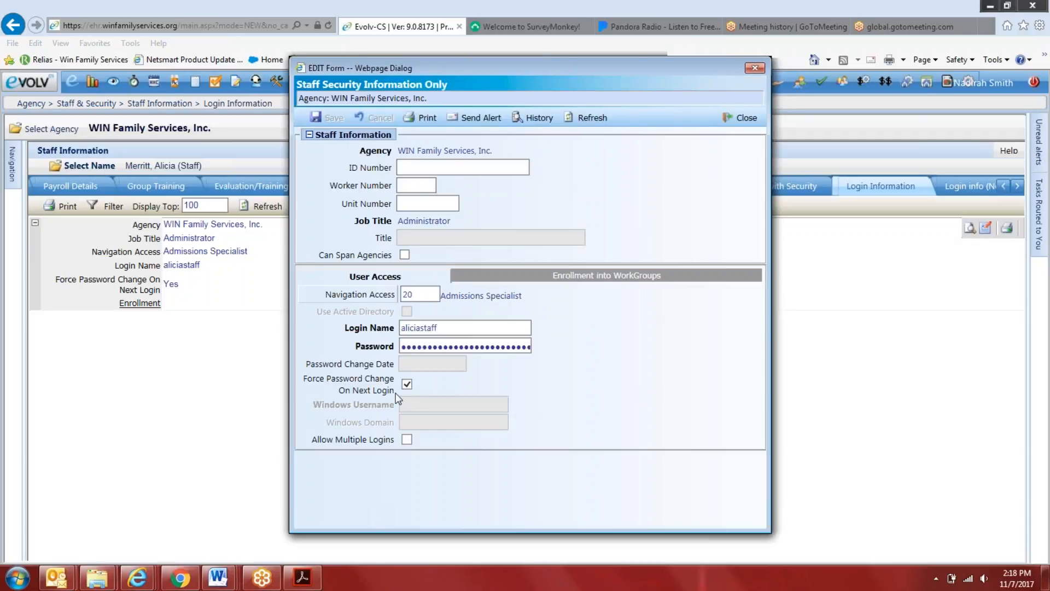
{"action": "double_click", "coordinate": [435, 346]}
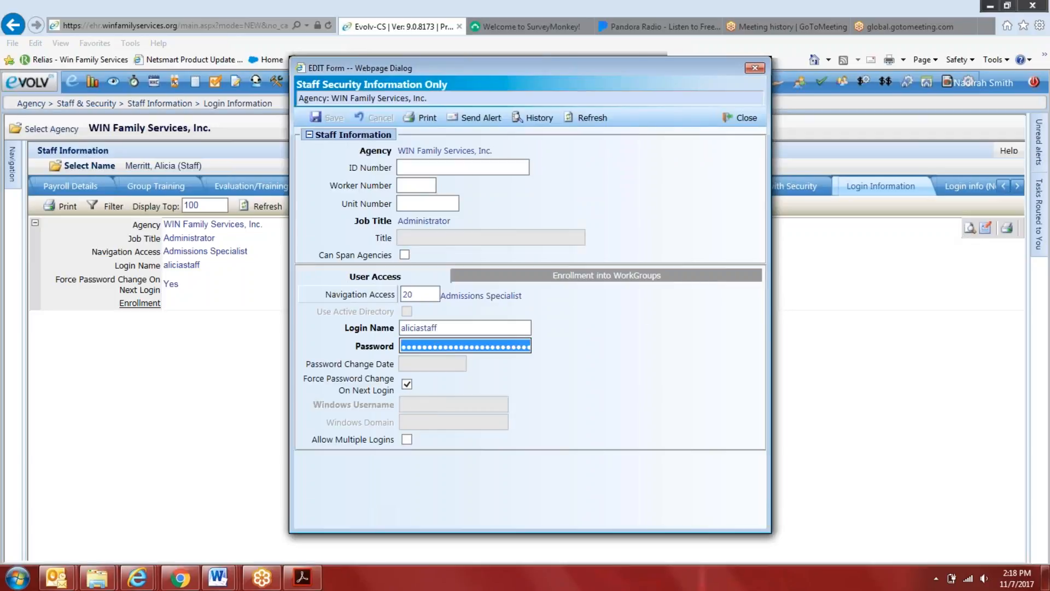
{"action": "type", "text": "*********"}
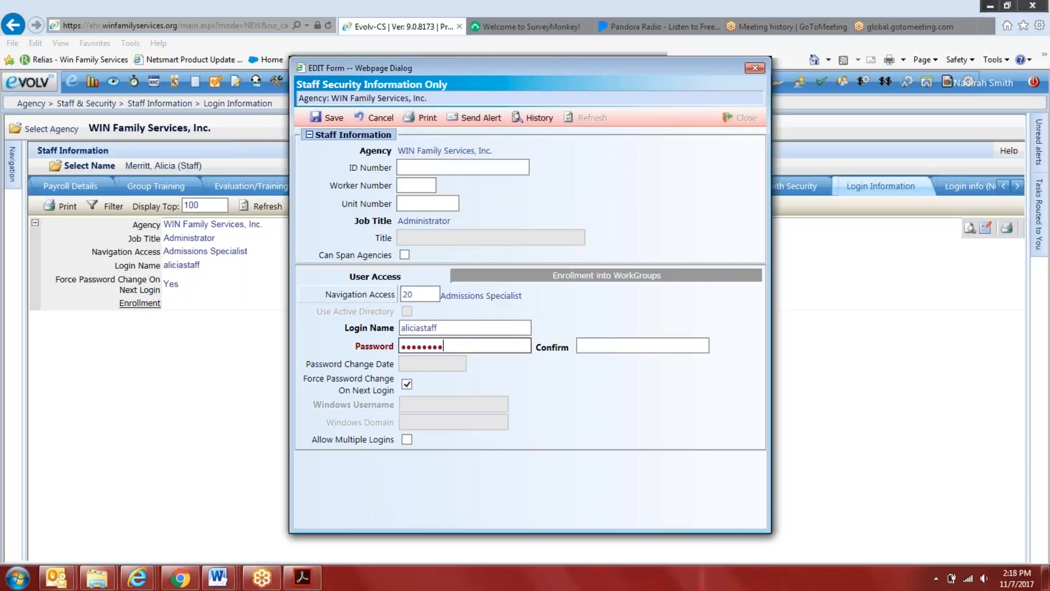
{"action": "type", "text": "*"}
{"action": "key", "text": "Tab"}
{"action": "type", "text": "********"}
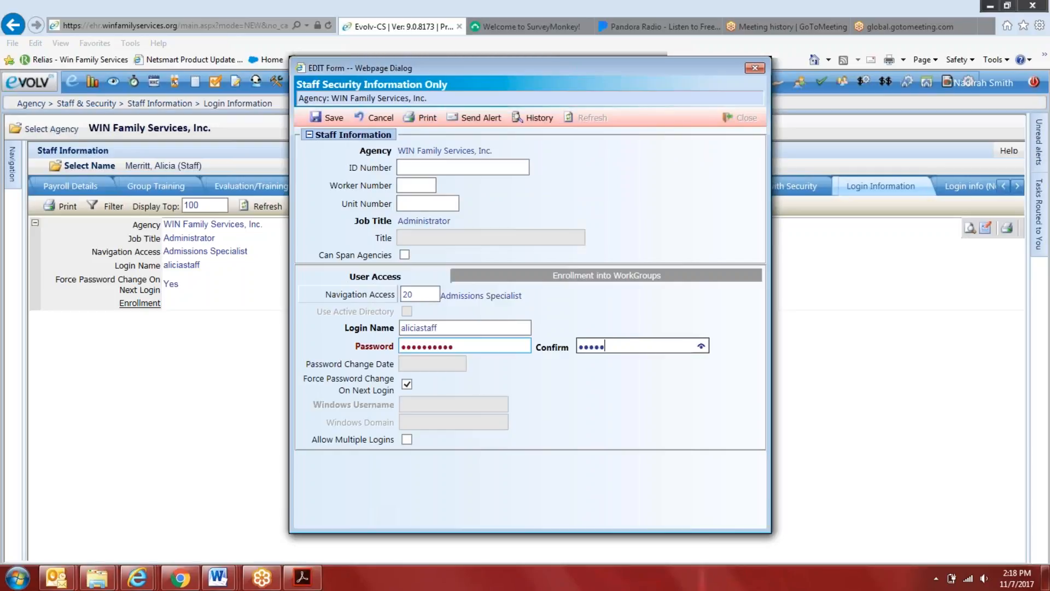
{"action": "type", "text": "**"}
{"action": "key", "text": "Return"}
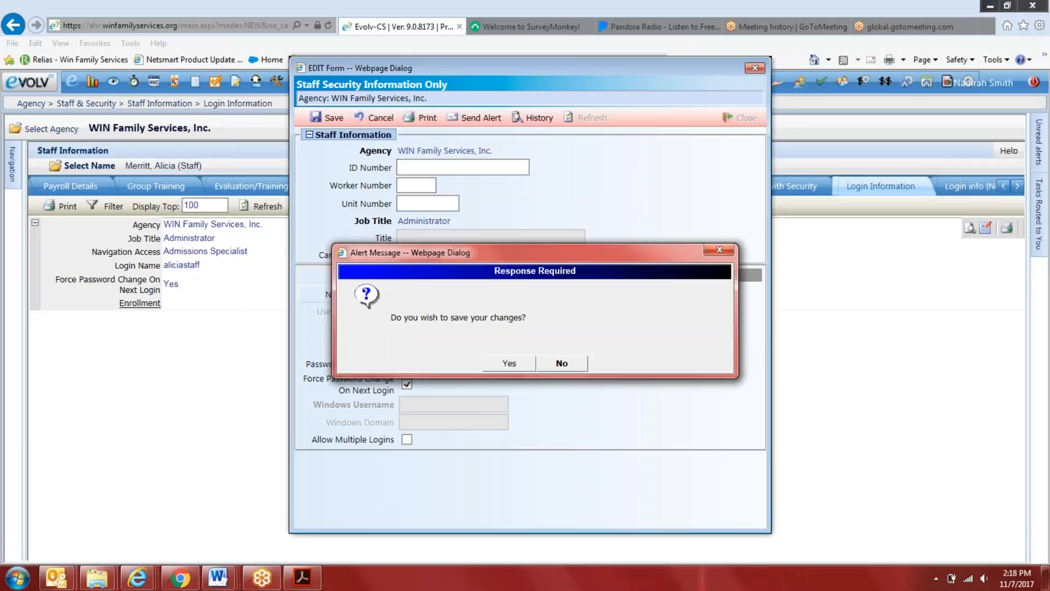
{"action": "left_click", "coordinate": [509, 363]}
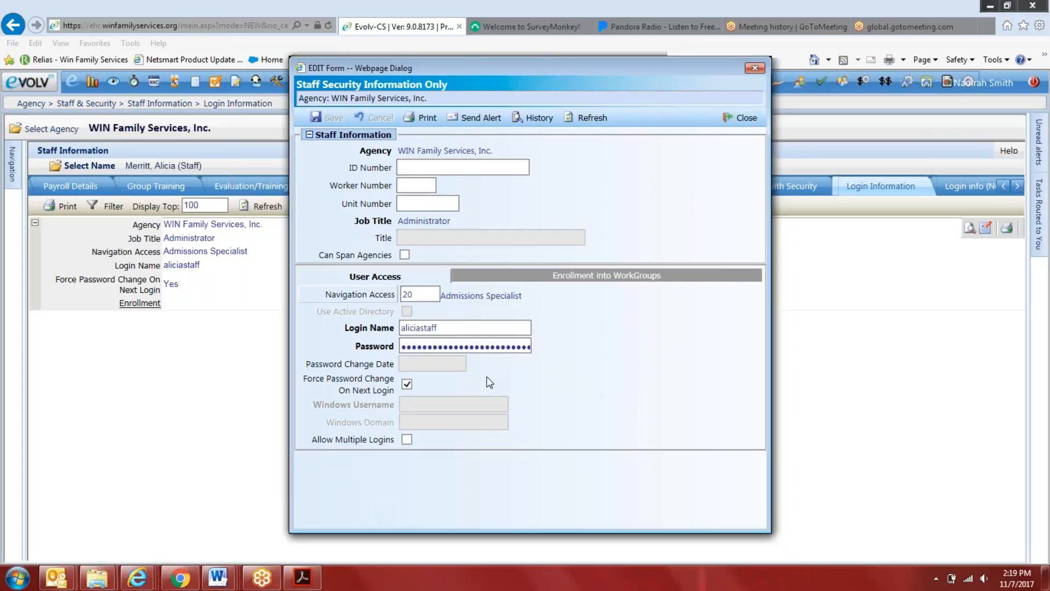
Add a workgroup enrollment for the Administrator in PRP Prince George's County with the QA Staff role
{"action": "left_click", "coordinate": [555, 277]}
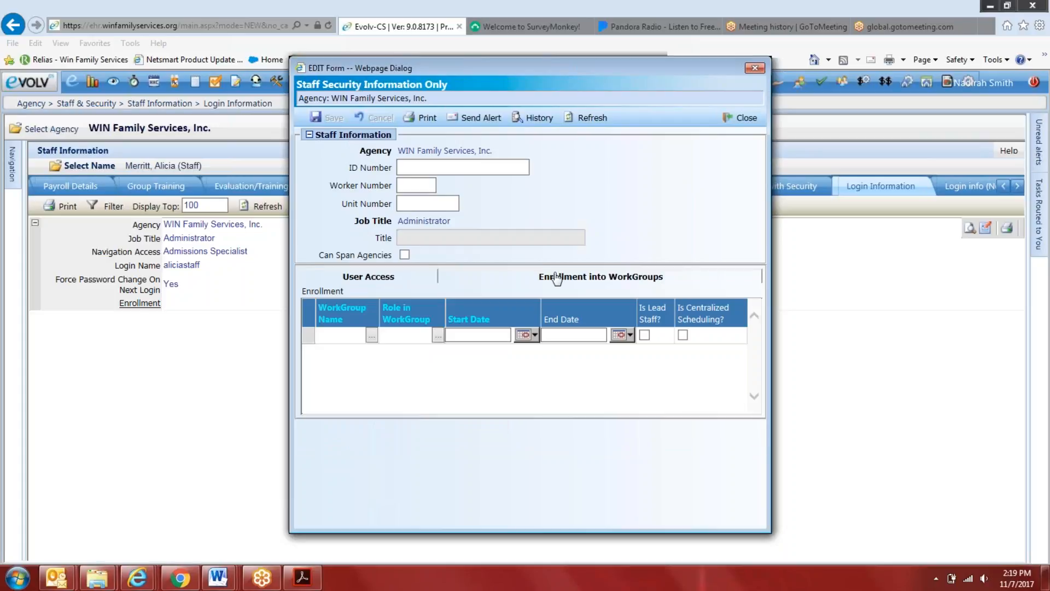
{"action": "left_click", "coordinate": [372, 335]}
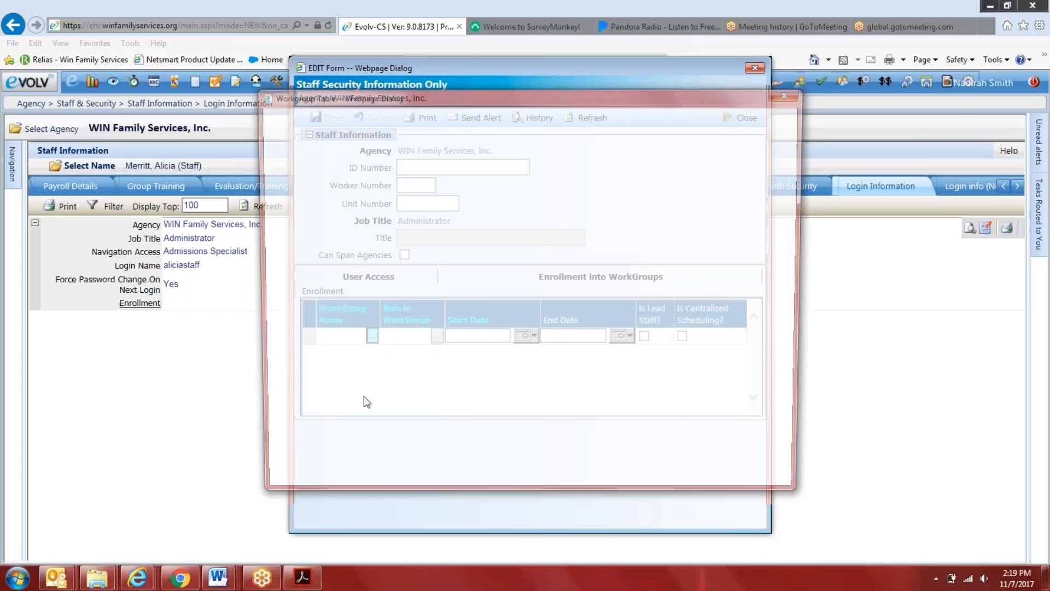
{"action": "scroll", "coordinate": [360, 396], "scroll_direction": "down", "scroll_amount": 3}
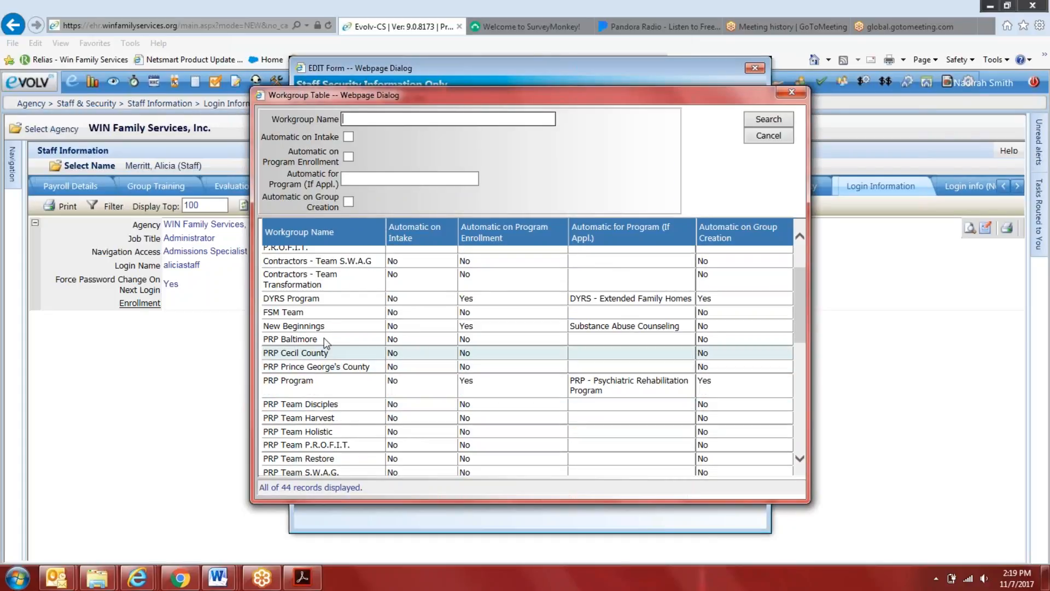
{"action": "left_click", "coordinate": [317, 367]}
{"action": "left_click", "coordinate": [455, 335]}
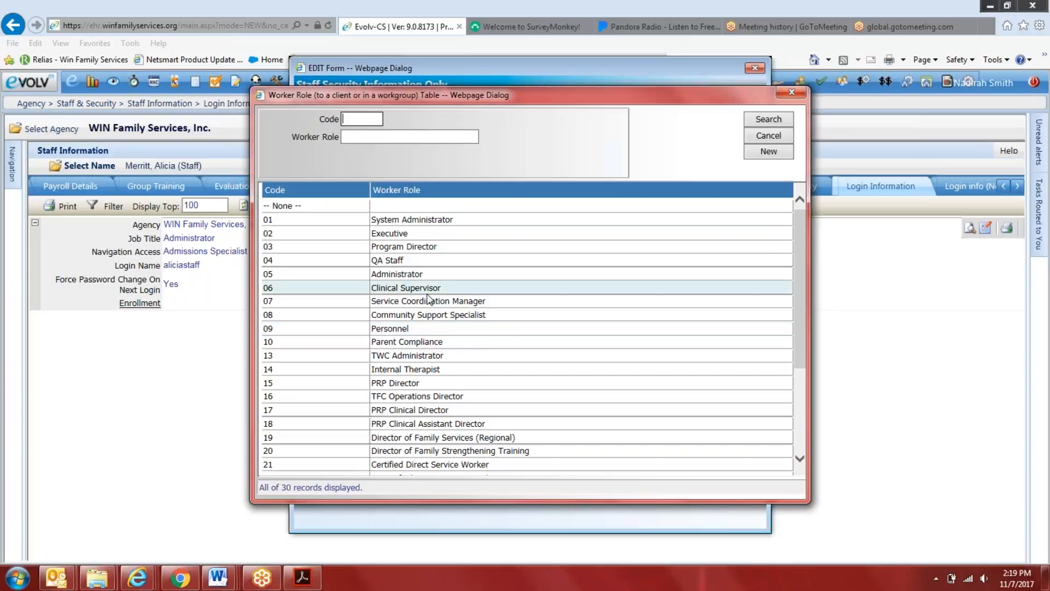
{"action": "left_click", "coordinate": [432, 260]}
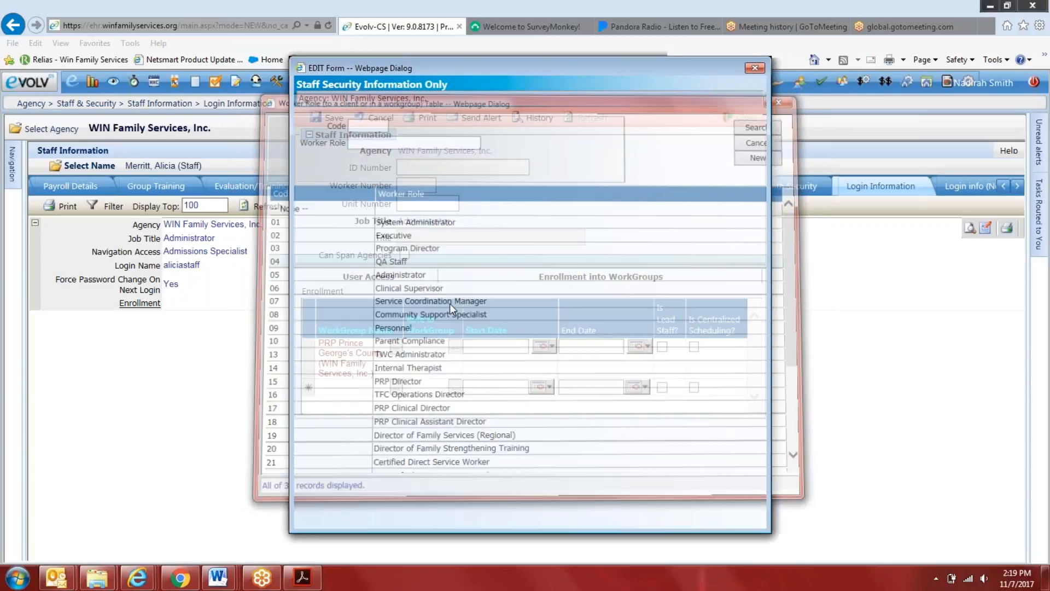
Set the workgroup enrollment's start date to July 1, 2017, save the record, and close the form
{"action": "left_click", "coordinate": [539, 338]}
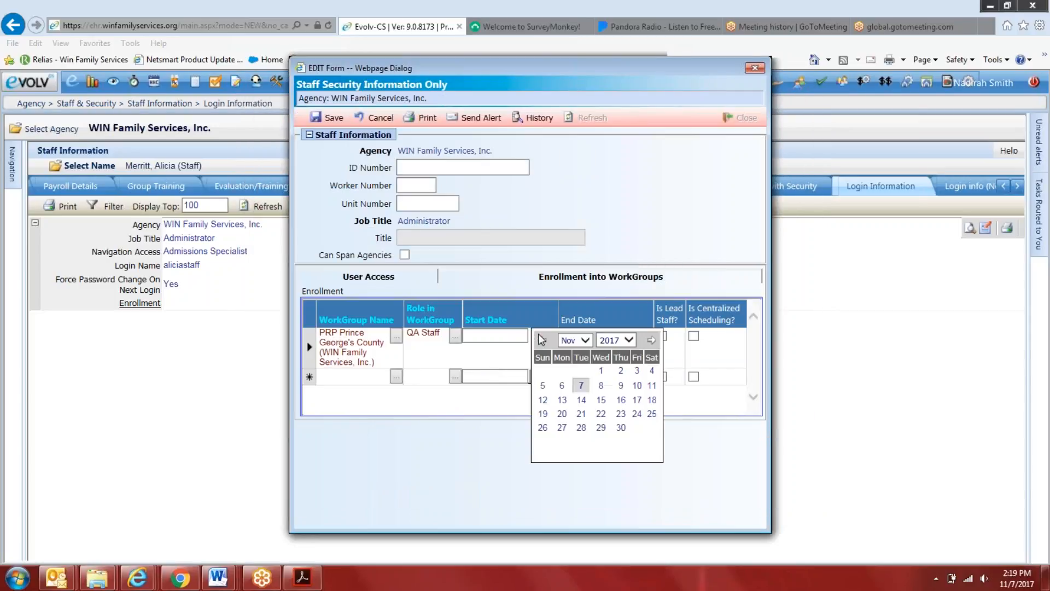
{"action": "left_click", "coordinate": [582, 340]}
{"action": "left_click", "coordinate": [567, 302]}
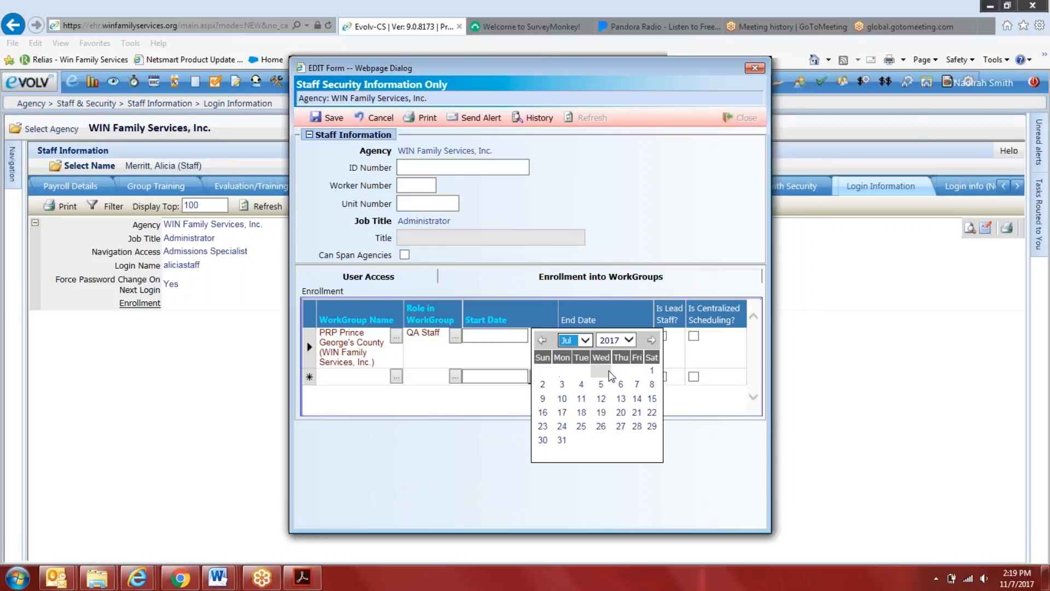
{"action": "left_click", "coordinate": [651, 371]}
{"action": "left_click", "coordinate": [327, 117]}
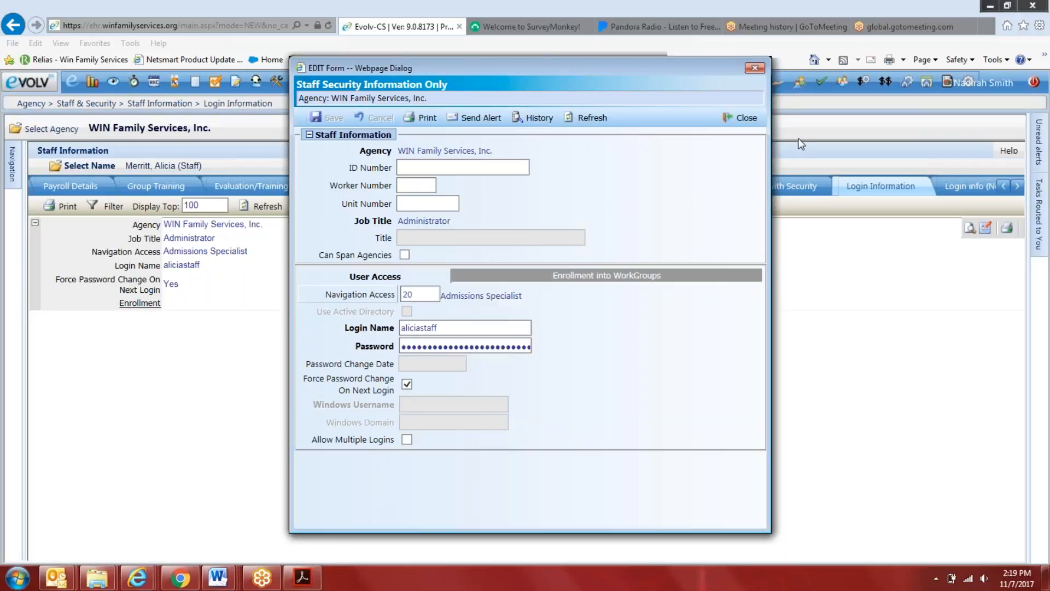
{"action": "left_click", "coordinate": [739, 119]}
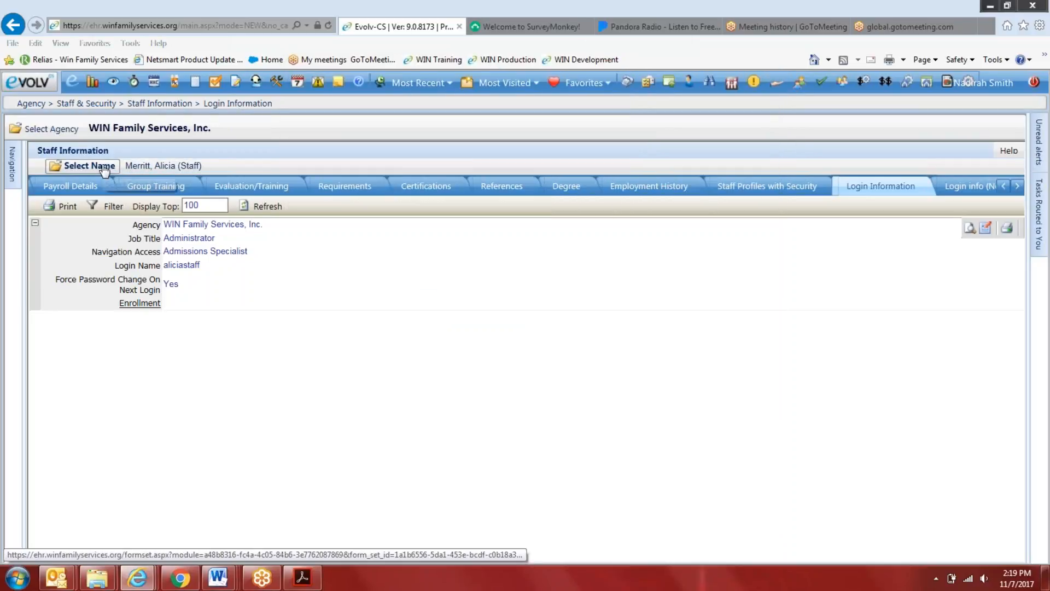
Search for another staff member by last name and select the Regional Program Manager's record
{"action": "left_click", "coordinate": [89, 166]}
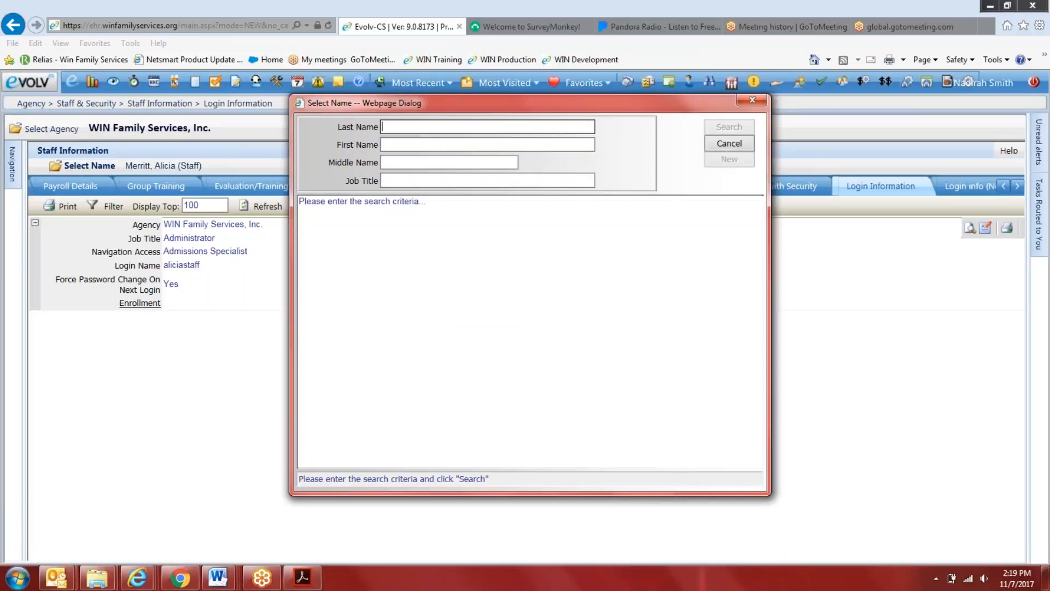
{"action": "type", "text": "braswell"}
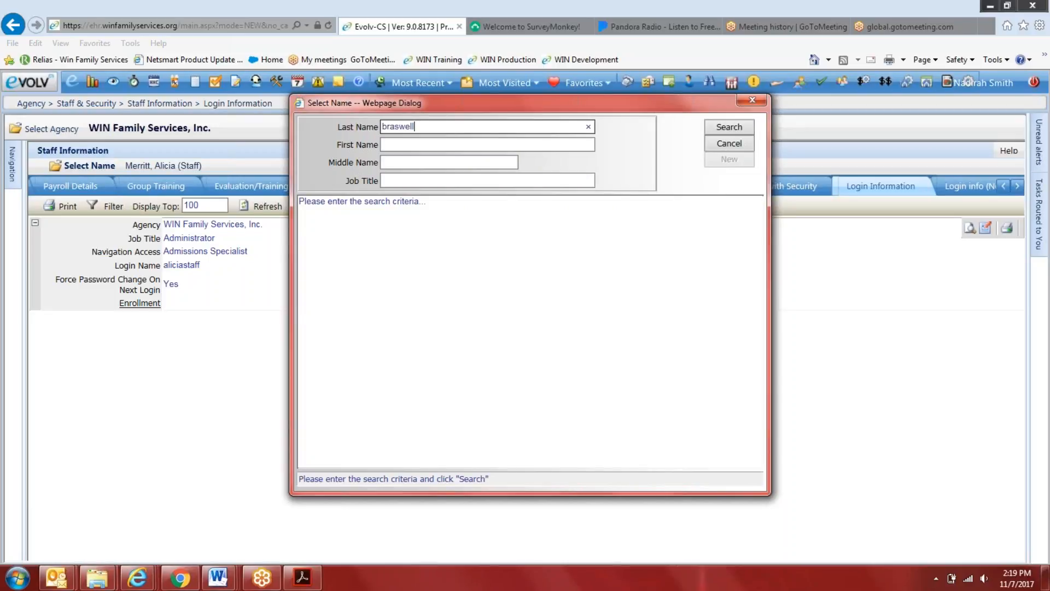
{"action": "key", "text": "Return"}
{"action": "left_click", "coordinate": [394, 234]}
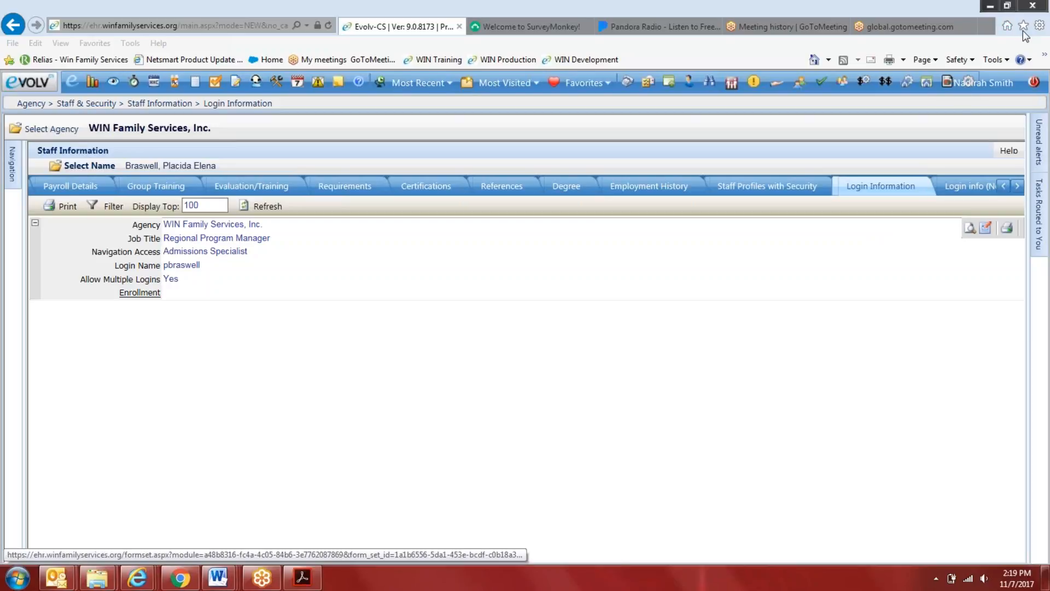
Reset the Regional Program Manager's password in the login information form, confirm it, save, and close the form
{"action": "left_click", "coordinate": [972, 234]}
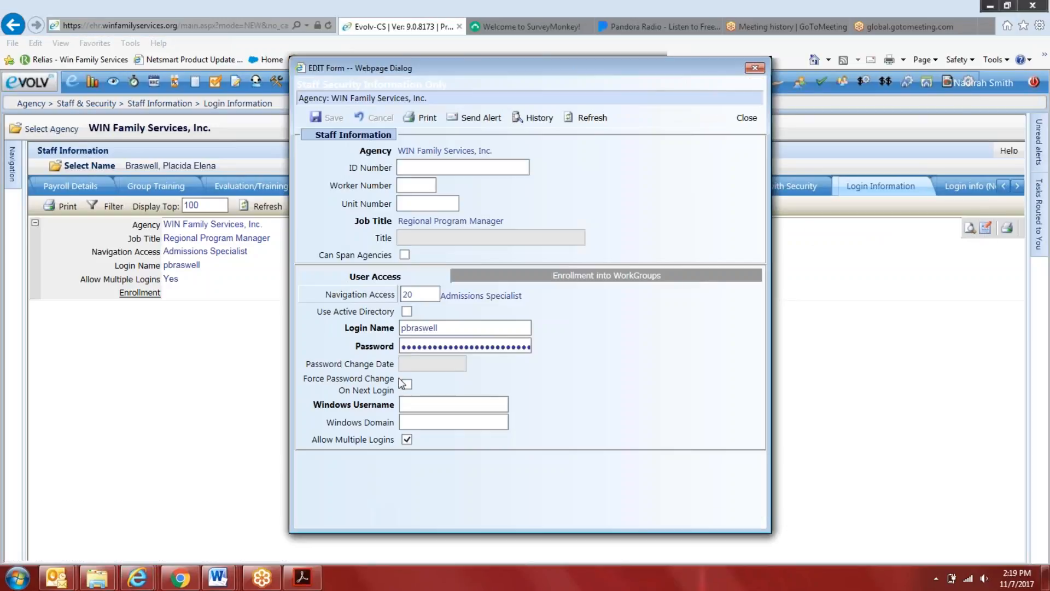
{"action": "double_click", "coordinate": [424, 350]}
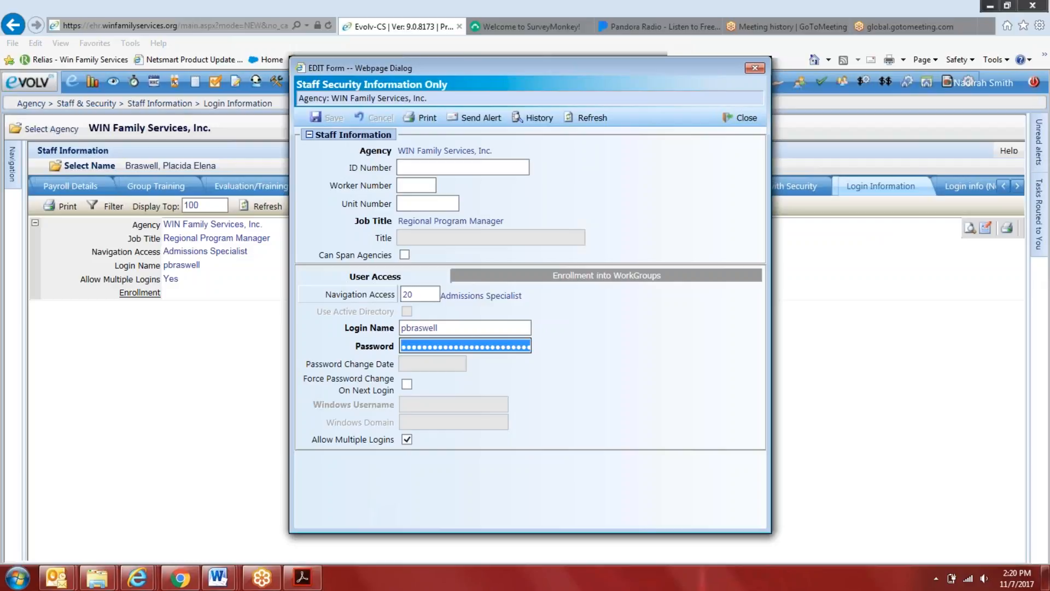
{"action": "type", "text": "*********"}
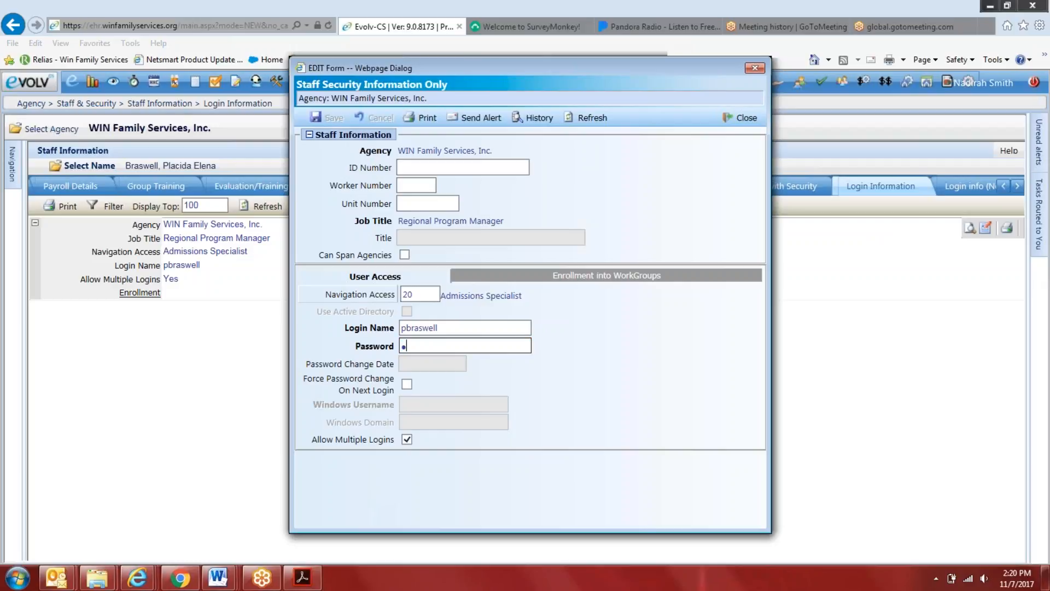
{"action": "type", "text": "*"}
{"action": "key", "text": "Tab"}
{"action": "type", "text": "**********"}
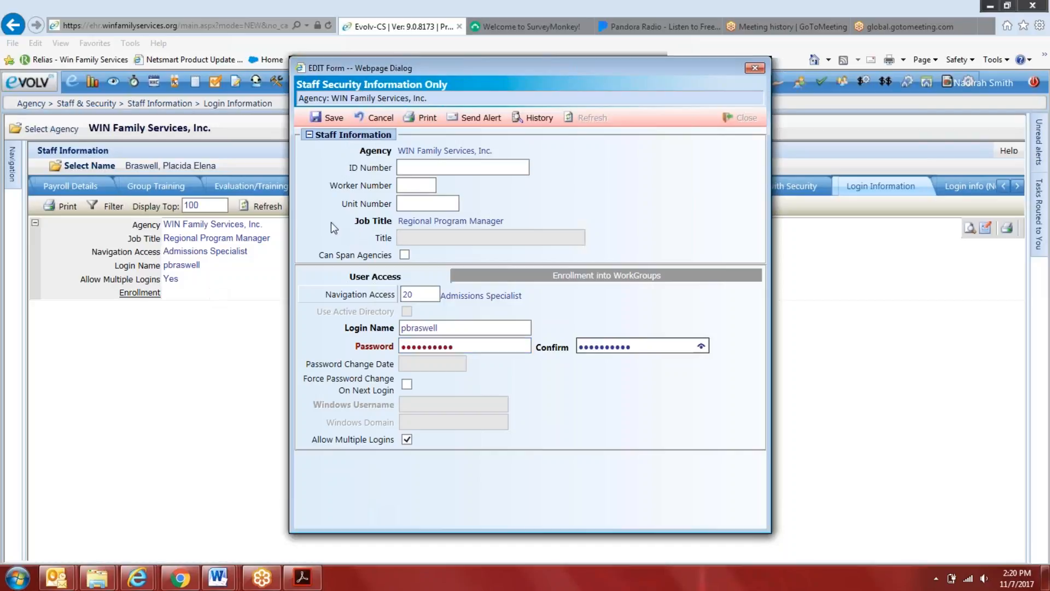
{"action": "left_click", "coordinate": [322, 123]}
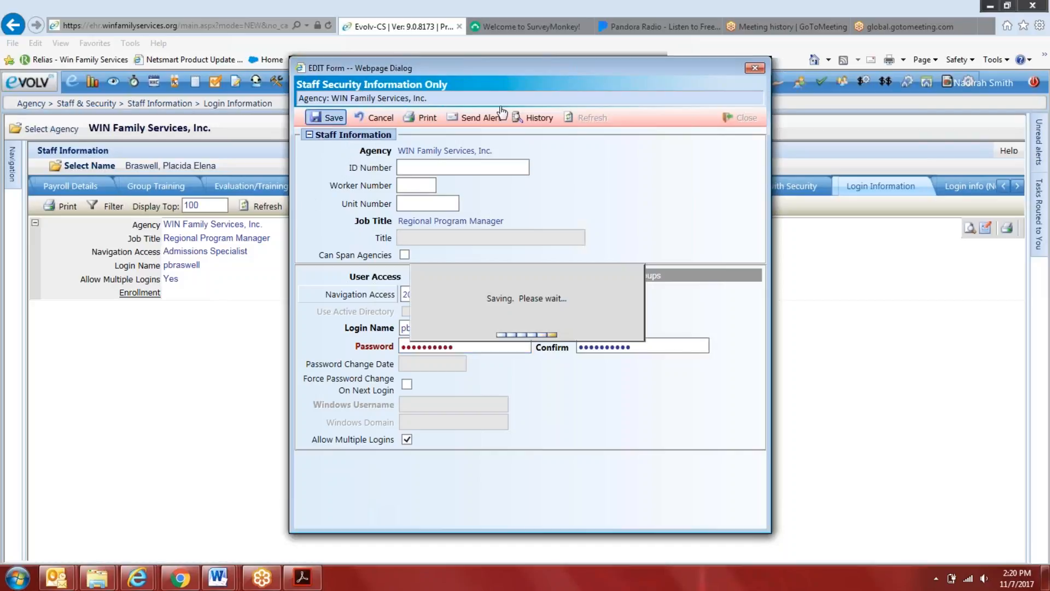
{"action": "left_click", "coordinate": [757, 65]}
Open the client Benefit Assignments, search for "client", and select the Big Picture test client
{"action": "left_click", "coordinate": [690, 83]}
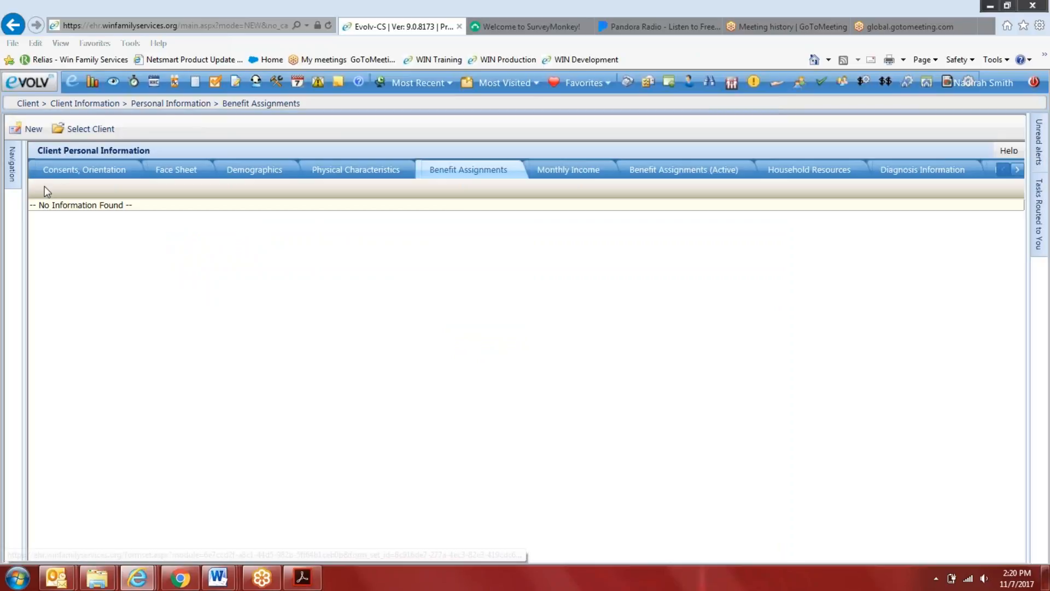
{"action": "left_click", "coordinate": [80, 129]}
{"action": "type", "text": "client"}
{"action": "key", "text": "Return"}
{"action": "left_click", "coordinate": [301, 409]}
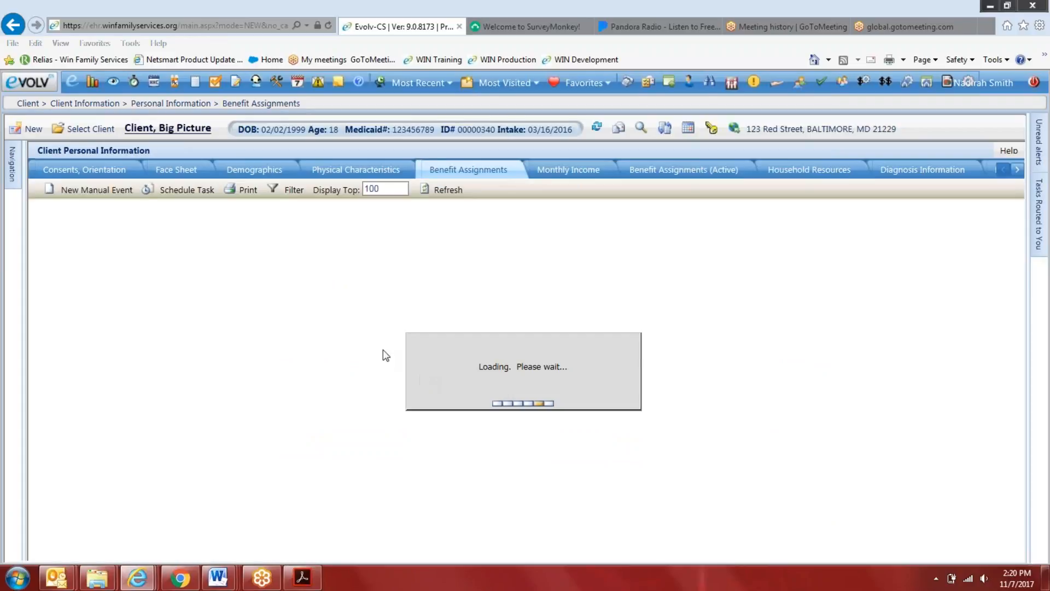
Open the test client's Benefit Assignment for editing, widen the form, and review its Upload Docs and Release of Info sections
{"action": "left_click", "coordinate": [935, 212]}
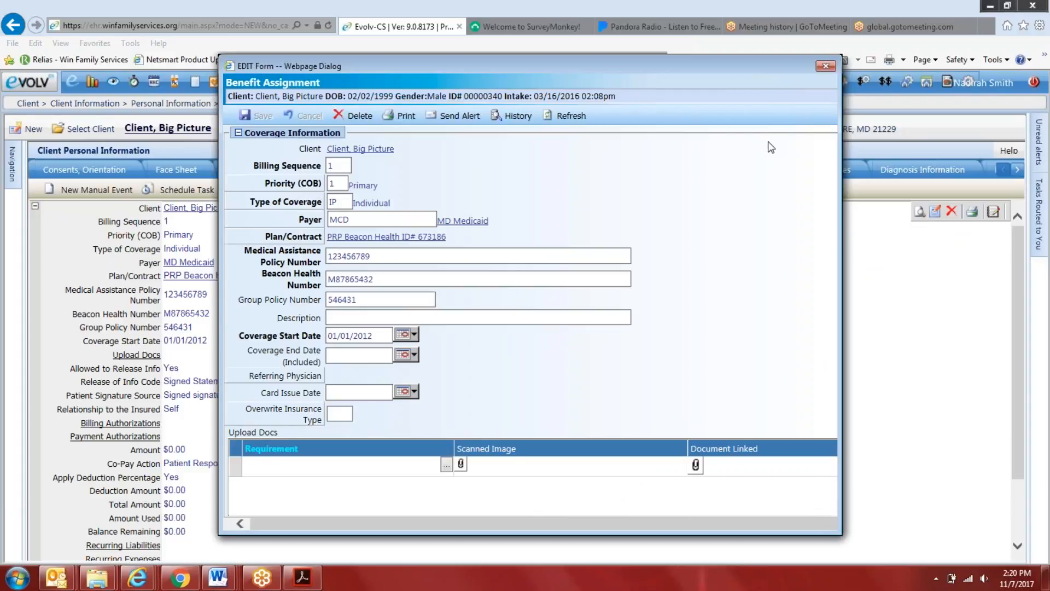
{"action": "left_click_drag", "start_coordinate": [678, 70], "coordinate": [659, 127]}
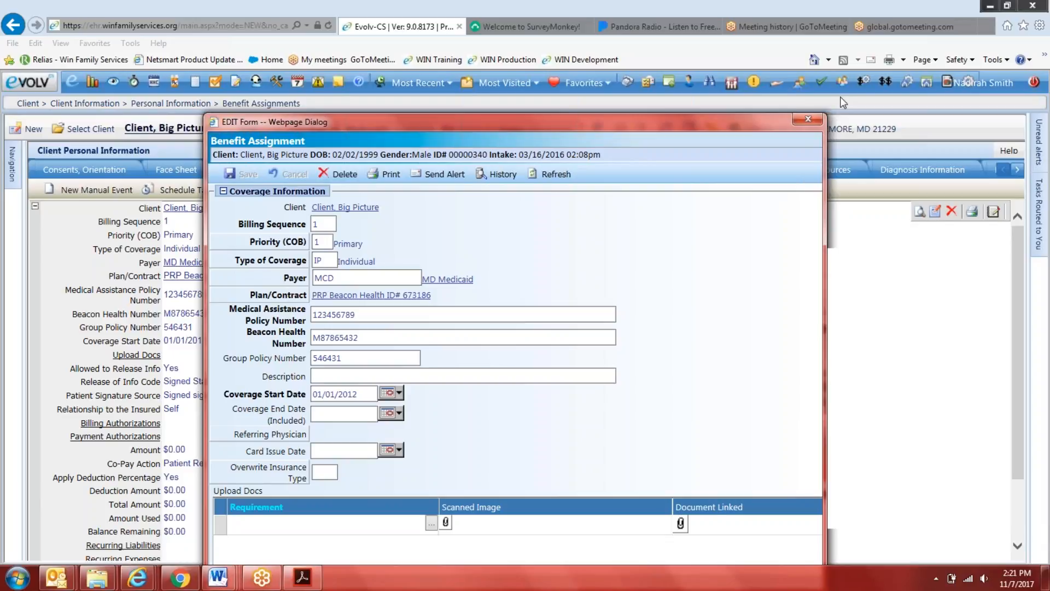
{"action": "left_click_drag", "start_coordinate": [694, 121], "coordinate": [542, 43]}
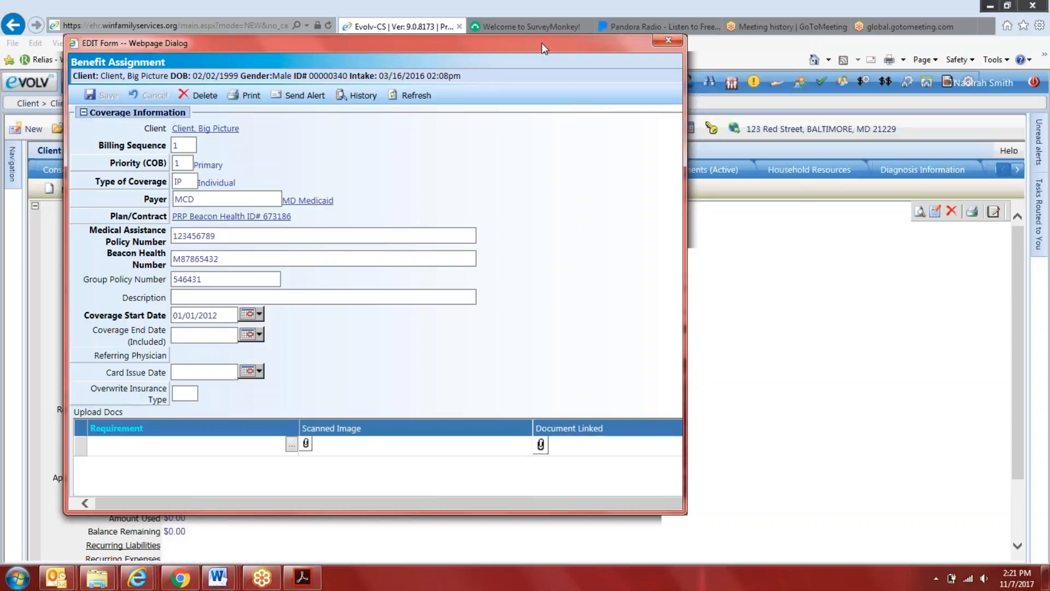
{"action": "left_click_drag", "start_coordinate": [685, 131], "coordinate": [795, 131]}
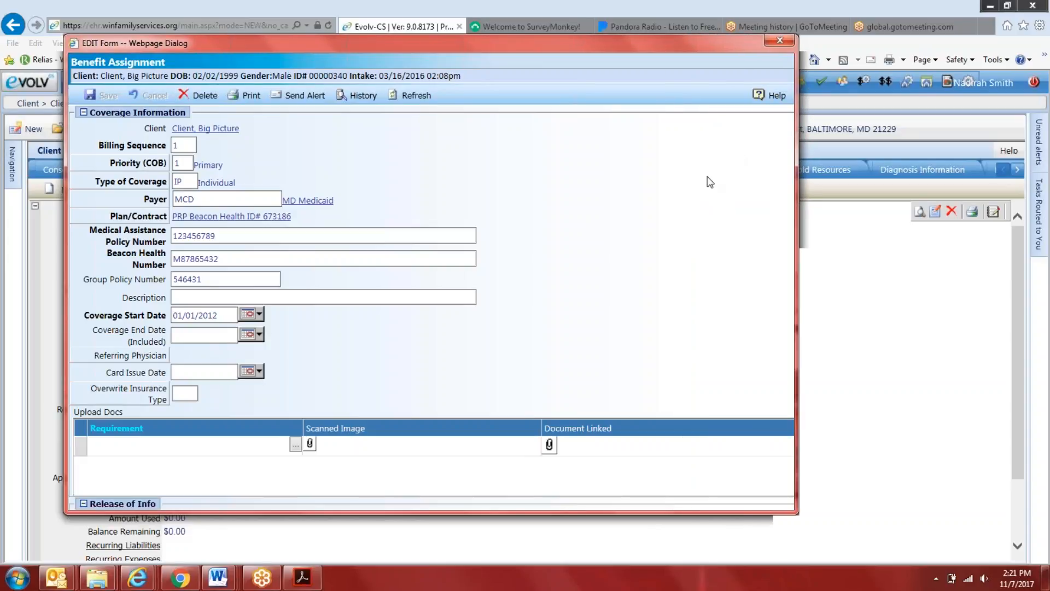
{"action": "scroll", "coordinate": [713, 184], "scroll_direction": "down", "scroll_amount": 5}
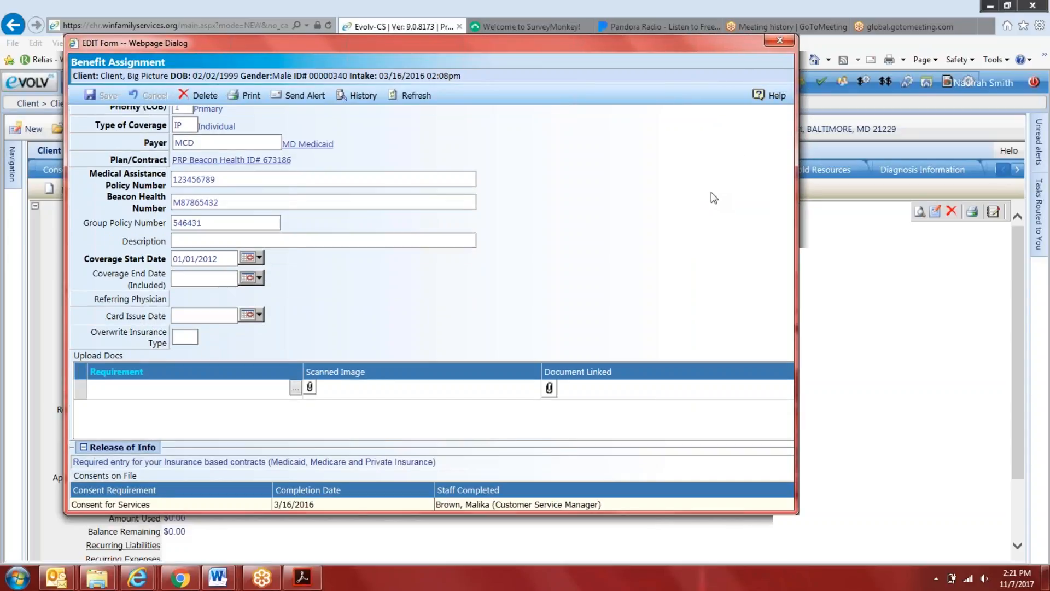
{"action": "scroll", "coordinate": [530, 222], "scroll_direction": "up", "scroll_amount": 5}
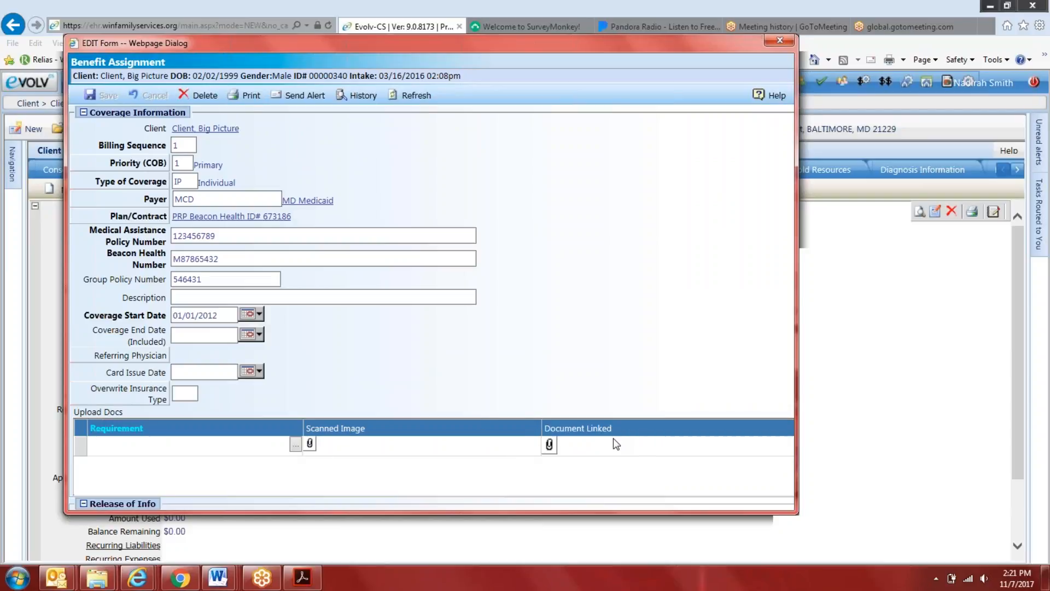
Examine the other client's Benefit Assignment form for an Upload Docs section between Coverage Information and Release of Info, and close it
{"action": "left_click", "coordinate": [1026, 195]}
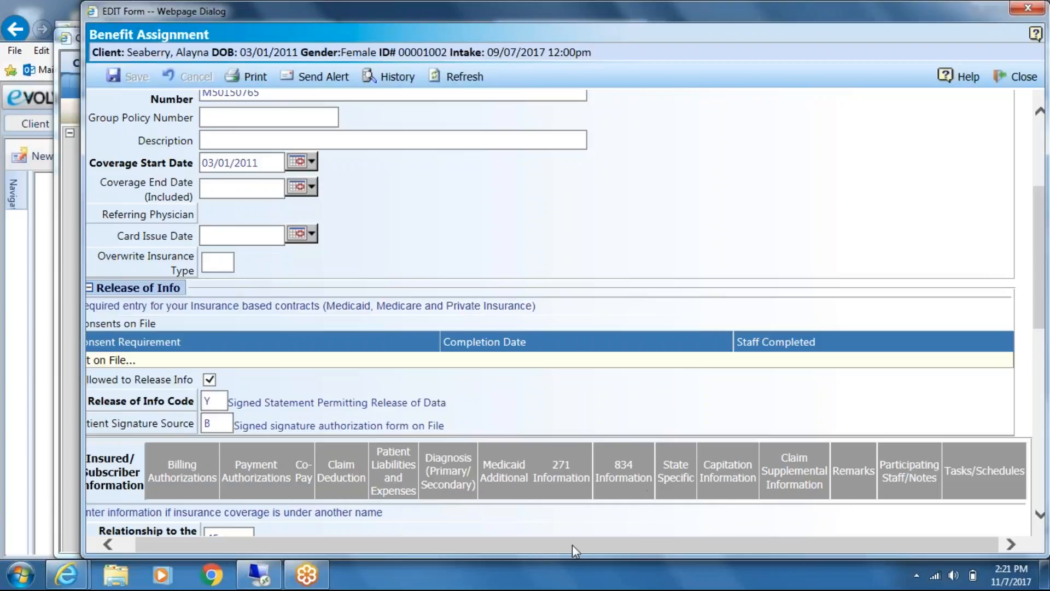
{"action": "left_click_drag", "start_coordinate": [572, 544], "coordinate": [435, 550]}
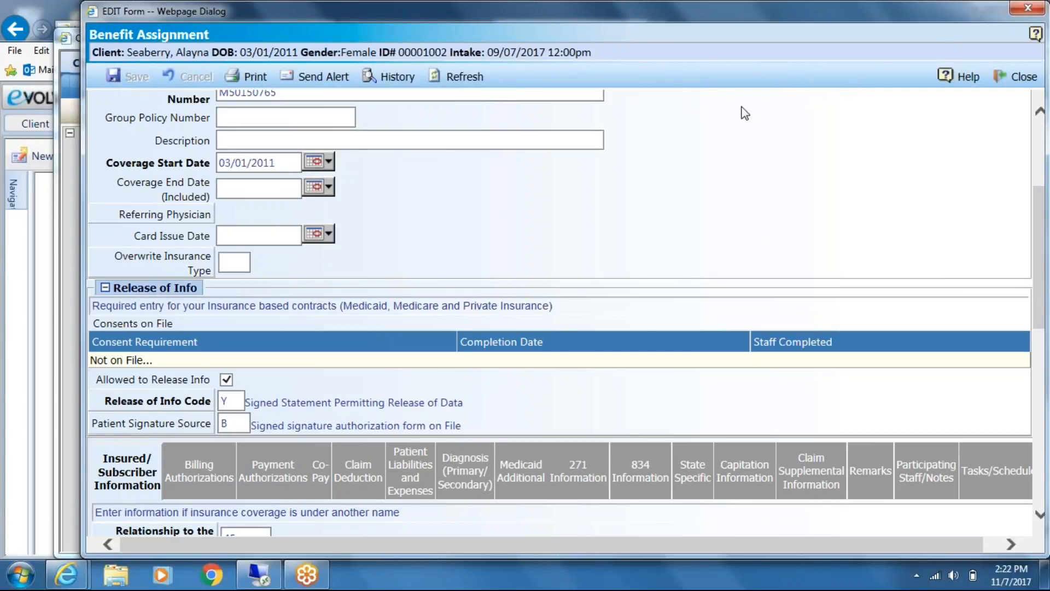
{"action": "left_click_drag", "start_coordinate": [737, 27], "coordinate": [618, 27]}
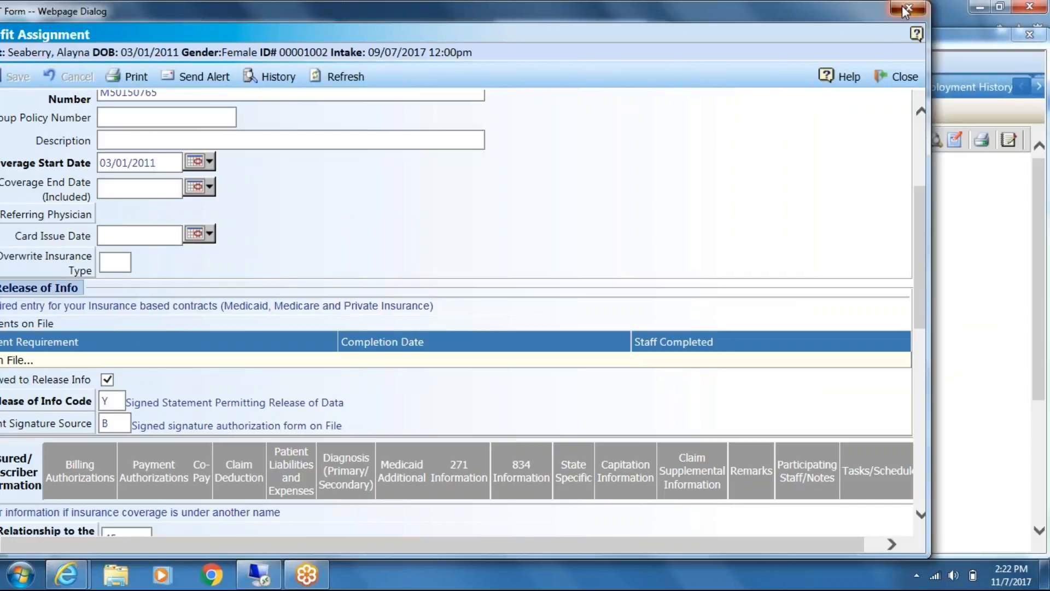
{"action": "left_click", "coordinate": [906, 9]}
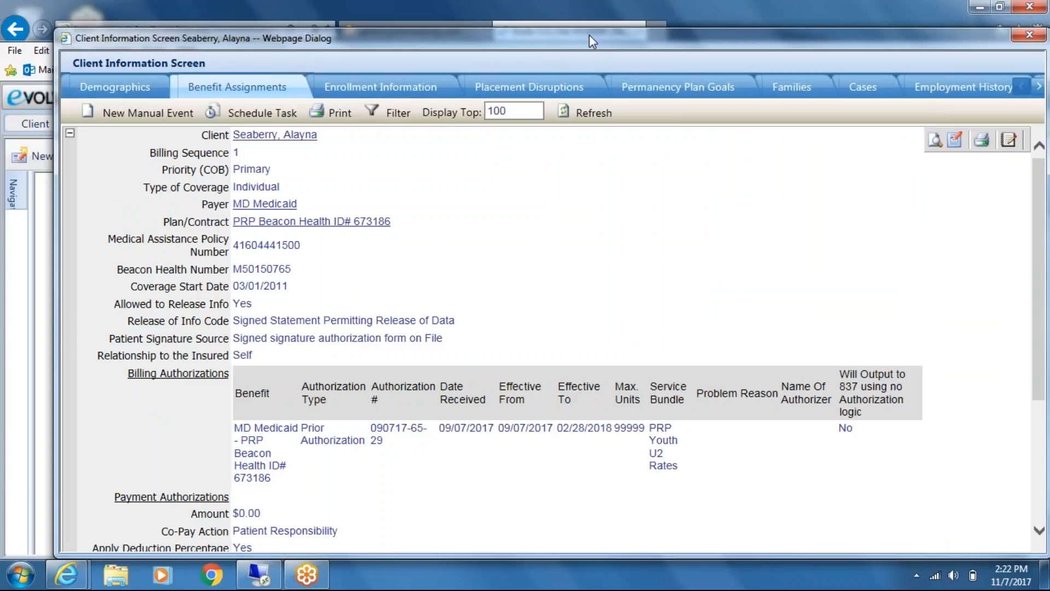
Start a new Benefit Assignment for the selected client and widen the form so its sections fit
{"action": "left_click_drag", "start_coordinate": [589, 35], "coordinate": [506, 41]}
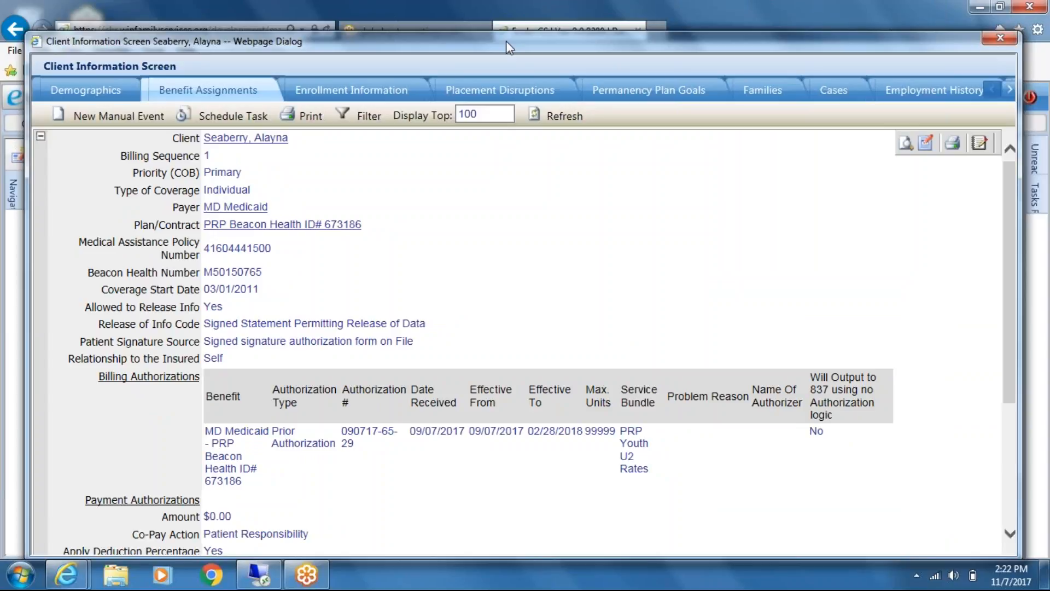
{"action": "mouse_move", "coordinate": [507, 41]}
{"action": "left_mouse_down"}
{"action": "mouse_move", "coordinate": [480, 67]}
{"action": "mouse_move", "coordinate": [521, 40]}
{"action": "left_mouse_up"}
{"action": "left_click", "coordinate": [116, 112]}
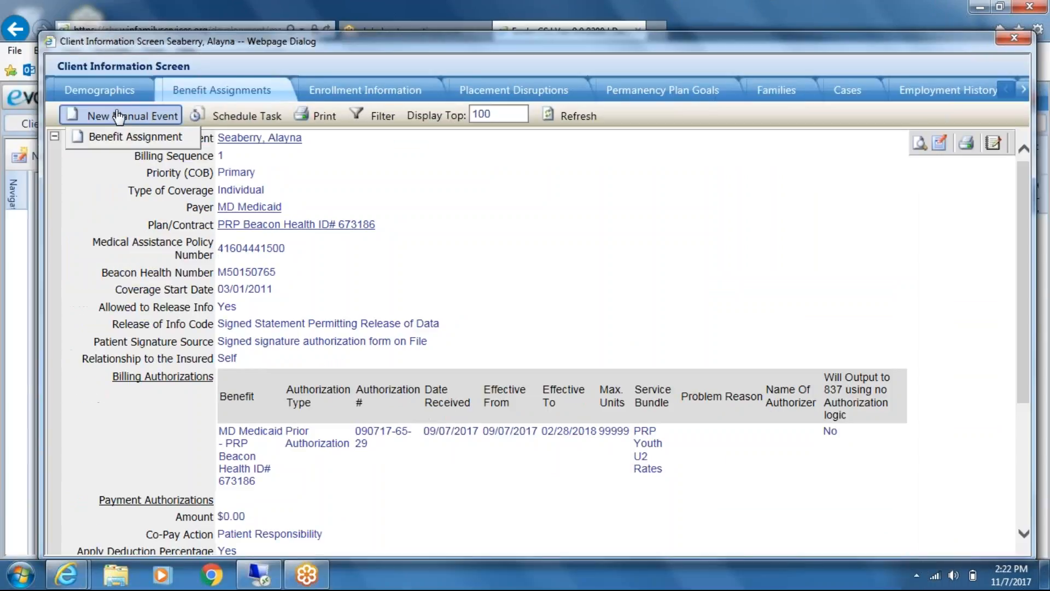
{"action": "left_click", "coordinate": [133, 140]}
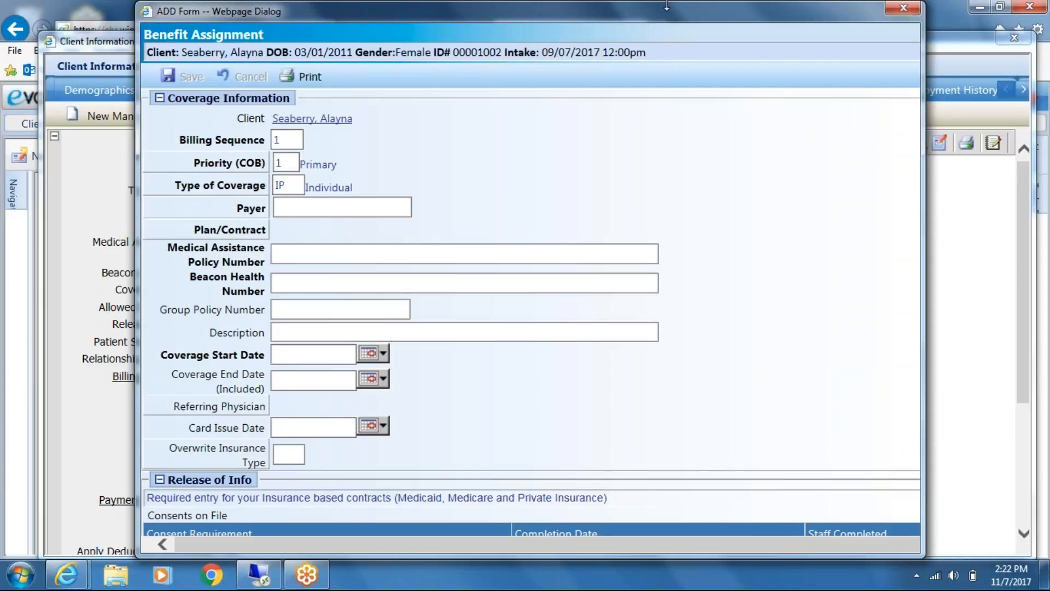
{"action": "left_click_drag", "start_coordinate": [667, 6], "coordinate": [610, 6]}
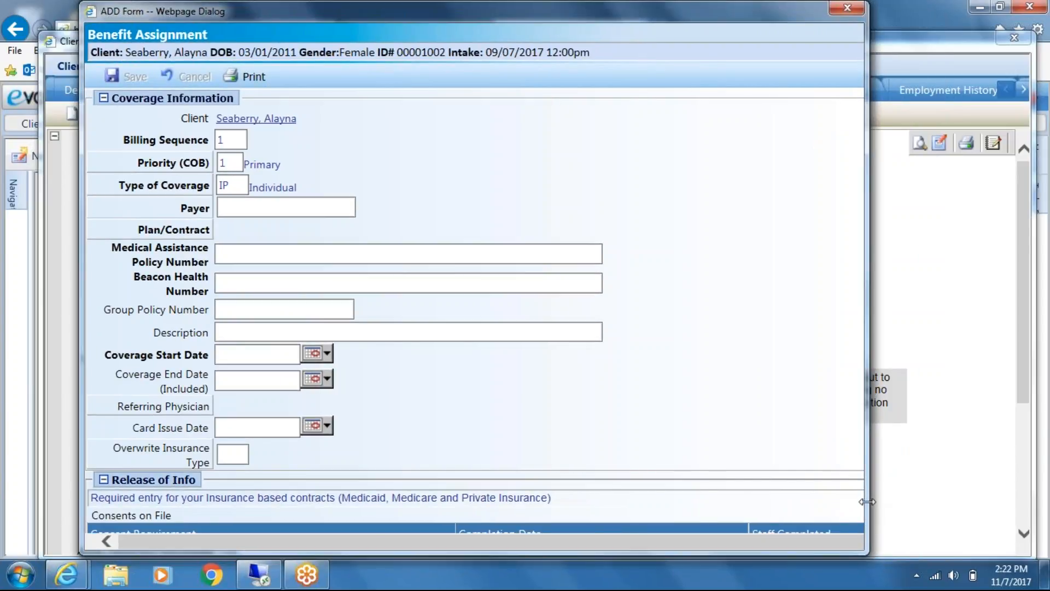
{"action": "left_click_drag", "start_coordinate": [867, 501], "coordinate": [1046, 501]}
{"action": "left_click_drag", "start_coordinate": [649, 19], "coordinate": [595, 20]}
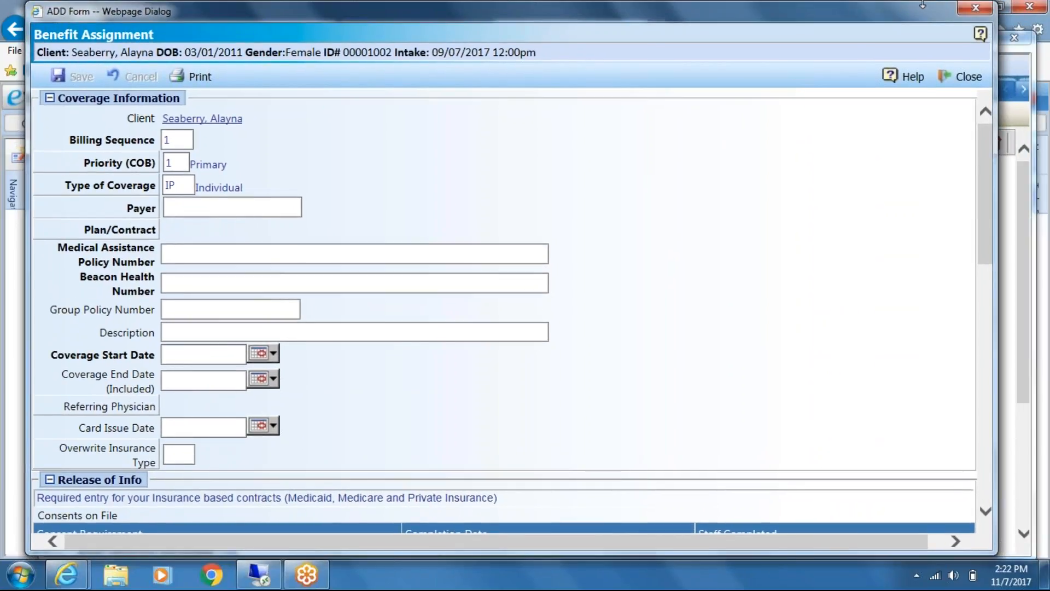
Examine the new Benefit Assignment form from Coverage Information down to Program Enrollment History for an Upload Docs section, and close it
{"action": "left_click_drag", "start_coordinate": [932, 9], "coordinate": [718, 36]}
{"action": "left_click_drag", "start_coordinate": [779, 219], "coordinate": [790, 336]}
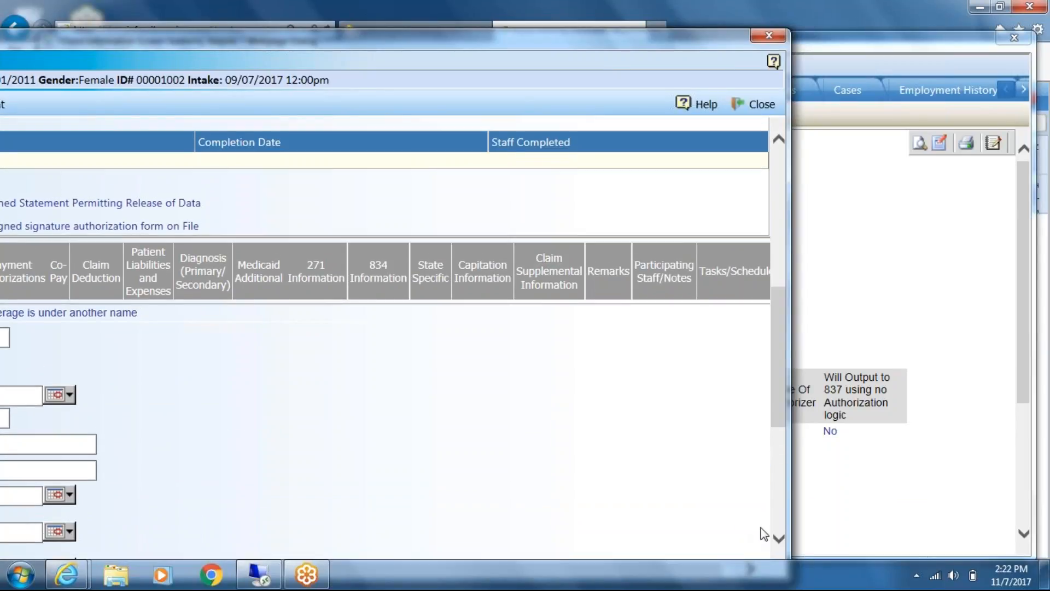
{"action": "left_click_drag", "start_coordinate": [793, 485], "coordinate": [878, 466]}
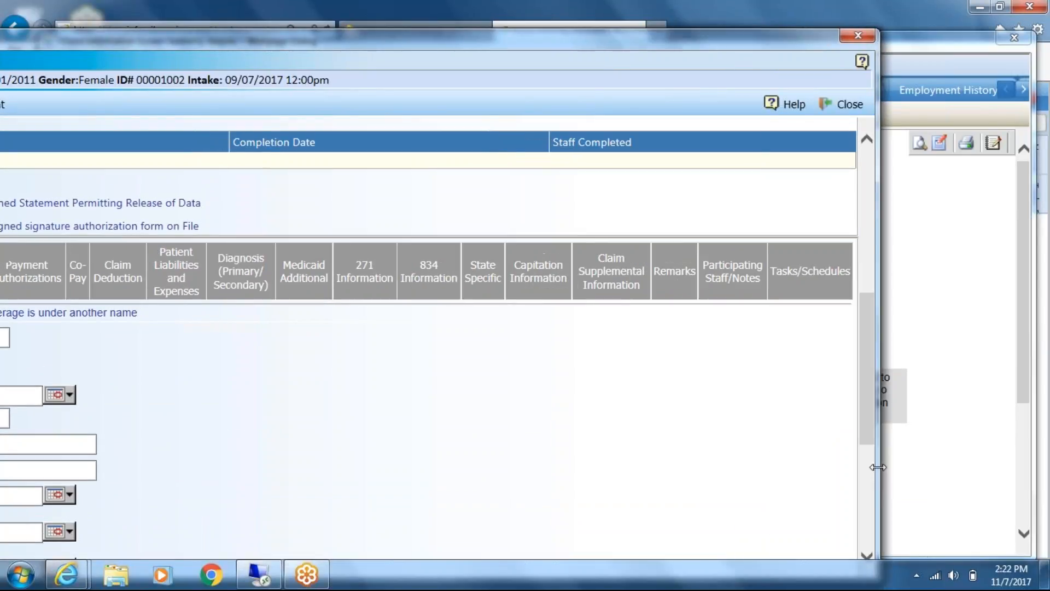
{"action": "left_click_drag", "start_coordinate": [608, 30], "coordinate": [795, 15]}
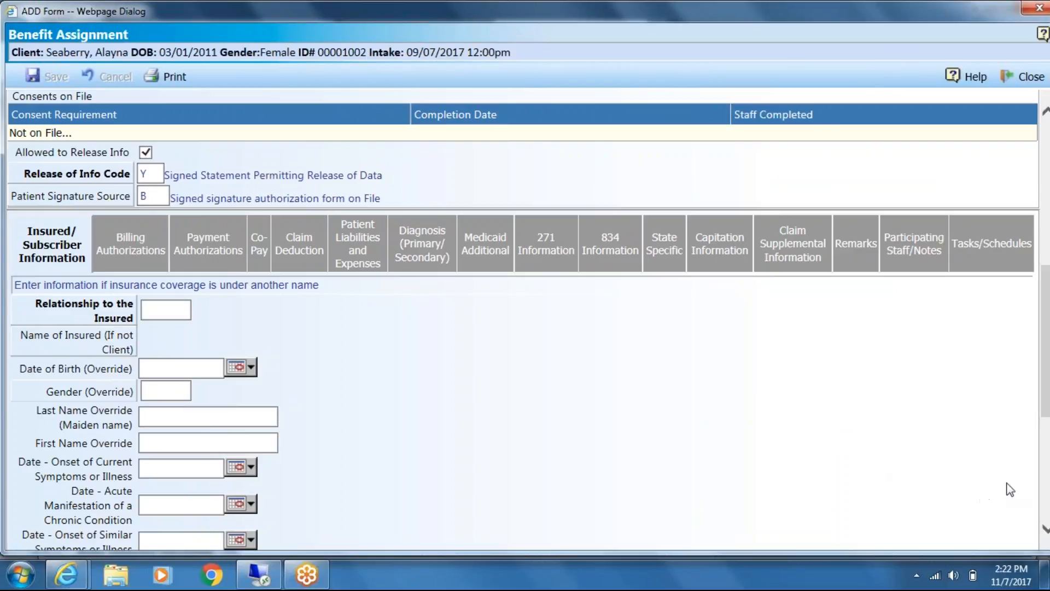
{"action": "scroll", "coordinate": [1045, 530], "scroll_direction": "down", "scroll_amount": 5}
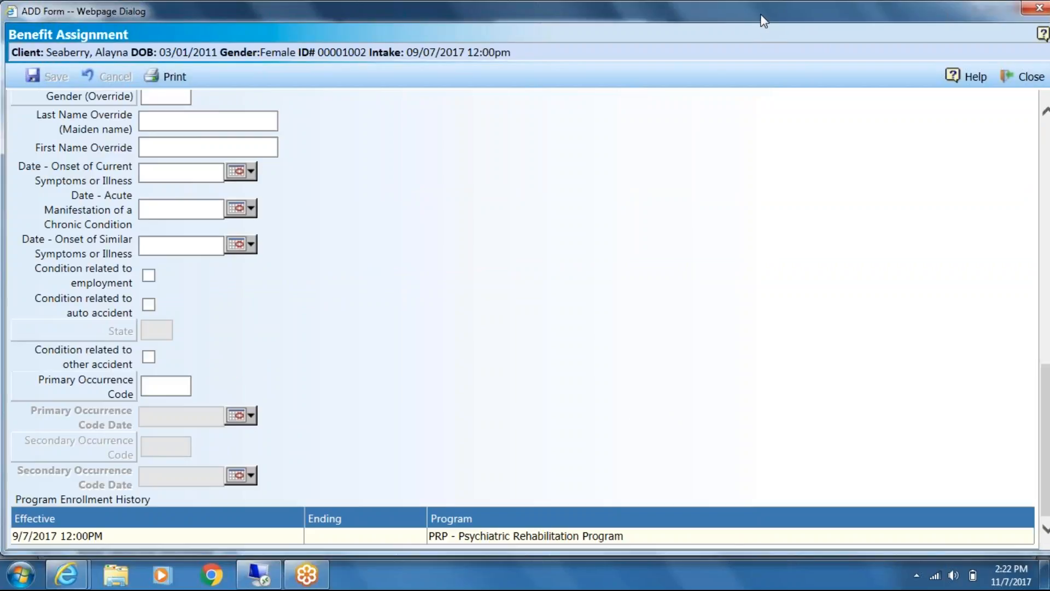
{"action": "left_click_drag", "start_coordinate": [739, 11], "coordinate": [683, 12]}
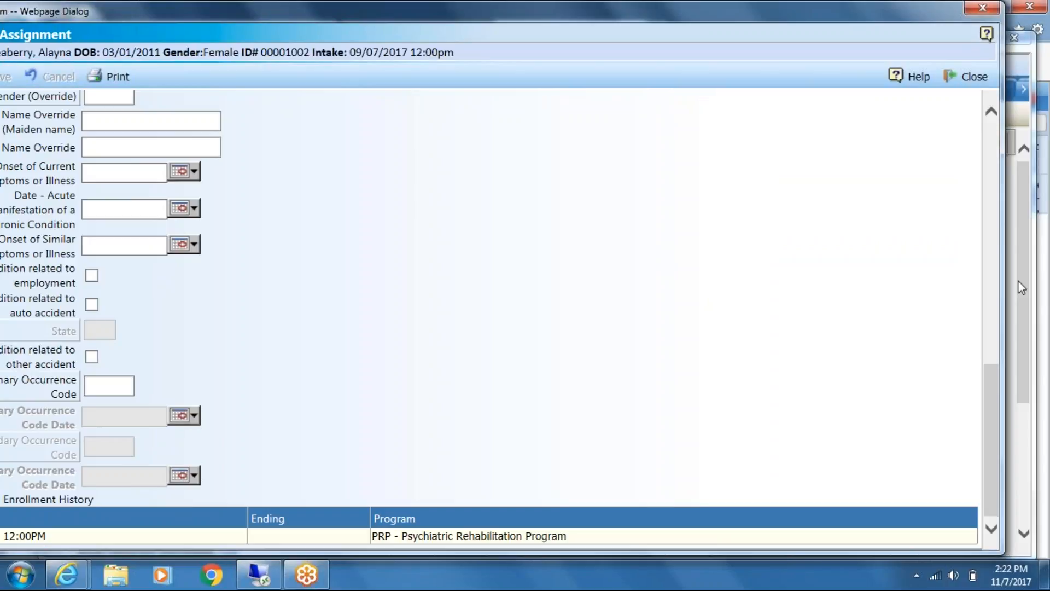
{"action": "scroll", "coordinate": [991, 293], "scroll_direction": "up", "scroll_amount": 5}
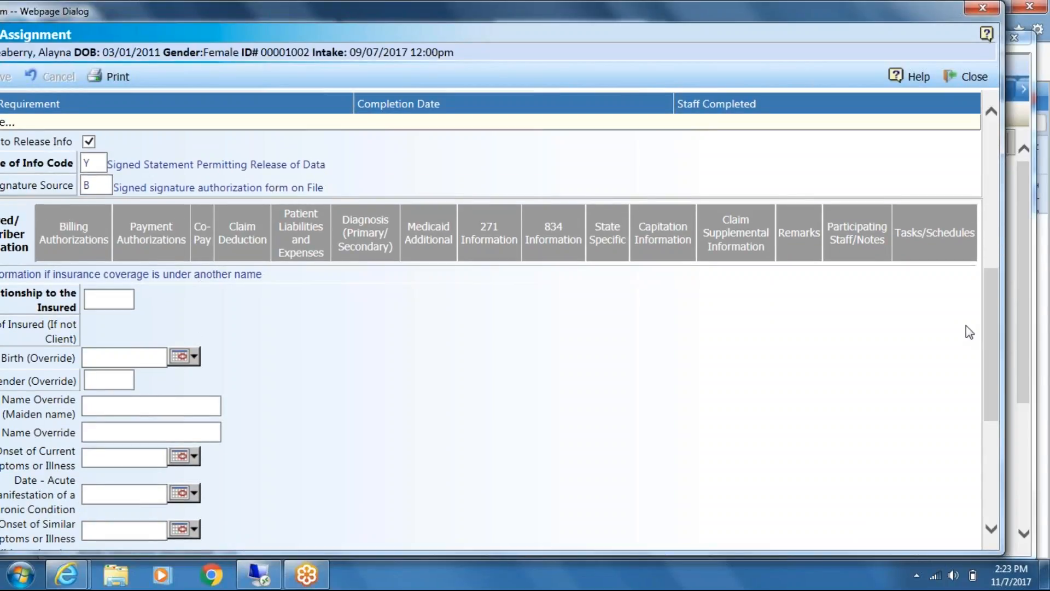
{"action": "left_click_drag", "start_coordinate": [991, 339], "coordinate": [996, 191]}
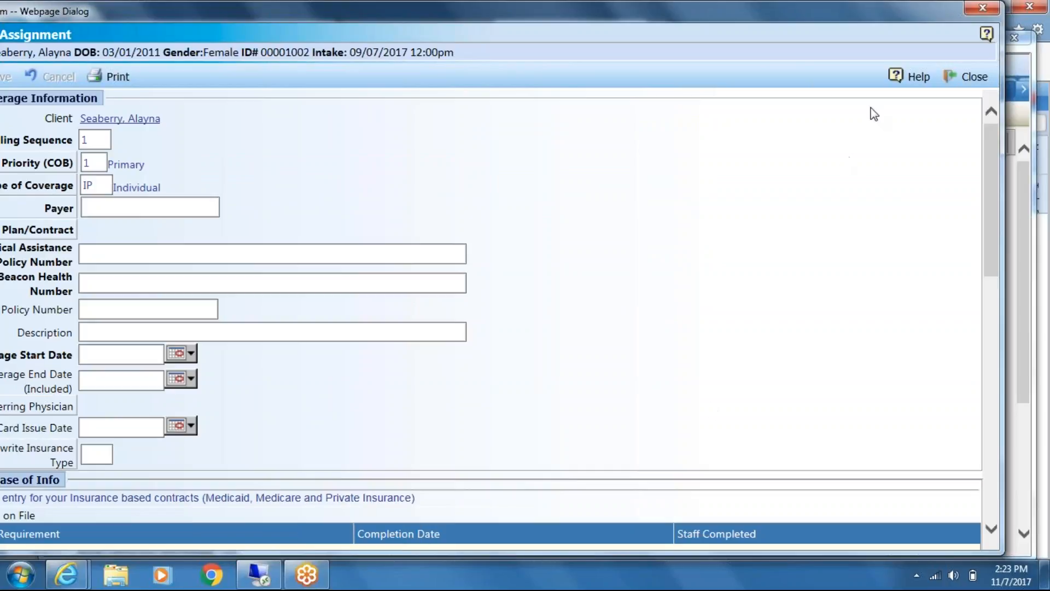
{"action": "left_click", "coordinate": [991, 8]}
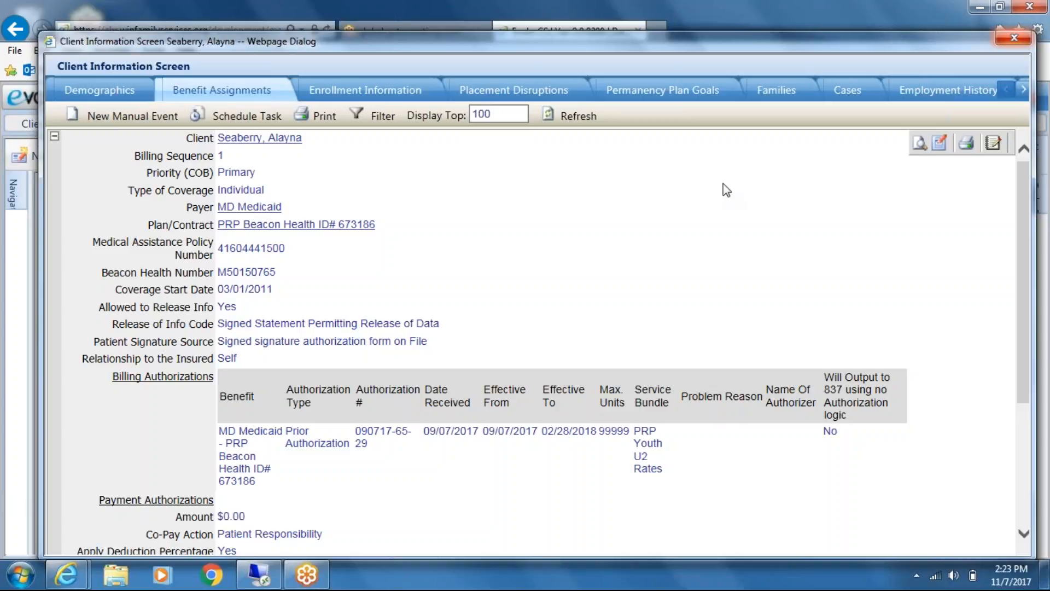
Close the client information screen and delete the "development my evolv" entry from the browser favorites
{"action": "left_click", "coordinate": [1011, 42]}
{"action": "left_click", "coordinate": [1019, 31]}
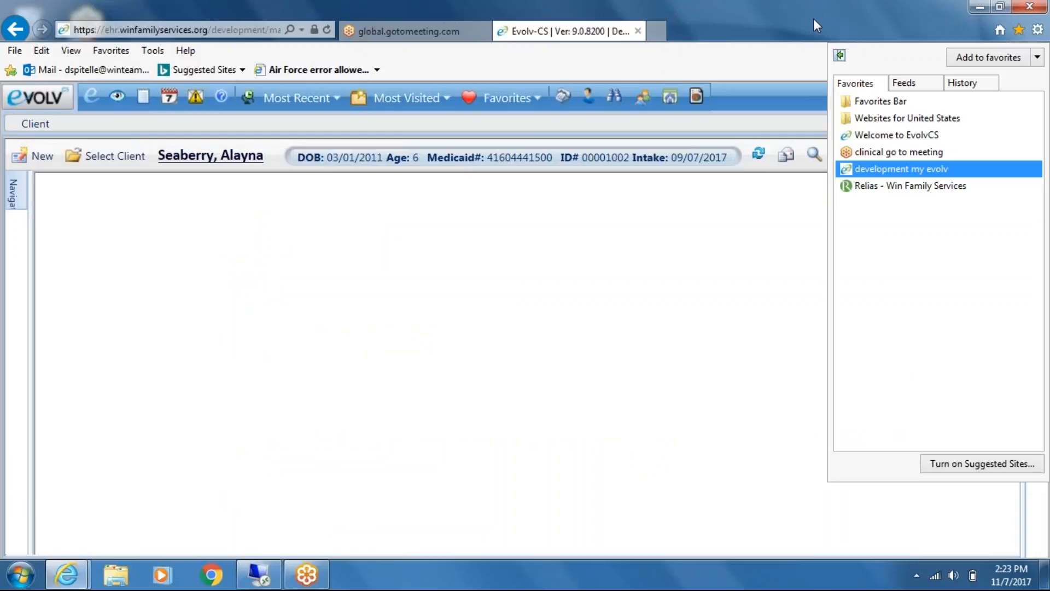
{"action": "left_click", "coordinate": [718, 420]}
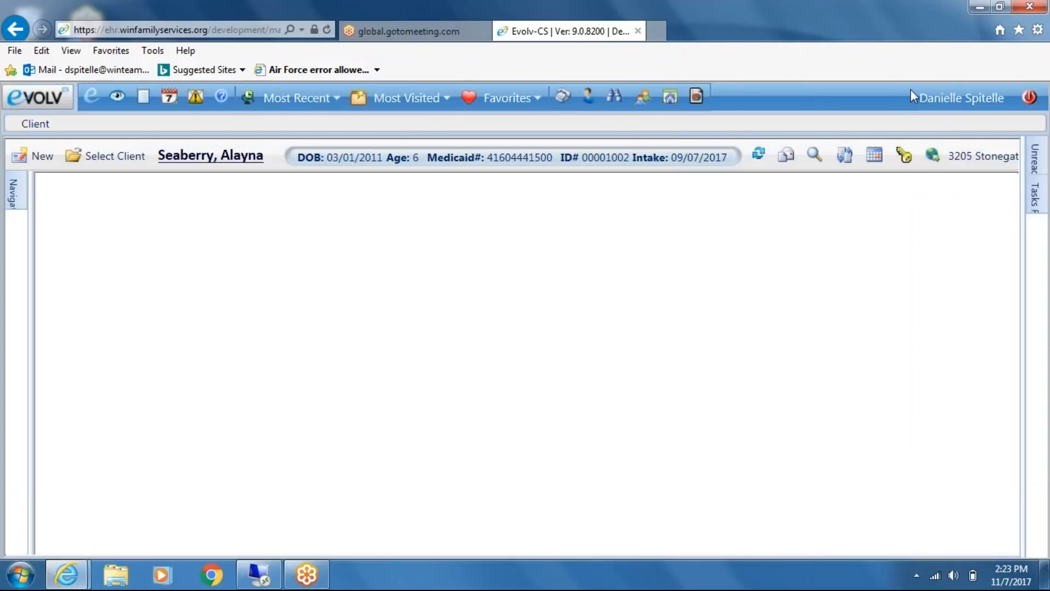
{"action": "left_click", "coordinate": [1018, 30]}
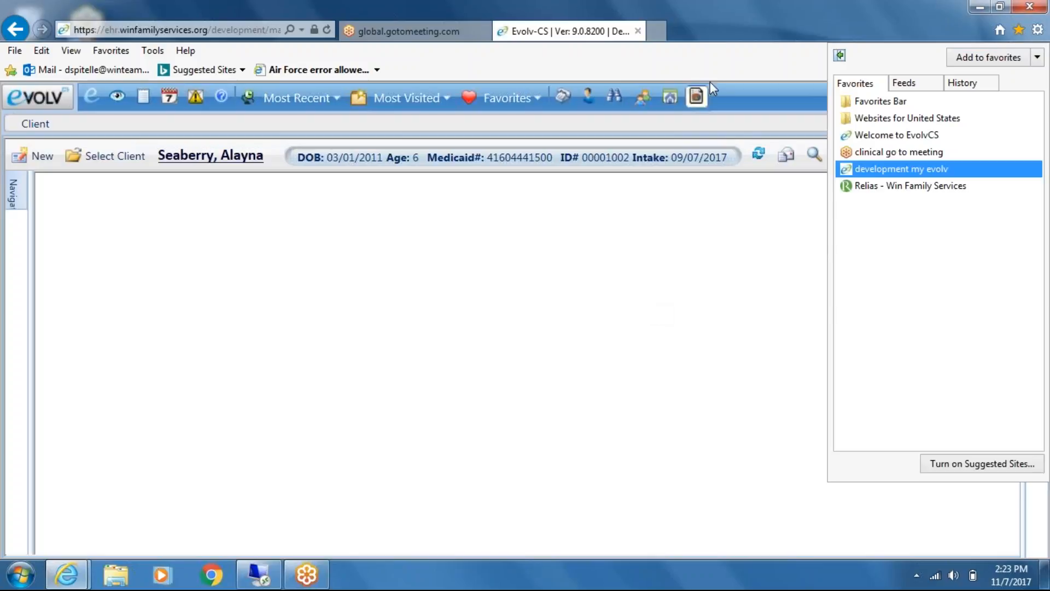
{"action": "double_click", "coordinate": [793, 15]}
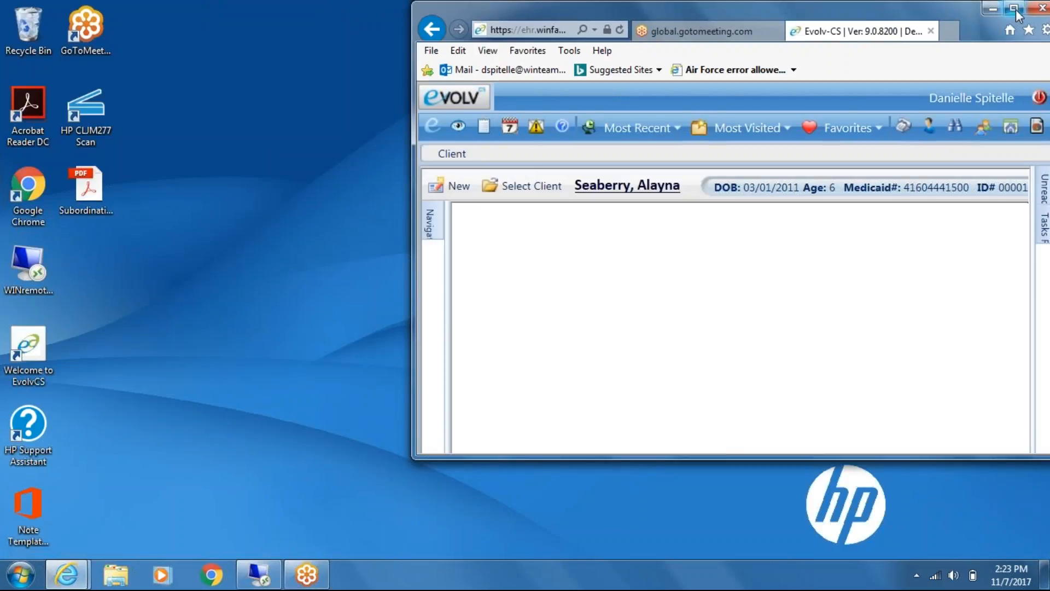
{"action": "left_click", "coordinate": [1015, 10]}
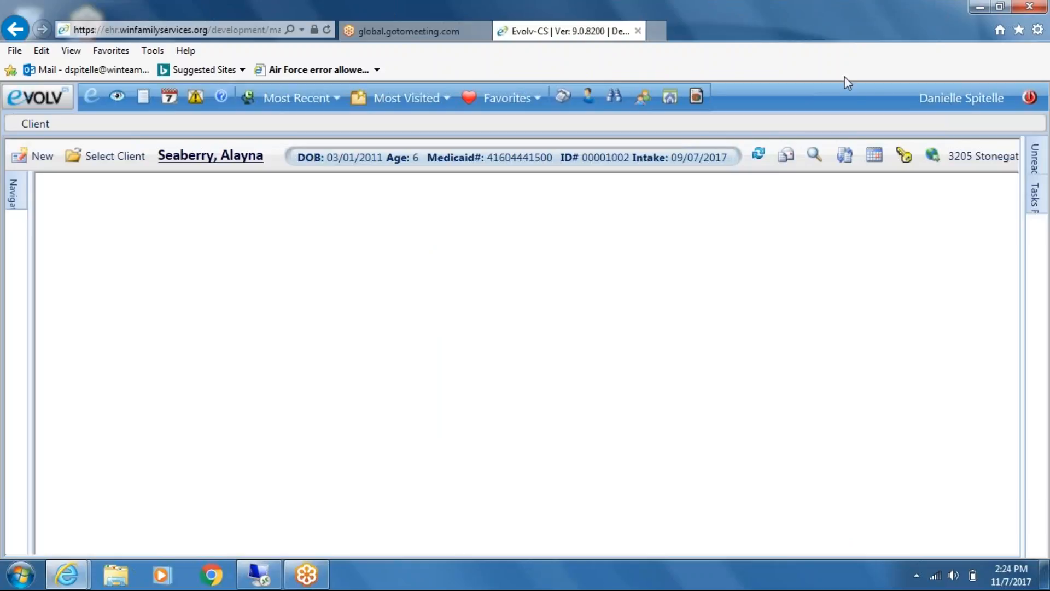
{"action": "left_click", "coordinate": [1019, 30]}
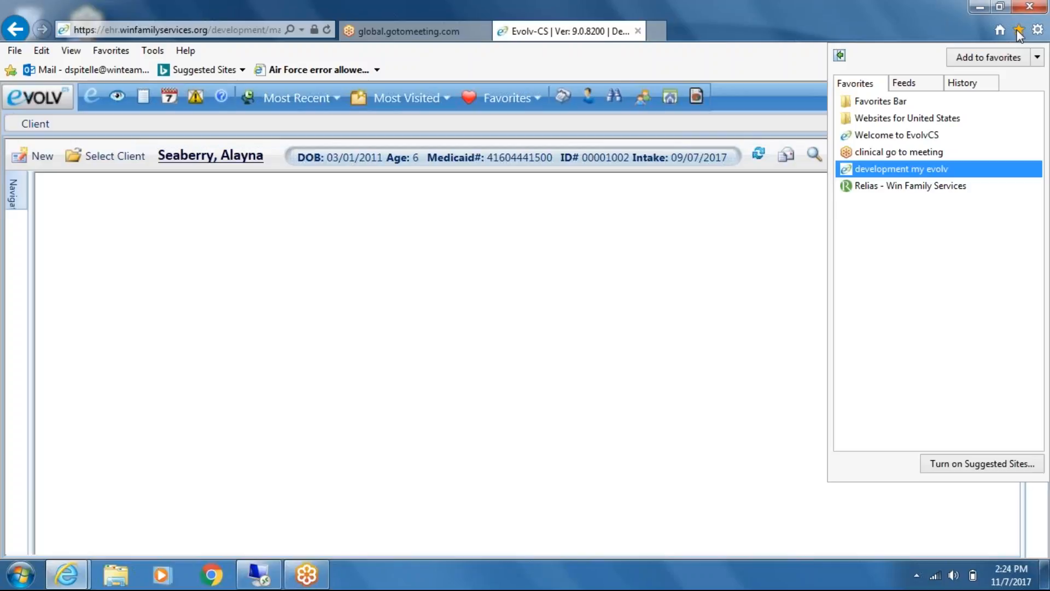
{"action": "right_click", "coordinate": [926, 172]}
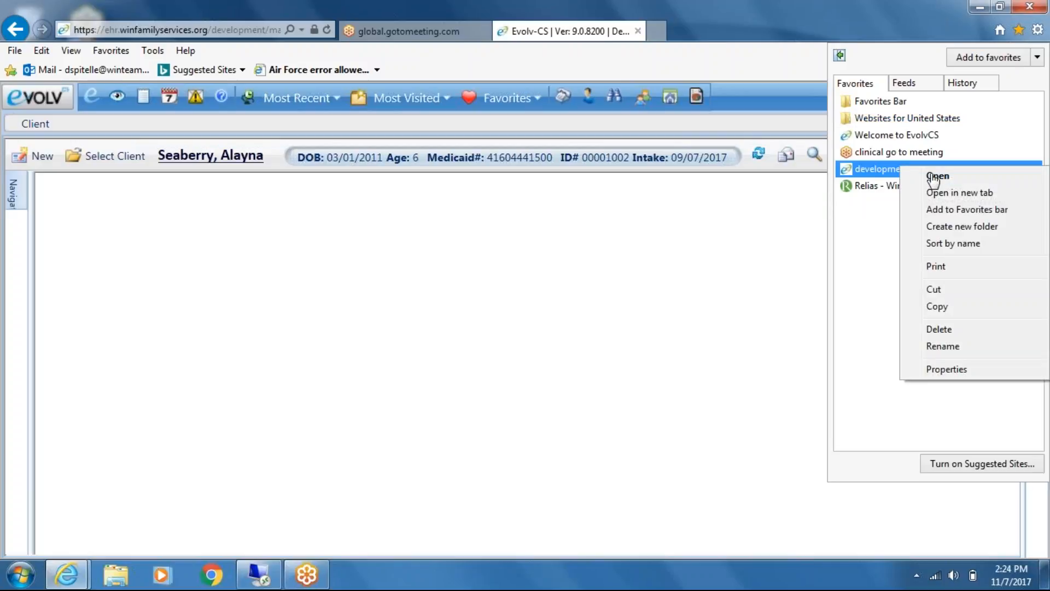
{"action": "left_click", "coordinate": [938, 329]}
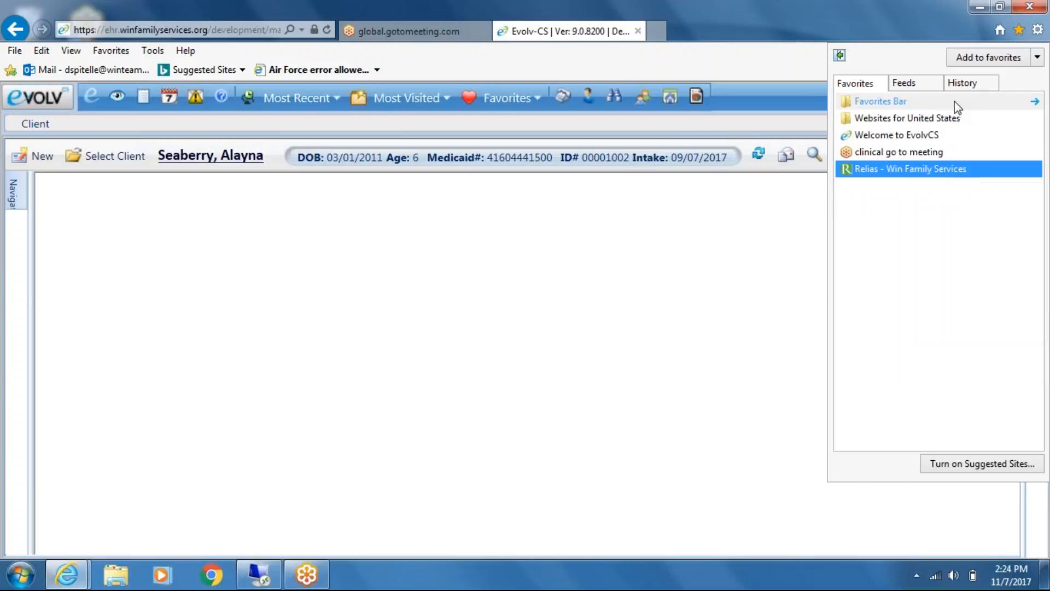
Open the "Welcome to EvolvCS" favorite and sign in to the Production System with the staff login name and password
{"action": "left_click", "coordinate": [897, 135]}
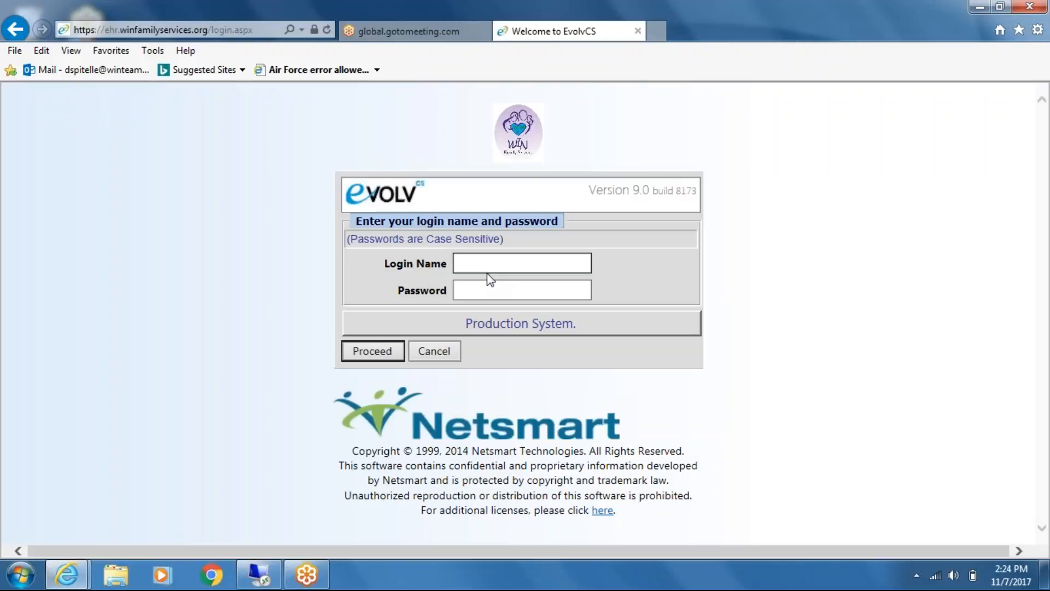
{"action": "key", "text": "Tab"}
{"action": "type", "text": "••••••"}
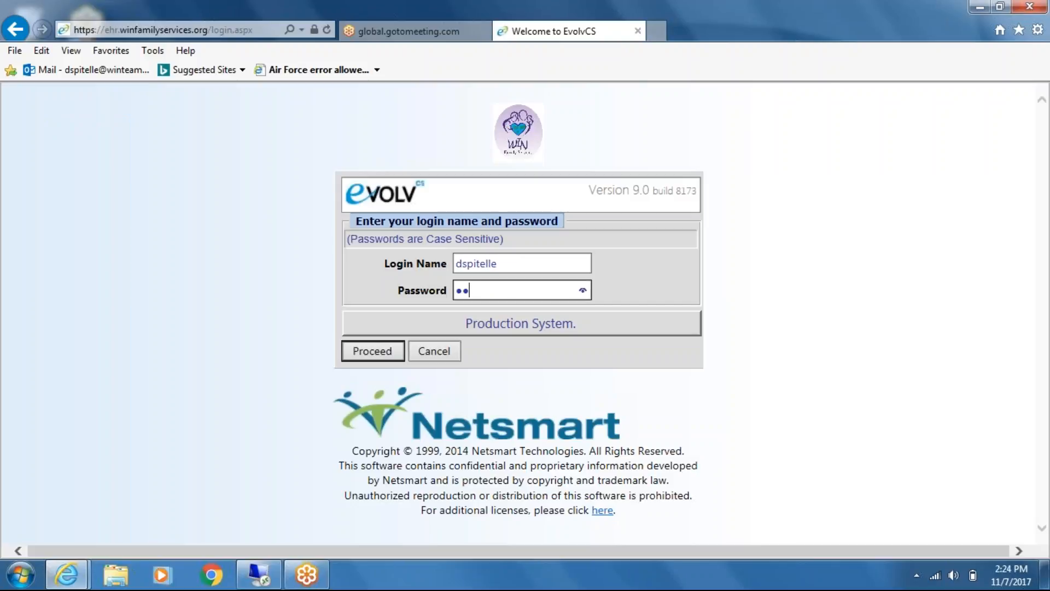
{"action": "type", "text": "••"}
{"action": "left_click", "coordinate": [381, 351]}
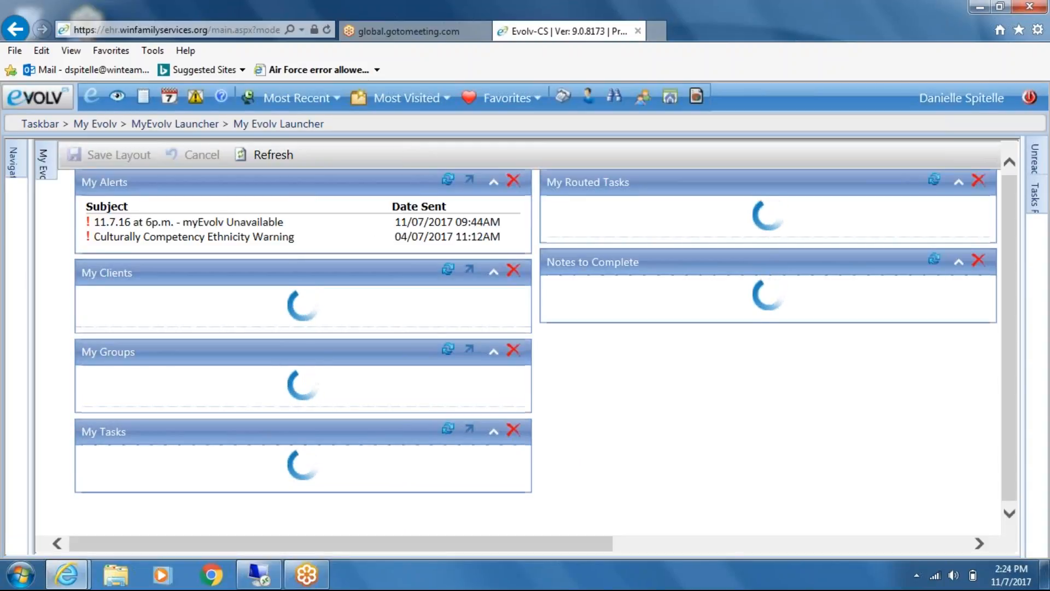
Open the Client module, search by the first letters of the client's last name, and select the matching client
{"action": "left_click", "coordinate": [38, 97]}
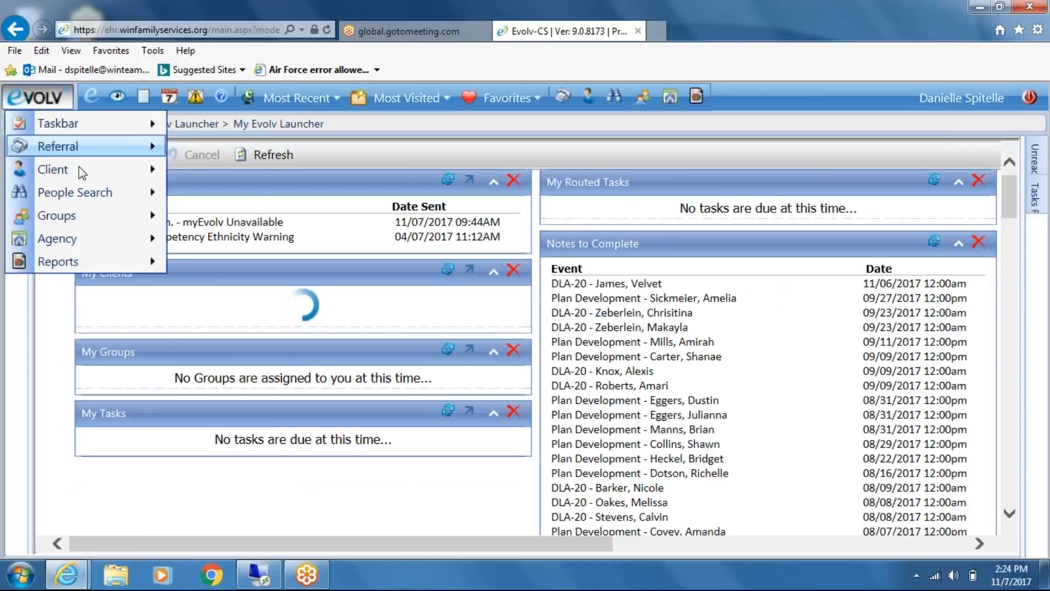
{"action": "left_click", "coordinate": [81, 172]}
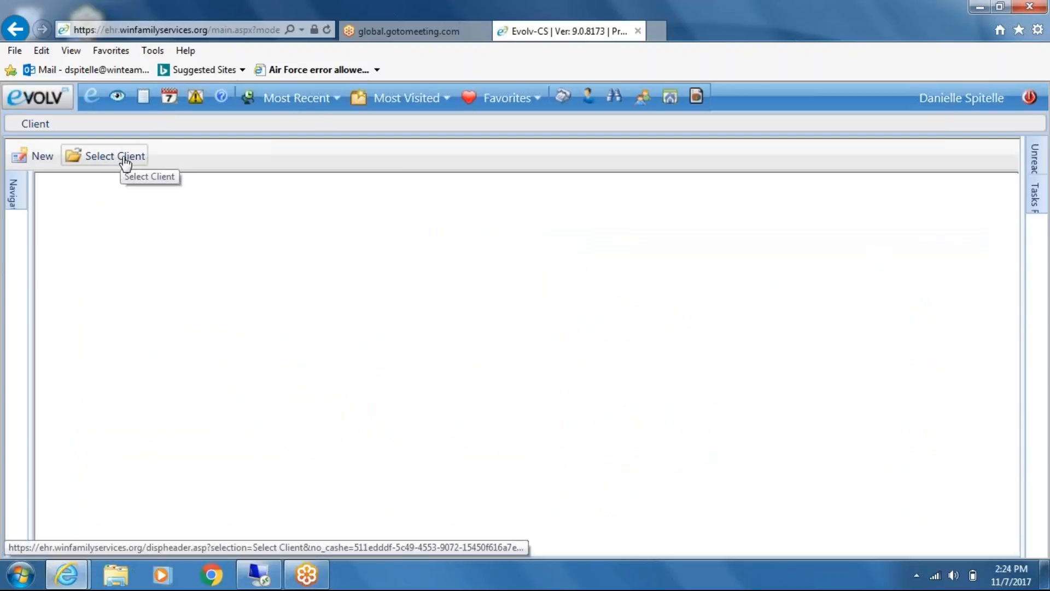
{"action": "left_click", "coordinate": [125, 160]}
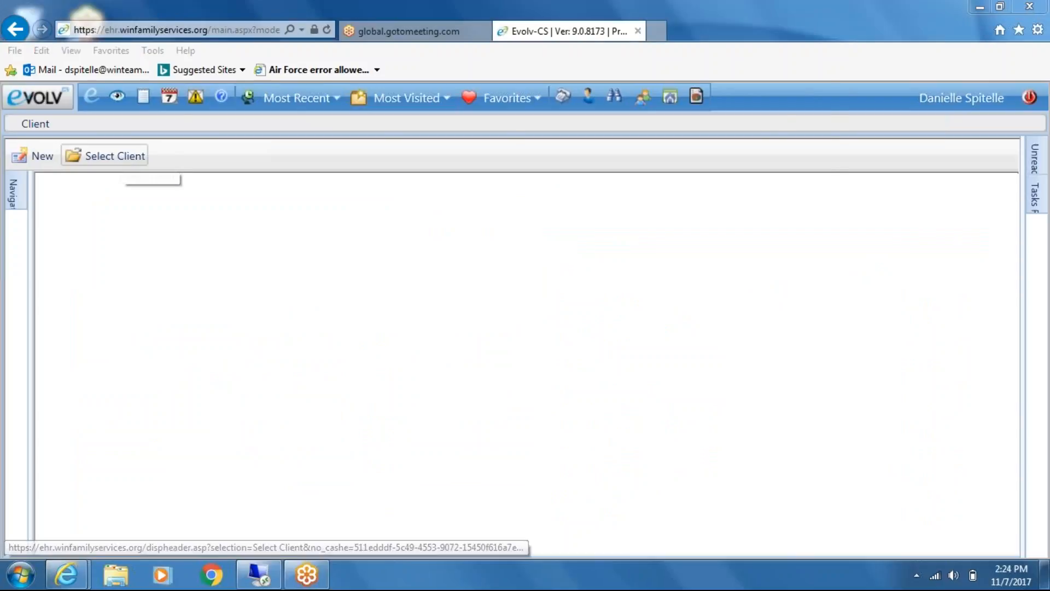
{"action": "type", "text": "sea"}
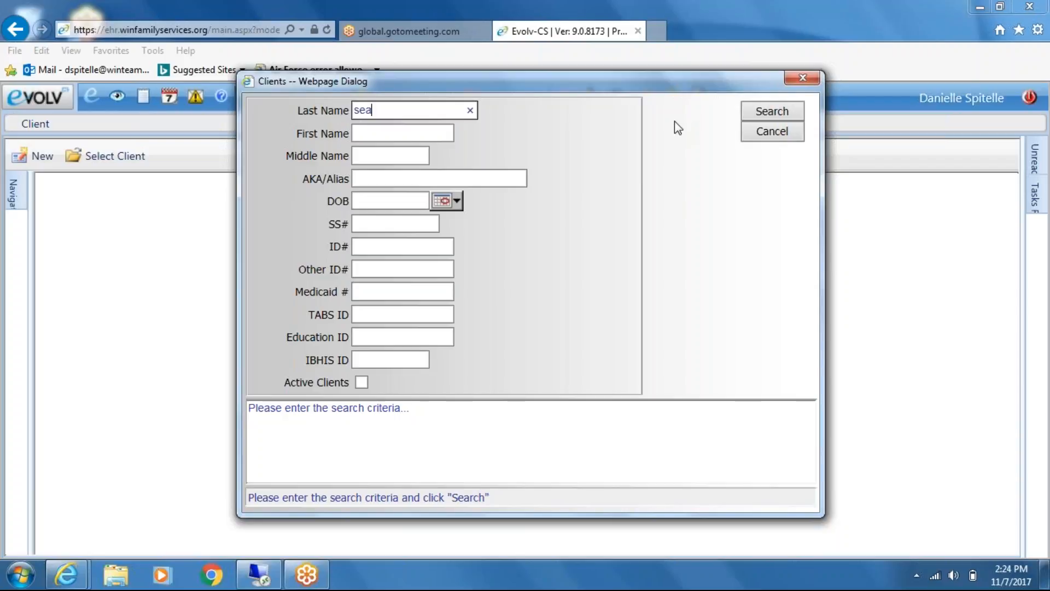
{"action": "left_click", "coordinate": [771, 116]}
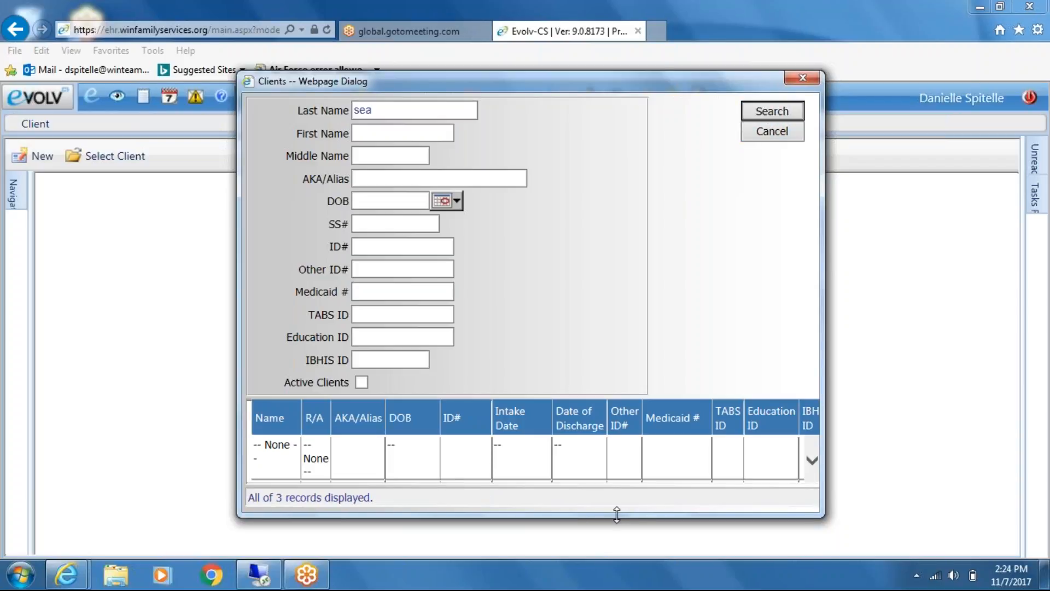
{"action": "left_click_drag", "start_coordinate": [616, 514], "coordinate": [617, 554]}
{"action": "double_click", "coordinate": [582, 493]}
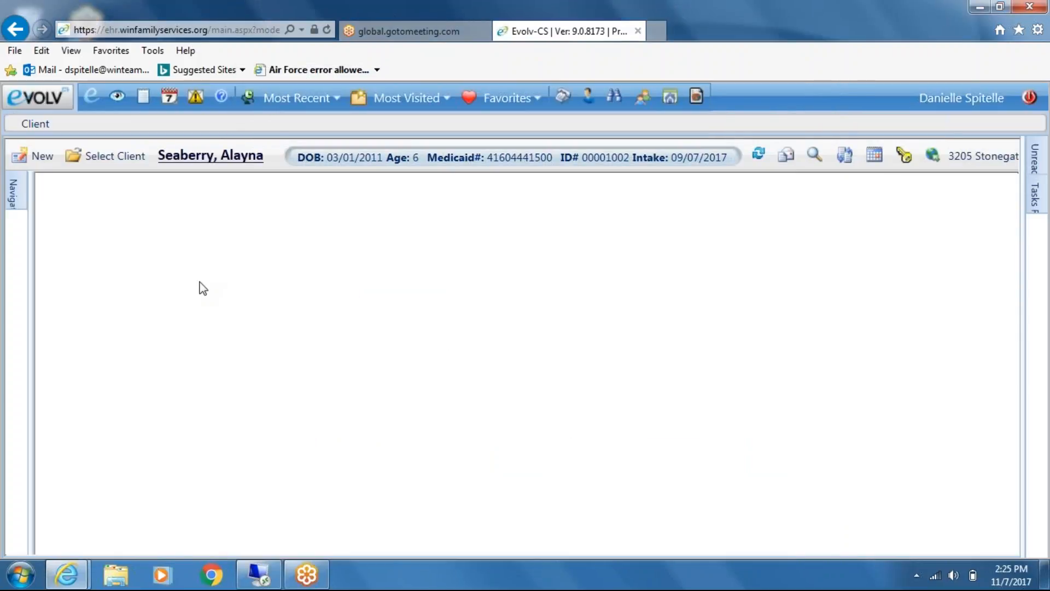
Open the client's existing Benefit Assignment for editing and widen the form to review its Upload Docs section
{"action": "left_click", "coordinate": [234, 88]}
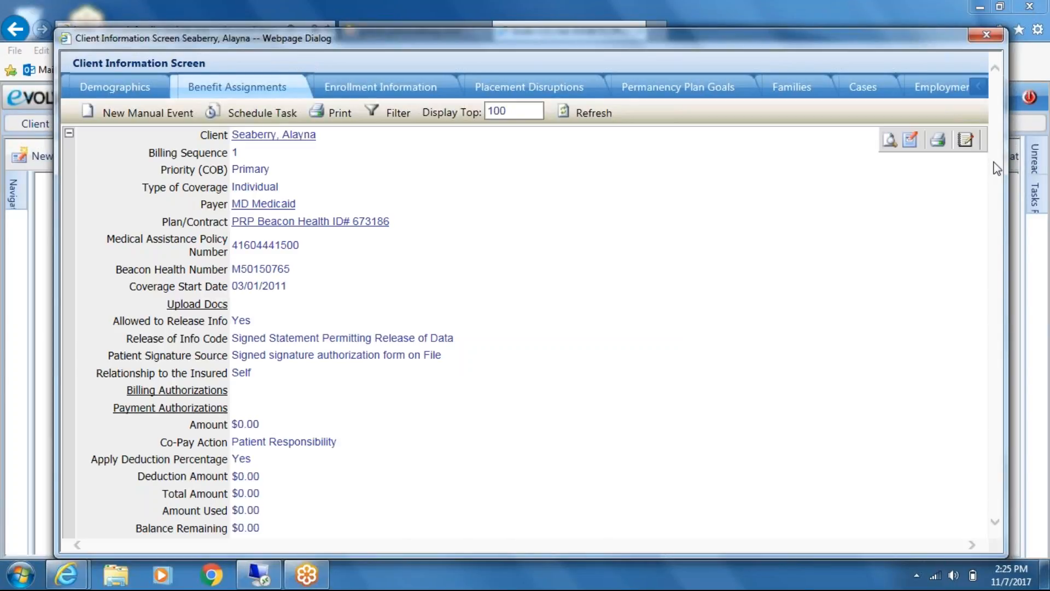
{"action": "left_click_drag", "start_coordinate": [1008, 183], "coordinate": [1041, 183]}
{"action": "mouse_move", "coordinate": [1044, 189]}
{"action": "left_mouse_down"}
{"action": "mouse_move", "coordinate": [1045, 235]}
{"action": "mouse_move", "coordinate": [1044, 195]}
{"action": "left_mouse_up"}
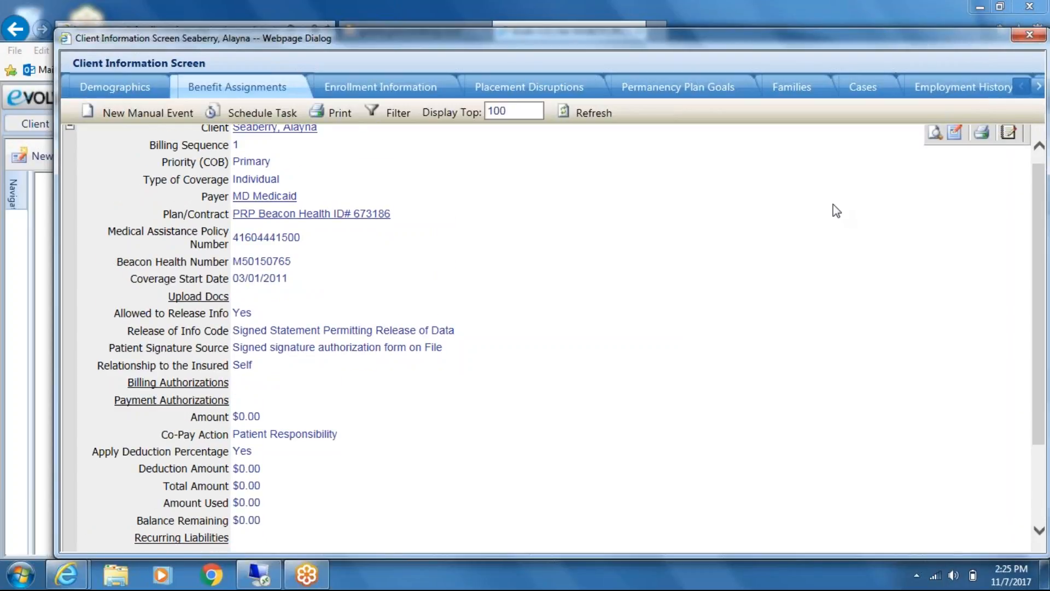
{"action": "left_click", "coordinate": [955, 132]}
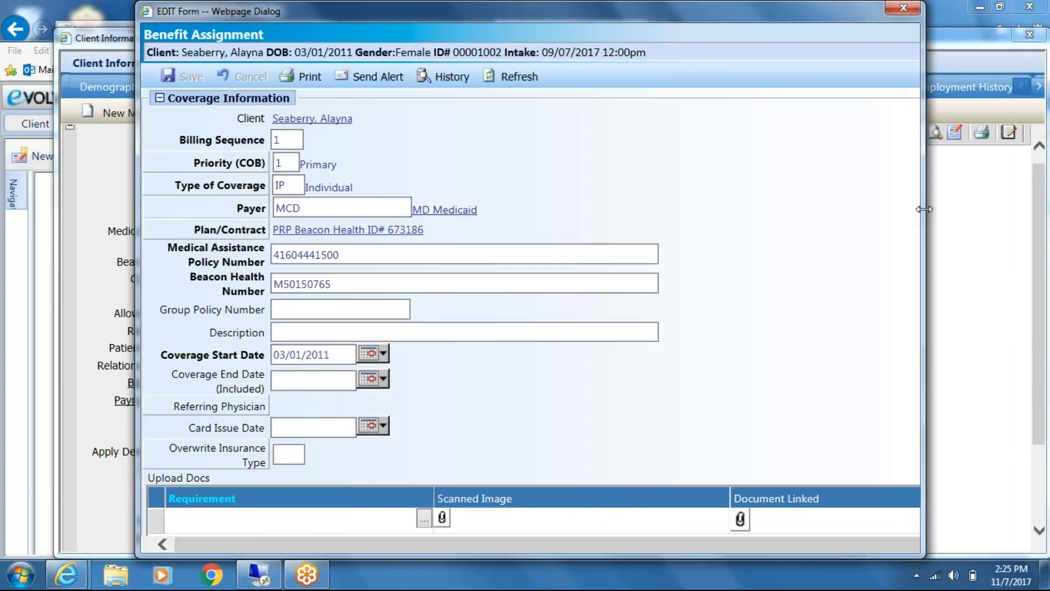
{"action": "left_click_drag", "start_coordinate": [926, 209], "coordinate": [1046, 209]}
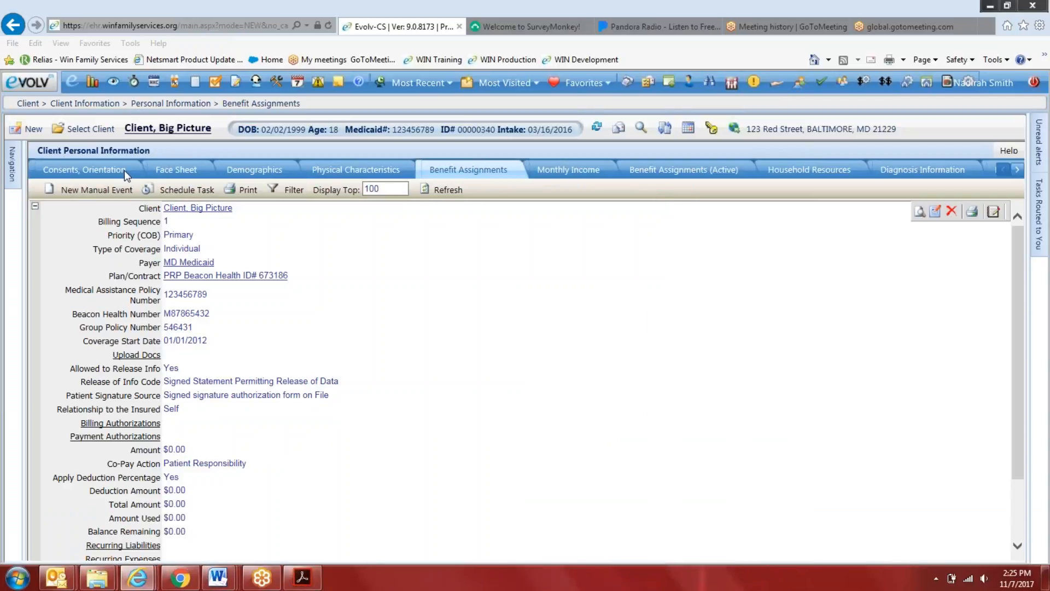
Close the Benefit Assignment form and review the new manual event choices under the client's Consents, Orientation section
{"action": "left_click", "coordinate": [123, 170]}
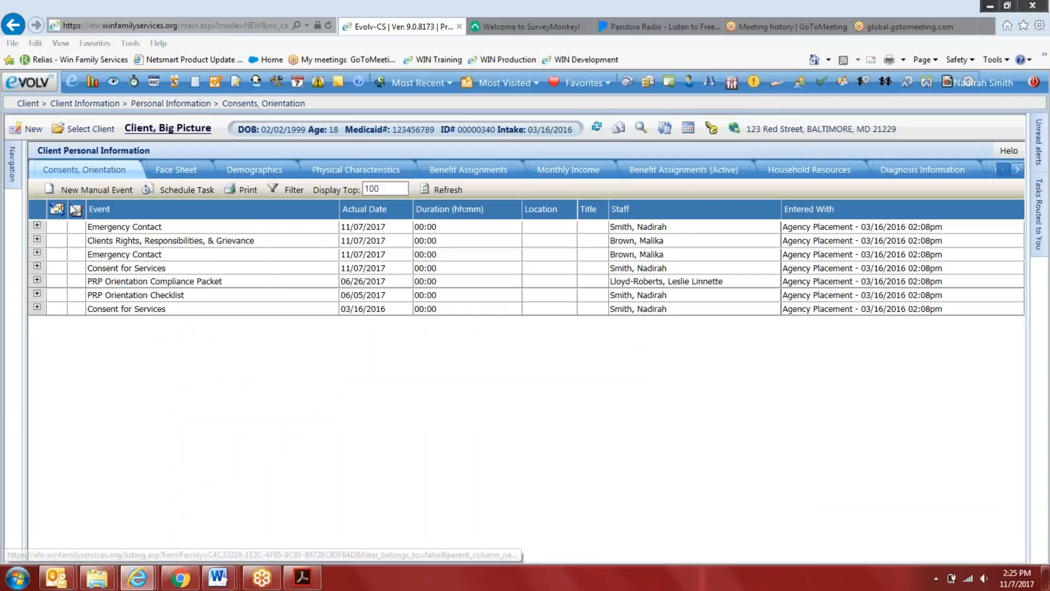
{"action": "left_click", "coordinate": [97, 189]}
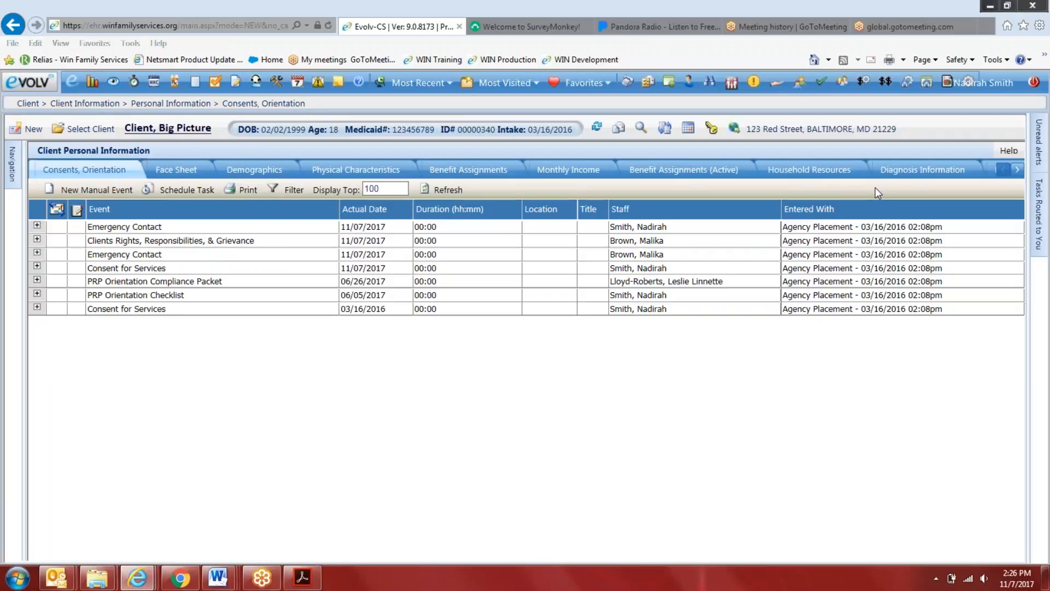
Log out and sign back in to the Production System with the other staff member's login name and password
{"action": "left_click", "coordinate": [1035, 82]}
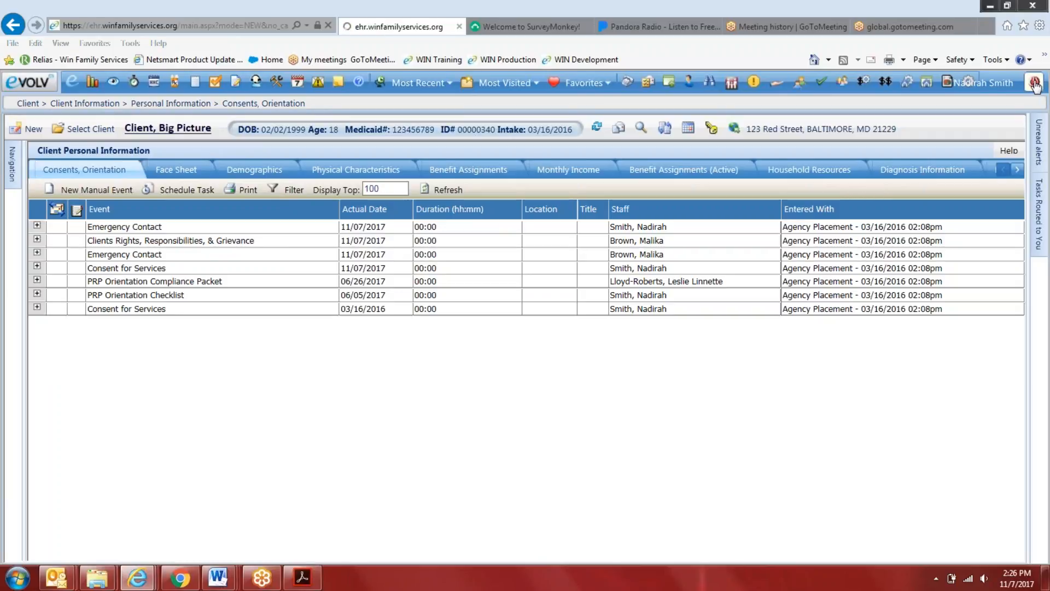
{"action": "key", "text": "Tab"}
{"action": "type", "text": "•••••••••••••••••••"}
{"action": "key", "text": "Return"}
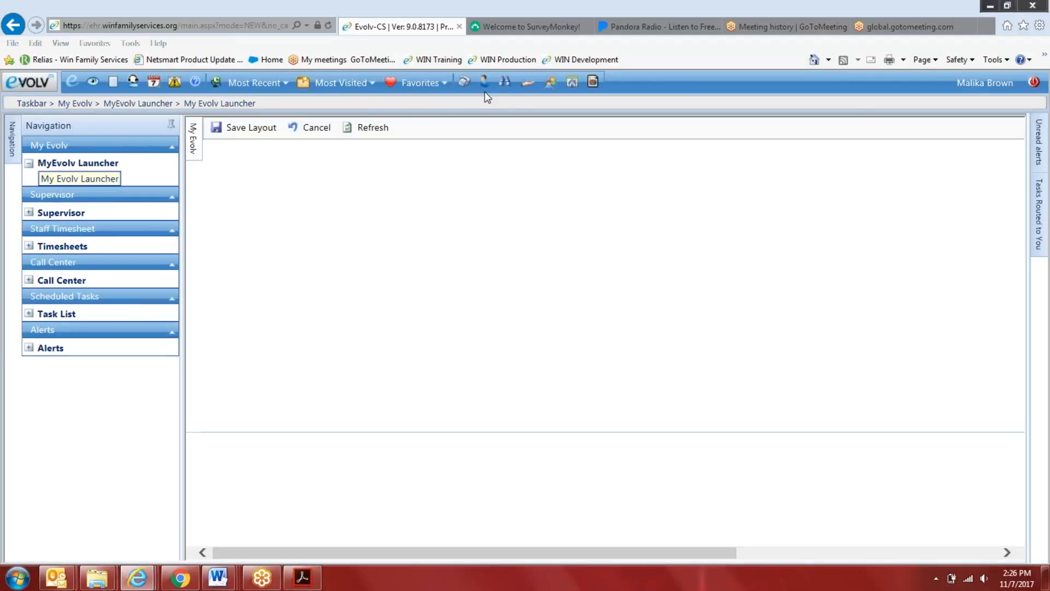
Open the Client module, search by the client's last name, and select the same test client from the results
{"action": "left_click", "coordinate": [484, 84]}
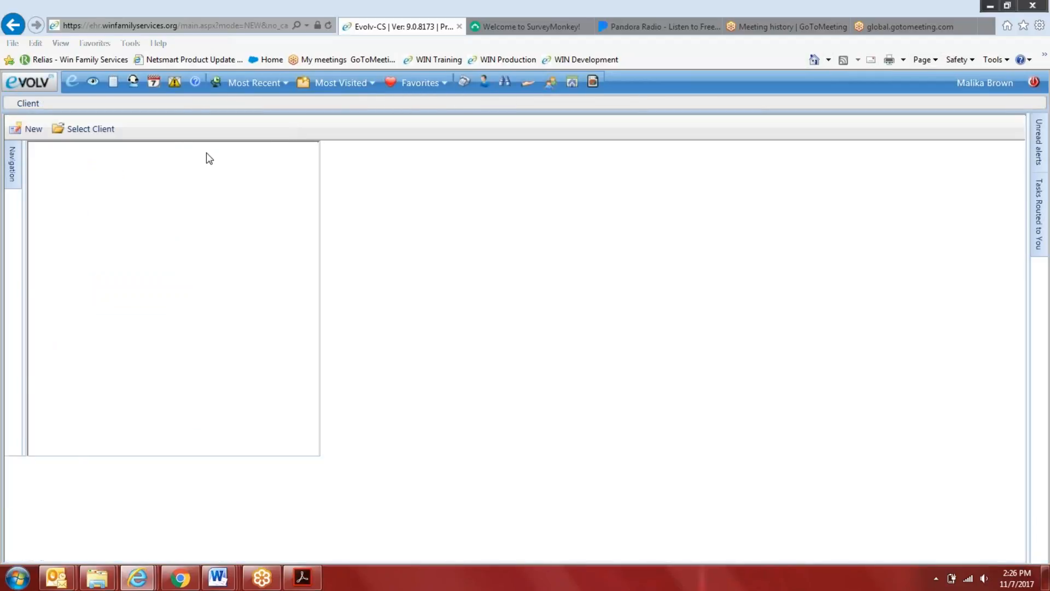
{"action": "left_click", "coordinate": [81, 129]}
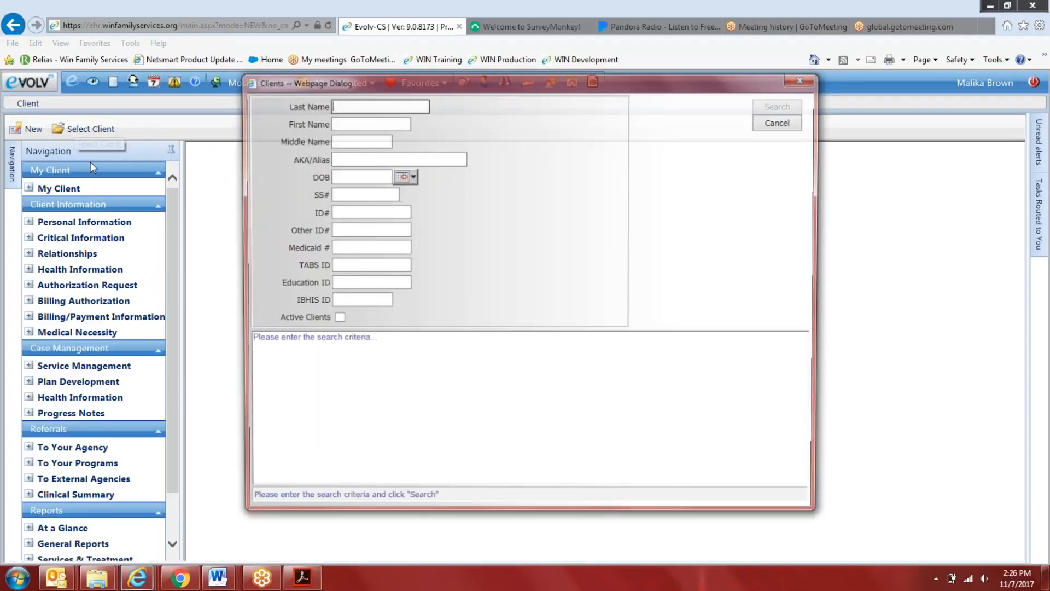
{"action": "type", "text": "client"}
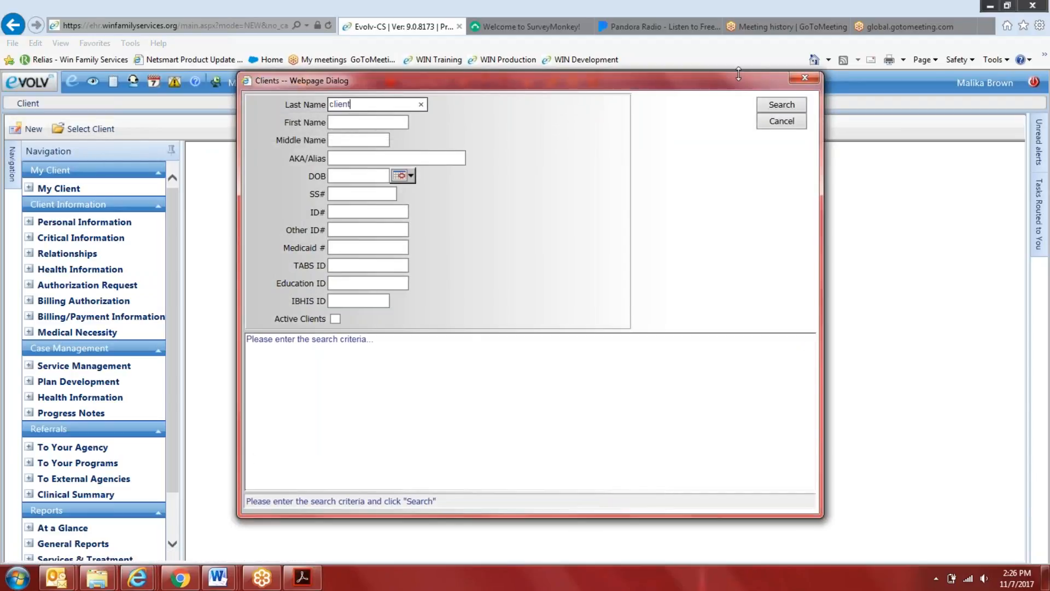
{"action": "key", "text": "Return"}
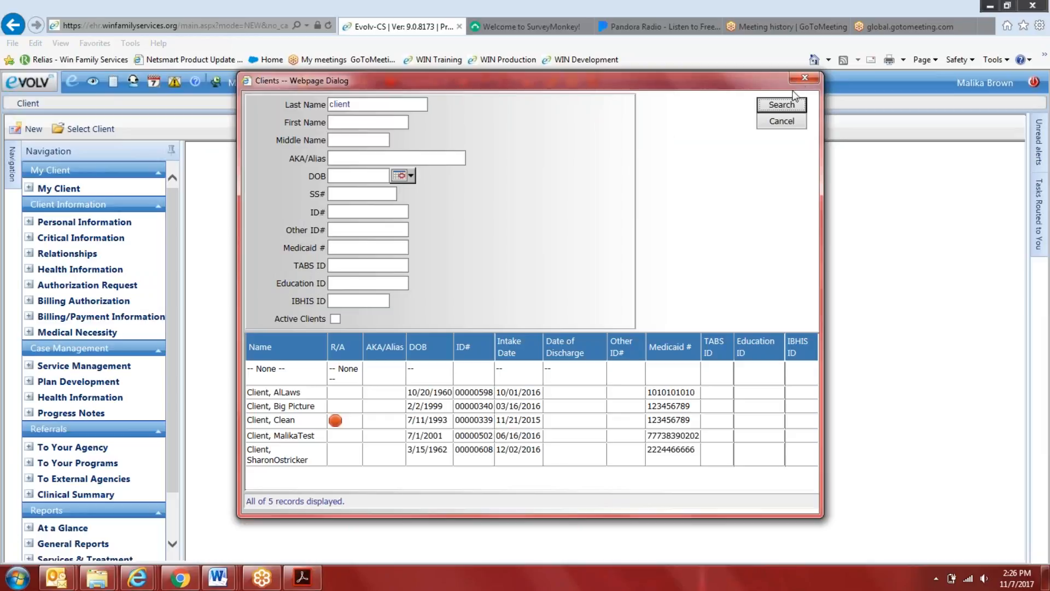
{"action": "double_click", "coordinate": [341, 406]}
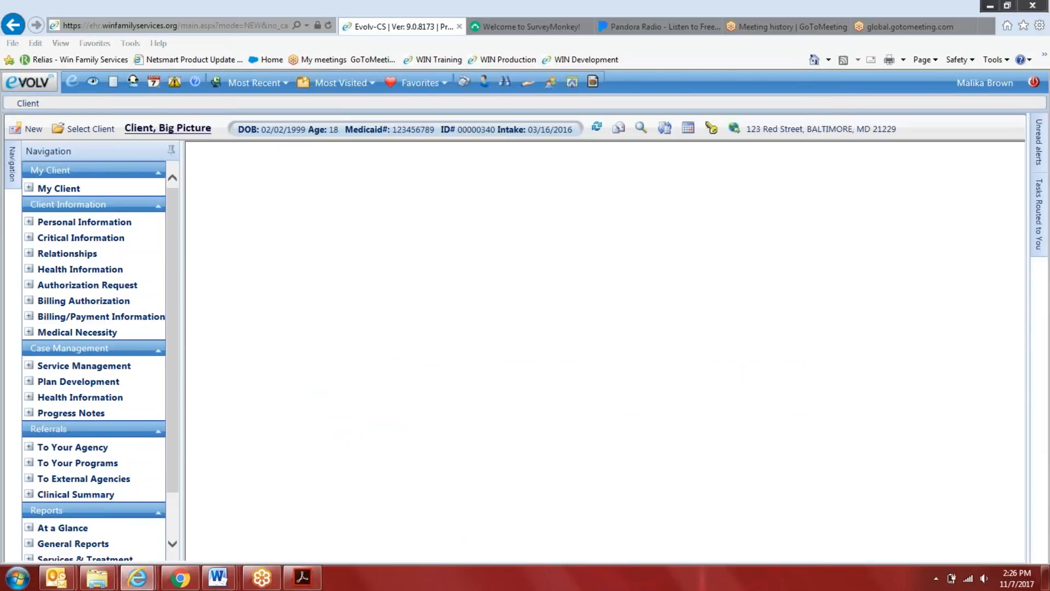
Open the client's Personal Information and examine which new manual events this login offers under Consents, Orientation
{"action": "left_click", "coordinate": [84, 221]}
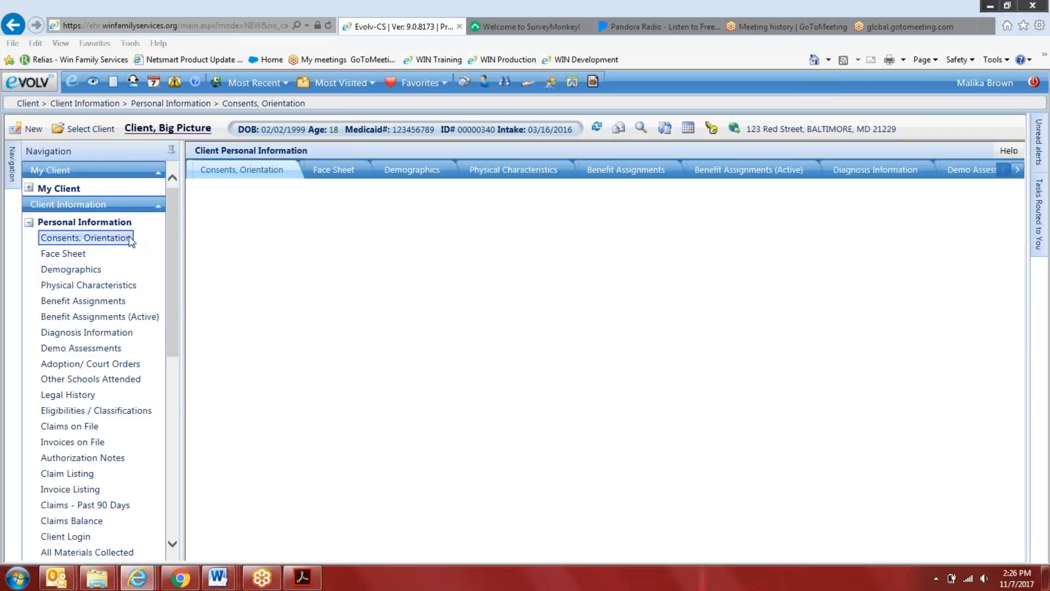
{"action": "left_click", "coordinate": [253, 189]}
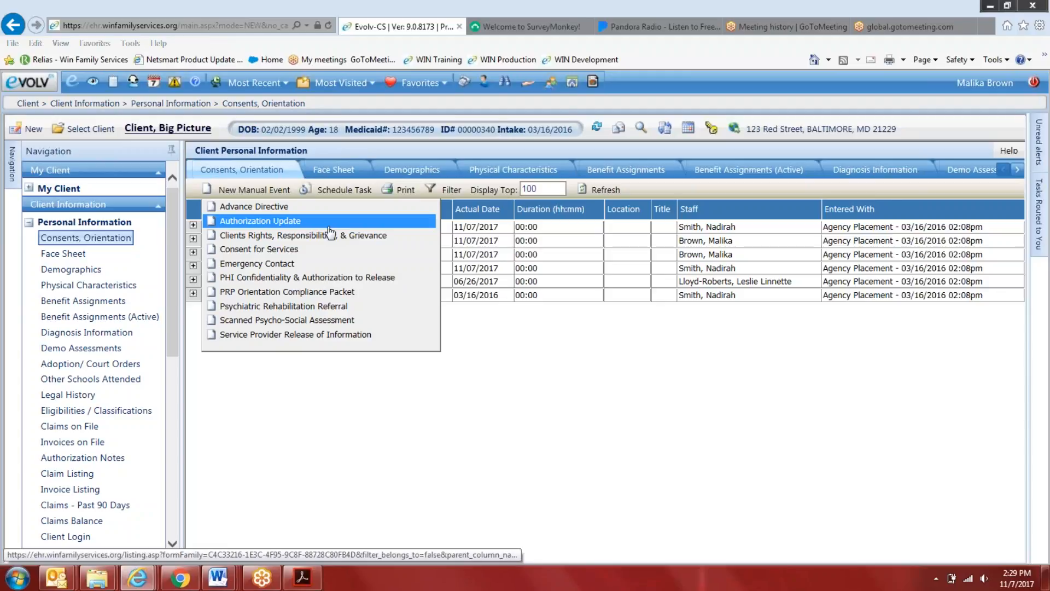
Switch to the Outlook meeting "PRP EHR - Quality Records Management" and add the list item "Pre-Service Contact Attempt Form" above PRP Entitlement Assessment
{"action": "left_click", "coordinate": [218, 577]}
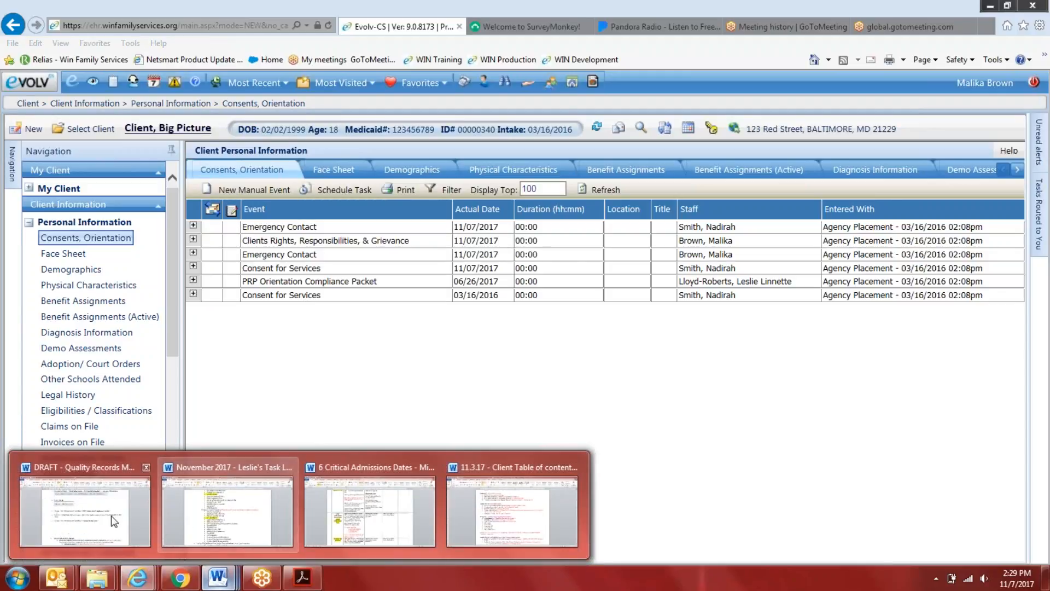
{"action": "mouse_move", "coordinate": [57, 577]}
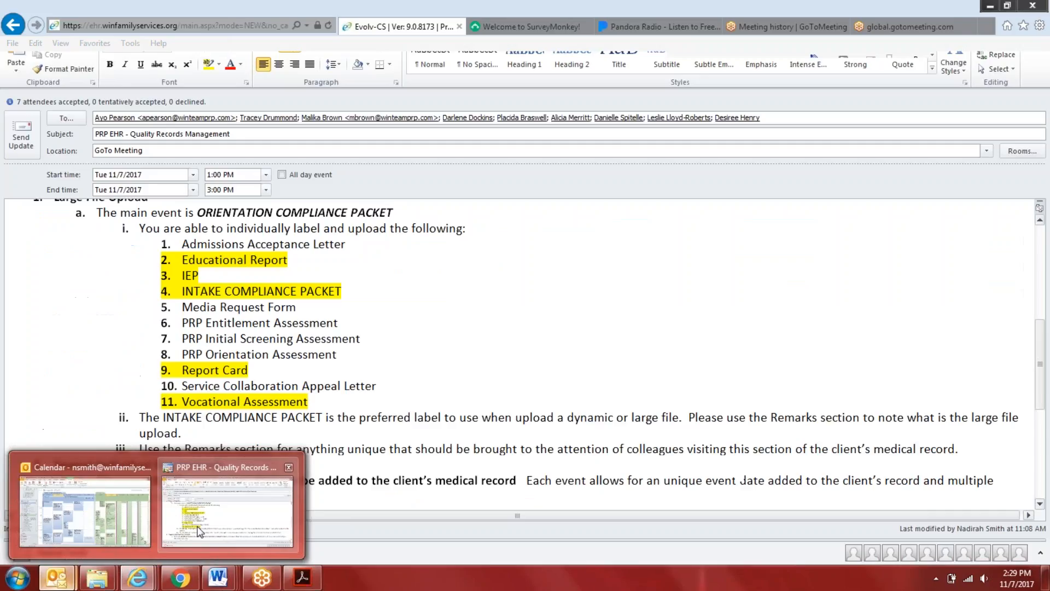
{"action": "left_click", "coordinate": [199, 531]}
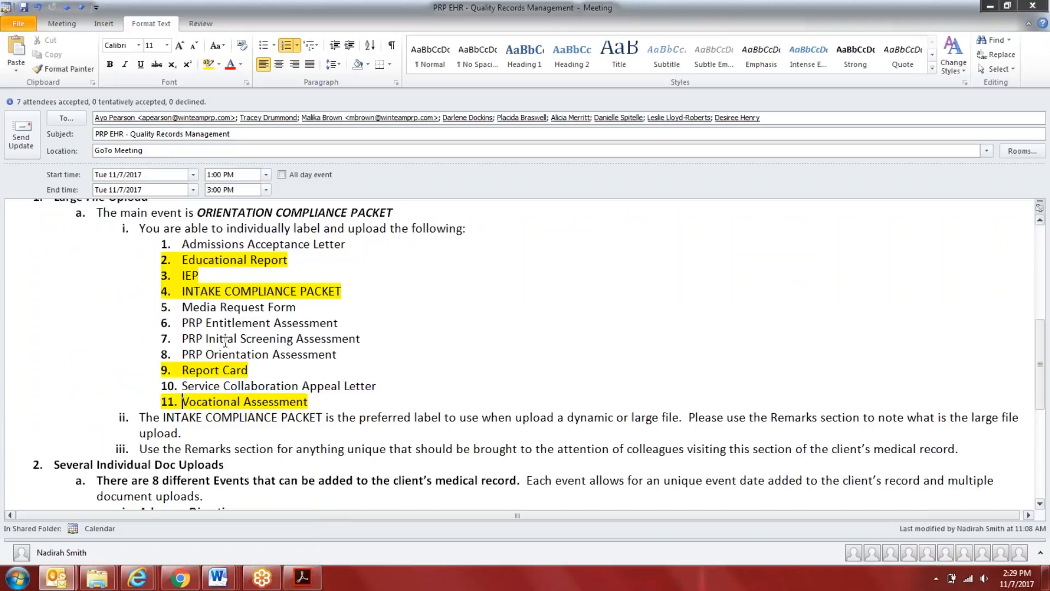
{"action": "left_click", "coordinate": [183, 323]}
{"action": "key", "text": "Return"}
{"action": "key", "text": "Up"}
{"action": "key", "text": "ctrl+b"}
{"action": "type", "text": "P"}
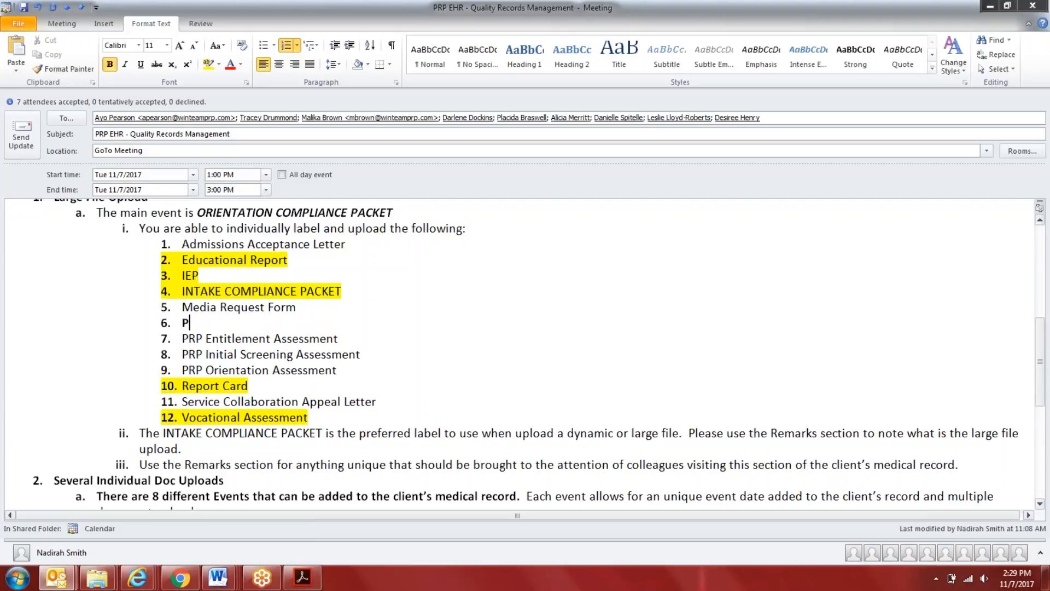
{"action": "type", "text": "re-Service Contact Atte"}
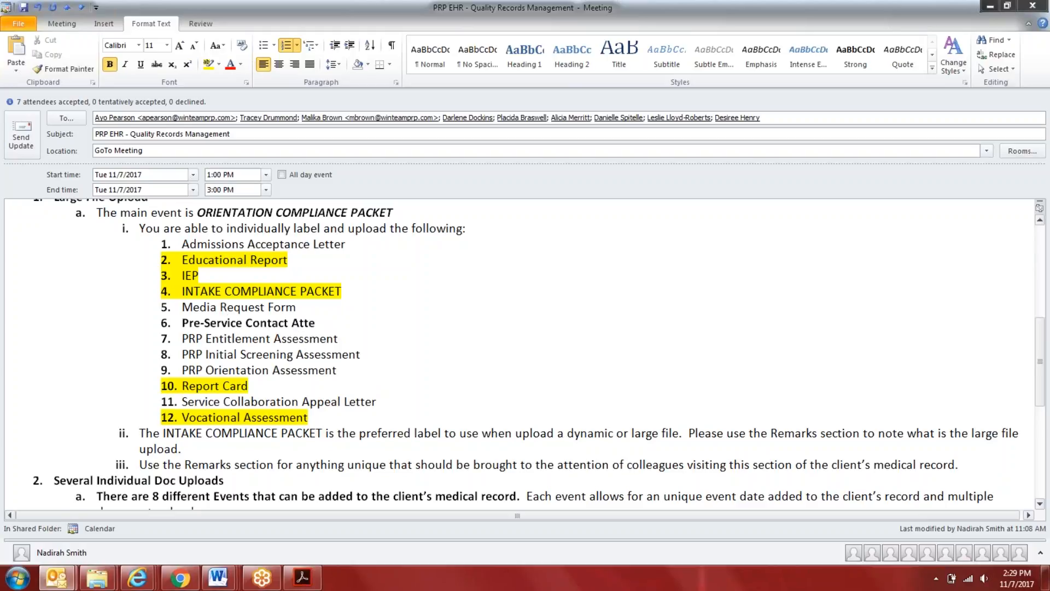
{"action": "type", "text": "mpt Form"}
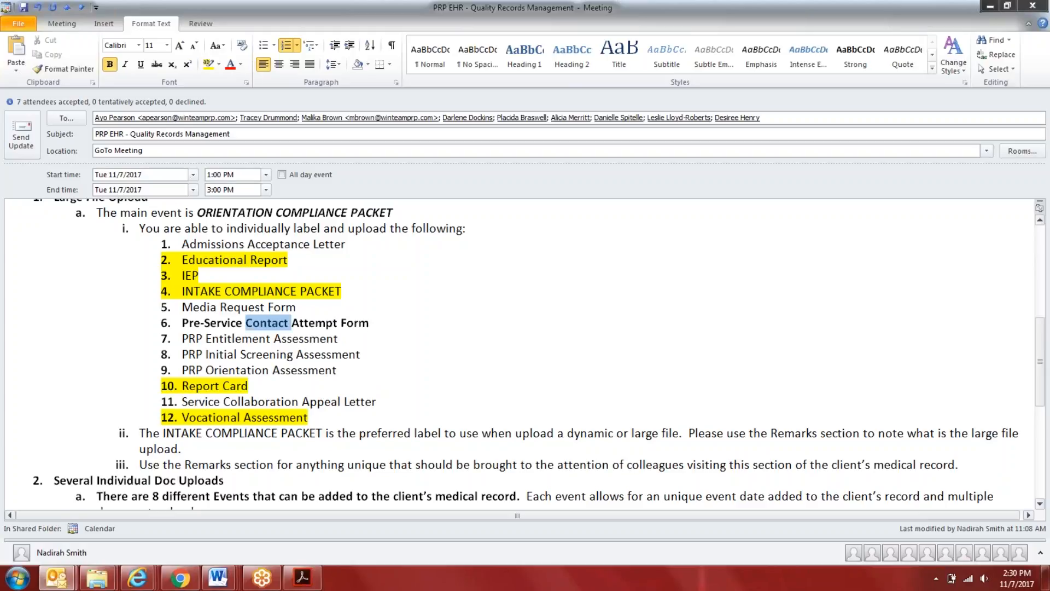
Remove the bold from the Pre-Service Contact Attempt Form item and highlight it in yellow
{"action": "triple_click", "coordinate": [268, 323]}
{"action": "left_click", "coordinate": [108, 64]}
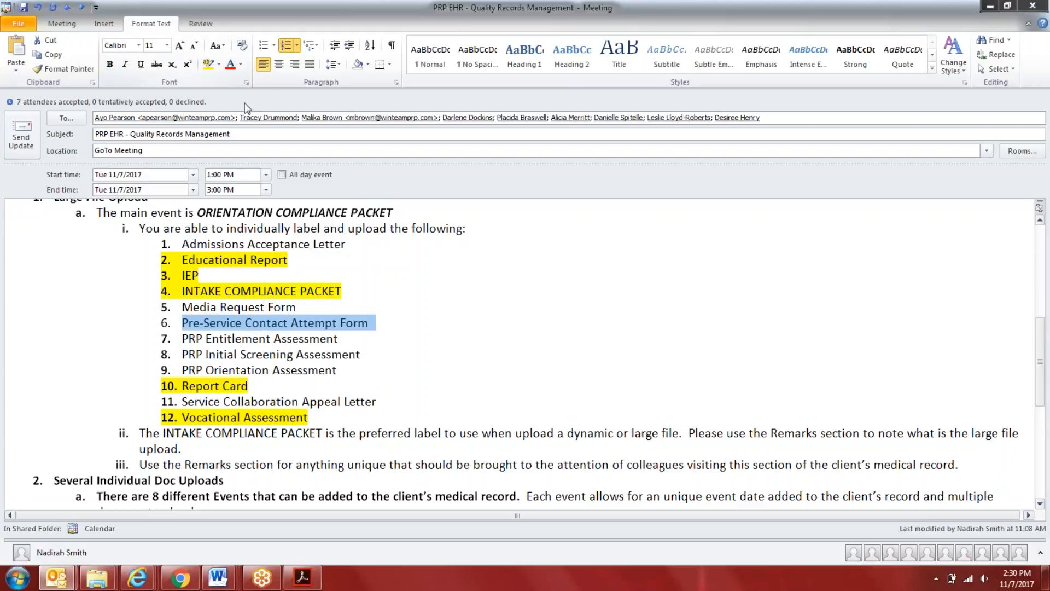
{"action": "left_click", "coordinate": [208, 64]}
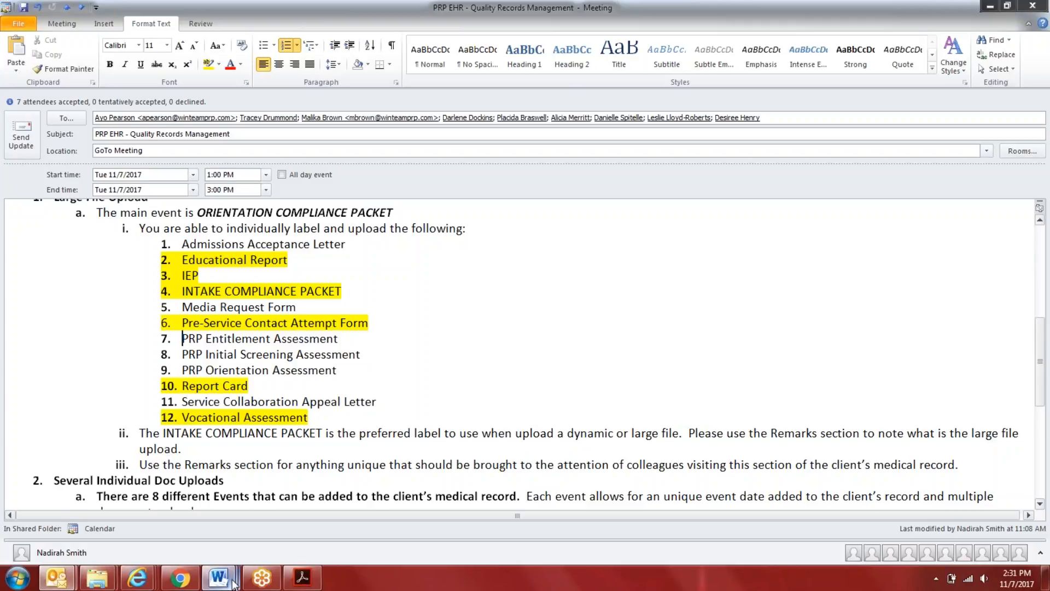
Switch to the Word document "DRAFT - Quality Records Mgmt Procedure" and remove the empty sub-item a under step 3 of Individual Intake Document Upload
{"action": "mouse_move", "coordinate": [237, 578]}
{"action": "left_click", "coordinate": [318, 456]}
{"action": "scroll", "coordinate": [318, 456], "scroll_direction": "up", "scroll_amount": 10}
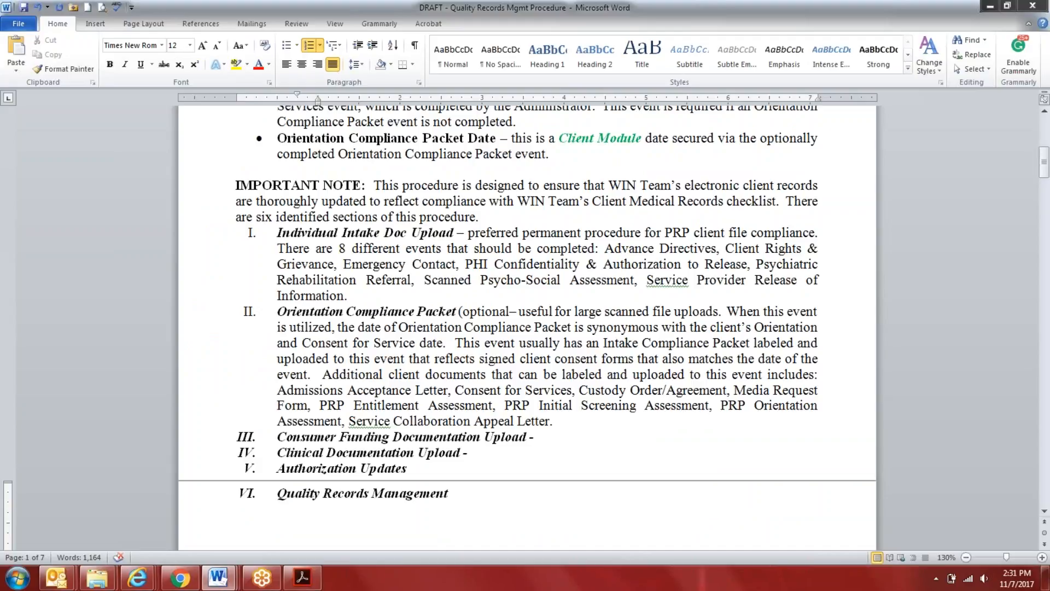
{"action": "scroll", "coordinate": [525, 328], "scroll_direction": "up", "scroll_amount": 5}
{"action": "scroll", "coordinate": [525, 329], "scroll_direction": "down", "scroll_amount": 9}
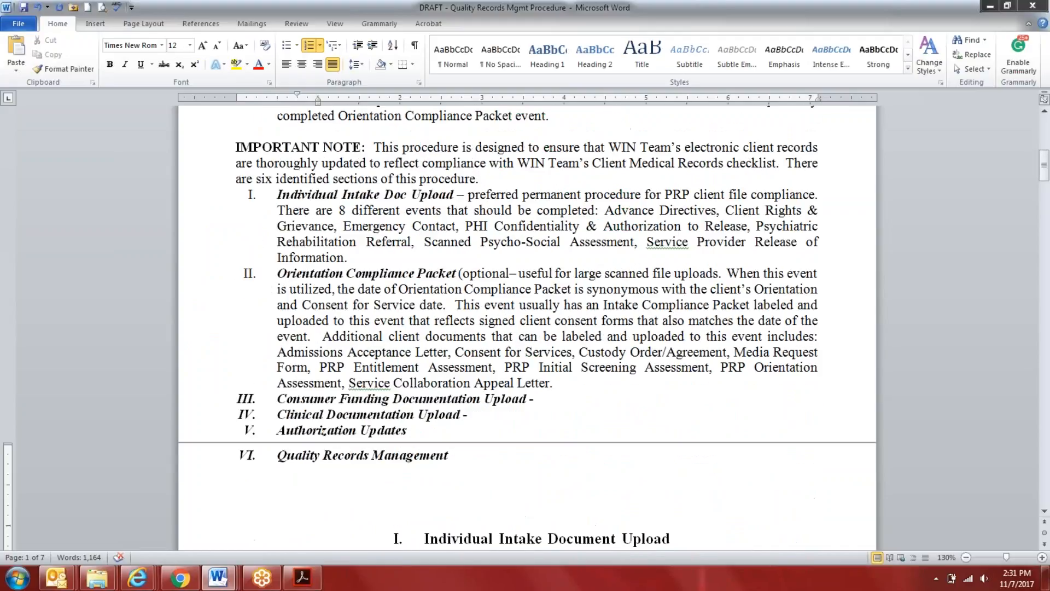
{"action": "scroll", "coordinate": [318, 445], "scroll_direction": "down", "scroll_amount": 7}
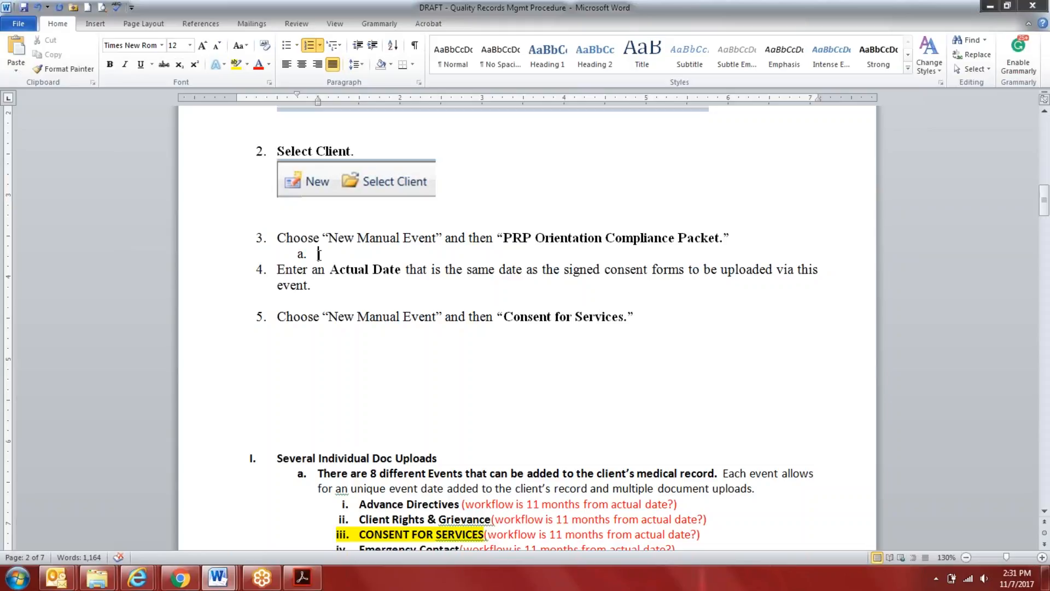
{"action": "key", "text": "BackSpace"}
Compare the Individual Intake Document Upload and Orientation Compliance Packet sections with the procedure's introductory section summary
{"action": "scroll", "coordinate": [320, 311], "scroll_direction": "up", "scroll_amount": 3}
{"action": "scroll", "coordinate": [321, 311], "scroll_direction": "down", "scroll_amount": 12}
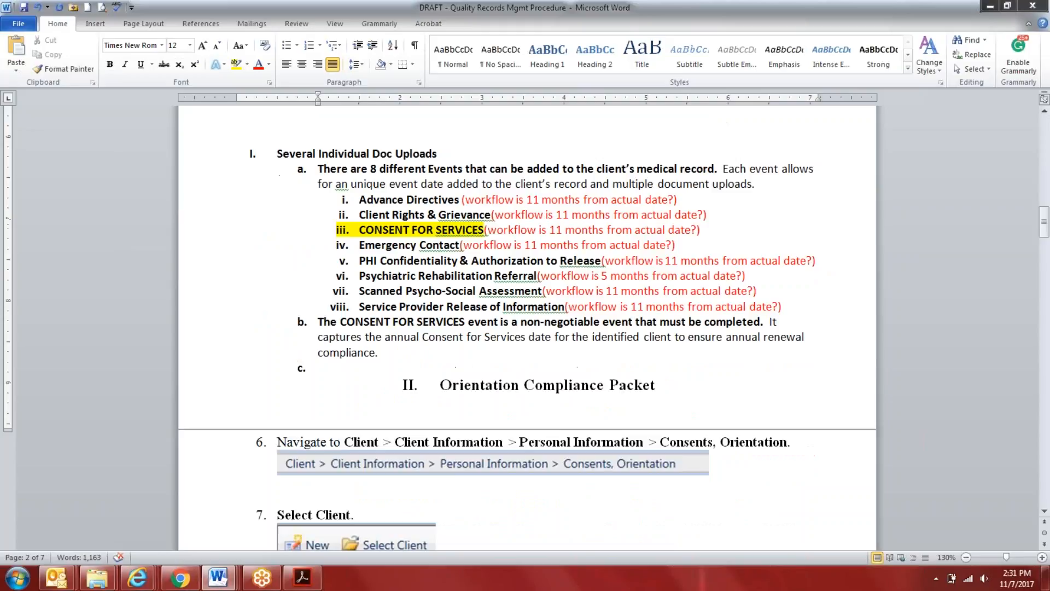
{"action": "scroll", "coordinate": [527, 328], "scroll_direction": "down", "scroll_amount": 3}
{"action": "scroll", "coordinate": [526, 328], "scroll_direction": "down", "scroll_amount": 15}
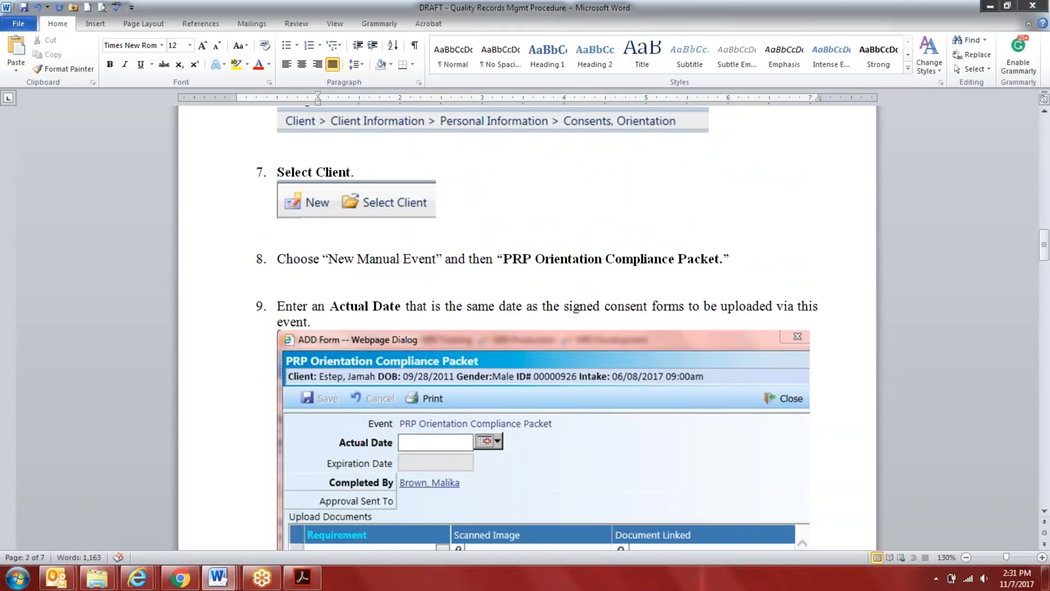
{"action": "scroll", "coordinate": [527, 328], "scroll_direction": "up", "scroll_amount": 7}
{"action": "scroll", "coordinate": [527, 328], "scroll_direction": "up", "scroll_amount": 11}
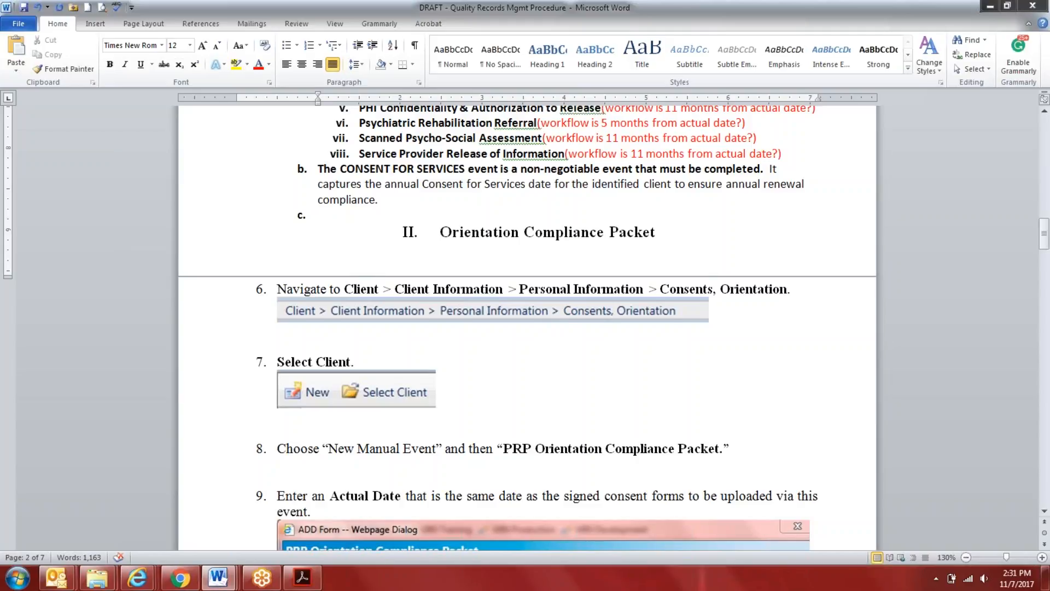
{"action": "scroll", "coordinate": [526, 328], "scroll_direction": "up", "scroll_amount": 2}
{"action": "scroll", "coordinate": [318, 215], "scroll_direction": "up", "scroll_amount": 9}
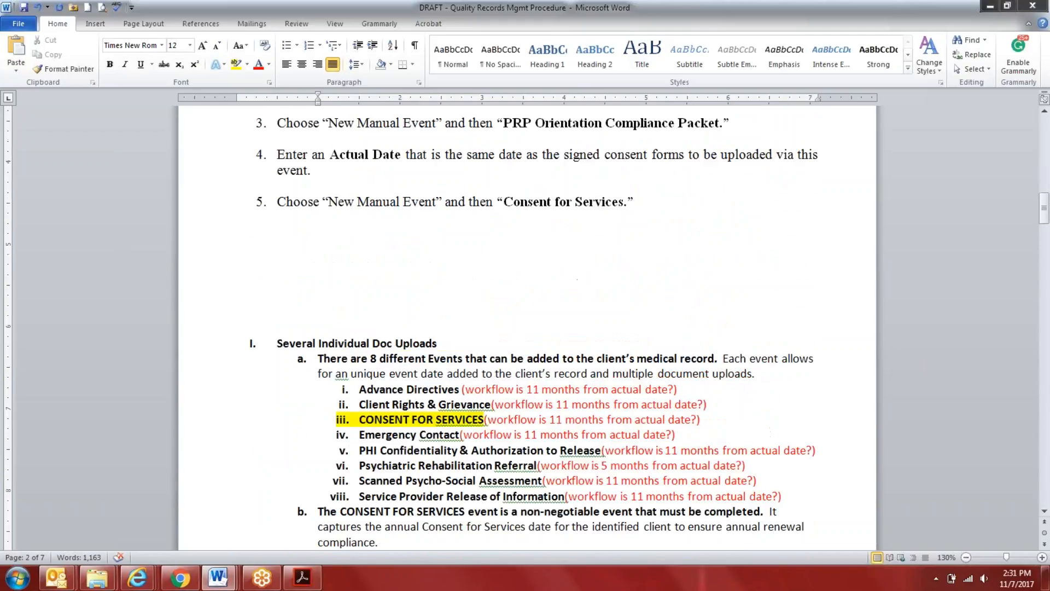
{"action": "scroll", "coordinate": [527, 328], "scroll_direction": "up", "scroll_amount": 7}
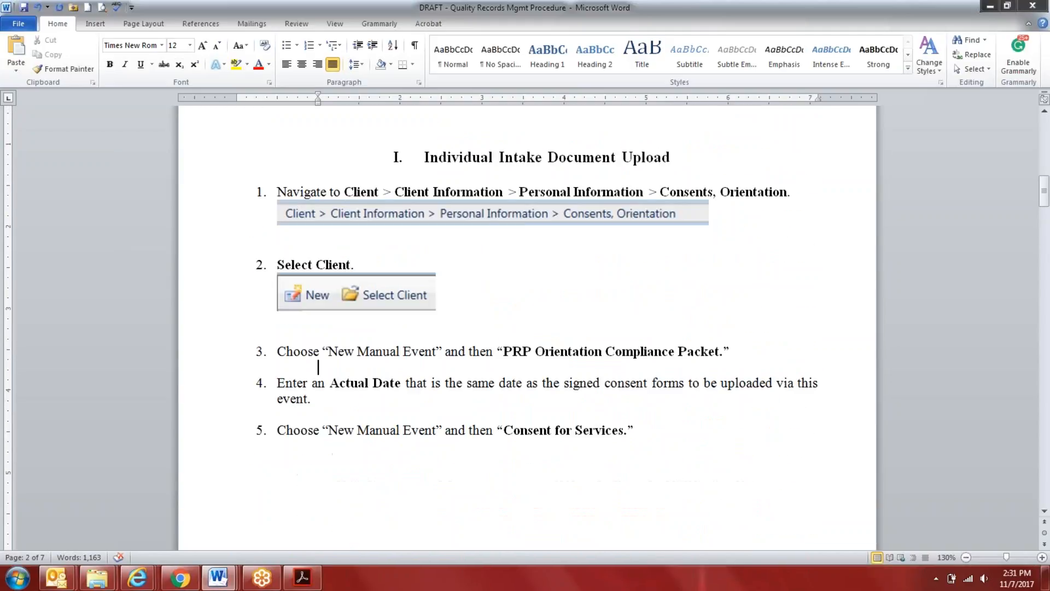
{"action": "scroll", "coordinate": [527, 328], "scroll_direction": "up", "scroll_amount": 4}
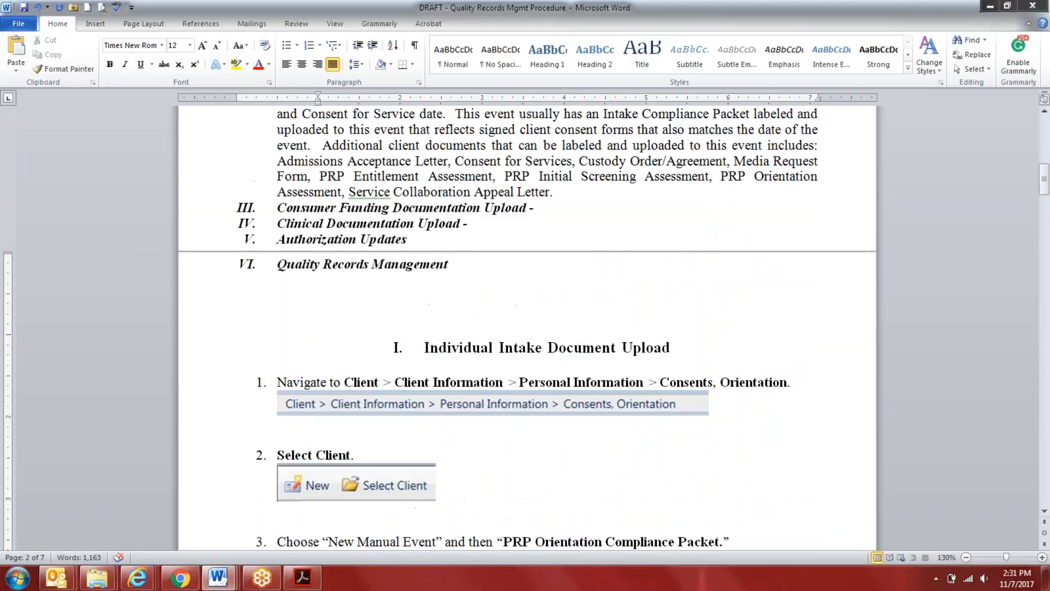
{"action": "scroll", "coordinate": [526, 328], "scroll_direction": "up", "scroll_amount": 3}
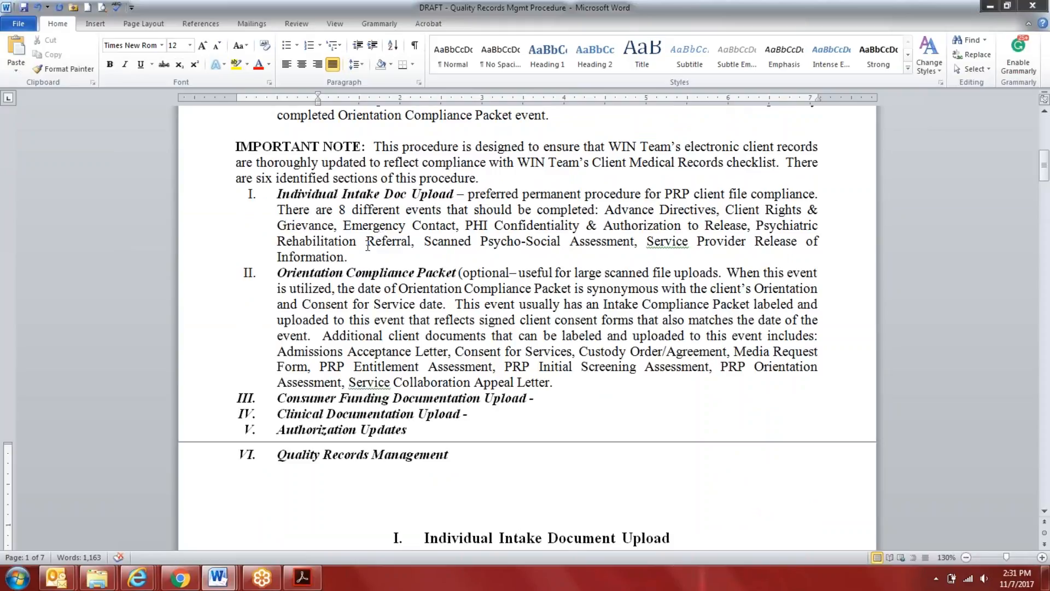
Delete the "Several Individual Doc Uploads" outline, with its event list and consent note, above the Orientation Compliance Packet heading
{"action": "scroll", "coordinate": [367, 246], "scroll_direction": "down", "scroll_amount": 7}
{"action": "scroll", "coordinate": [368, 246], "scroll_direction": "down", "scroll_amount": 3}
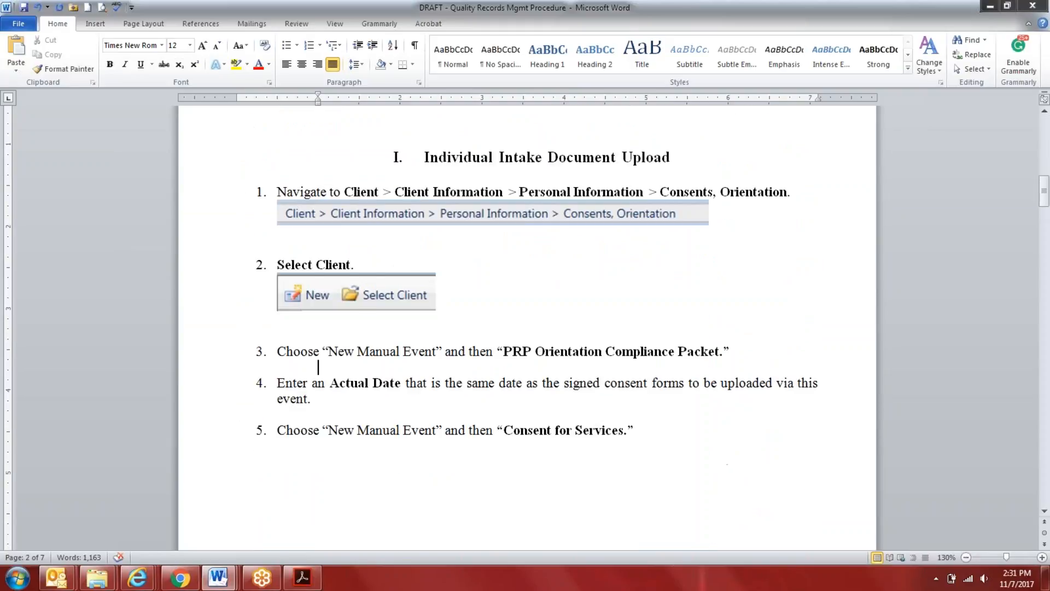
{"action": "scroll", "coordinate": [525, 328], "scroll_direction": "down", "scroll_amount": 2}
{"action": "scroll", "coordinate": [525, 329], "scroll_direction": "down", "scroll_amount": 1}
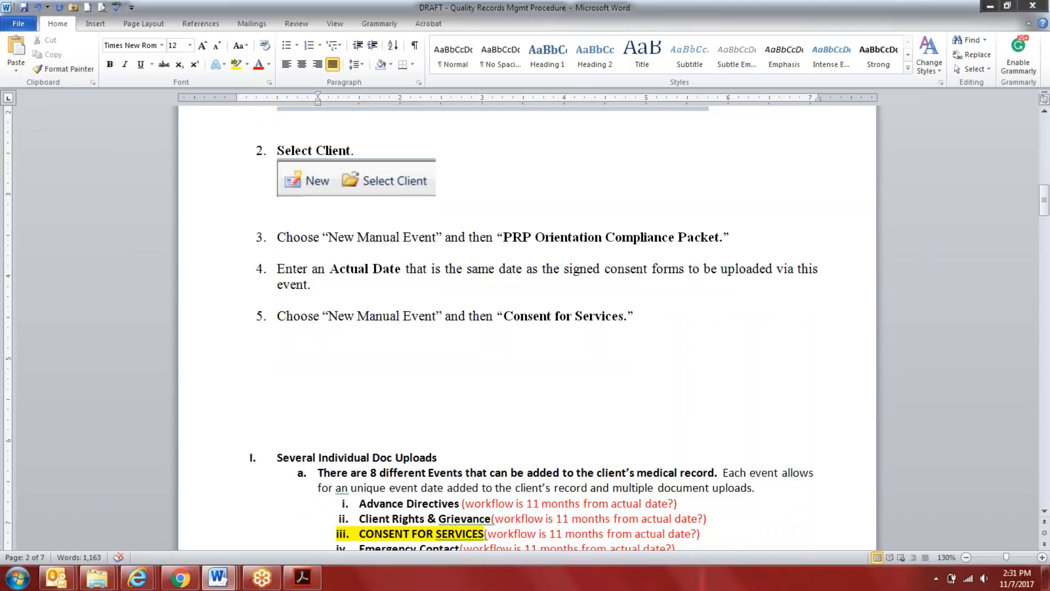
{"action": "scroll", "coordinate": [525, 329], "scroll_direction": "down", "scroll_amount": 1}
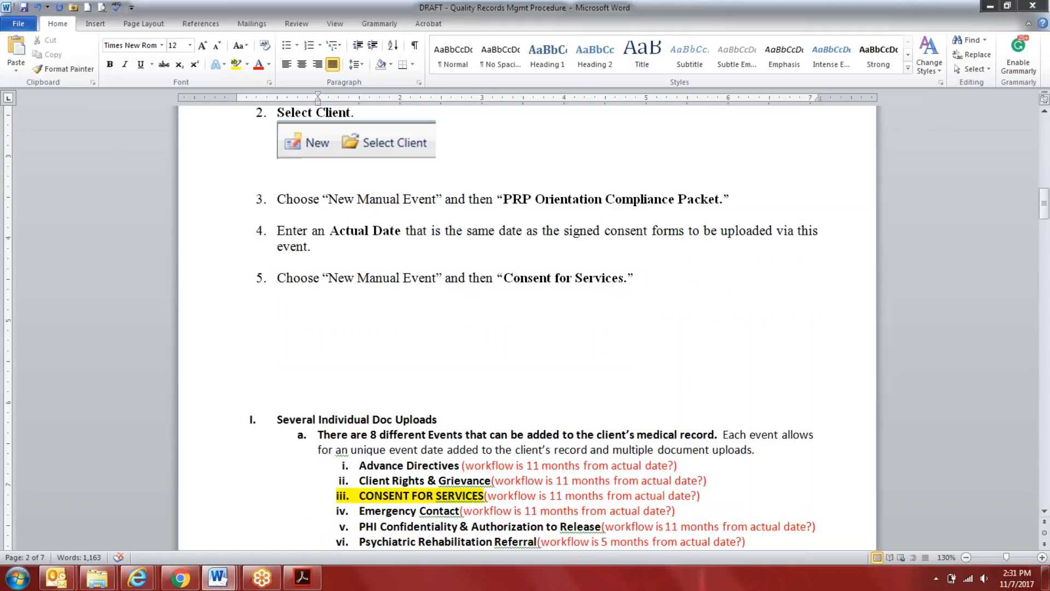
{"action": "scroll", "coordinate": [364, 289], "scroll_direction": "down", "scroll_amount": 5}
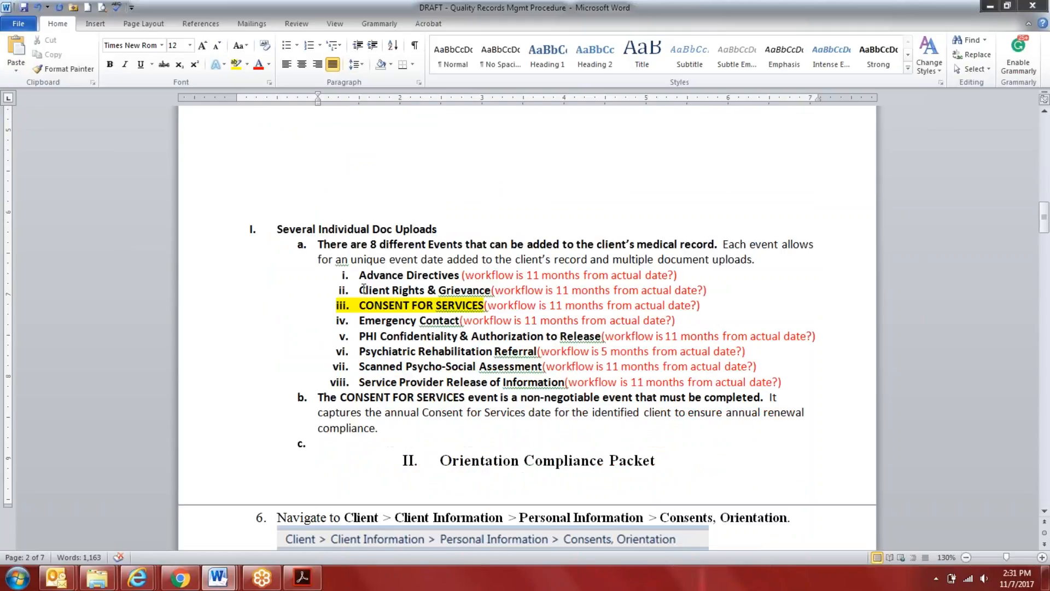
{"action": "left_click_drag", "start_coordinate": [329, 444], "coordinate": [238, 144]}
{"action": "key", "text": "Delete"}
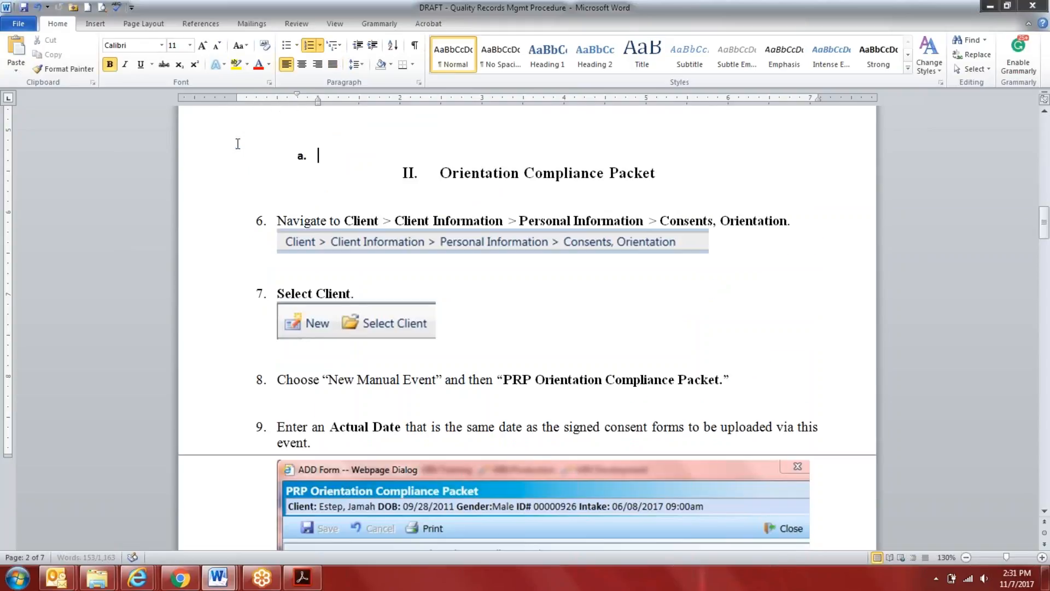
{"action": "scroll", "coordinate": [238, 143], "scroll_direction": "up", "scroll_amount": 7}
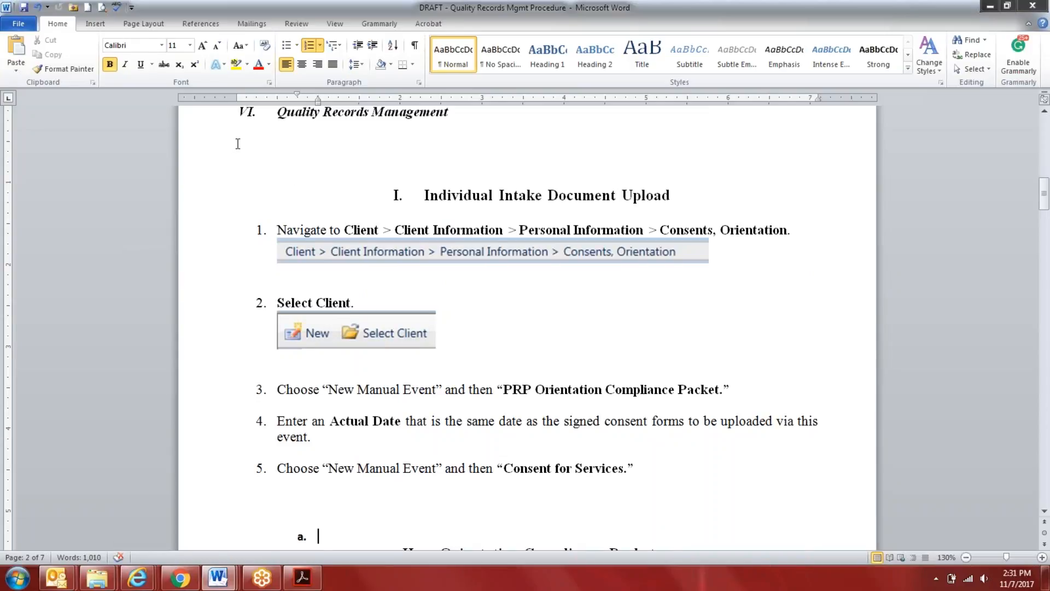
Delete steps 2 to 5 of Individual Intake Document Upload together with the empty sub-item and the Orientation Compliance Packet heading
{"action": "scroll", "coordinate": [238, 143], "scroll_direction": "down", "scroll_amount": 3}
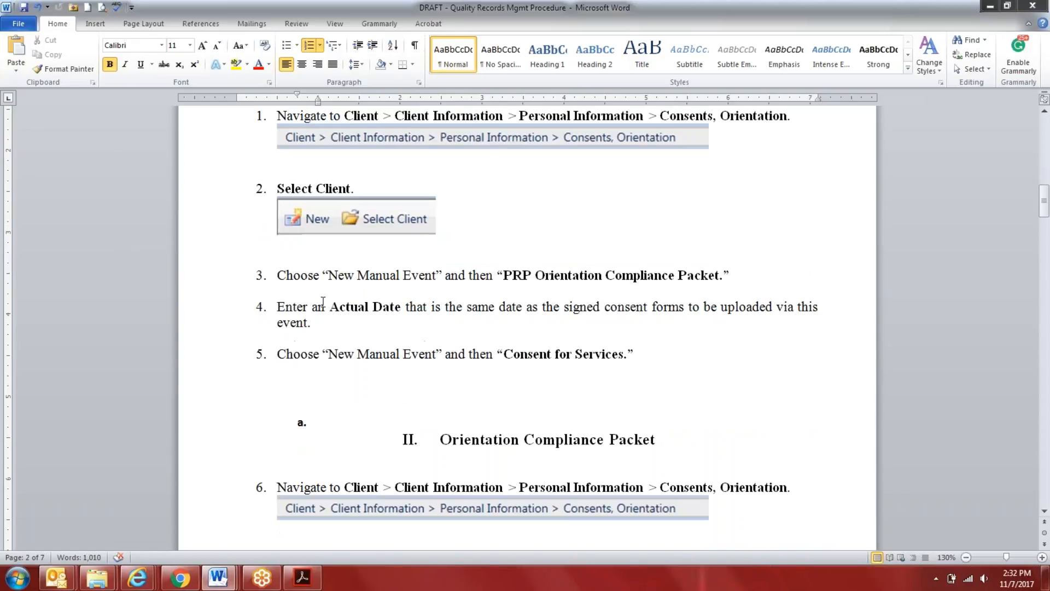
{"action": "left_click", "coordinate": [682, 433]}
{"action": "left_click_drag", "start_coordinate": [683, 433], "coordinate": [347, 385]}
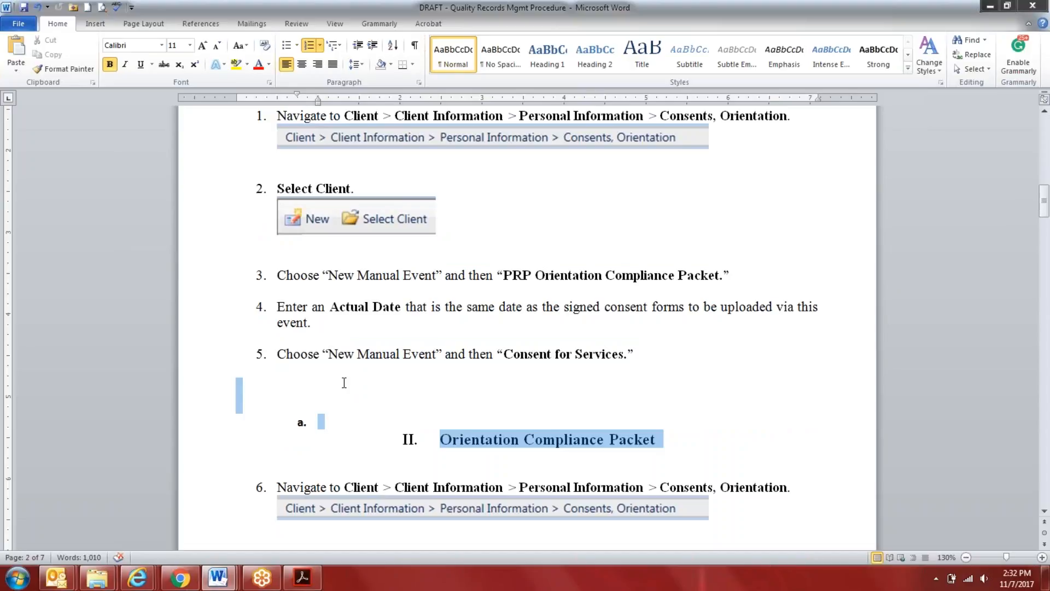
{"action": "left_click_drag", "start_coordinate": [343, 381], "coordinate": [274, 171]}
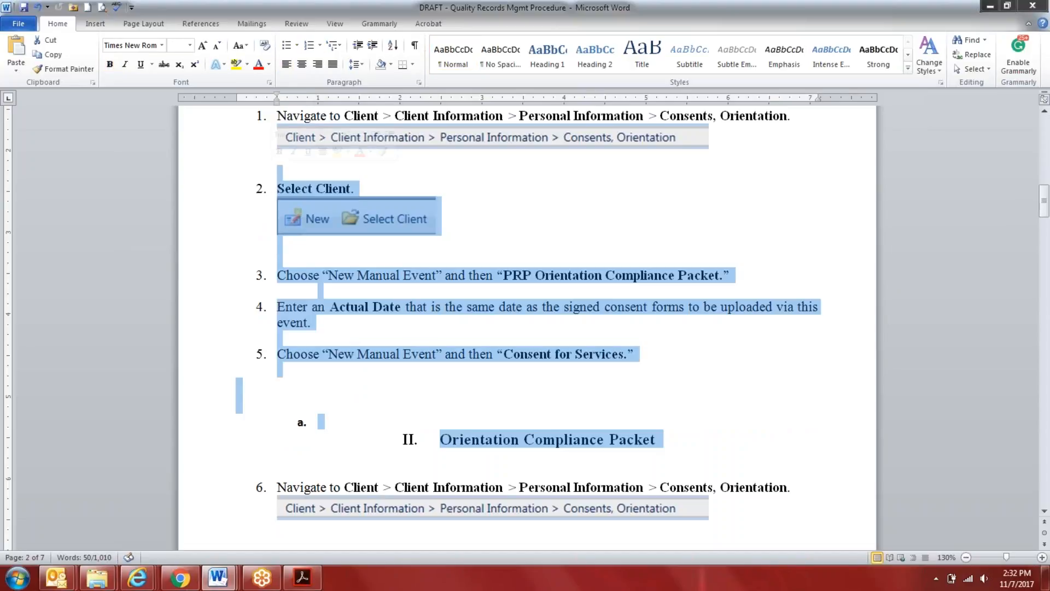
{"action": "key", "text": "Delete"}
{"action": "key", "text": "BackSpace"}
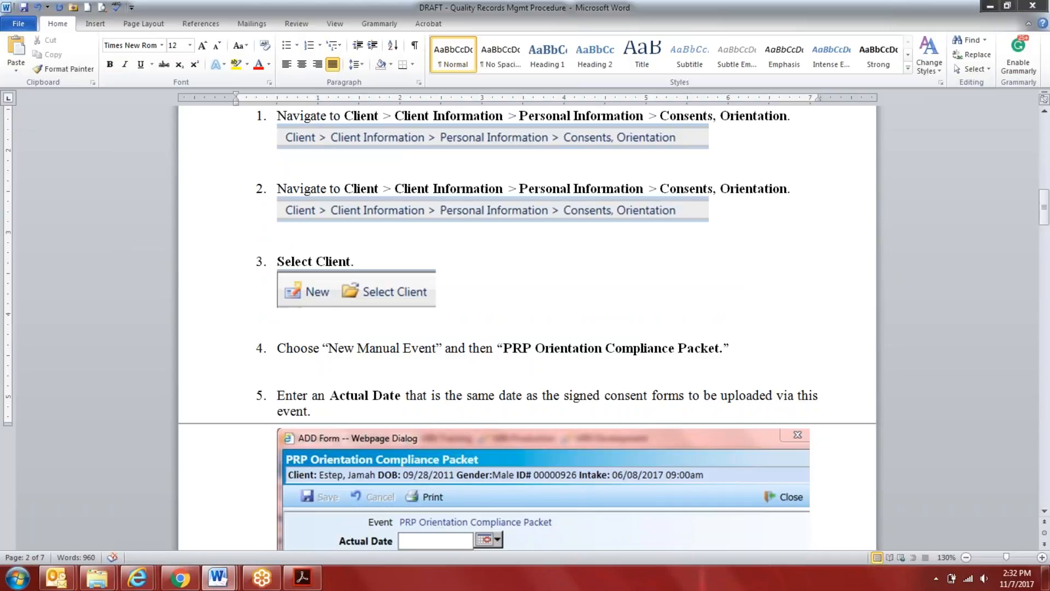
Review the remaining procedure steps from Select Client through the updated-event screenshots above the Consumer Funding Documentation Upload section
{"action": "scroll", "coordinate": [452, 244], "scroll_direction": "down", "scroll_amount": 1}
{"action": "scroll", "coordinate": [452, 244], "scroll_direction": "down", "scroll_amount": 12}
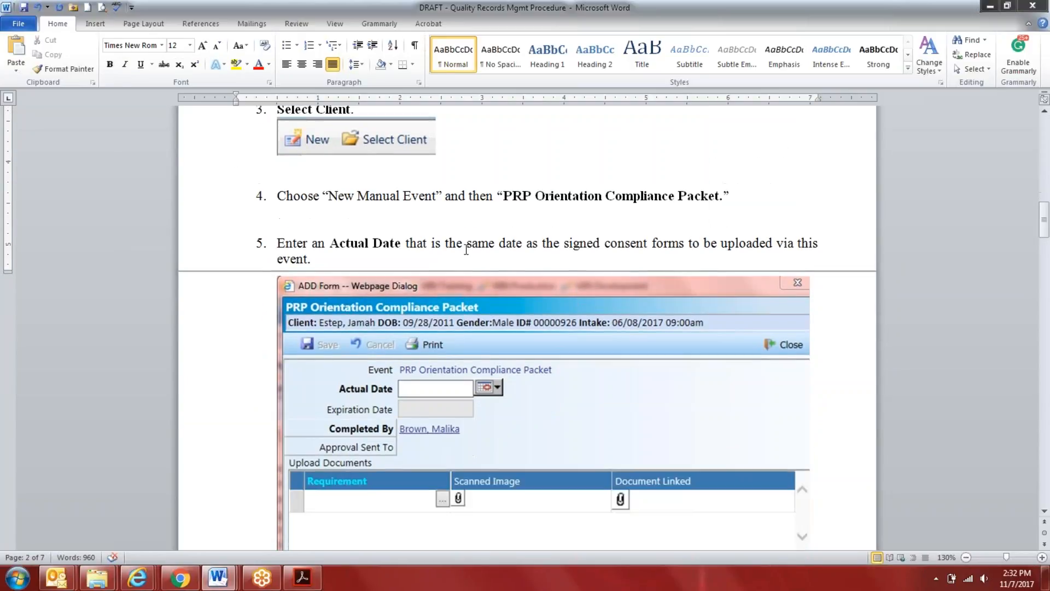
{"action": "scroll", "coordinate": [479, 268], "scroll_direction": "down", "scroll_amount": 11}
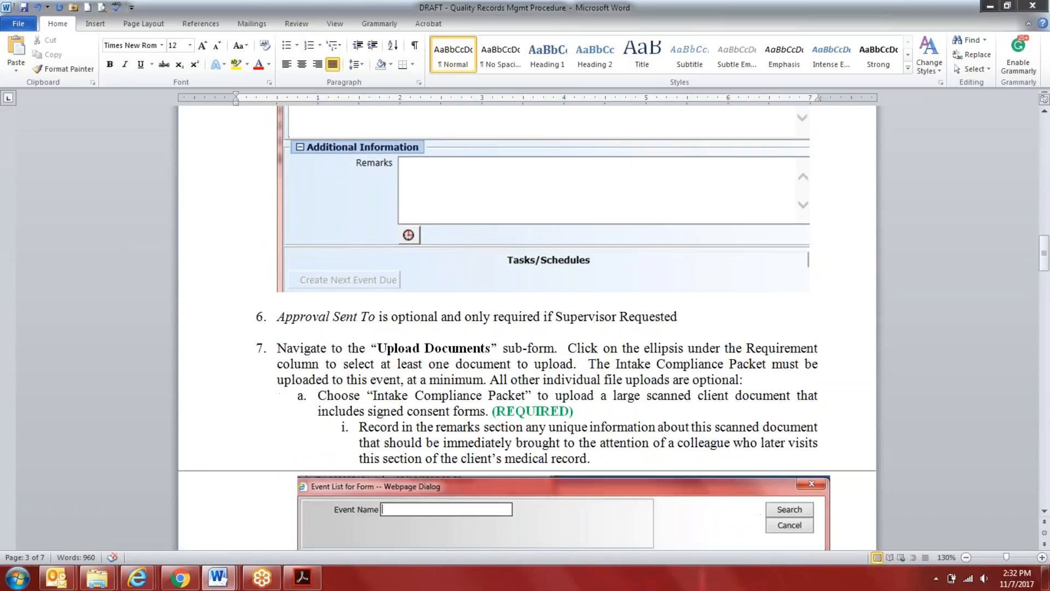
{"action": "scroll", "coordinate": [479, 272], "scroll_direction": "down", "scroll_amount": 10}
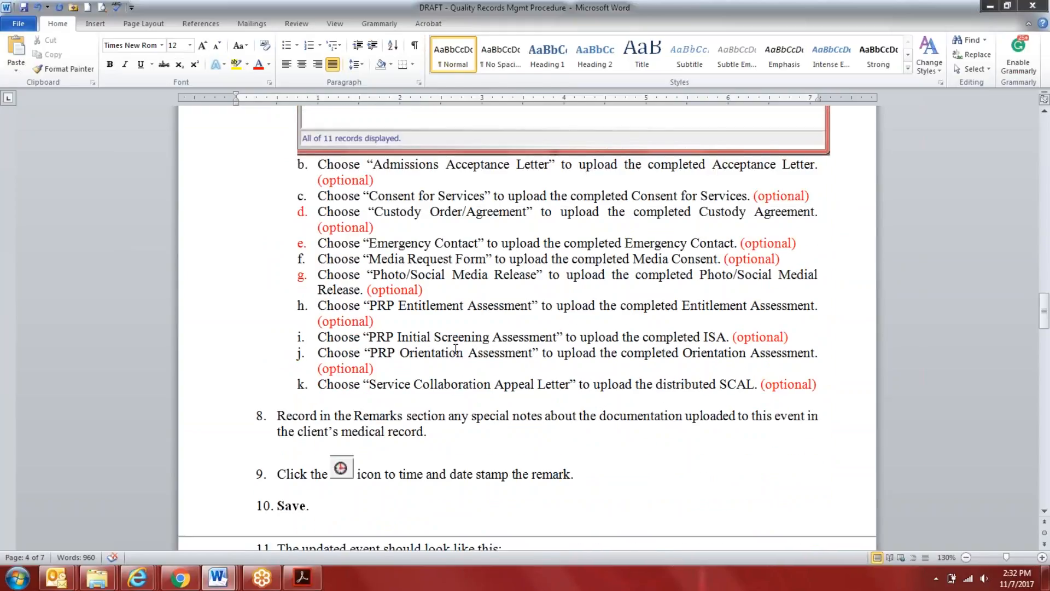
{"action": "scroll", "coordinate": [455, 349], "scroll_direction": "down", "scroll_amount": 5}
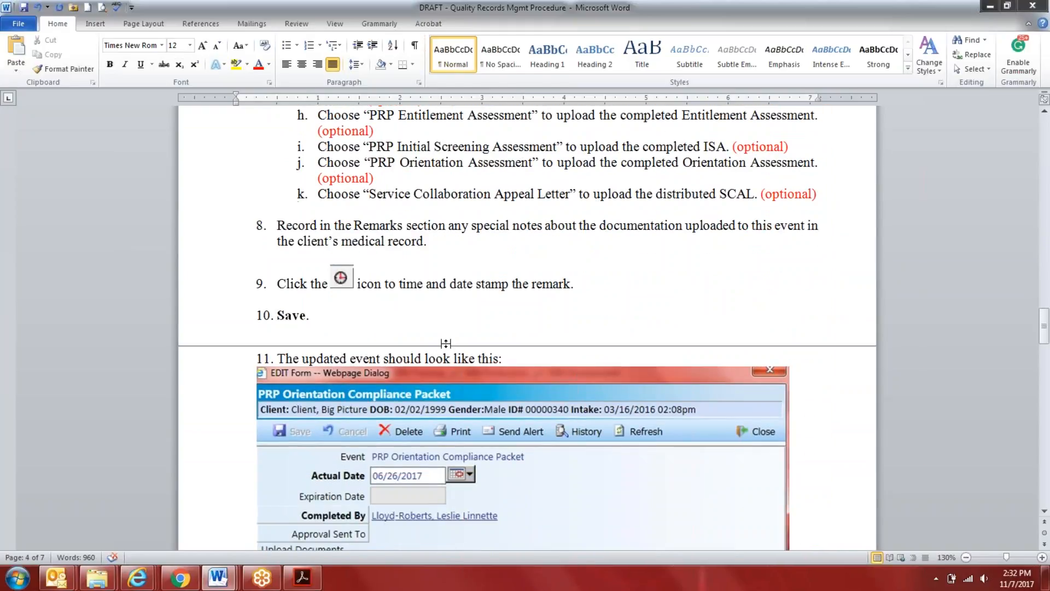
{"action": "scroll", "coordinate": [446, 342], "scroll_direction": "down", "scroll_amount": 14}
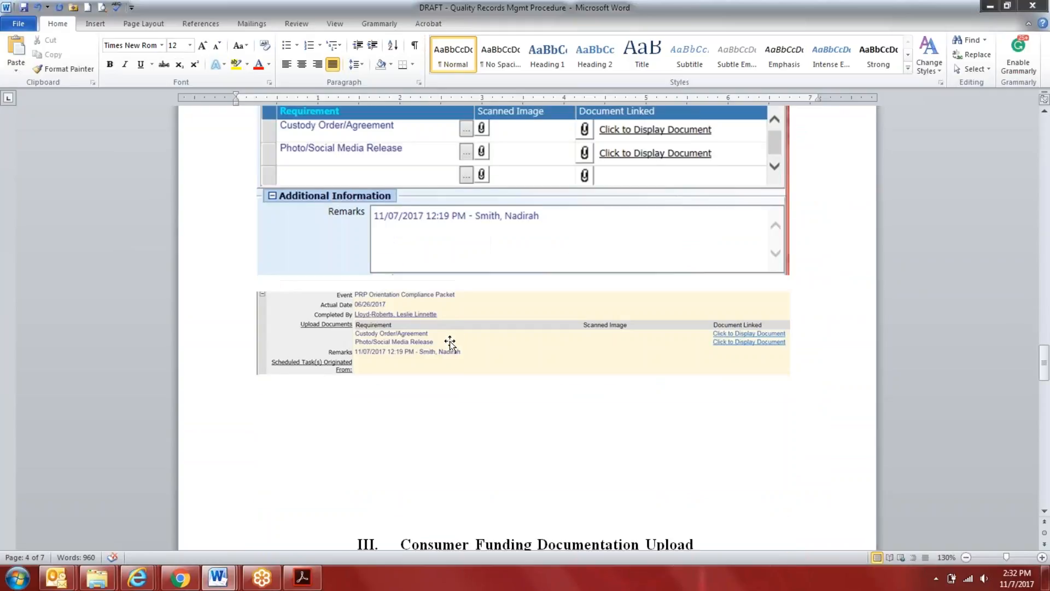
{"action": "scroll", "coordinate": [464, 293], "scroll_direction": "up", "scroll_amount": 7}
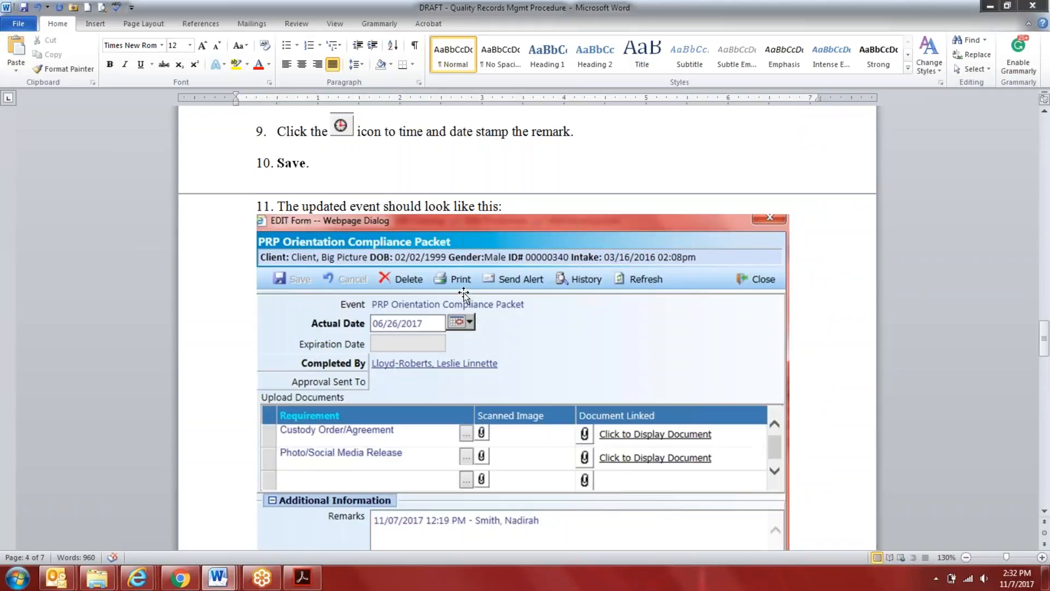
{"action": "scroll", "coordinate": [464, 295], "scroll_direction": "down", "scroll_amount": 7}
Start a 12 pt numbered line below the updated-event screenshots and continue the preceding list's numbering as step 12
{"action": "left_click", "coordinate": [320, 313]}
{"action": "left_click", "coordinate": [217, 46]}
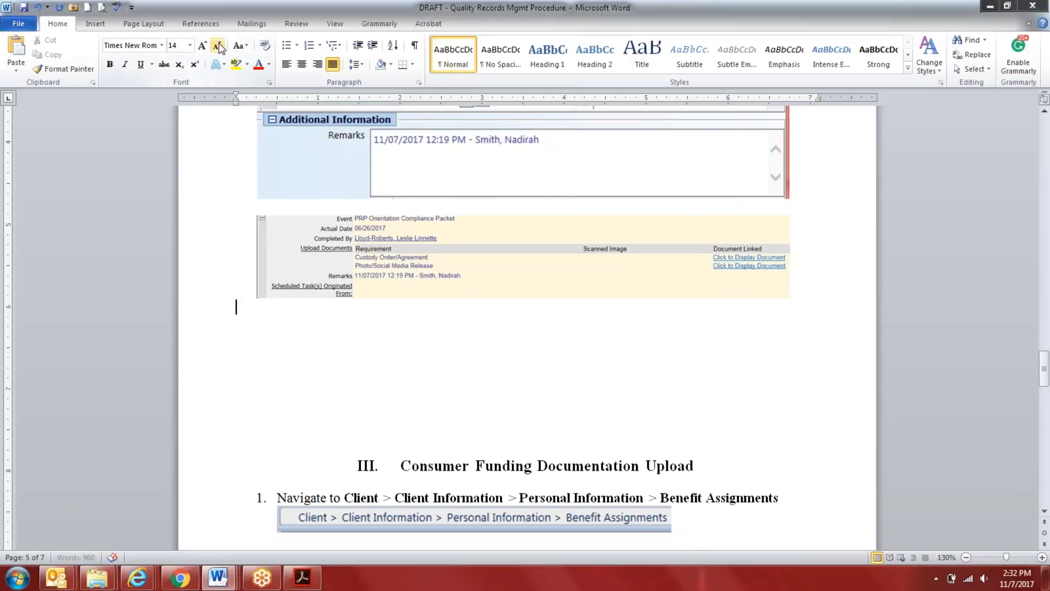
{"action": "key", "text": "Return"}
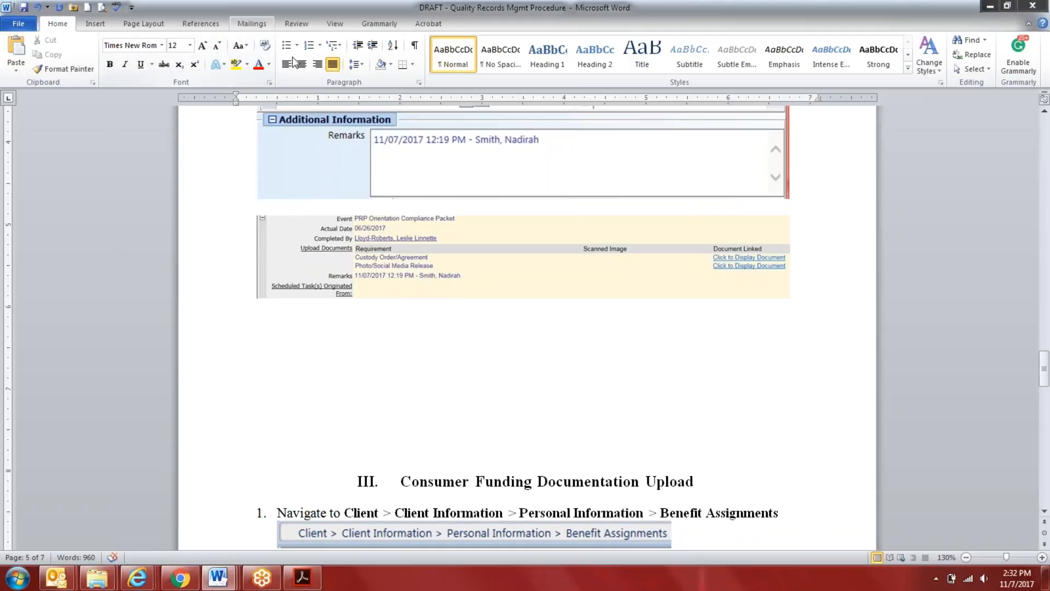
{"action": "left_click", "coordinate": [308, 46]}
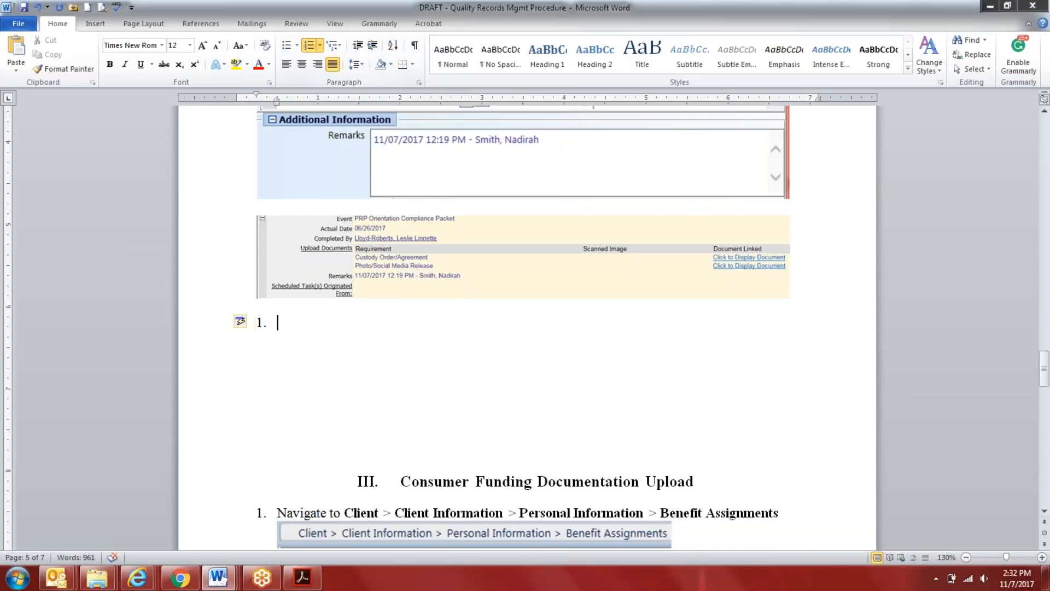
{"action": "left_click", "coordinate": [251, 325]}
{"action": "left_click", "coordinate": [309, 339]}
Switch to the Outlook meeting notes and copy the event list from Advance Directives through Add “Somatic Health Request”
{"action": "mouse_move", "coordinate": [224, 579]}
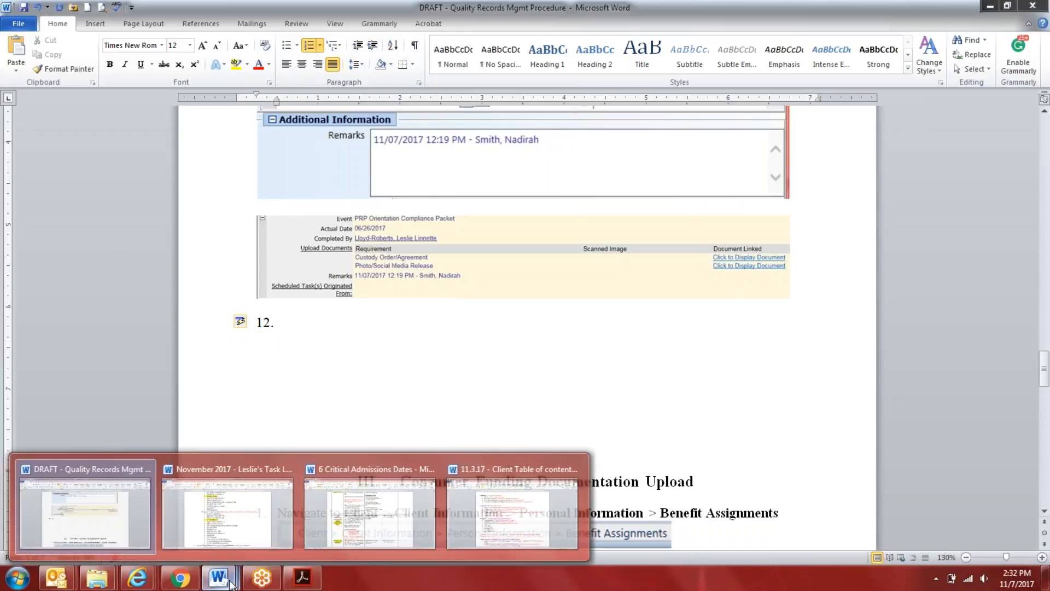
{"action": "mouse_move", "coordinate": [57, 578]}
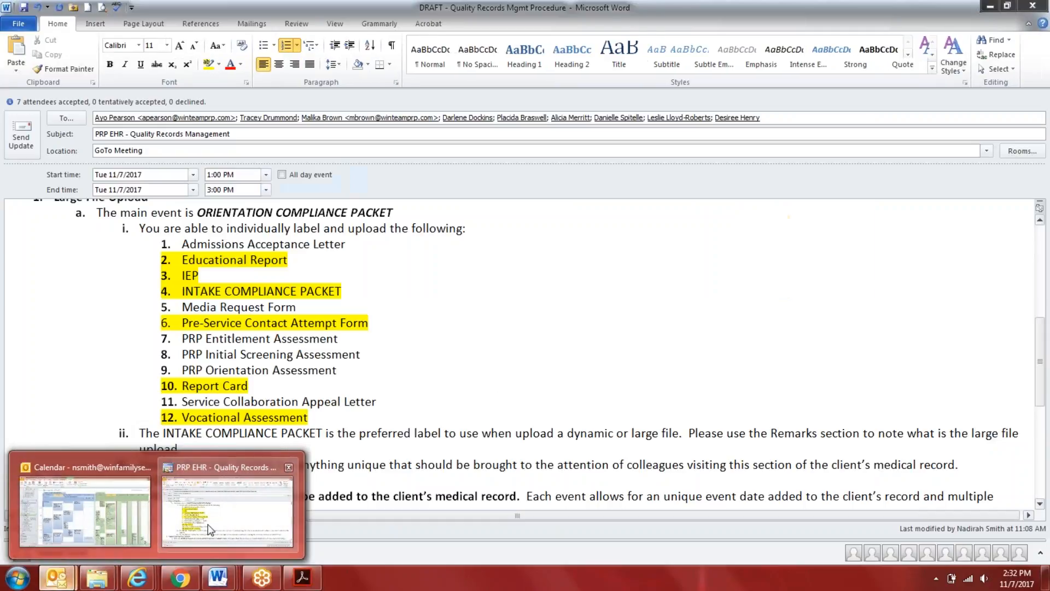
{"action": "left_click", "coordinate": [209, 529]}
{"action": "scroll", "coordinate": [328, 355], "scroll_direction": "down", "scroll_amount": 7}
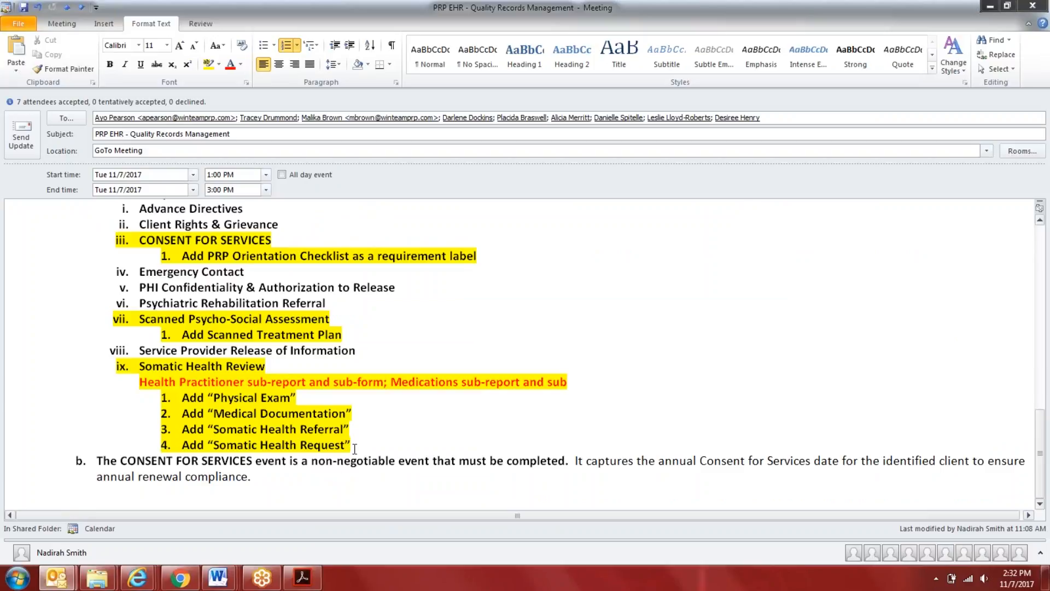
{"action": "left_click_drag", "start_coordinate": [355, 444], "coordinate": [140, 209]}
{"action": "right_click", "coordinate": [184, 222]}
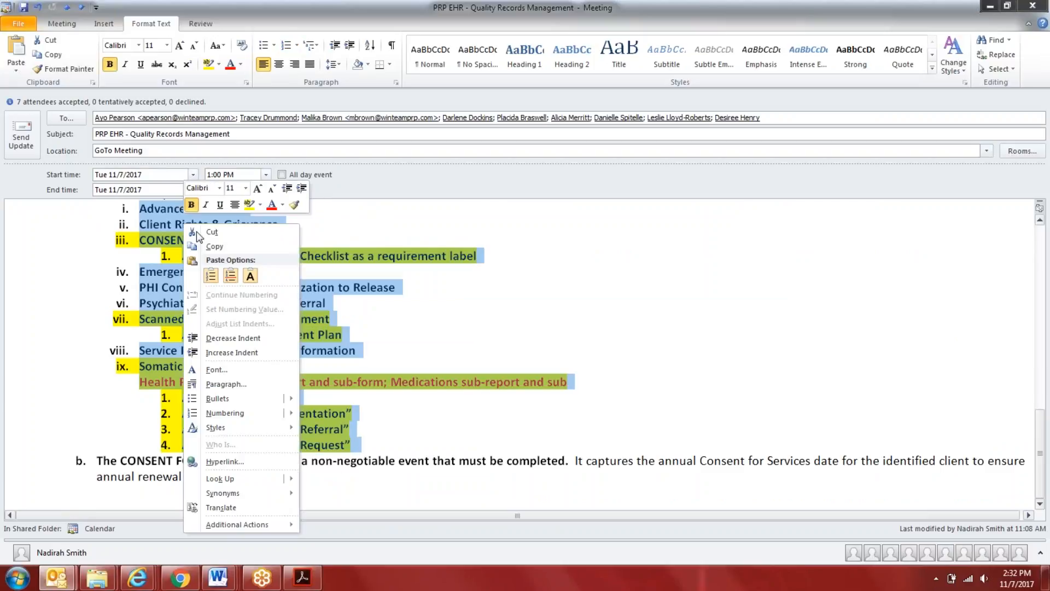
{"action": "left_click", "coordinate": [209, 248]}
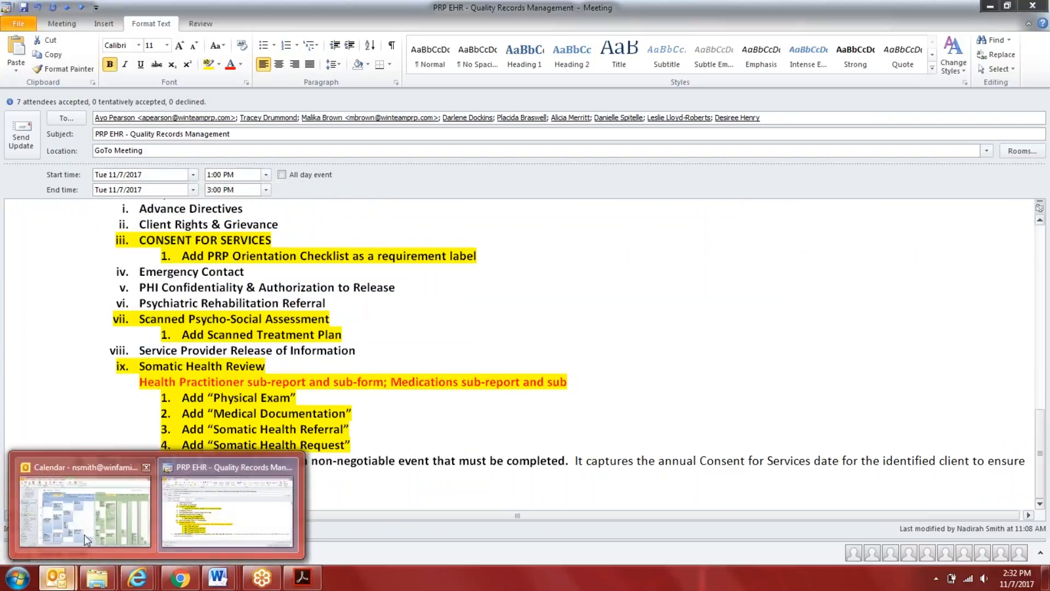
Switch back to the Word draft and paste the event list with source formatting above the Consumer Funding Documentation Upload heading
{"action": "mouse_move", "coordinate": [218, 577]}
{"action": "left_click", "coordinate": [67, 506]}
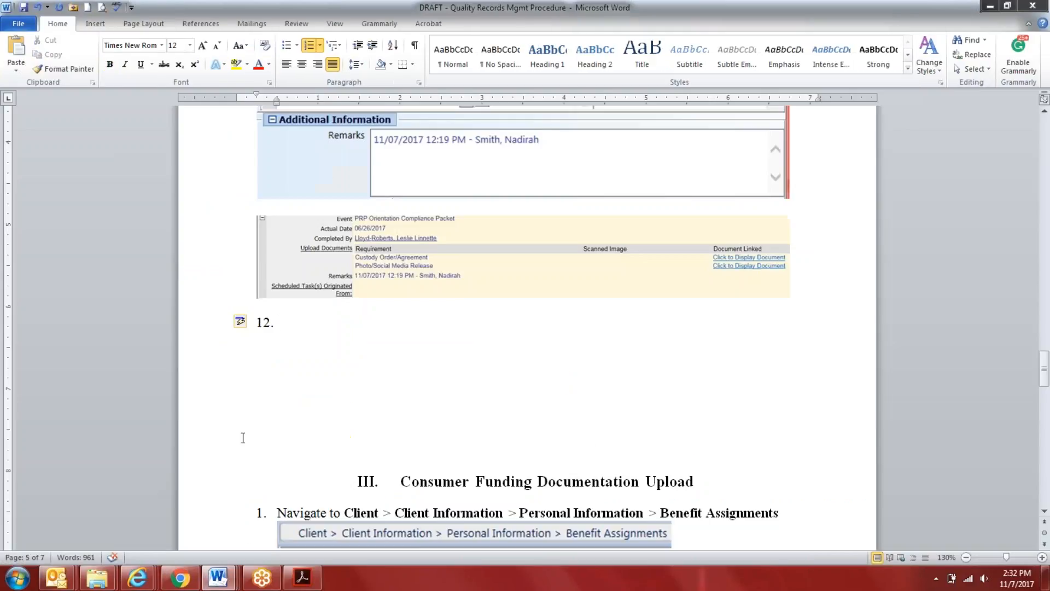
{"action": "scroll", "coordinate": [249, 434], "scroll_direction": "down", "scroll_amount": 3}
{"action": "left_click", "coordinate": [245, 331]}
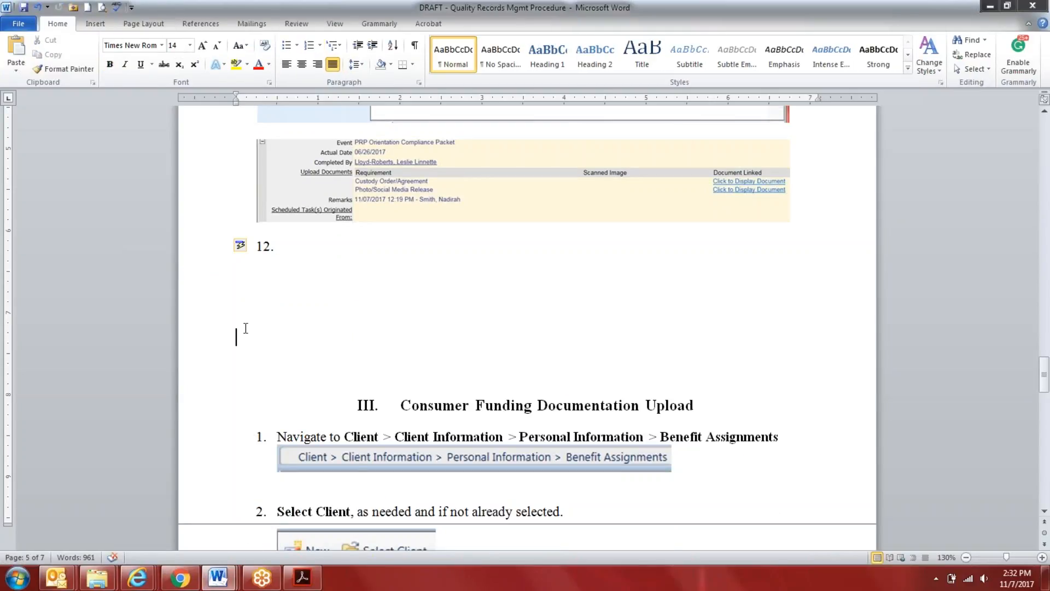
{"action": "right_click", "coordinate": [246, 330]}
{"action": "left_click", "coordinate": [285, 381]}
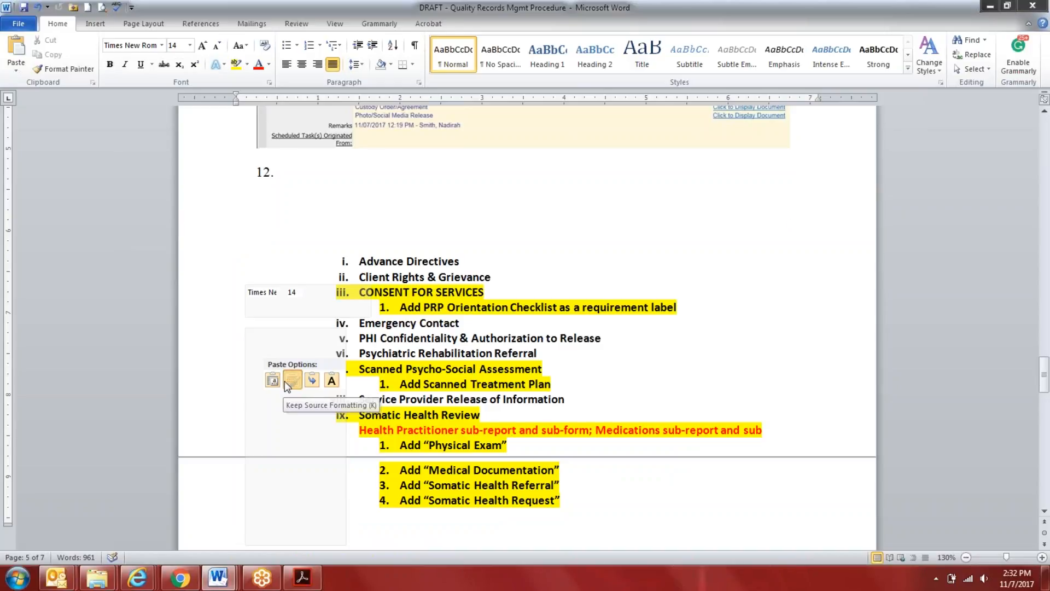
{"action": "scroll", "coordinate": [292, 394], "scroll_direction": "up", "scroll_amount": 5}
{"action": "scroll", "coordinate": [293, 410], "scroll_direction": "down", "scroll_amount": 2}
{"action": "scroll", "coordinate": [310, 269], "scroll_direction": "down", "scroll_amount": 7}
Enter "Consent for Services", "Emergency Contact" and "Client" as numbered items 12 to 14 above the pasted event list
{"action": "left_click", "coordinate": [293, 165]}
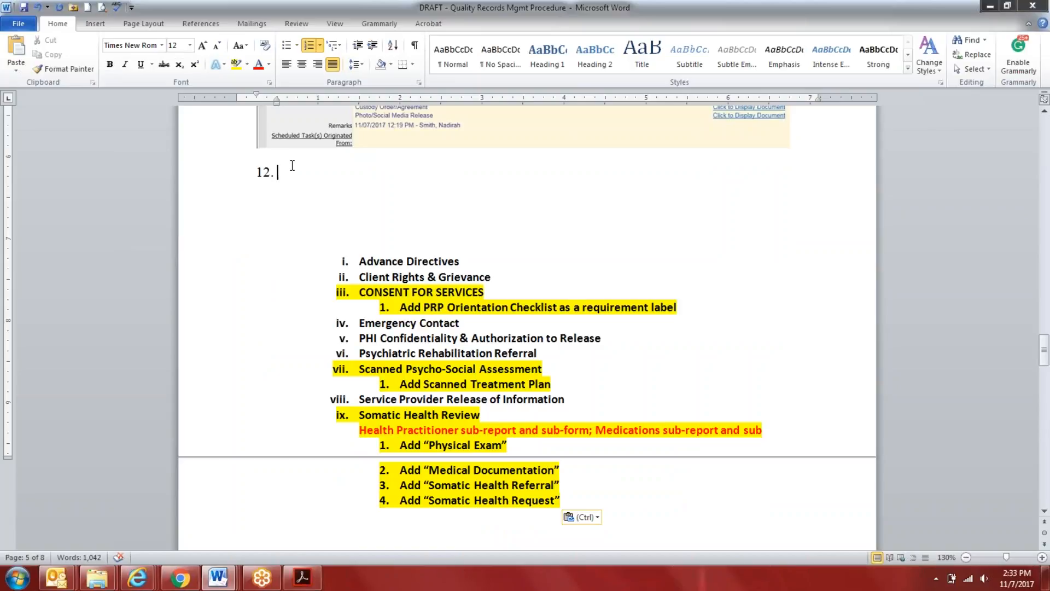
{"action": "type", "text": "Consent for Services"}
{"action": "key", "text": "Return"}
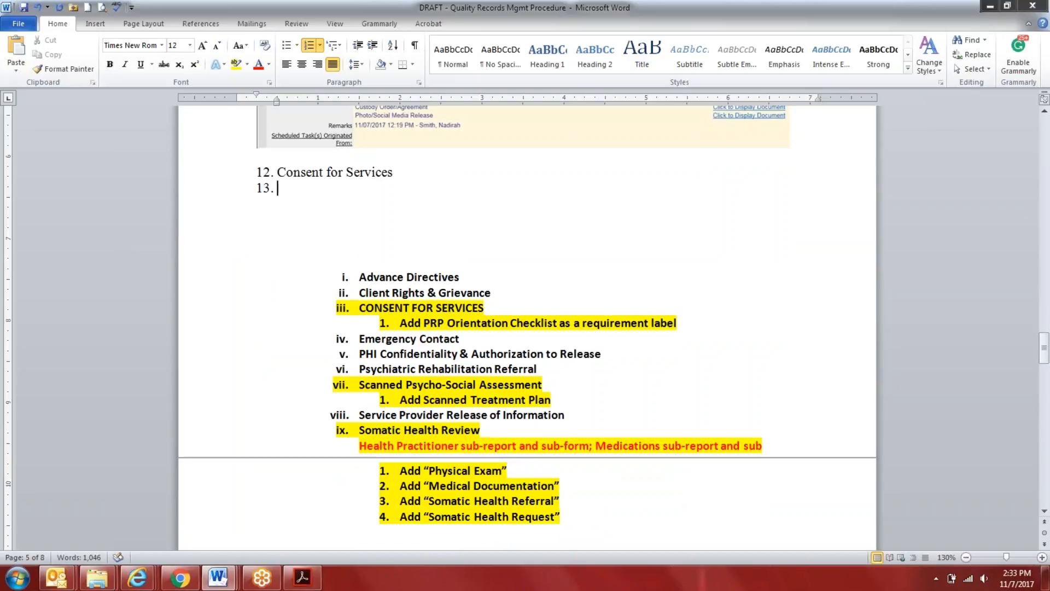
{"action": "type", "text": "Emergency Contact"}
{"action": "key", "text": "Return"}
{"action": "type", "text": "Ad"}
{"action": "key", "text": "BackSpace"}
{"action": "key", "text": "BackSpace"}
{"action": "type", "text": "Client"}
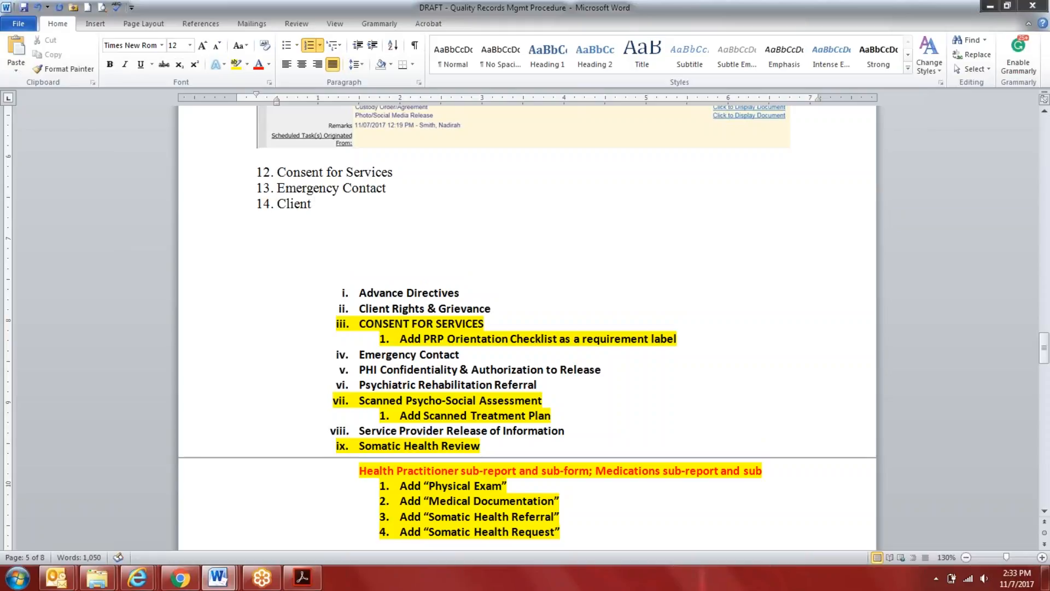
Undo the typed numbered items, the pasted event list and the continued numbering below the updated-event screenshots
{"action": "left_click", "coordinate": [38, 8]}
{"action": "left_click", "coordinate": [38, 8]}
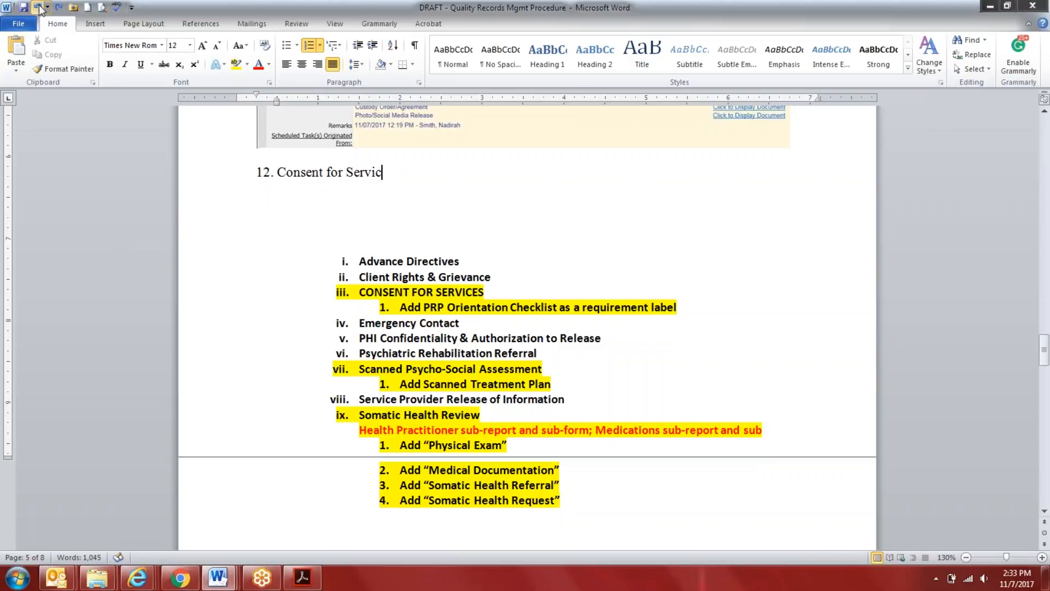
{"action": "left_click", "coordinate": [38, 7]}
{"action": "left_click", "coordinate": [39, 8]}
{"action": "left_click", "coordinate": [38, 8]}
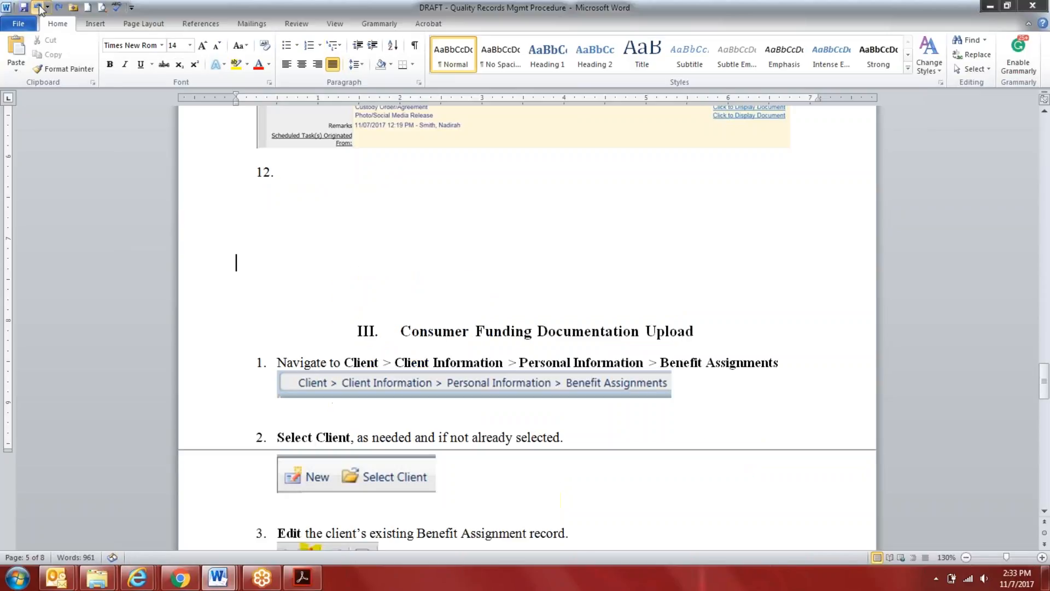
{"action": "left_click", "coordinate": [38, 8]}
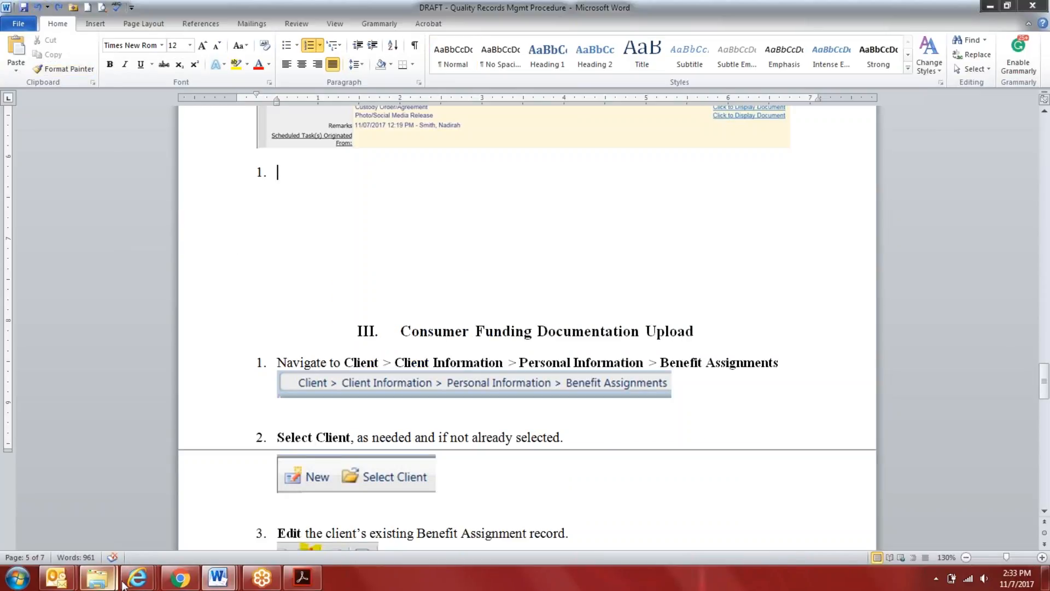
Switch to the Outlook meeting notes and review the Large File Upload outline and the individual event list
{"action": "mouse_move", "coordinate": [127, 584]}
{"action": "left_click", "coordinate": [78, 547]}
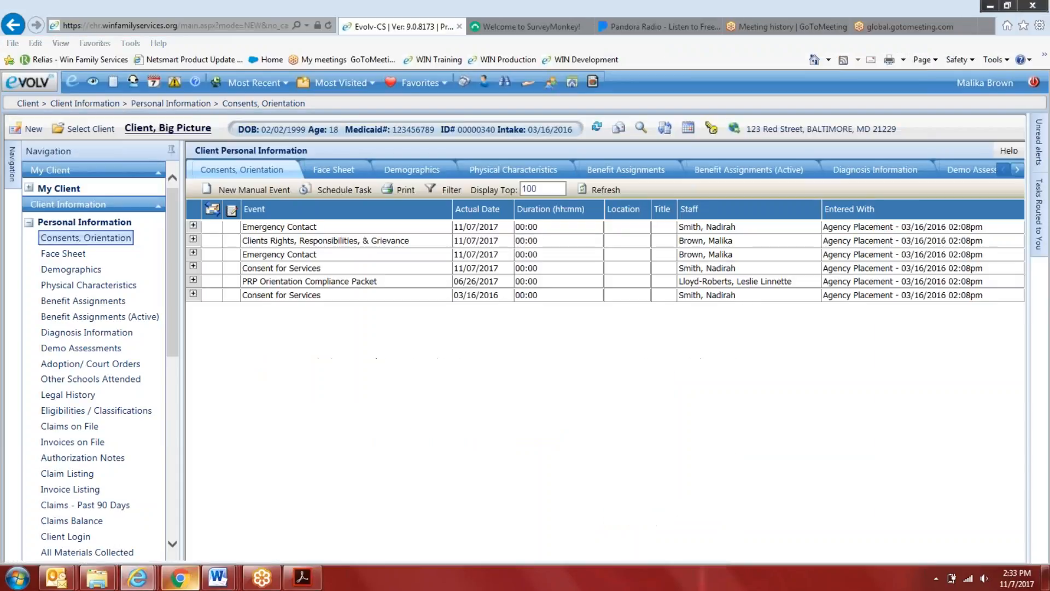
{"action": "mouse_move", "coordinate": [56, 578]}
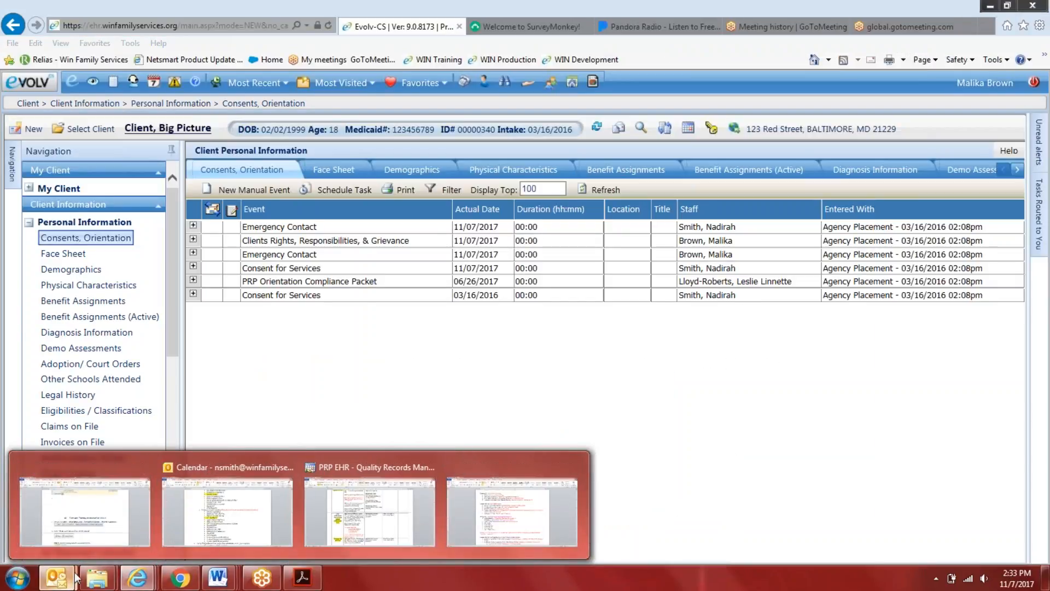
{"action": "left_click", "coordinate": [209, 518]}
{"action": "scroll", "coordinate": [520, 356], "scroll_direction": "up", "scroll_amount": 4}
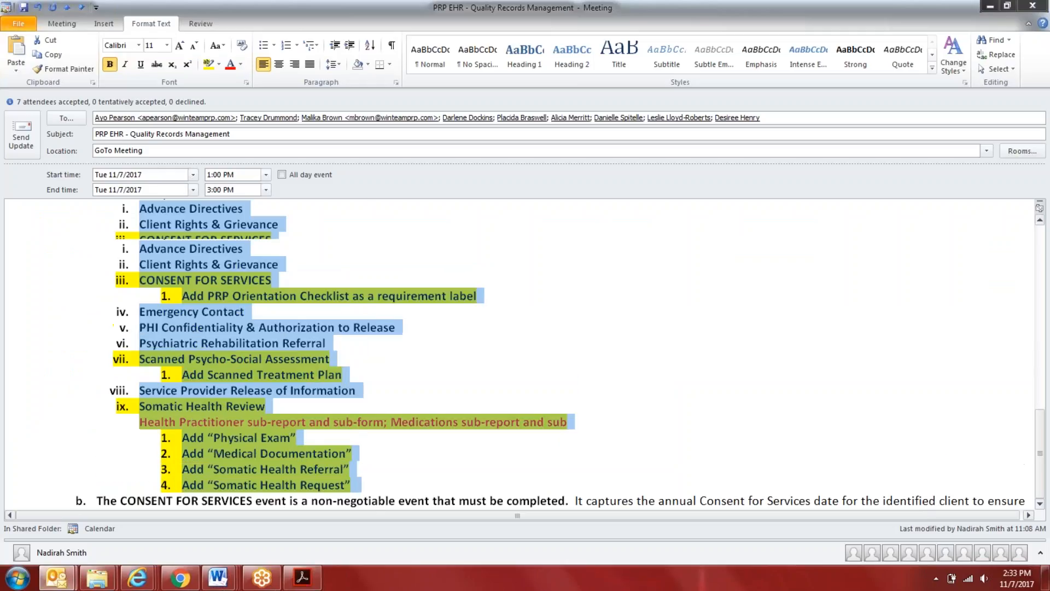
{"action": "scroll", "coordinate": [520, 356], "scroll_direction": "up", "scroll_amount": 5}
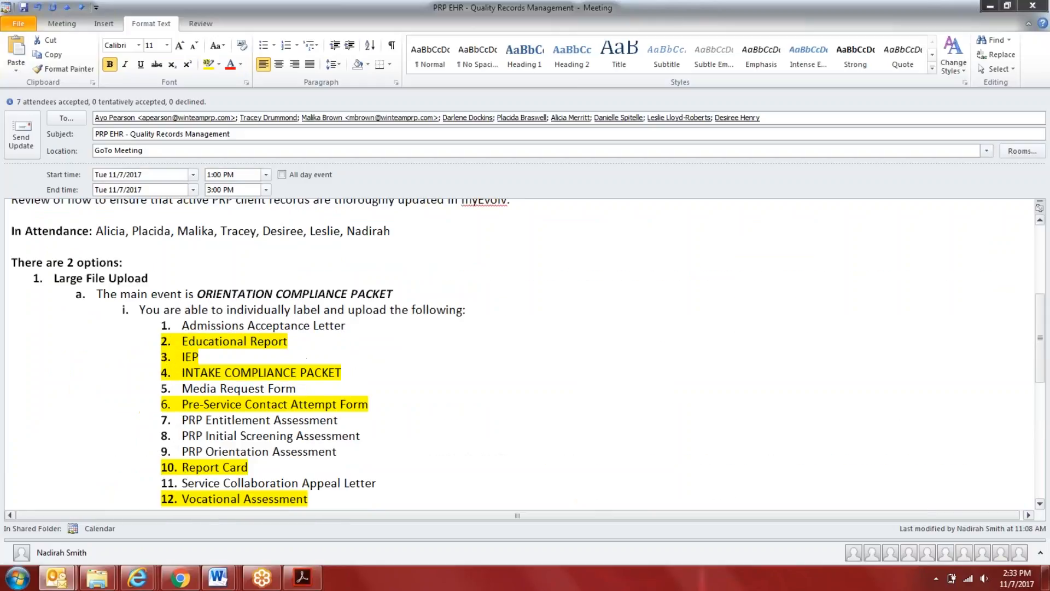
{"action": "scroll", "coordinate": [519, 355], "scroll_direction": "down", "scroll_amount": 10}
Add a bold item 3 "Benefit Assignment Sub-Report" after the consent renewal note and start sub-item a under it
{"action": "left_click", "coordinate": [270, 481]}
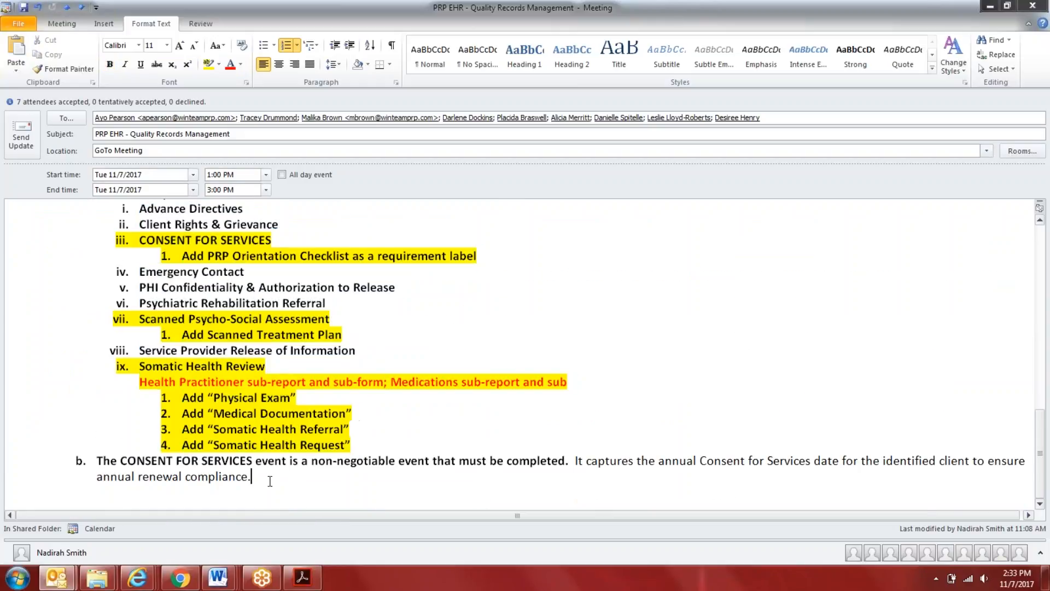
{"action": "key", "text": "Return"}
{"action": "key", "text": "shift+Tab"}
{"action": "key", "text": "ctrl+b"}
{"action": "type", "text": "Benefit Assig"}
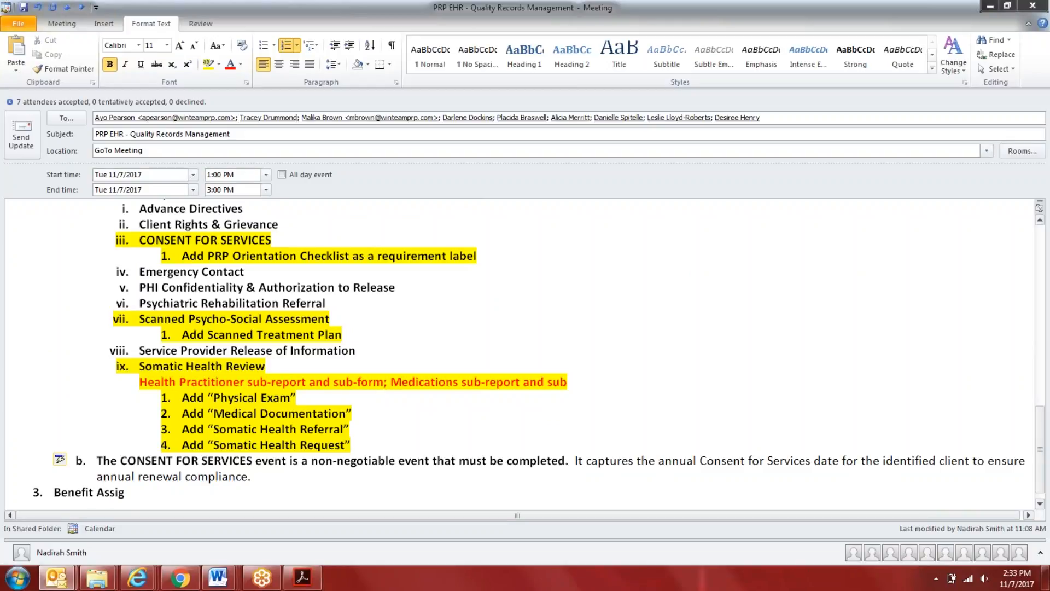
{"action": "type", "text": "nment Sub-Report"}
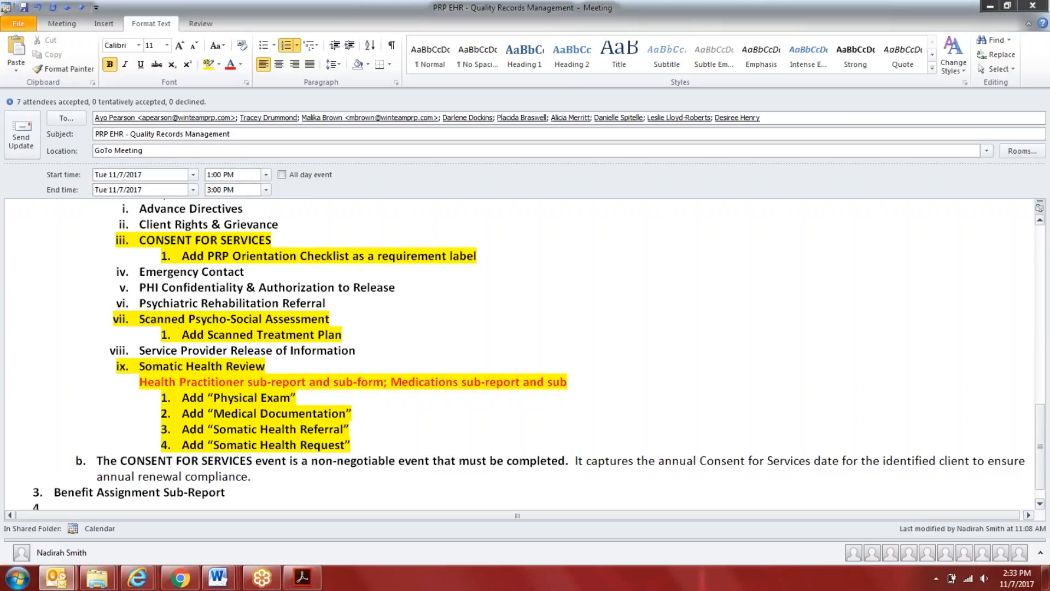
{"action": "key", "text": "Return"}
{"action": "key", "text": "Tab"}
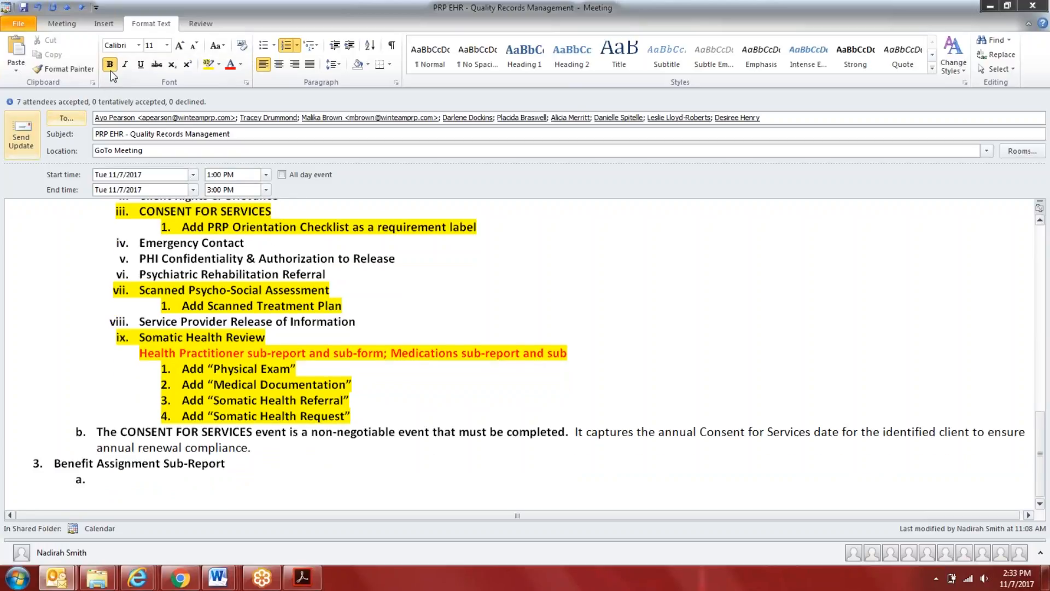
Enter "Authorization Approval Letter" as sub-item a under Benefit Assignment Sub-Report
{"action": "type", "text": "Aut"}
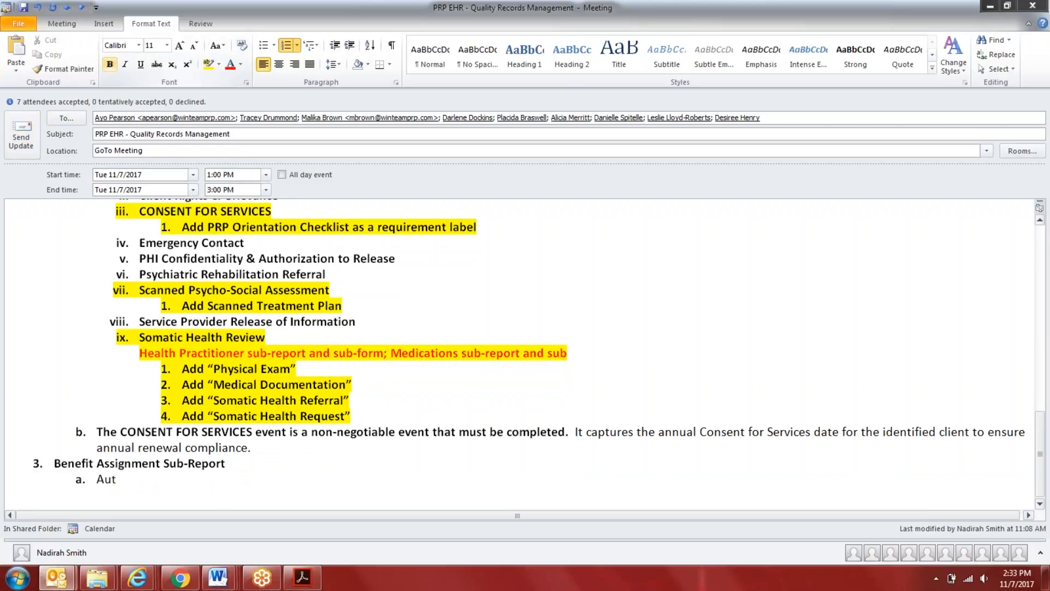
{"action": "type", "text": "horization Approval Letter"}
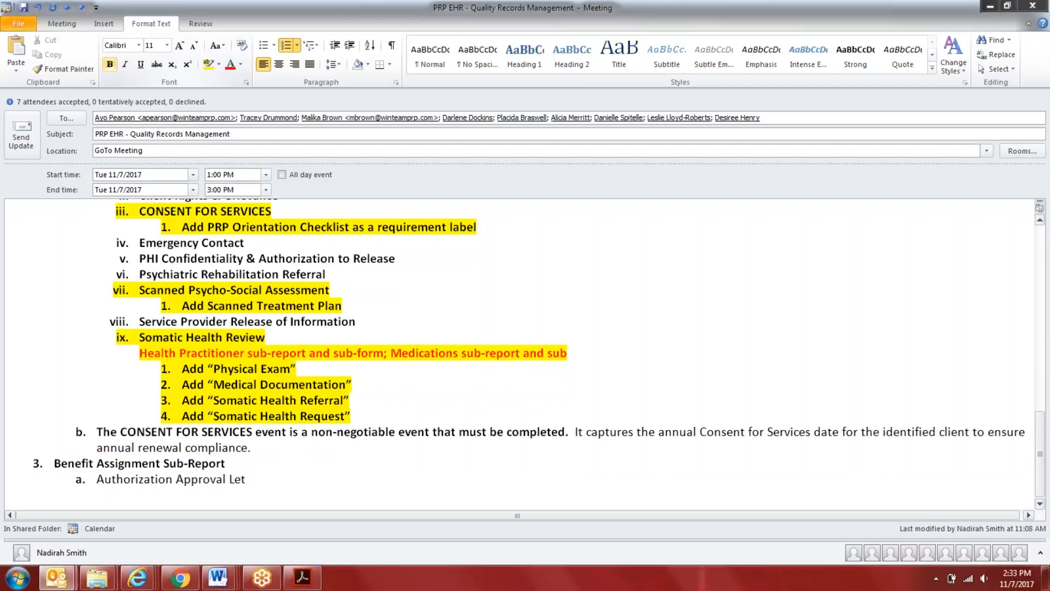
Switch to Evolv, open the client's Benefit Assignment record for editing and view the requirement choices for Upload Docs
{"action": "mouse_move", "coordinate": [138, 577]}
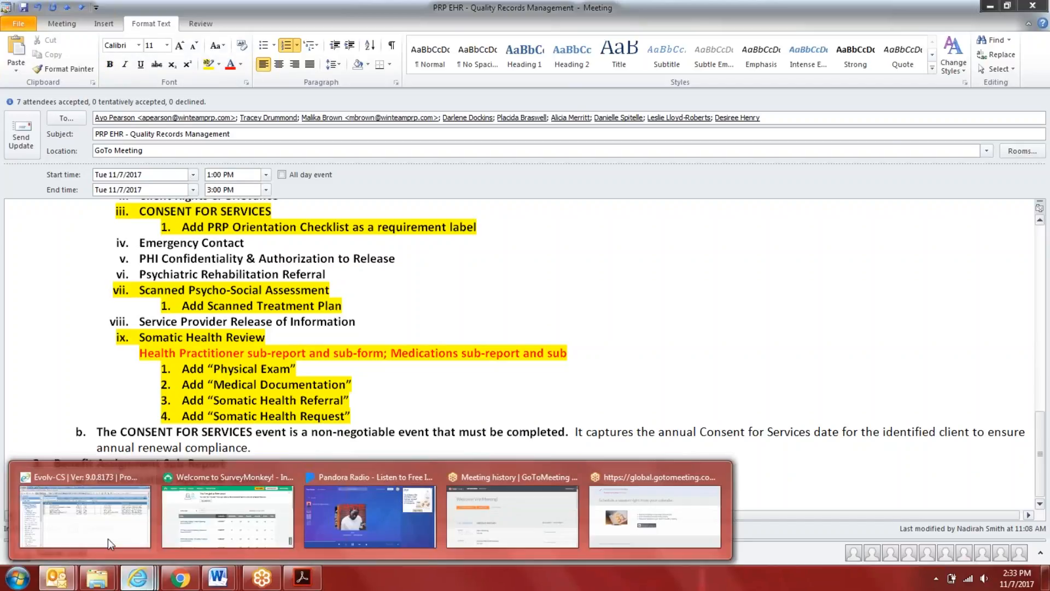
{"action": "left_click", "coordinate": [108, 493]}
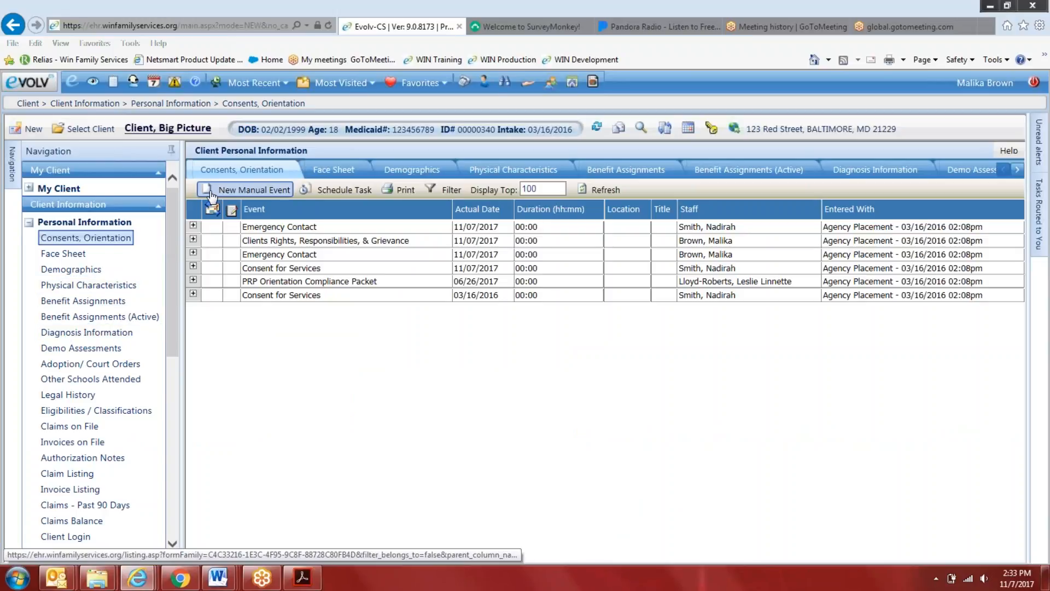
{"action": "scroll", "coordinate": [134, 403], "scroll_direction": "down", "scroll_amount": 5}
{"action": "scroll", "coordinate": [110, 385], "scroll_direction": "up", "scroll_amount": 3}
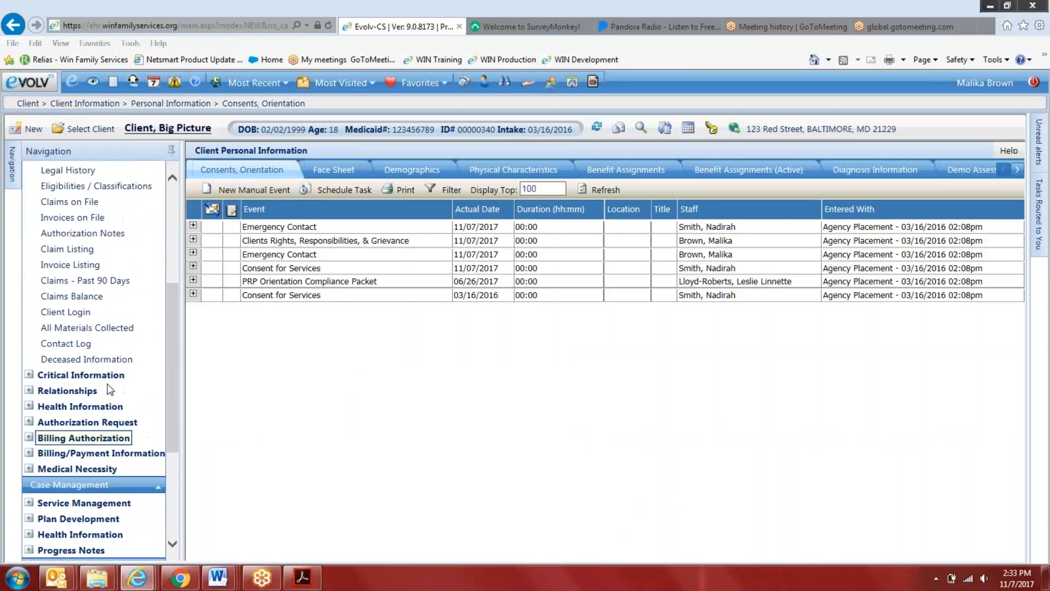
{"action": "left_click", "coordinate": [652, 170]}
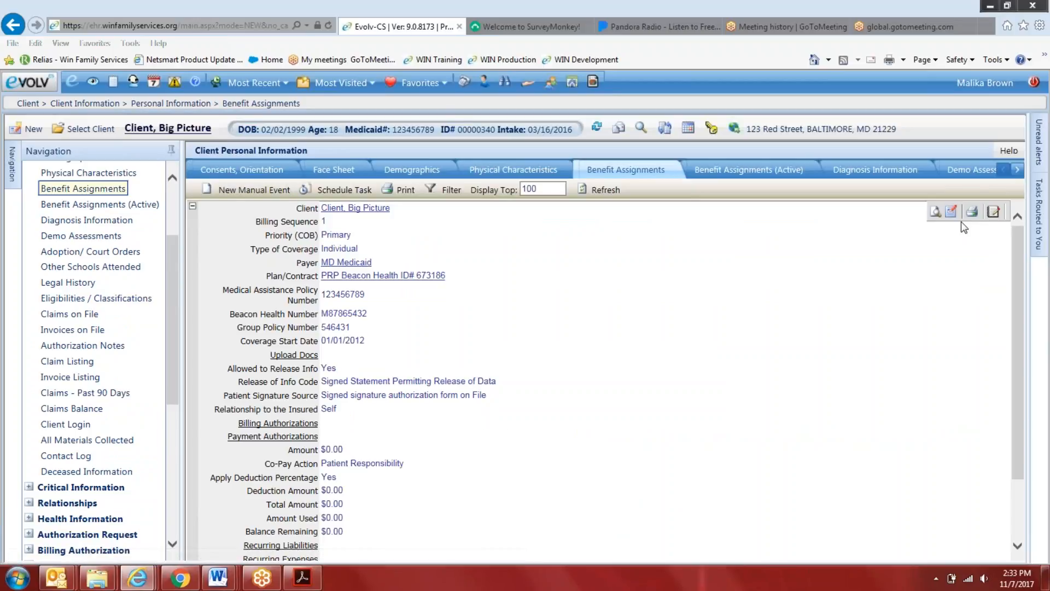
{"action": "left_click", "coordinate": [951, 212]}
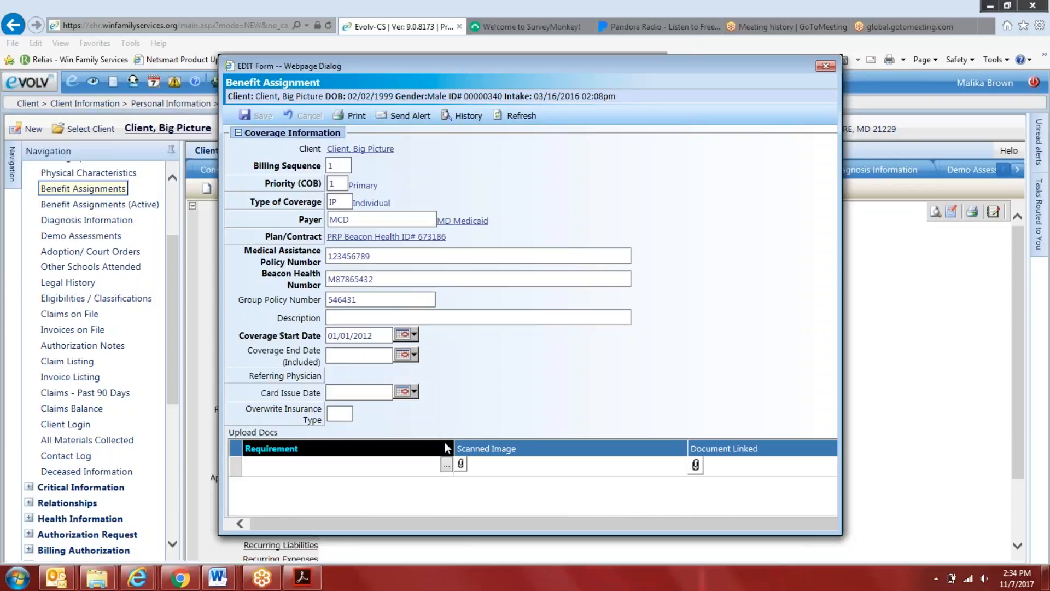
{"action": "scroll", "coordinate": [444, 442], "scroll_direction": "down", "scroll_amount": 2}
{"action": "left_click", "coordinate": [447, 355]}
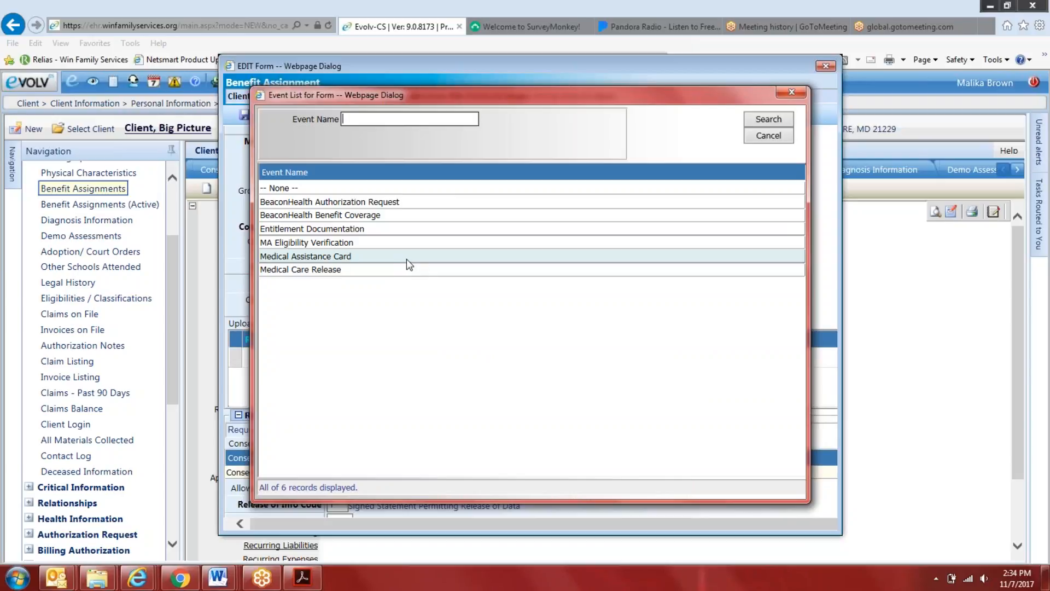
Switch to the Outlook meeting notes, reword sub-item a as "Add Authorization Approval Sheet" and highlight it in yellow
{"action": "mouse_move", "coordinate": [56, 577]}
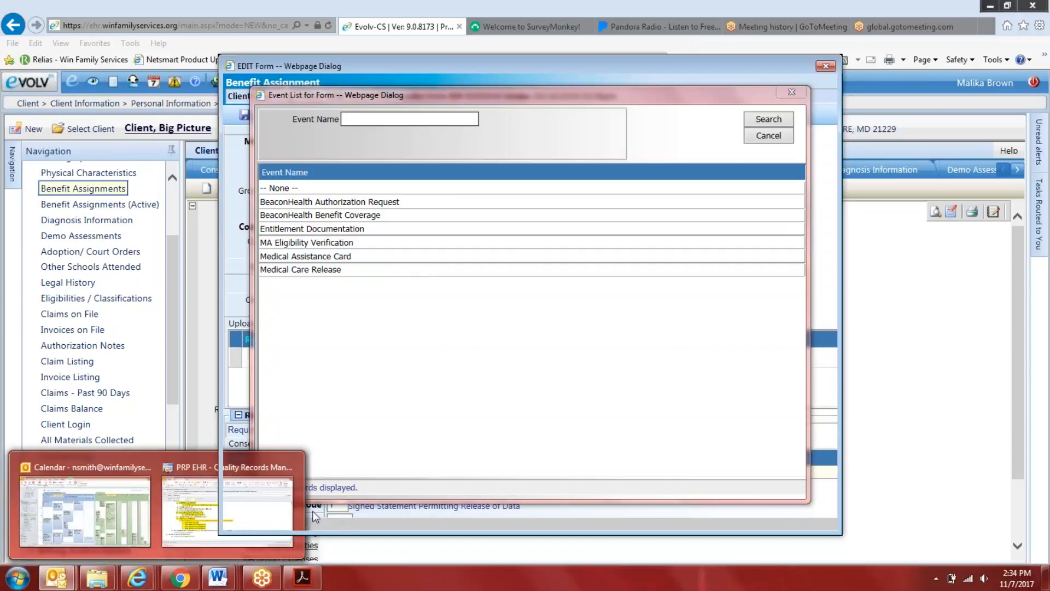
{"action": "left_click", "coordinate": [241, 508]}
{"action": "left_click", "coordinate": [275, 479]}
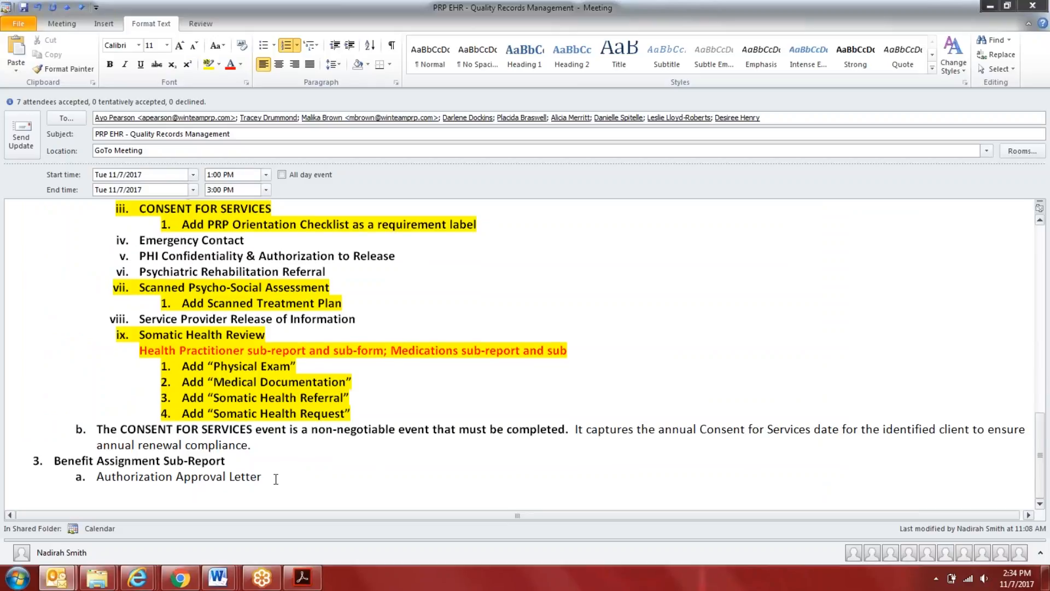
{"action": "key", "text": "BackSpace"}
{"action": "key", "text": "BackSpace"}
{"action": "key", "text": "BackSpace"}
{"action": "key", "text": "BackSpace"}
{"action": "key", "text": "BackSpace"}
{"action": "key", "text": "BackSpace"}
{"action": "type", "text": "Sheet"}
{"action": "left_click", "coordinate": [95, 476]}
{"action": "type", "text": "Add"}
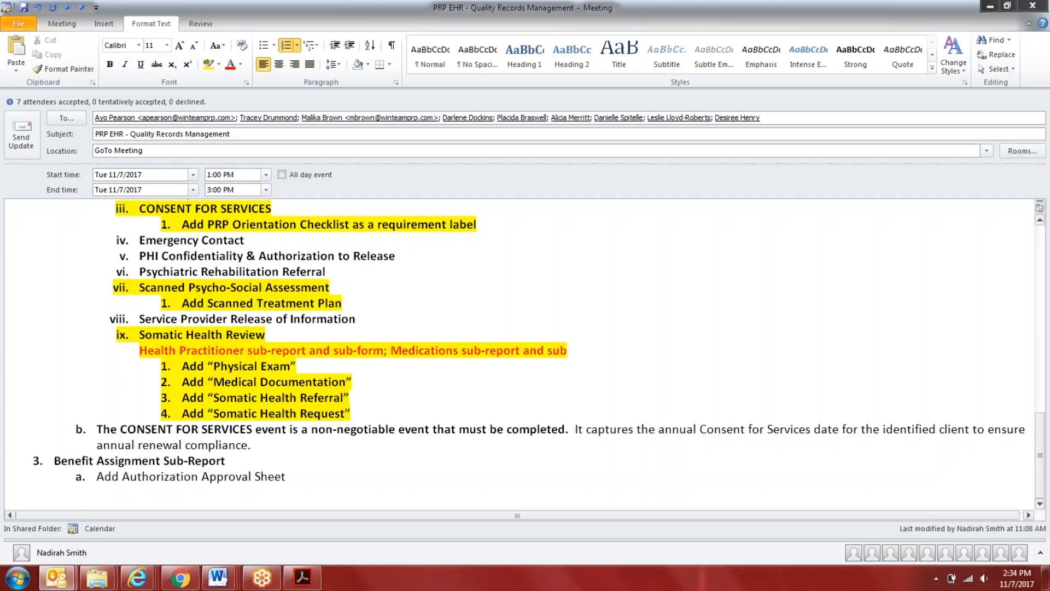
{"action": "left_click_drag", "start_coordinate": [287, 476], "coordinate": [116, 476]}
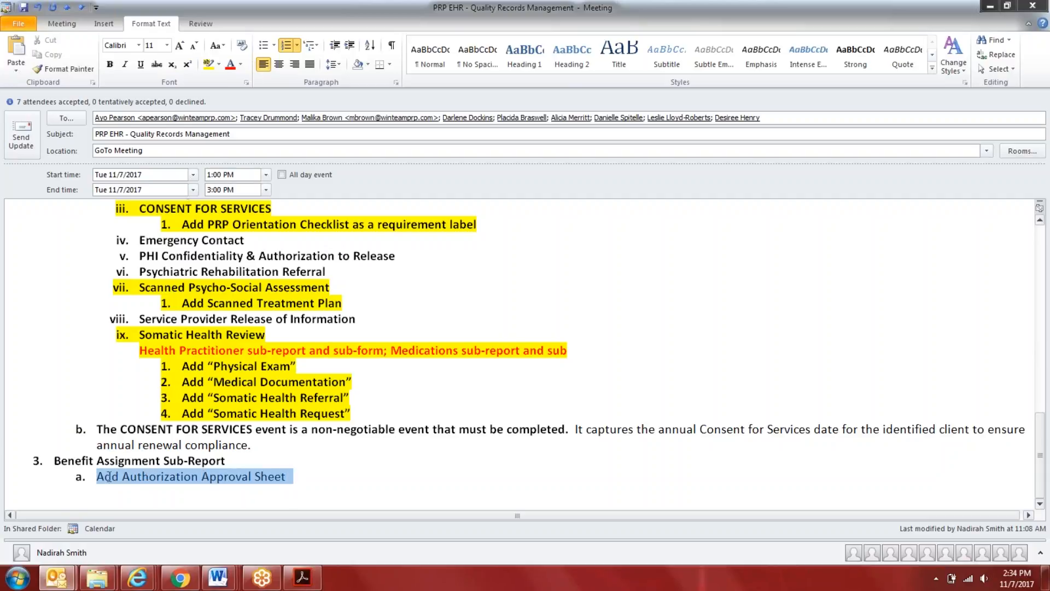
{"action": "left_click", "coordinate": [208, 64]}
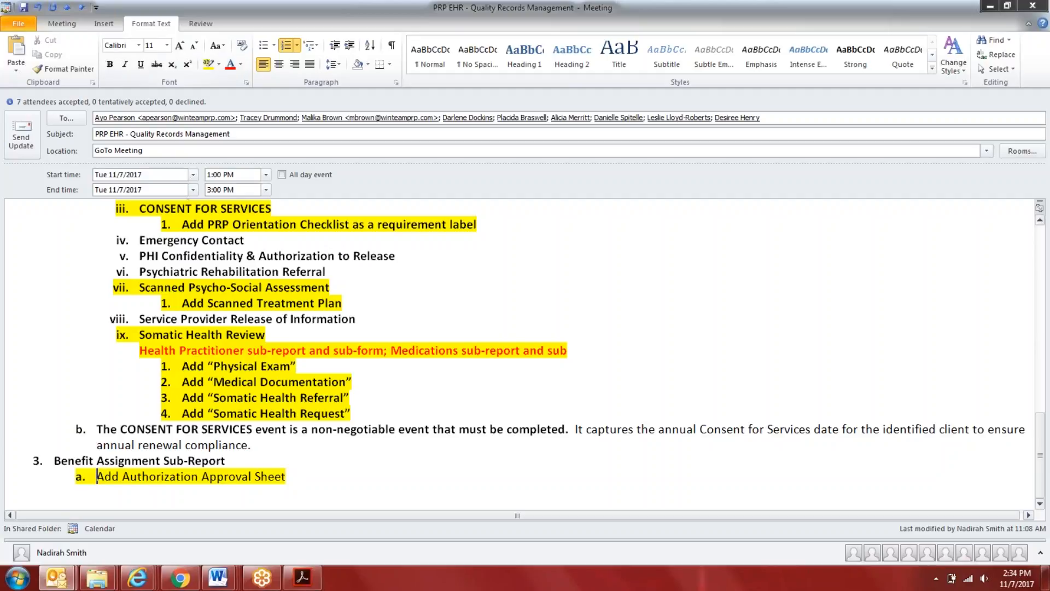
Check the Evolv requirement list against the Outlook notes, reviewing the outline from Large File Upload to Benefit Assignment Sub-Report
{"action": "mouse_move", "coordinate": [138, 577]}
{"action": "left_click", "coordinate": [123, 523]}
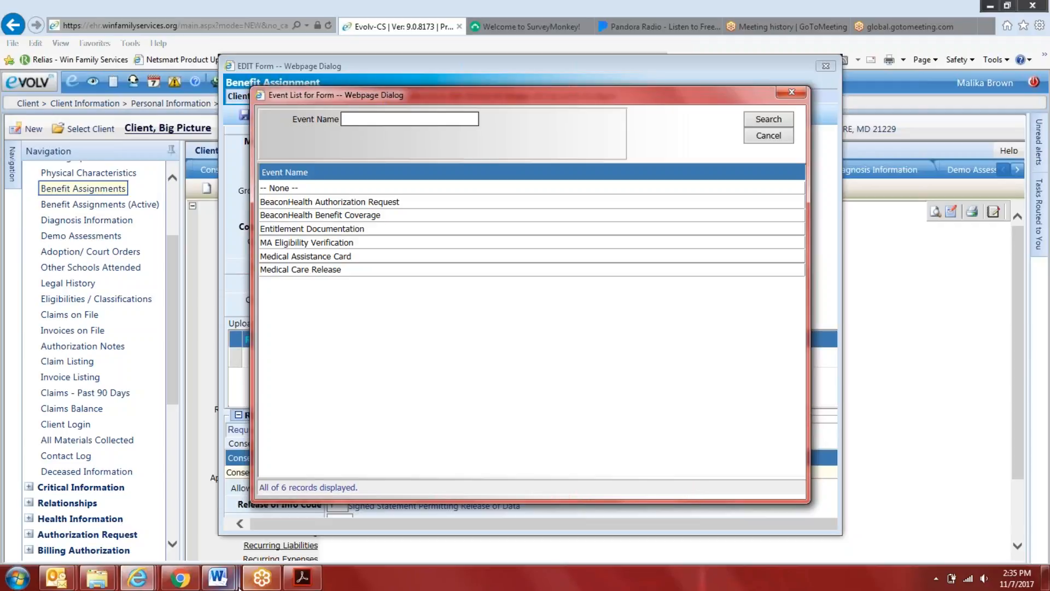
{"action": "mouse_move", "coordinate": [55, 578]}
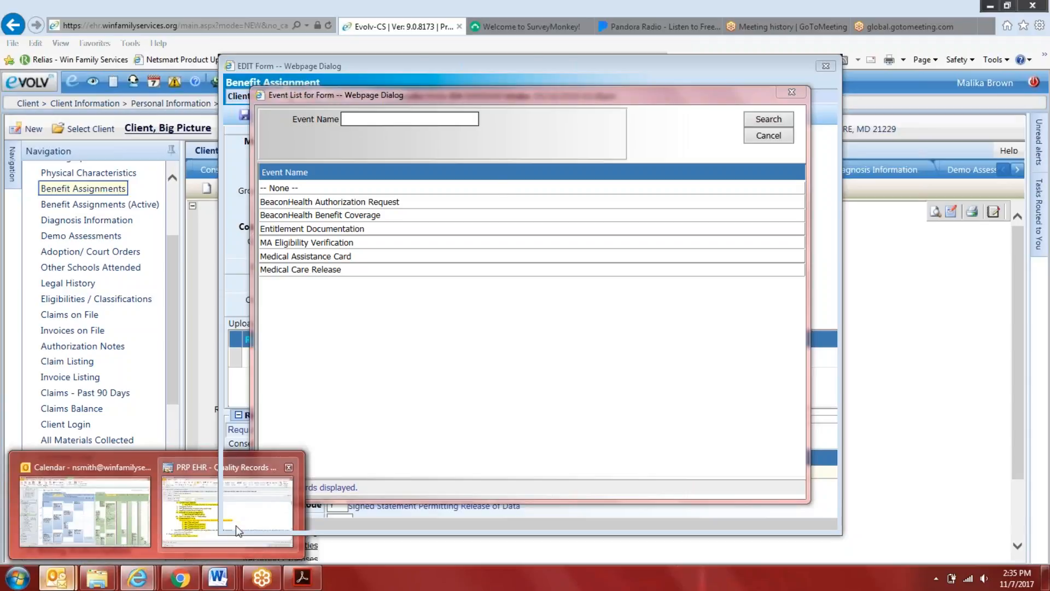
{"action": "left_click", "coordinate": [235, 525]}
{"action": "scroll", "coordinate": [525, 354], "scroll_direction": "up", "scroll_amount": 8}
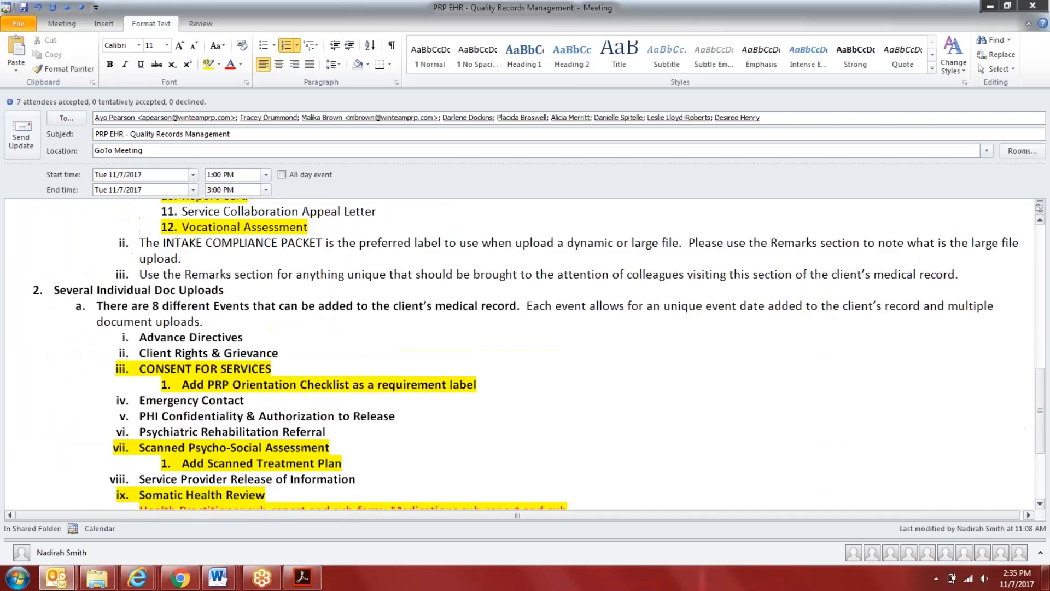
{"action": "scroll", "coordinate": [525, 355], "scroll_direction": "down", "scroll_amount": 8}
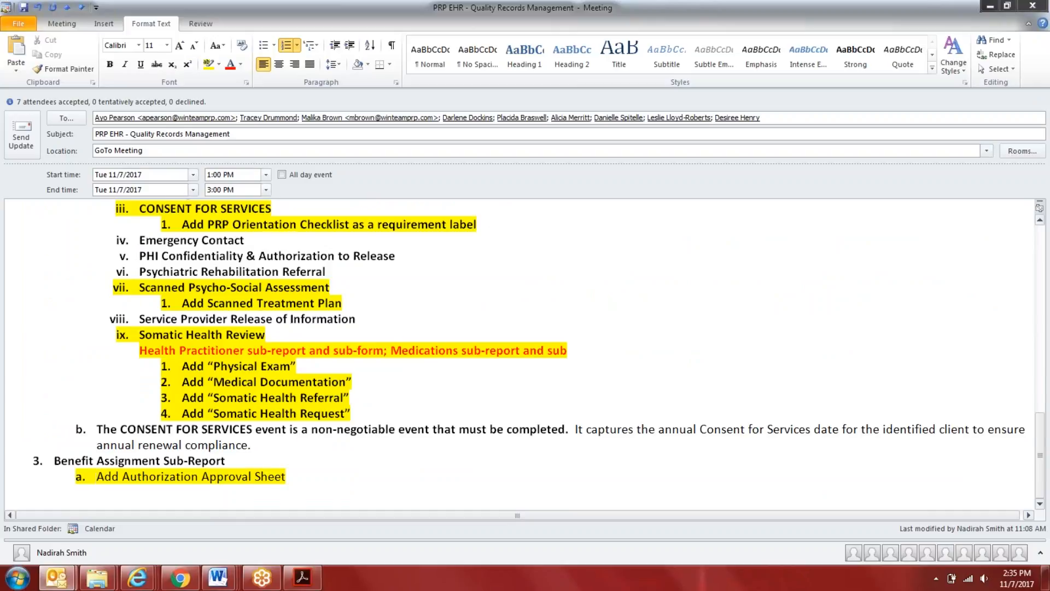
{"action": "scroll", "coordinate": [525, 354], "scroll_direction": "up", "scroll_amount": 1}
{"action": "scroll", "coordinate": [525, 354], "scroll_direction": "up", "scroll_amount": 5}
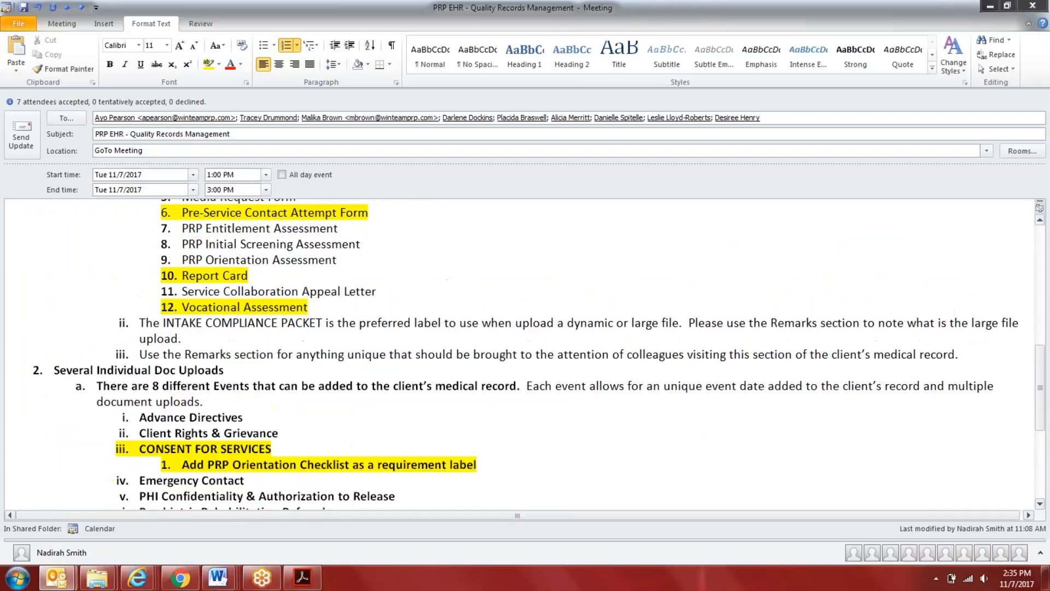
{"action": "scroll", "coordinate": [296, 492], "scroll_direction": "up", "scroll_amount": 8}
{"action": "scroll", "coordinate": [295, 492], "scroll_direction": "down", "scroll_amount": 9}
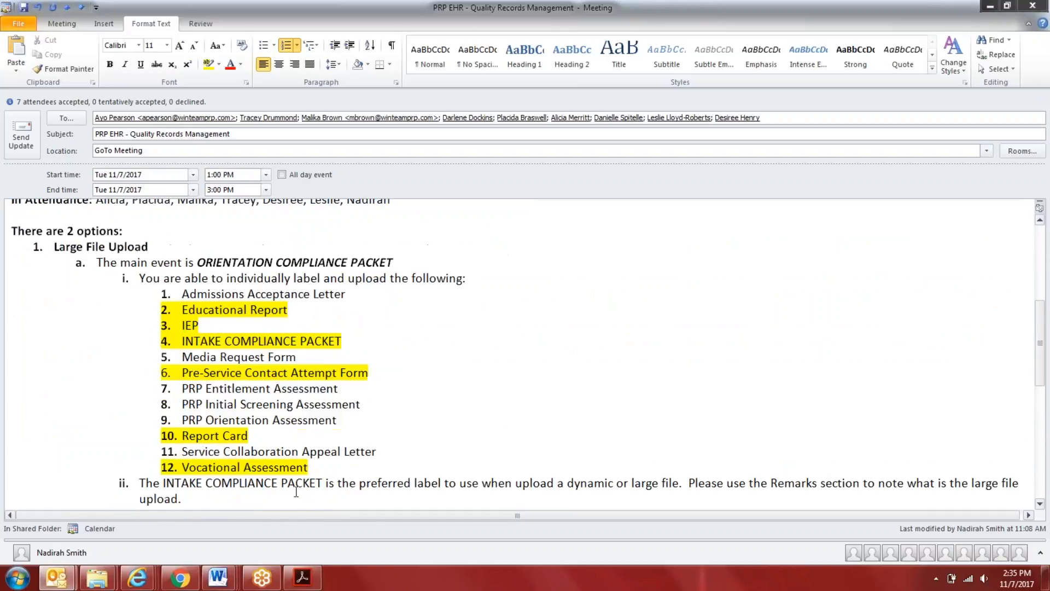
{"action": "scroll", "coordinate": [298, 456], "scroll_direction": "down", "scroll_amount": 5}
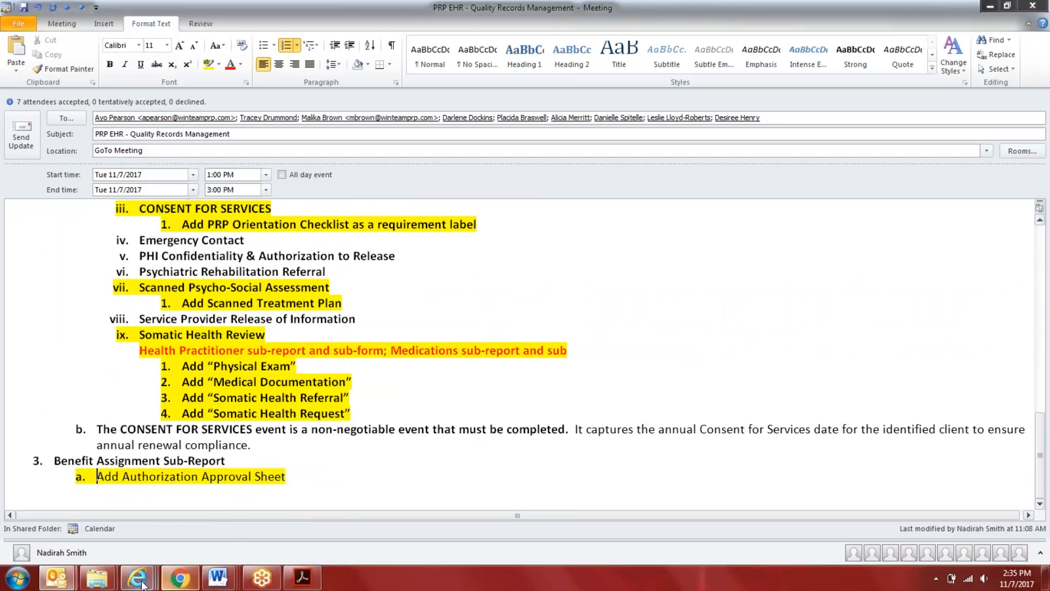
Switch to Evolv, reopen the Upload Docs requirement list and move it aside to show the Benefit Assignment form
{"action": "mouse_move", "coordinate": [138, 577]}
{"action": "left_click", "coordinate": [127, 534]}
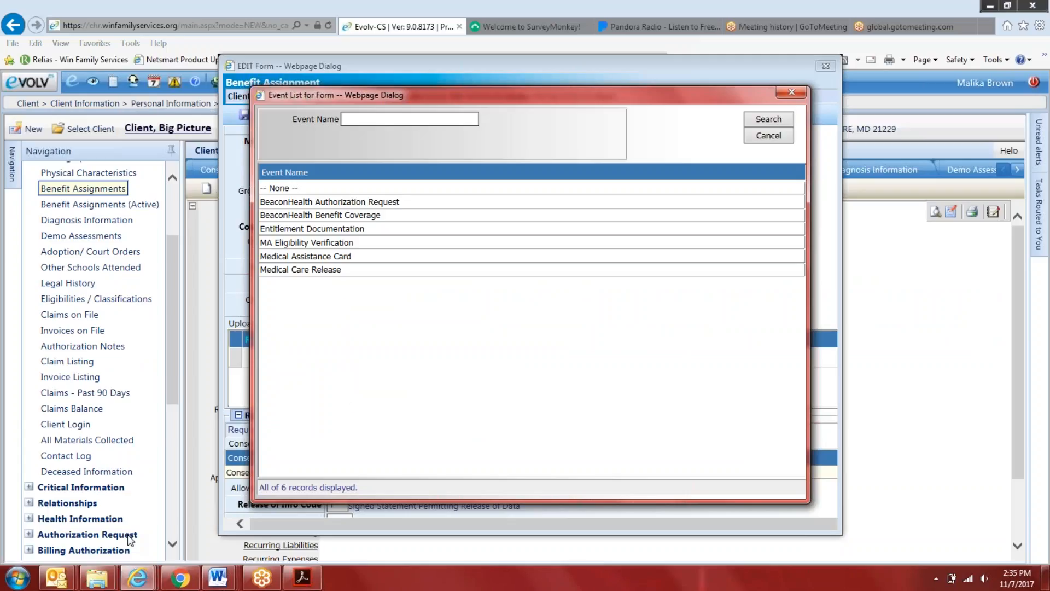
{"action": "left_click", "coordinate": [787, 138]}
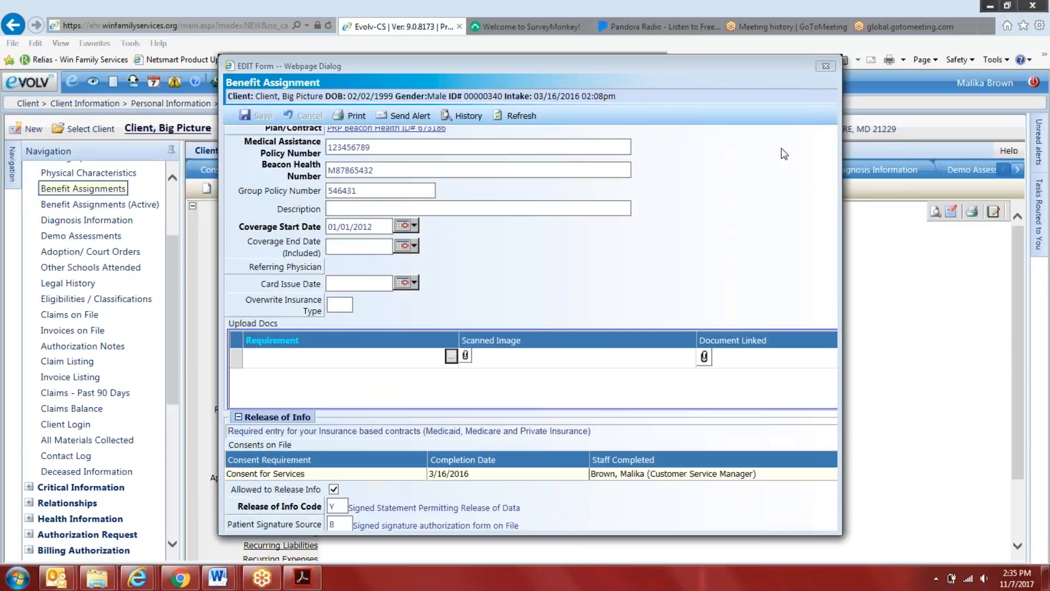
{"action": "left_click", "coordinate": [451, 358]}
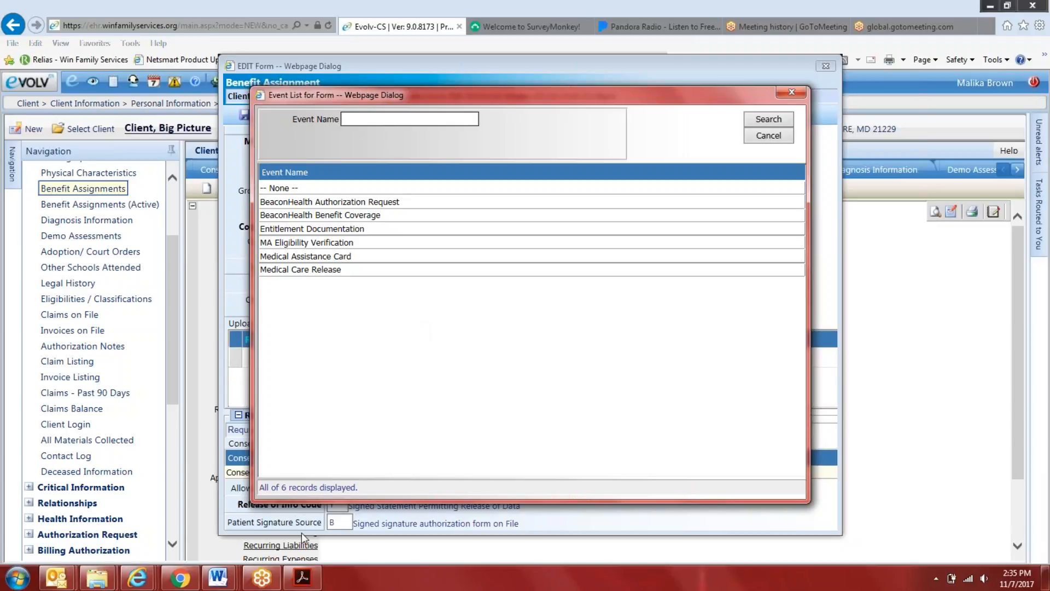
{"action": "left_click_drag", "start_coordinate": [530, 97], "coordinate": [700, 106]}
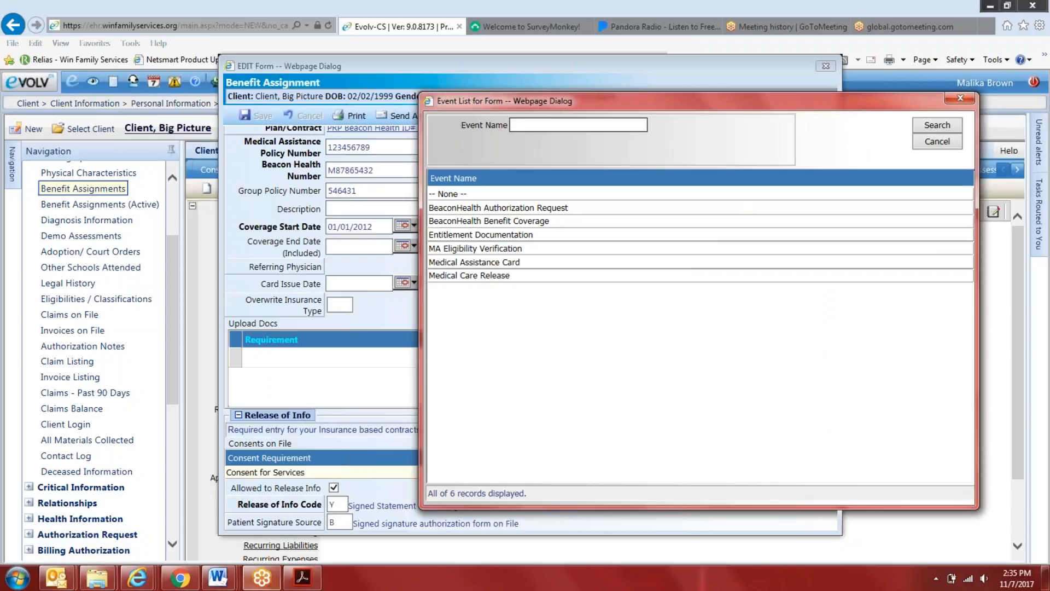
Switch to the Outlook meeting notes and add sub-item b "Add Co-Pay Documentation" under Benefit Assignment Sub-Report
{"action": "left_click", "coordinate": [57, 577]}
{"action": "left_click", "coordinate": [232, 520]}
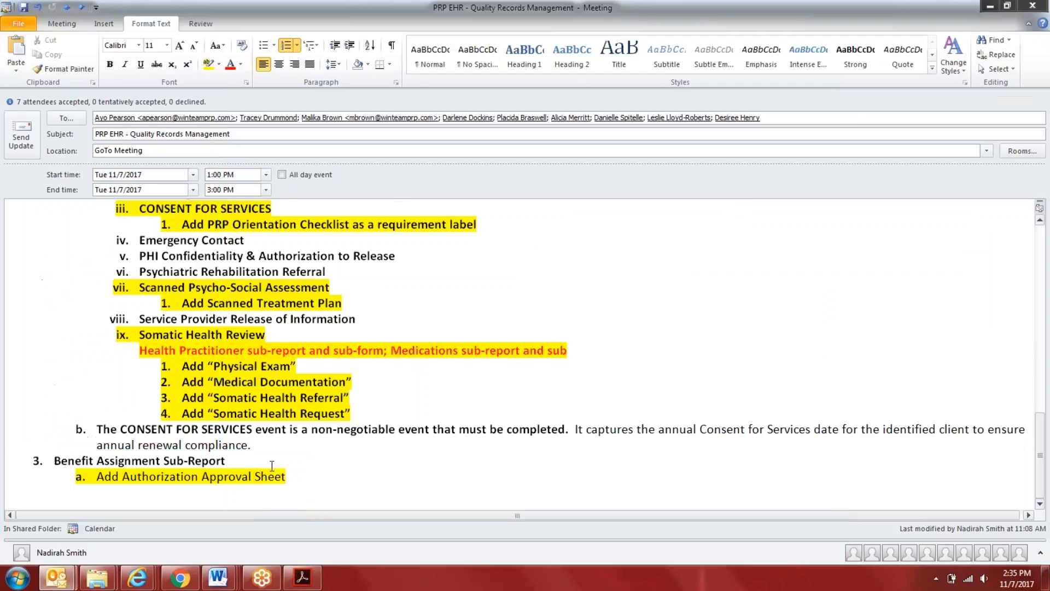
{"action": "key", "text": "Return"}
{"action": "type", "text": "Ad"}
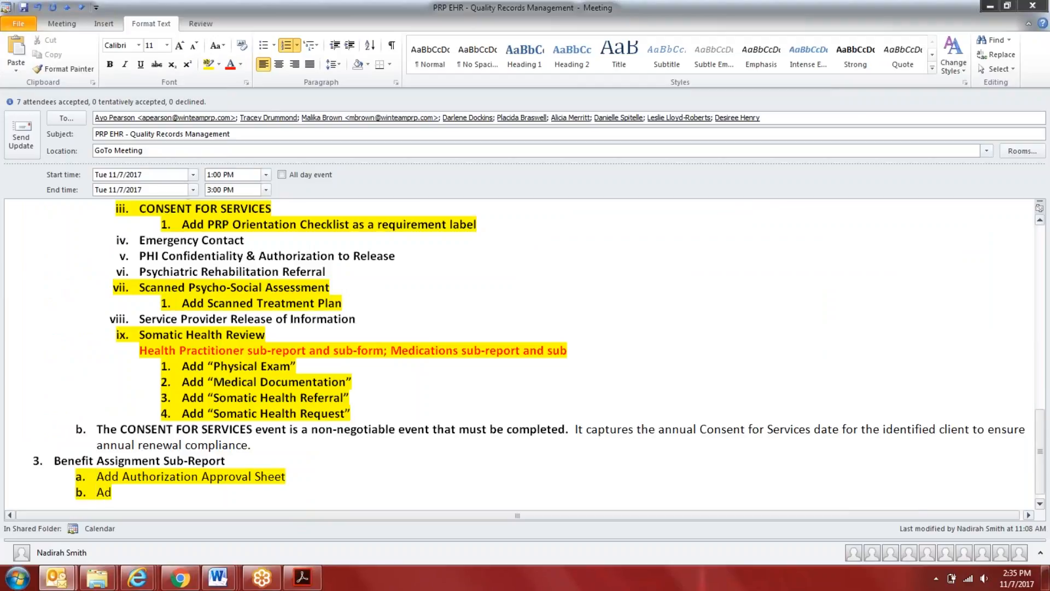
{"action": "type", "text": "d Co-Pa"}
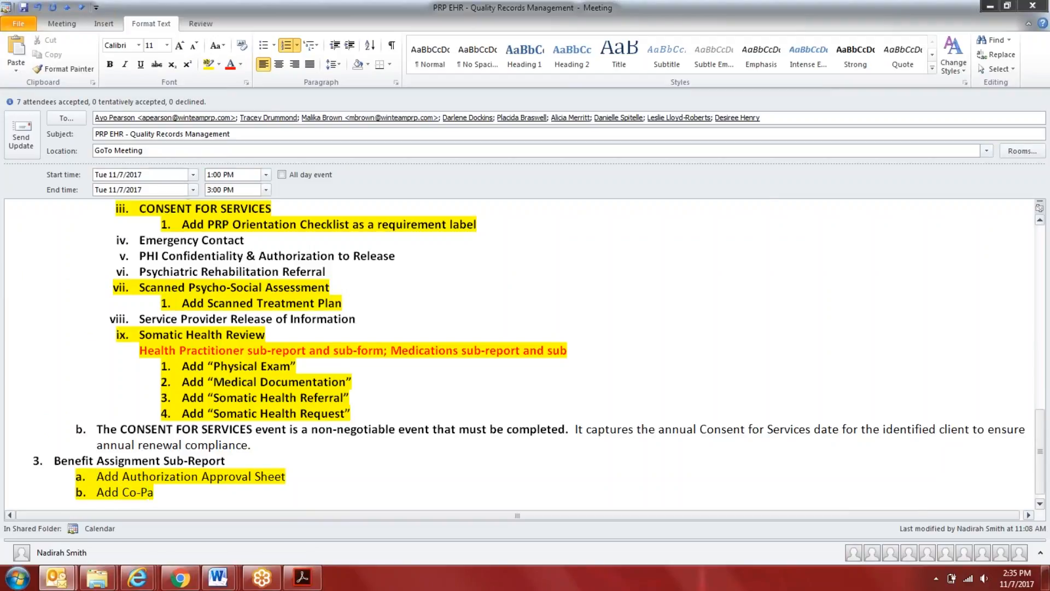
{"action": "type", "text": "y Documentation"}
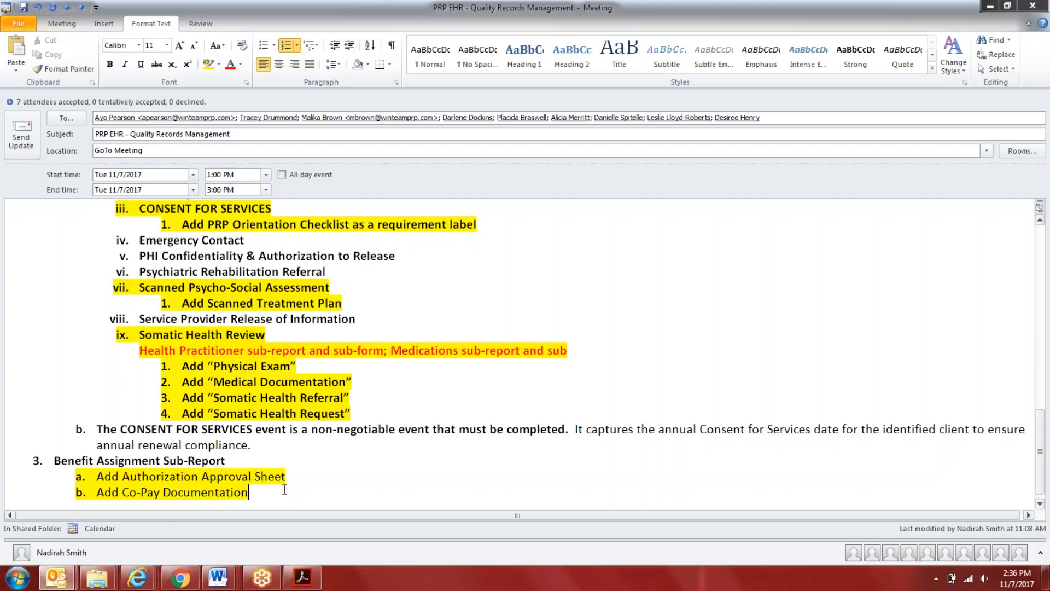
Return to Evolv, close and reopen the Upload Docs requirement list, and review its event names beside the form
{"action": "mouse_move", "coordinate": [138, 587]}
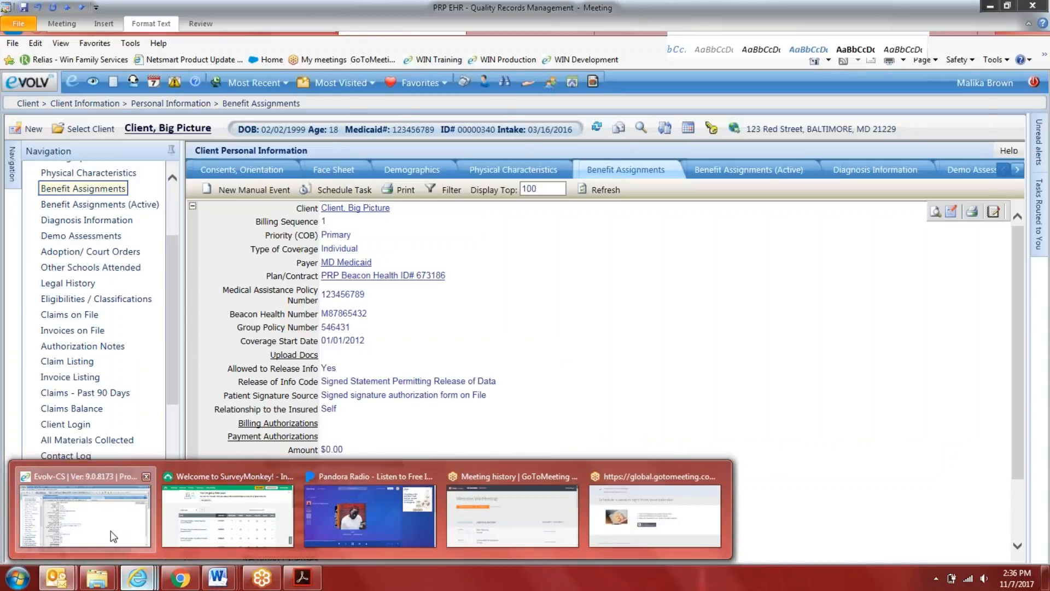
{"action": "left_click", "coordinate": [111, 530]}
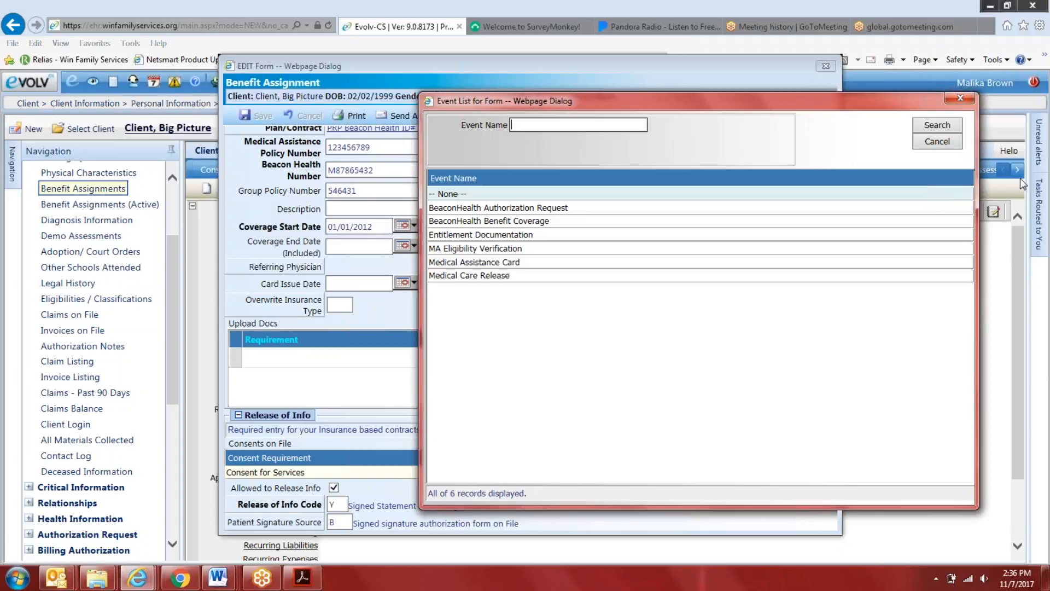
{"action": "left_click", "coordinate": [960, 101]}
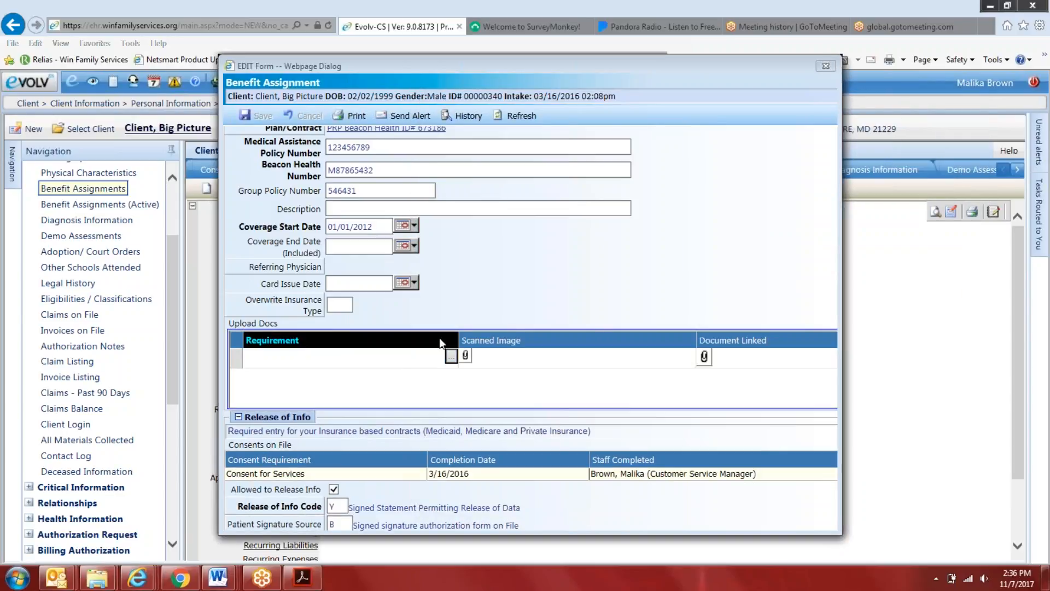
{"action": "left_click", "coordinate": [451, 356]}
{"action": "left_click_drag", "start_coordinate": [535, 97], "coordinate": [709, 90]}
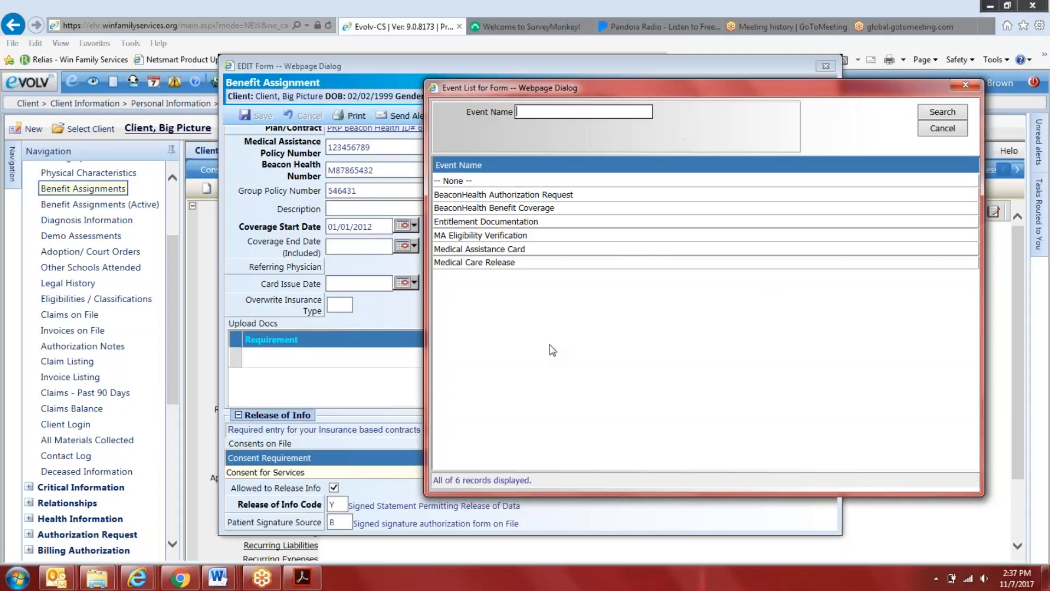
Switch to the Outlook meeting notes and add sub-item c "Add Authorization Approval Letter (Initial)" under Benefit Assignment Sub-Report
{"action": "mouse_move", "coordinate": [55, 577]}
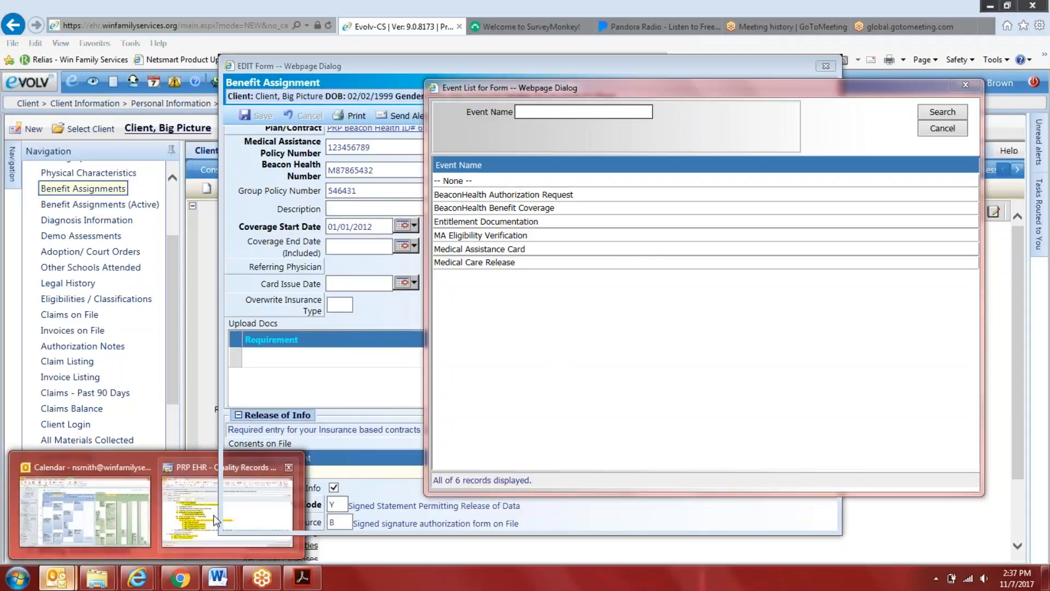
{"action": "left_click", "coordinate": [213, 514]}
{"action": "key", "text": "Return"}
{"action": "type", "text": "Add A"}
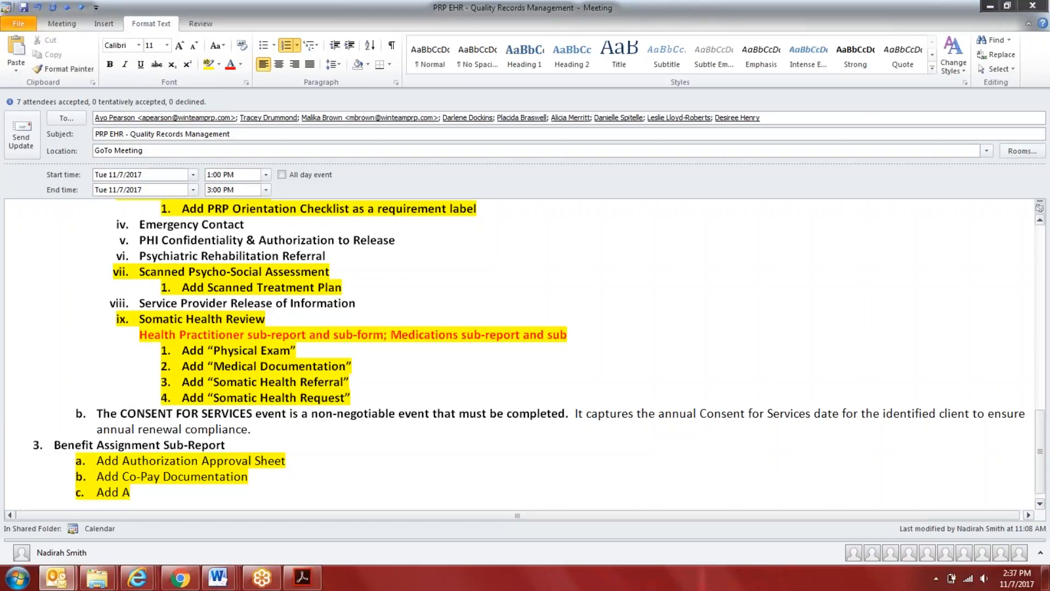
{"action": "type", "text": "uthorizatio"}
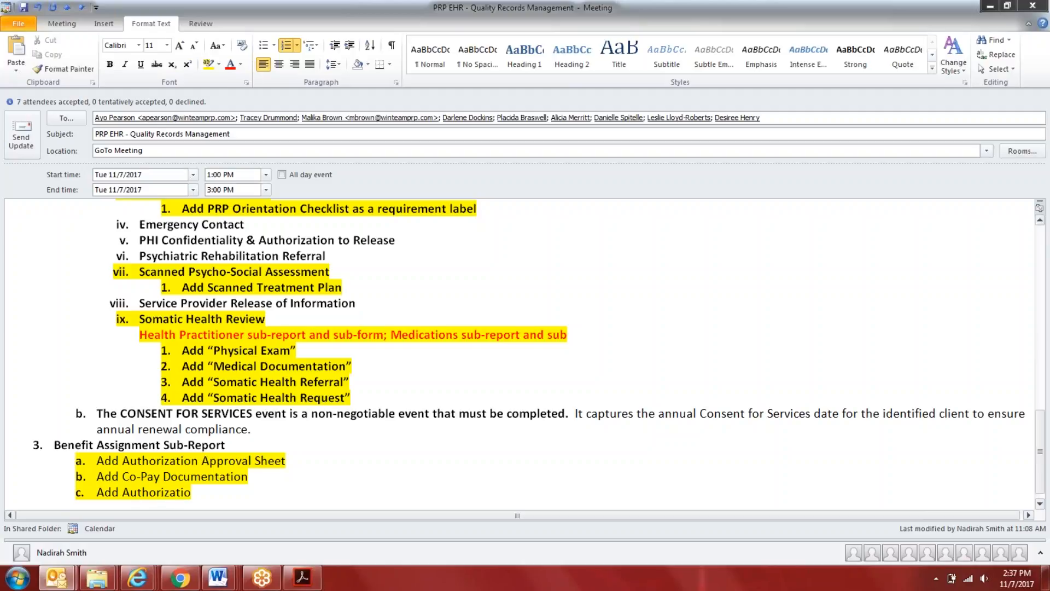
{"action": "type", "text": "n Approval Letter"}
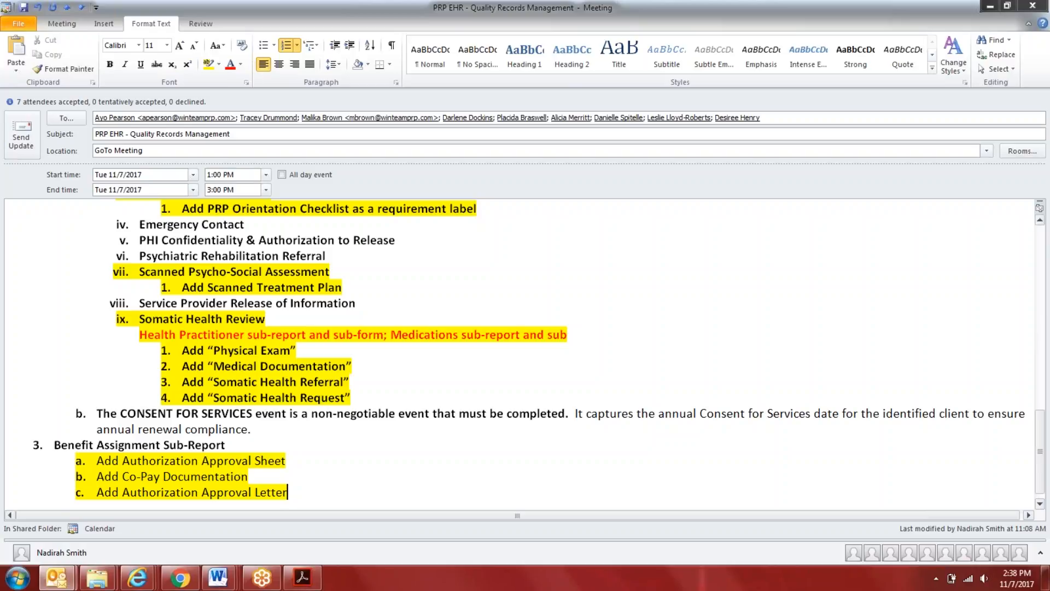
{"action": "type", "text": "(Initial)"}
Add sub-item d "Add Authorization Approval Letter (Concurrent)" under Benefit Assignment Sub-Report
{"action": "key", "text": "Return"}
{"action": "type", "text": "Add Authorizati"}
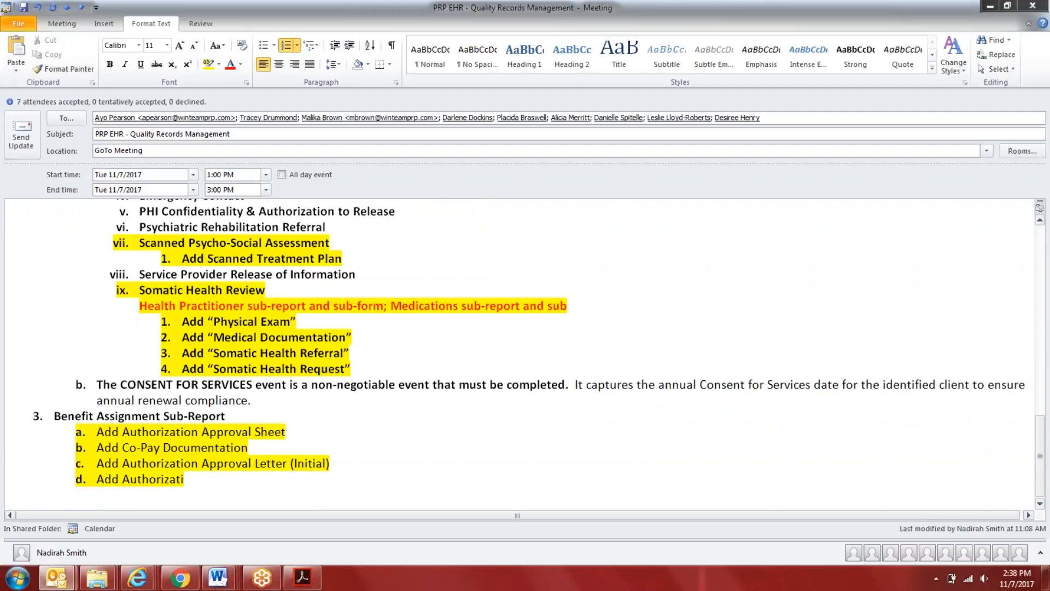
{"action": "type", "text": "on appro"}
{"action": "key", "text": "BackSpace"}
{"action": "key", "text": "BackSpace"}
{"action": "key", "text": "BackSpace"}
{"action": "key", "text": "BackSpace"}
{"action": "key", "text": "BackSpace"}
{"action": "type", "text": "Approval Letter ("}
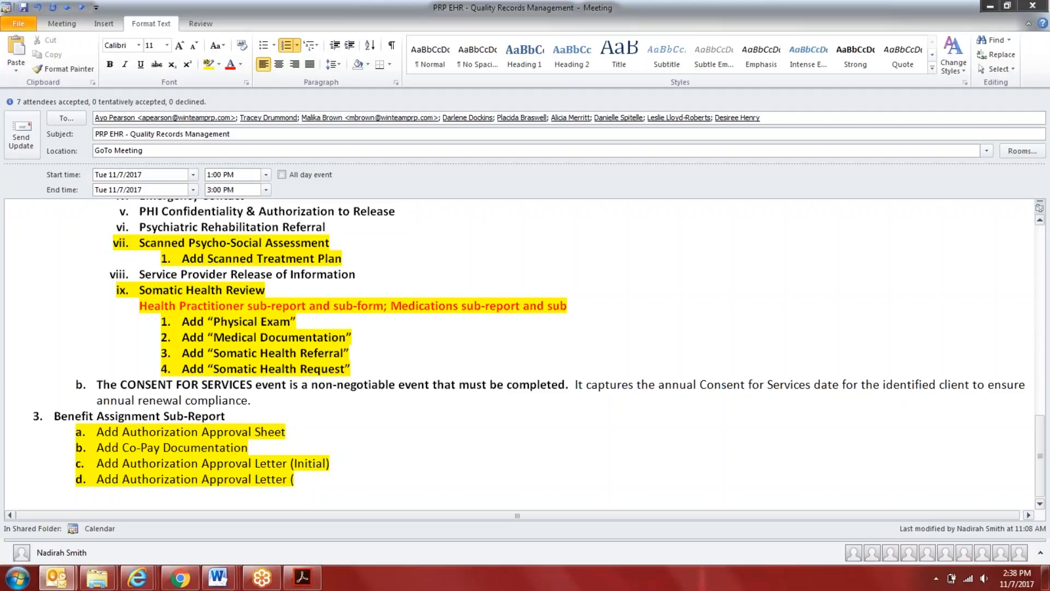
{"action": "type", "text": "Concur"}
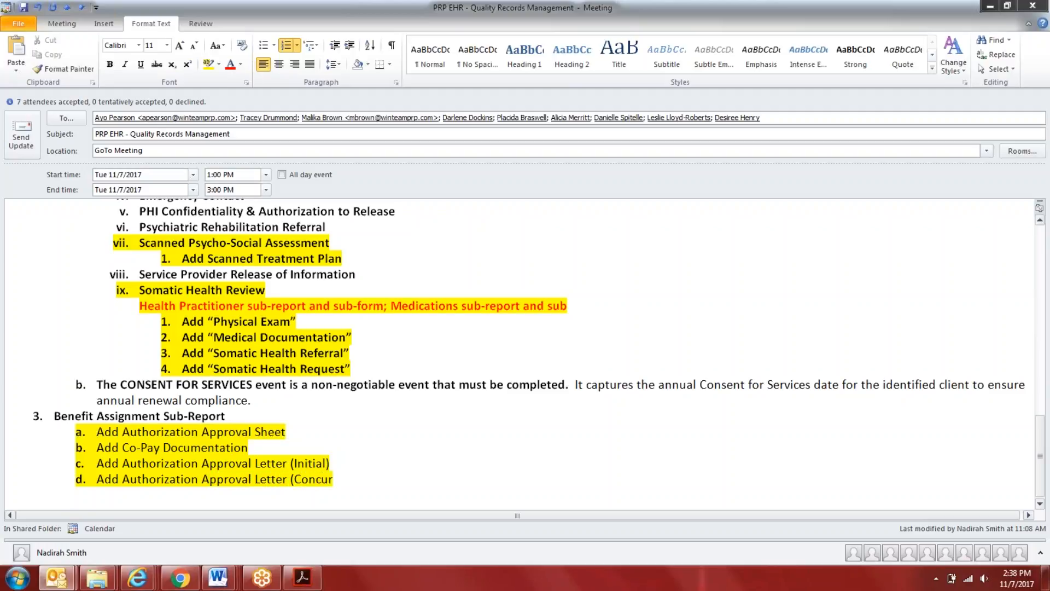
{"action": "type", "text": "rent)"}
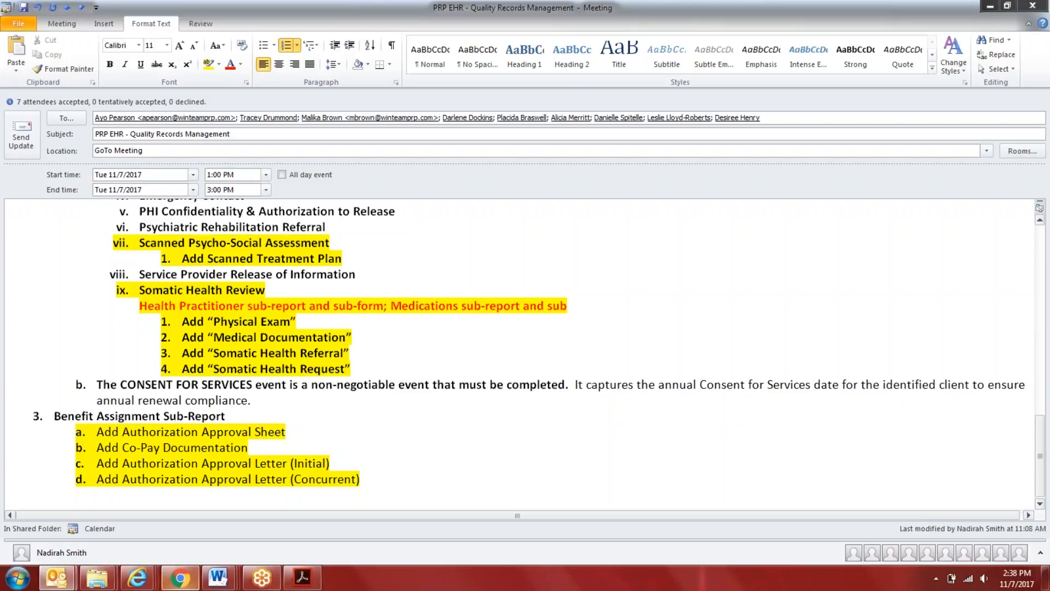
Switch to the Word document DRAFT - Quality Records Mgmt Procedure and view the Consumer Funding Documentation Upload section
{"action": "mouse_move", "coordinate": [219, 575]}
{"action": "mouse_move", "coordinate": [142, 491]}
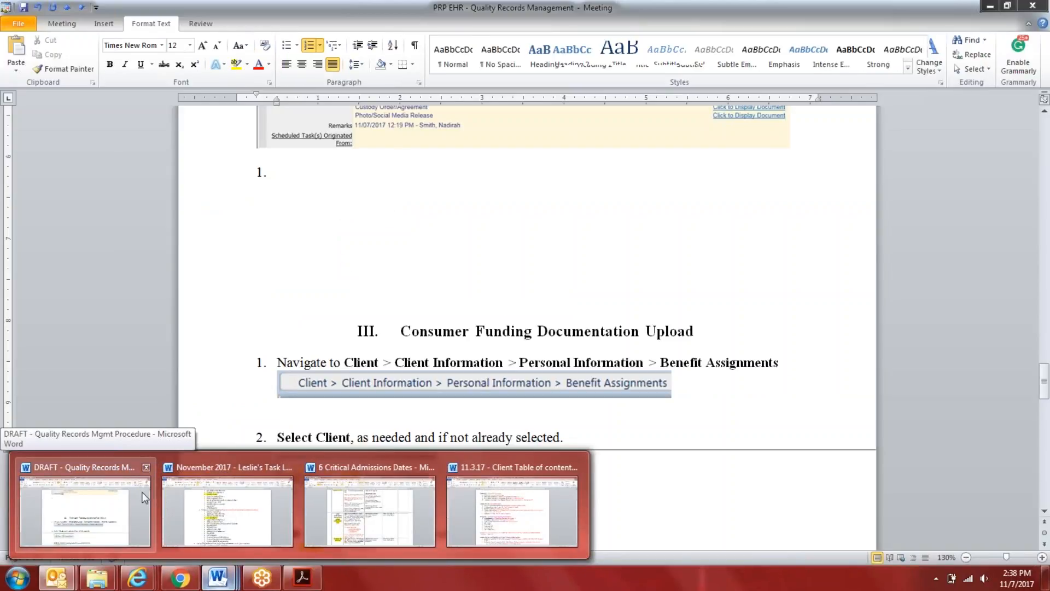
{"action": "left_click", "coordinate": [142, 491]}
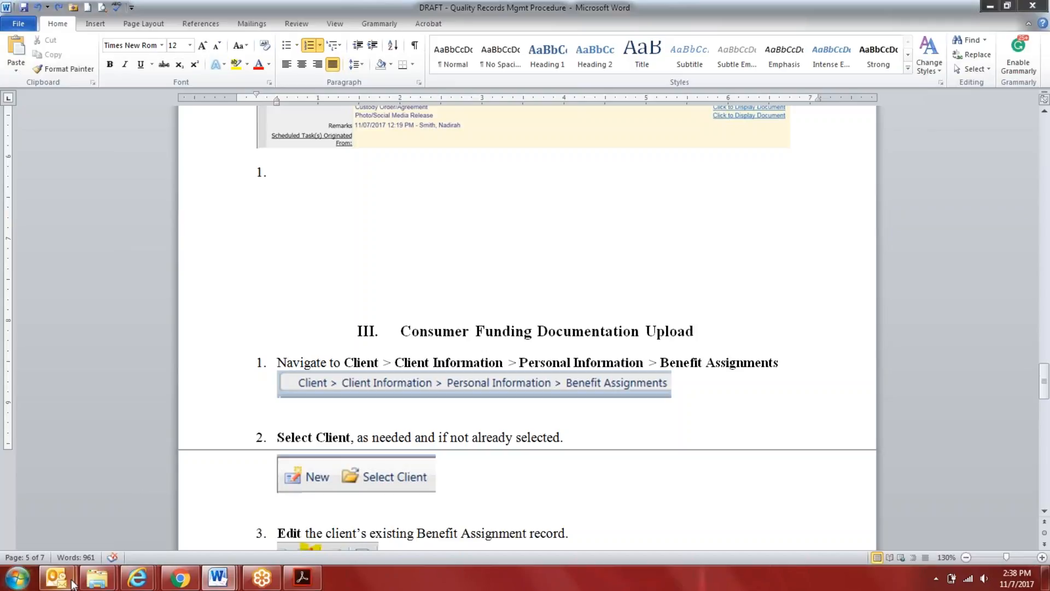
Switch to the Outlook calendar, show the work week of November 13 - 17, 2017, and close the shared calendar displayed alongside
{"action": "mouse_move", "coordinate": [56, 577]}
{"action": "left_click", "coordinate": [48, 488]}
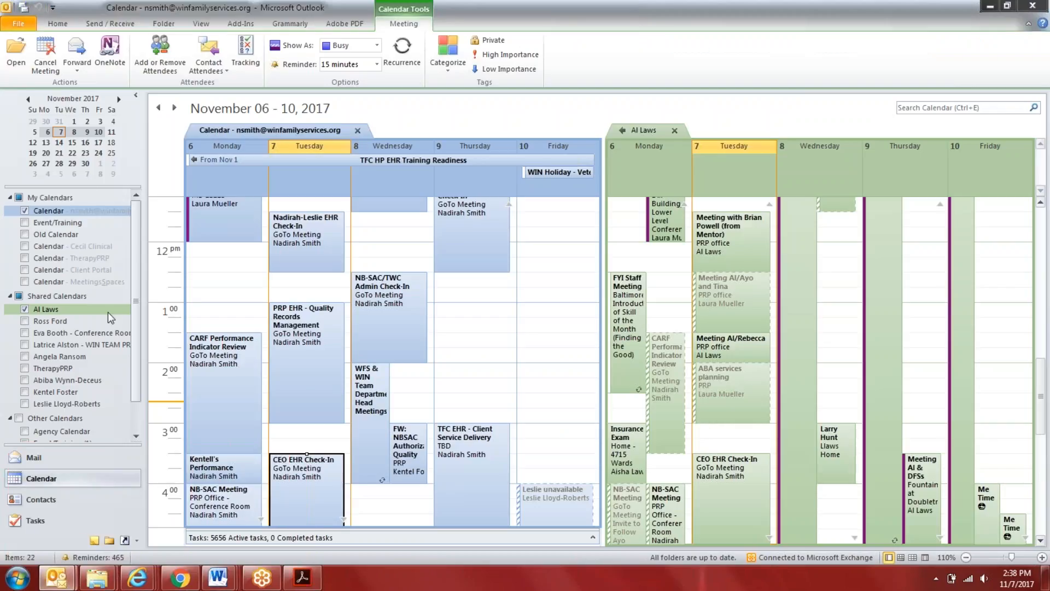
{"action": "left_click", "coordinate": [68, 147]}
{"action": "left_click", "coordinate": [675, 131]}
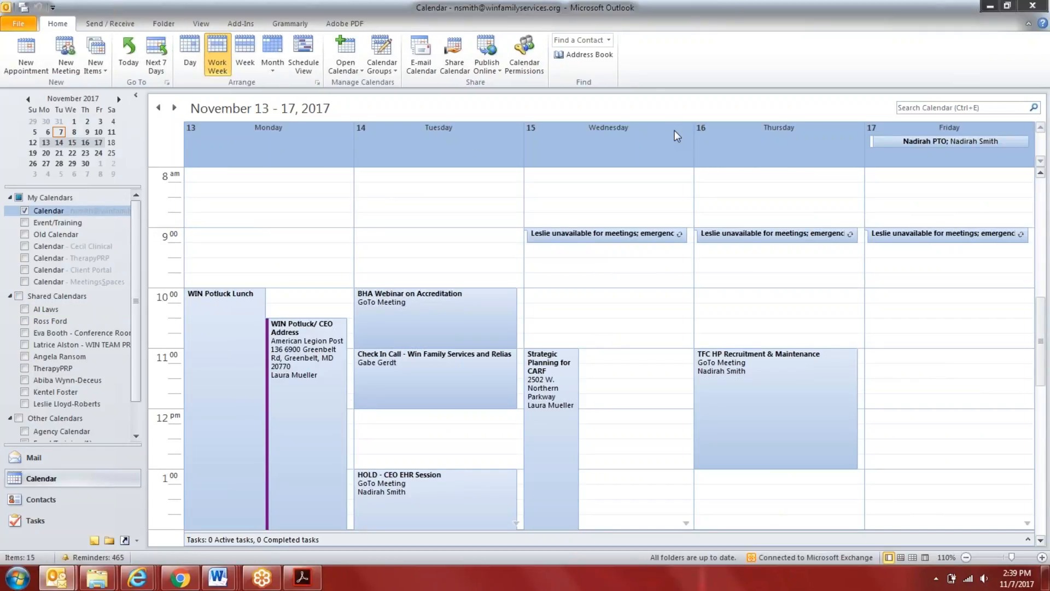
Review the appointments for November 13 - 17, look at the following week, and return to November 13 - 17
{"action": "scroll", "coordinate": [763, 361], "scroll_direction": "down", "scroll_amount": 3}
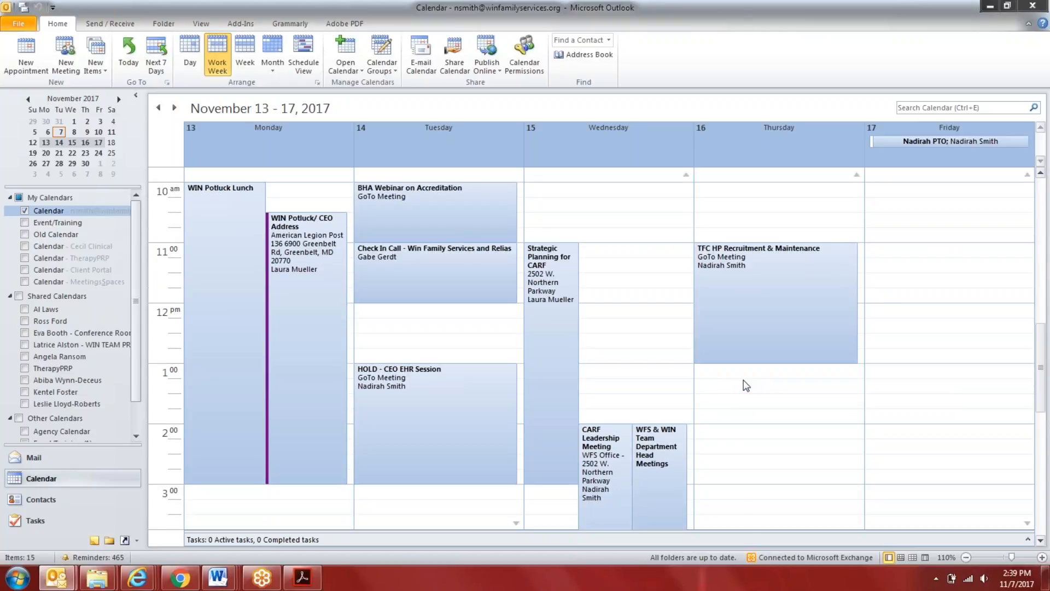
{"action": "scroll", "coordinate": [298, 257], "scroll_direction": "down", "scroll_amount": 2}
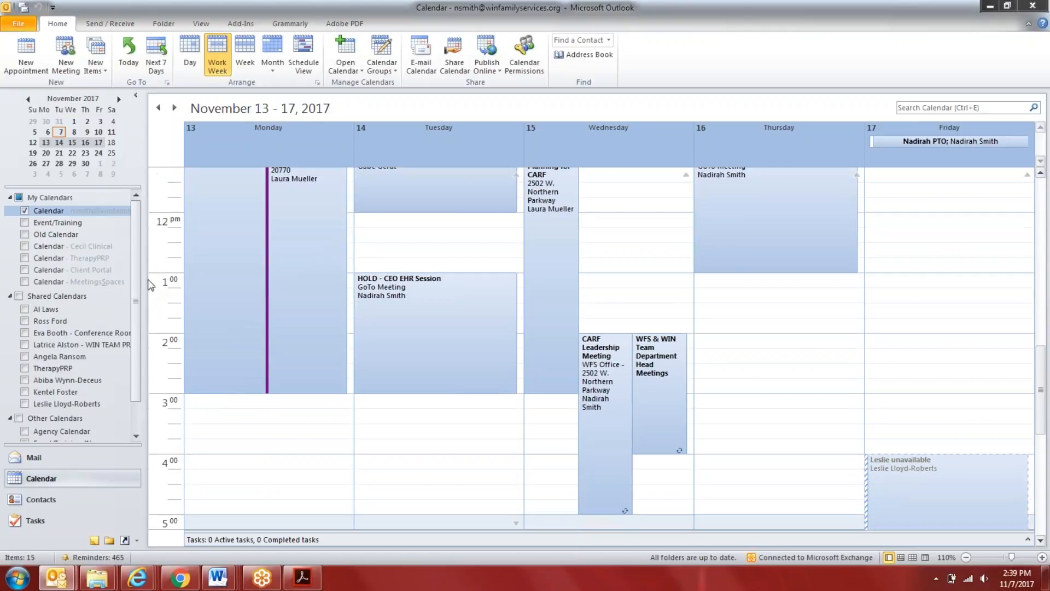
{"action": "left_click", "coordinate": [60, 153]}
{"action": "left_click", "coordinate": [77, 141]}
{"action": "scroll", "coordinate": [589, 419], "scroll_direction": "up", "scroll_amount": 1}
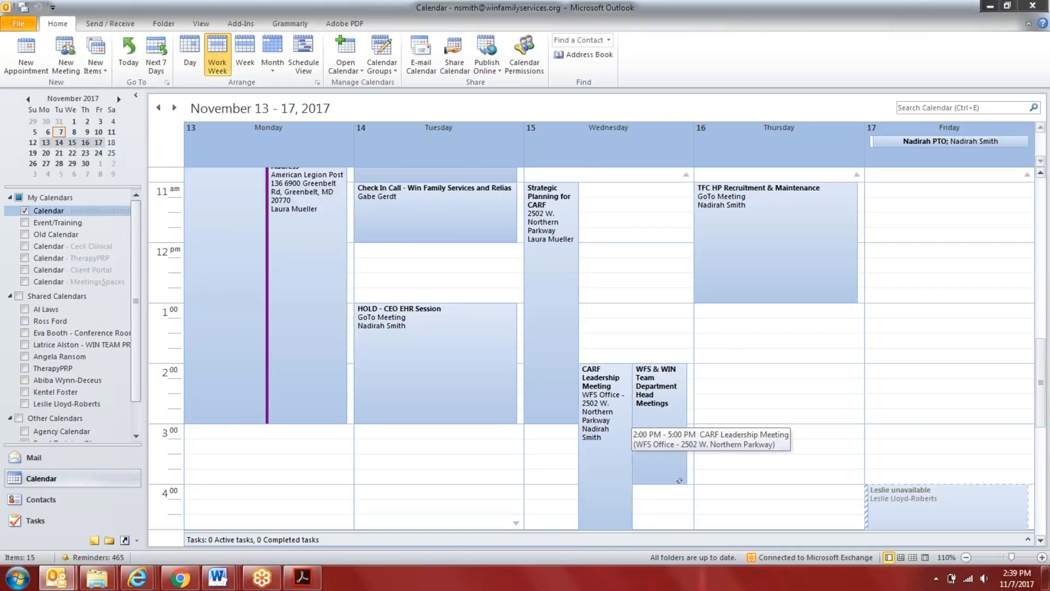